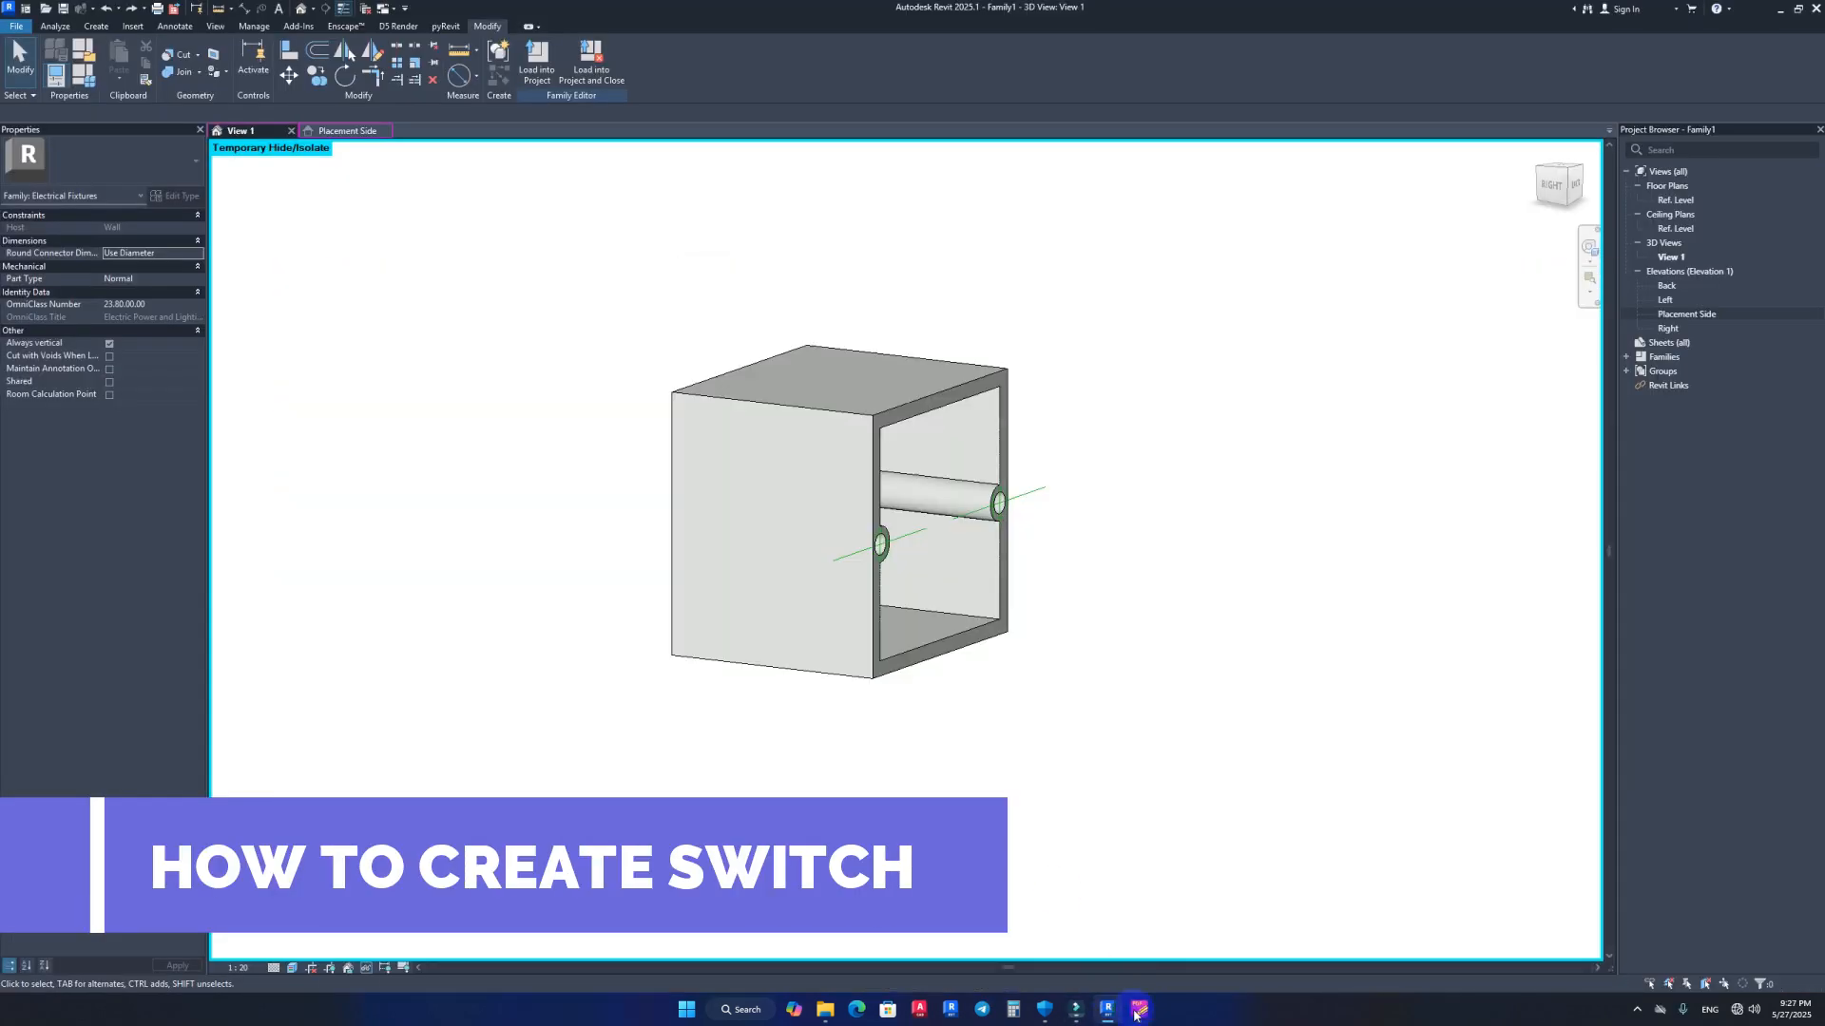
Step: Switch to the EGAL catalogue in PDF-XChange Editor and delete the lower of the two red arrows pointing at the SW60-3-1 switch
left_click(1137, 1010)
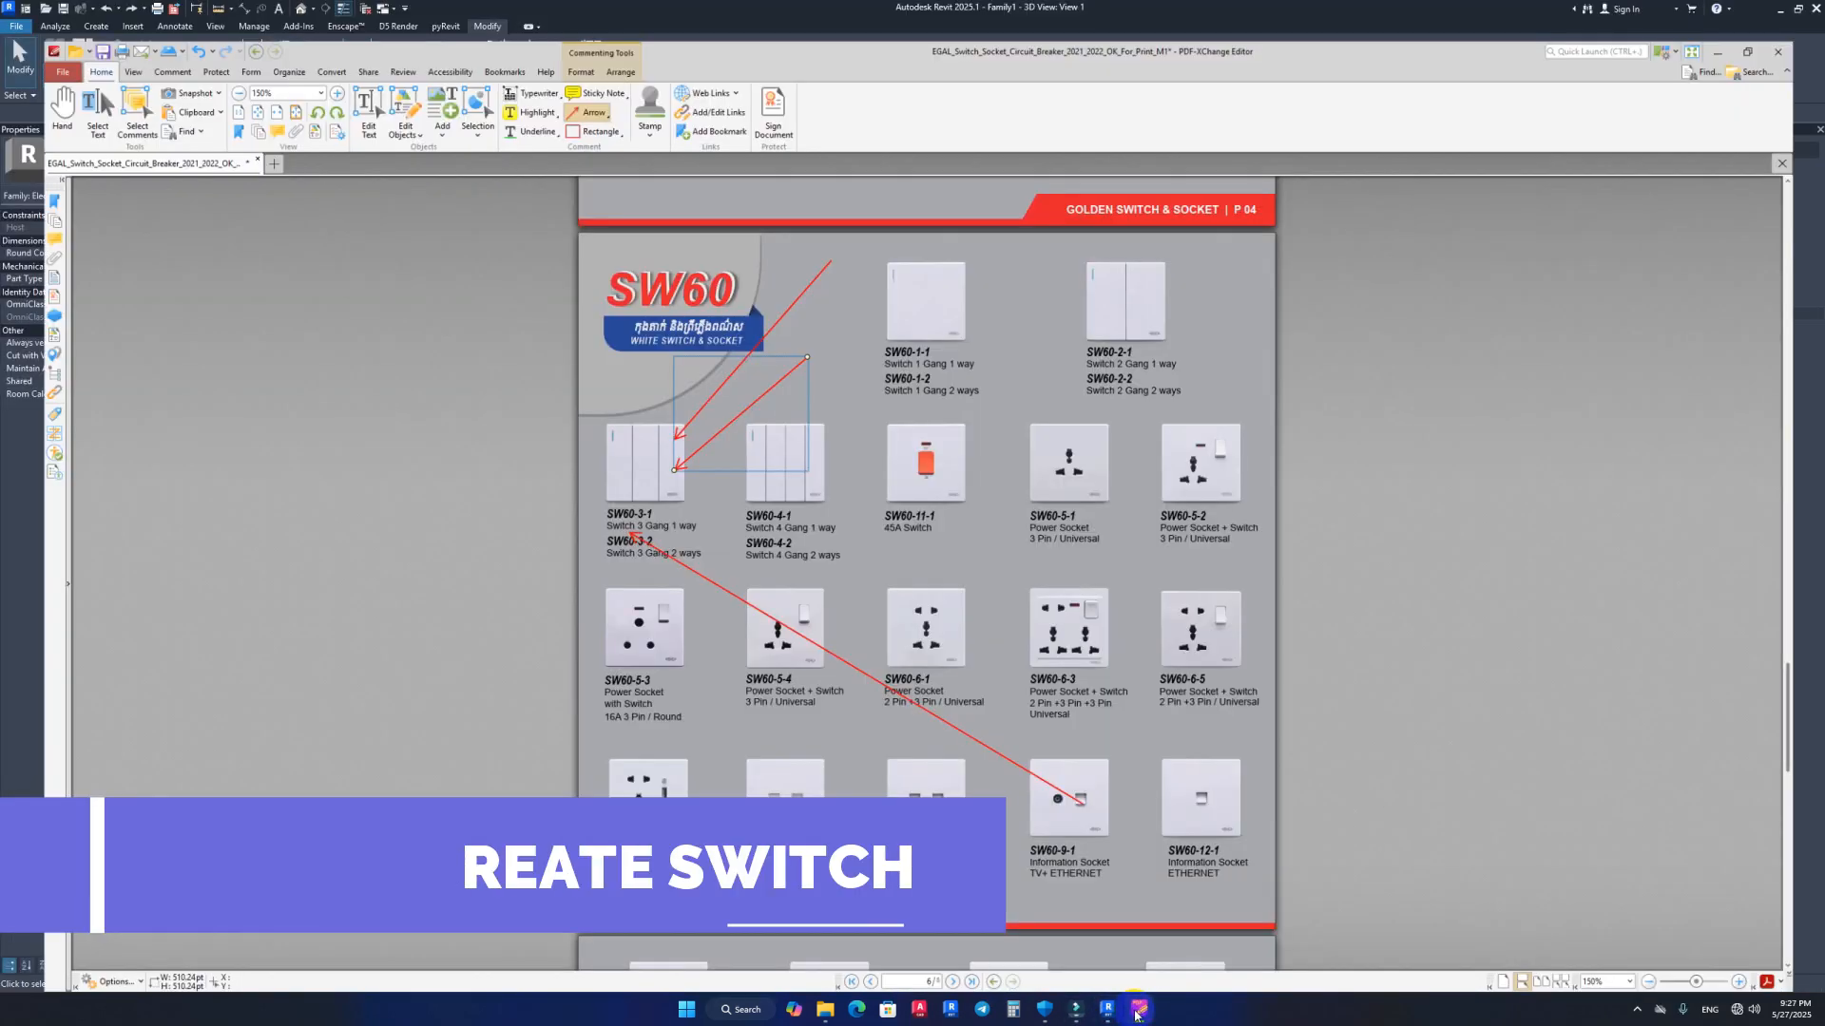
left_click(760, 368)
left_click(768, 359)
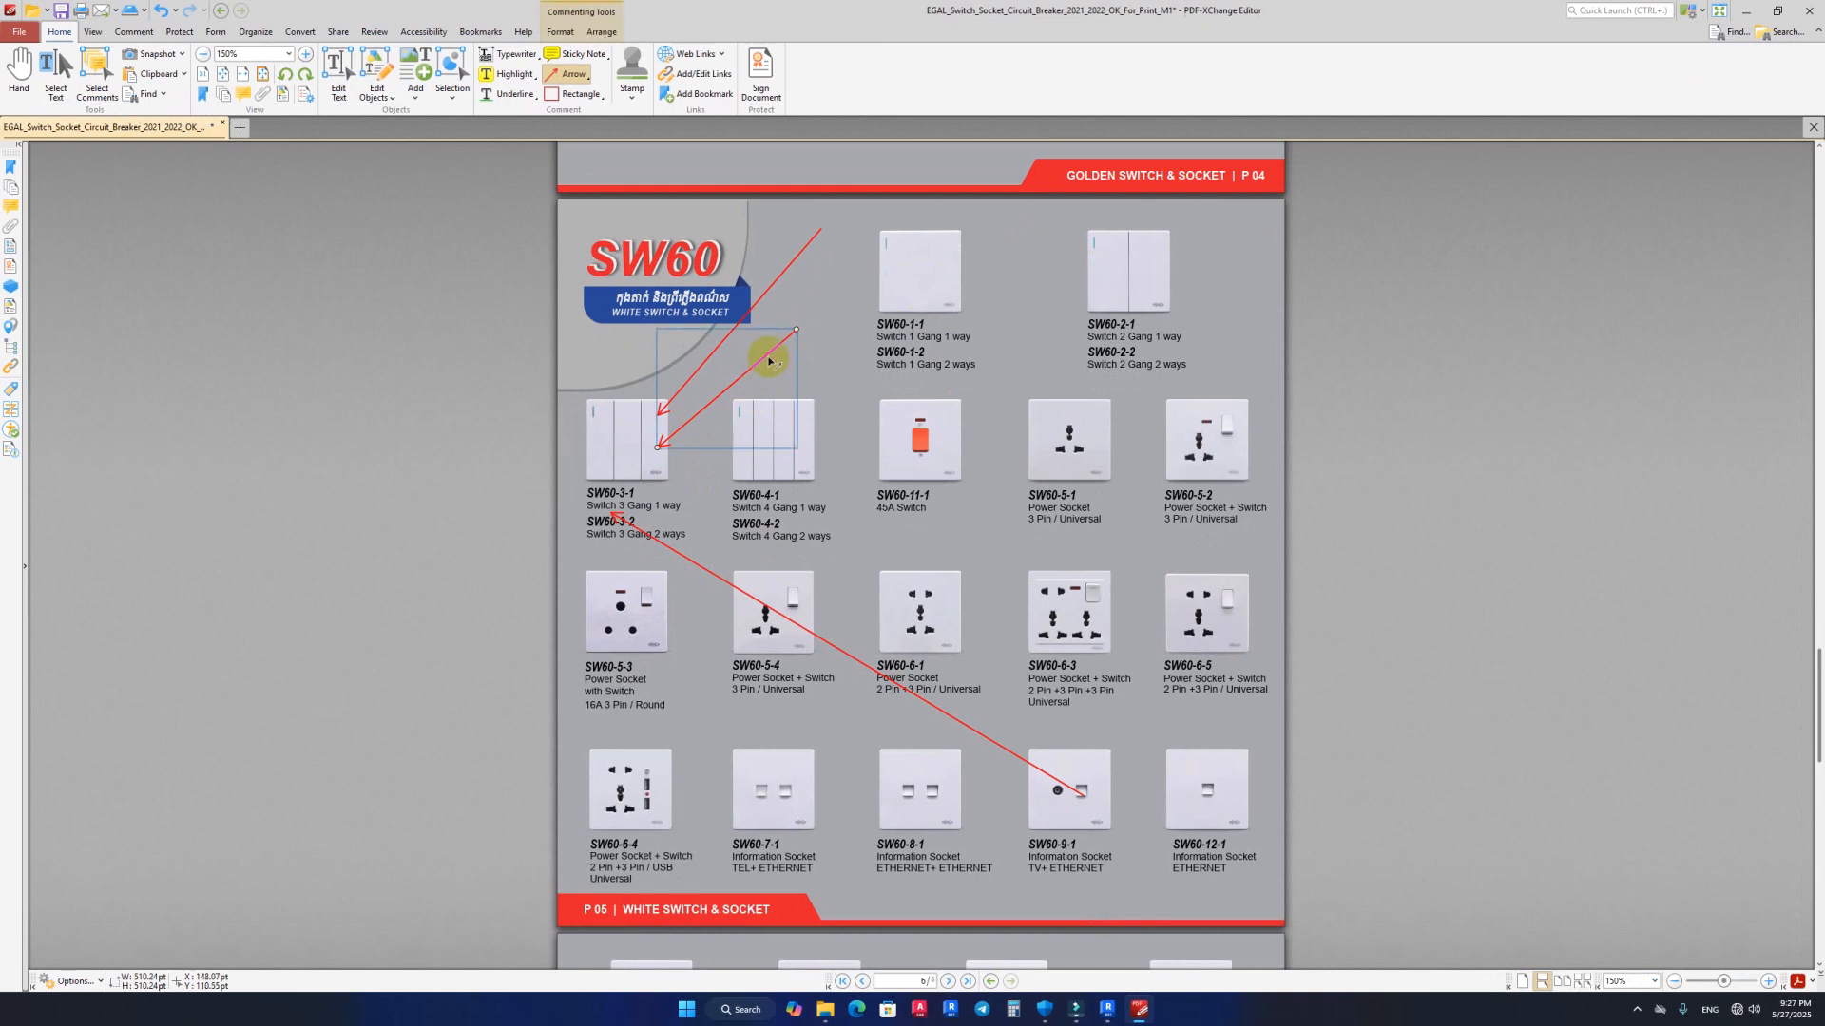
key("Delete")
Step: Draw a red arrow to the middle rocker of the SW60-3-1 switch and delete the older arrow pointing at its upper edge
scroll(856, 400, "up", 1, "ctrl")
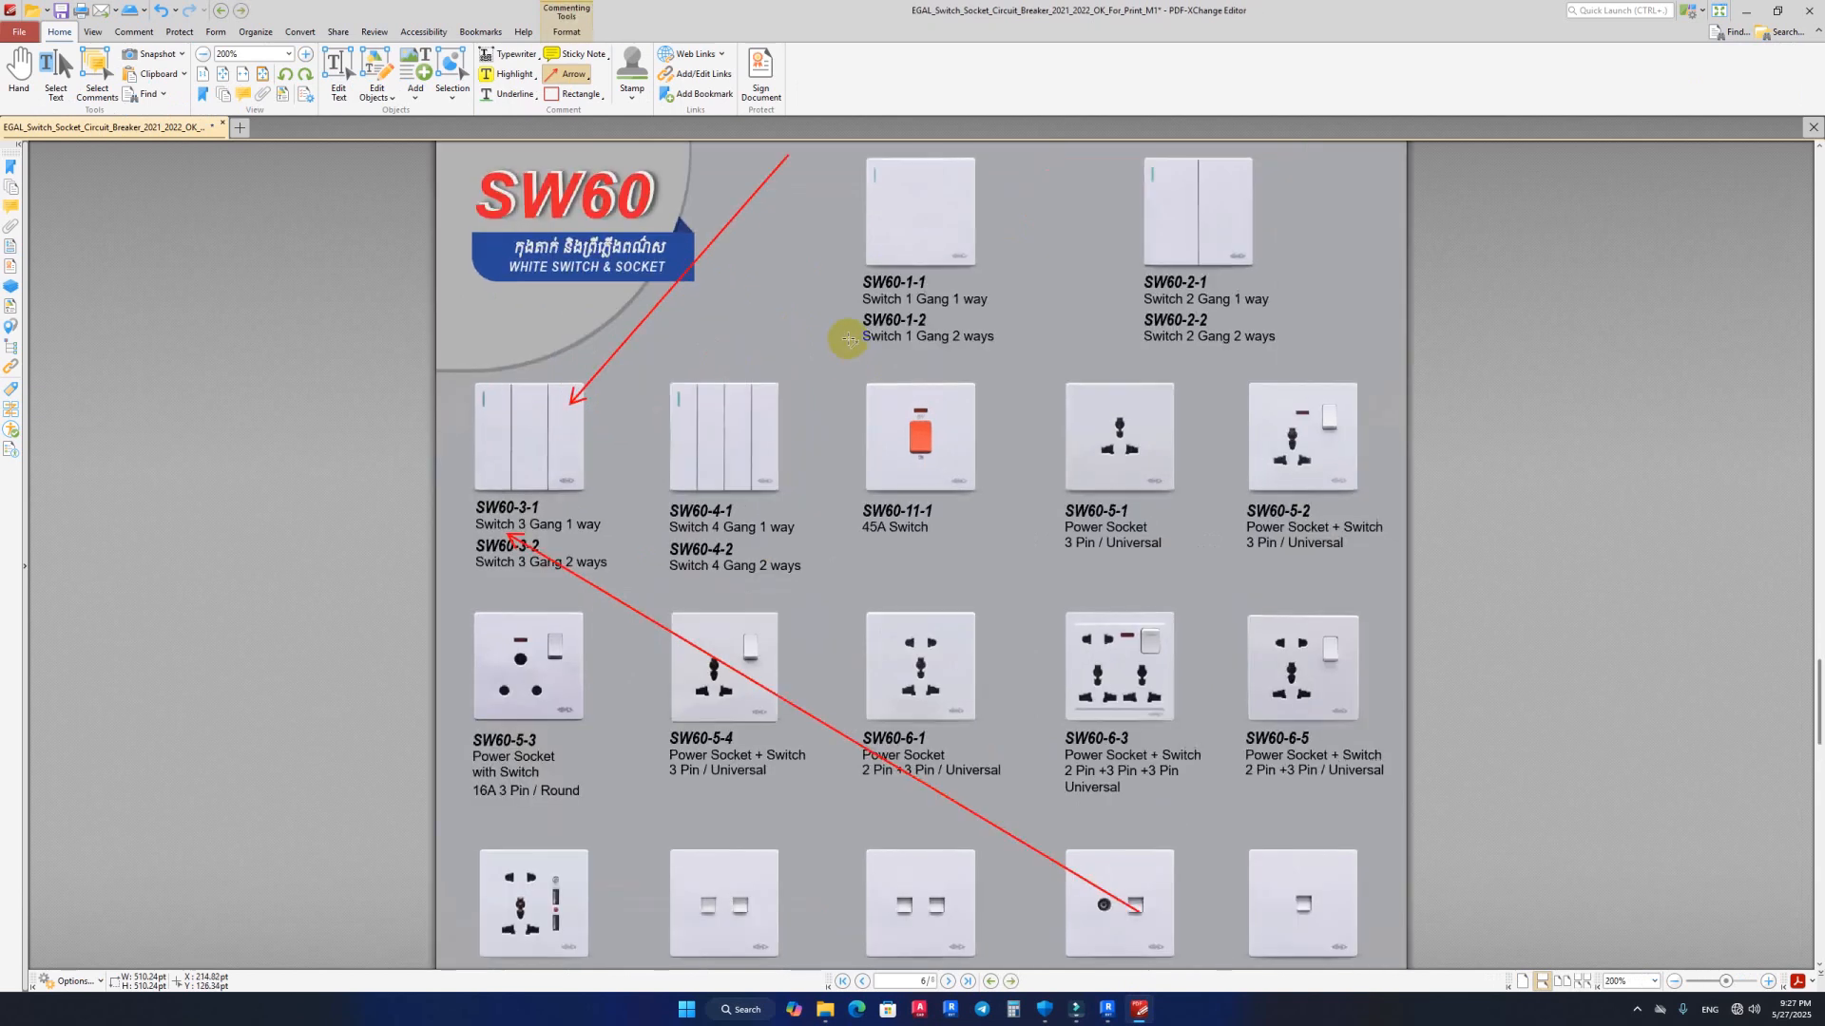
left_click_drag(787, 290, 534, 451)
left_click(598, 371)
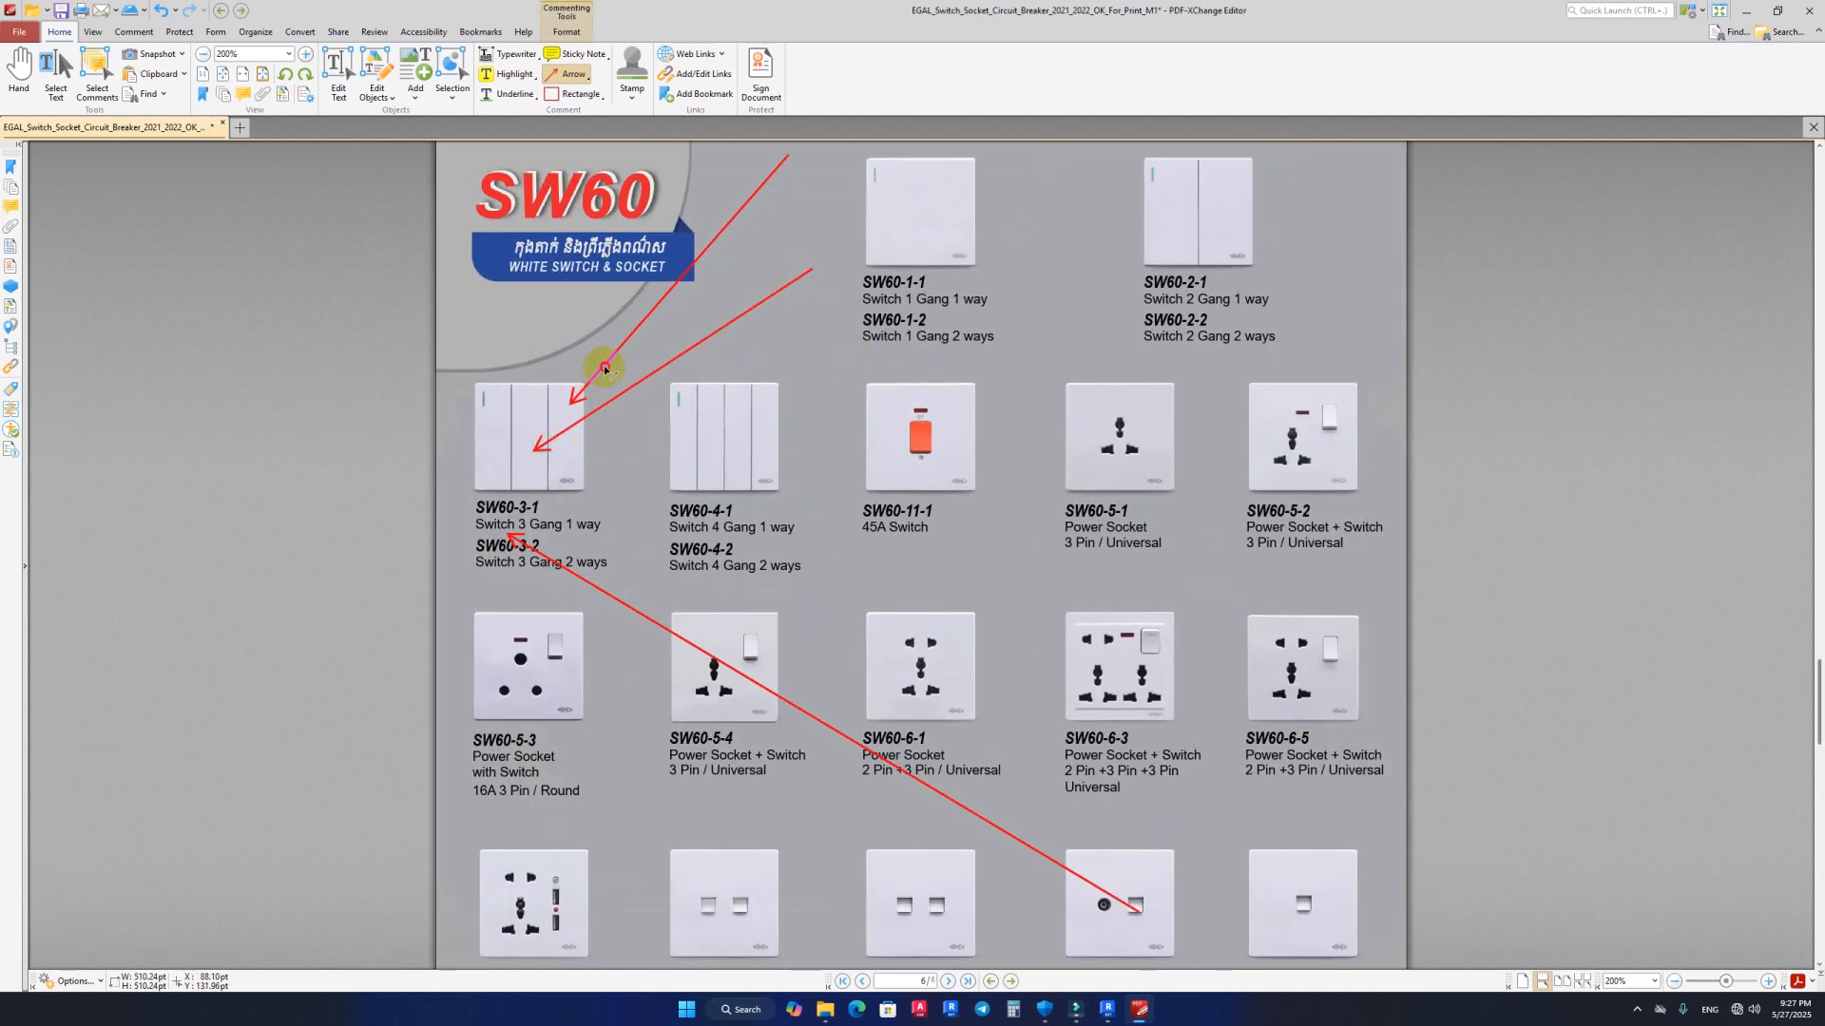
key("Delete")
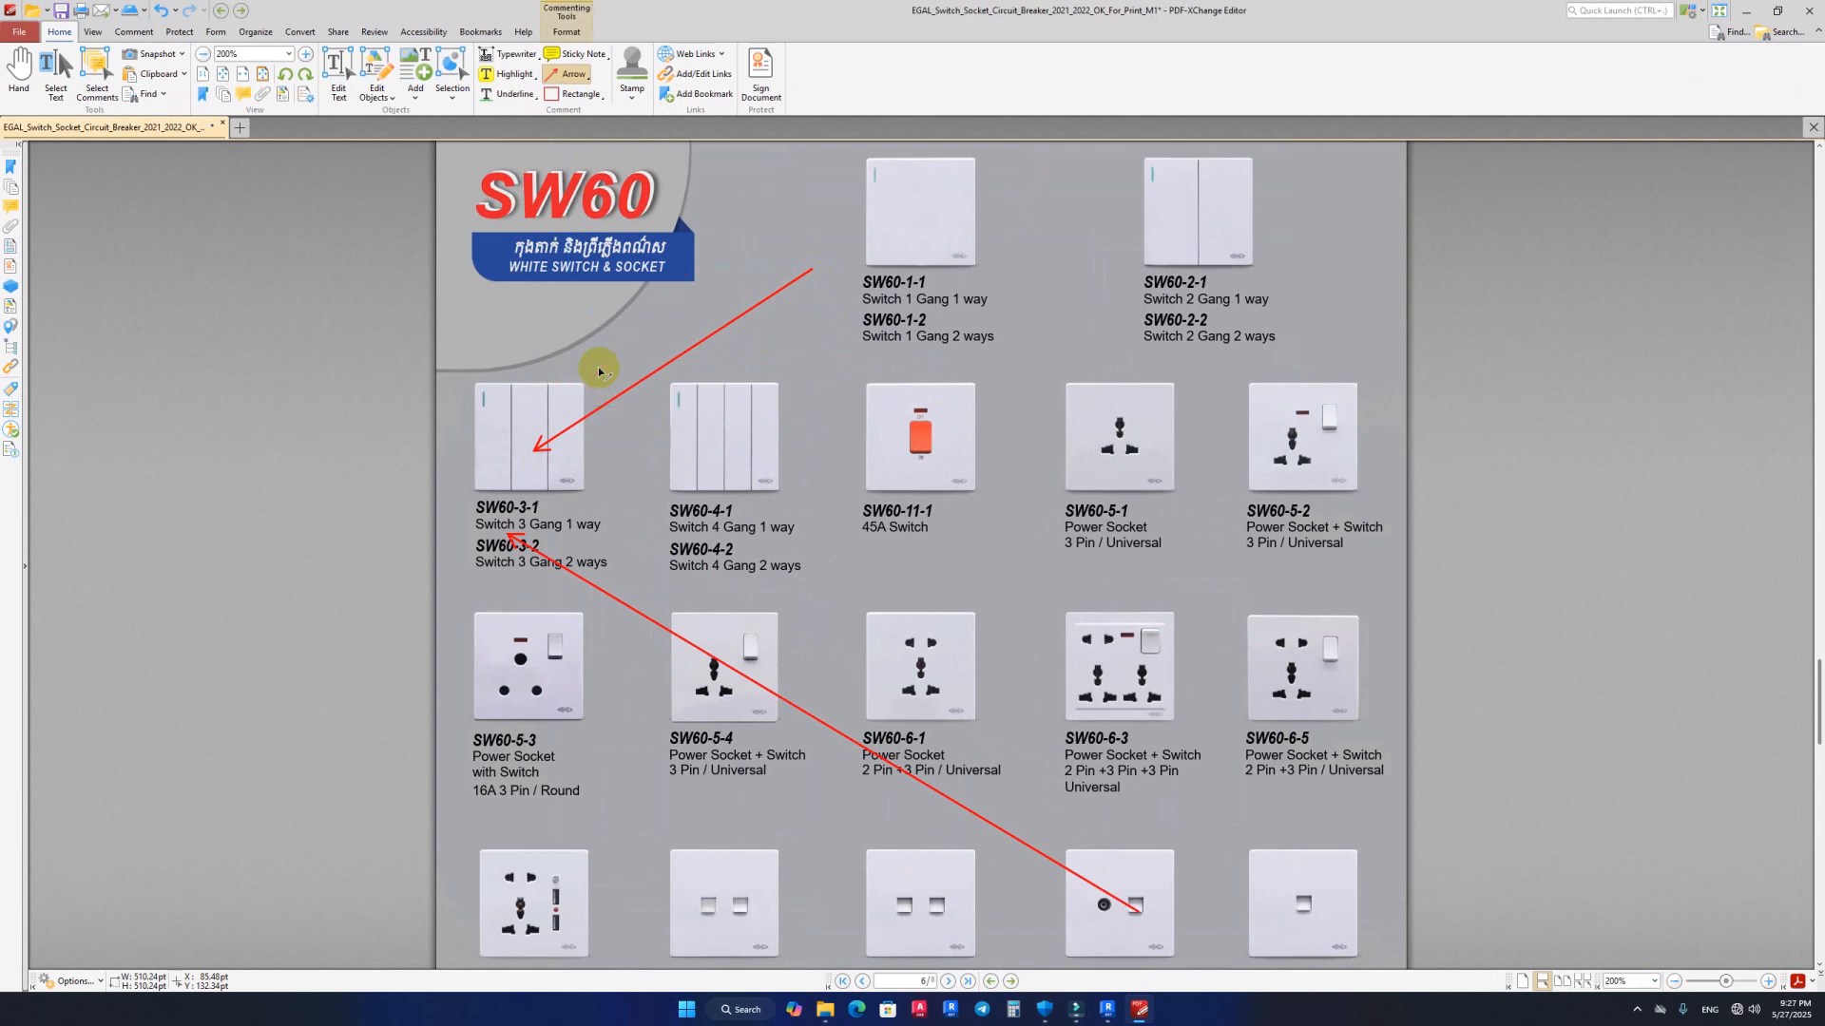
Step: Delete the long diagonal arrow running from the SW60-9-1 socket to the SW60-3-2 label
double_click(587, 582)
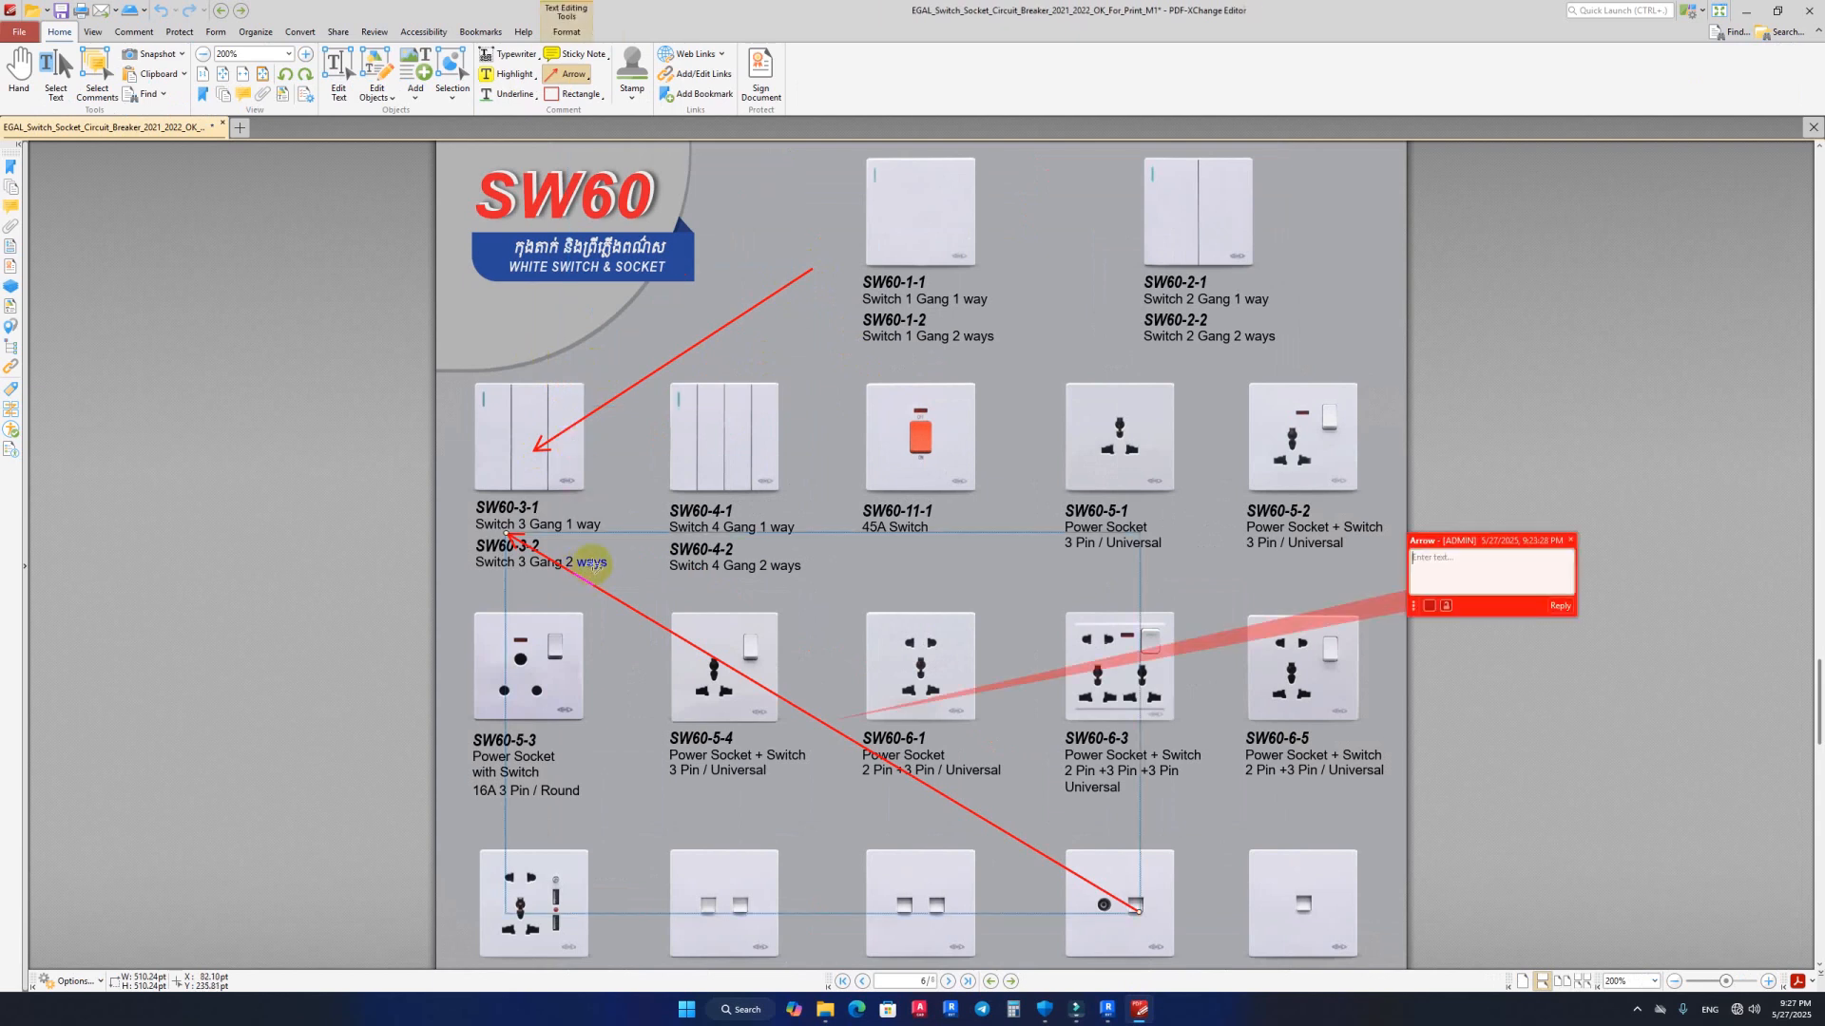
left_click(599, 584)
left_click(597, 594)
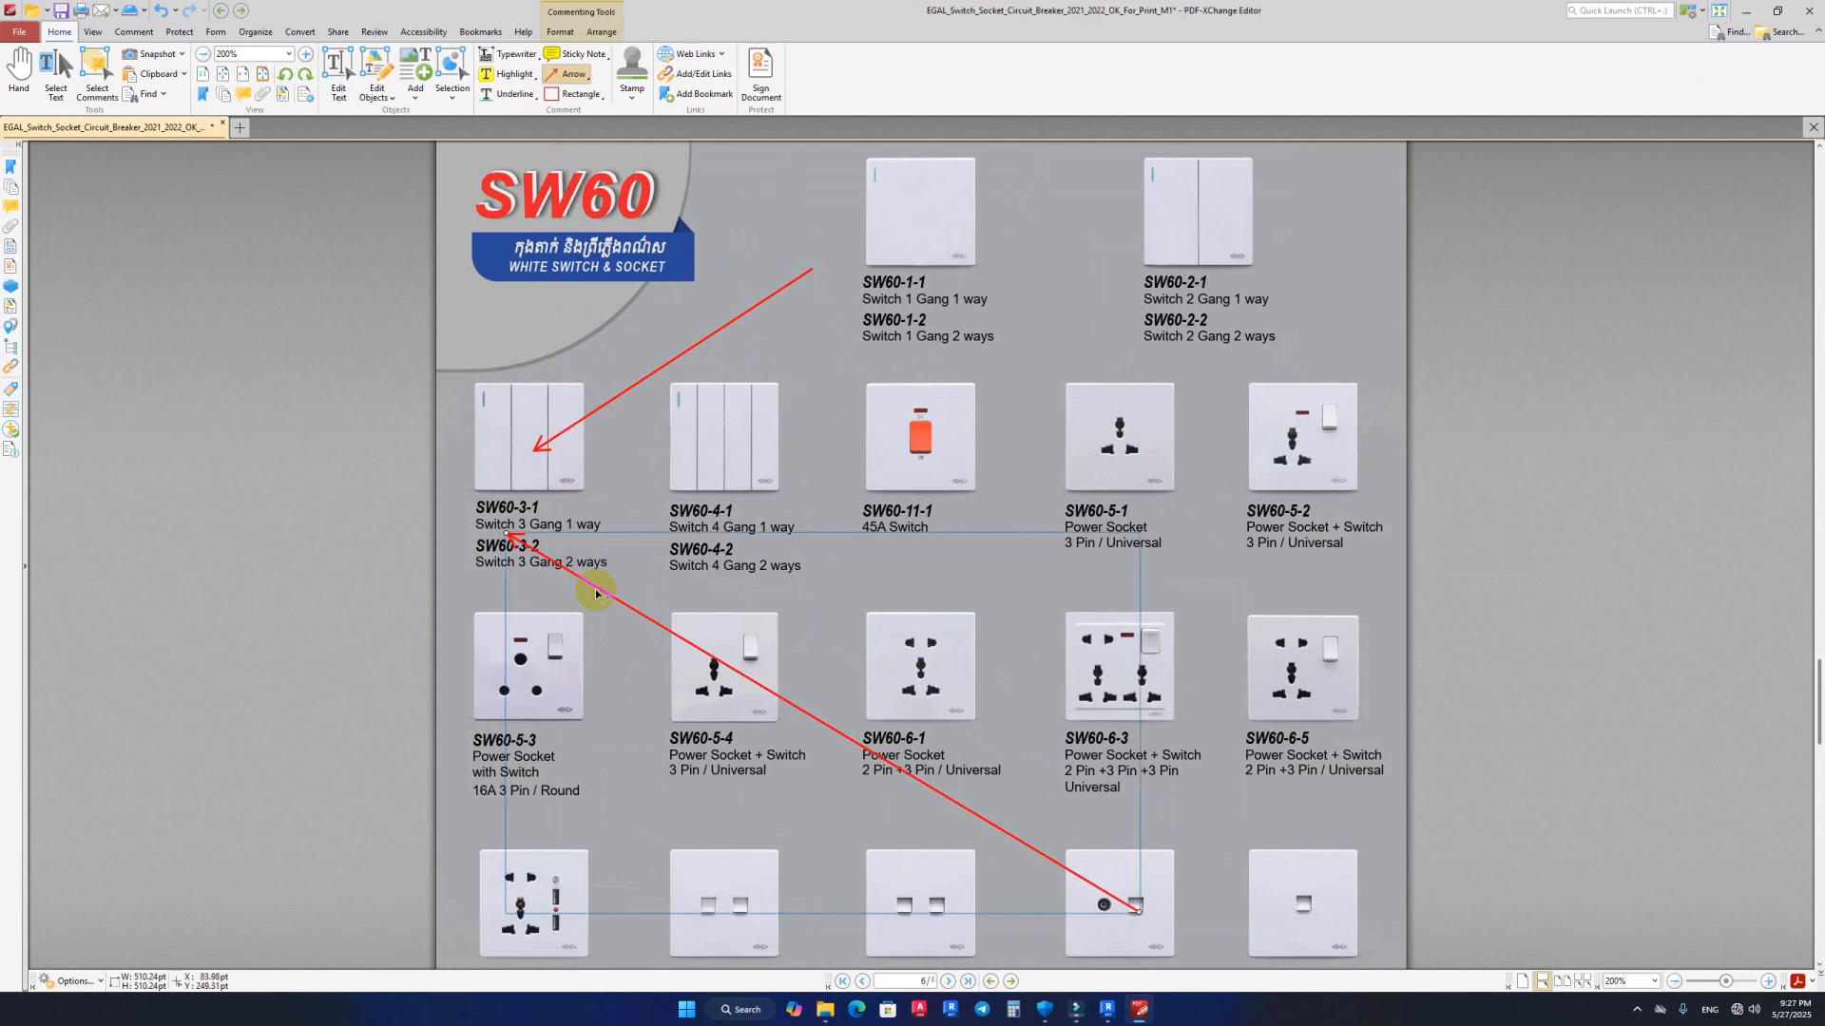
key("Delete")
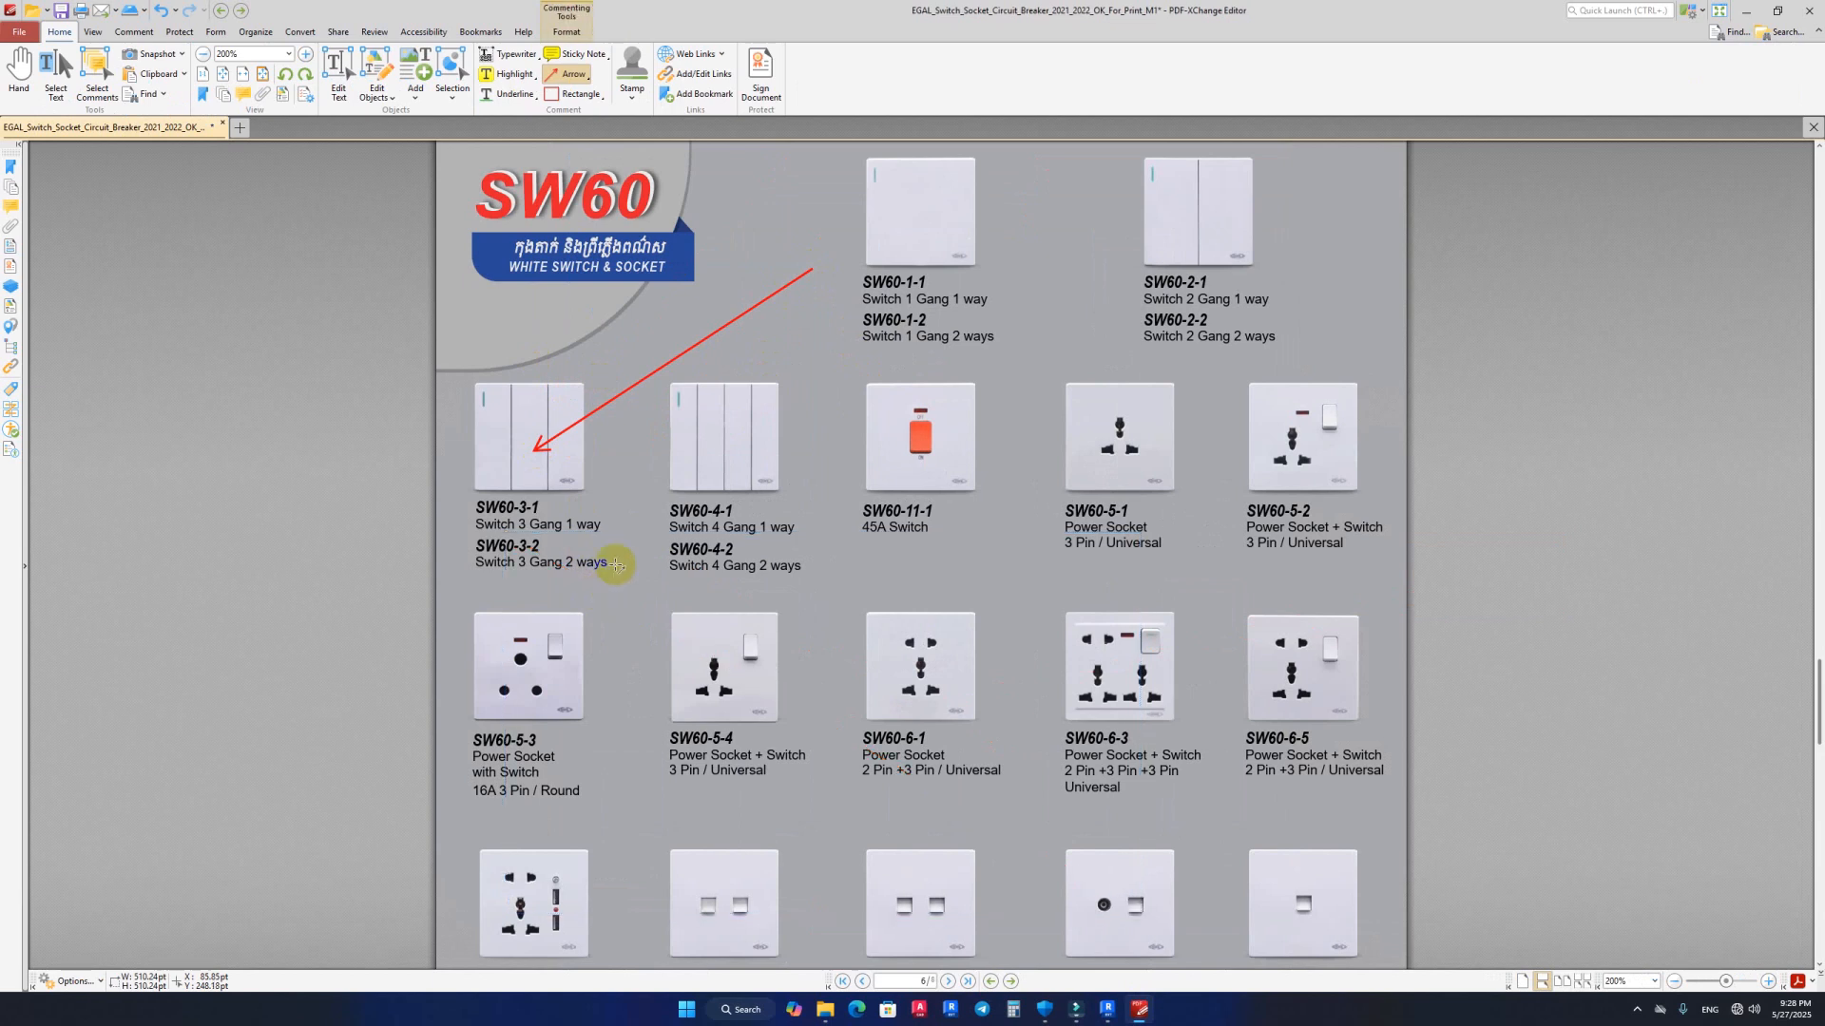
left_click_drag(596, 364, 595, 366)
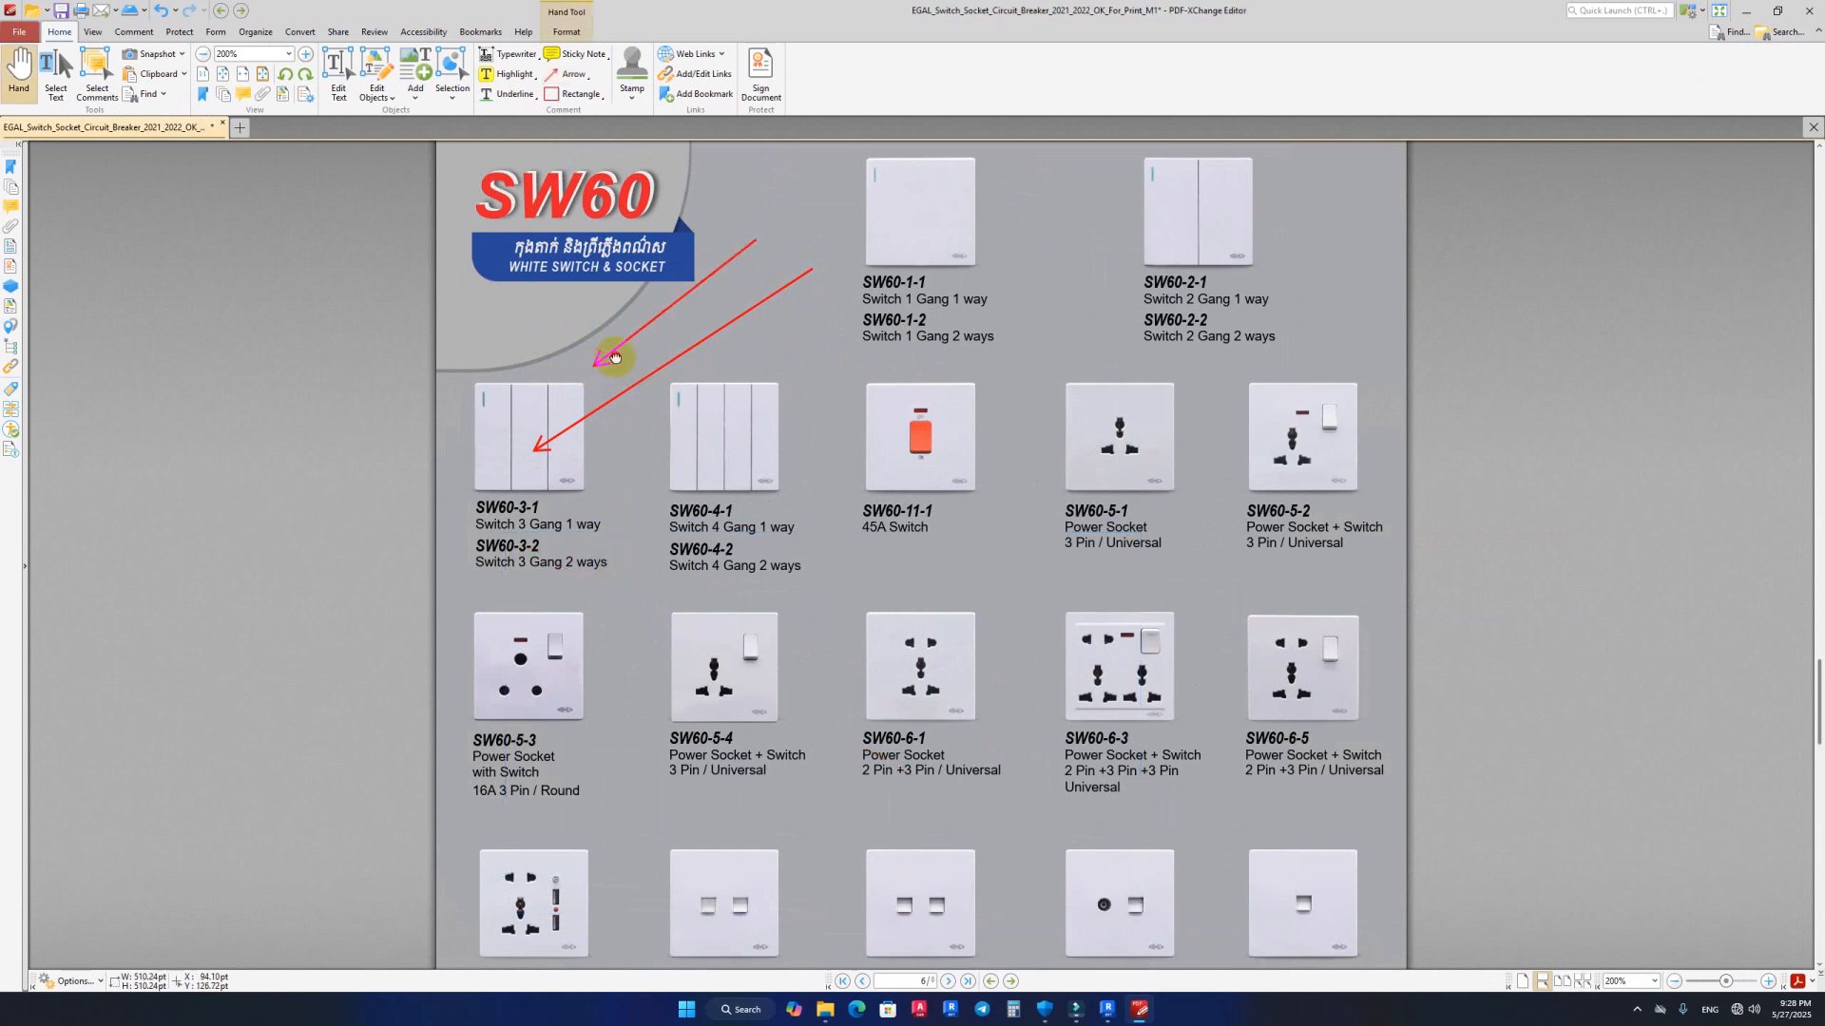
left_click(629, 340)
key("Delete")
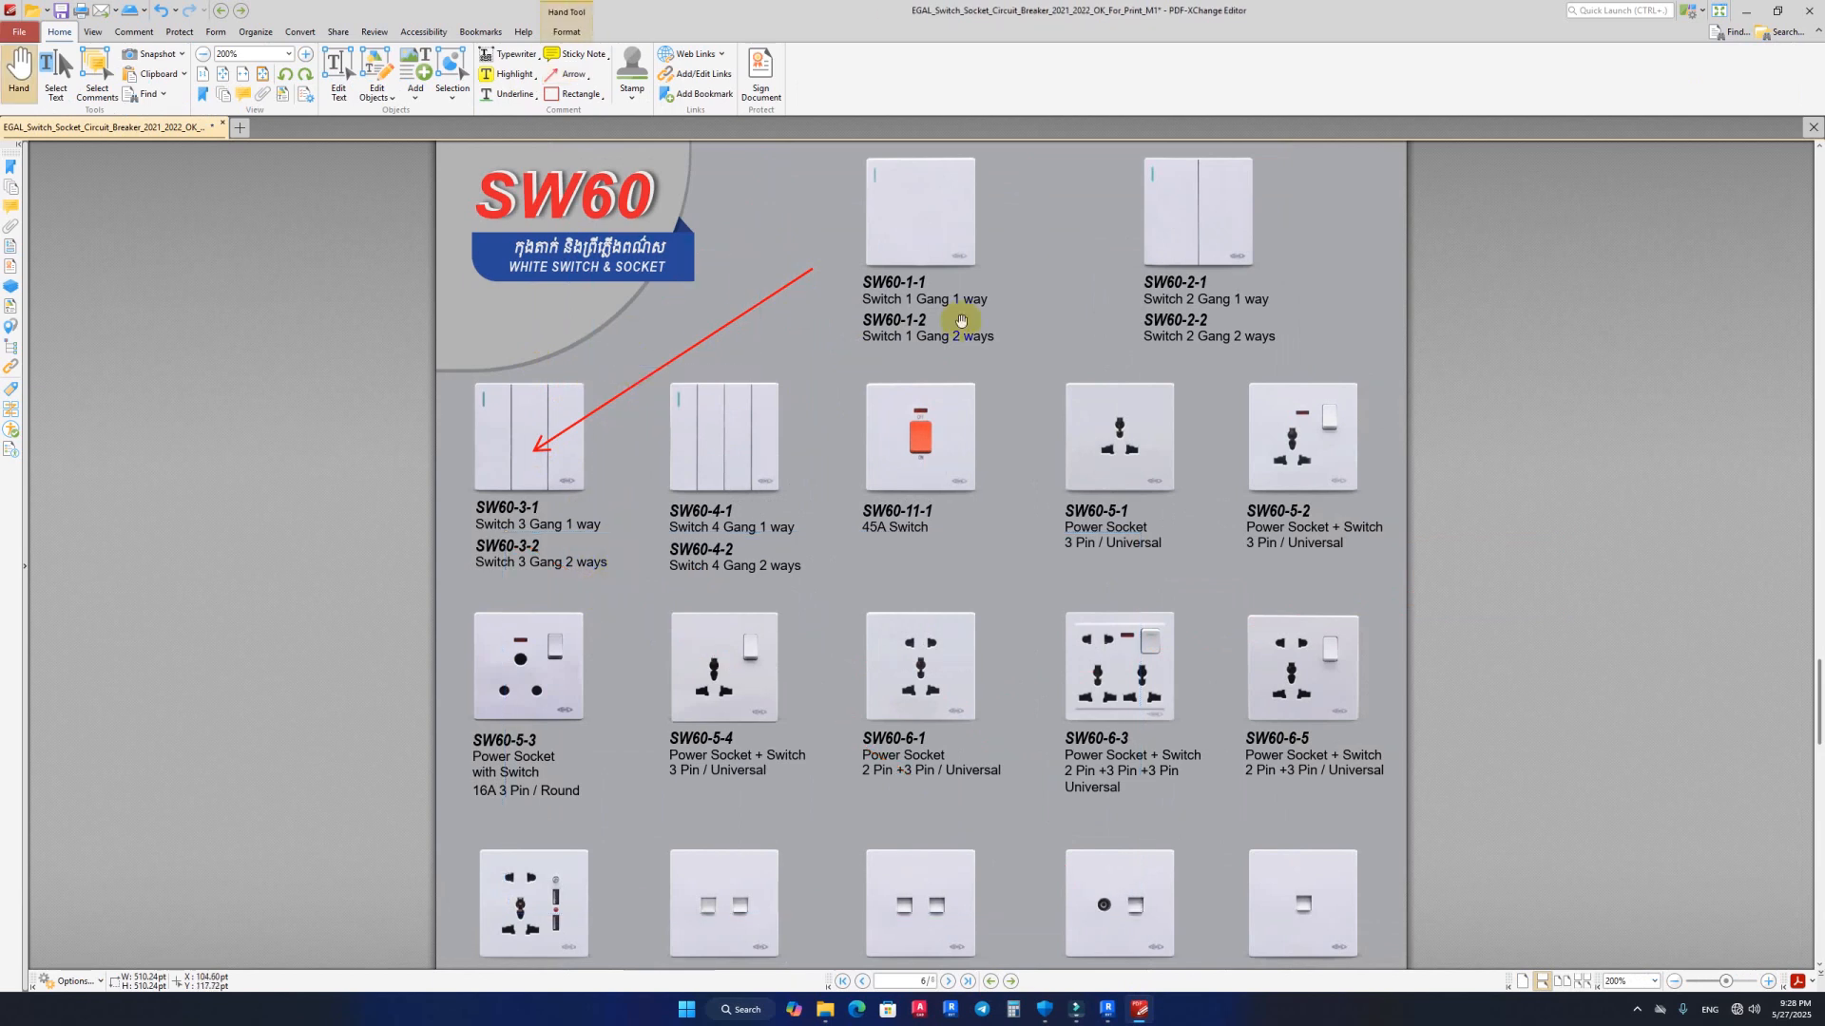
Step: Return to Revit, view the wall box from the back in 3D, and switch to the Placement Side elevation
left_click(1745, 8)
middle_click_drag(1182, 407, 333, 195, "shift")
middle_click_drag(795, 599, 850, 670, "shift")
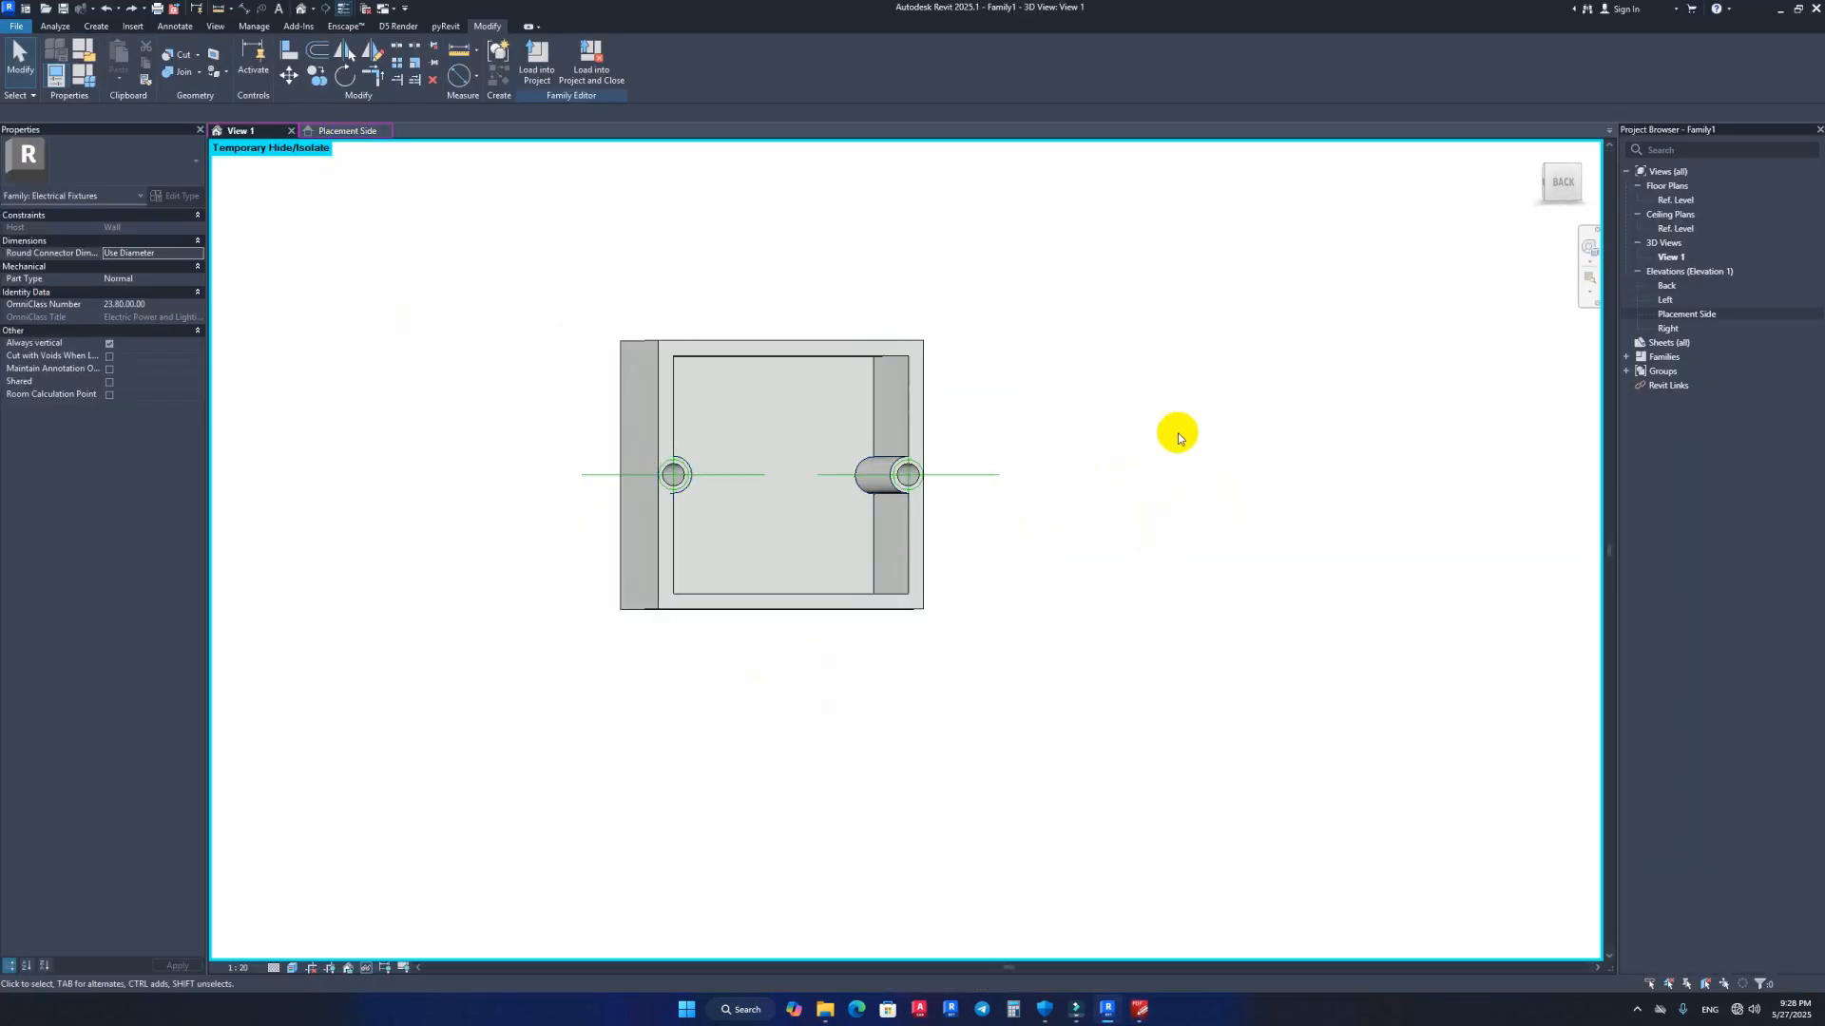
left_click(1558, 184)
left_click(353, 133)
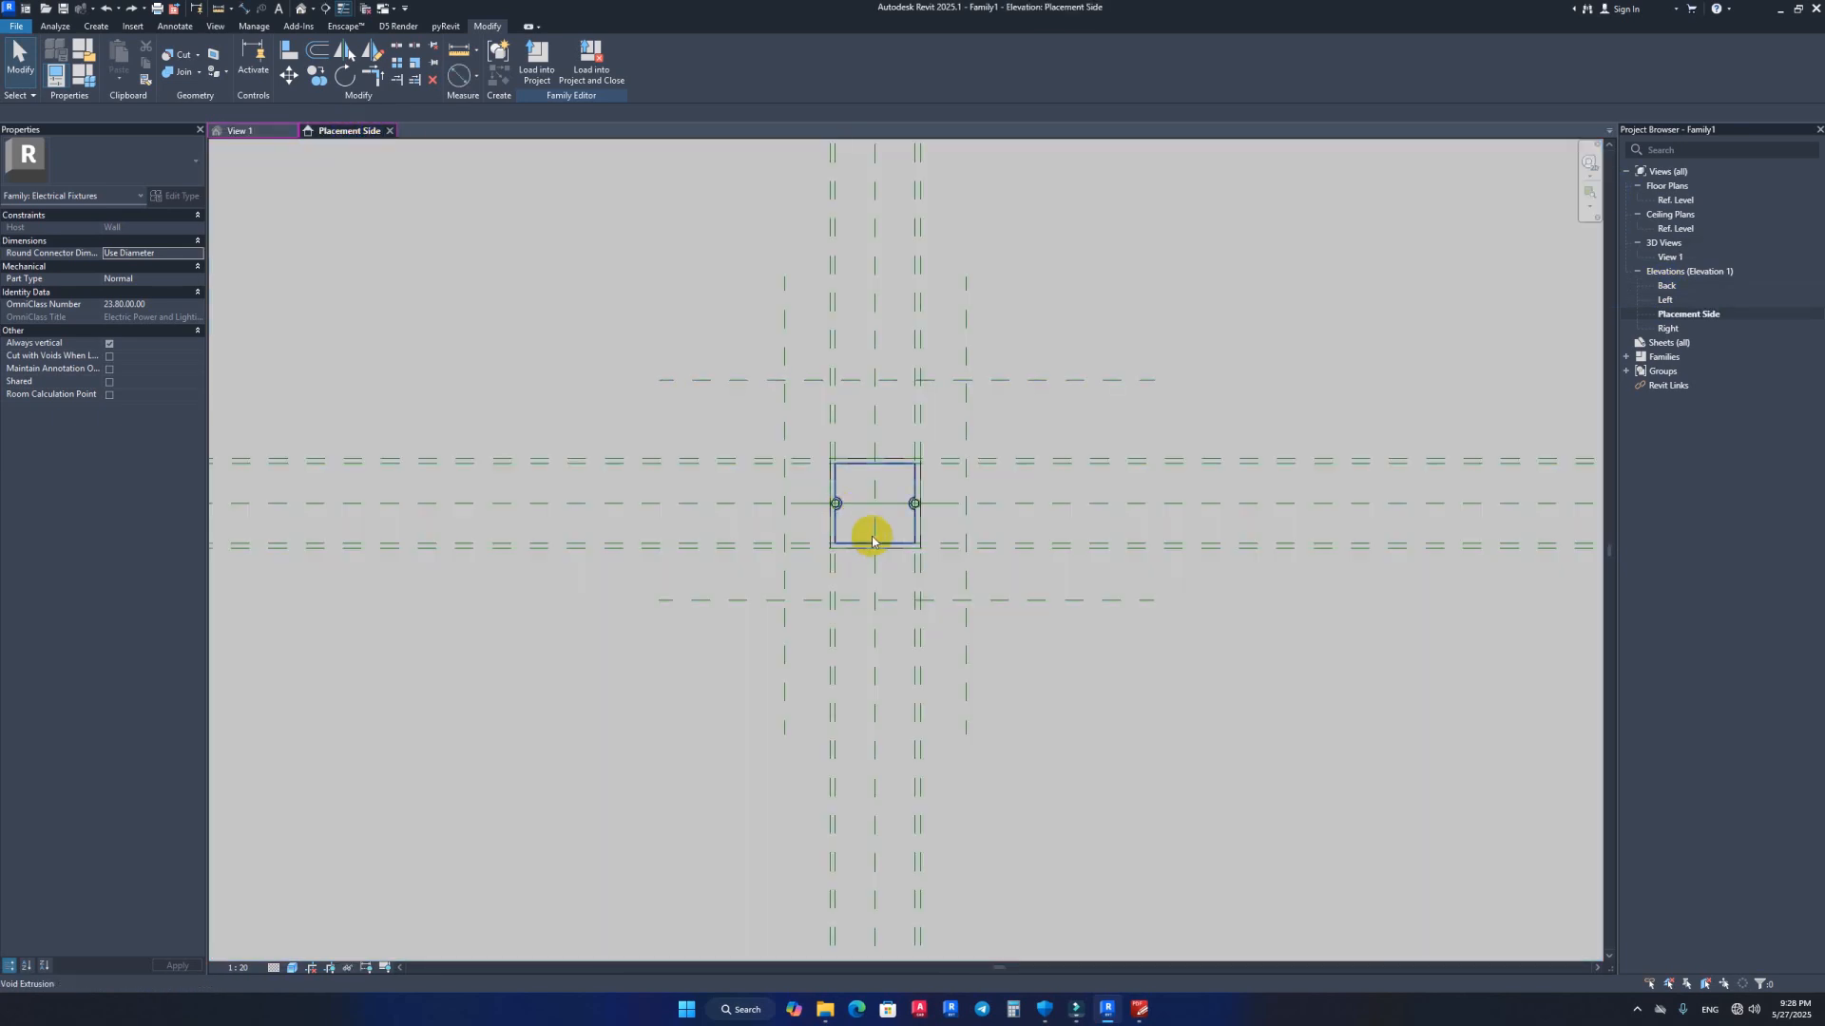
Step: Compare the box in the elevation with the SW60 switches in the PDF-XChange Editor catalogue, and return to Revit
scroll(881, 522, "up", 2)
middle_click_drag(677, 349, 732, 450)
scroll(732, 446, "down", 1)
scroll(736, 410, "down", 1)
middle_click_drag(737, 359, 761, 457)
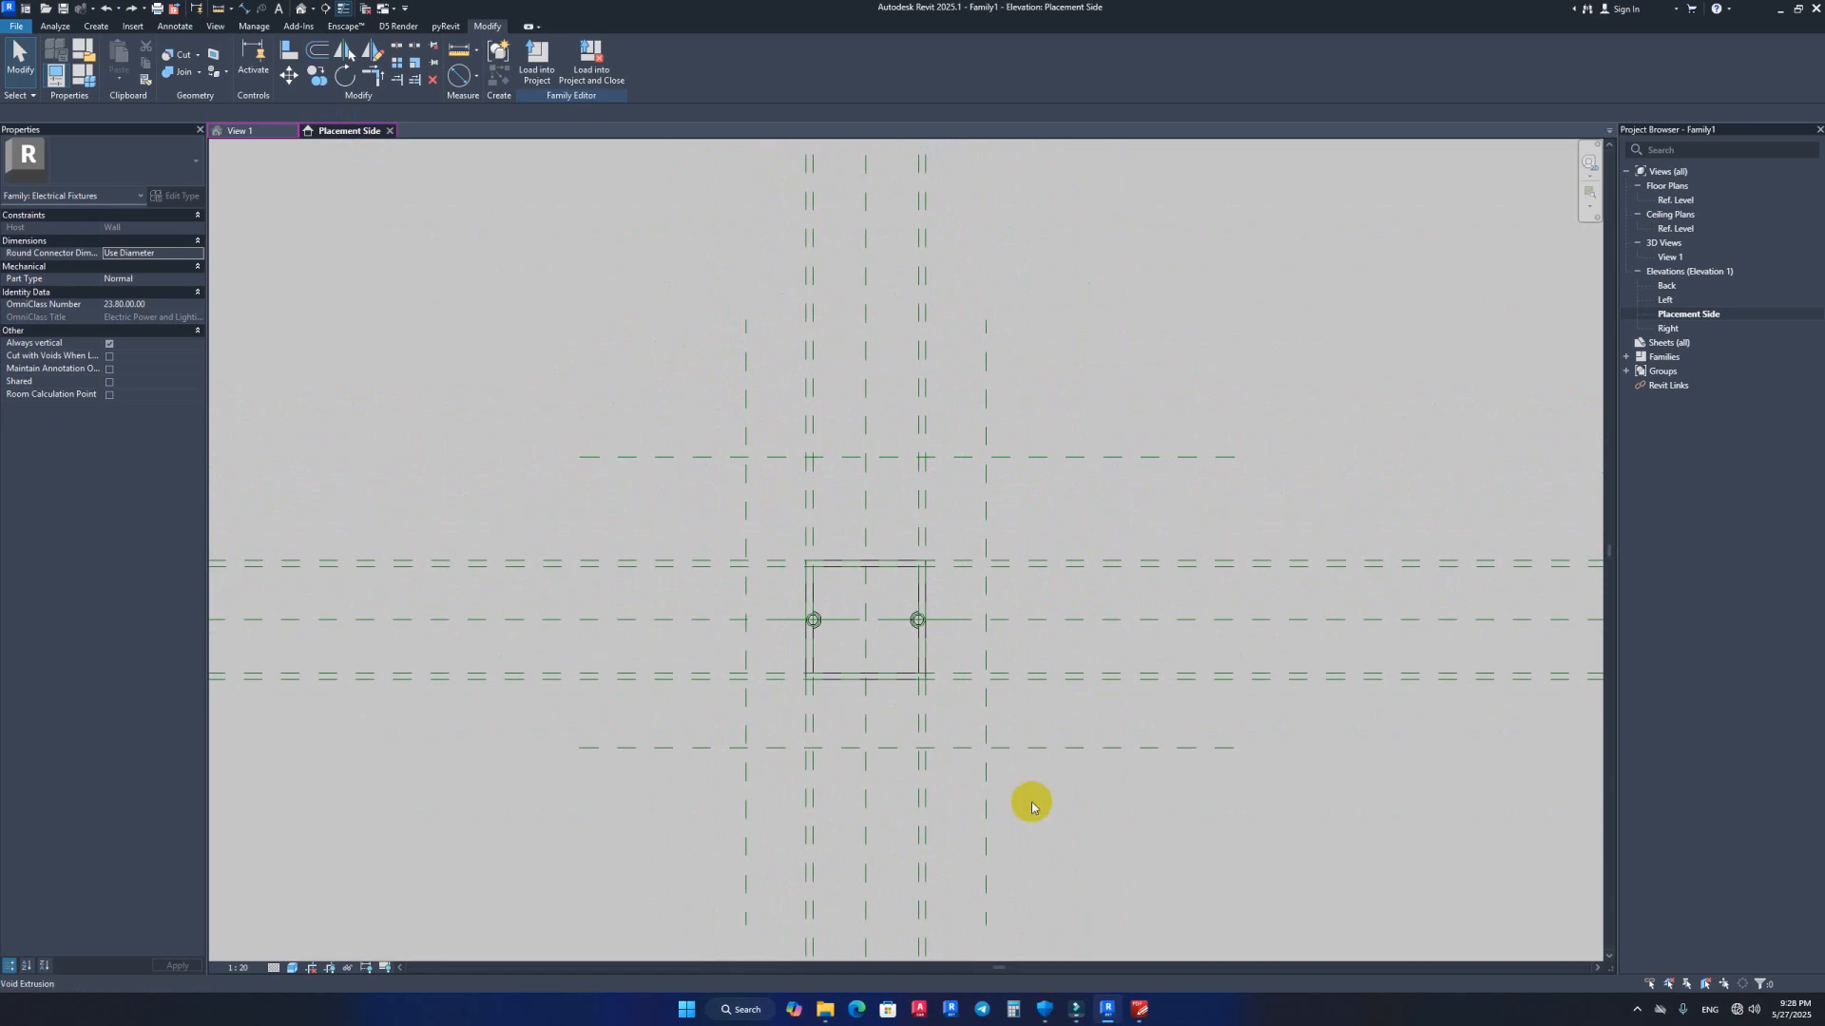
left_click(1140, 1010)
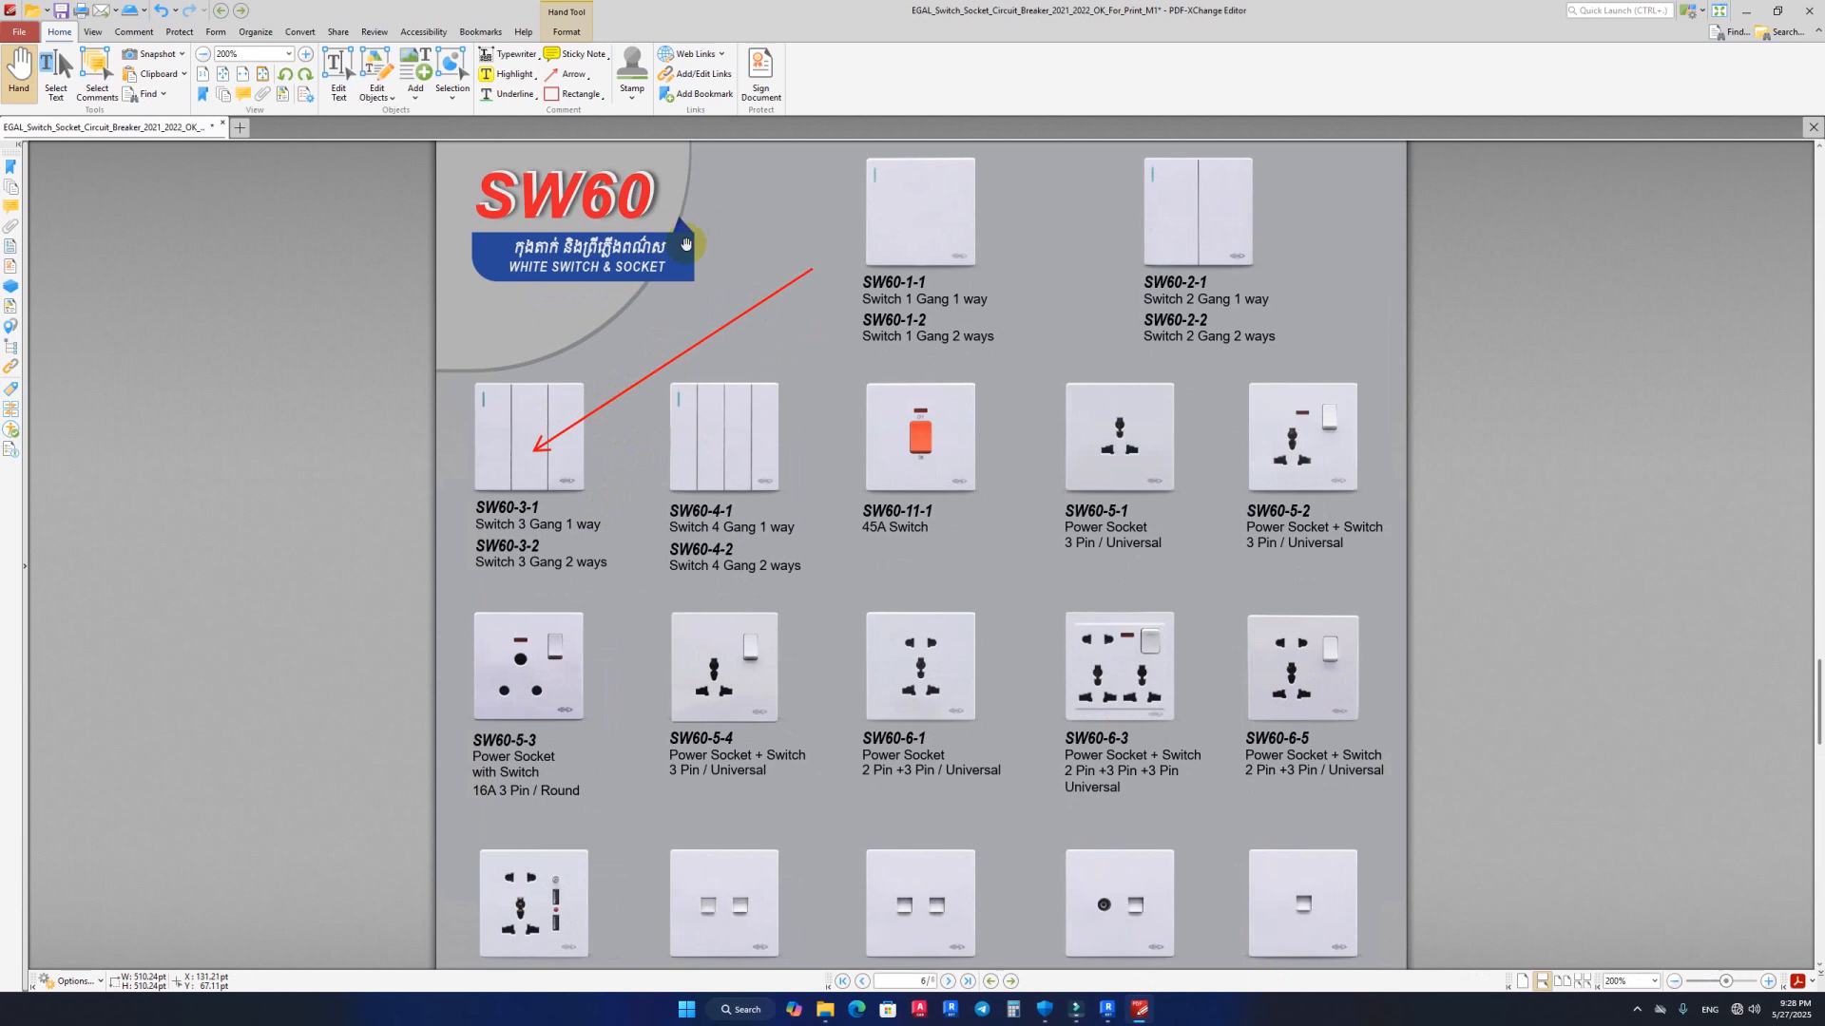
left_click(1746, 10)
Step: Place an aligned dimension between the box's upper outer reference plane and the short horizontal reference plane above it
scroll(703, 542, "up", 2)
key("d")
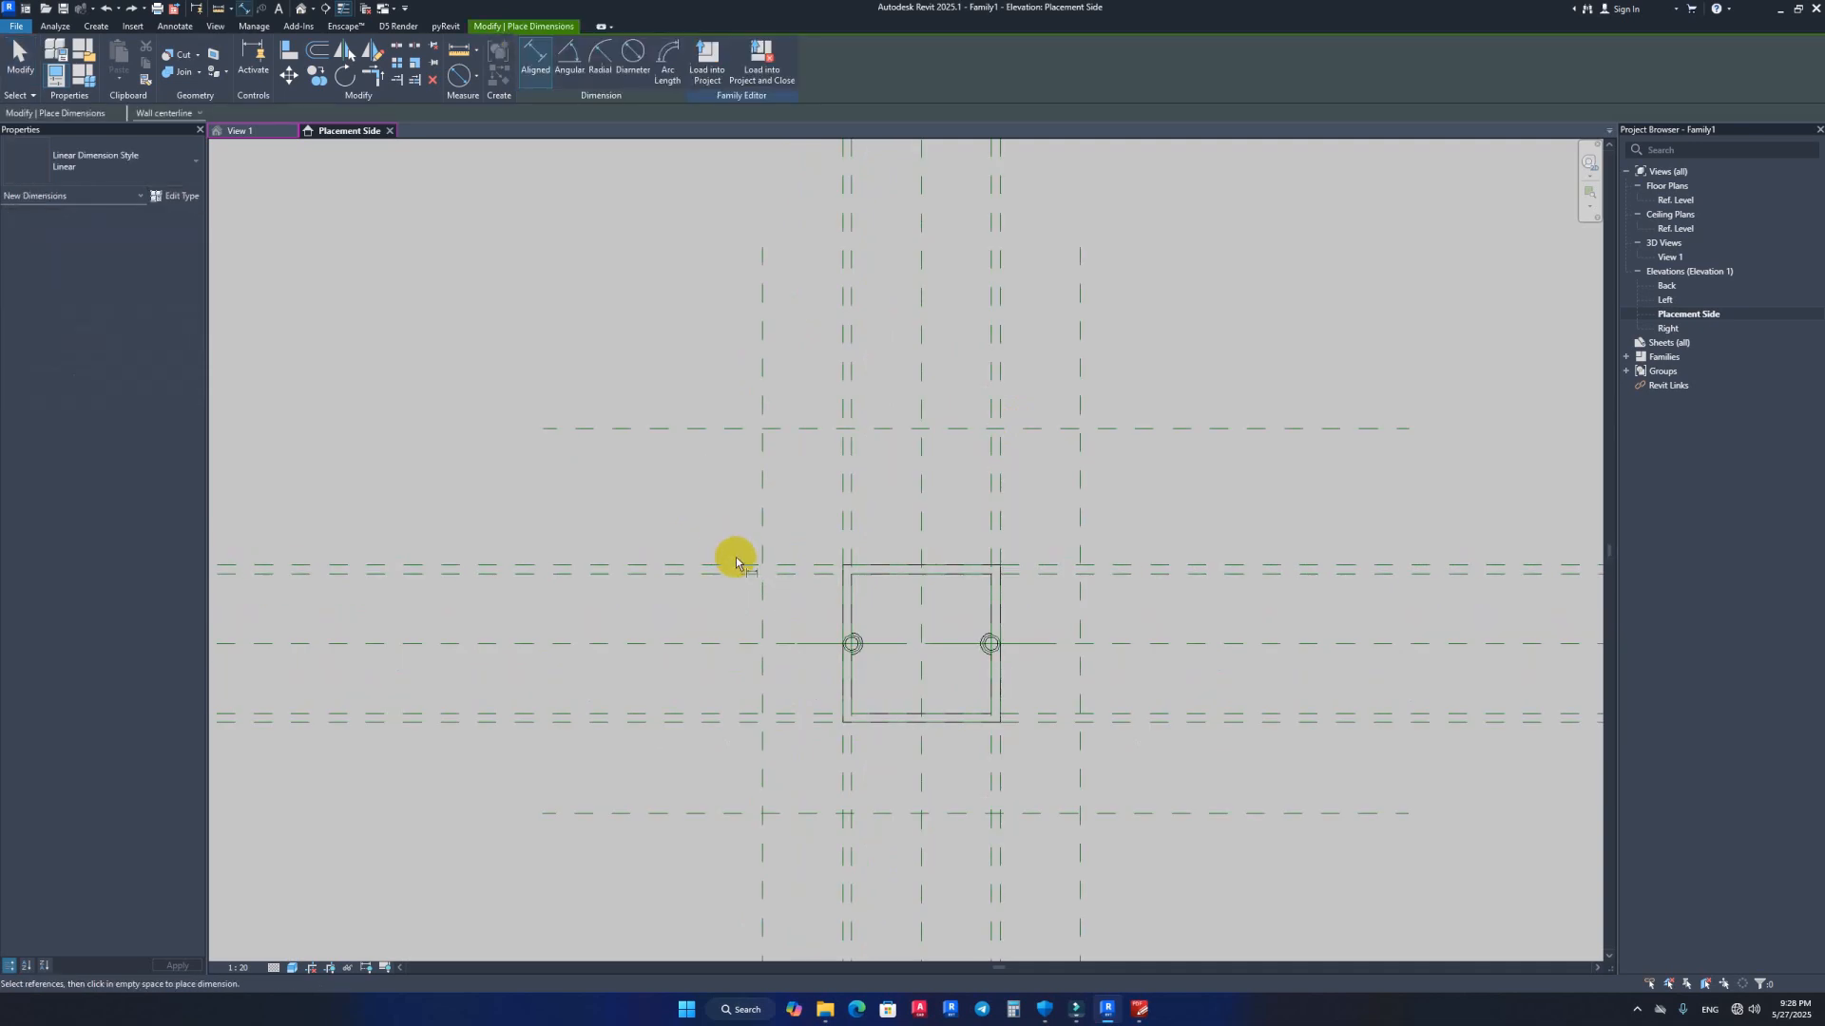
left_click(739, 565)
left_click(750, 429)
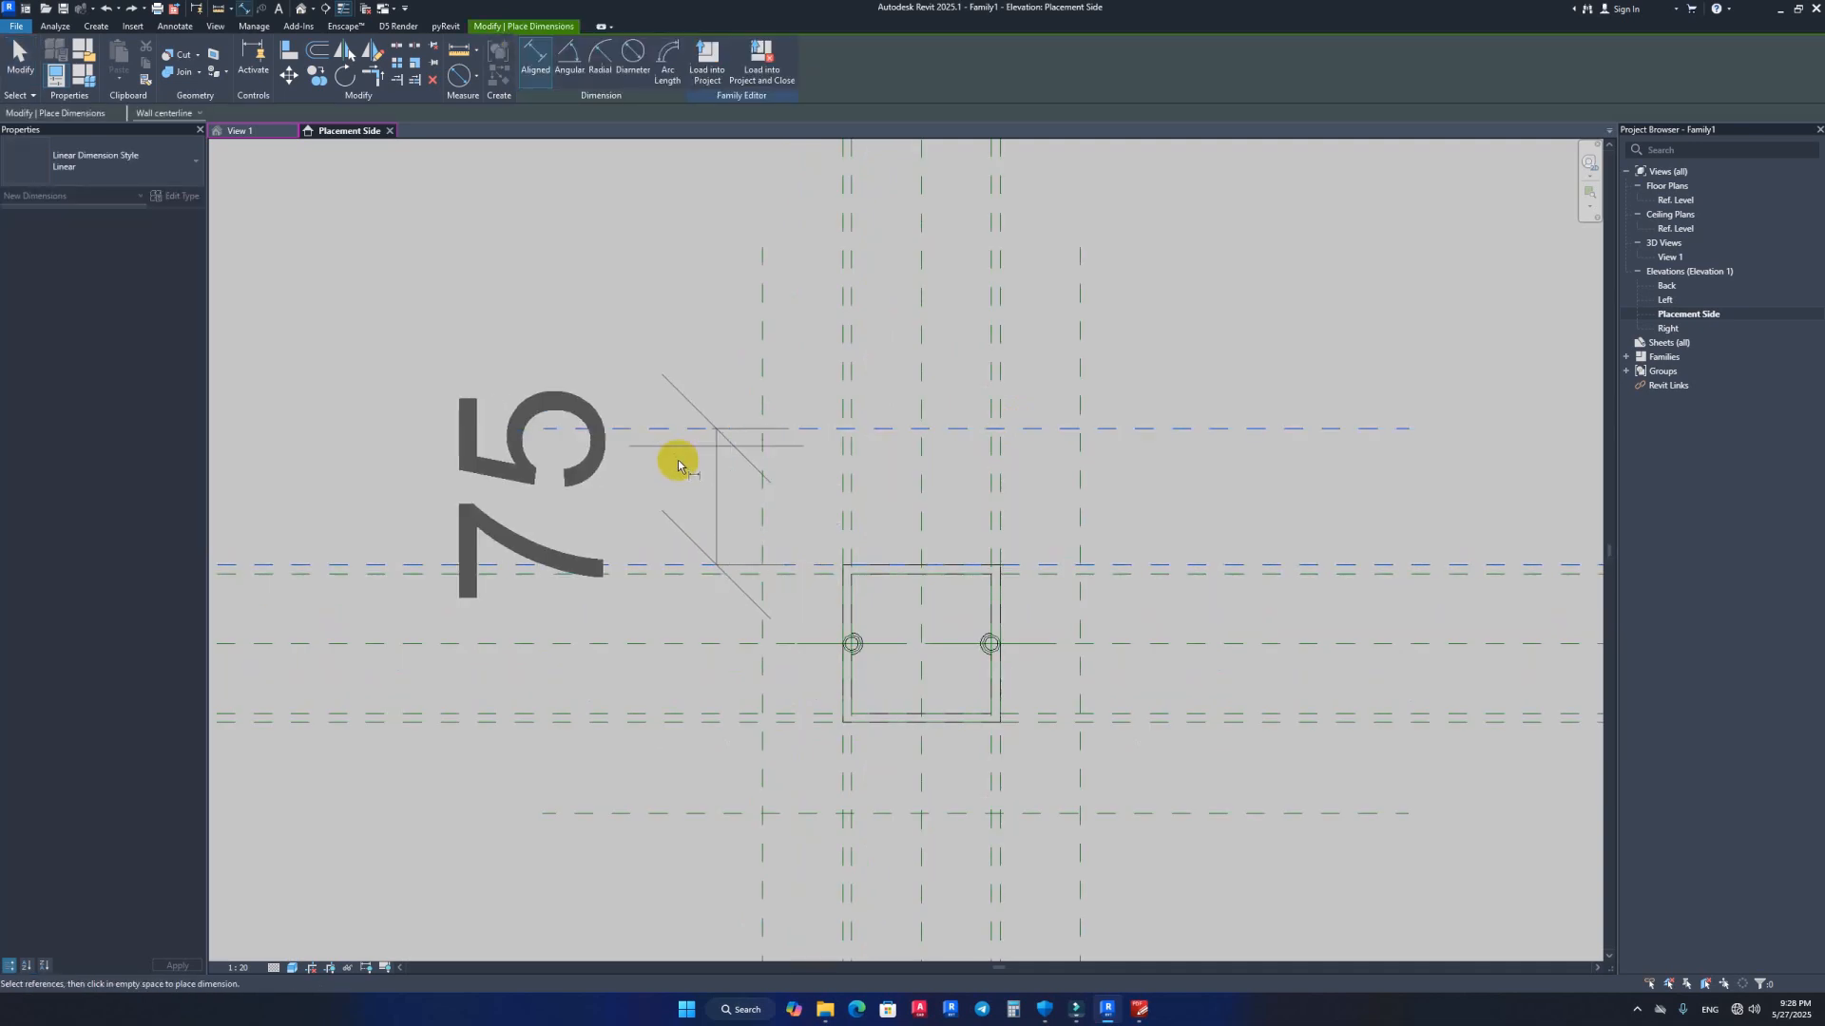
left_click(543, 490)
key("Escape")
key("Escape")
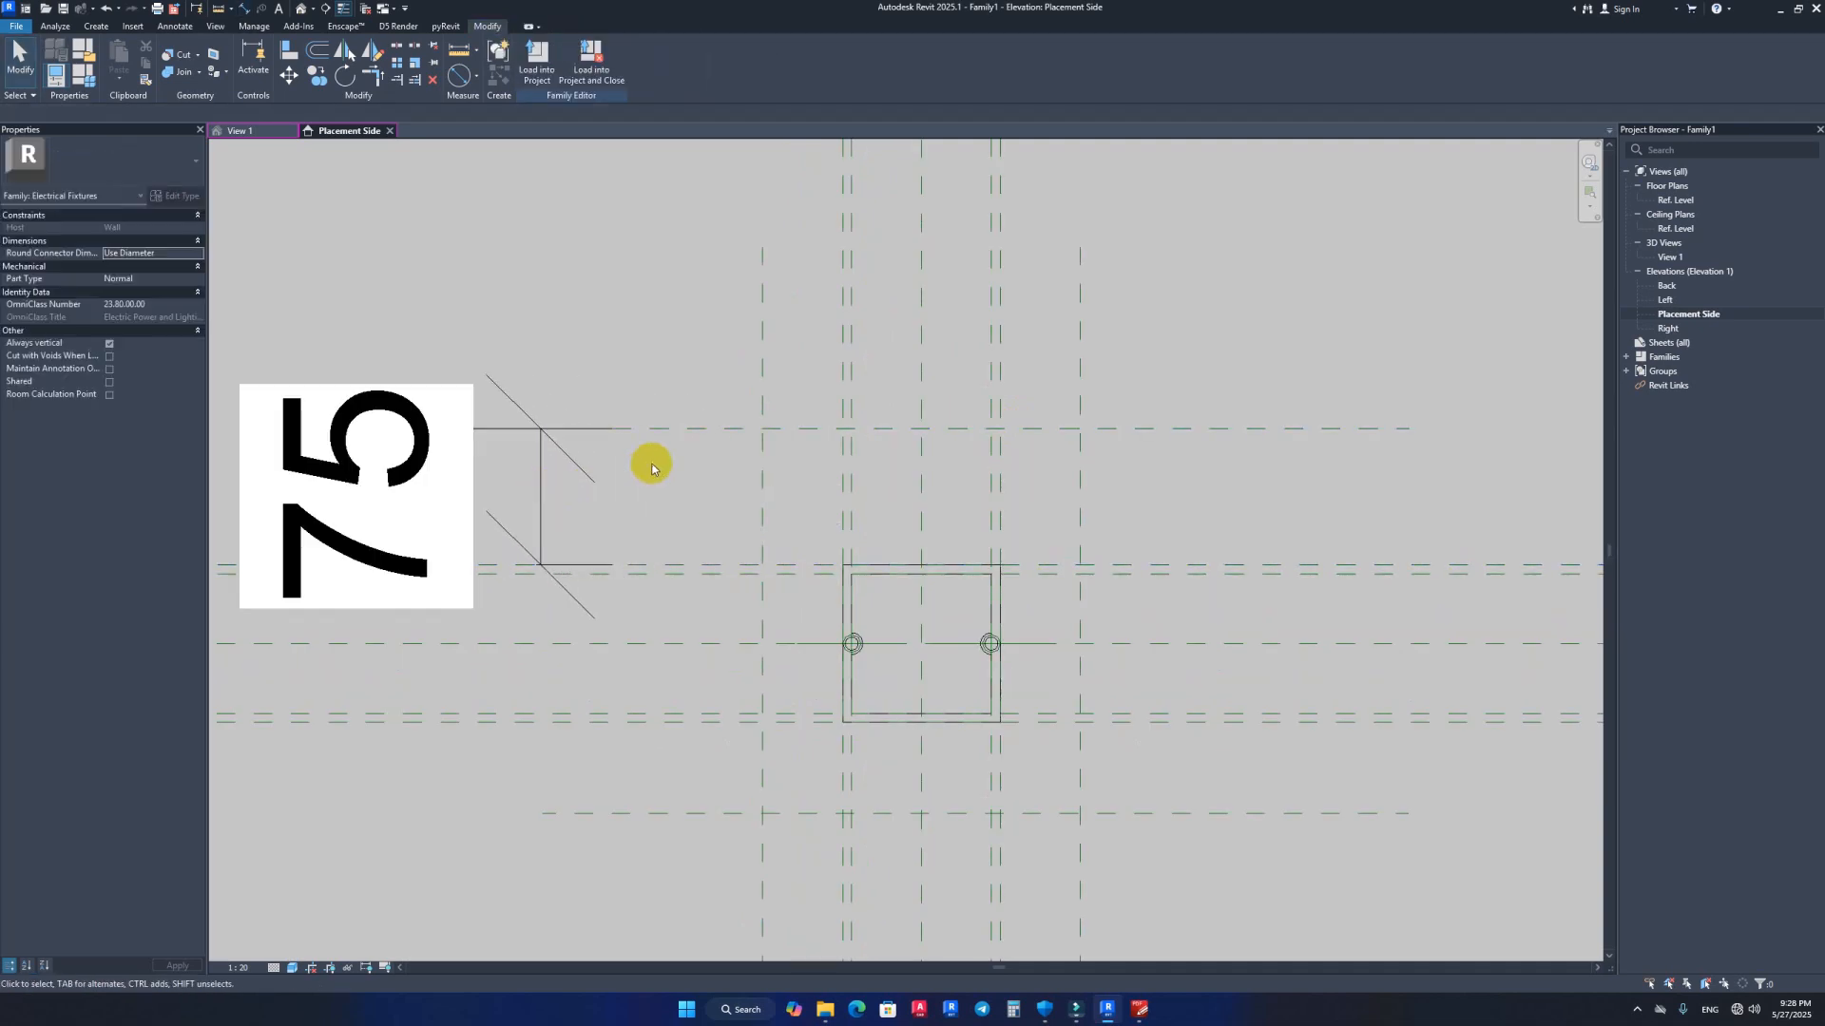
Step: Set the distance from the box's upper outer reference plane to the plane above it to 20
left_click(697, 428)
left_click(466, 501)
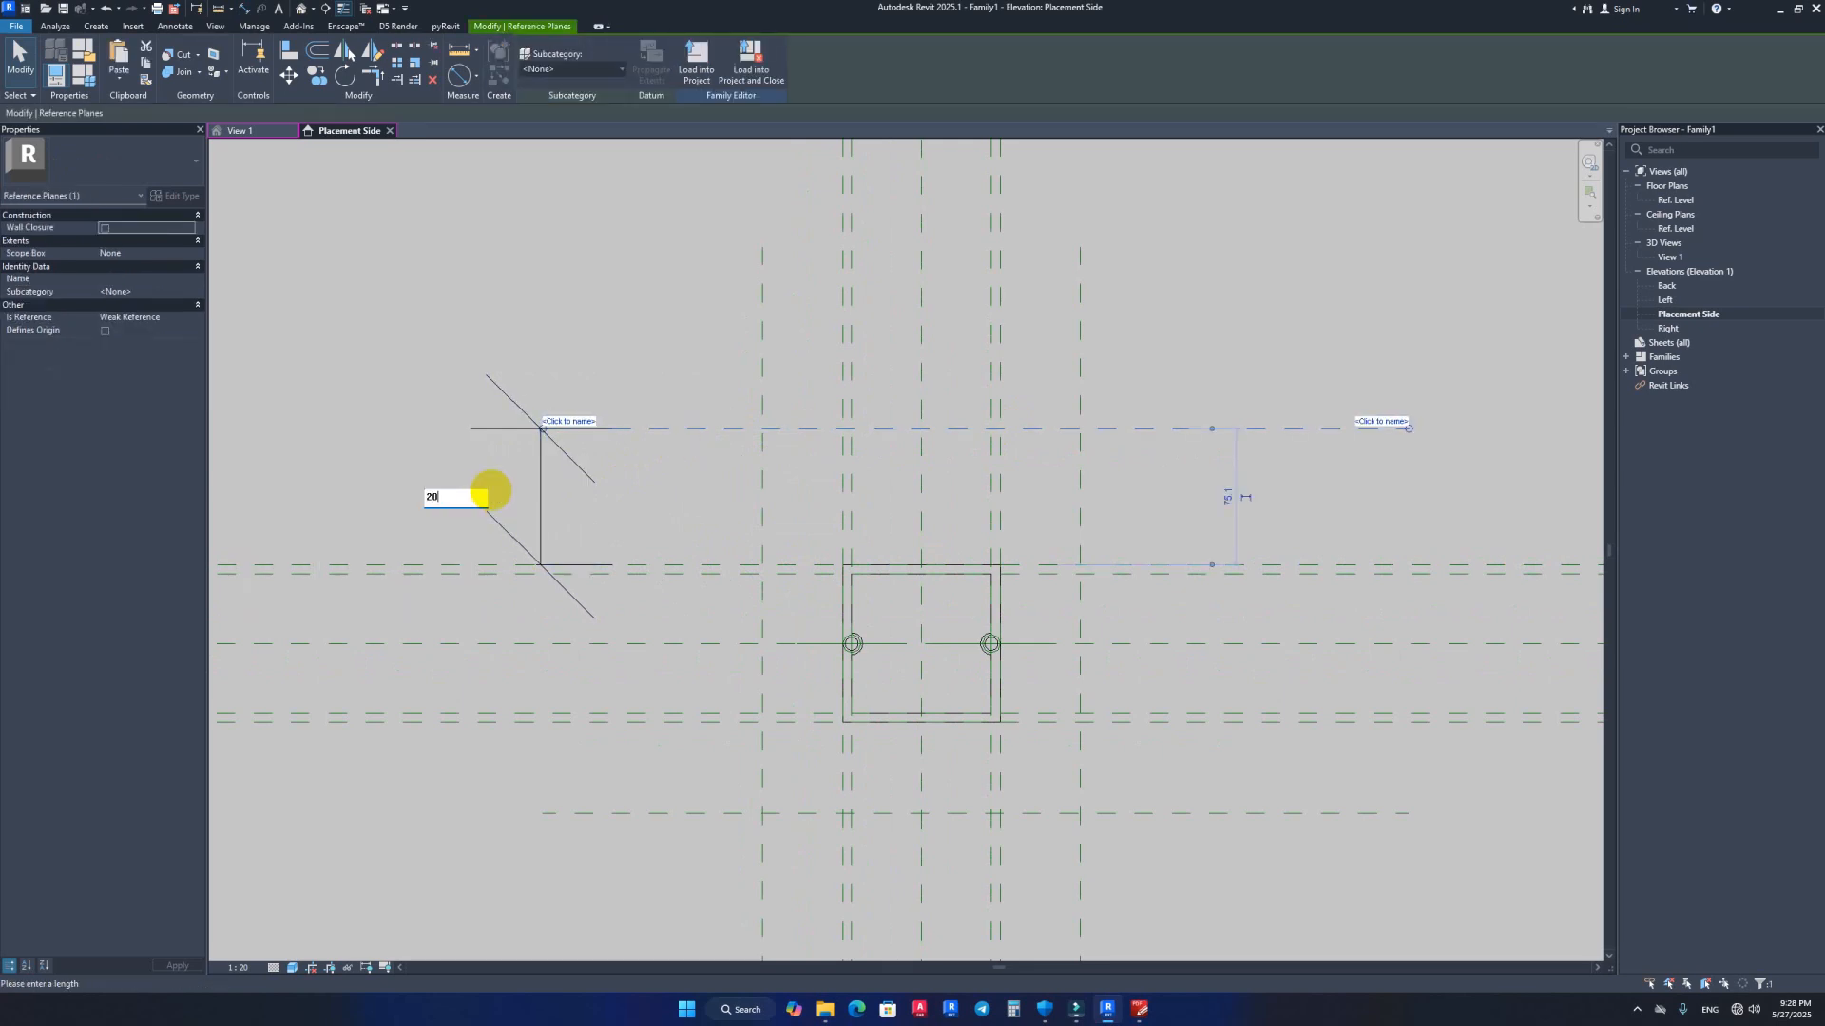
key("Return")
left_click(710, 314)
Step: Set the offset of the short horizontal reference plane above the box to 10
middle_click_drag(677, 519, 746, 423)
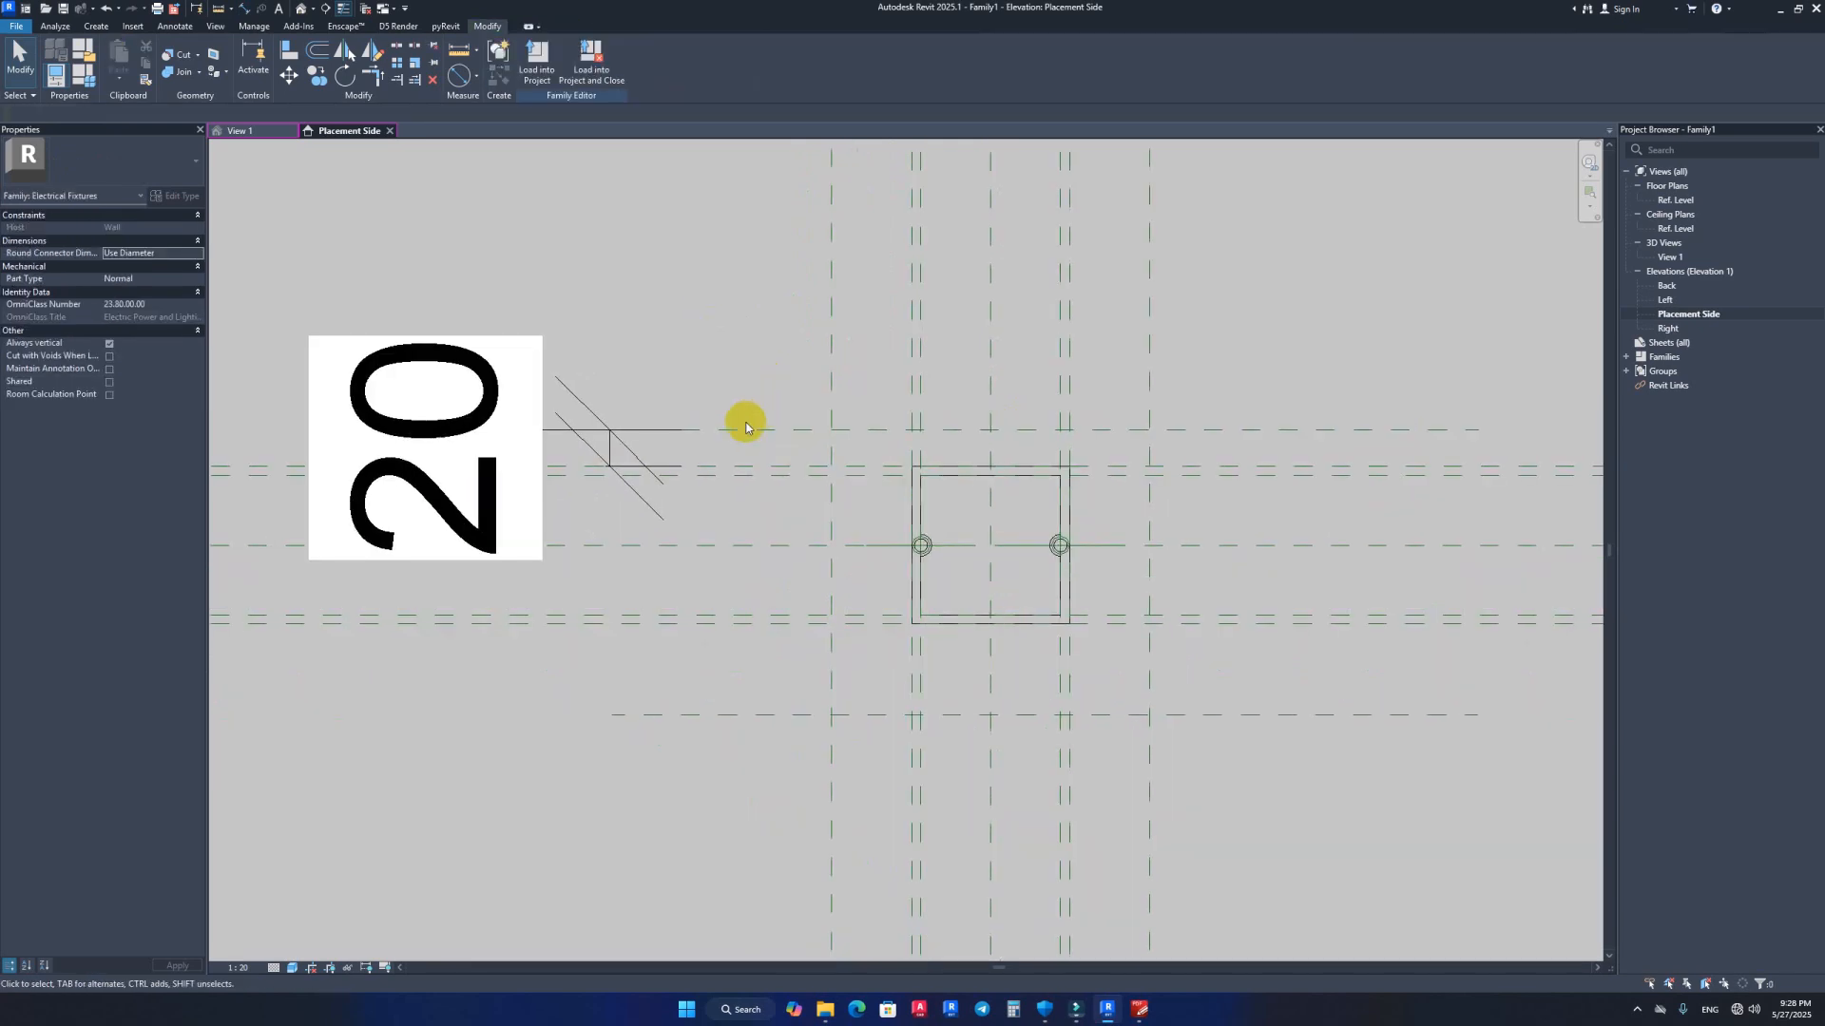
left_click(745, 428)
left_click(547, 446)
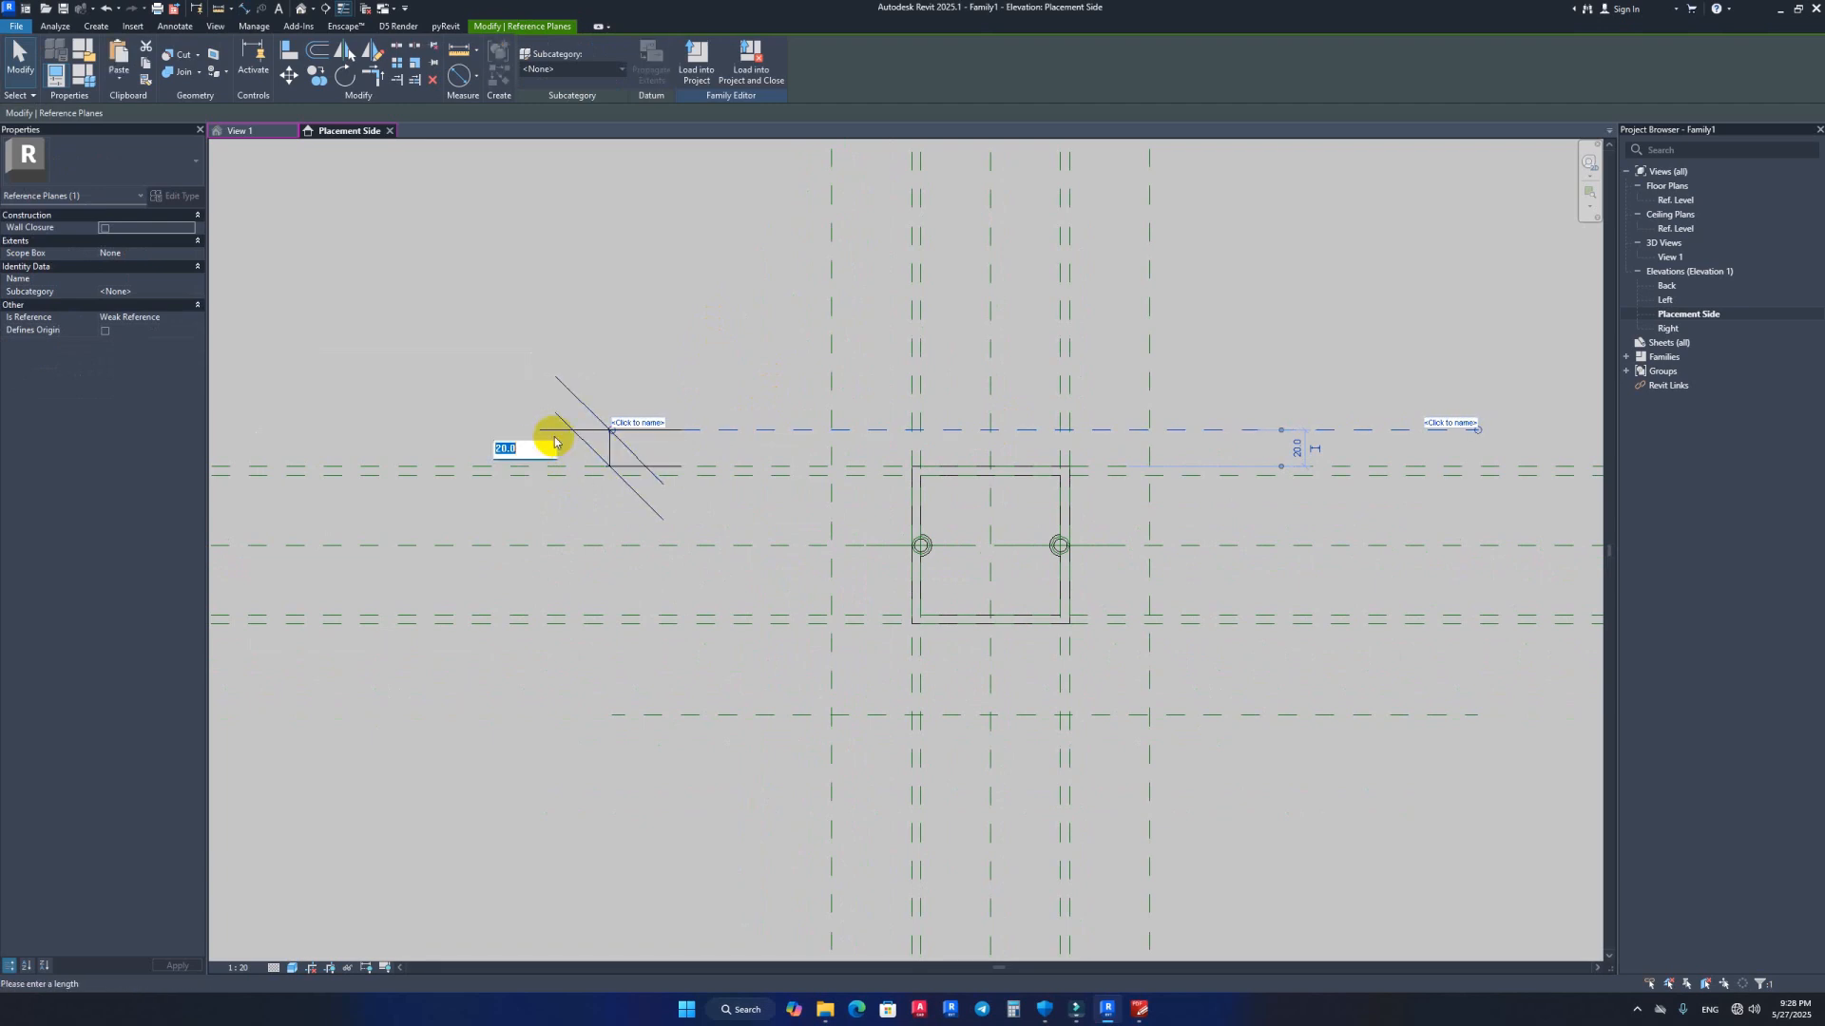
key("Return")
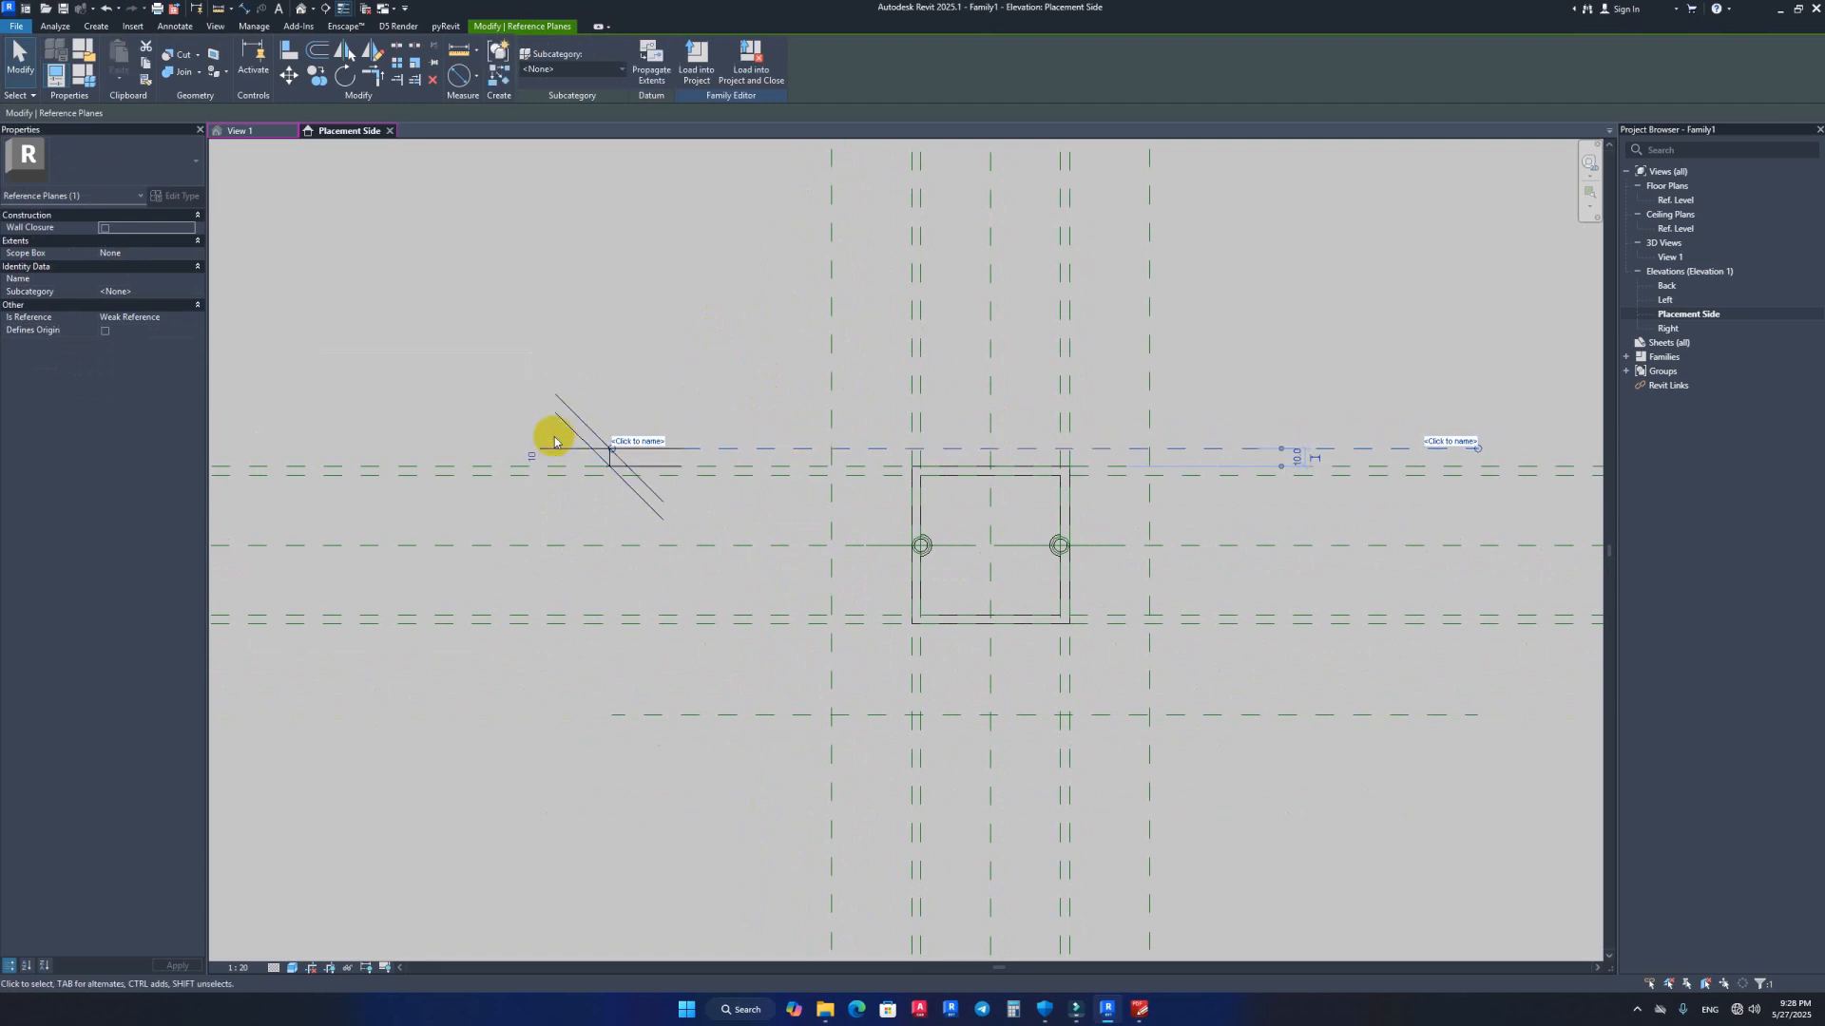
left_click(777, 287)
Step: Place an aligned dimension between the box's lower outer reference plane and the short horizontal reference plane below it
scroll(768, 538, "down", 1)
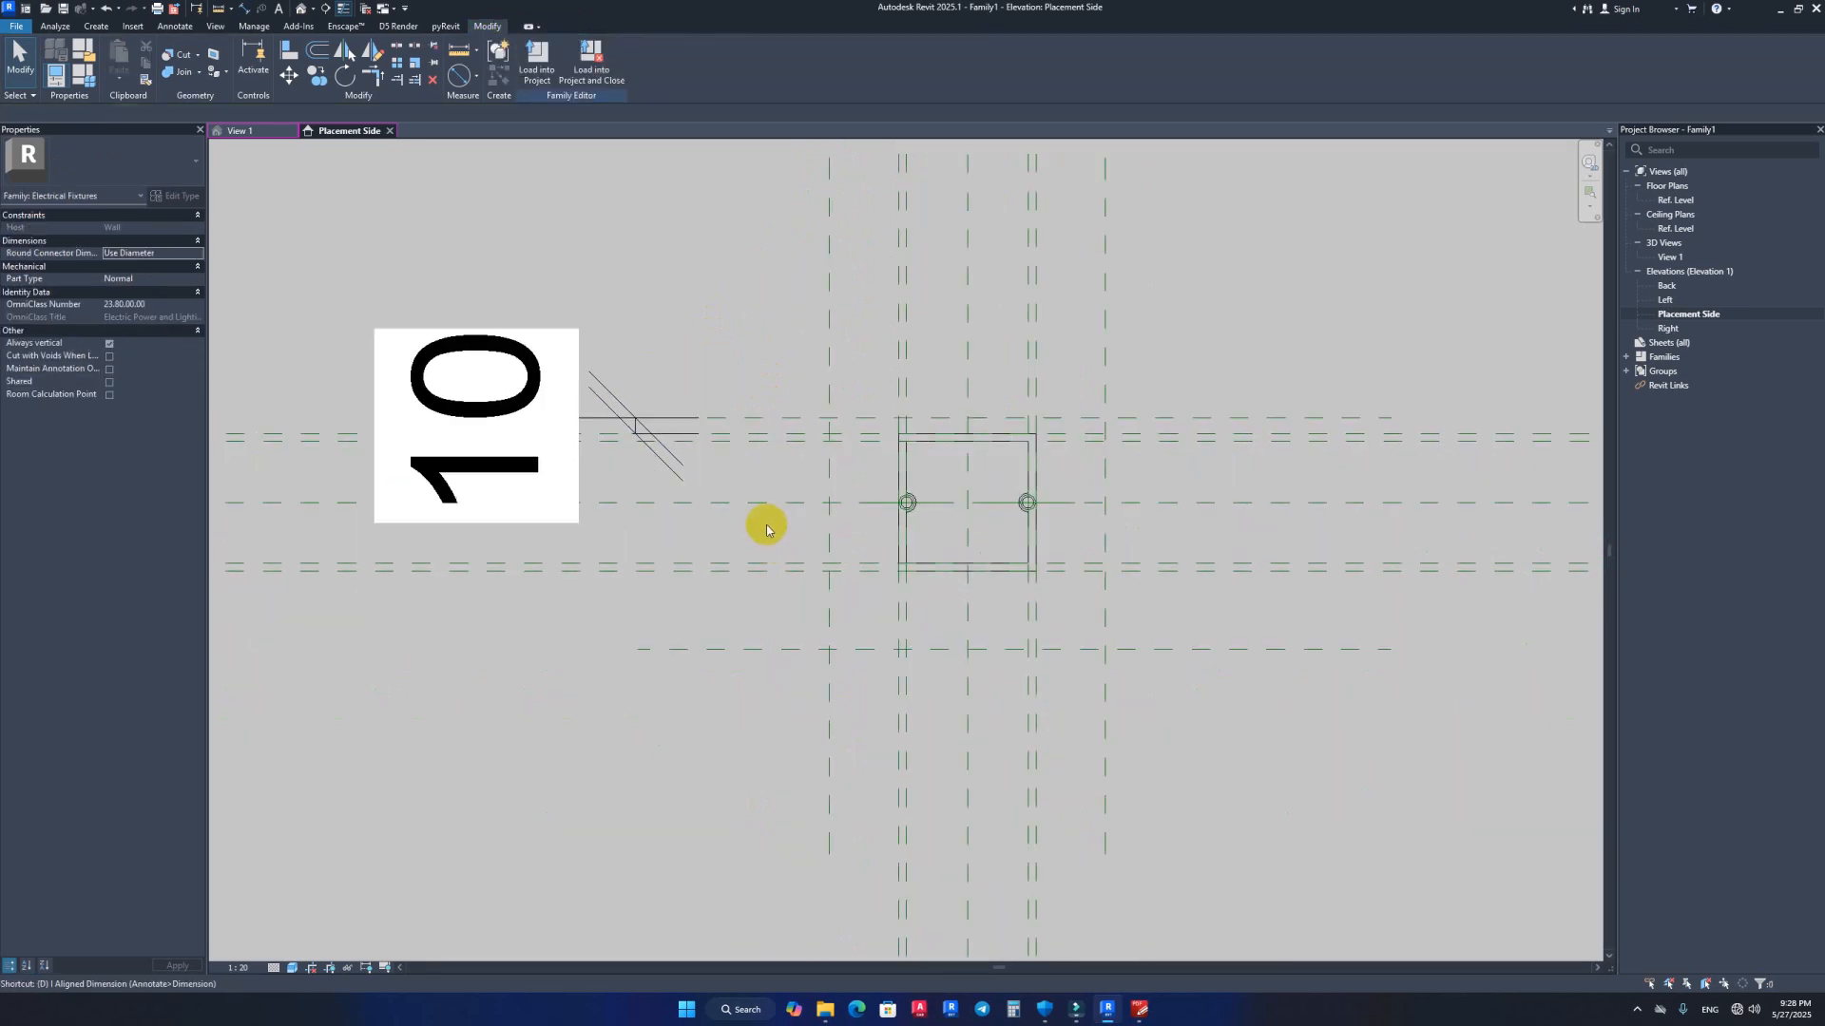
key("i")
left_click(786, 570)
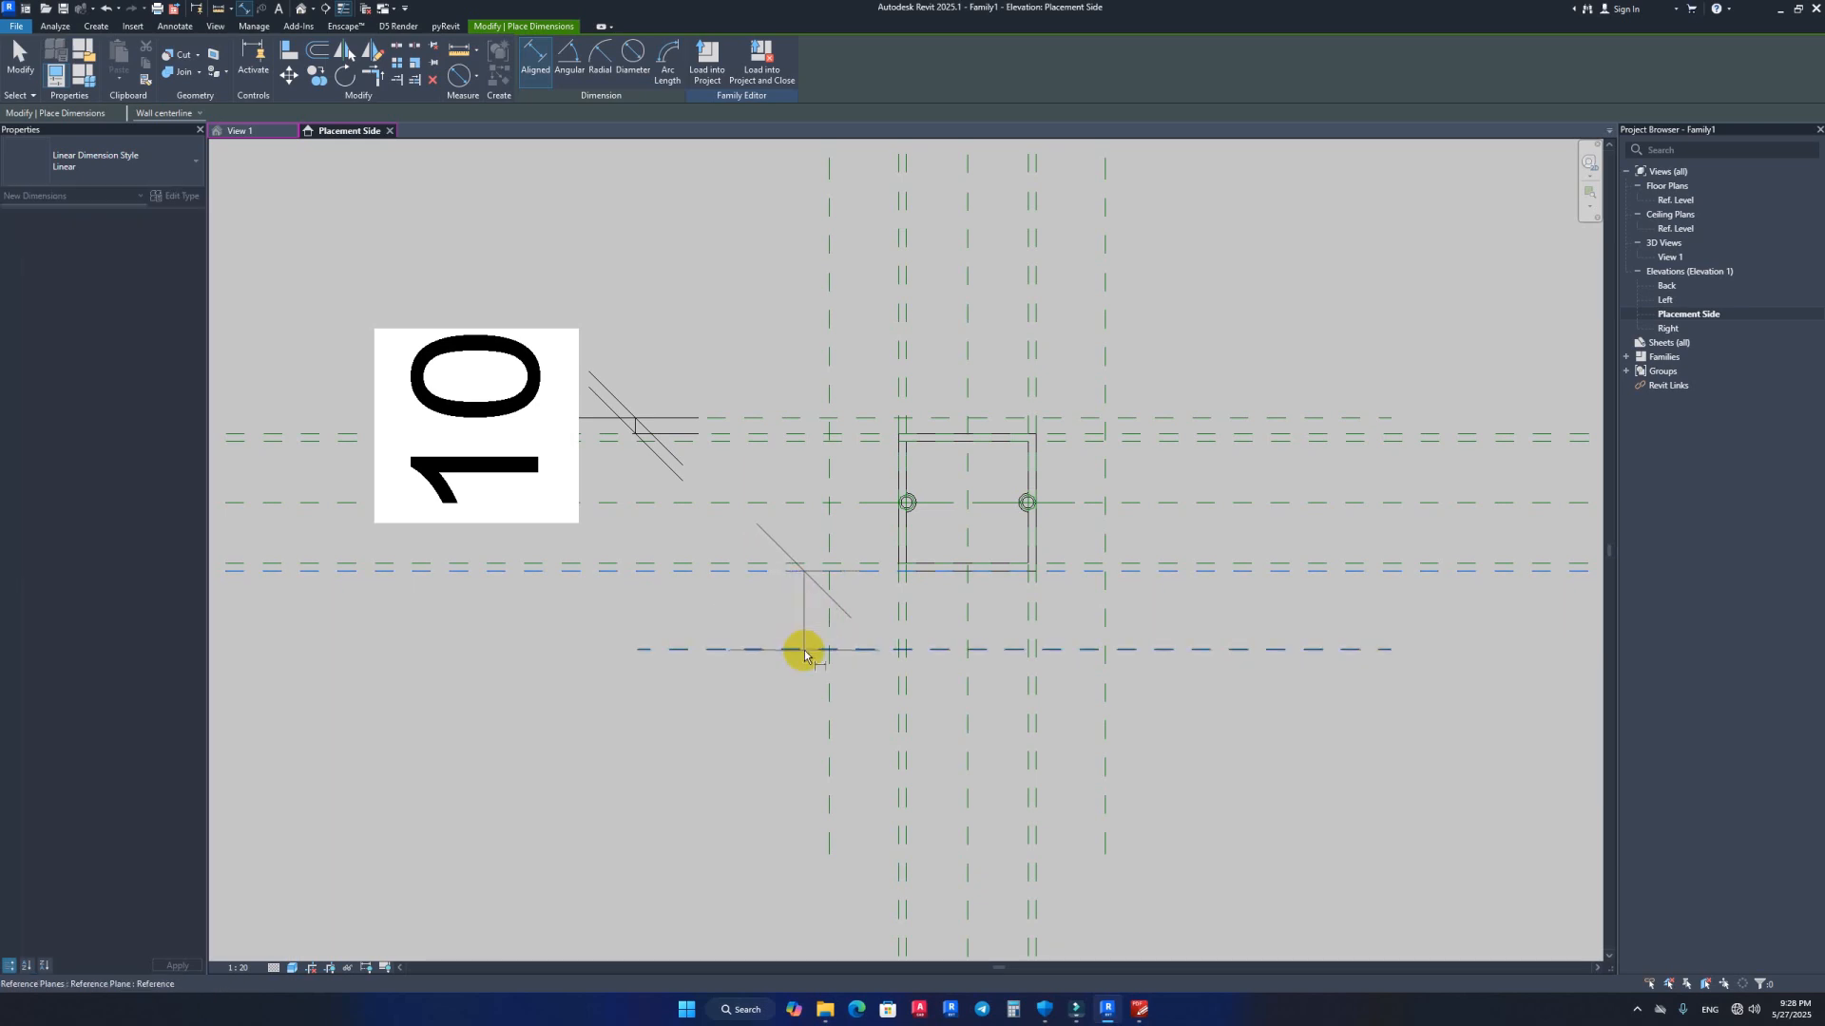
left_click(744, 655)
left_click(637, 677)
key("Escape")
key("Escape")
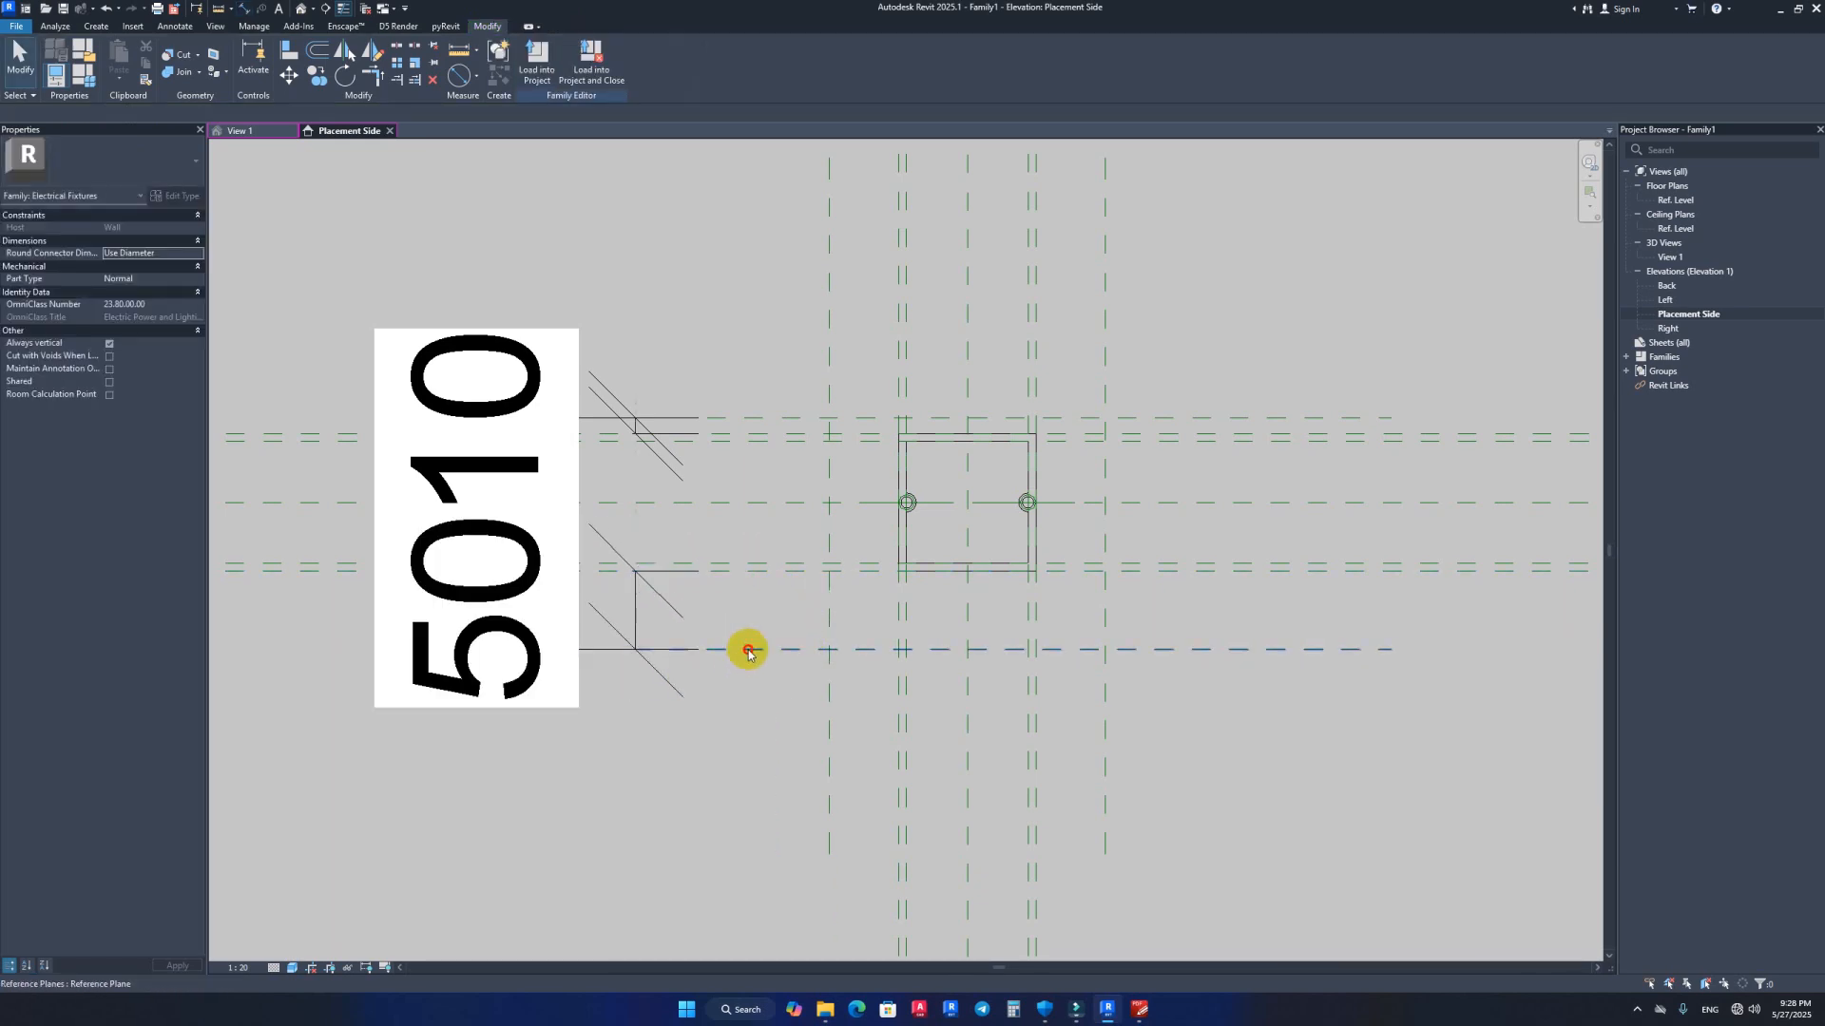
Step: Set the offset of the short horizontal reference plane below the box to 10
left_click(748, 654)
left_click(571, 611)
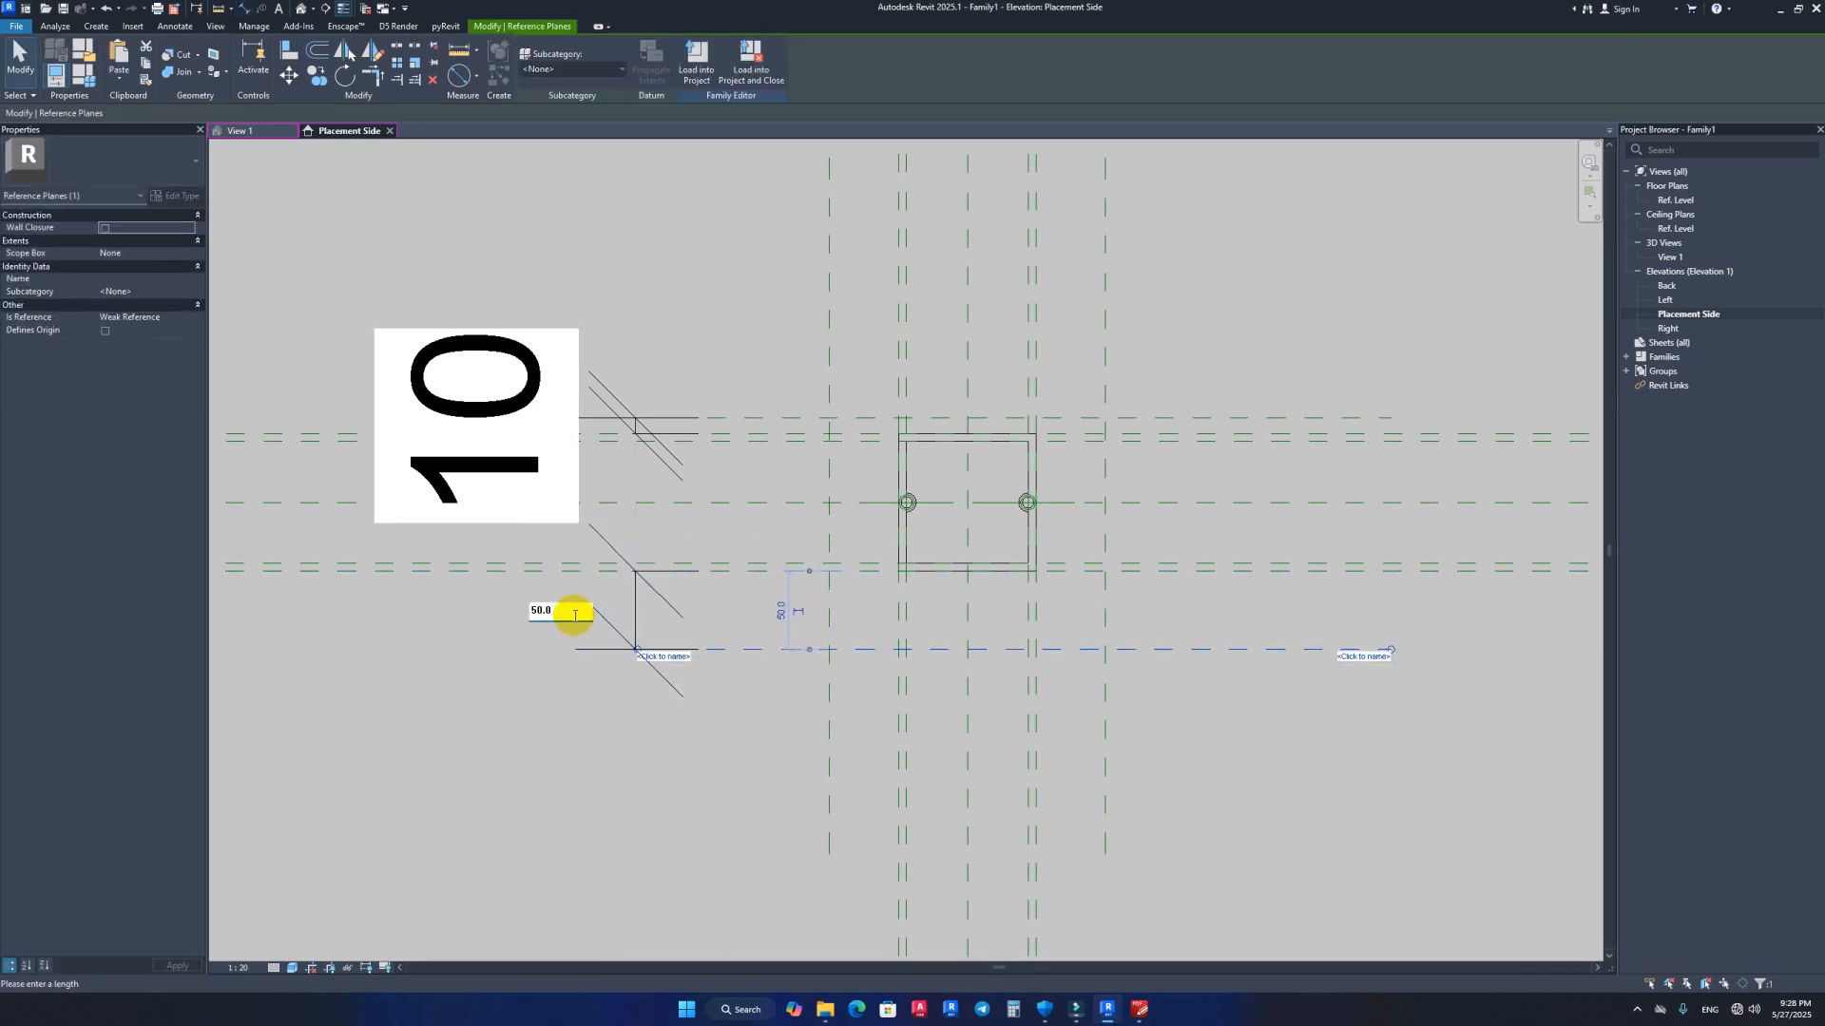
key("Return")
key("Escape")
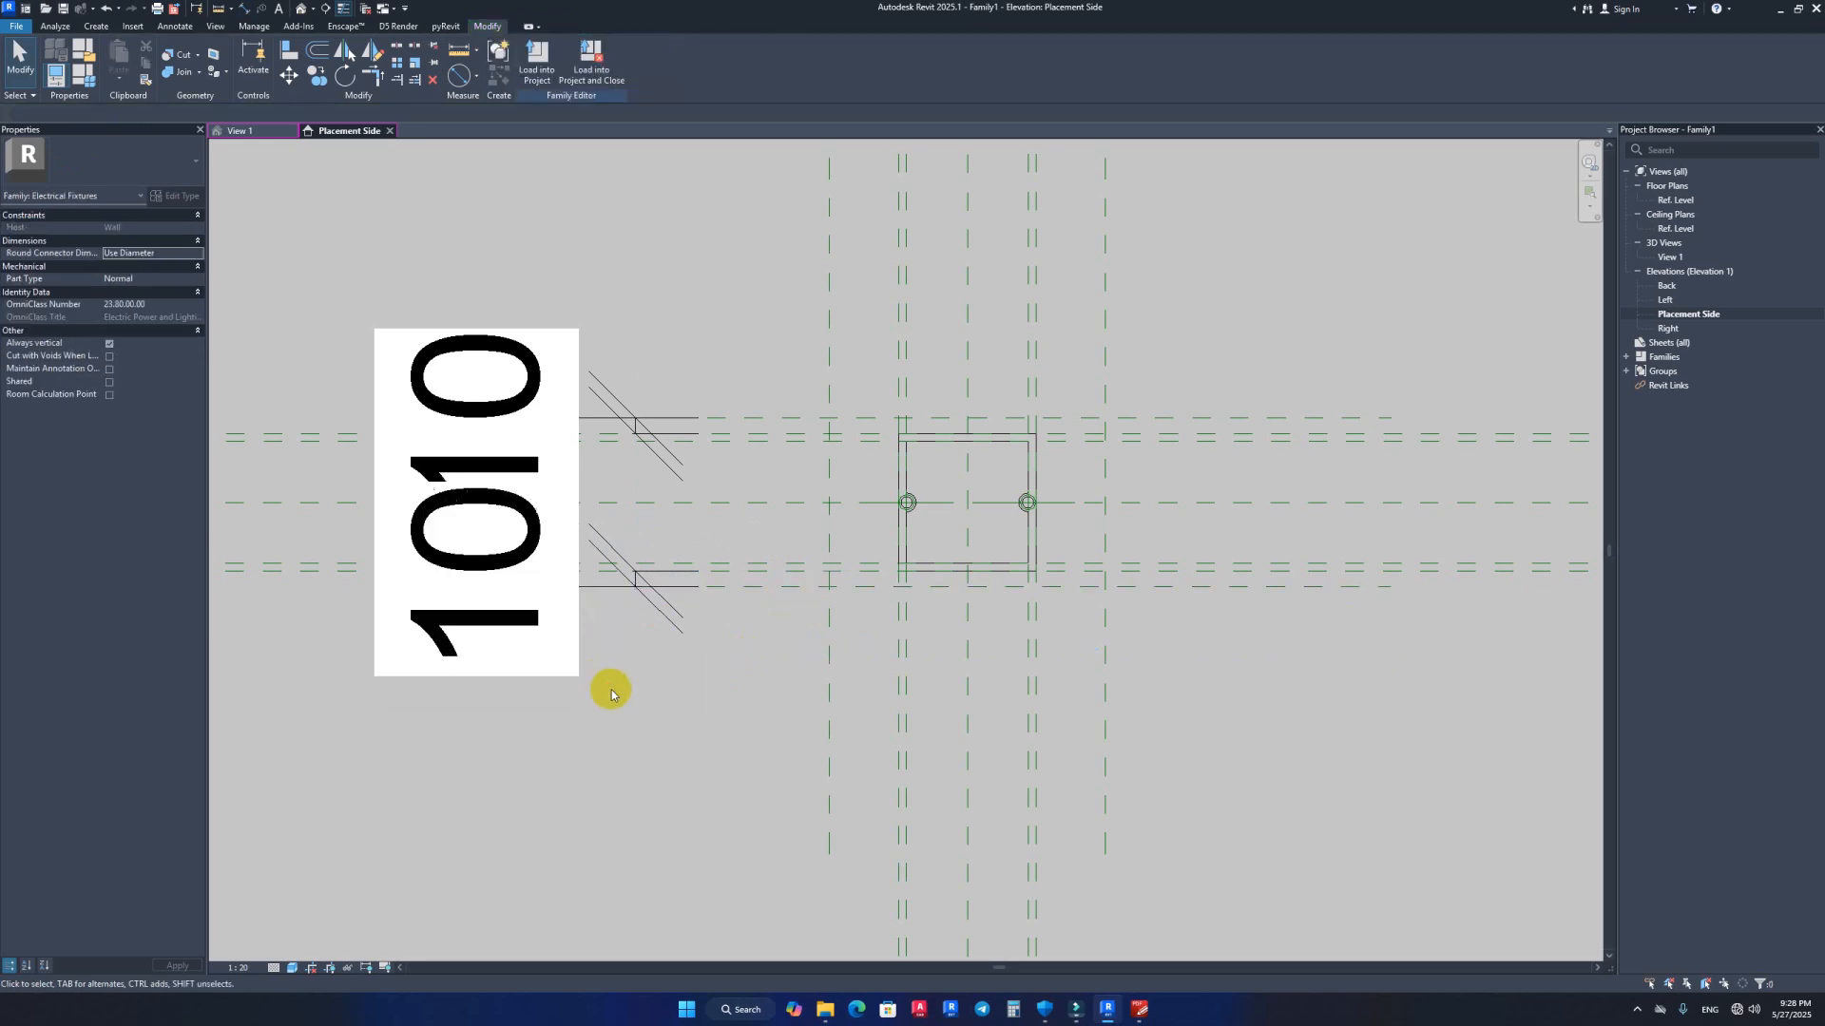
Step: Change the elevation's view scale to 1:10
left_click(240, 969)
left_click(245, 810)
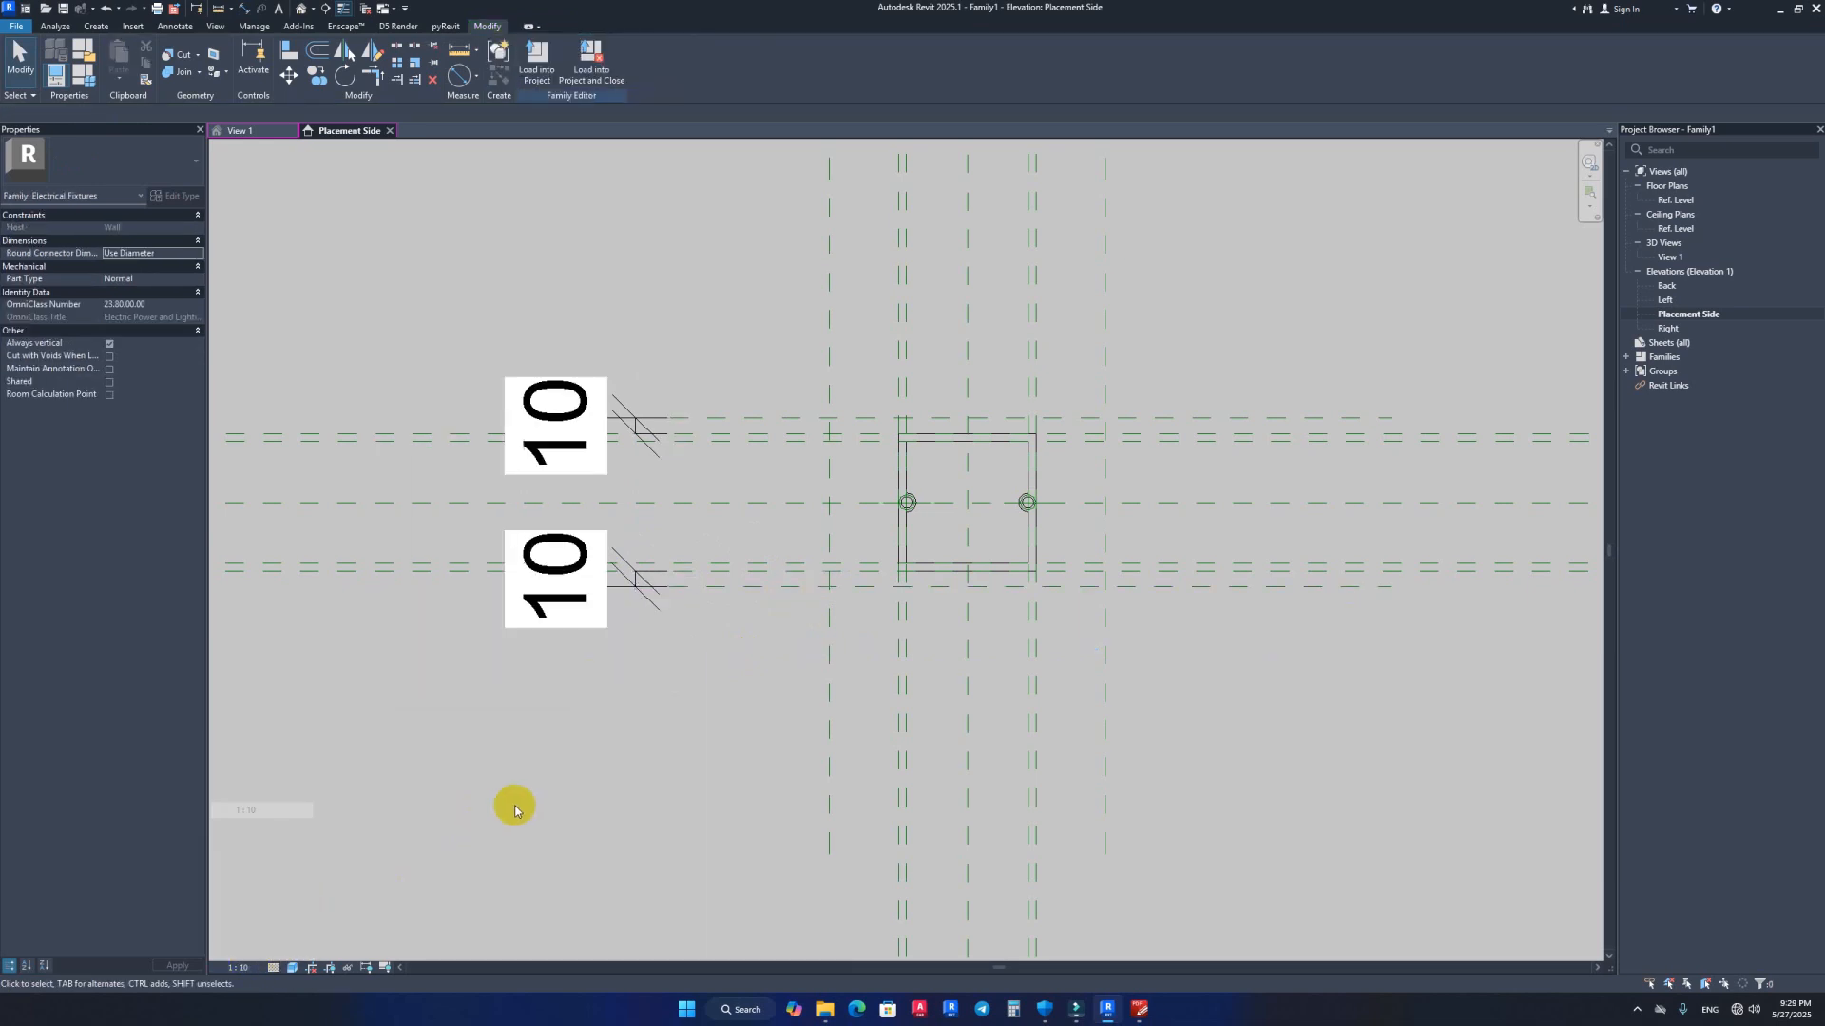
scroll(766, 508, "down", 1)
middle_click_drag(766, 507, 694, 567)
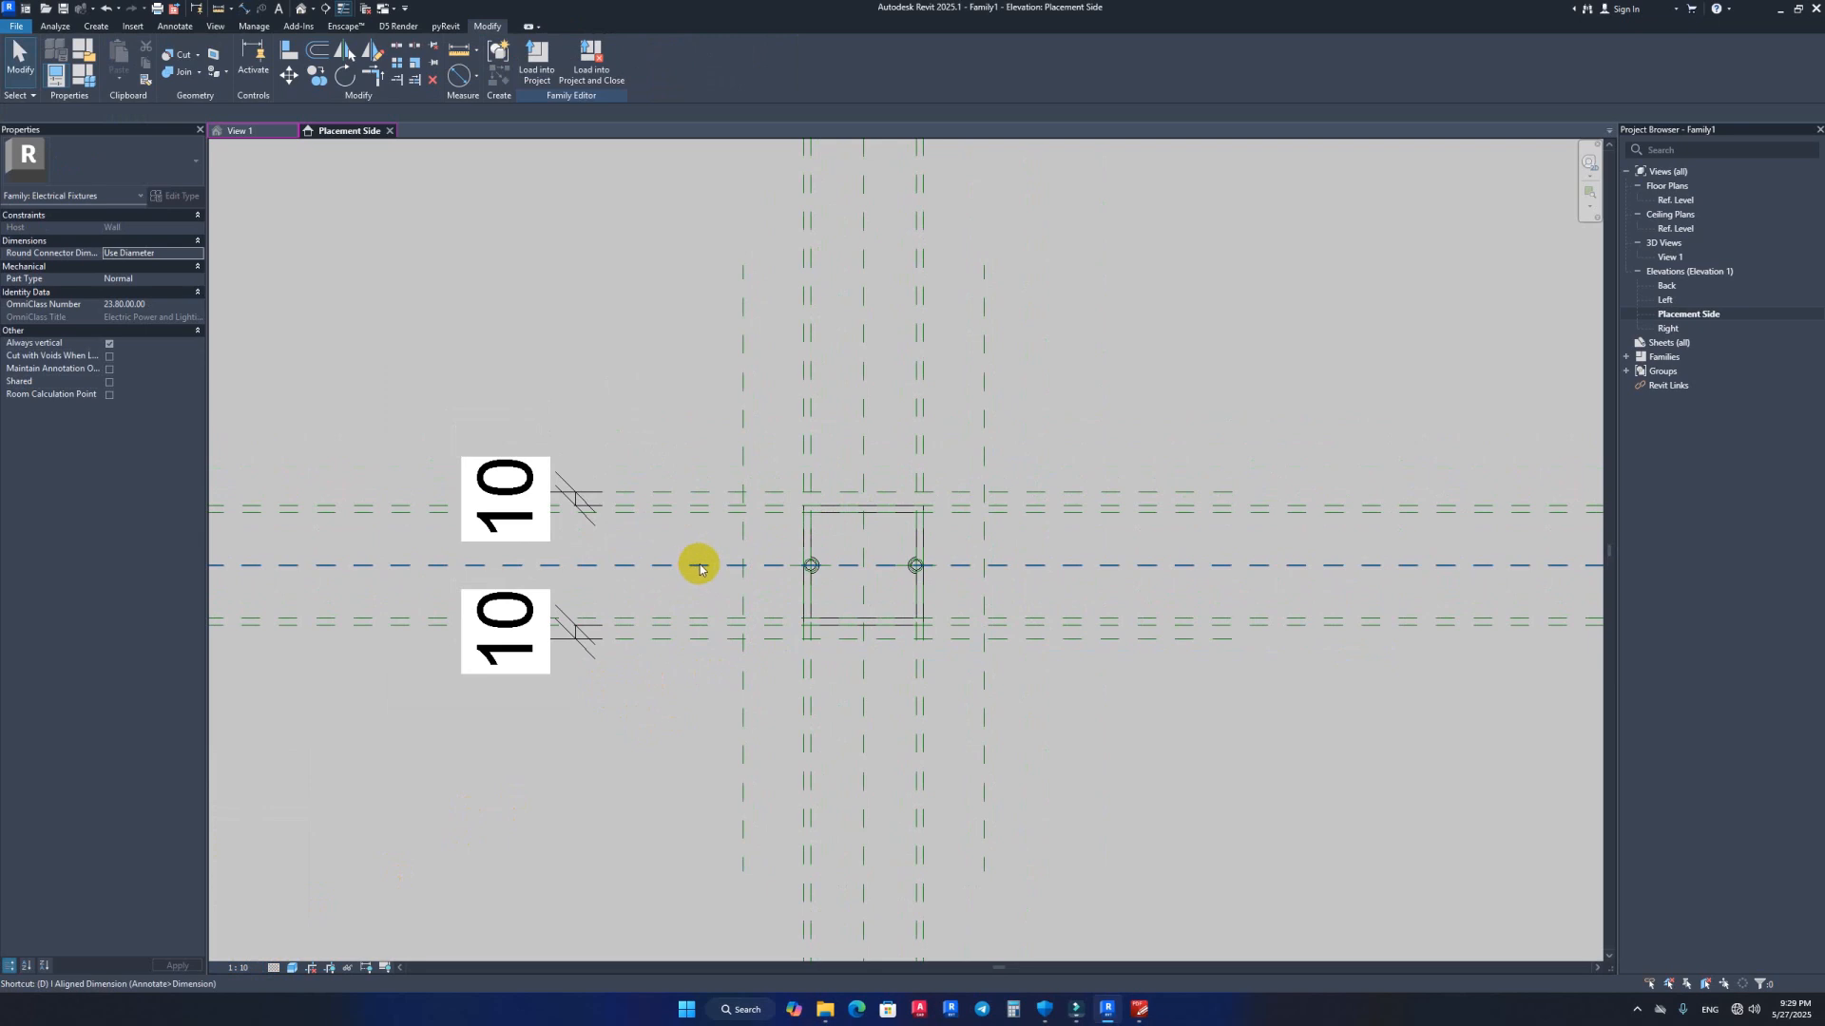
Step: Place aligned dimensions from the box's left and right outer reference planes to the short vertical reference planes beyond them
key("i")
left_click(805, 476)
left_click(744, 482)
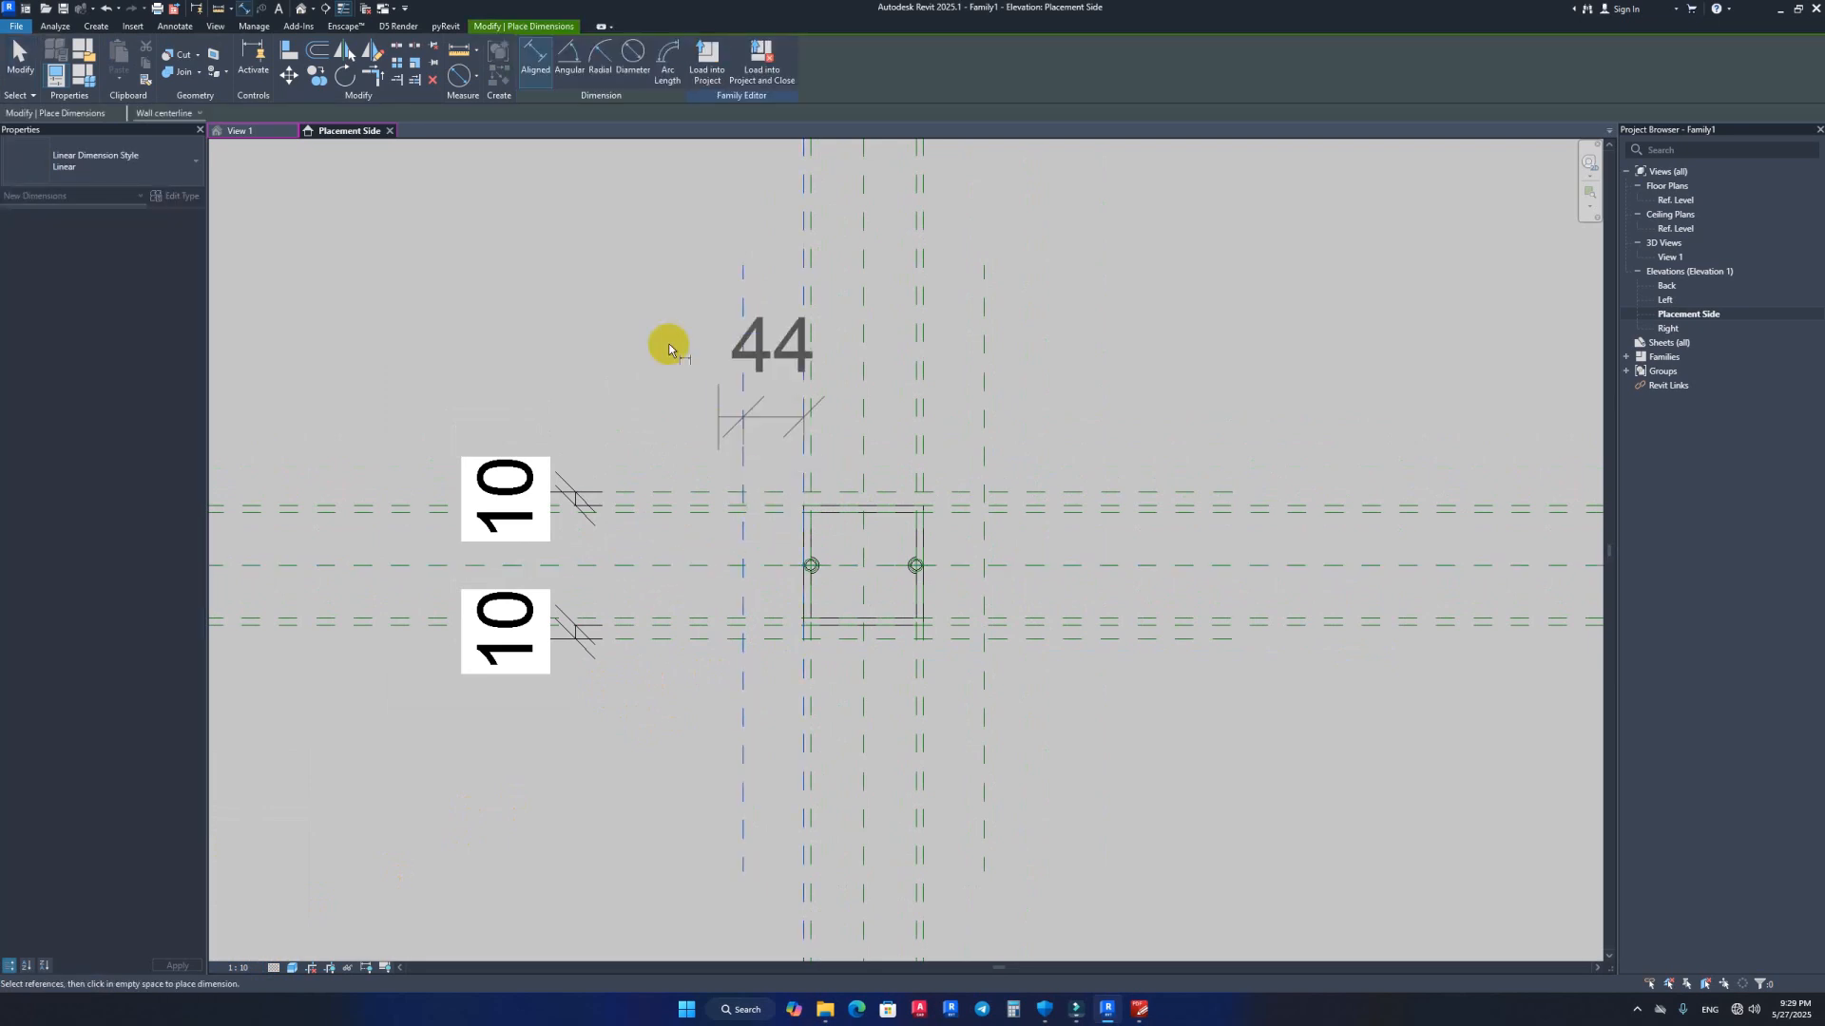
left_click(660, 332)
left_click(923, 378)
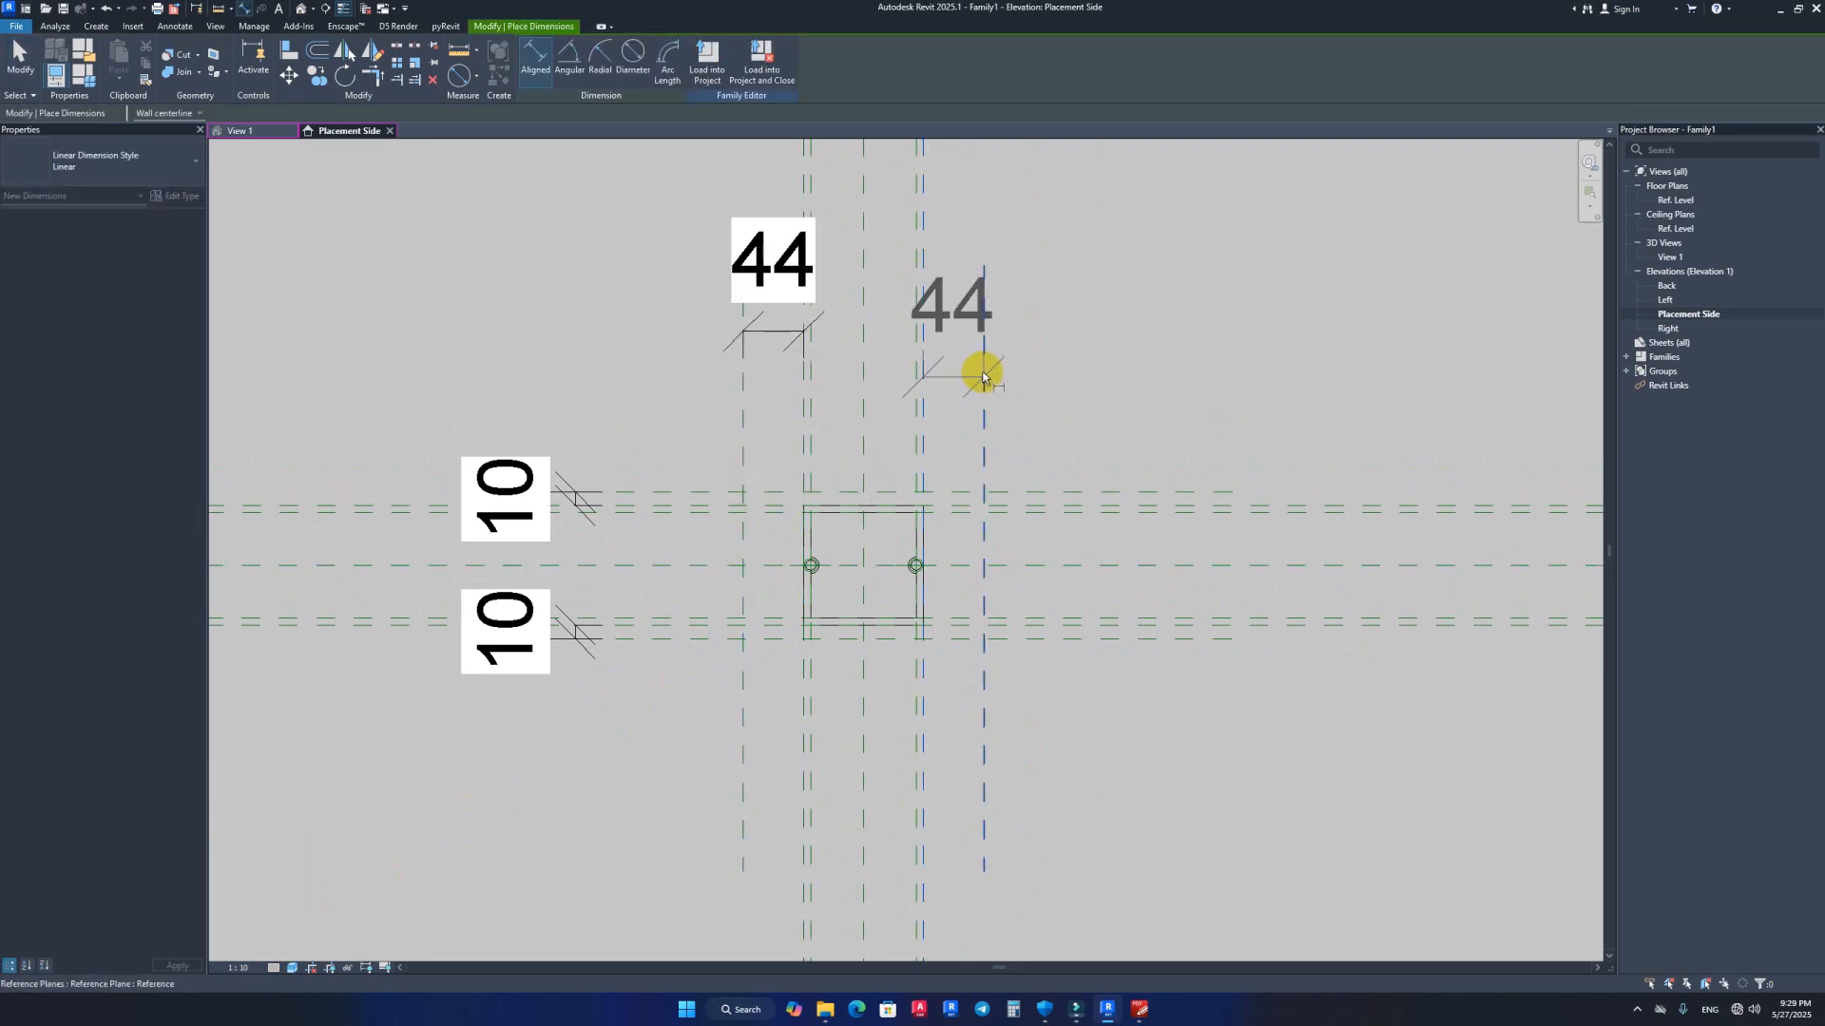
left_click(984, 377)
left_click(1014, 332)
key("Escape")
key("Escape")
Step: Set the offsets of the short vertical reference planes to the right and left of the box to 10 each
left_click(983, 366)
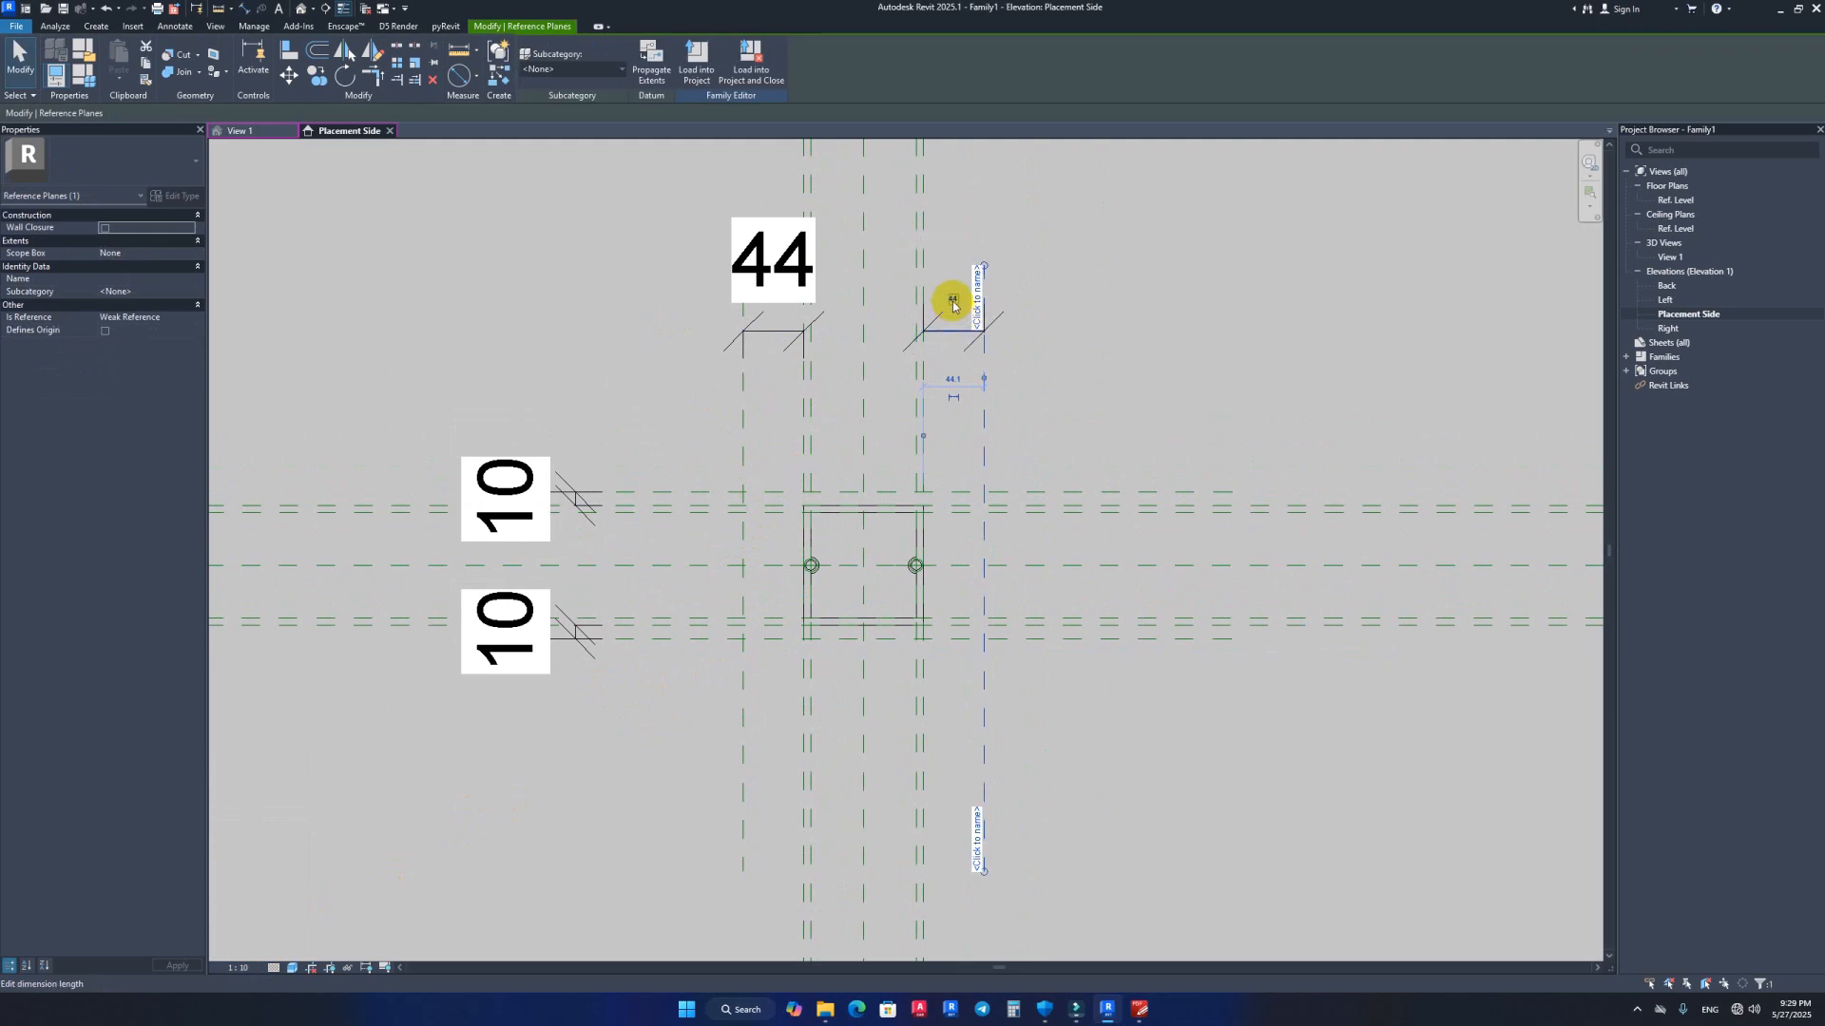
left_click(953, 302)
type("10")
key("Return")
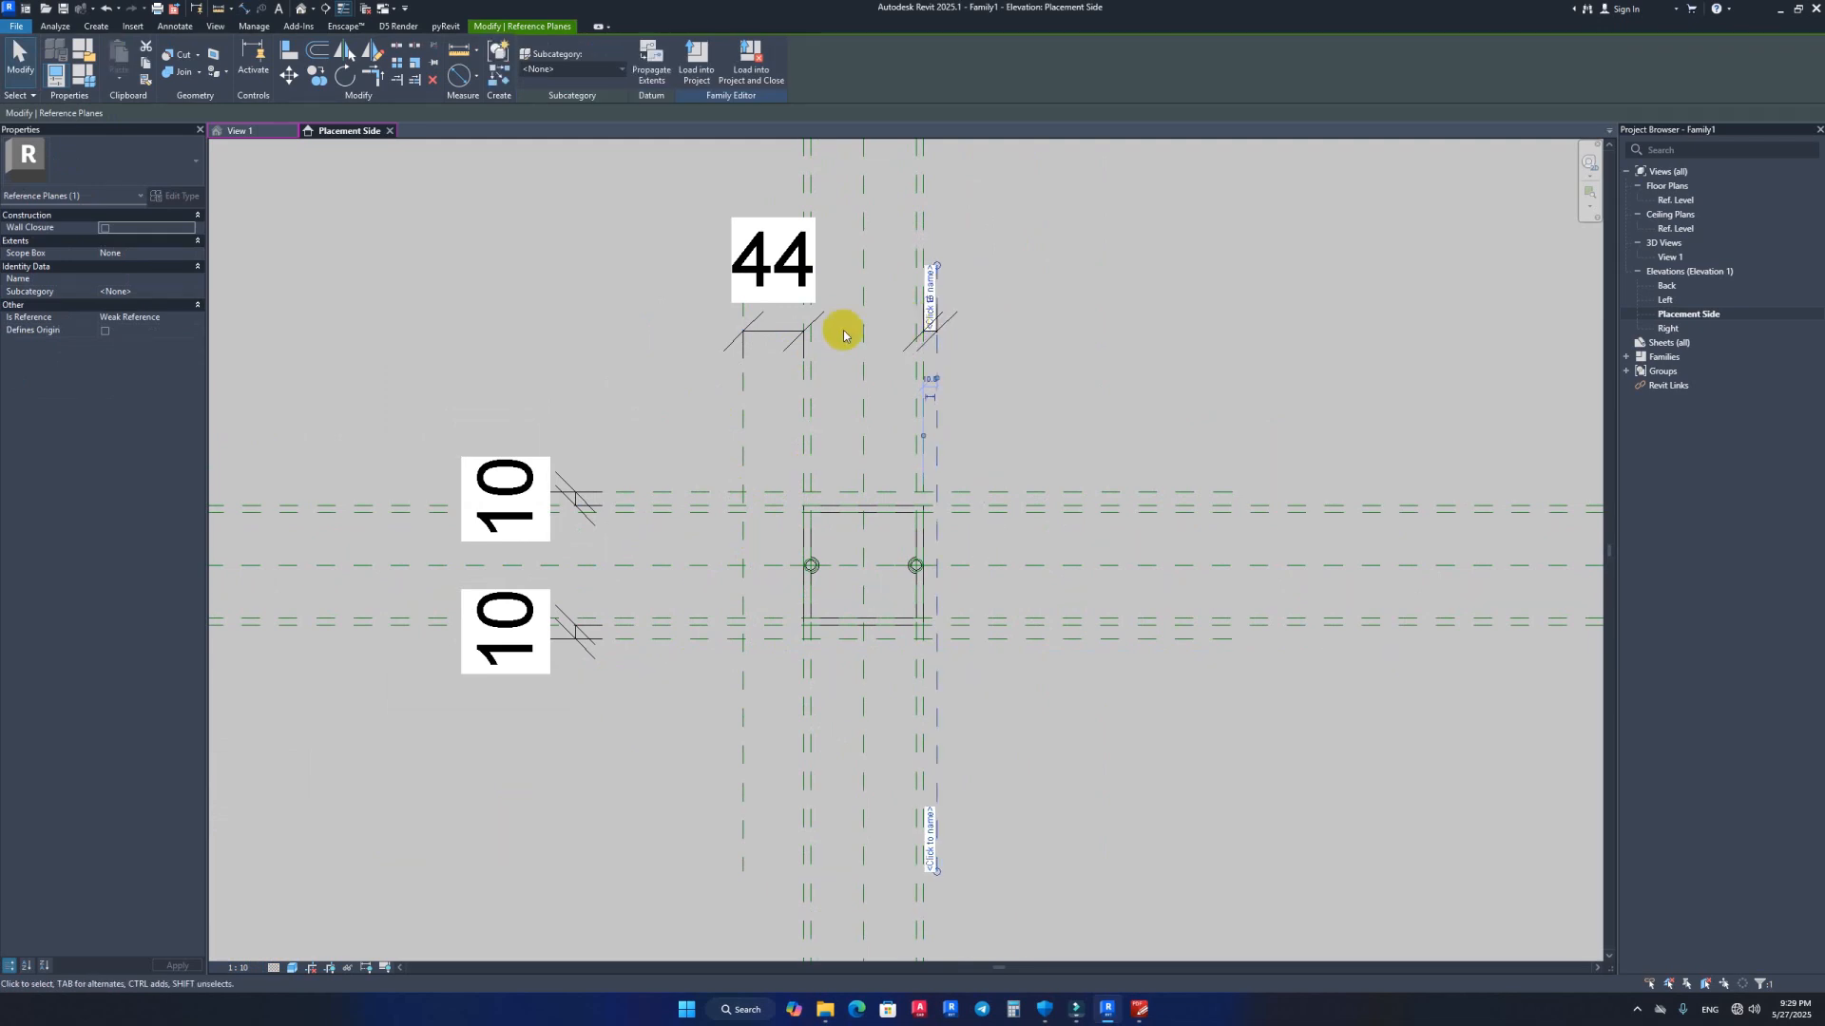
left_click(743, 365)
left_click(773, 294)
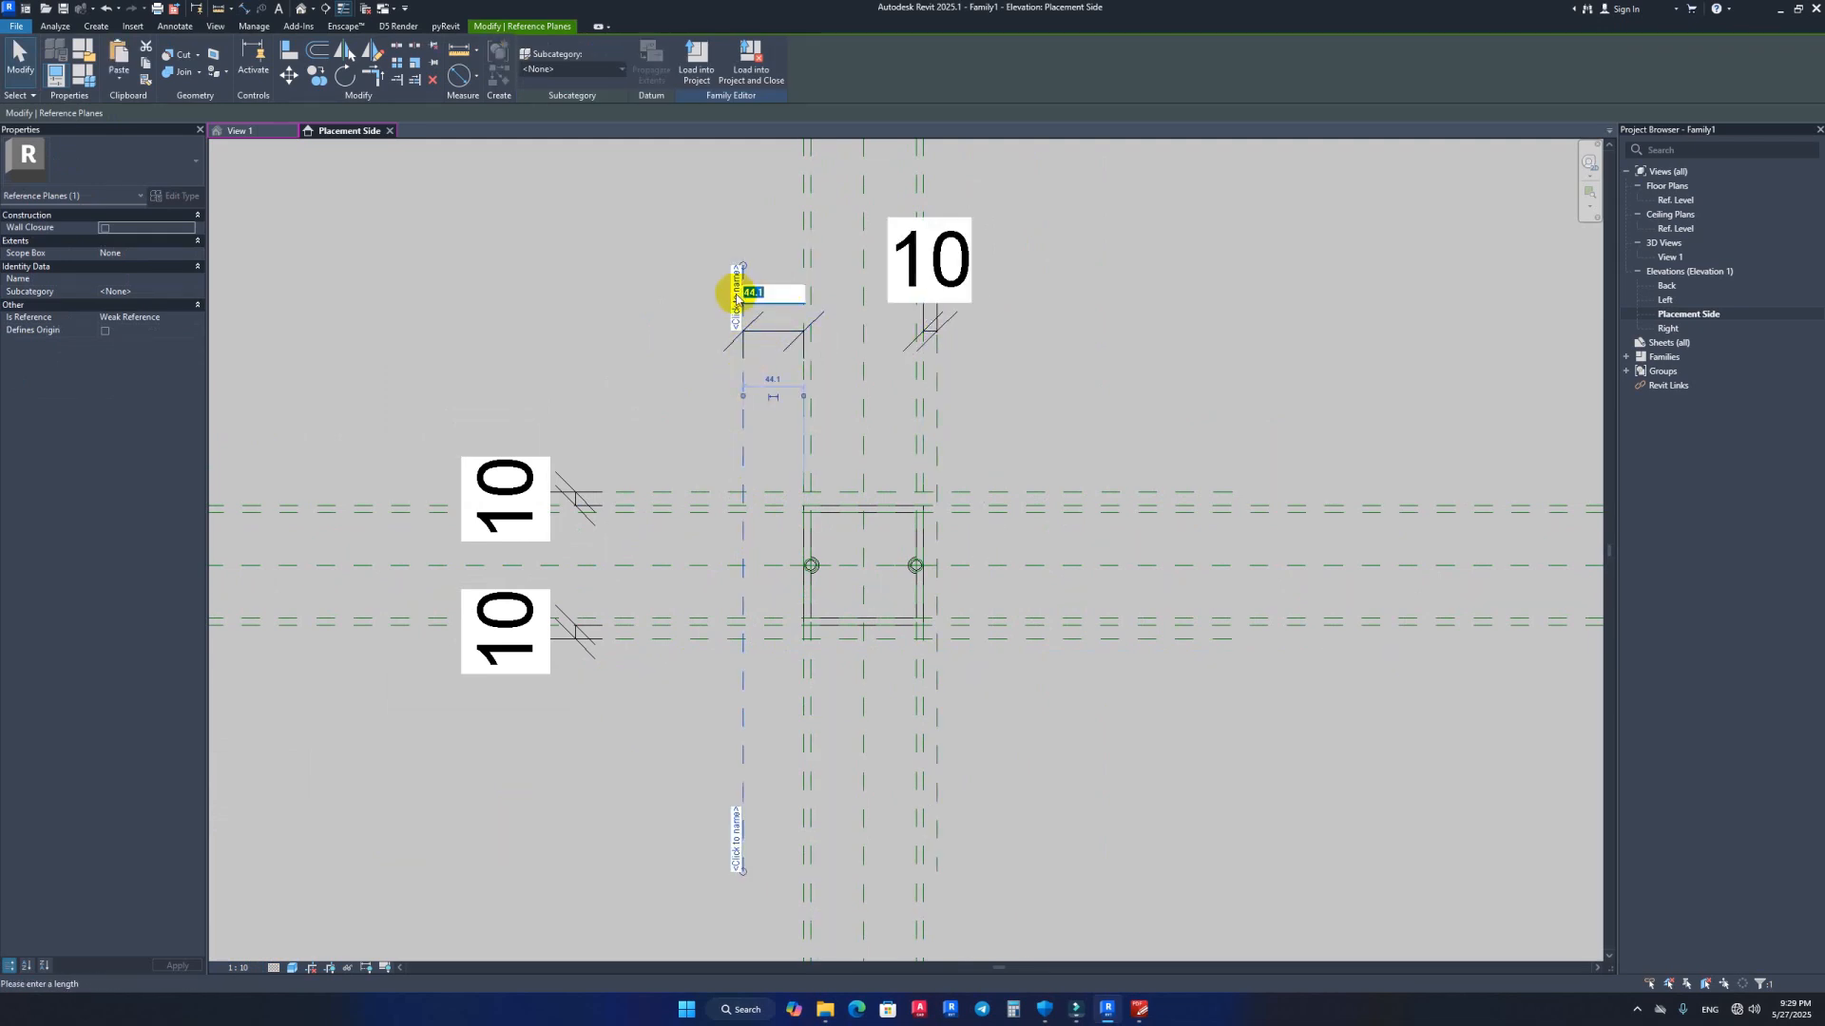
left_click(1137, 375)
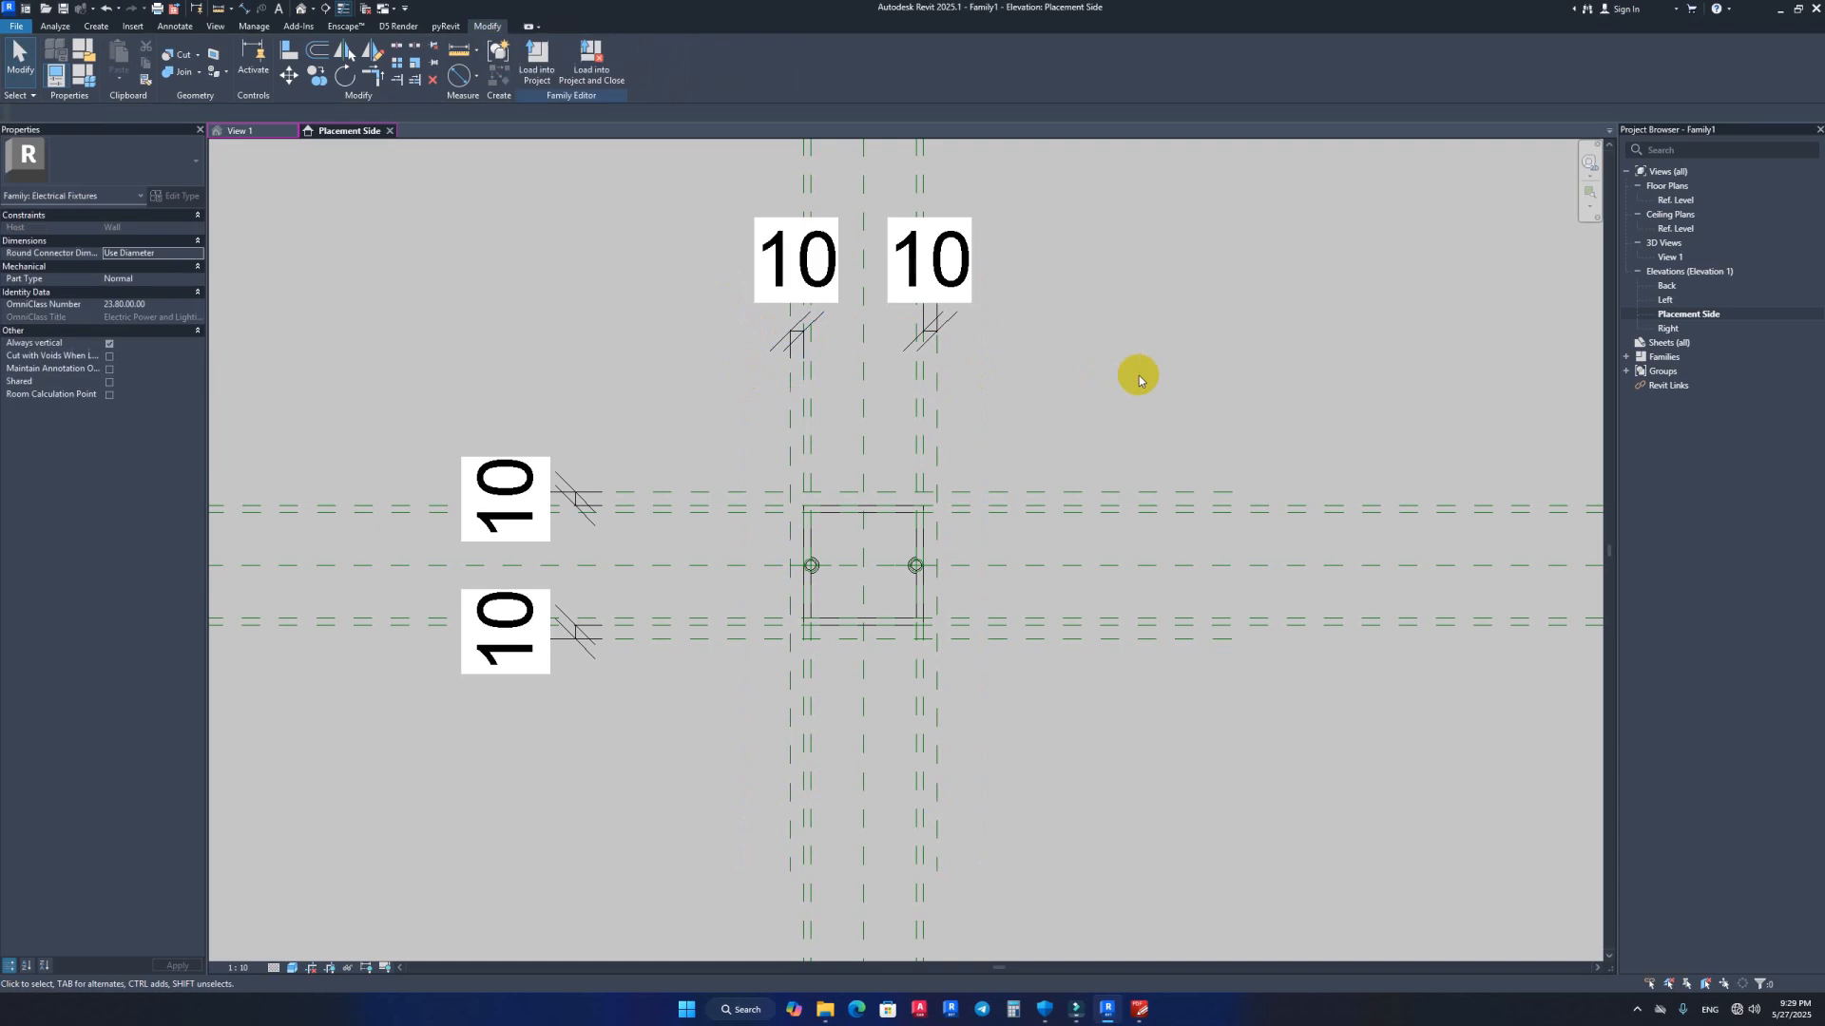
scroll(988, 542, "up", 4)
middle_click_drag(985, 646, 1075, 562)
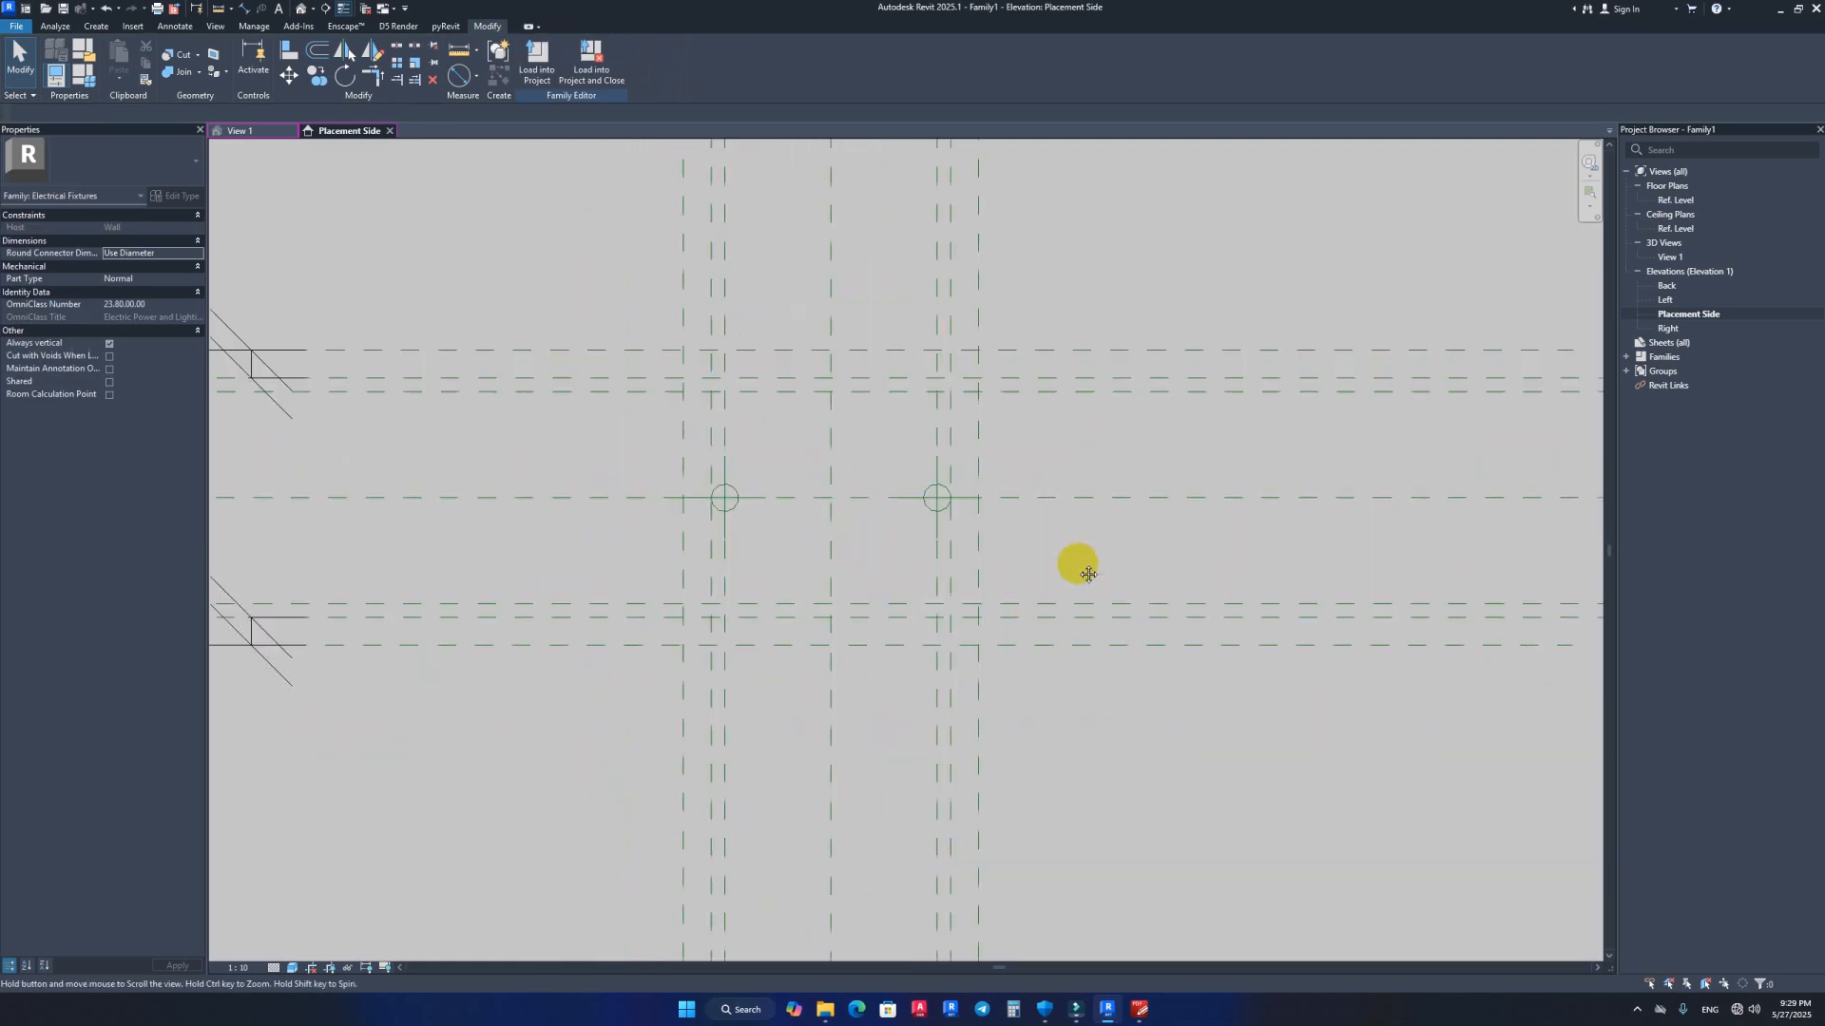
Step: Check the SW60 gang switch plates in the PDF catalogue and return to the Revit family
scroll(1069, 546, "down", 2)
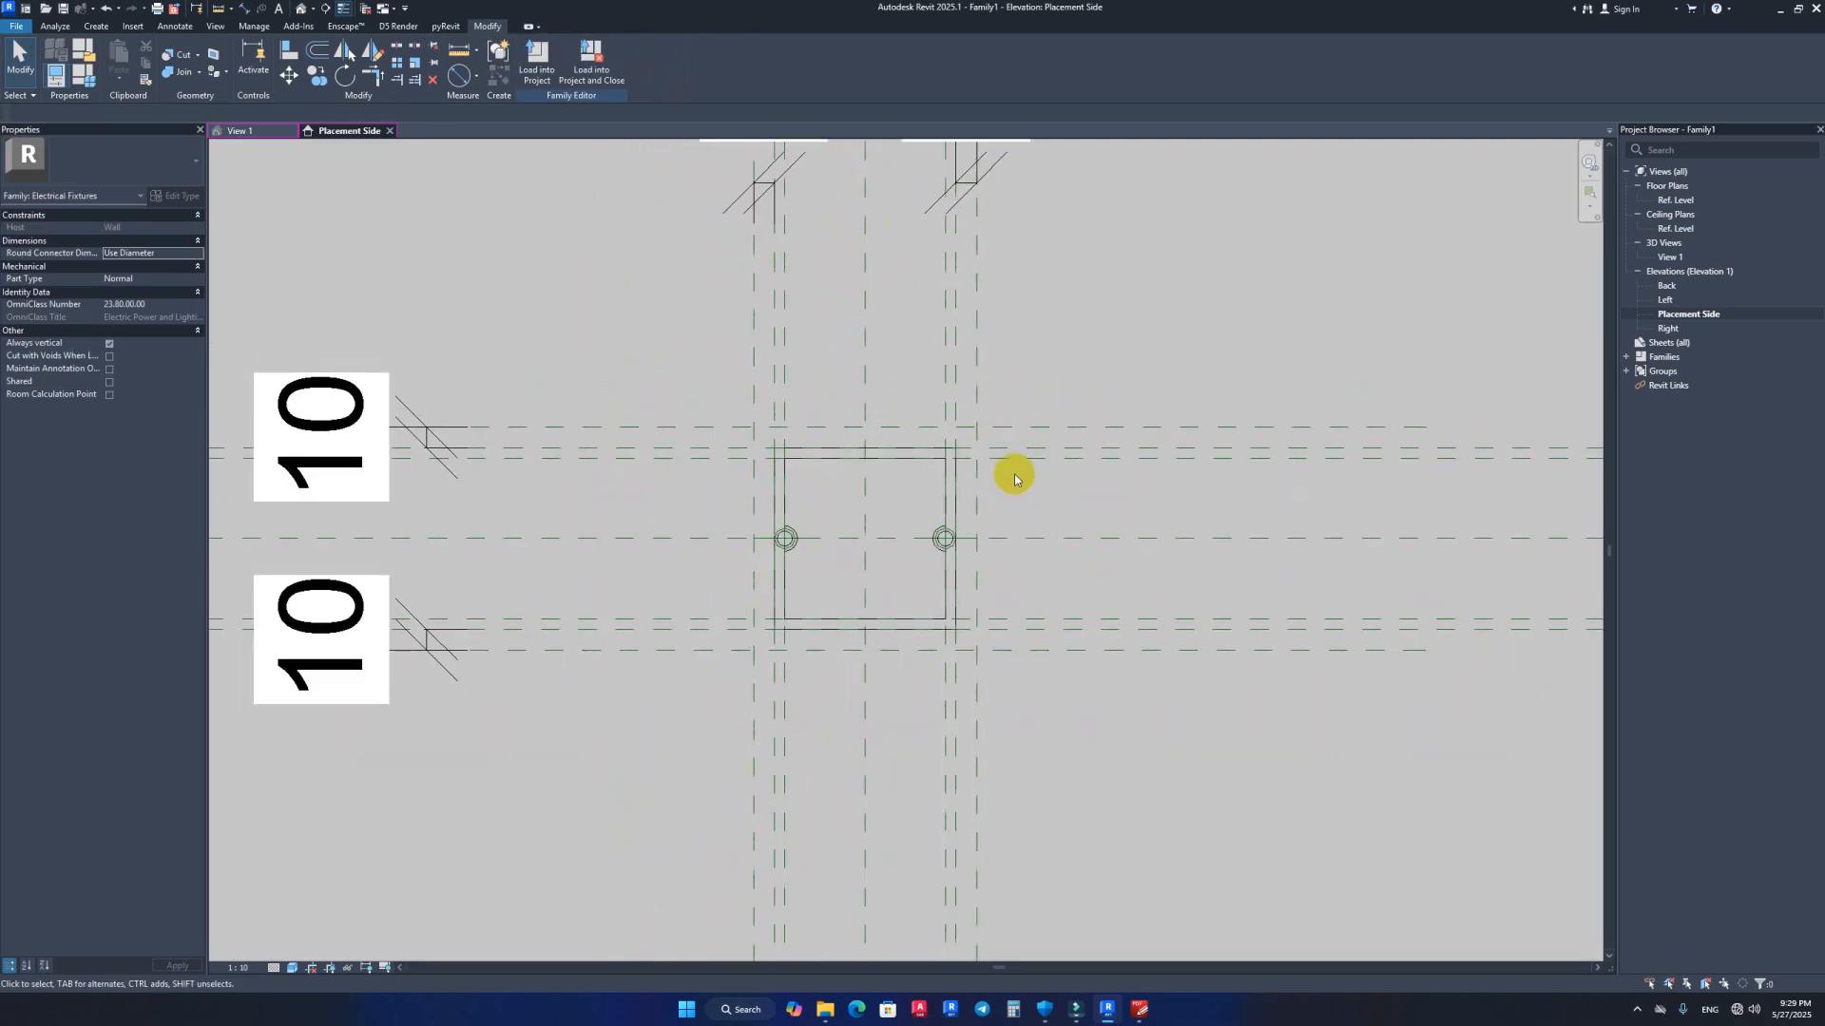
scroll(1060, 518, "down", 1)
scroll(1061, 519, "down", 1)
middle_click_drag(1062, 519, 926, 571)
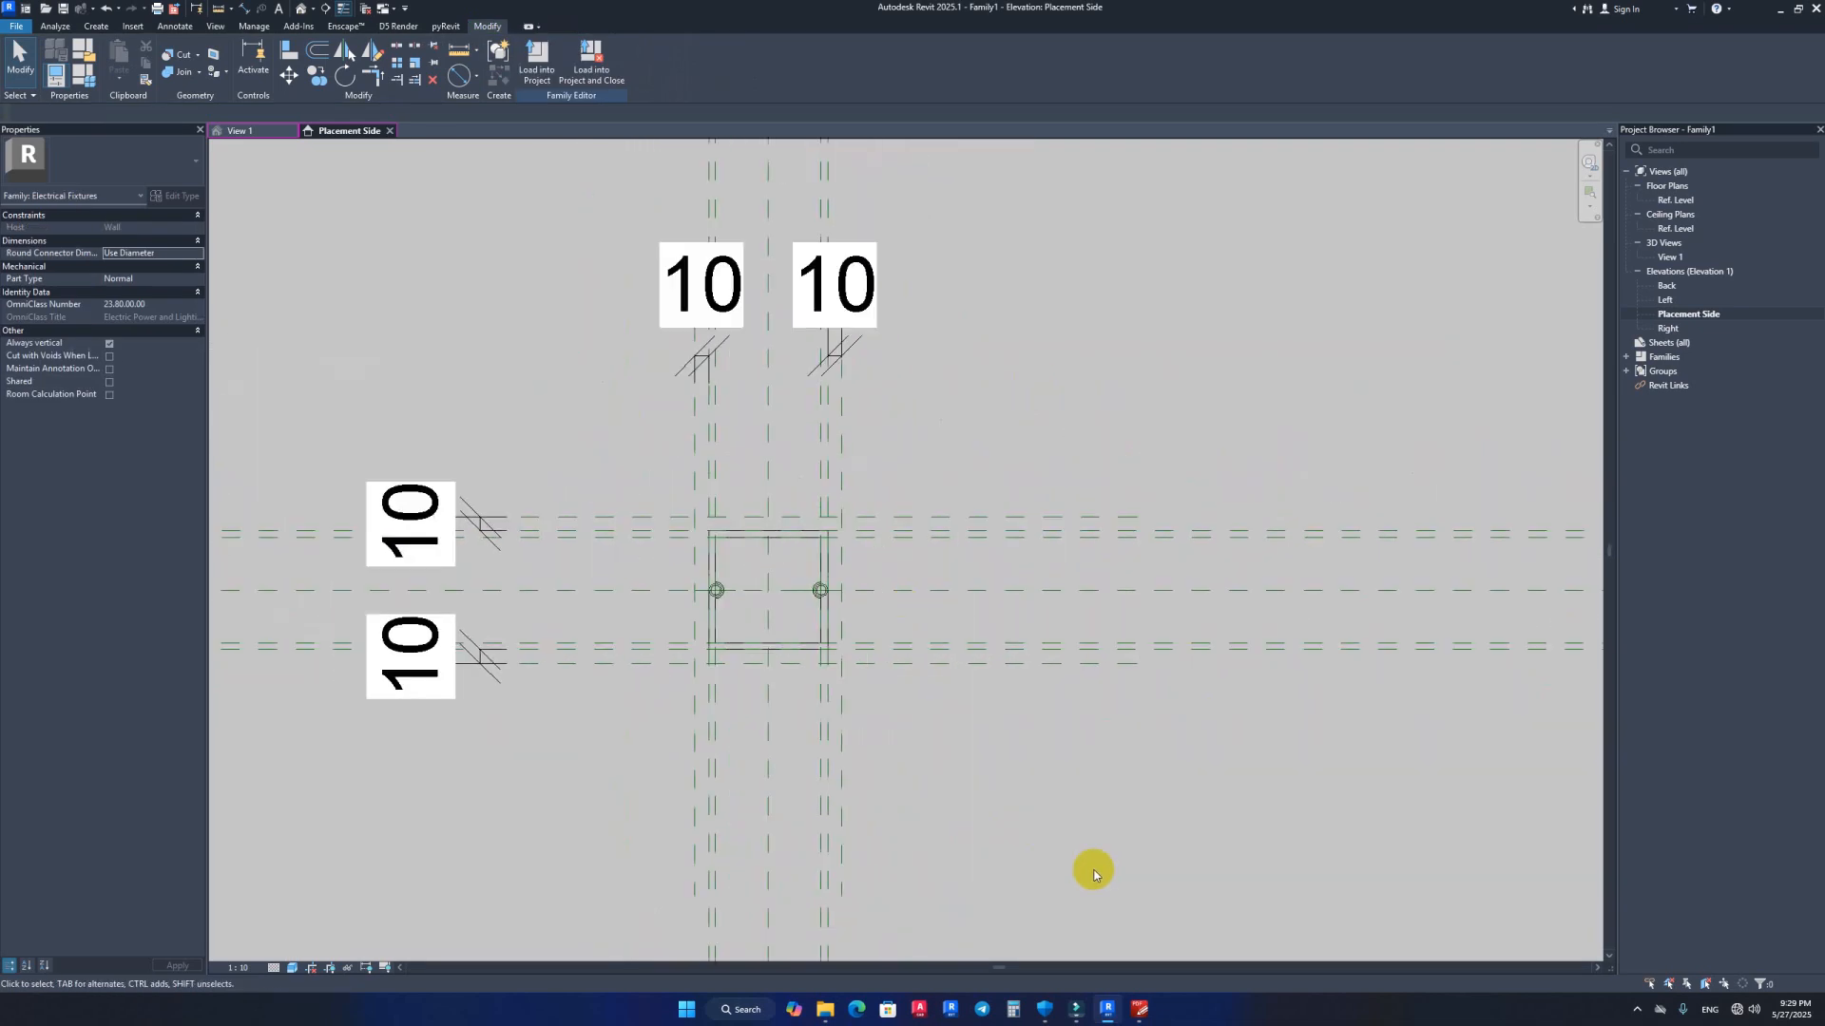
left_click(1145, 1017)
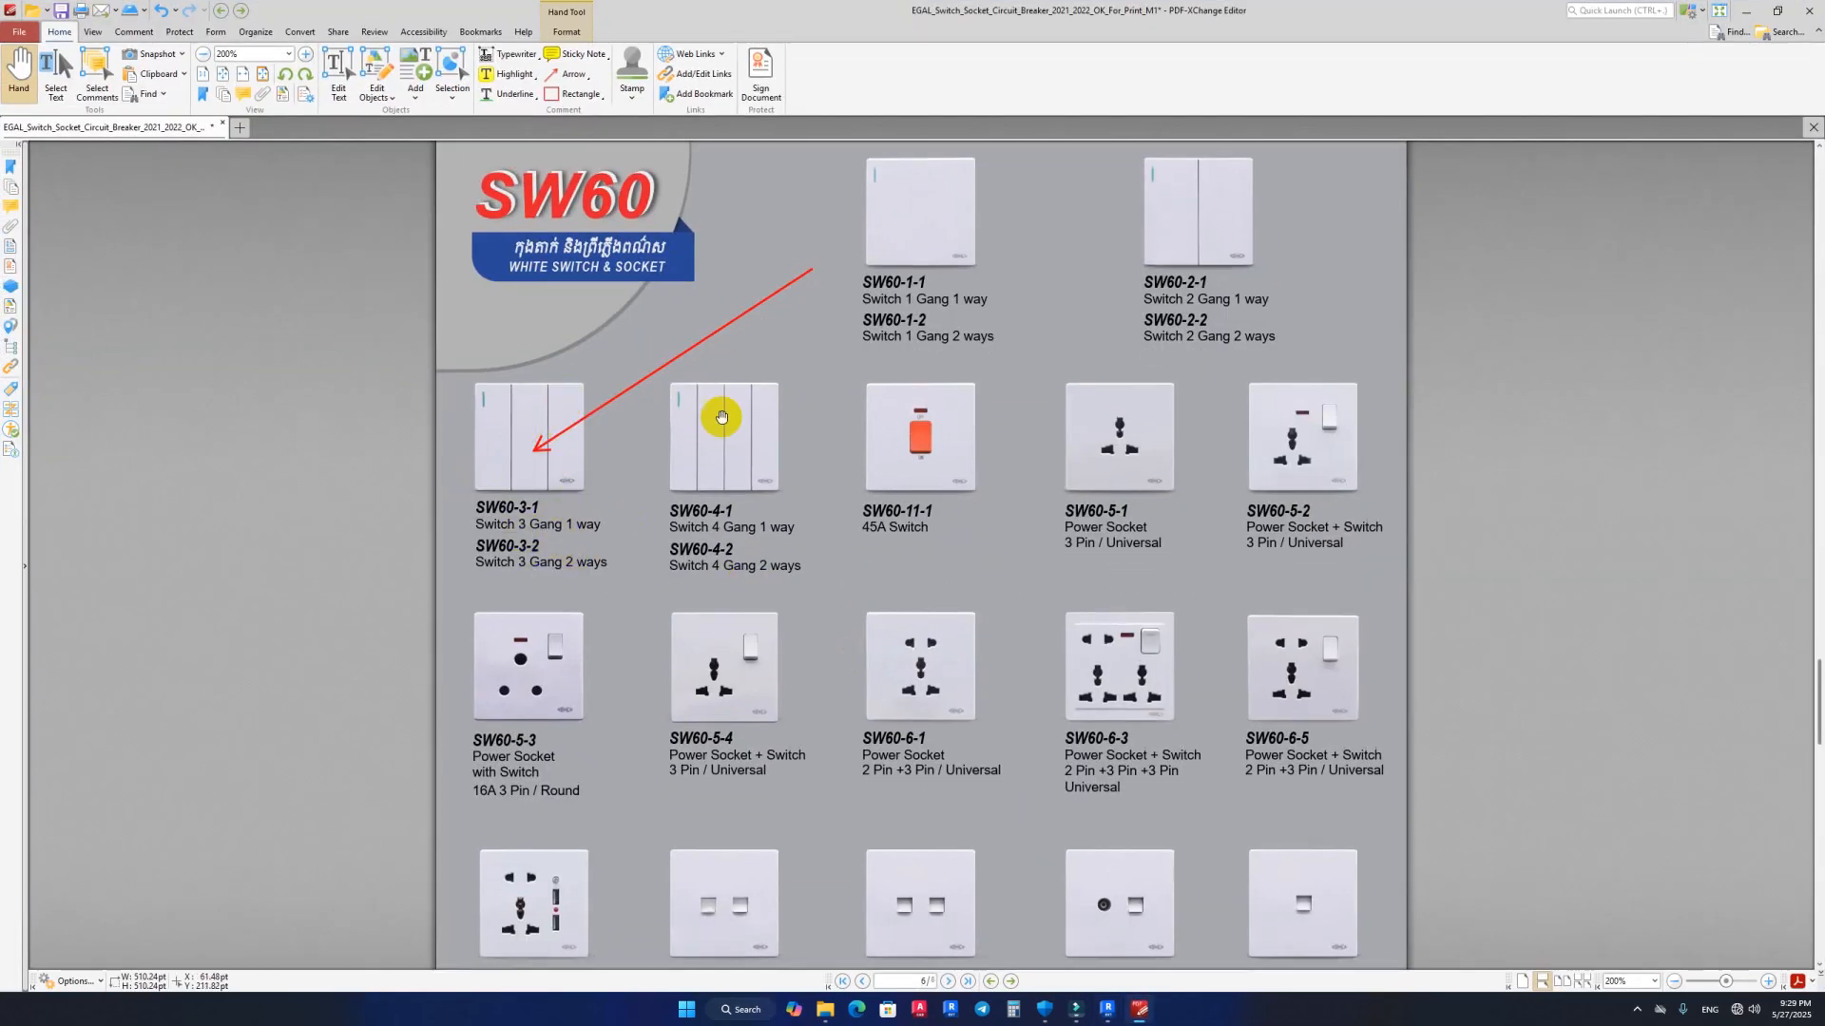
left_click(1746, 10)
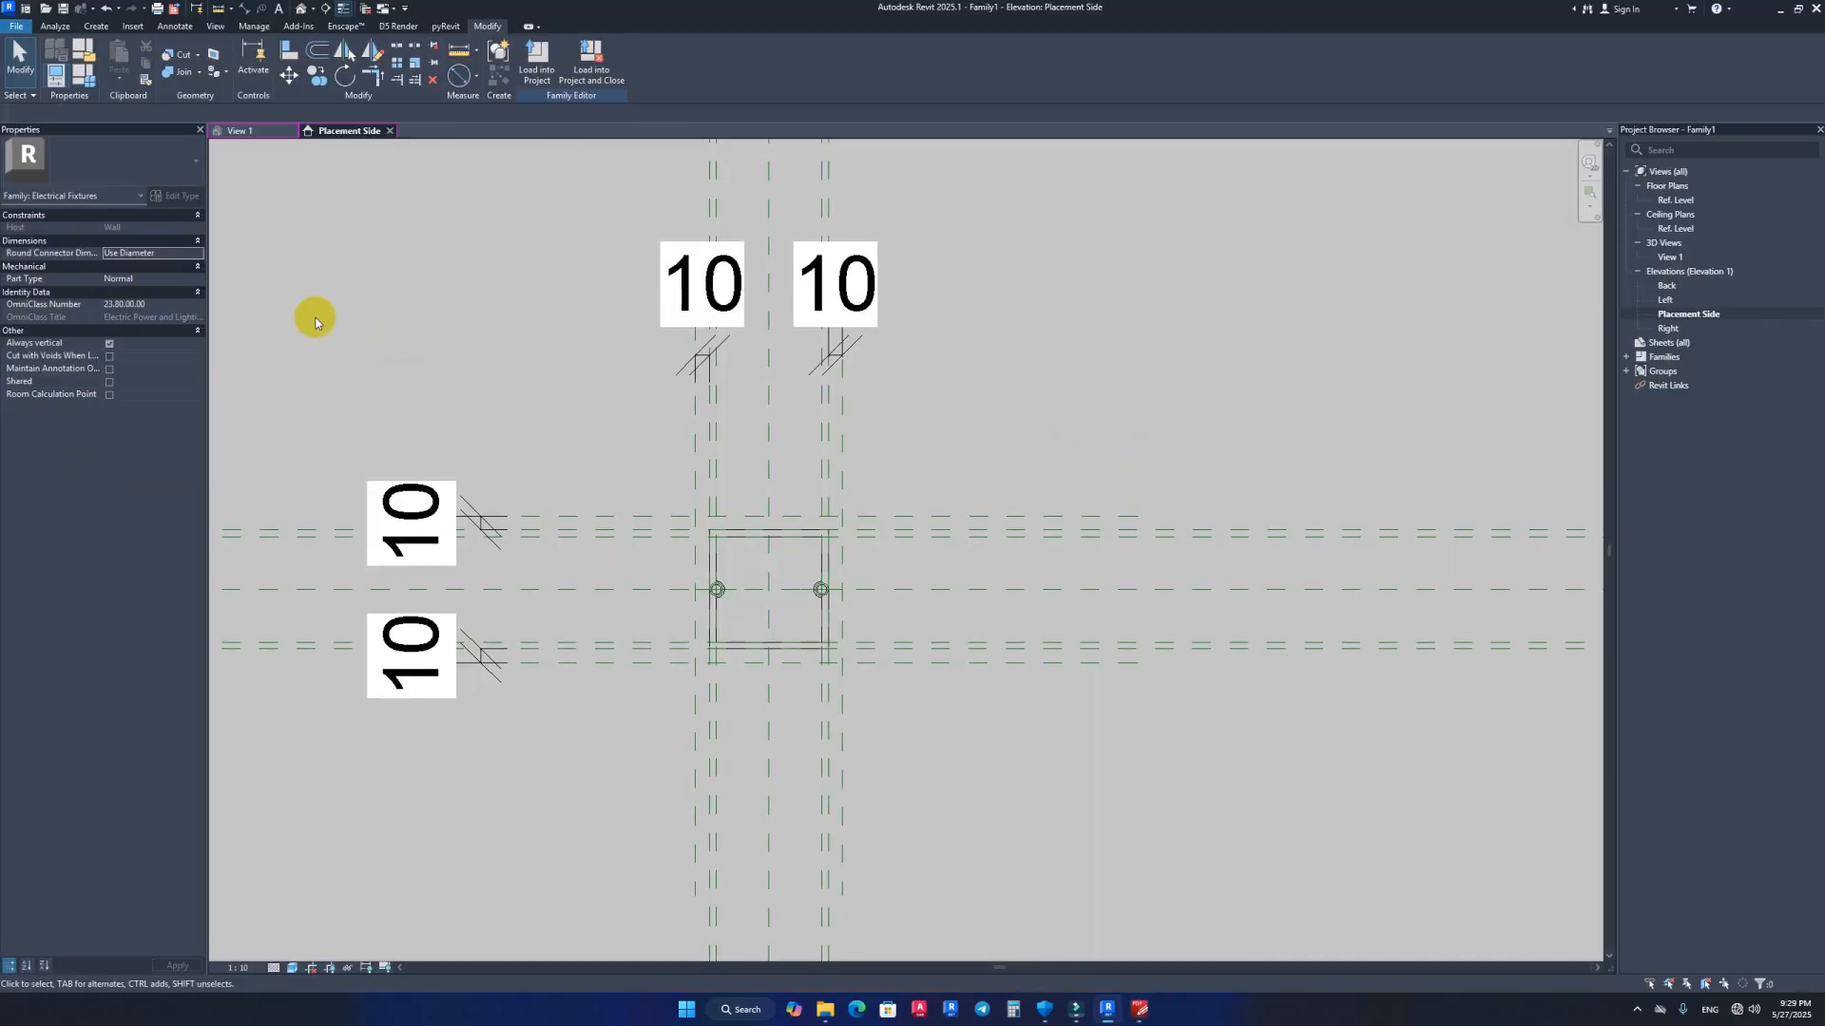
Step: Create a solid extrusion from a 107 × 107 rectangle drawn on the outer reference planes around the wall box, constraining its sides to them
left_click(96, 26)
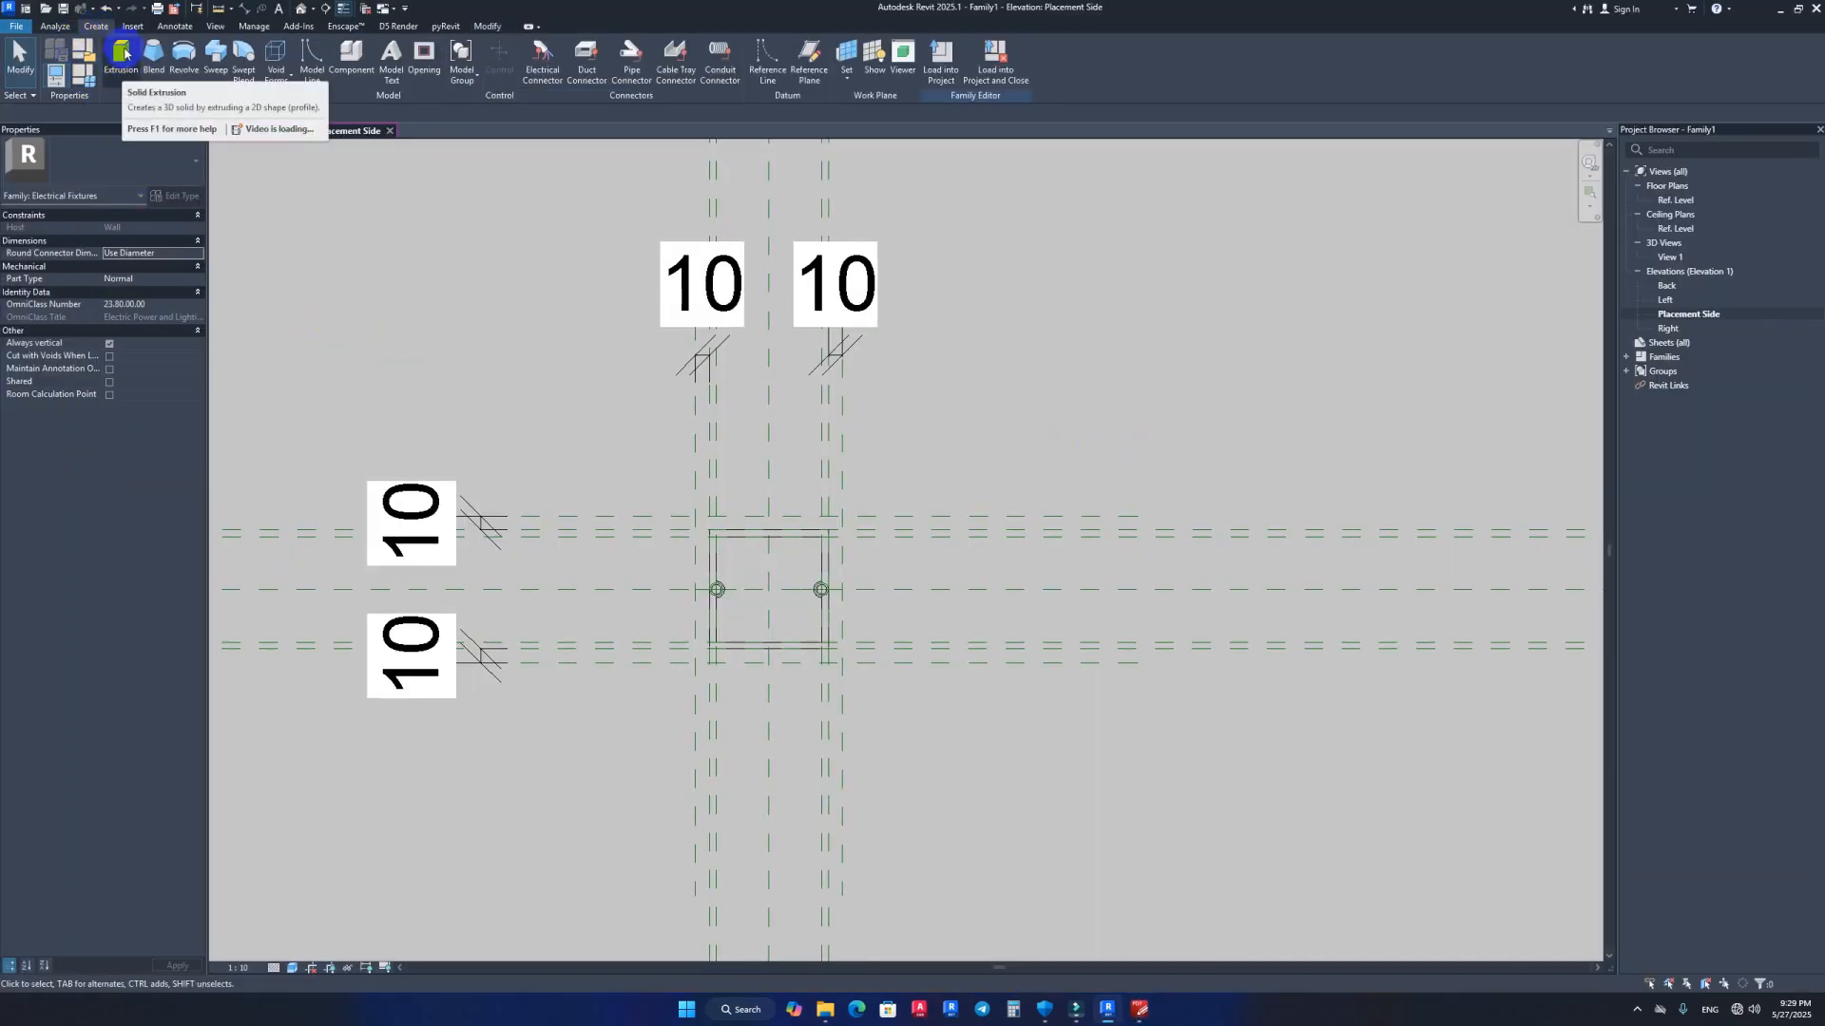
left_click(121, 57)
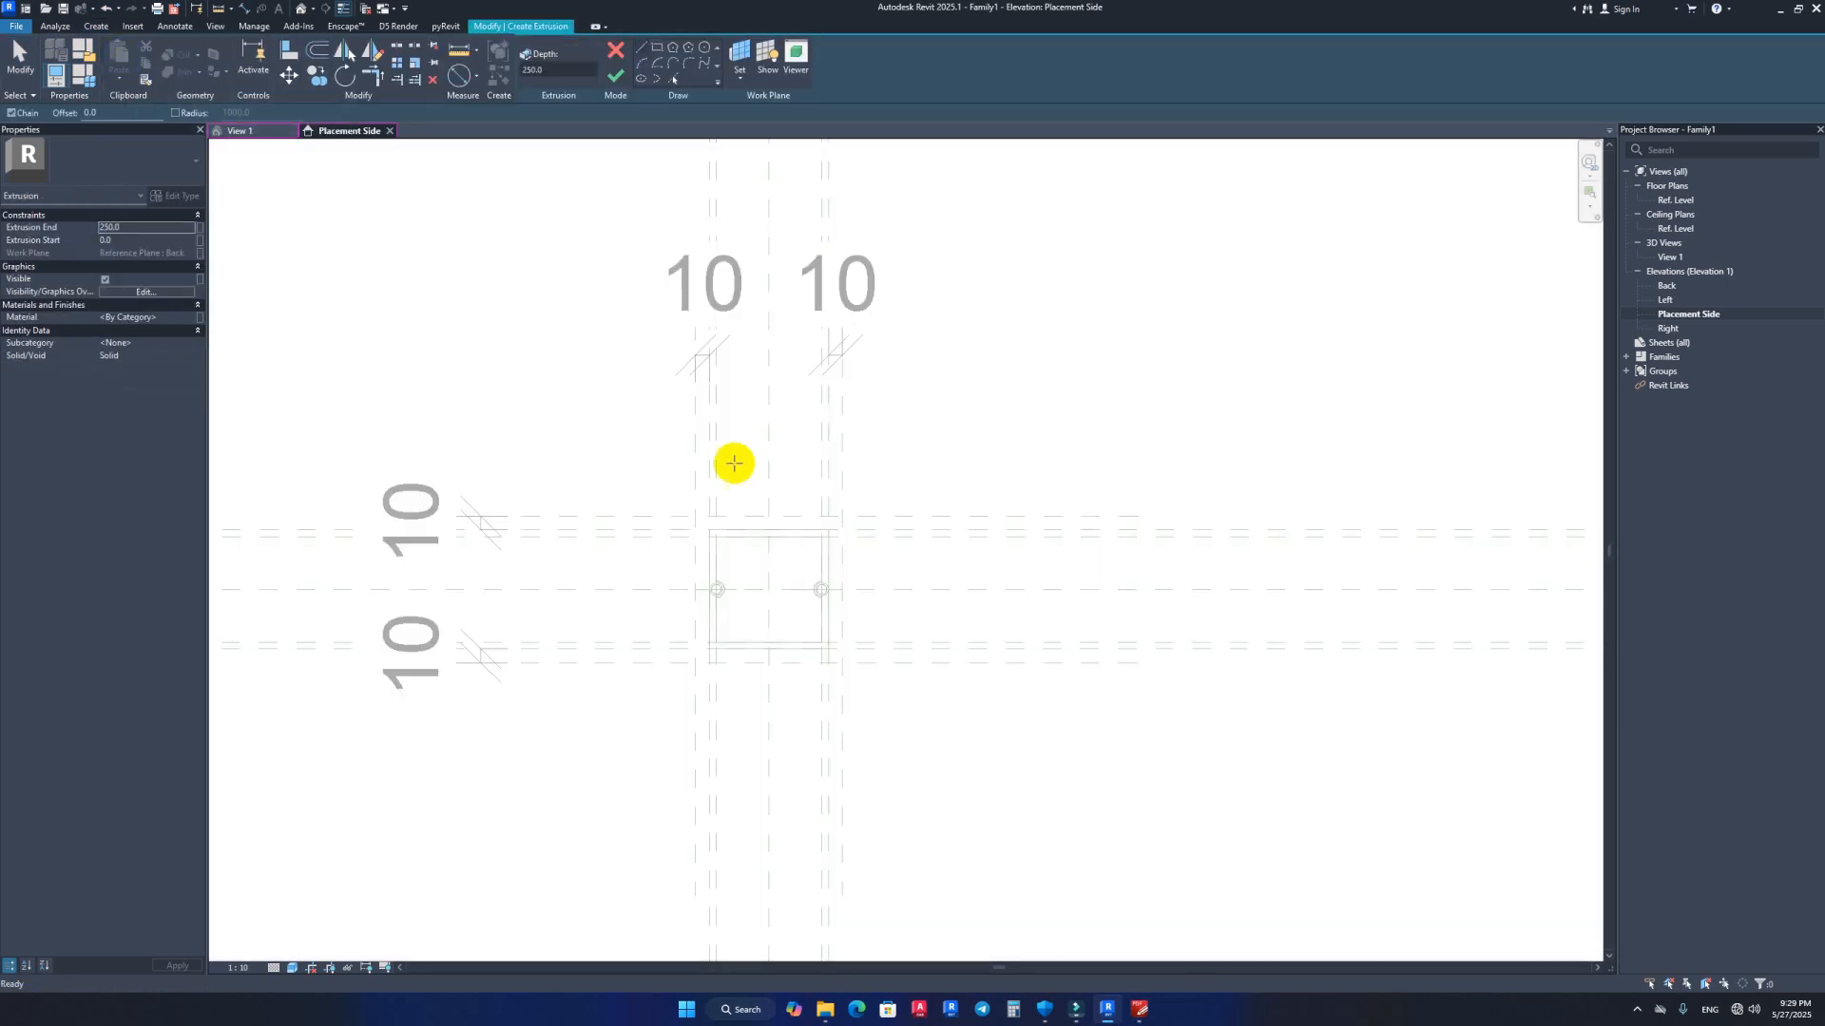
scroll(754, 603, "up", 2)
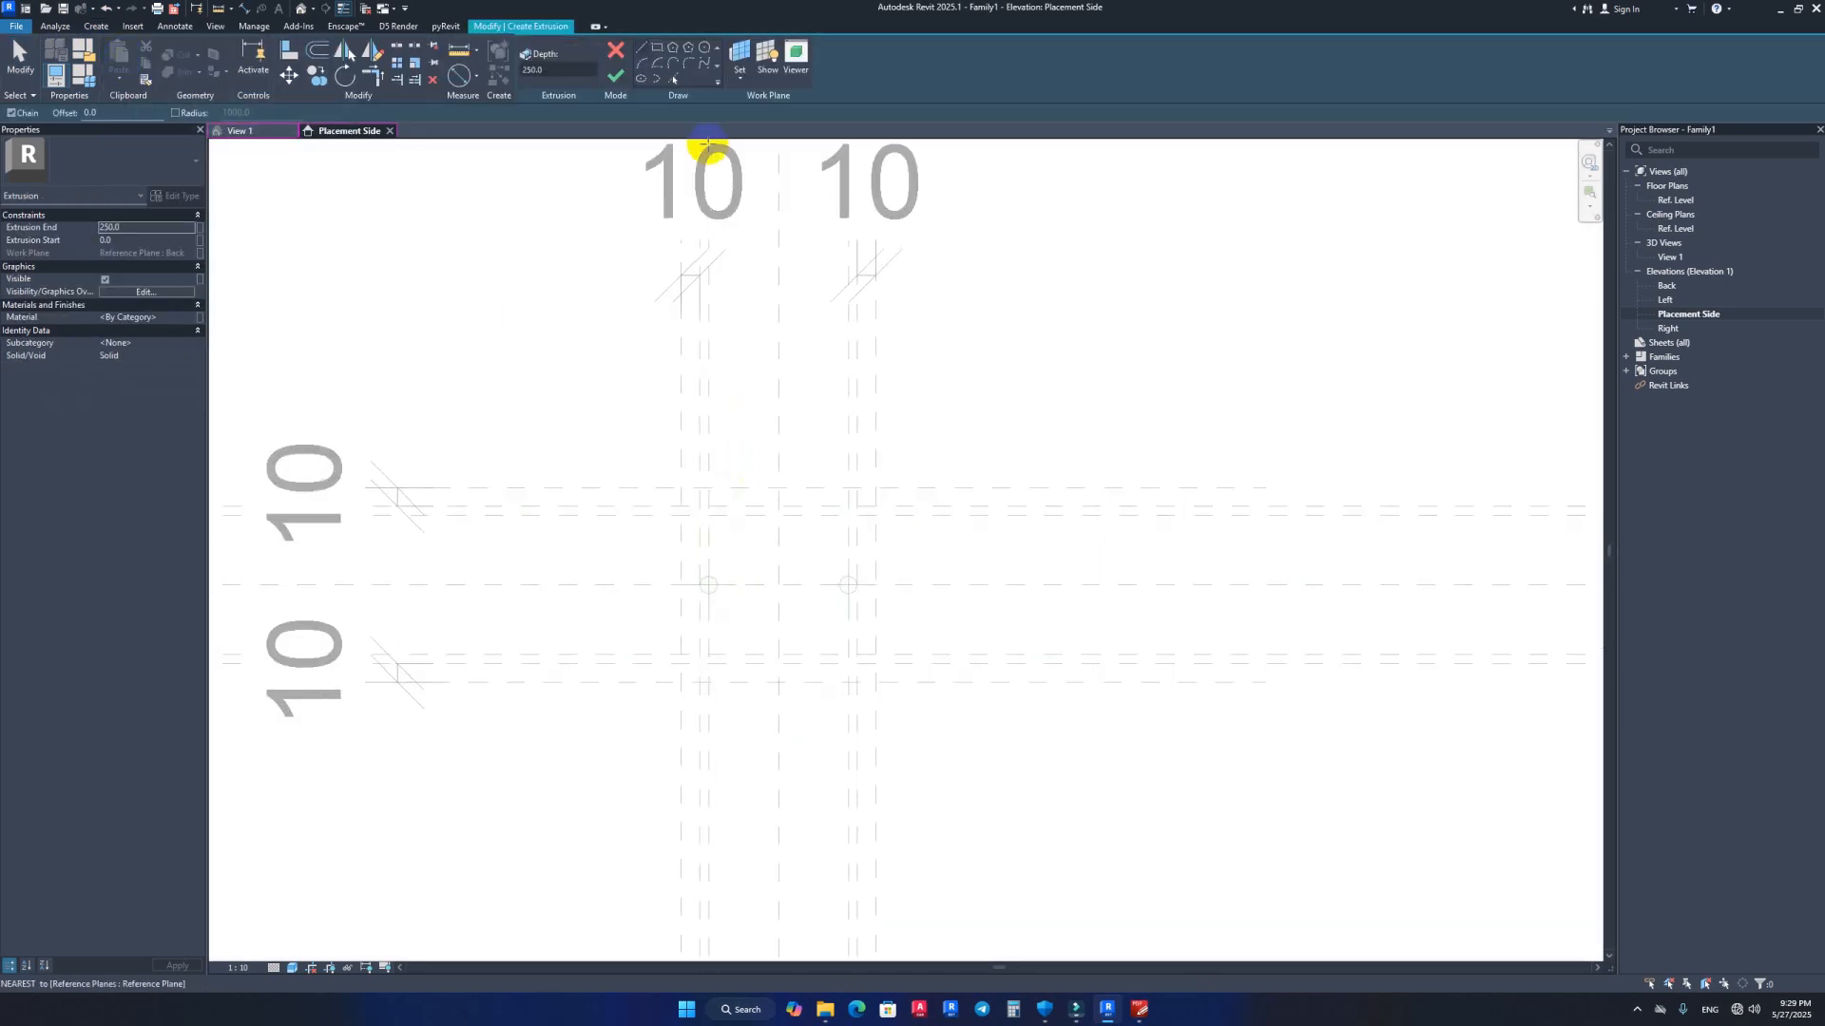
left_click(661, 56)
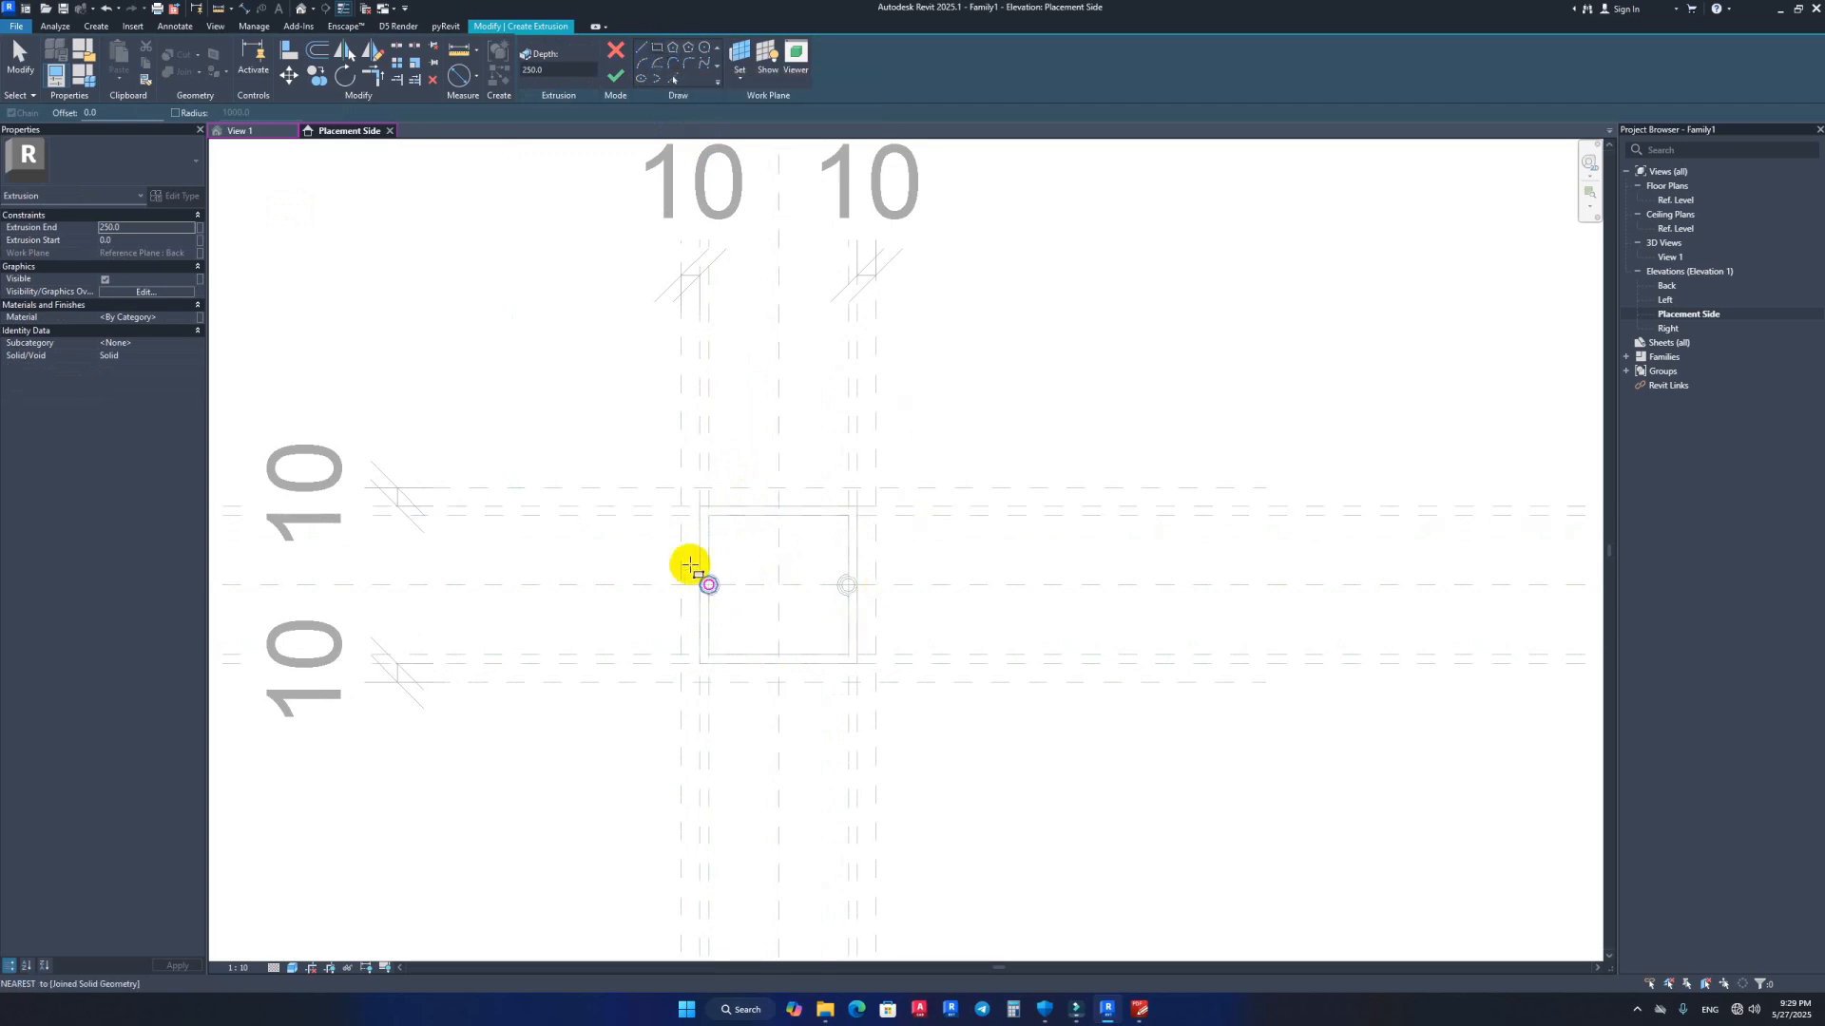
left_click(681, 488)
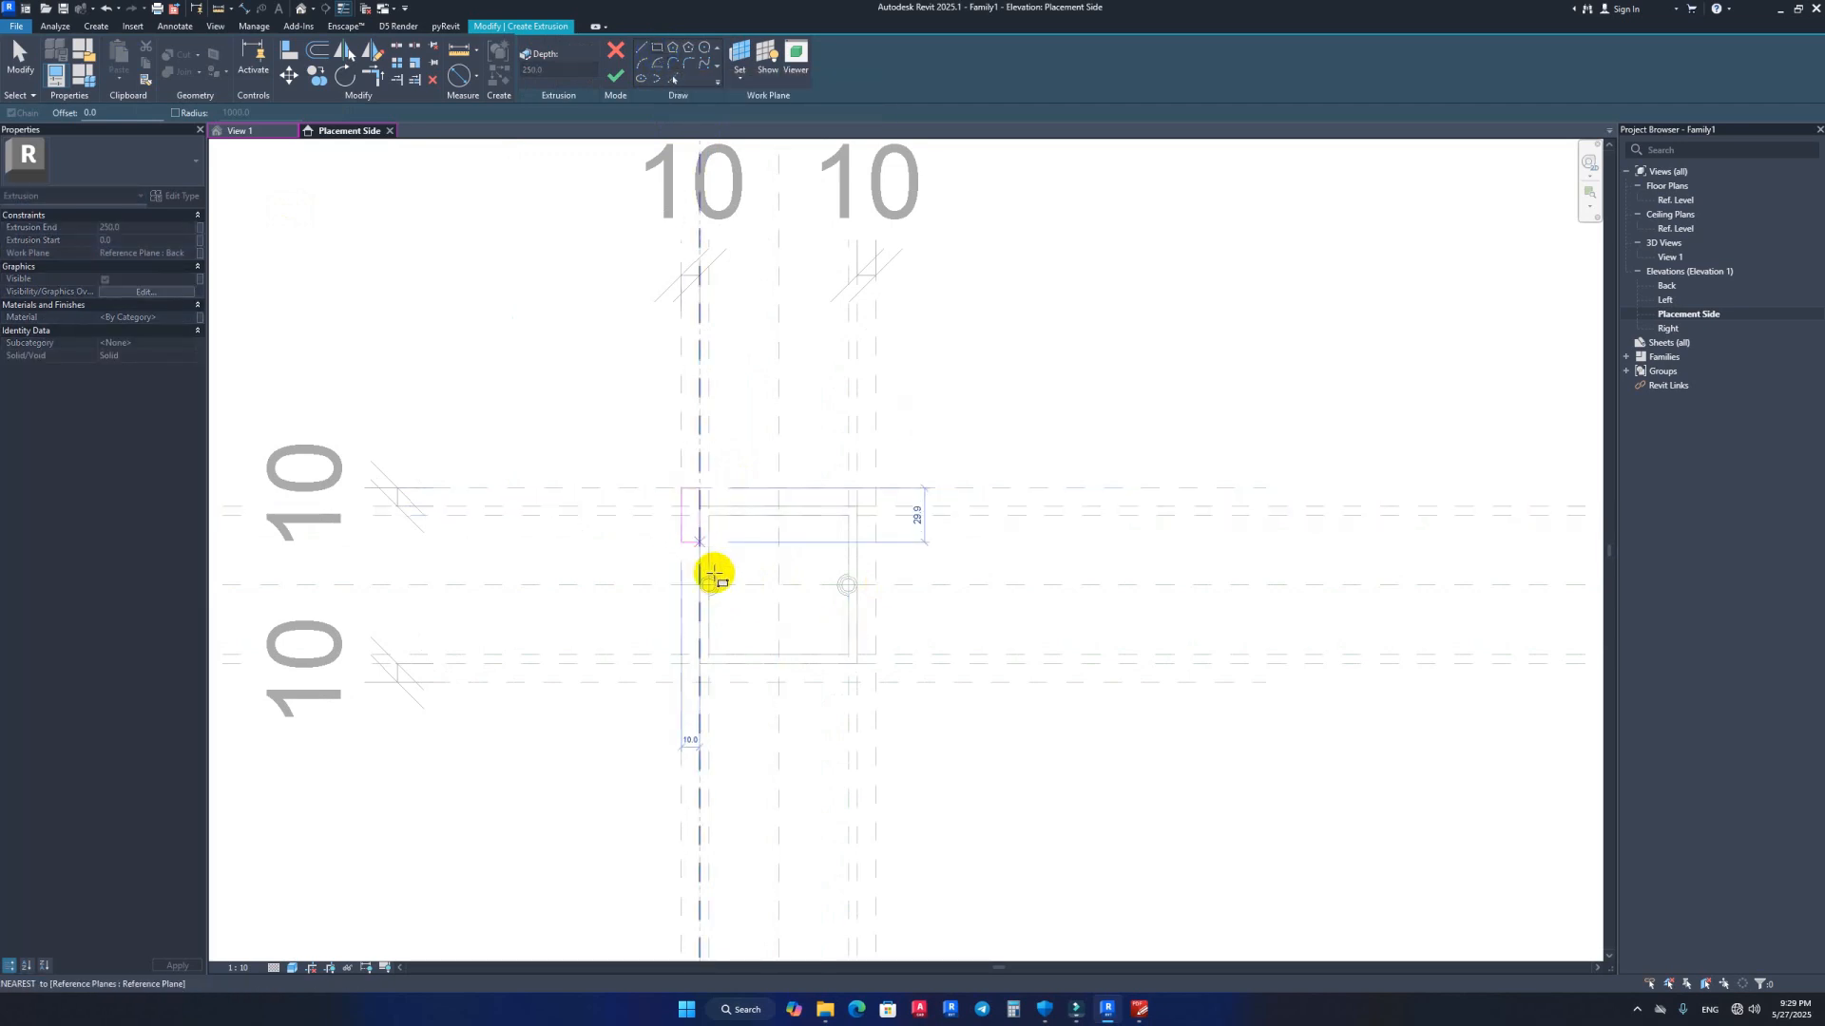
left_click(875, 681)
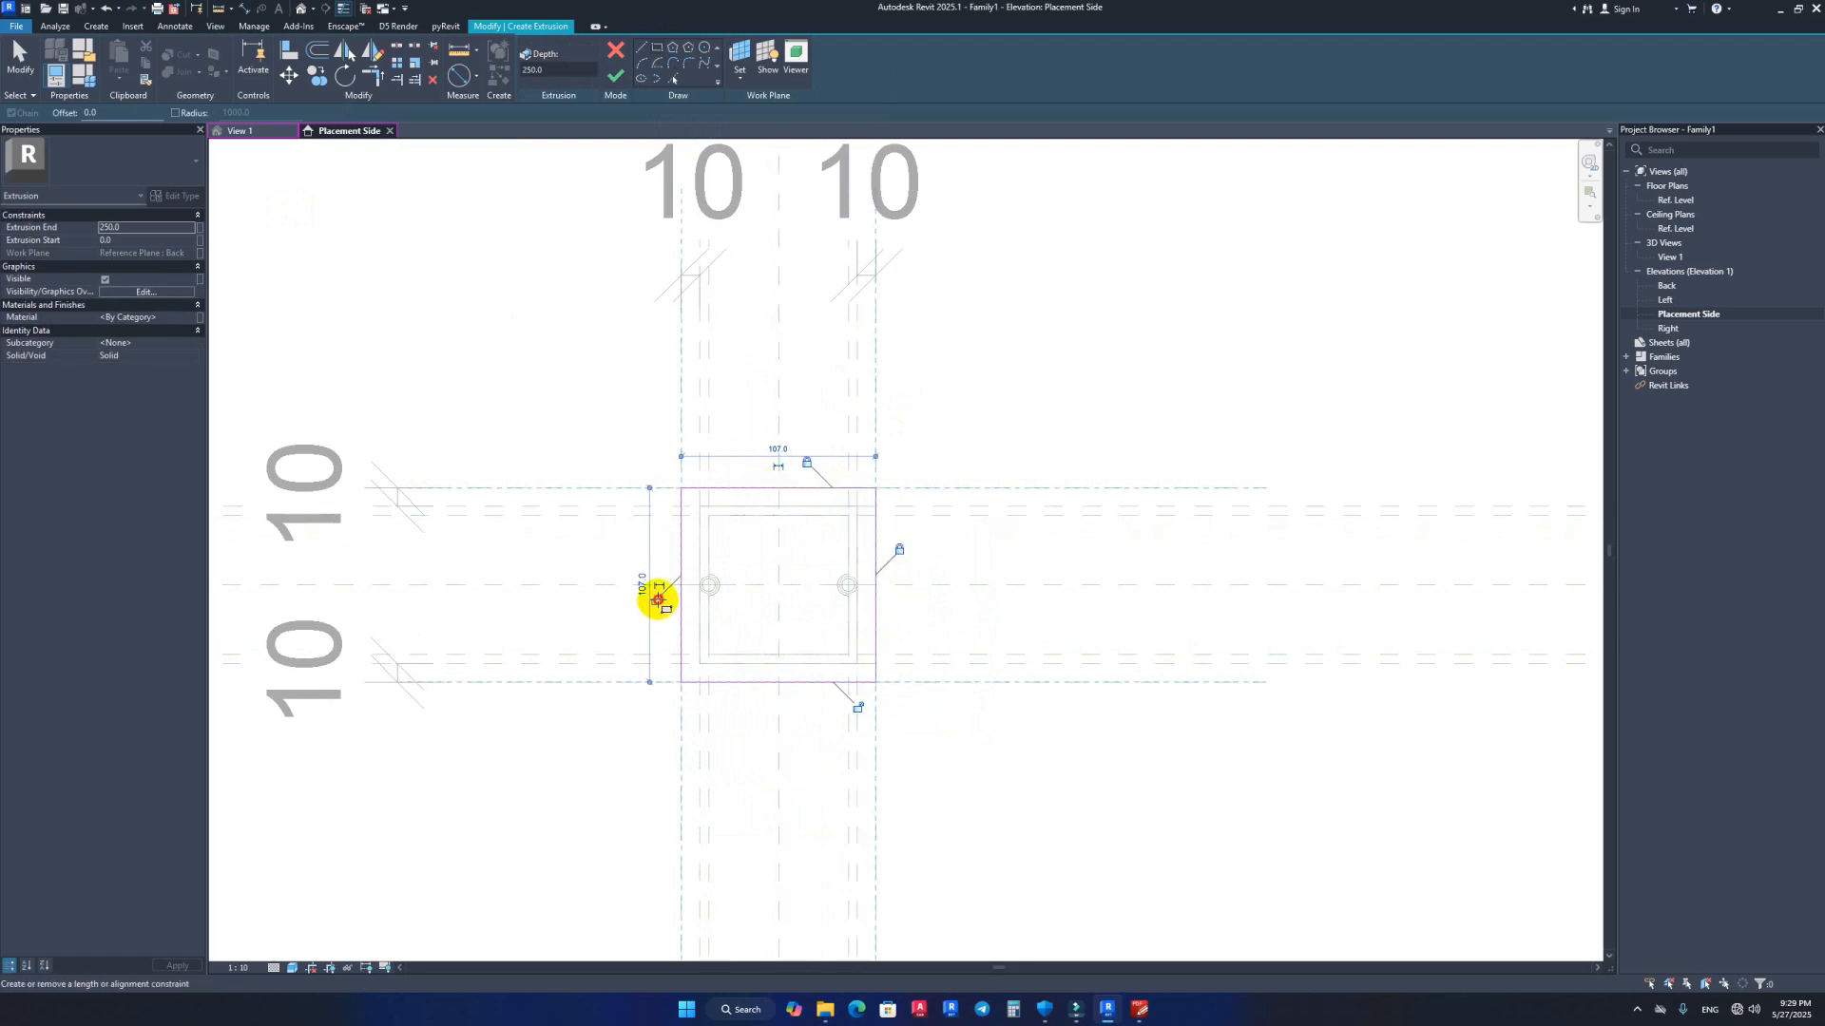
left_click(615, 76)
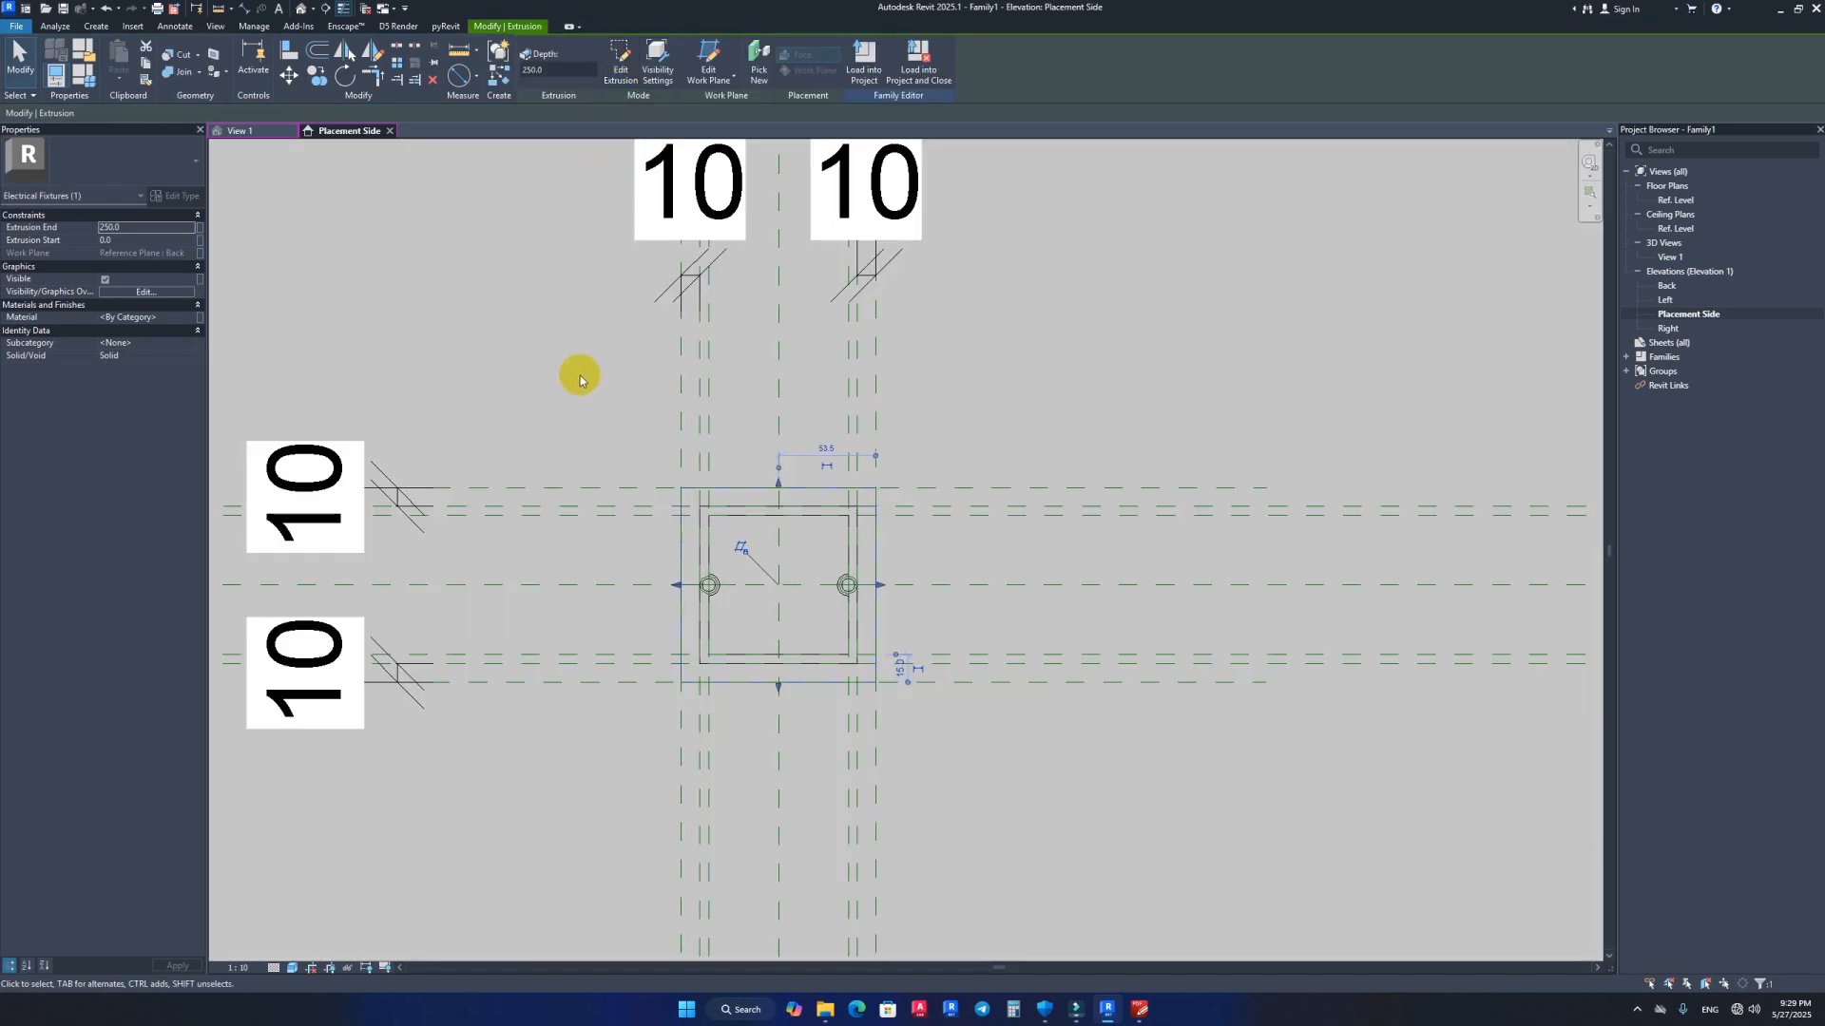
Step: Inspect the new extrusion around the wall box in the 3D view, closing its sketch without changes
left_click(249, 131)
middle_click_drag(579, 517, 928, 369, "shift")
double_click(928, 371)
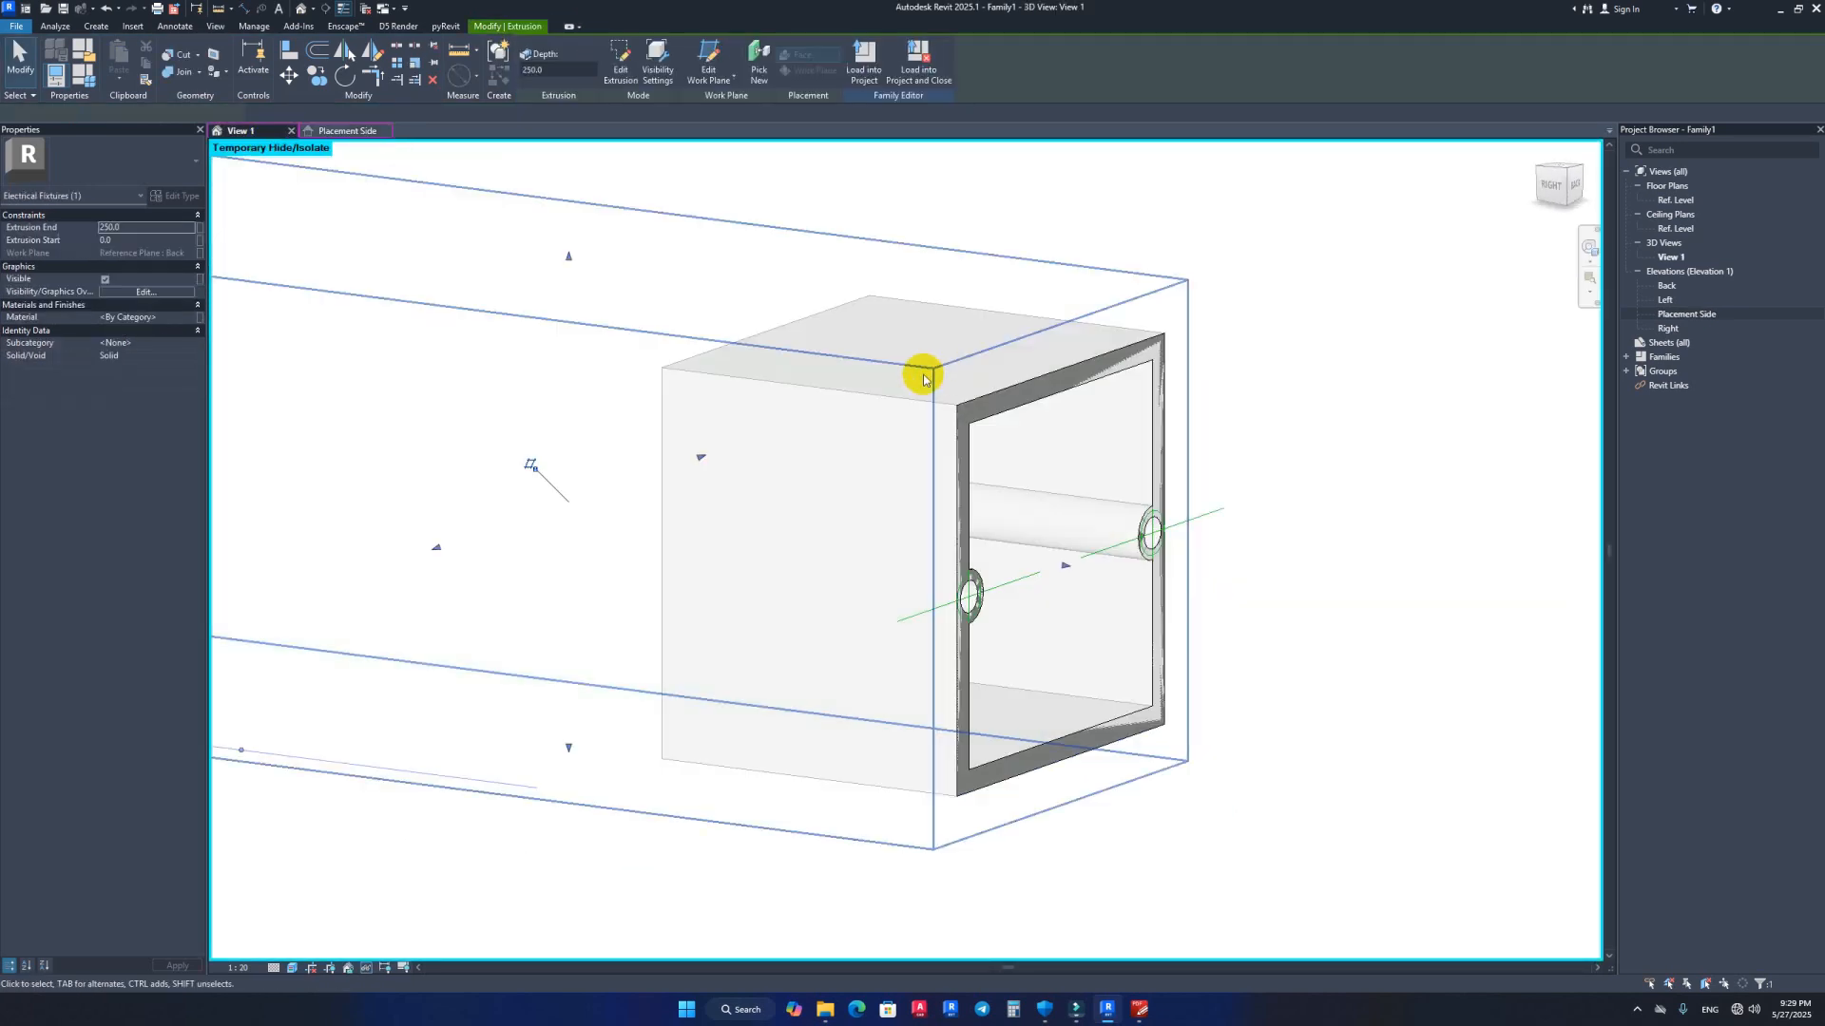
scroll(548, 701, "down", 3)
middle_click_drag(548, 701, 570, 696, "shift")
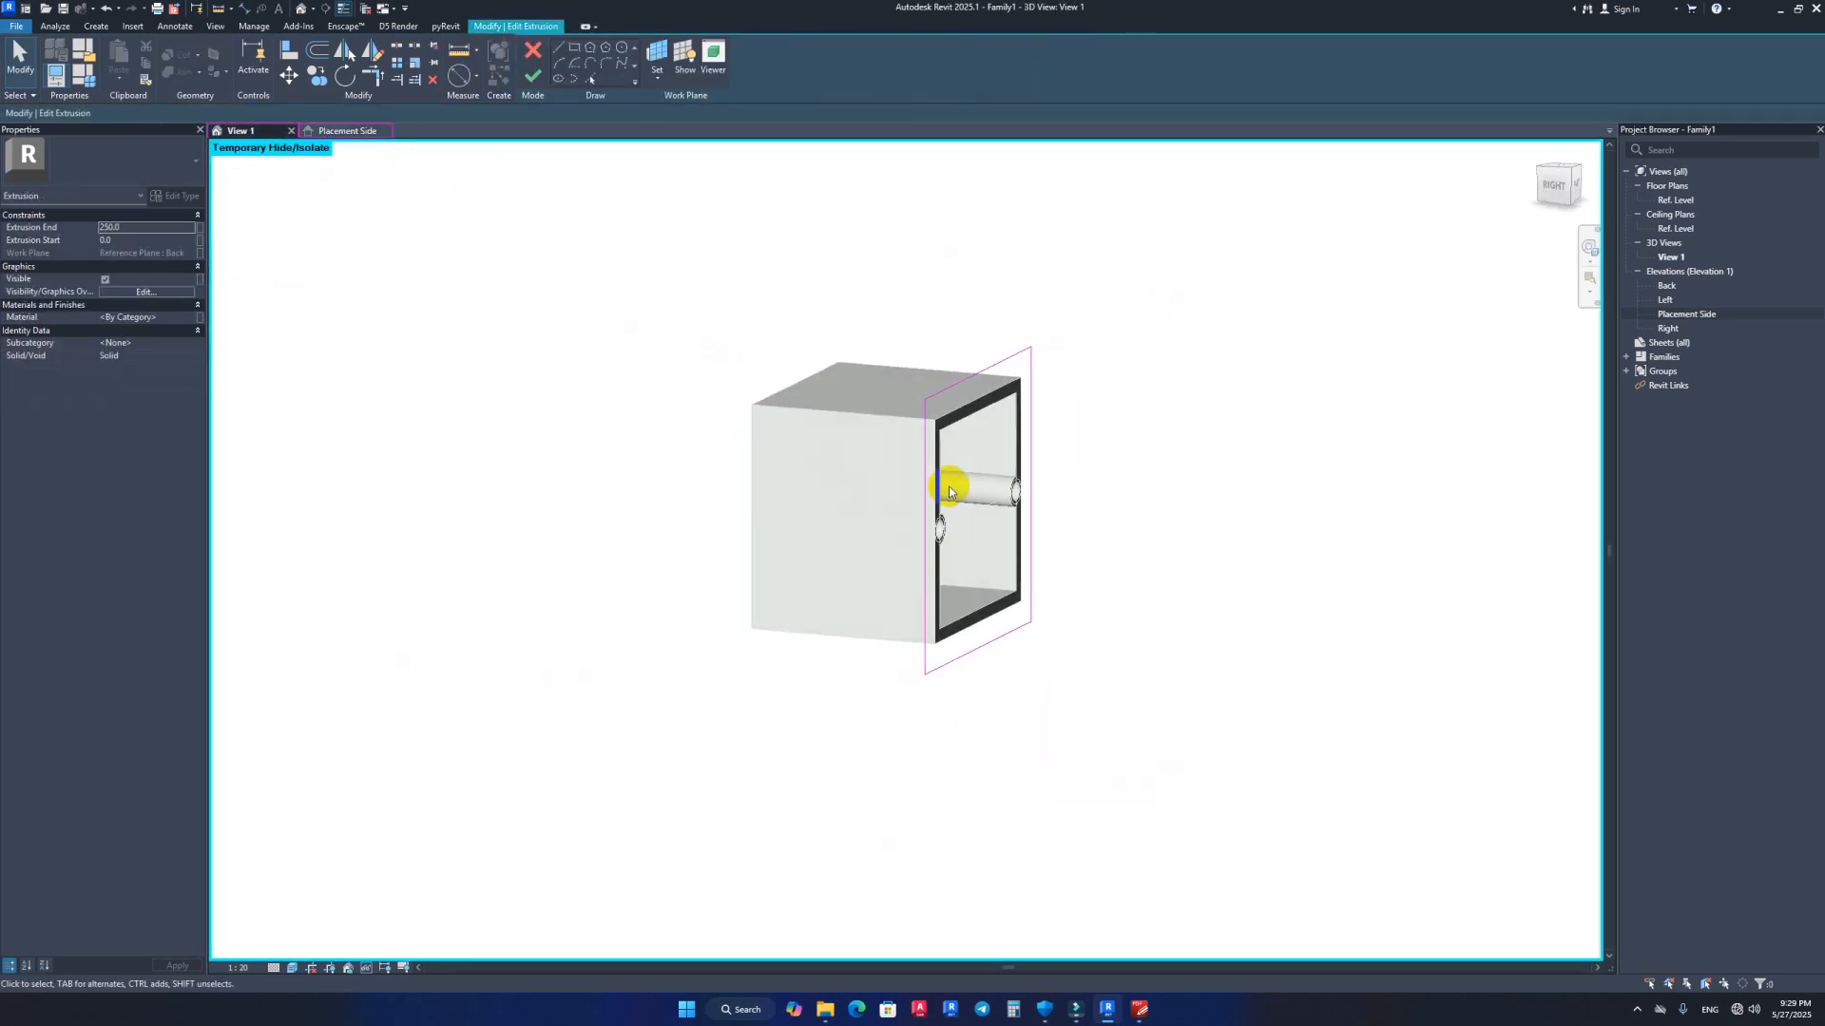
left_click(539, 75)
left_click(1041, 221)
middle_click_drag(717, 486, 754, 464, "shift")
left_click(1555, 190)
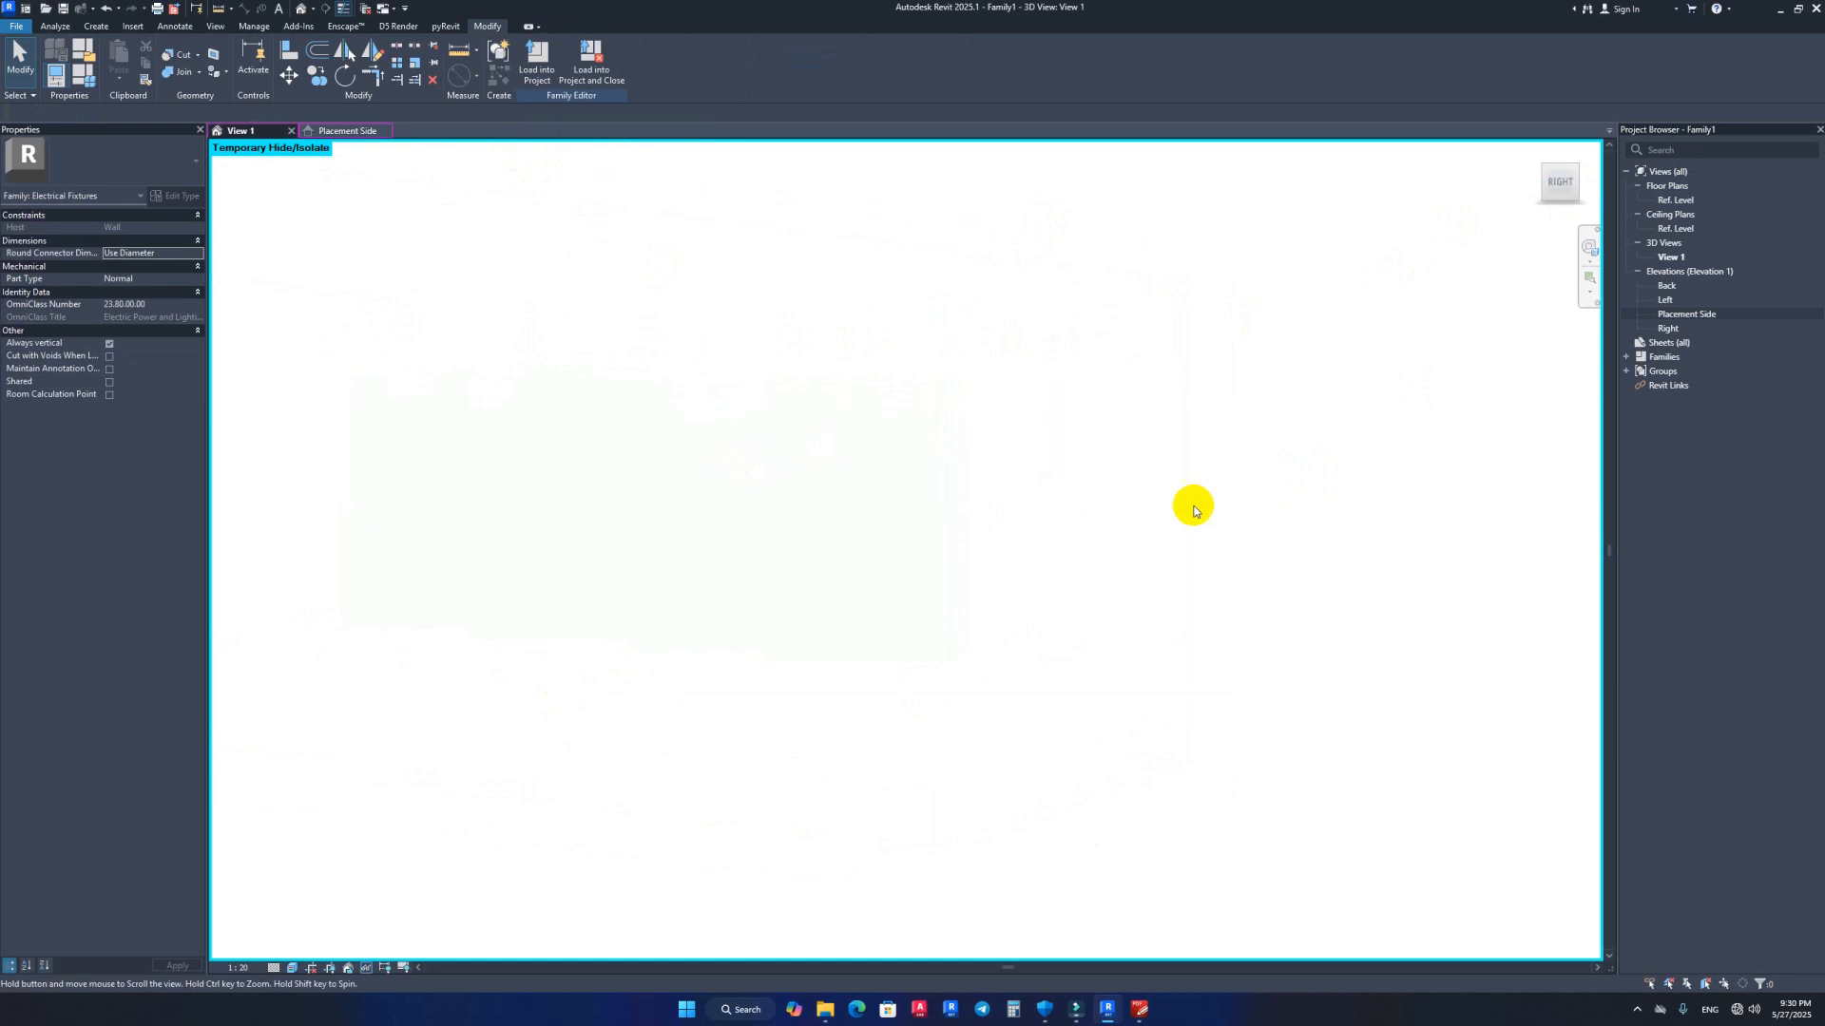
Step: In the Left elevation, extend the extrusion's start about 70 beyond the wall face on the placement side and bring its far end back to that face
double_click(1665, 300)
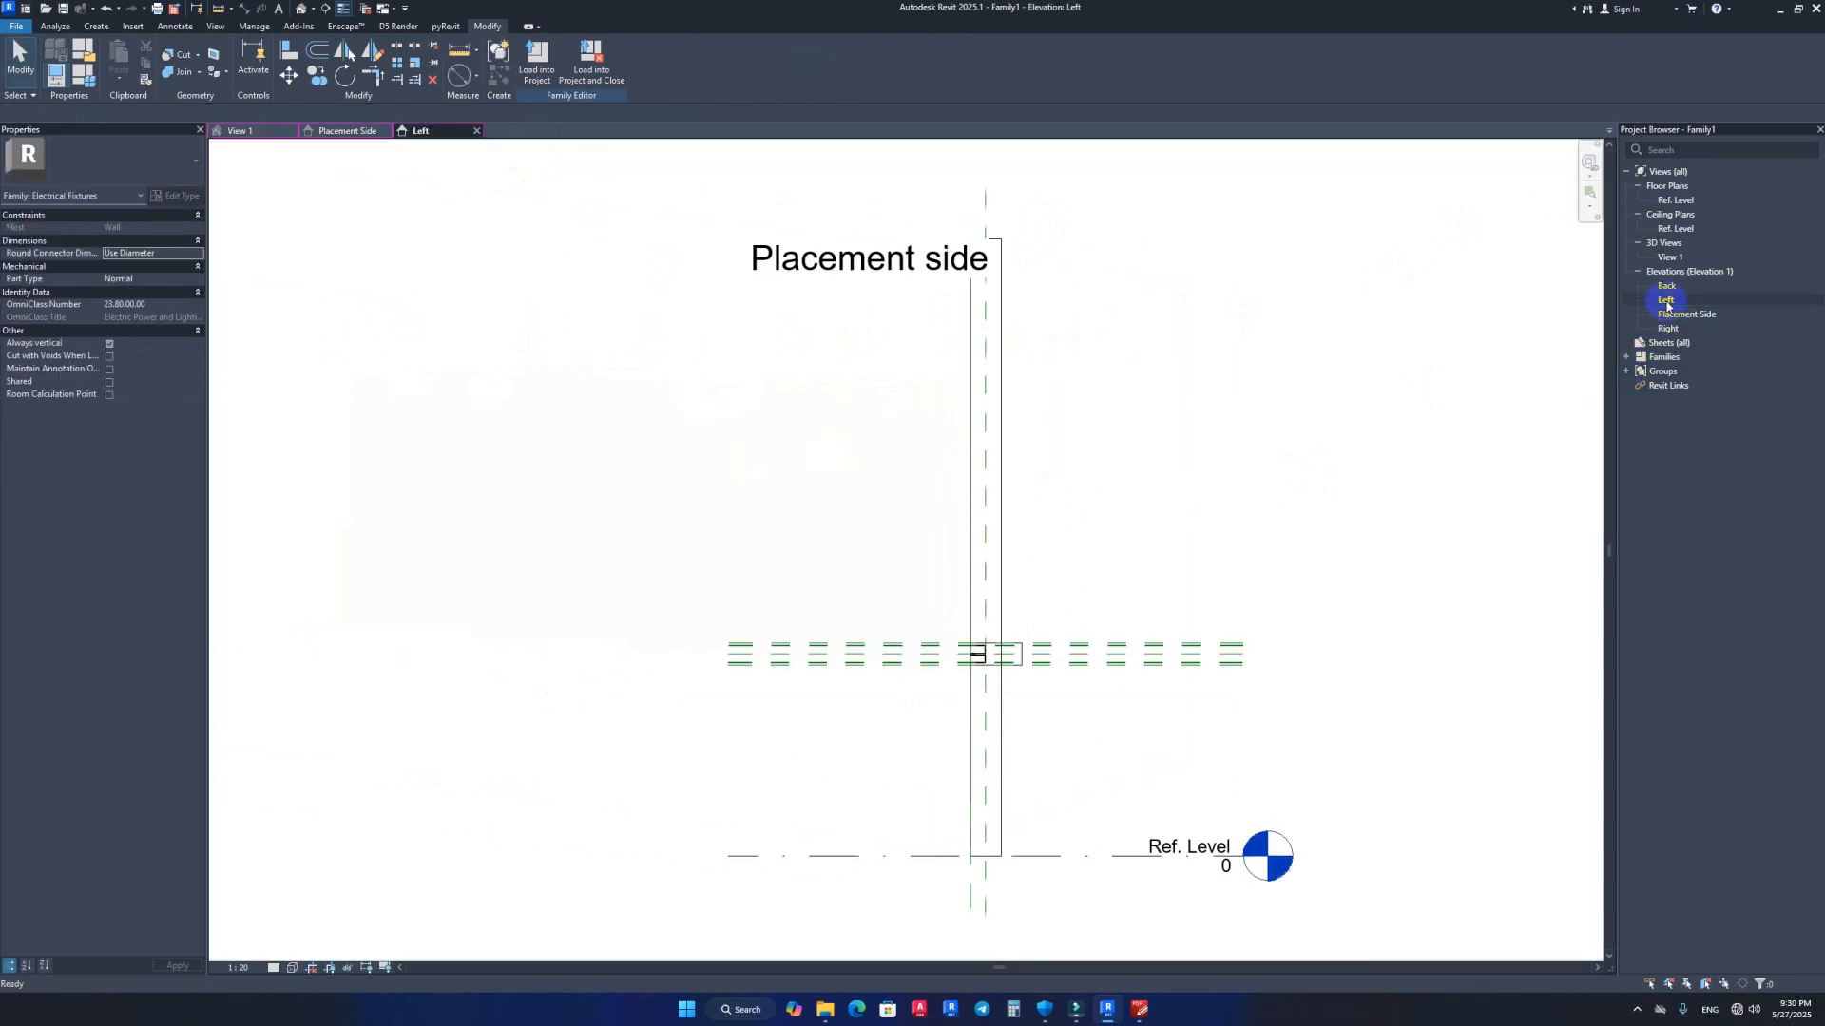
left_click(1024, 652)
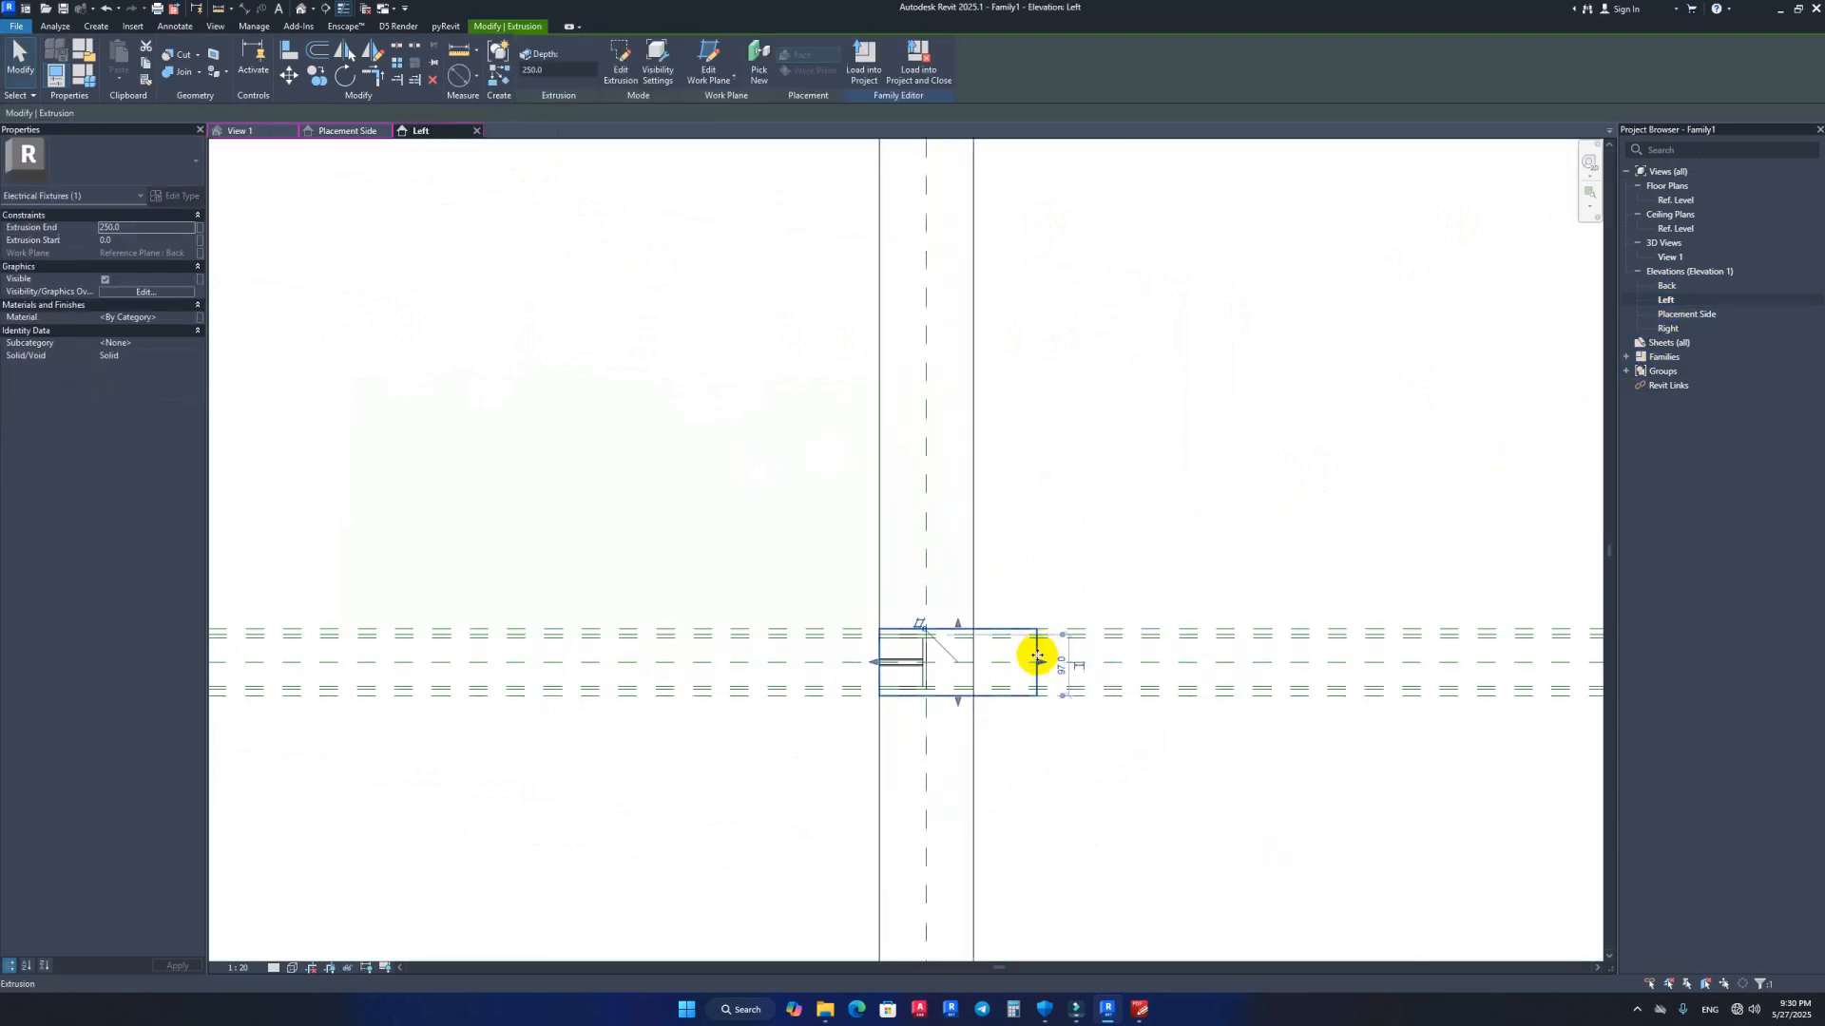
scroll(1002, 643, "up", 3)
scroll(980, 635, "up", 1)
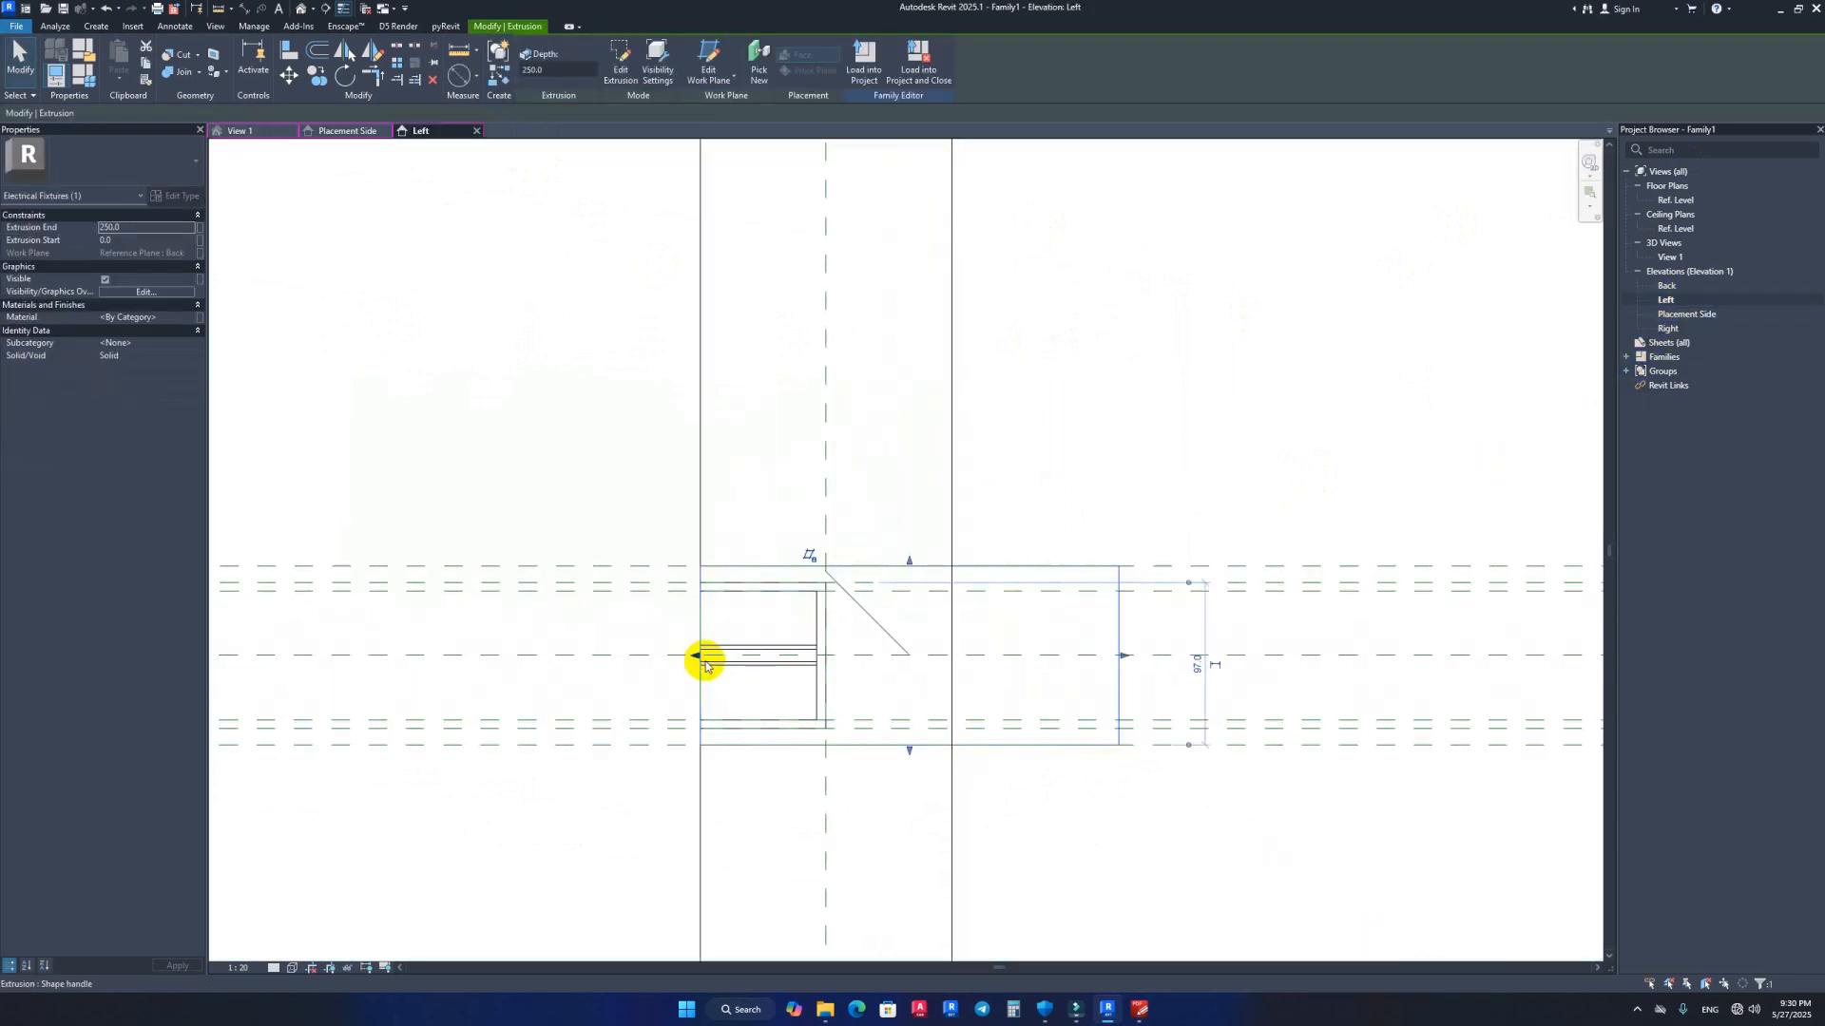
scroll(701, 660, "down", 3)
scroll(687, 682, "up", 2)
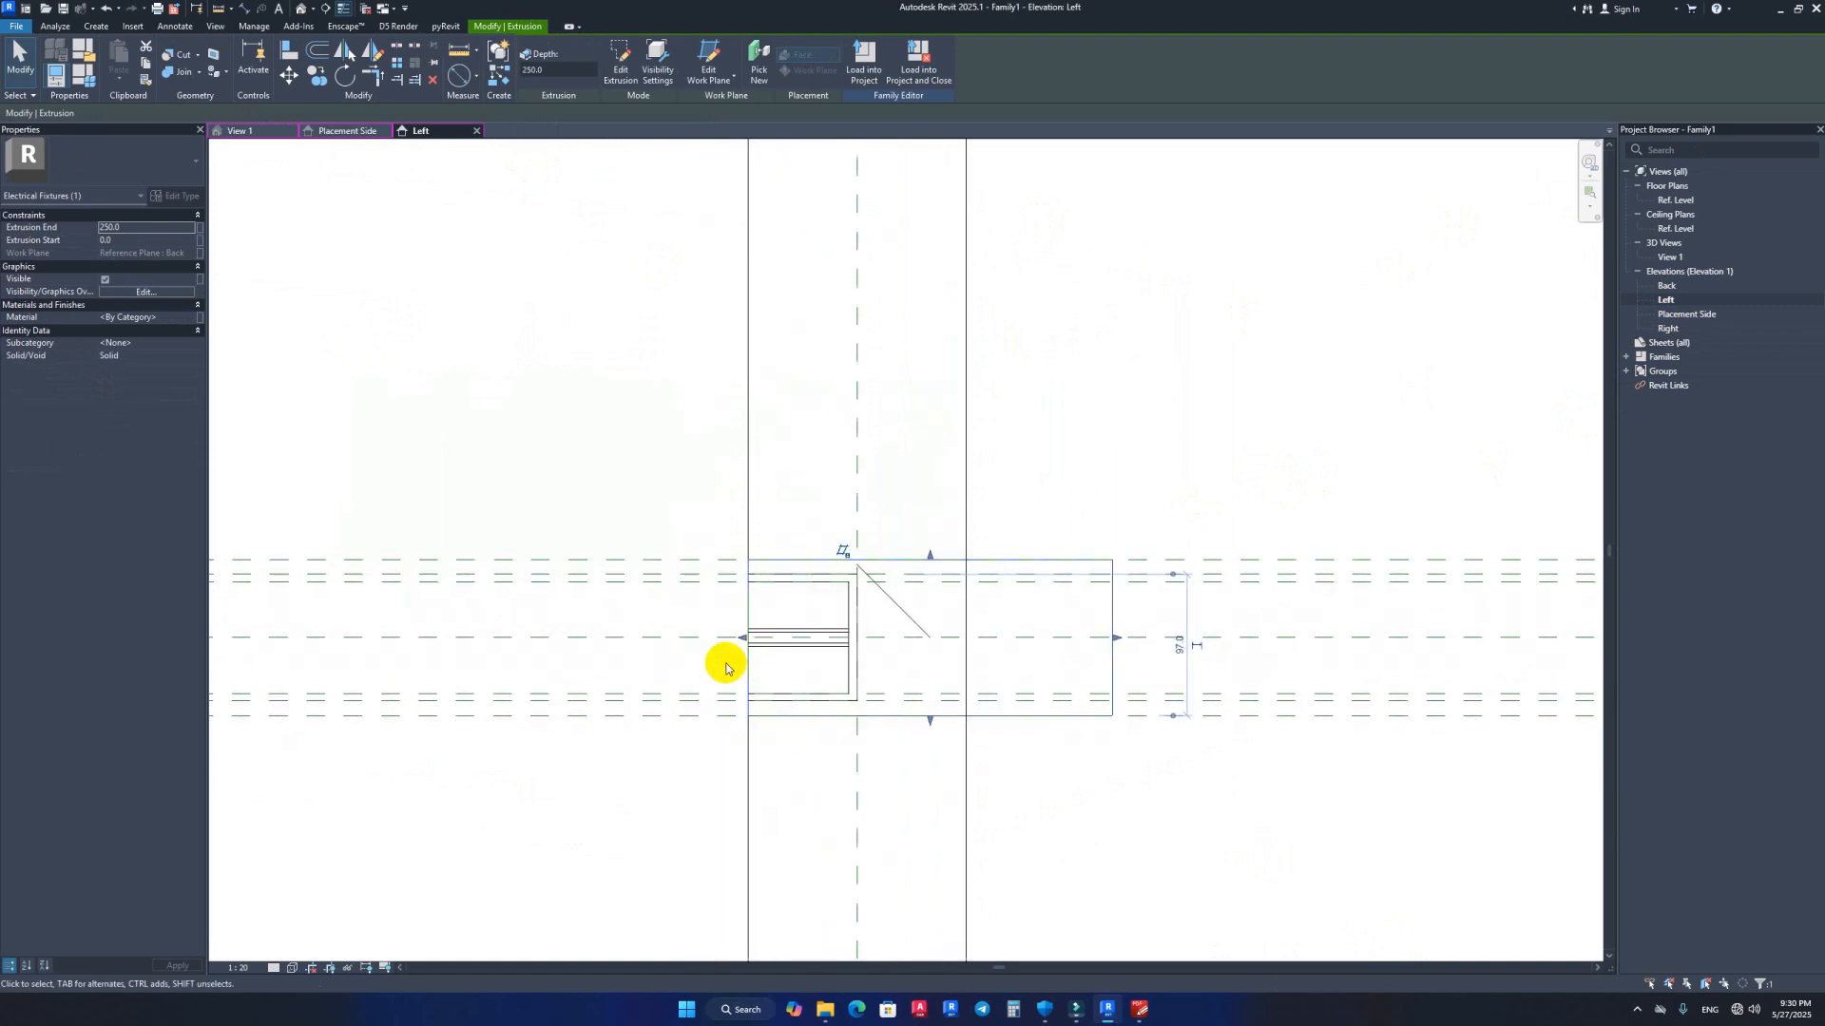
left_click_drag(743, 645, 643, 643)
left_click_drag(1116, 641, 749, 652)
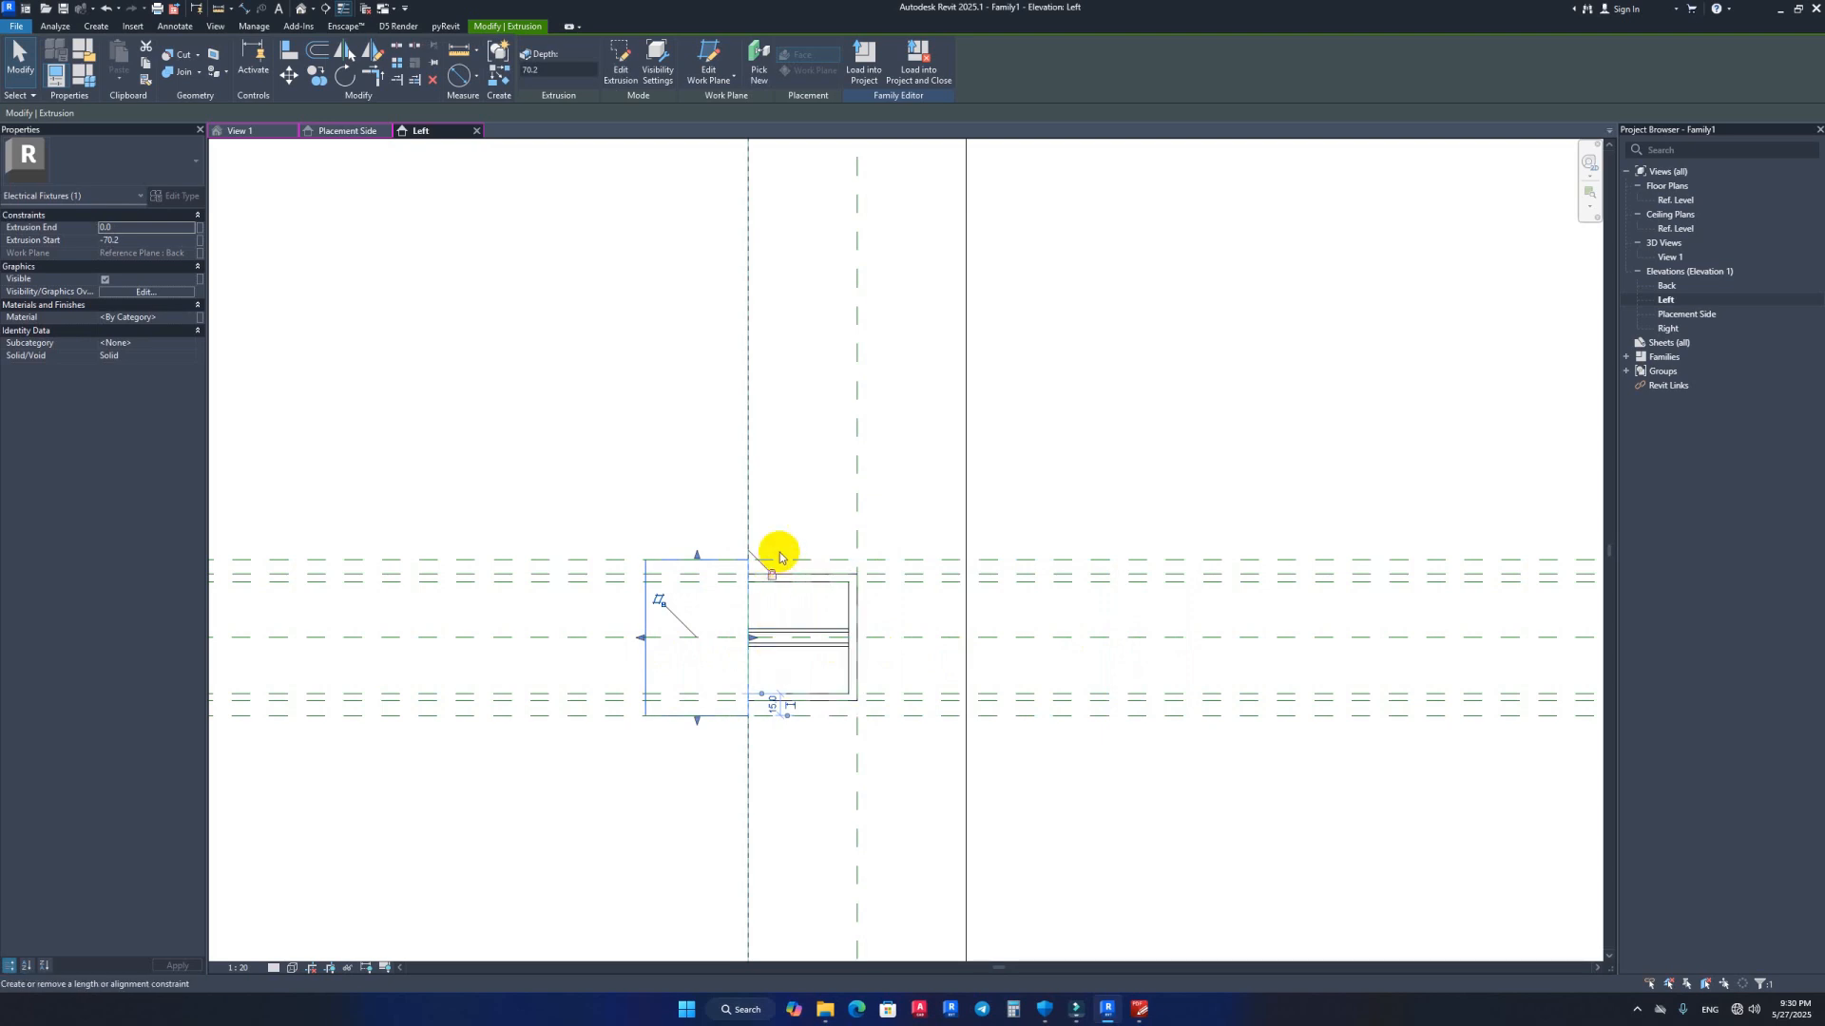
left_click(799, 460)
Step: Examine the resized extrusion in the elevation and compare it with the switch plates in the SW60 catalogue
scroll(685, 635, "up", 3)
middle_click_drag(688, 642, 704, 602)
scroll(704, 602, "down", 4)
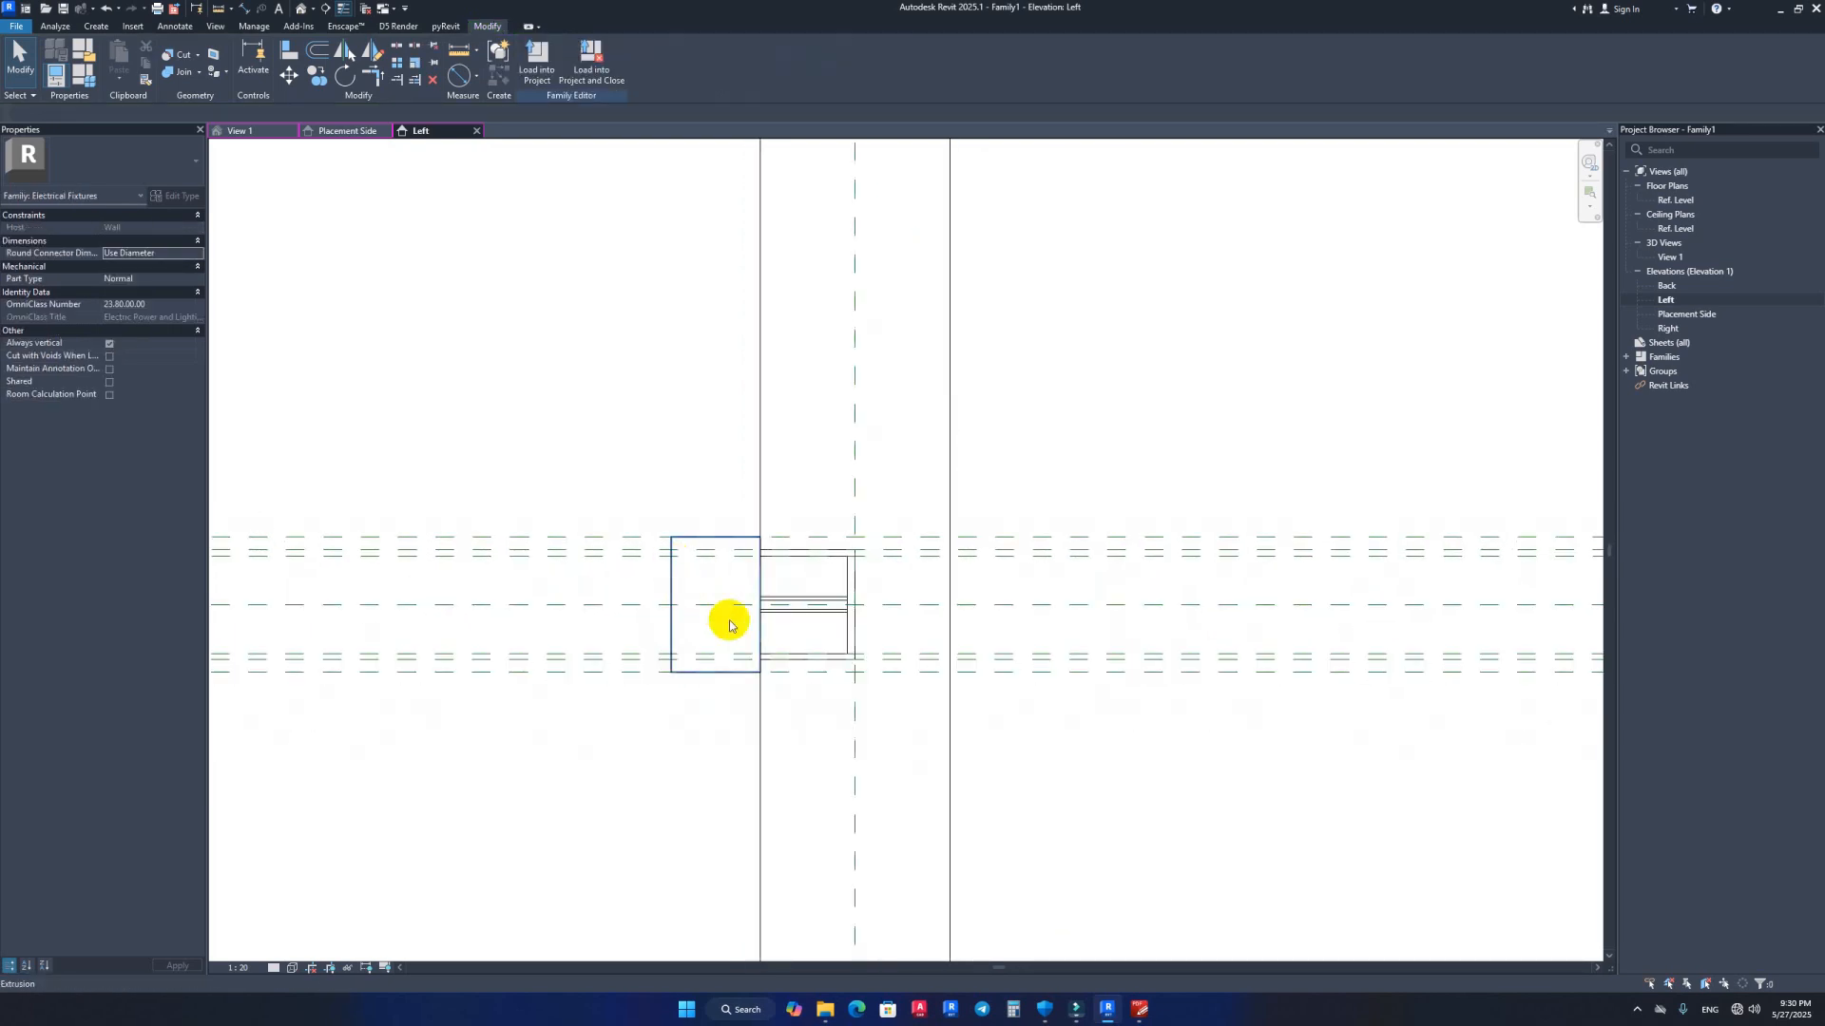
left_click(1035, 896)
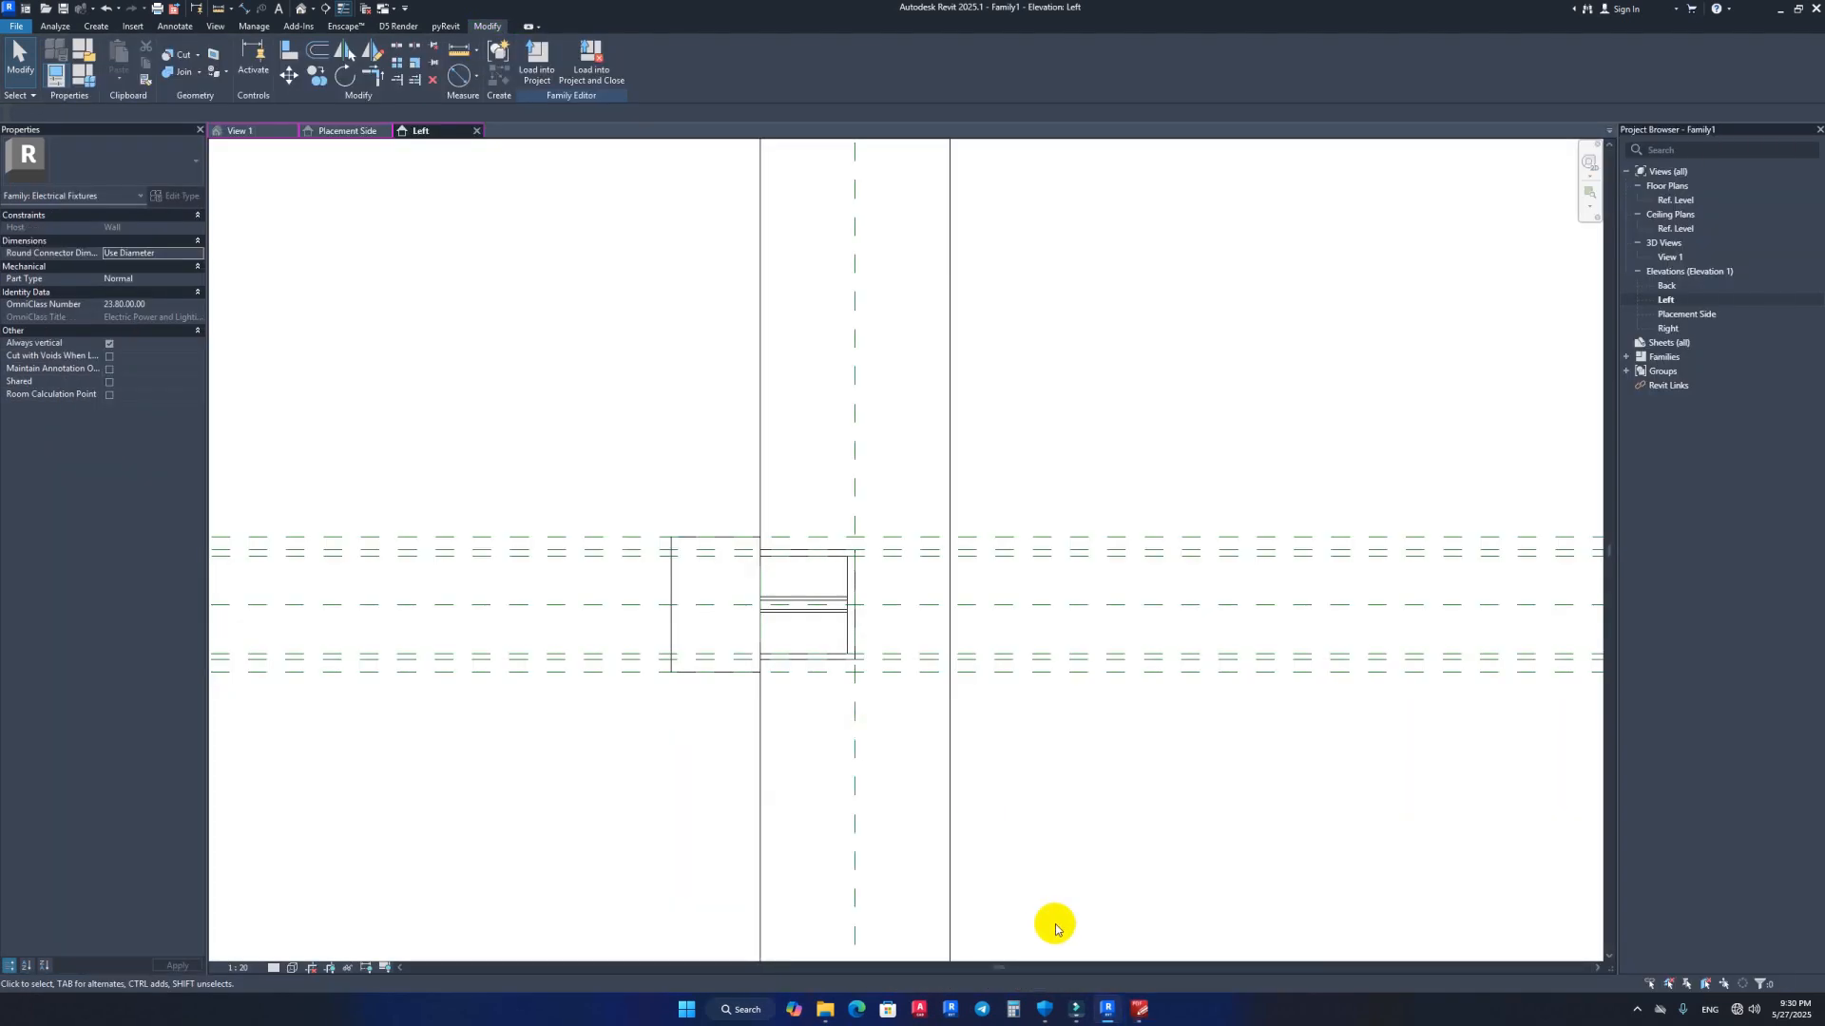
left_click(1139, 1011)
left_click(620, 549)
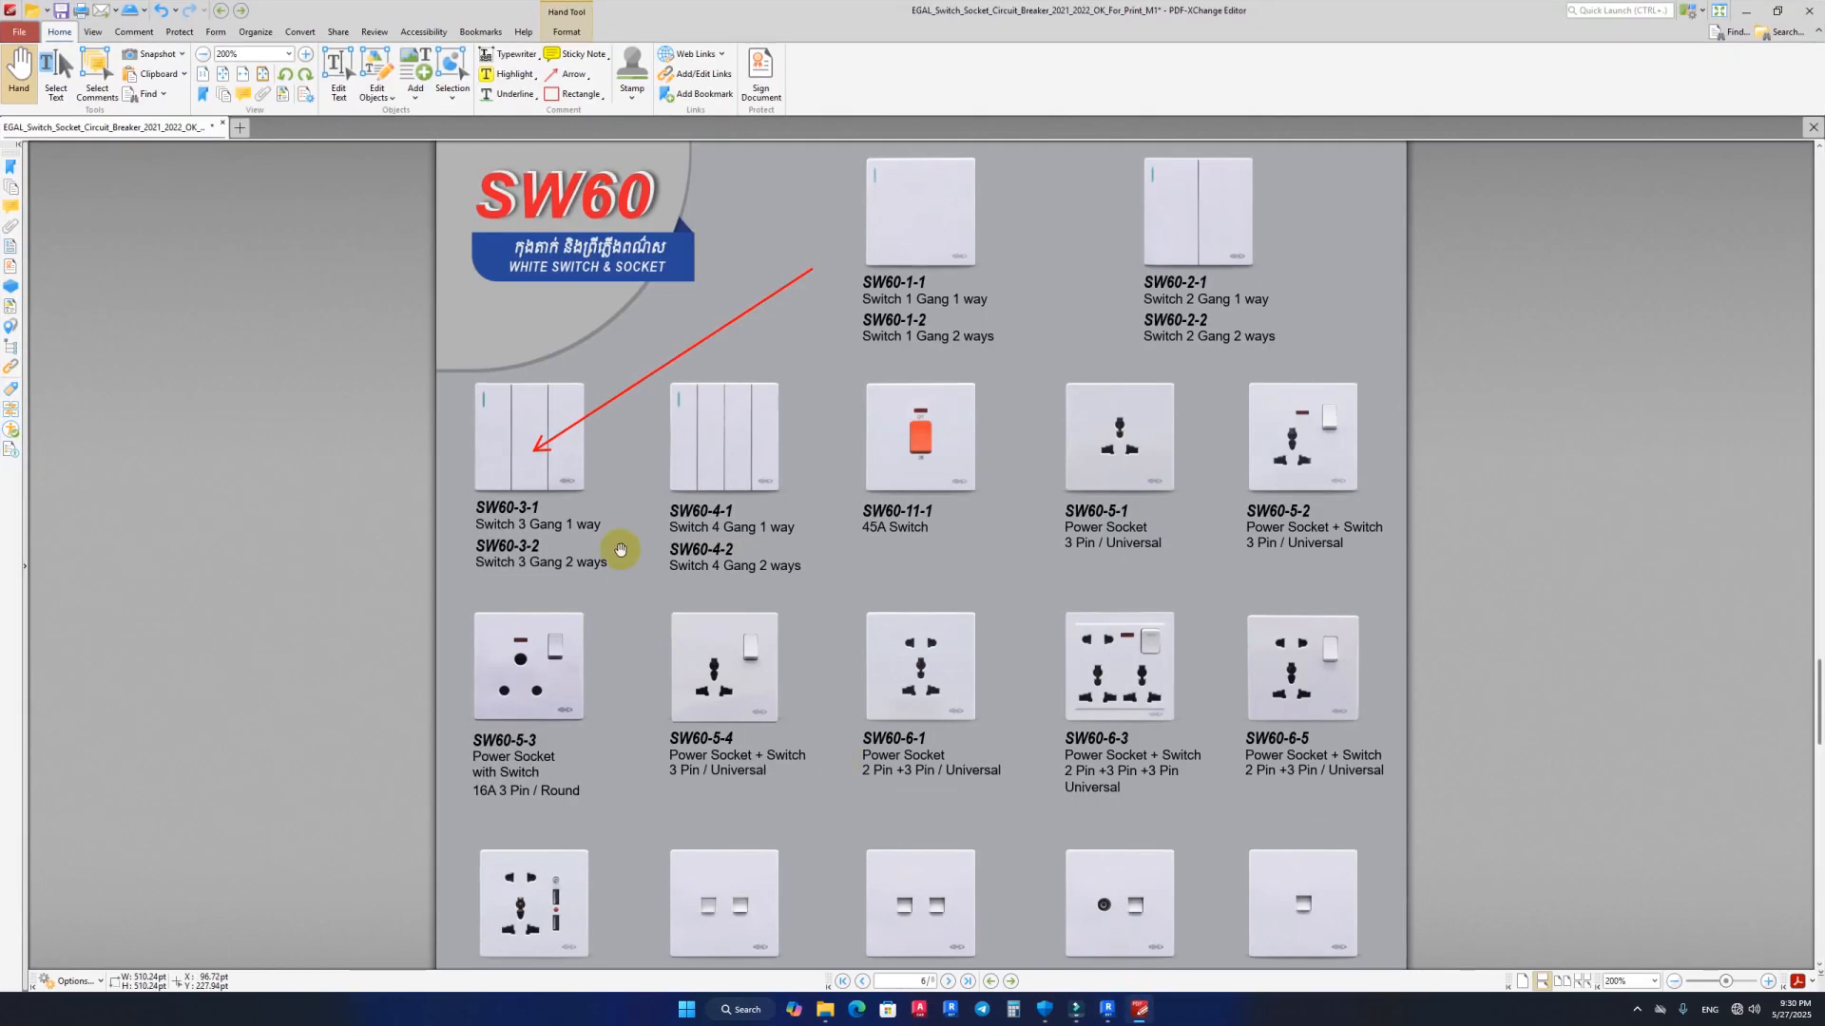
left_click(1747, 10)
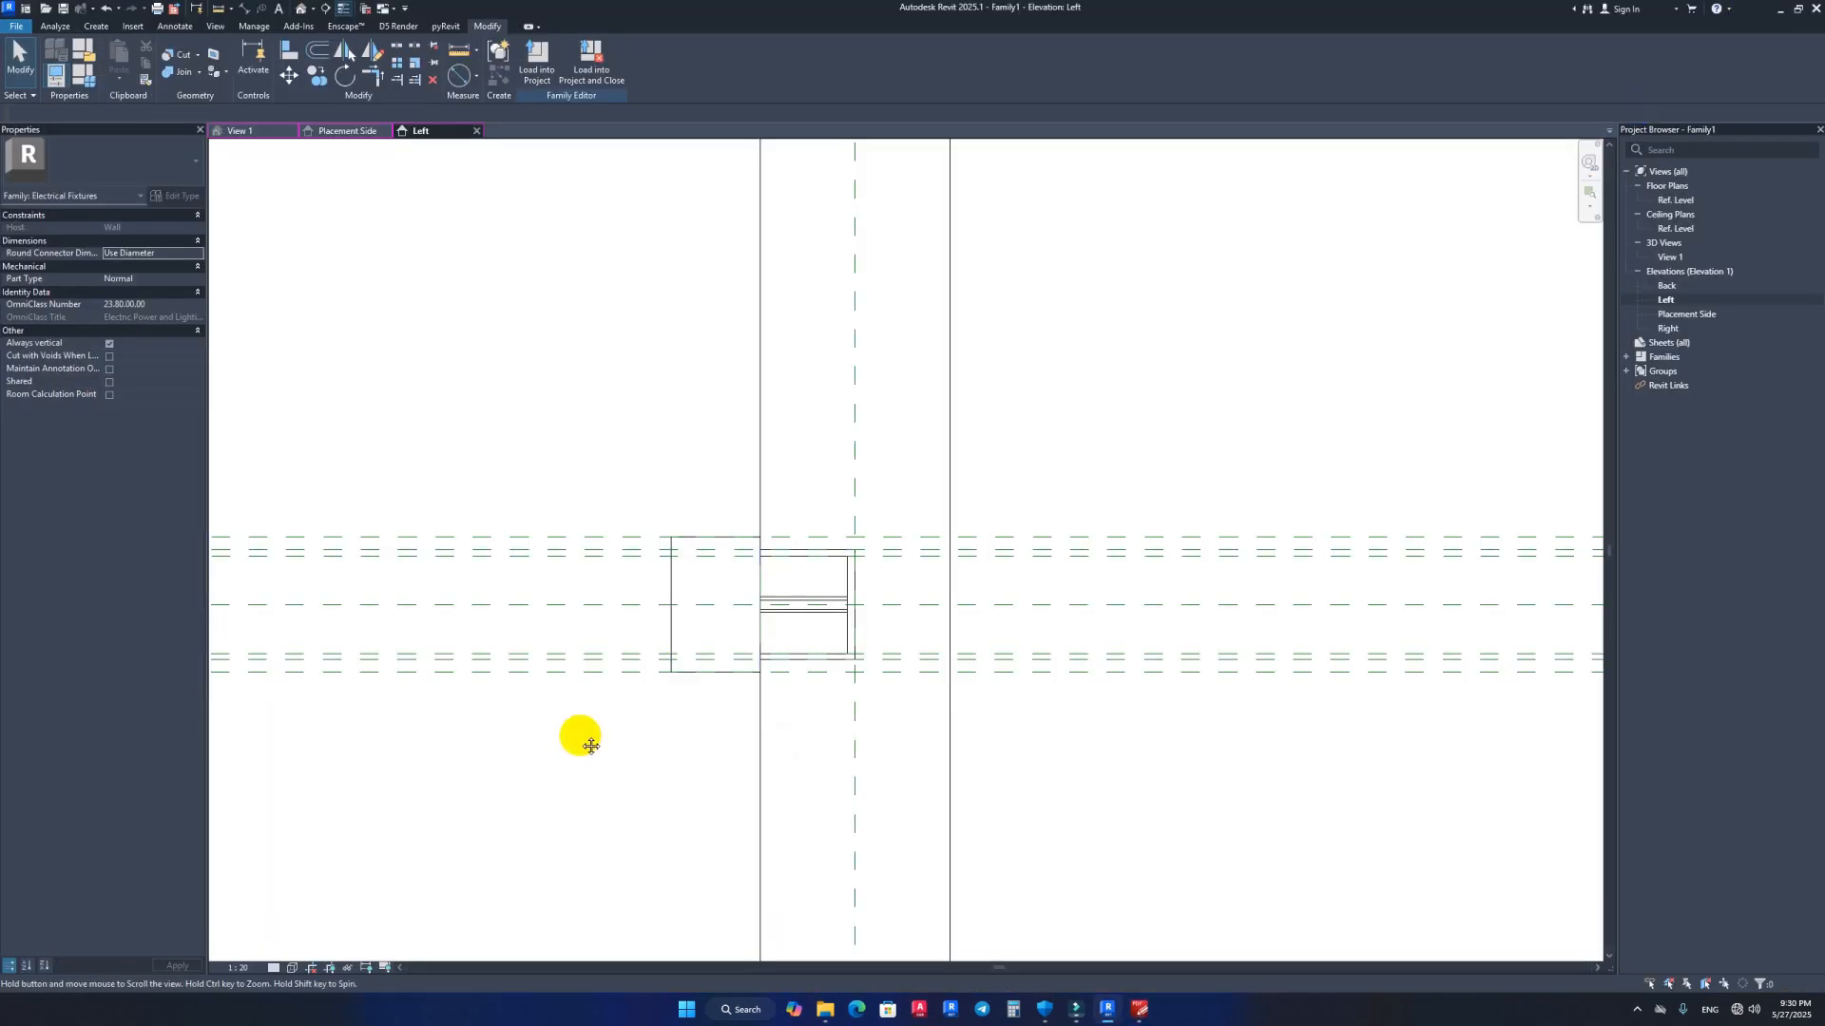
Step: Pull the extrusion's front face back towards the wall face to leave a thin switch plate
scroll(618, 722, "up", 1)
scroll(714, 598, "up", 2)
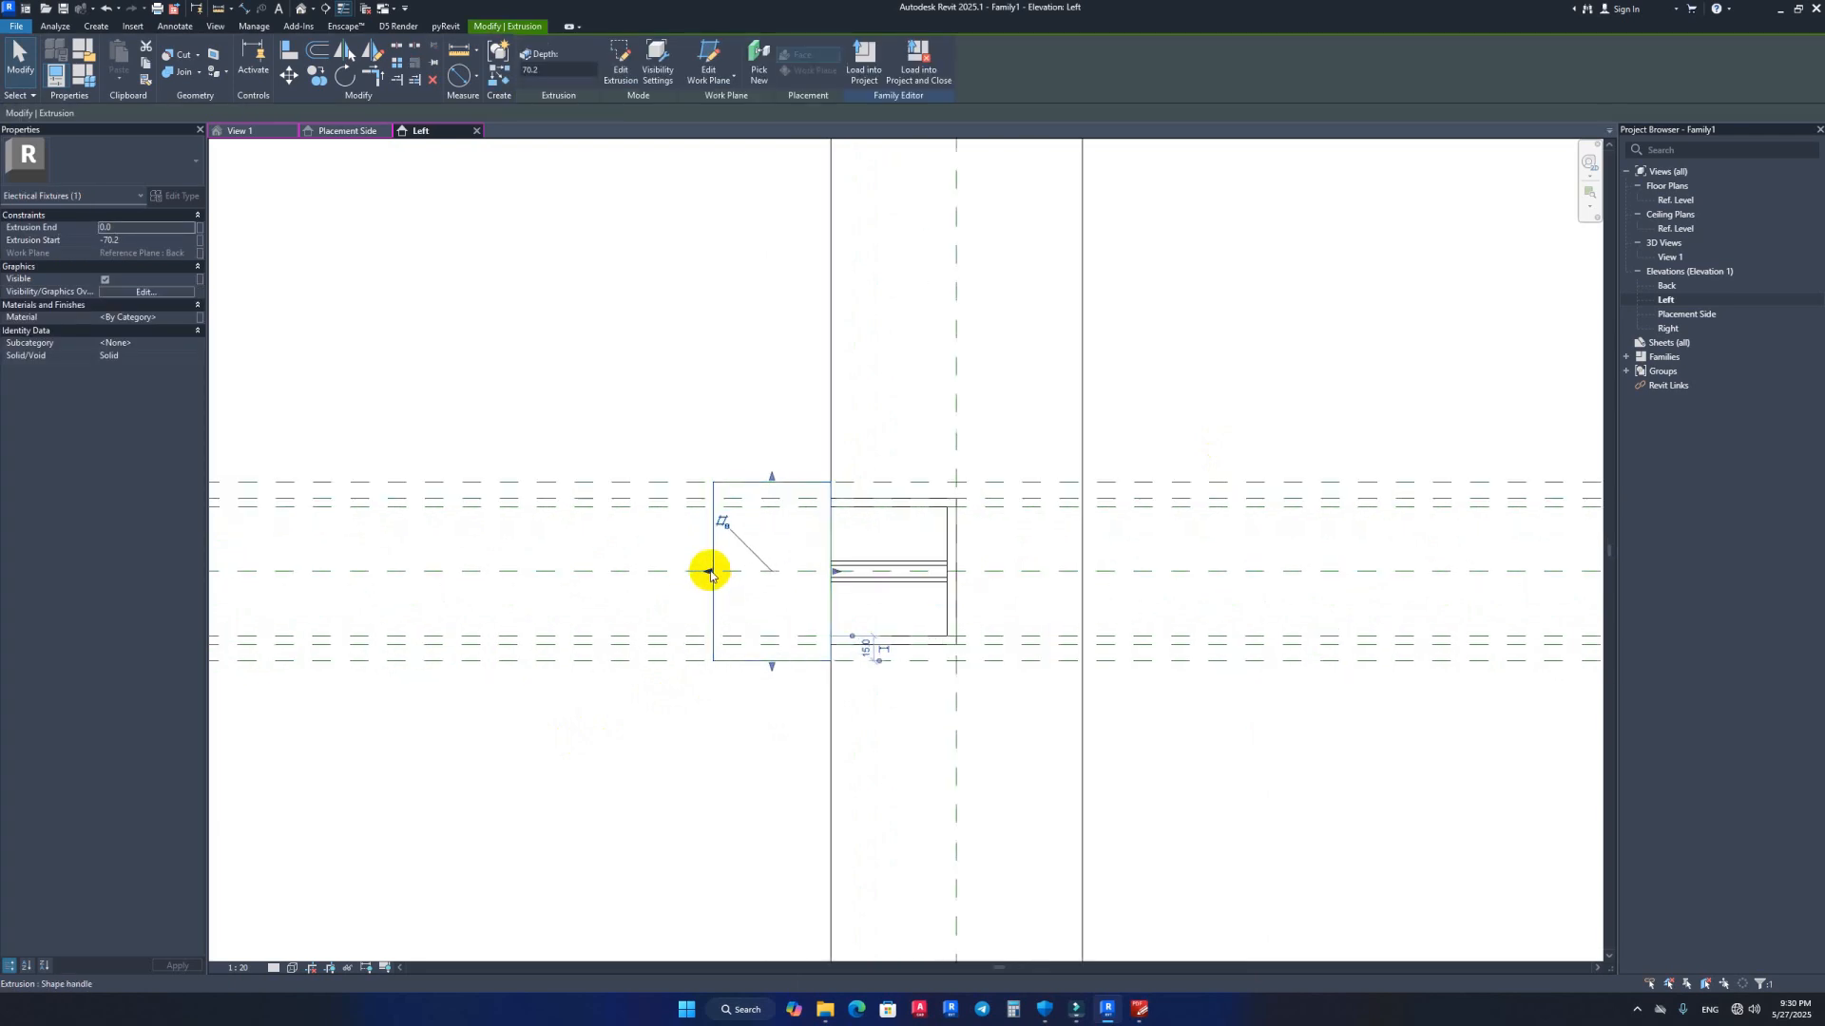
left_click(715, 571)
left_click_drag(801, 575, 803, 572)
left_click(766, 360)
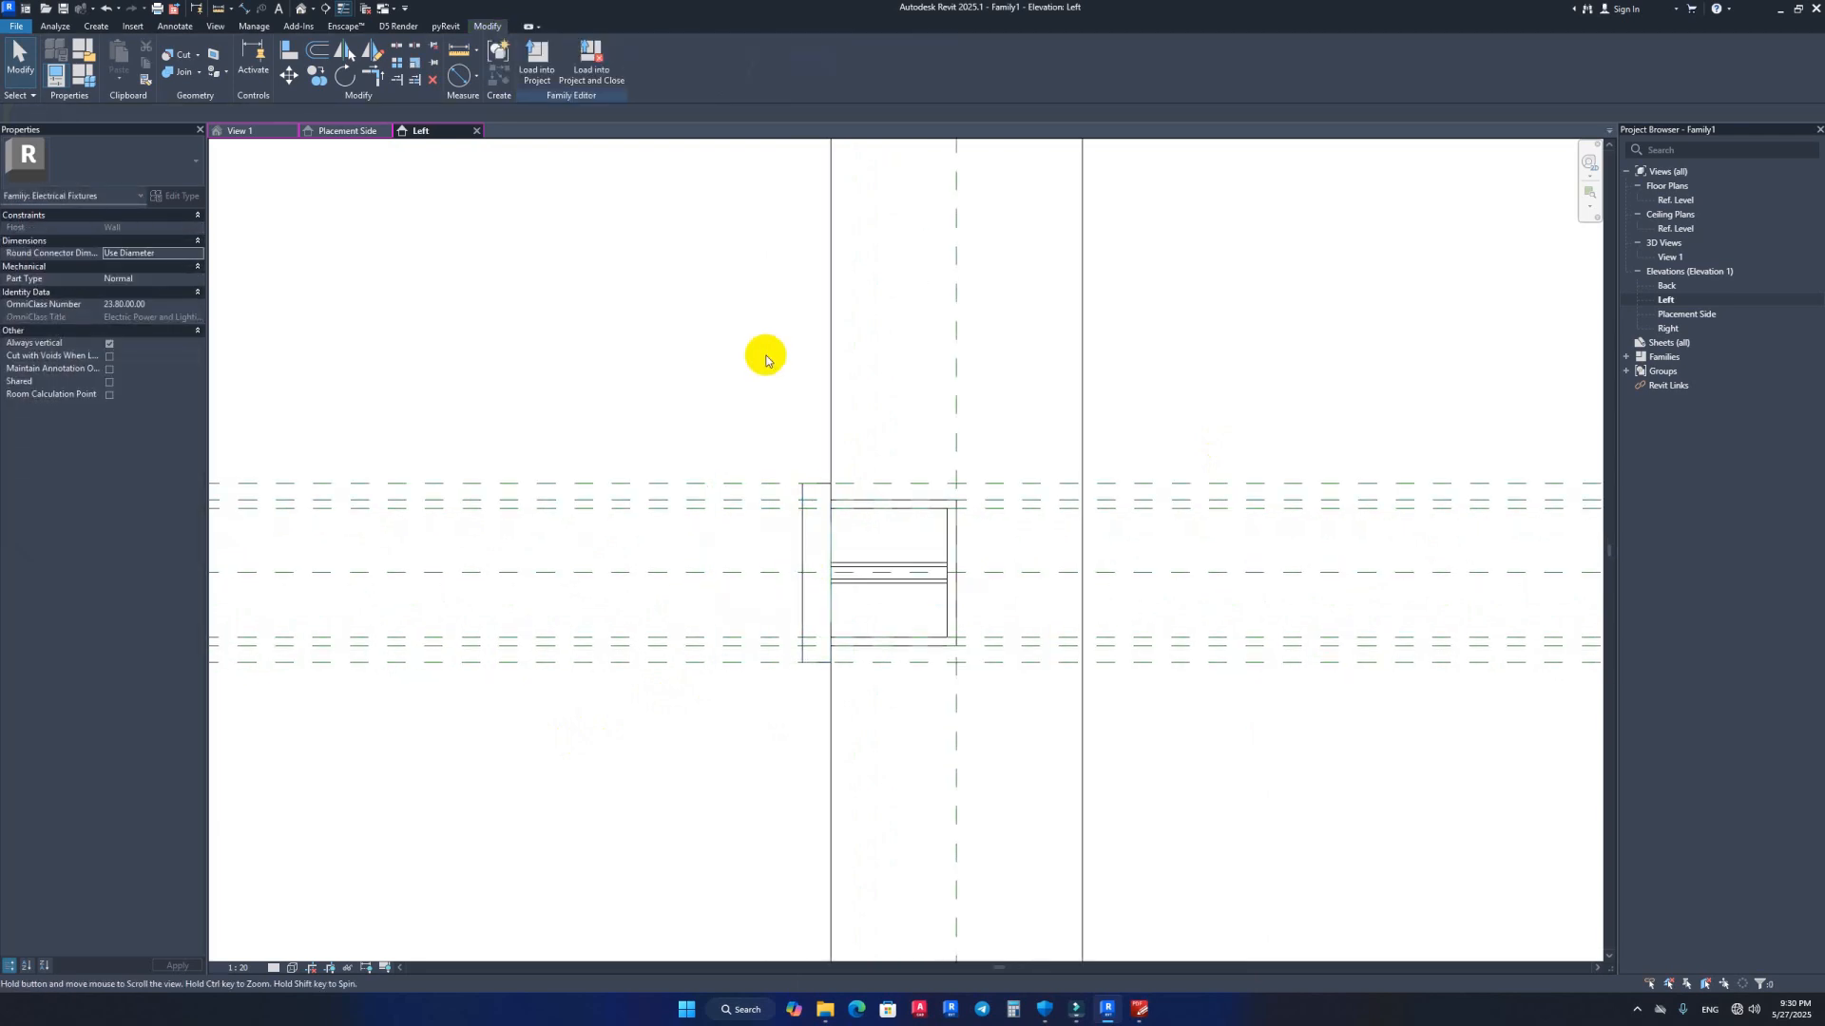
Step: Place a trial aligned dimension between the wall's centre reference plane and the plate's front face, and delete it
key("i")
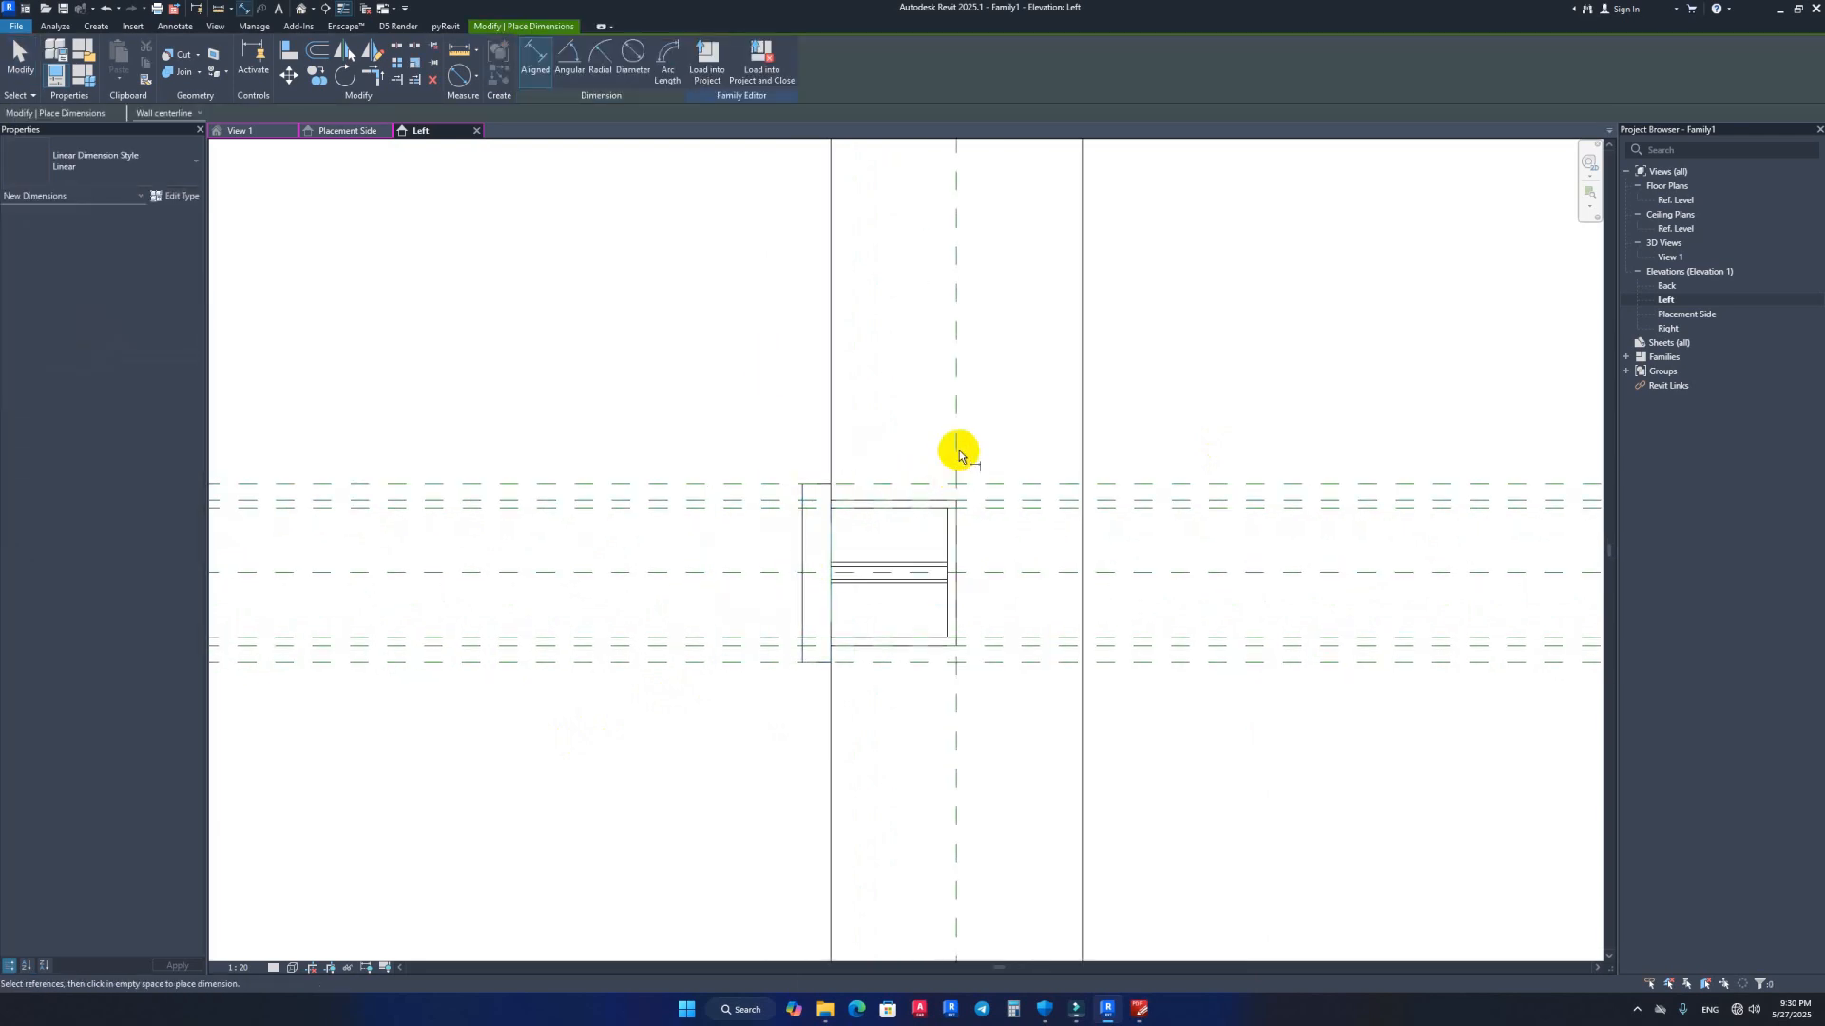
left_click(798, 549)
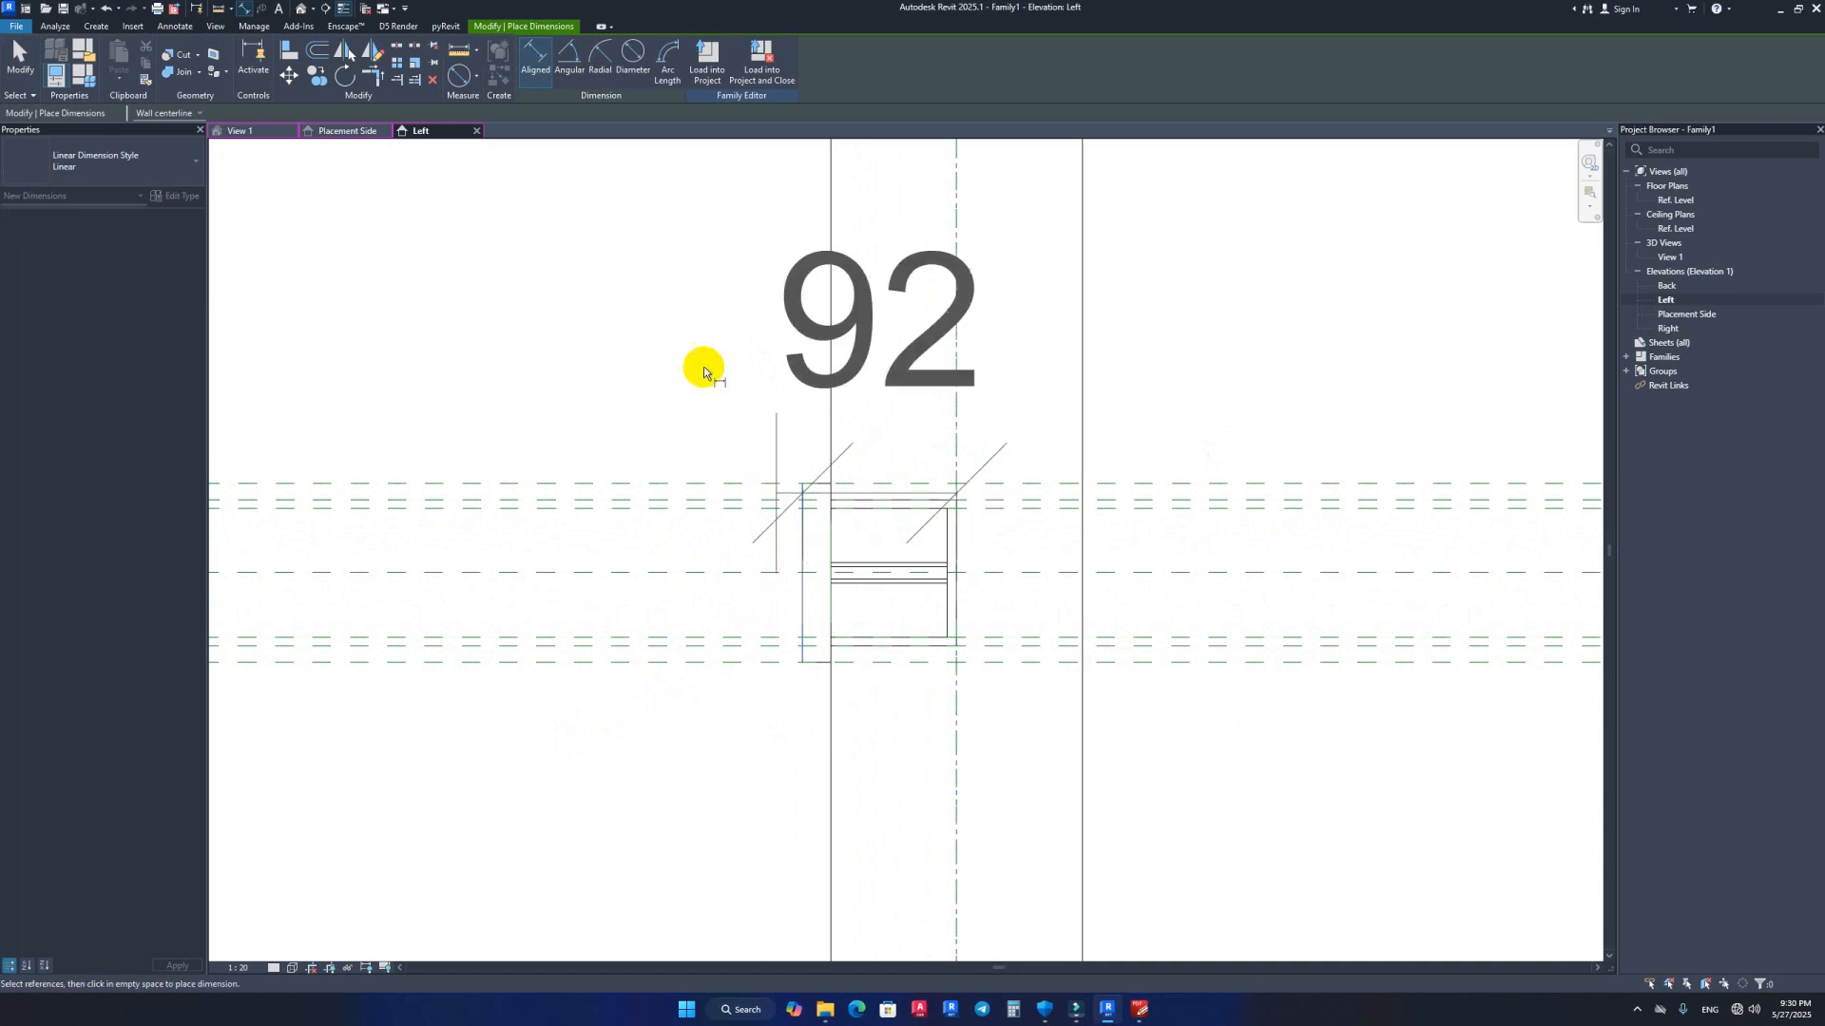
left_click(654, 309)
key("Escape")
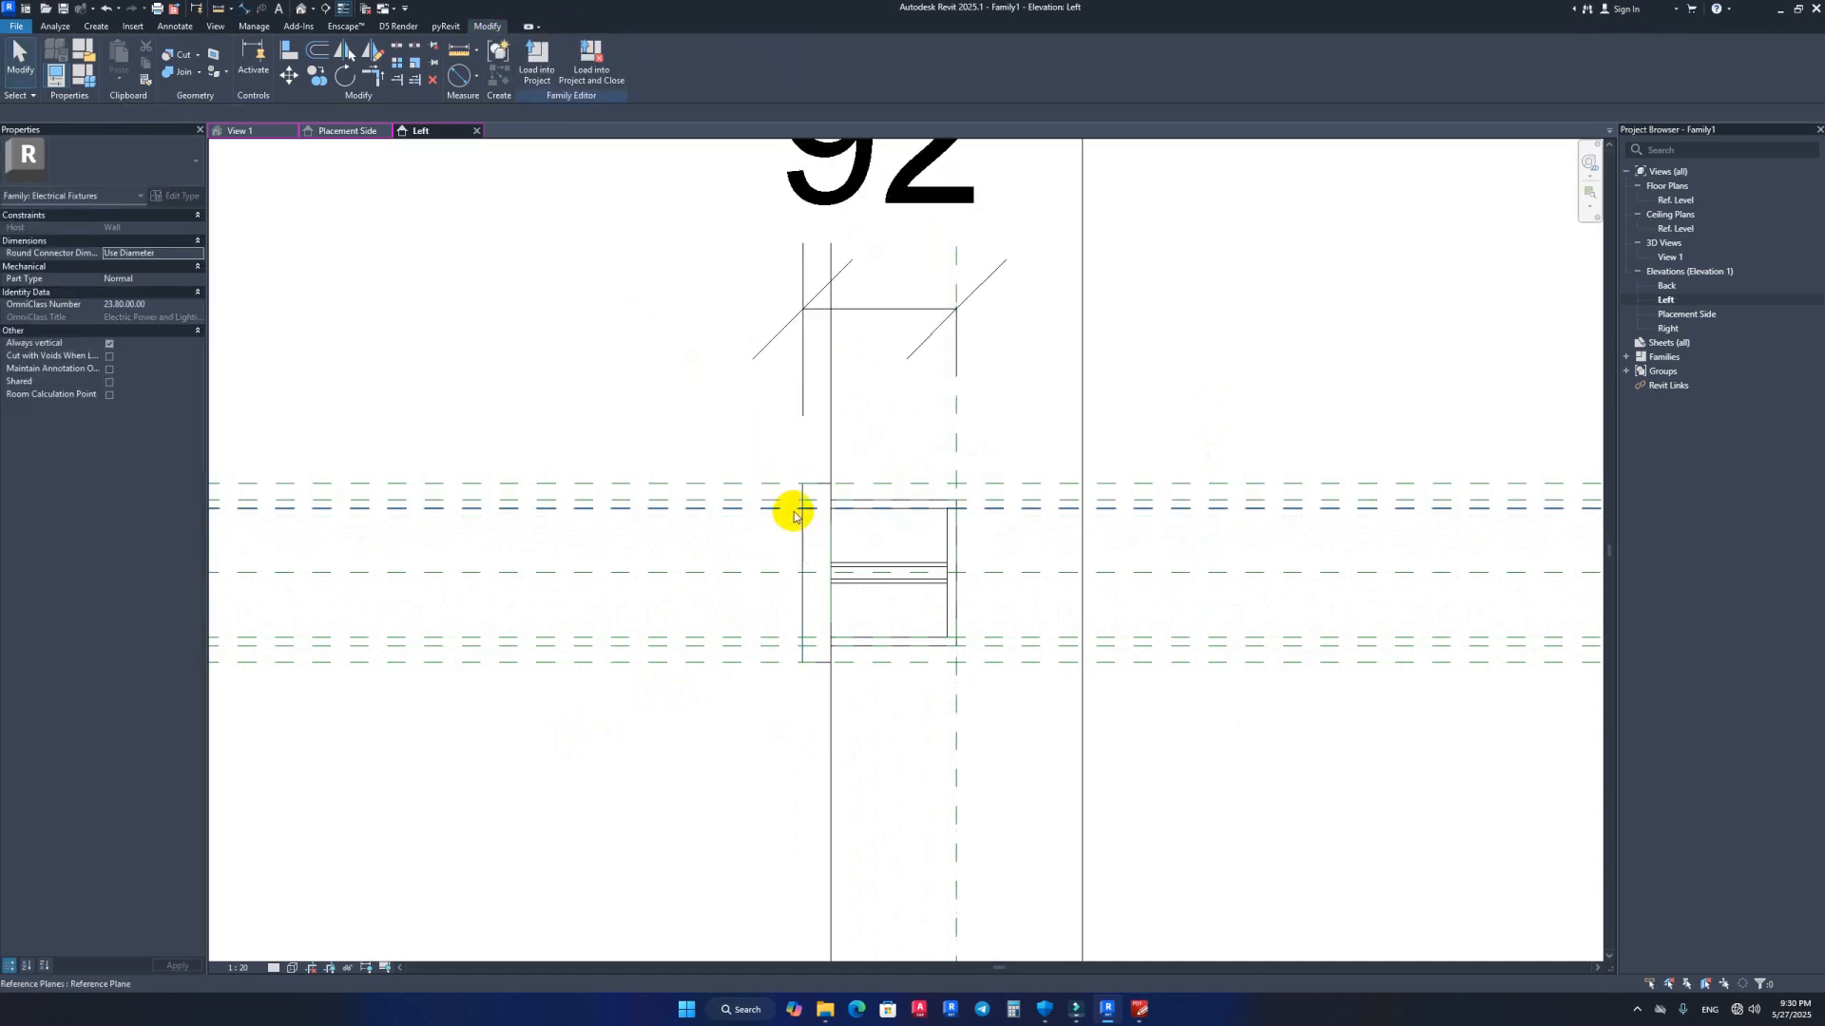
left_click(802, 387)
key("Delete")
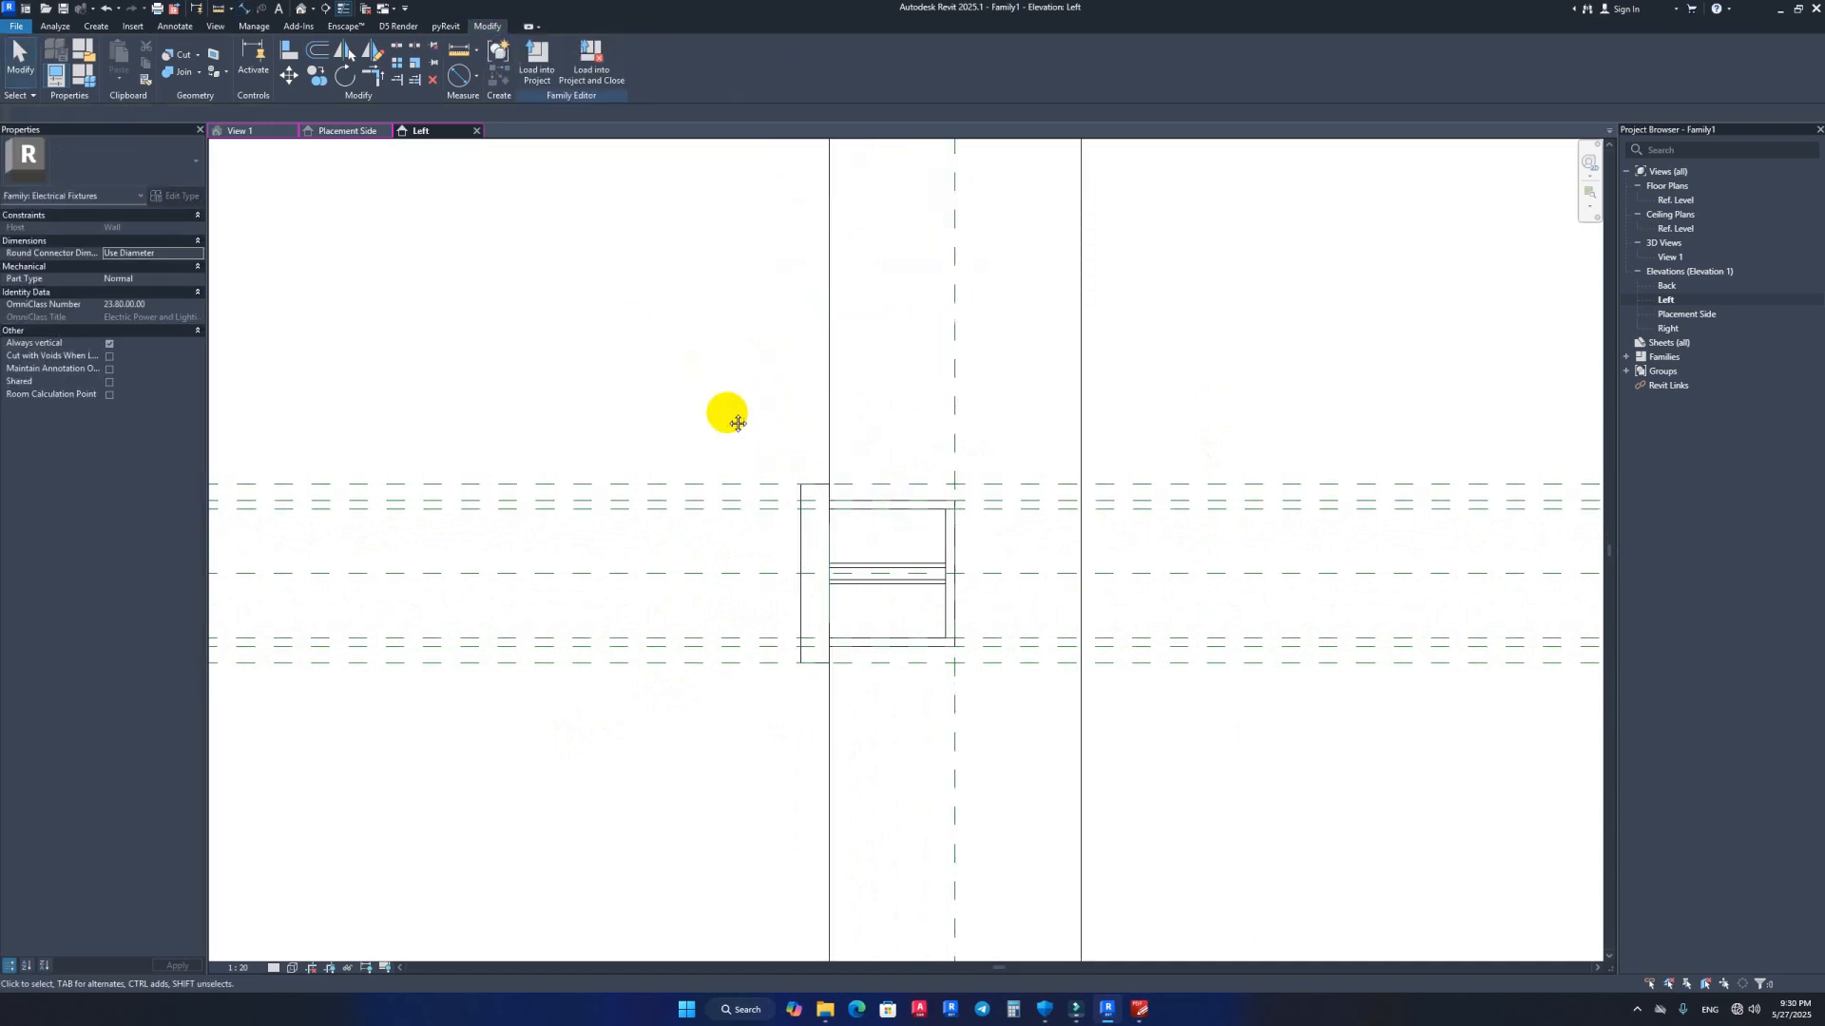
Step: Draw a vertical reference plane just in front of the plate, about 99 from the wall's centre reference plane
left_click(775, 574)
key("r")
key("p")
scroll(771, 574, "down", 2)
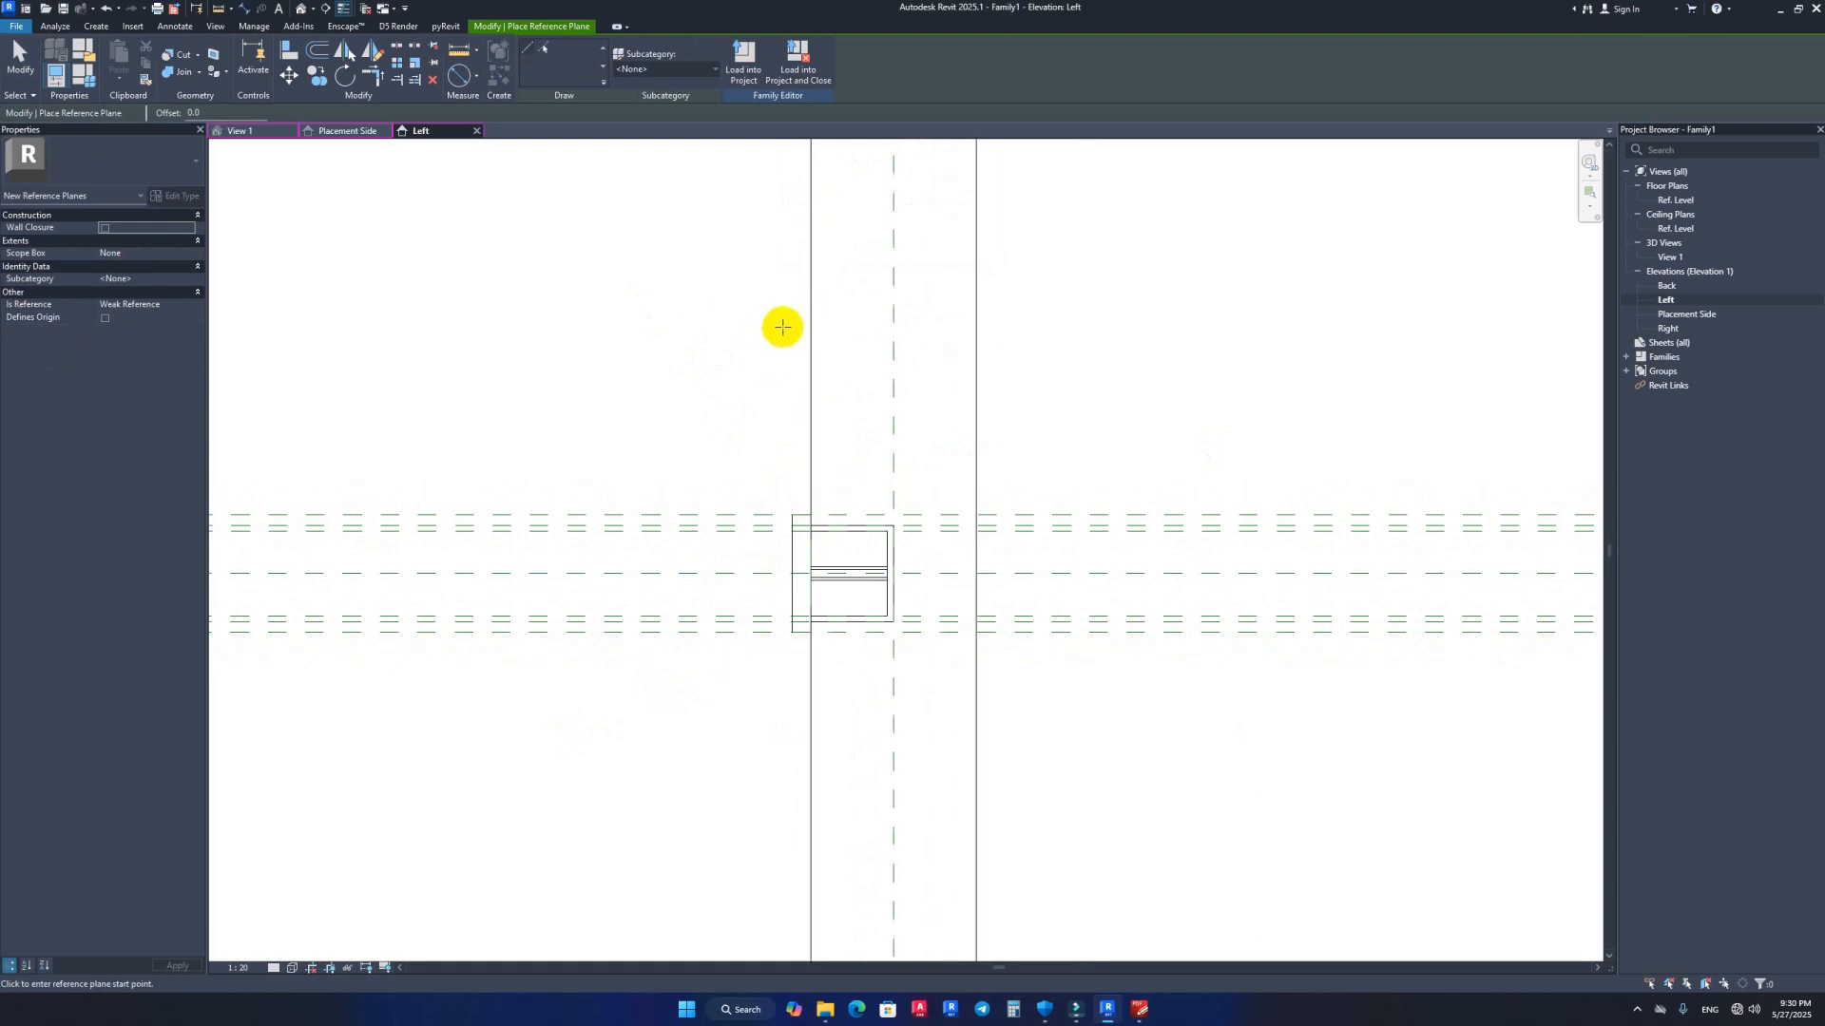
left_click(784, 323)
left_click(786, 826)
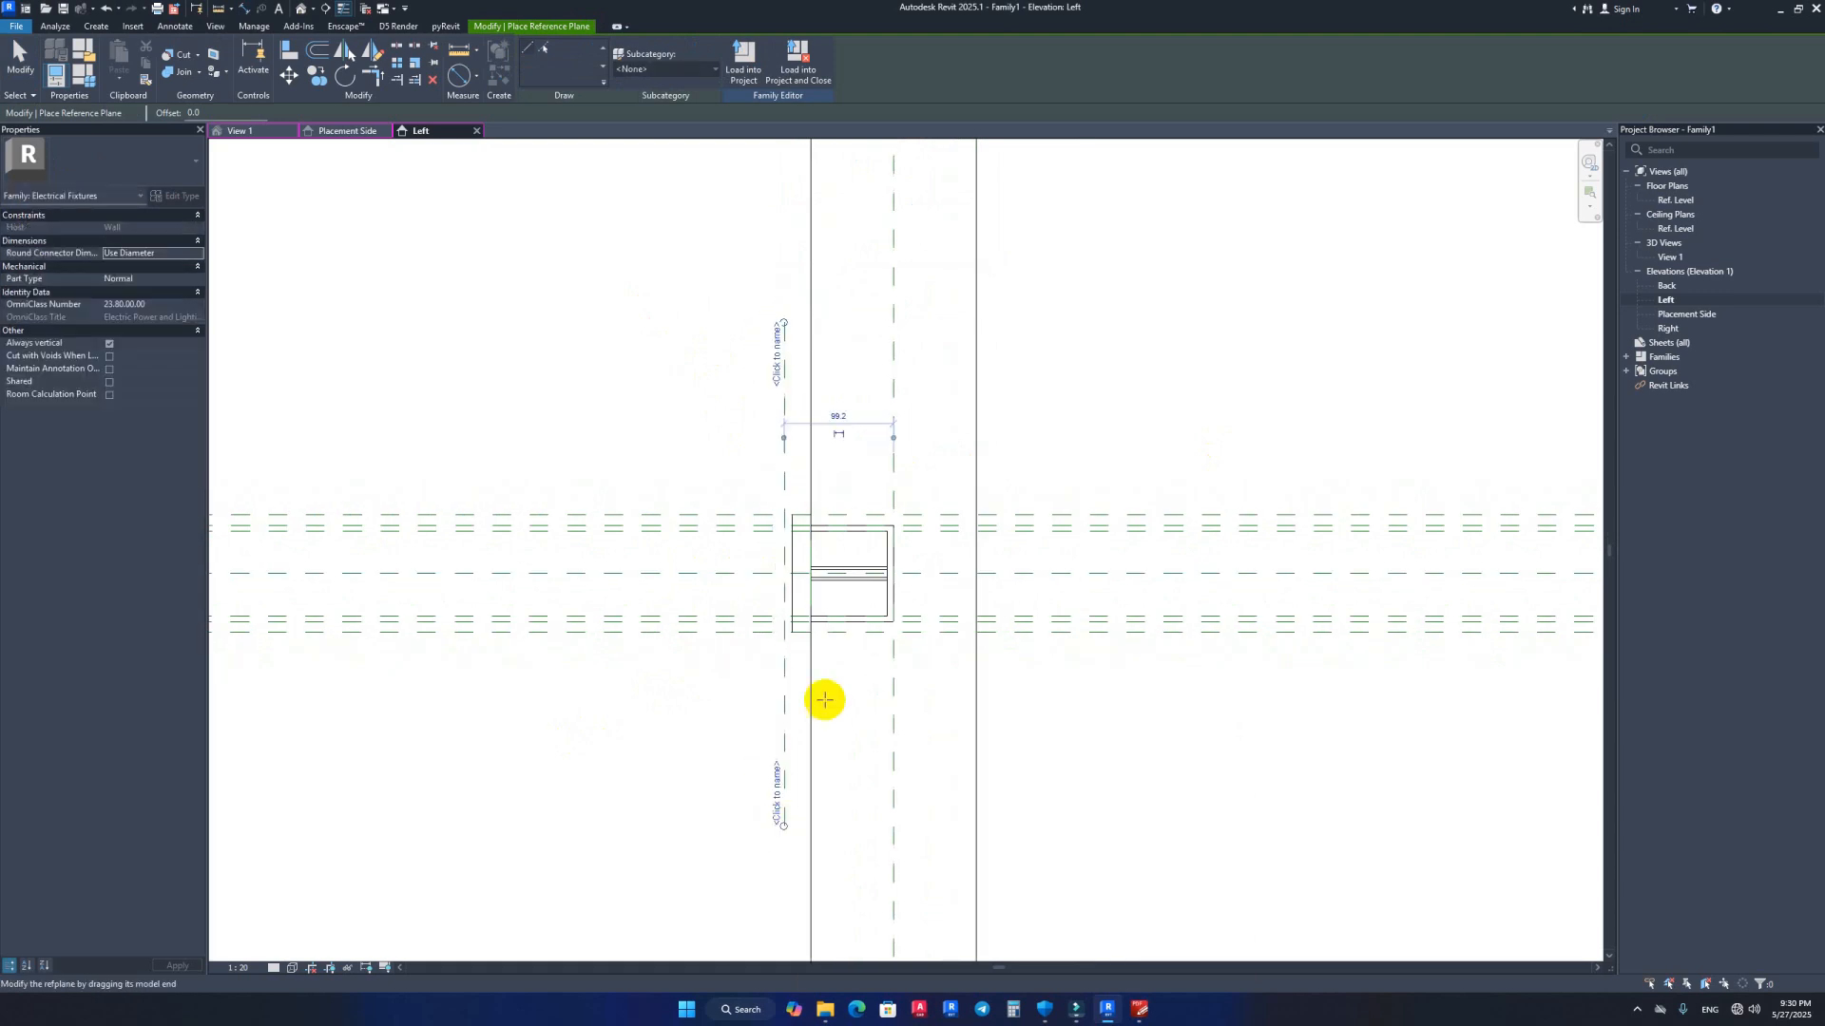
scroll(816, 473, "up", 1)
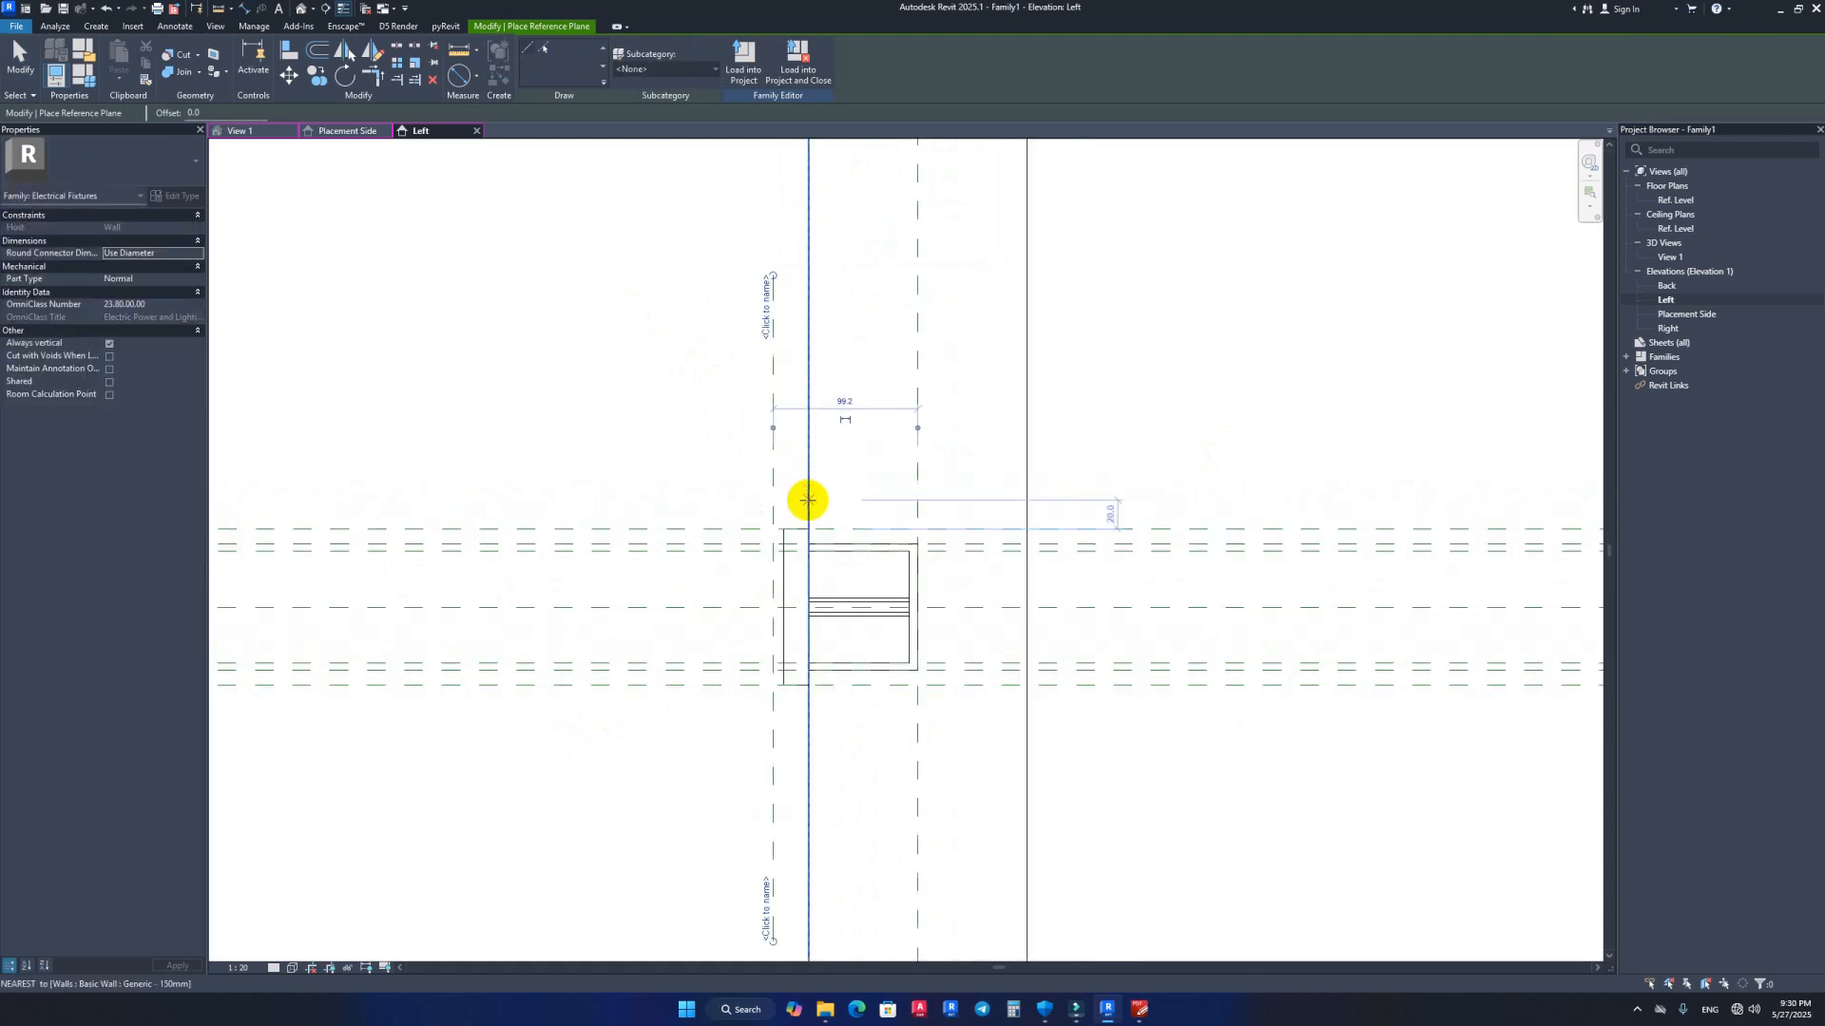
key("Escape")
key("Escape")
Step: Place an aligned dimension above the plate between the new vertical reference plane and the wall's centre reference plane
key("space")
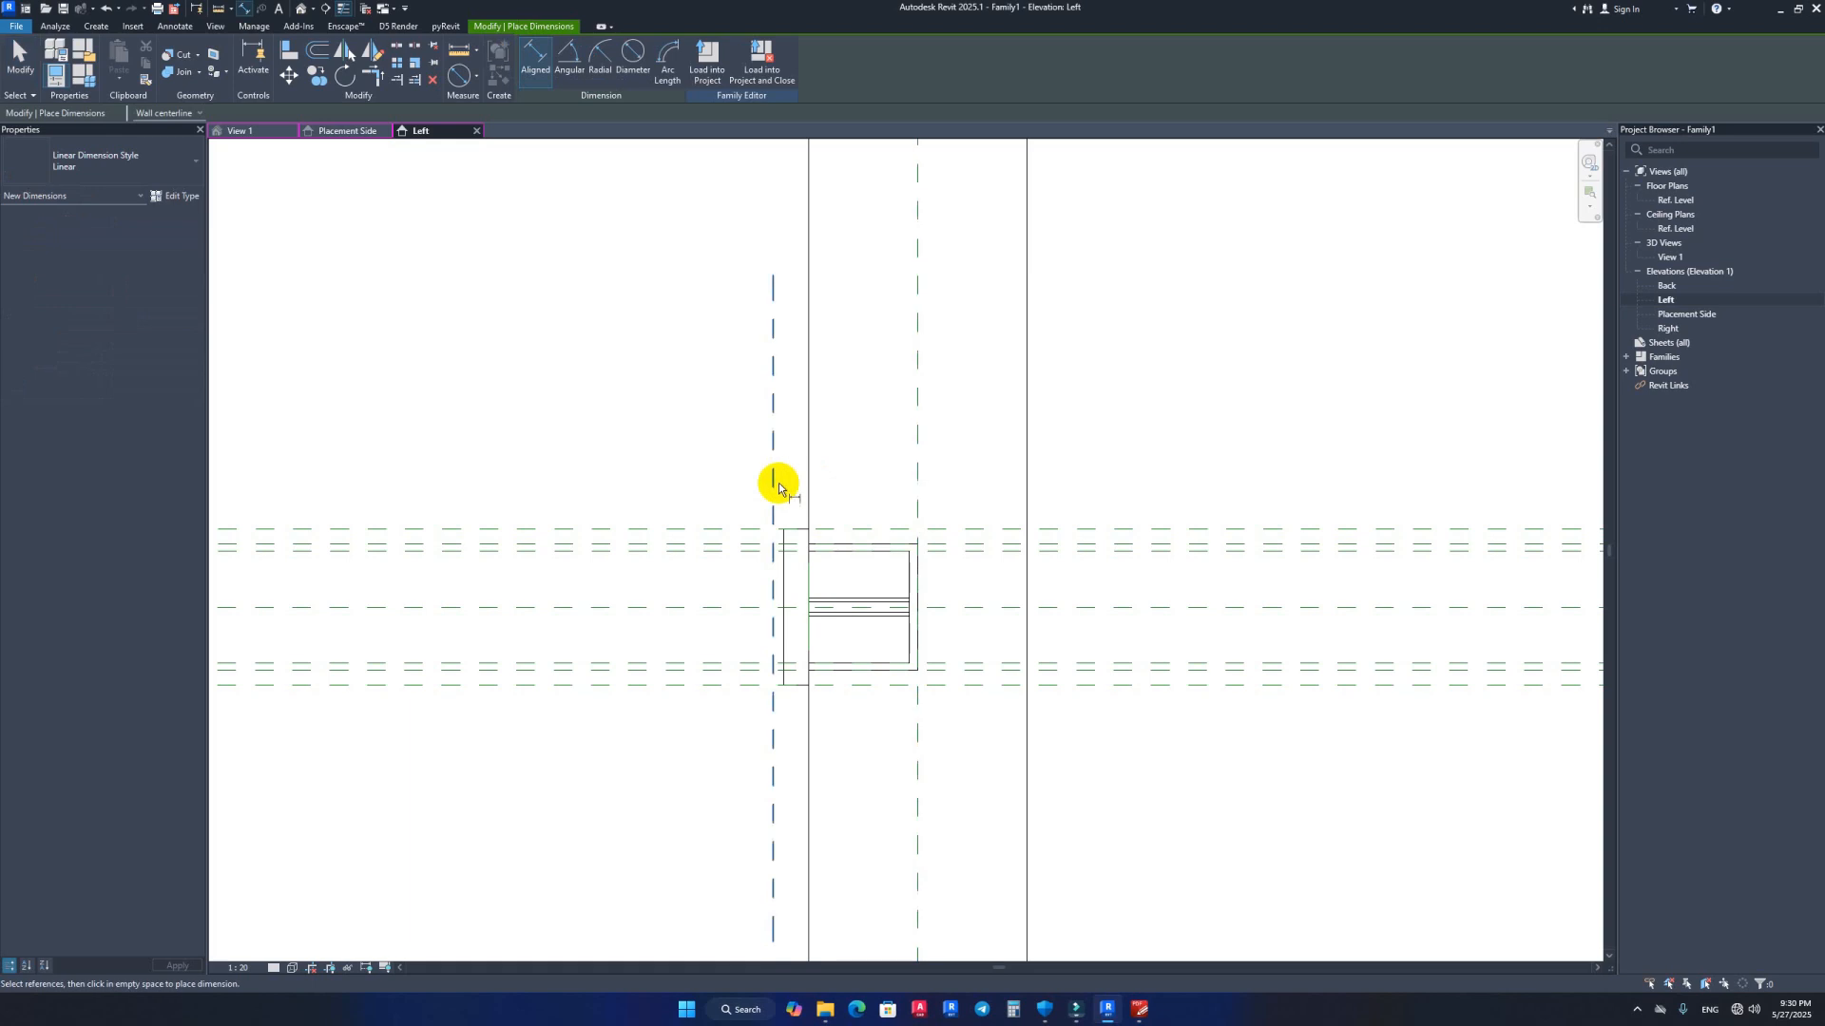
left_click(775, 483)
left_click(914, 468)
scroll(902, 453, "down", 1)
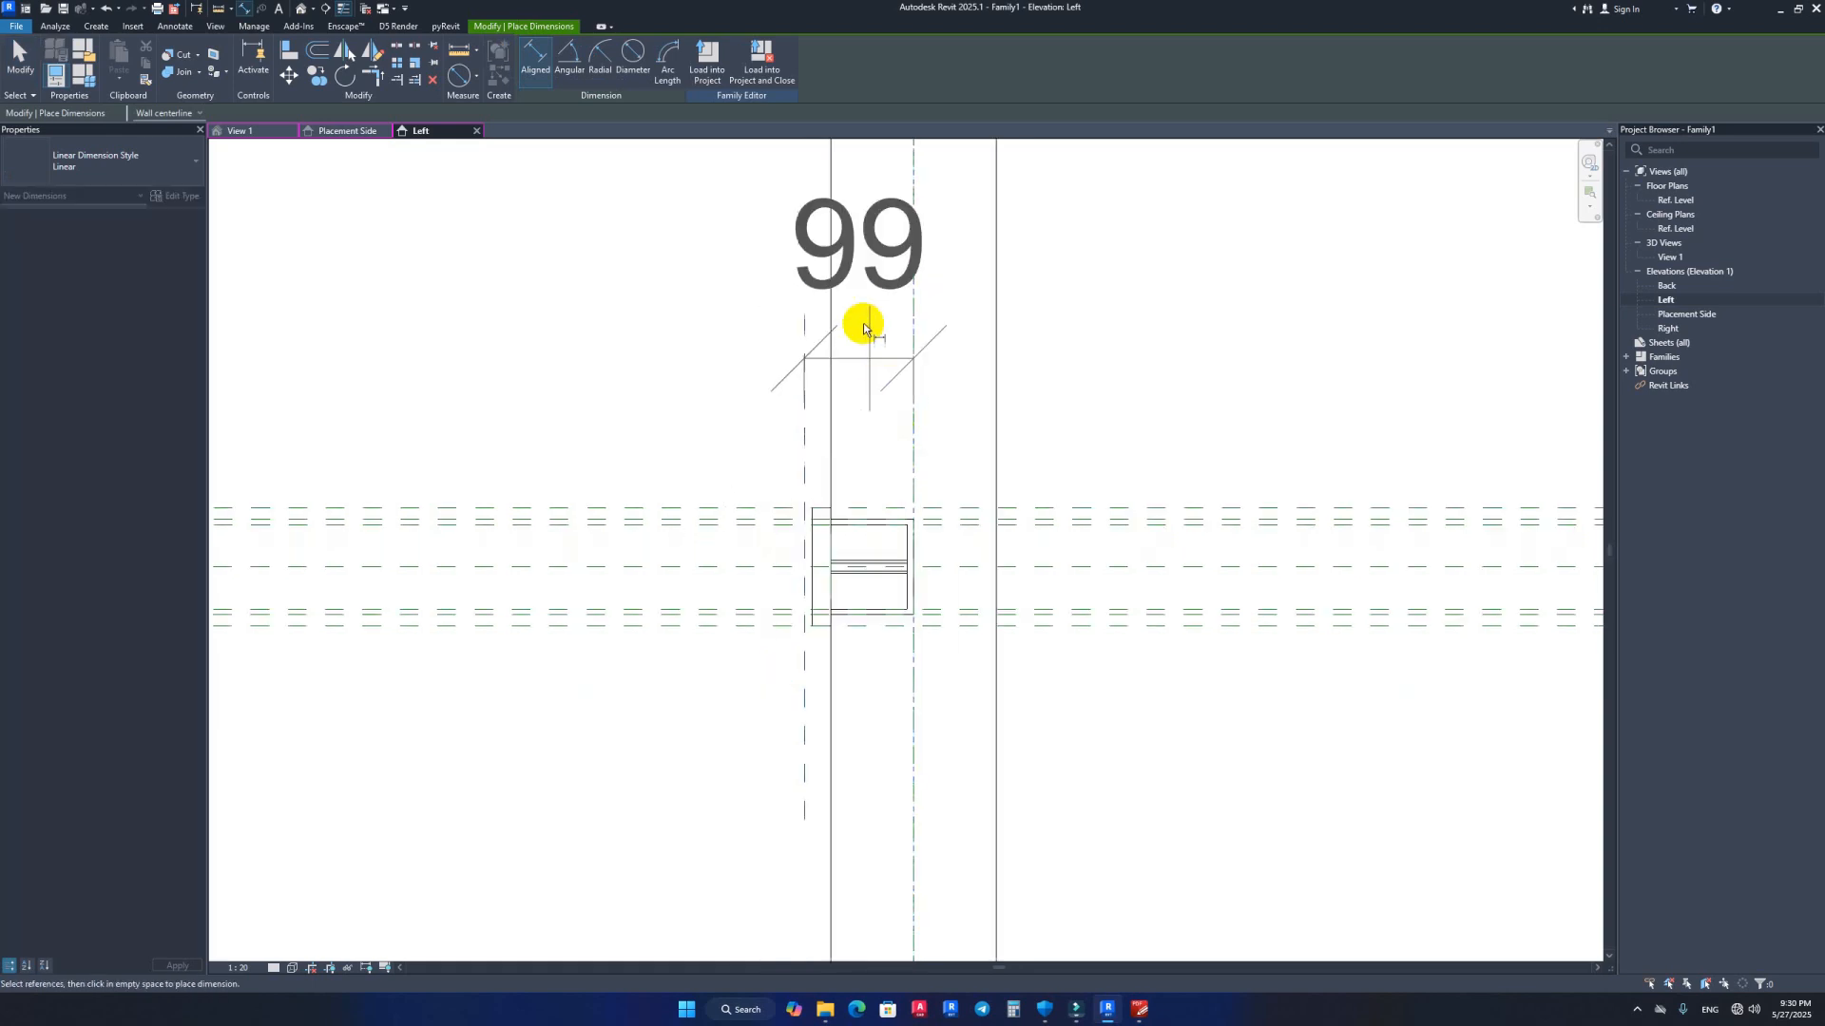
left_click(875, 277)
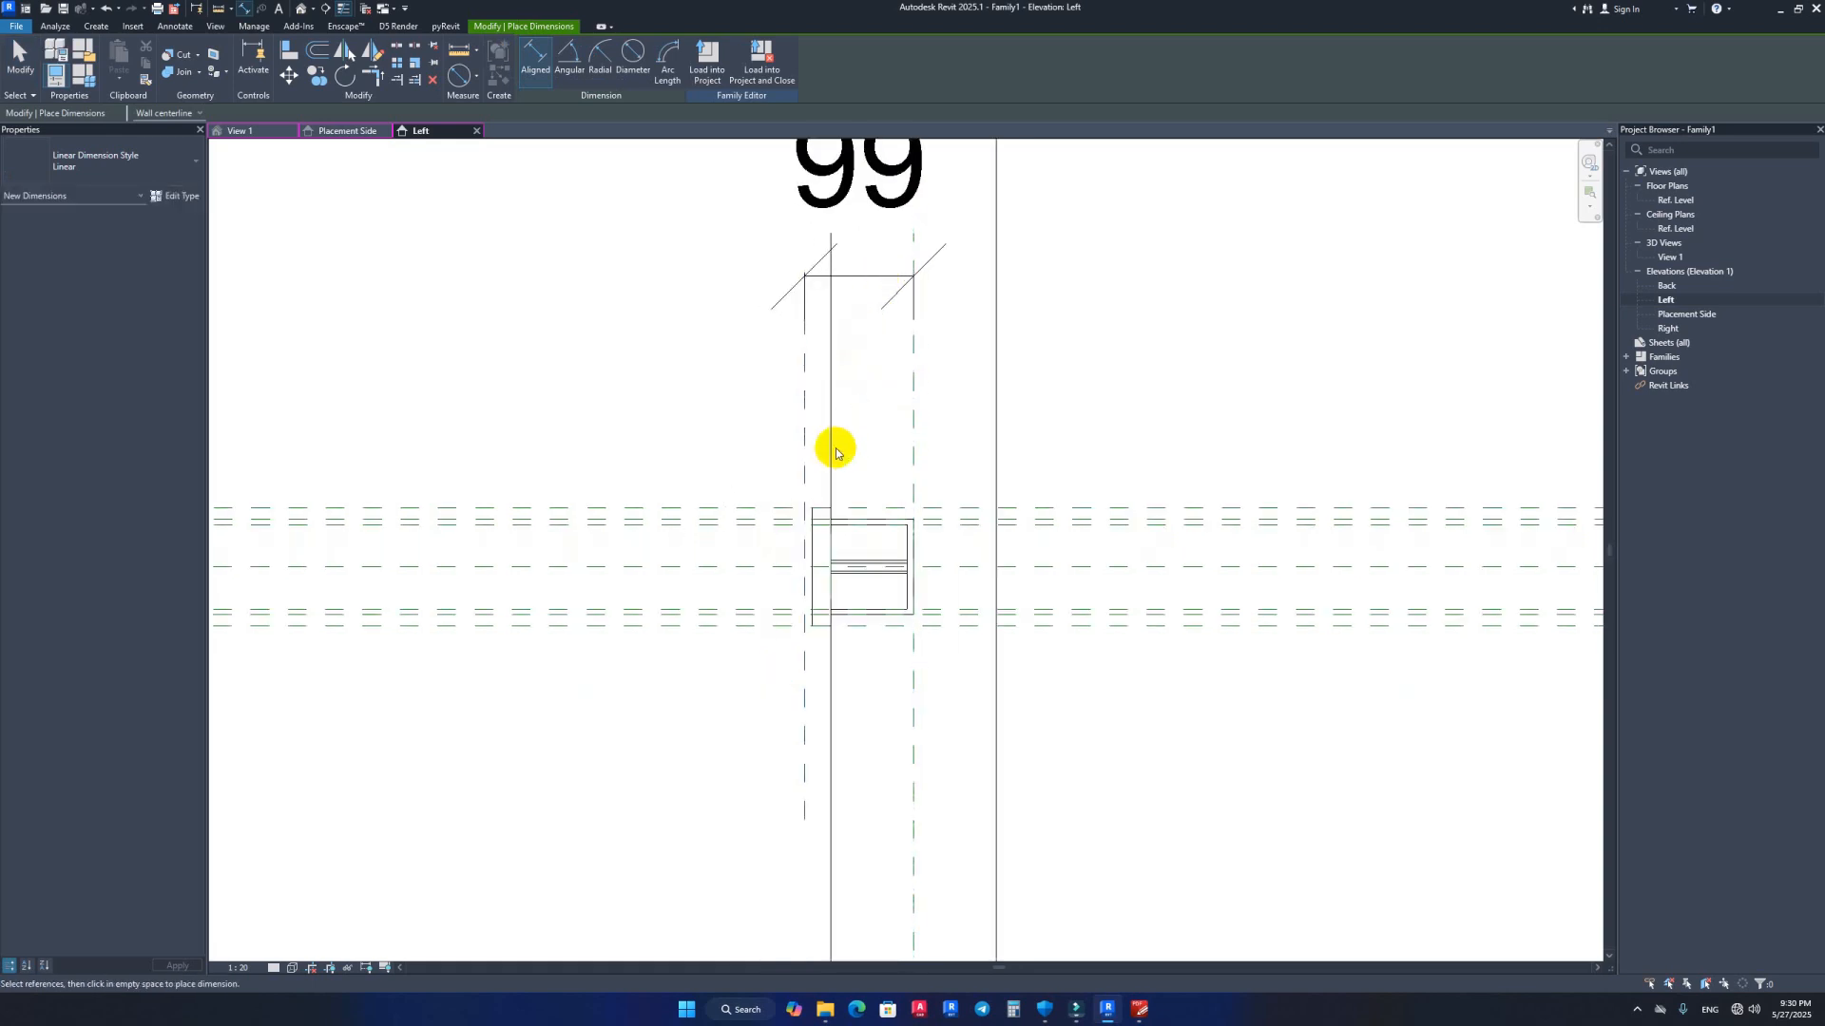
Step: Place an aligned dimension below the wall box between the wall face and the new vertical reference plane in front of the plate
key("Escape")
key("Escape")
middle_click_drag(871, 396, 837, 521)
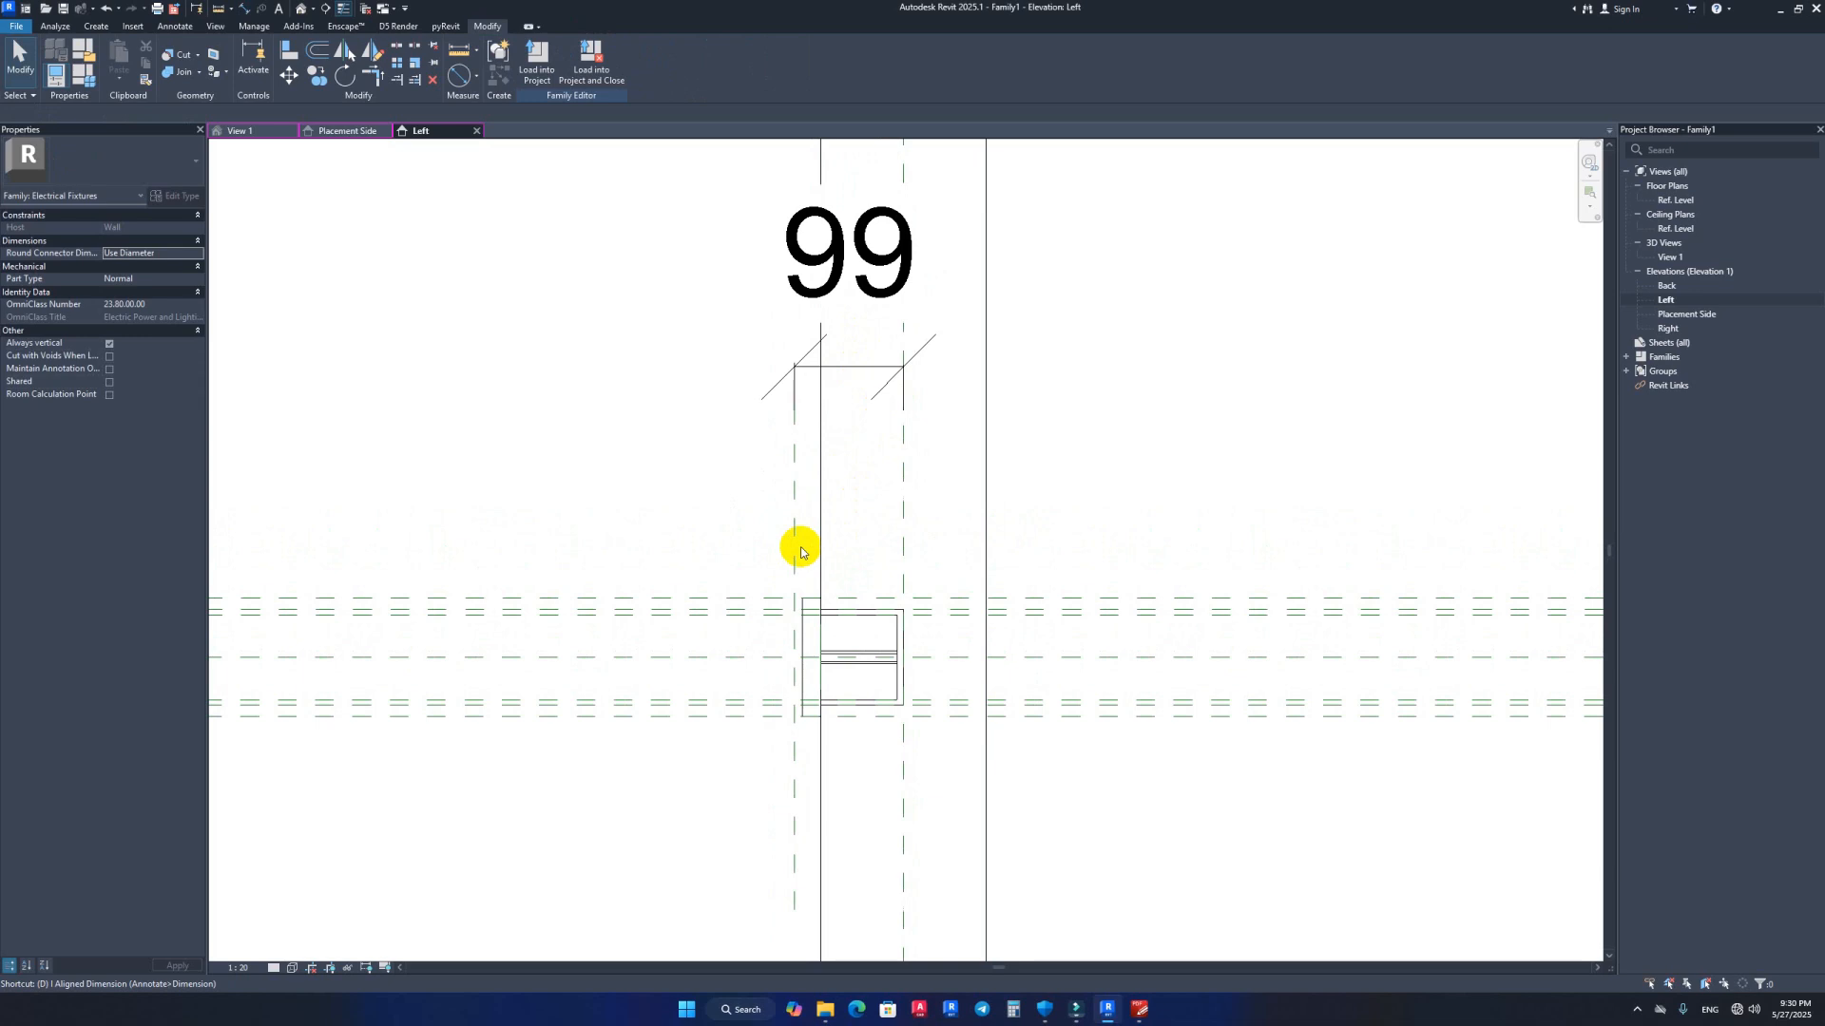
key("space")
left_click(819, 530)
left_click(787, 529)
scroll(774, 561, "down", 1)
scroll(777, 521, "down", 1)
left_click(583, 761)
key("Escape")
key("Escape")
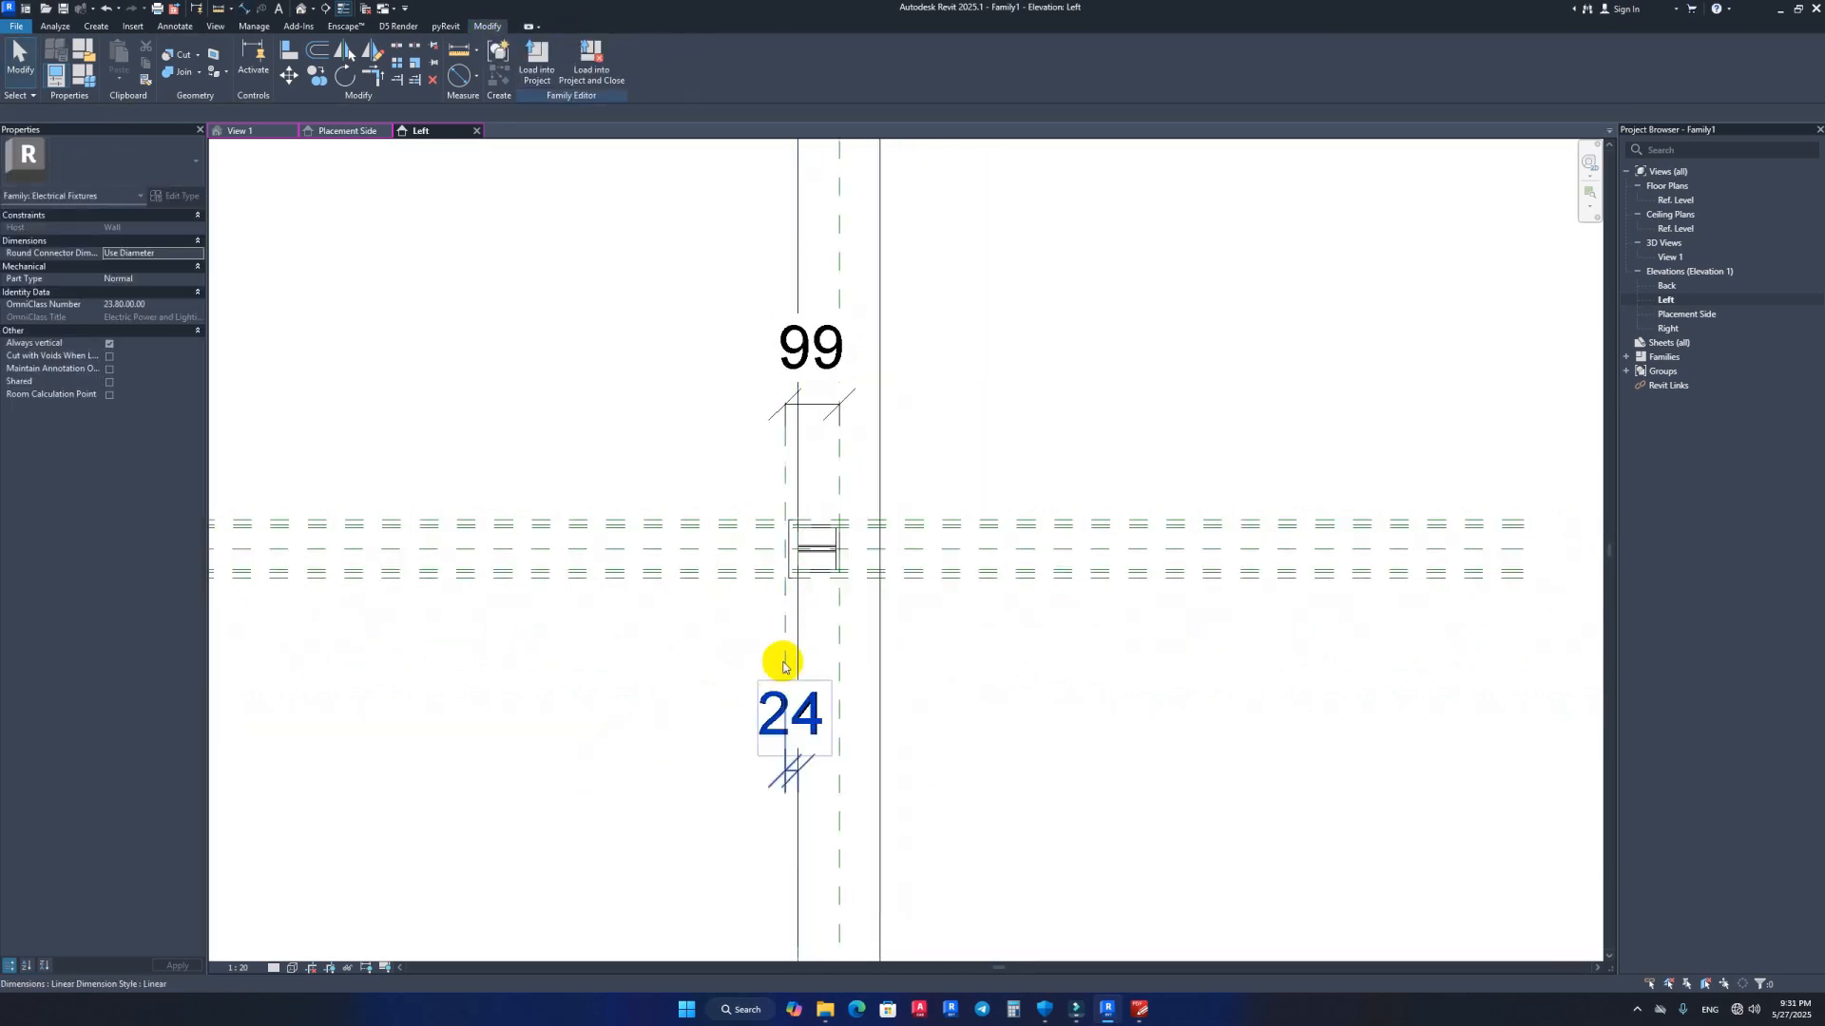
Step: Set the distance from the wall face to the vertical reference plane in front of the plate to 10
left_click(784, 668)
left_click(782, 739)
type("24.2")
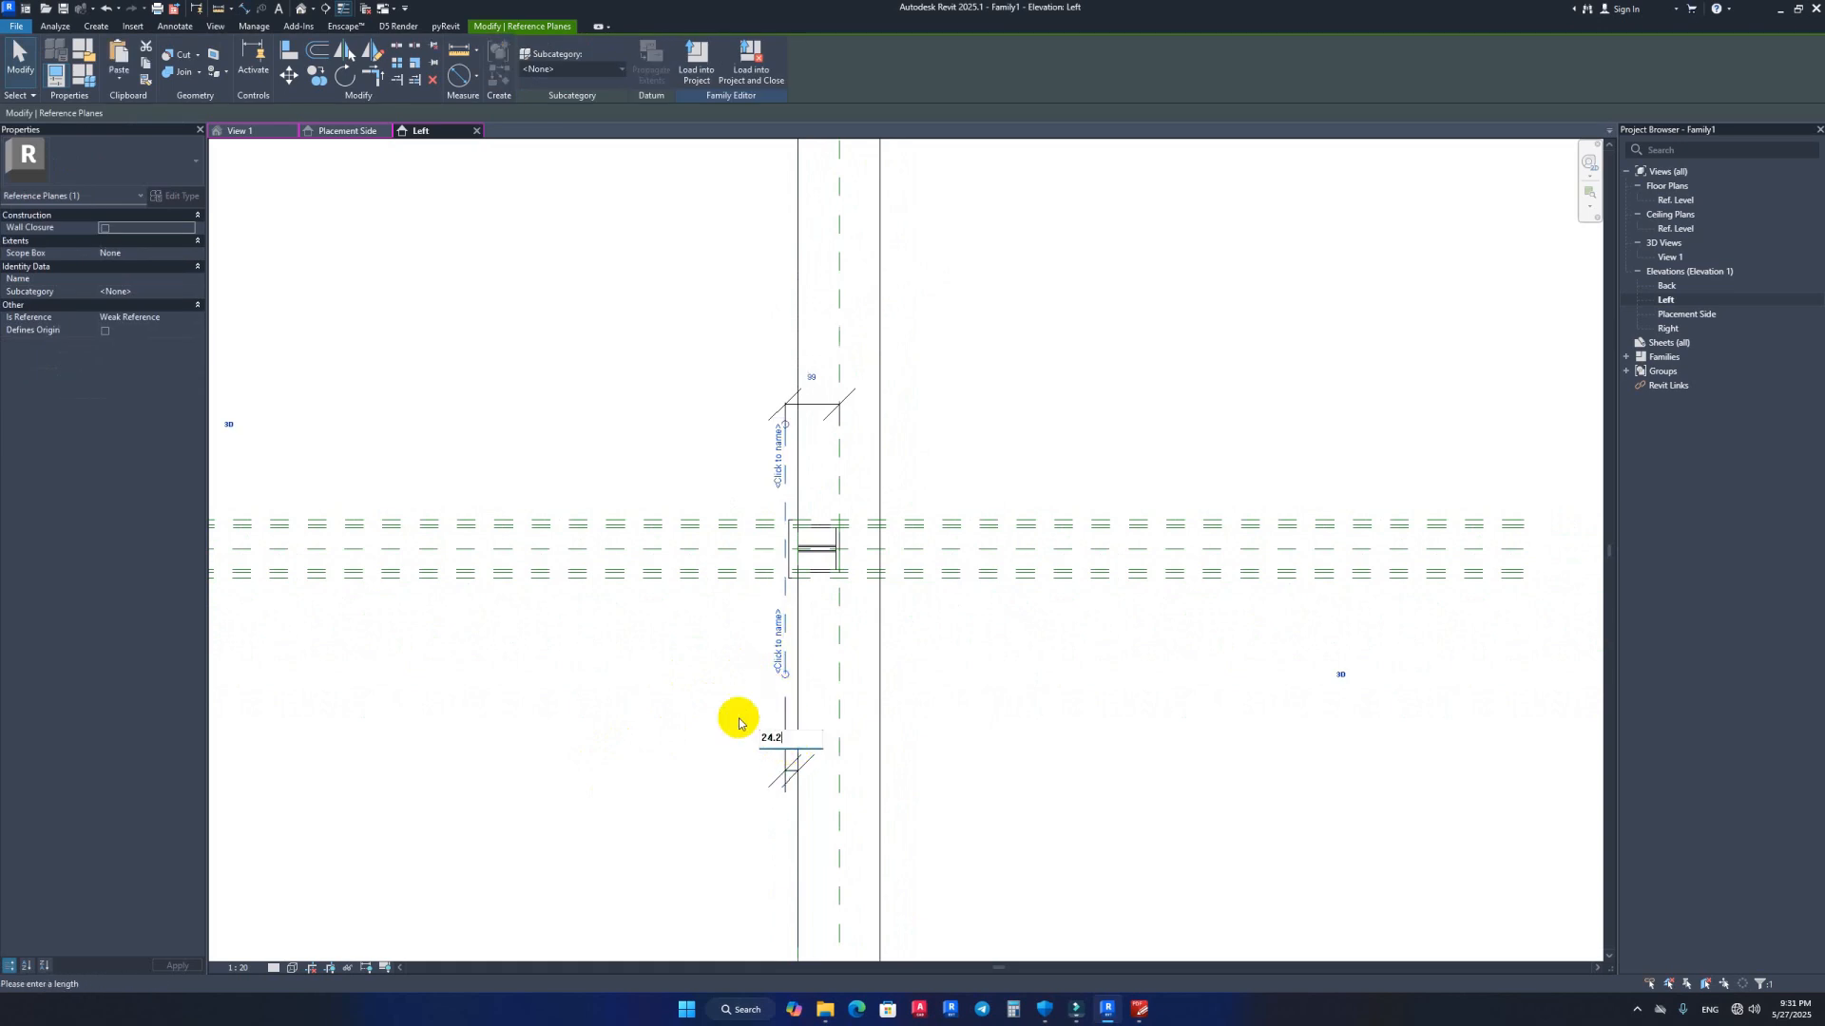
type("10")
key("Return")
Step: Bring the cover plate's front face onto the vertical reference plane and lock it there
left_click(1015, 664)
scroll(776, 512, "up", 2)
scroll(804, 575, "up", 1)
left_click(806, 599)
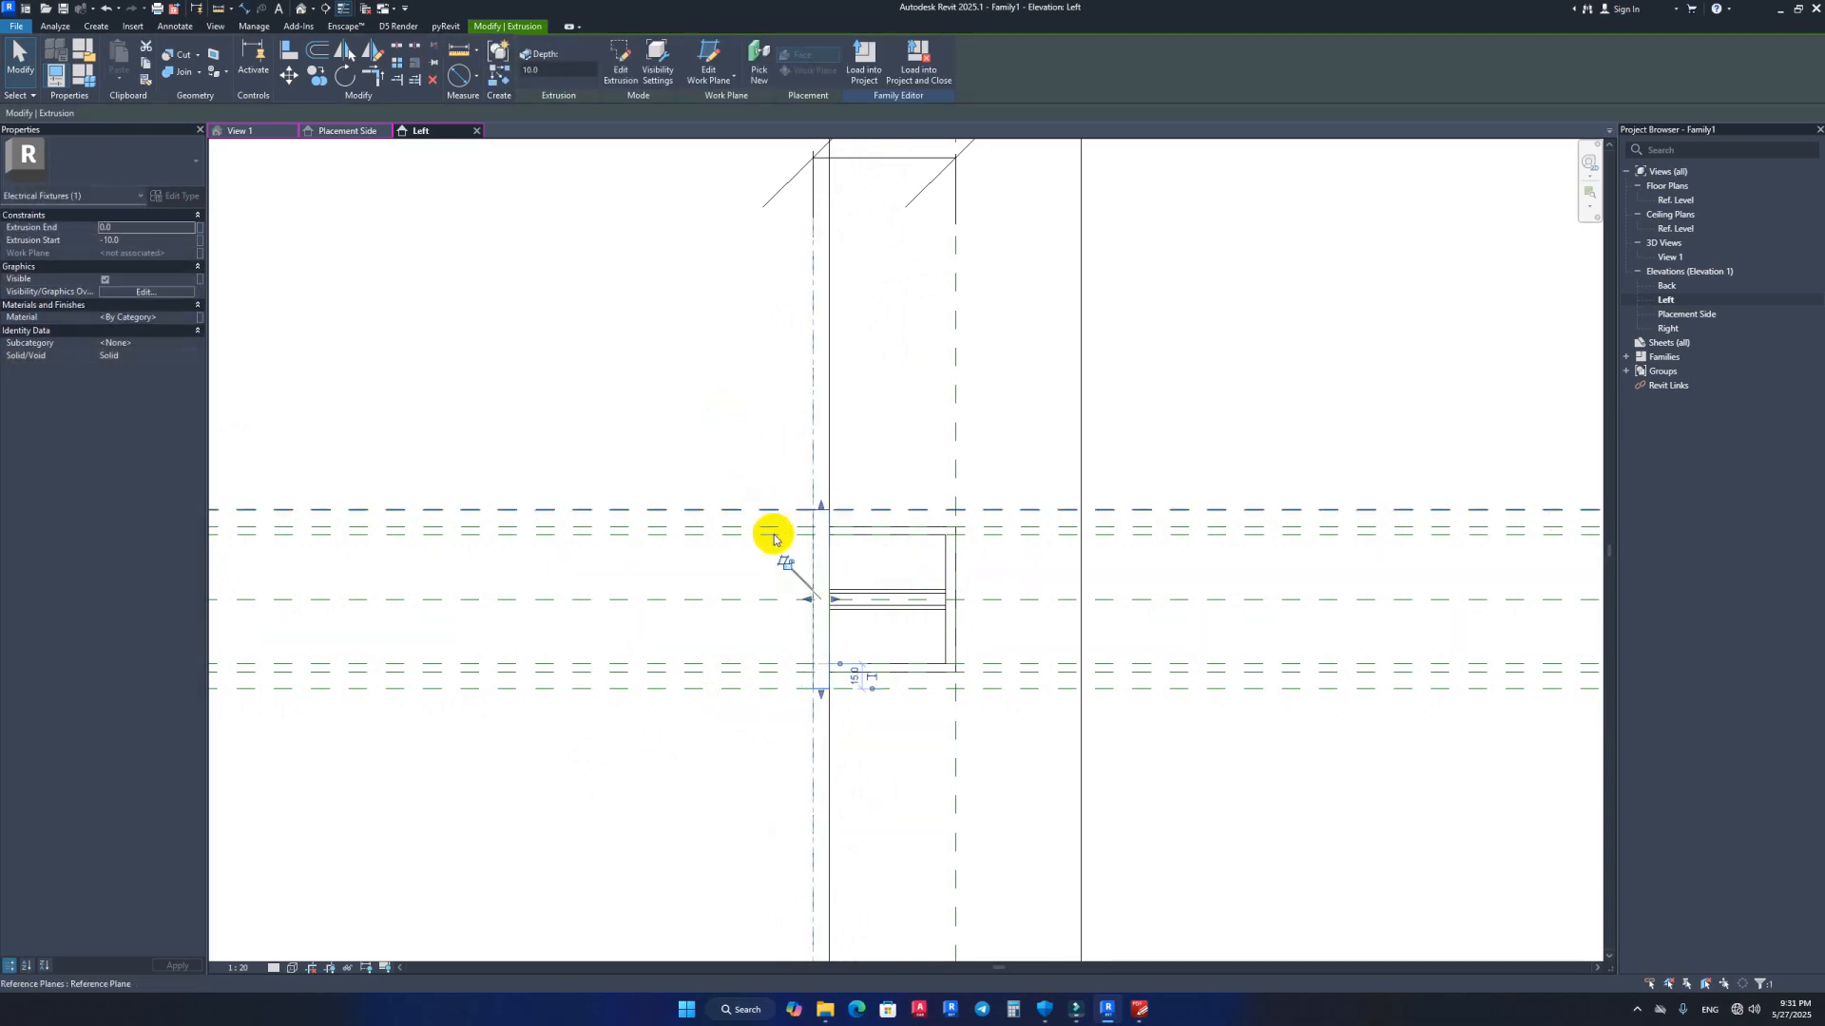
scroll(774, 540, "up", 3)
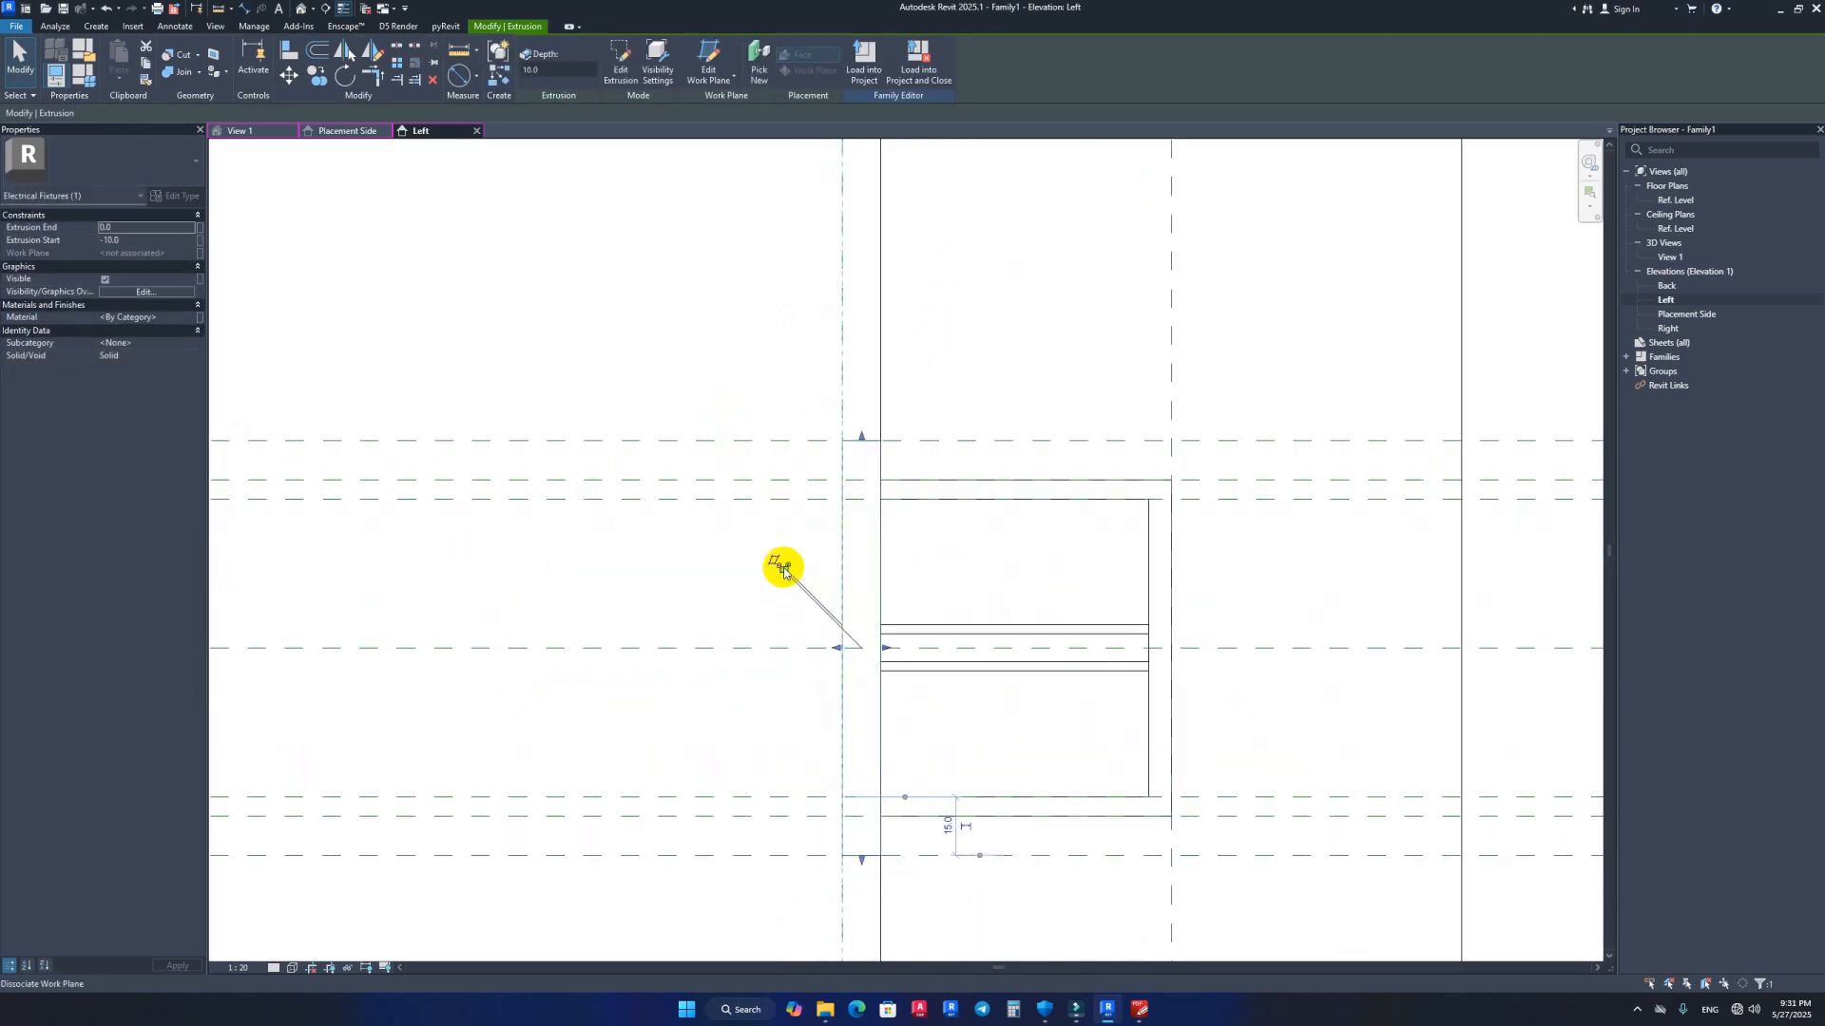
scroll(783, 568, "up", 3)
scroll(713, 497, "down", 1)
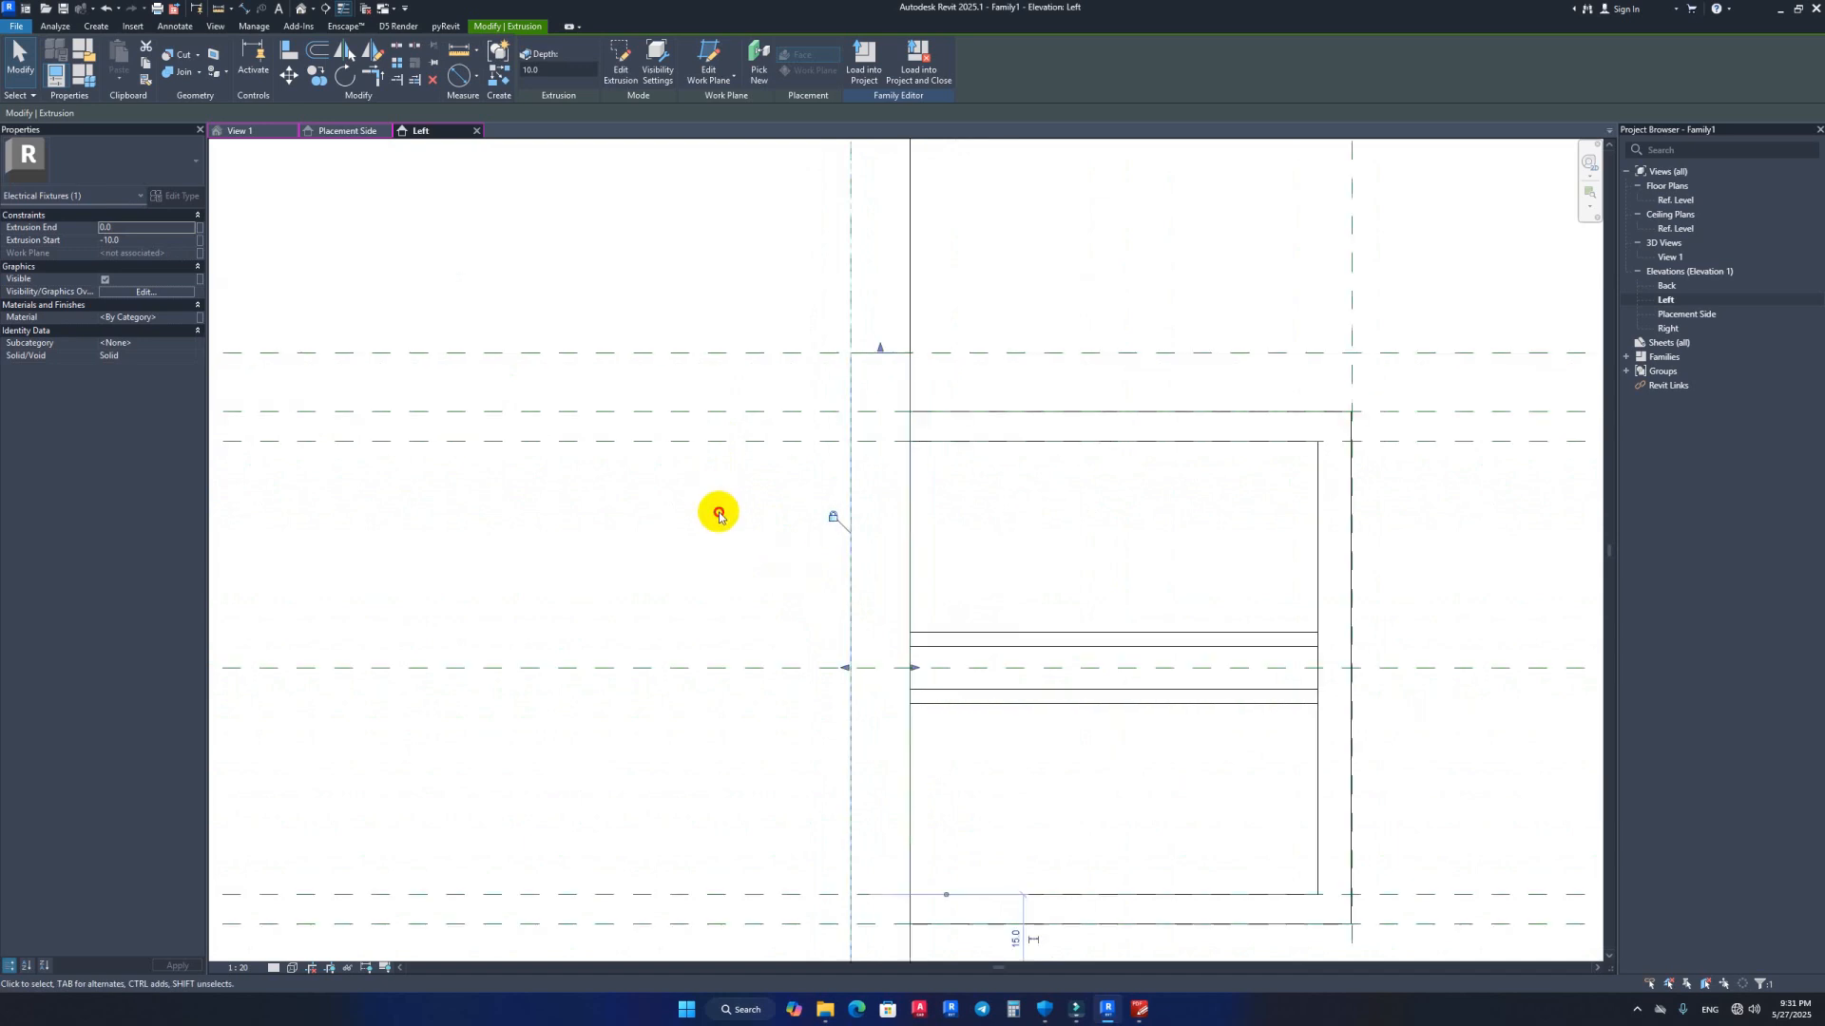
left_click(717, 521)
Step: Inspect the cover plate and wall box in the 3D view and in the Left elevation
left_click(245, 134)
middle_click_drag(741, 390, 390, 163, "shift")
left_click(421, 130)
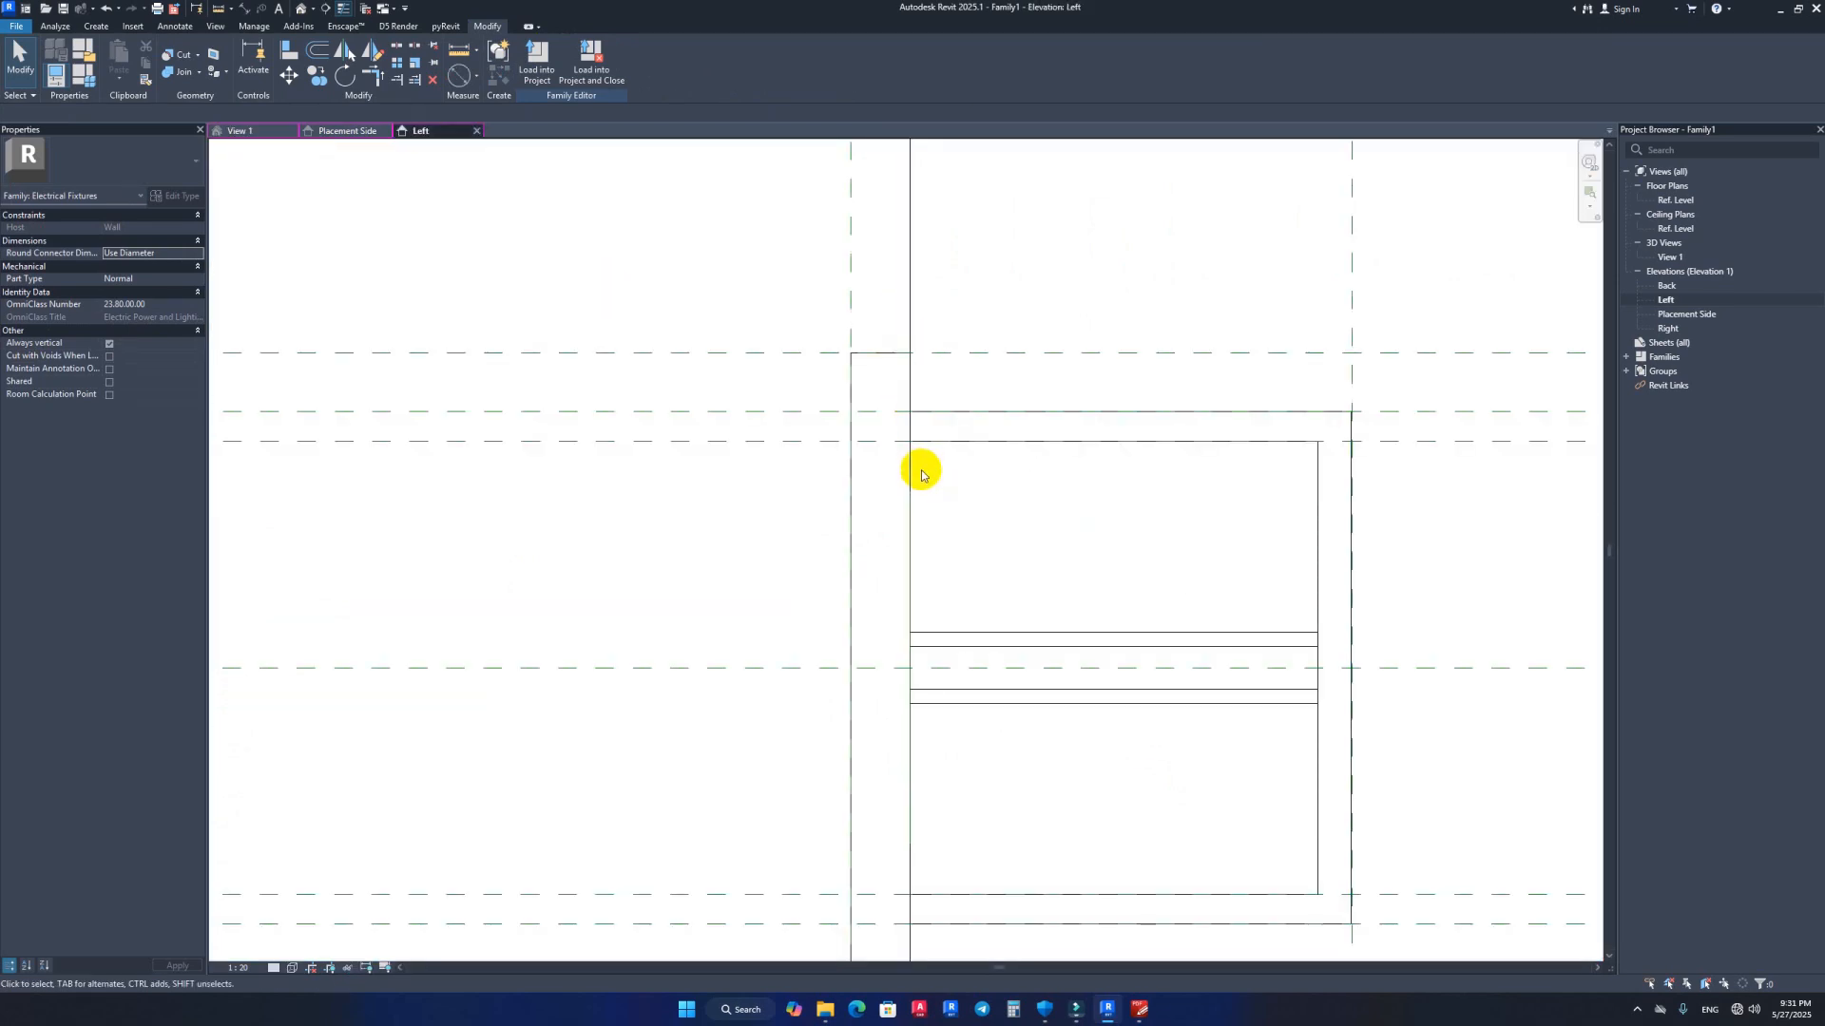
scroll(924, 447, "down", 2)
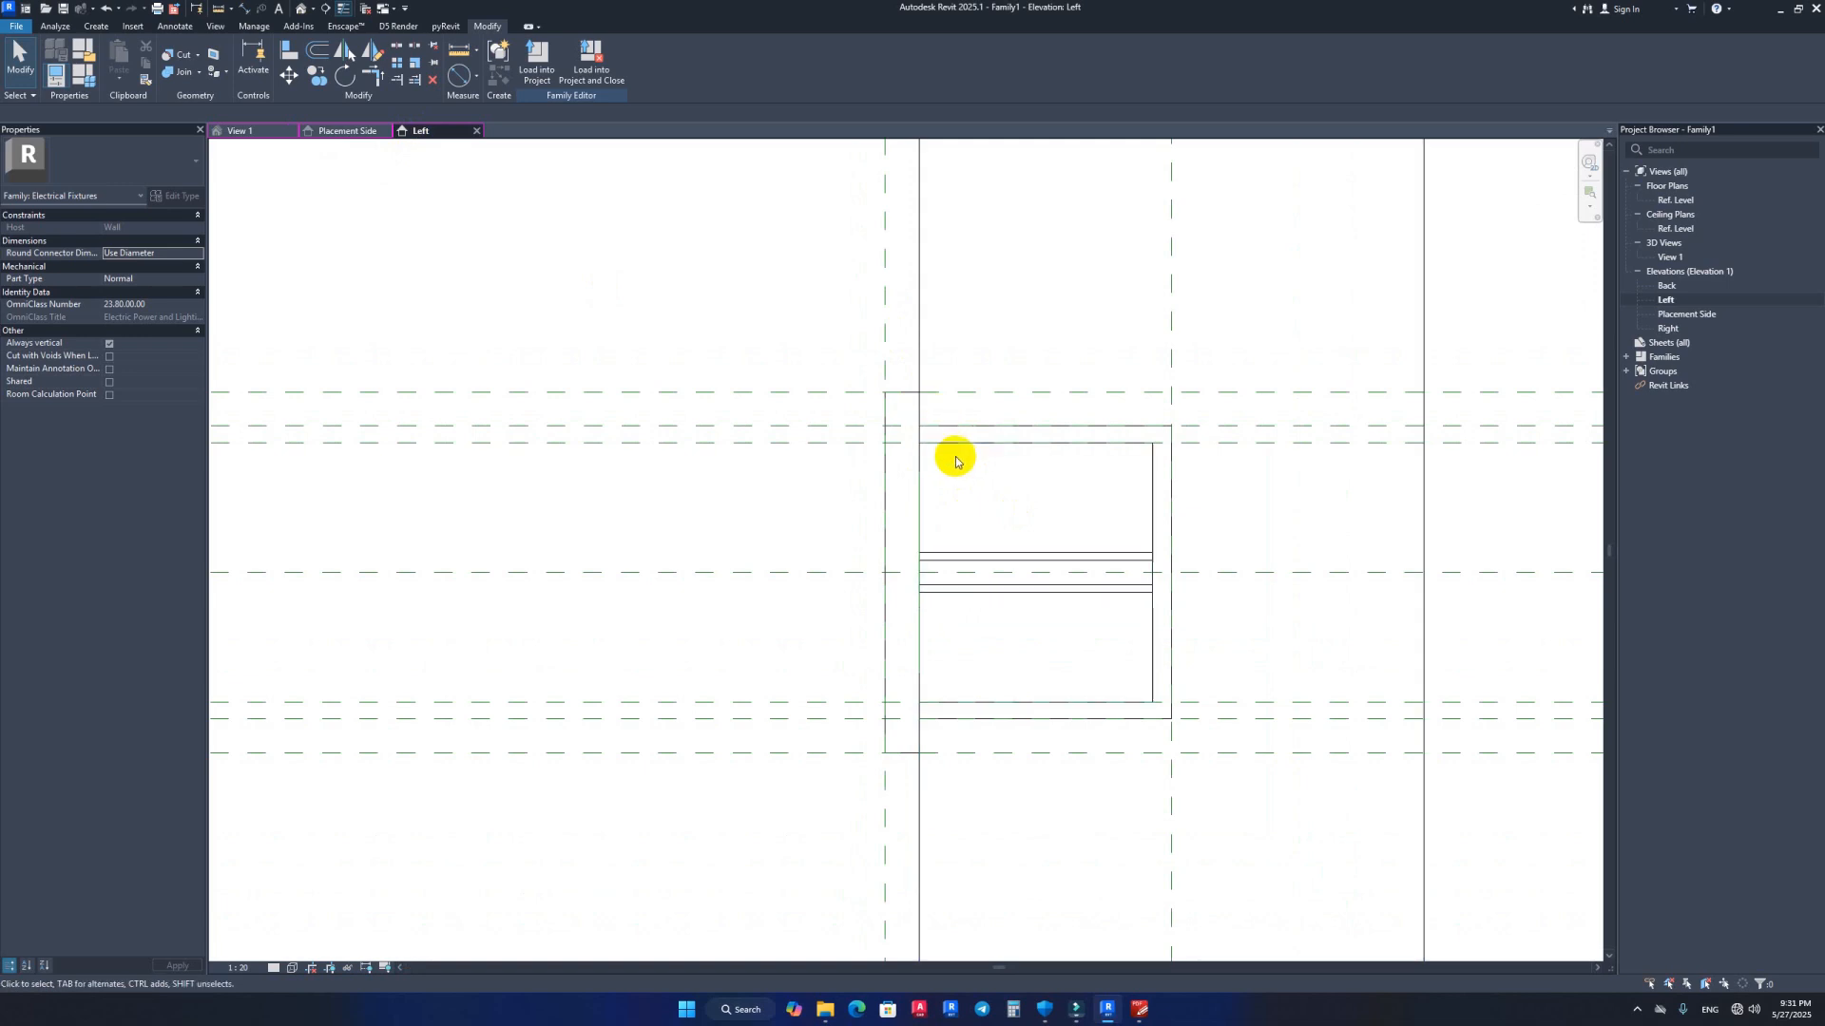
scroll(1045, 489, "down", 3)
middle_click_drag(1144, 522, 954, 533)
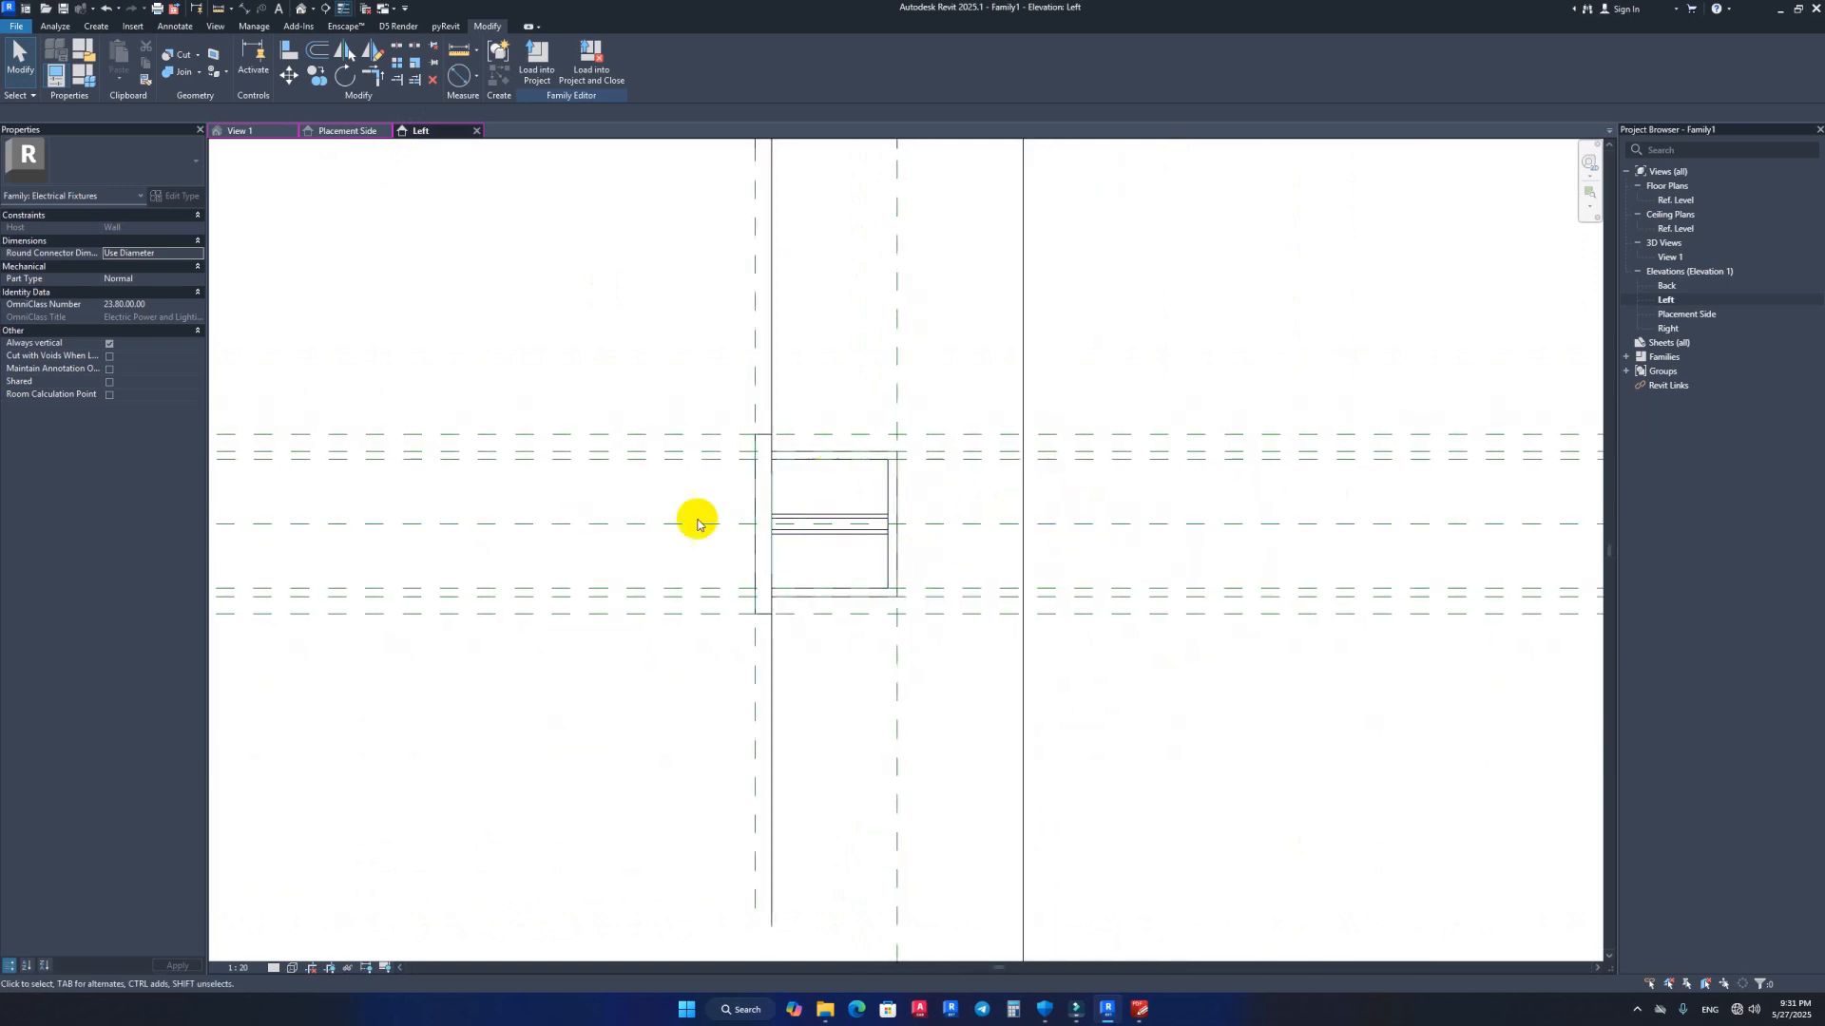
left_click(251, 131)
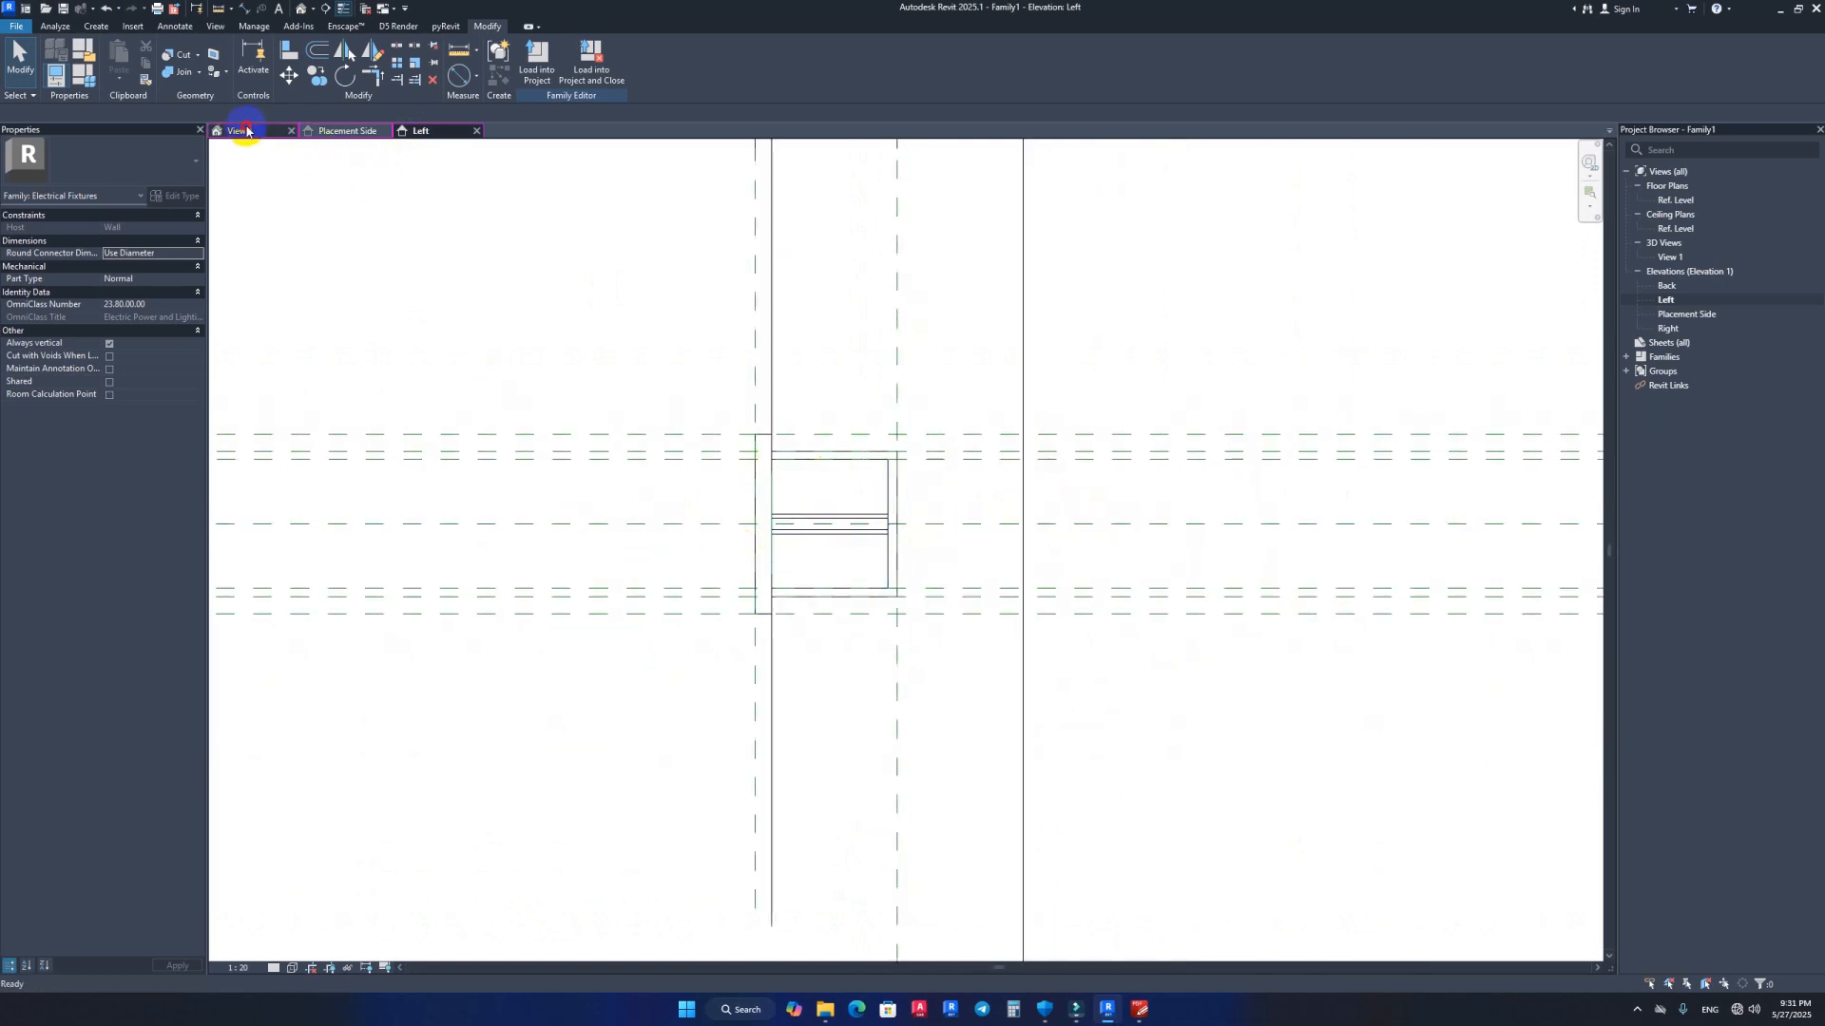
middle_click_drag(648, 382, 725, 542, "shift")
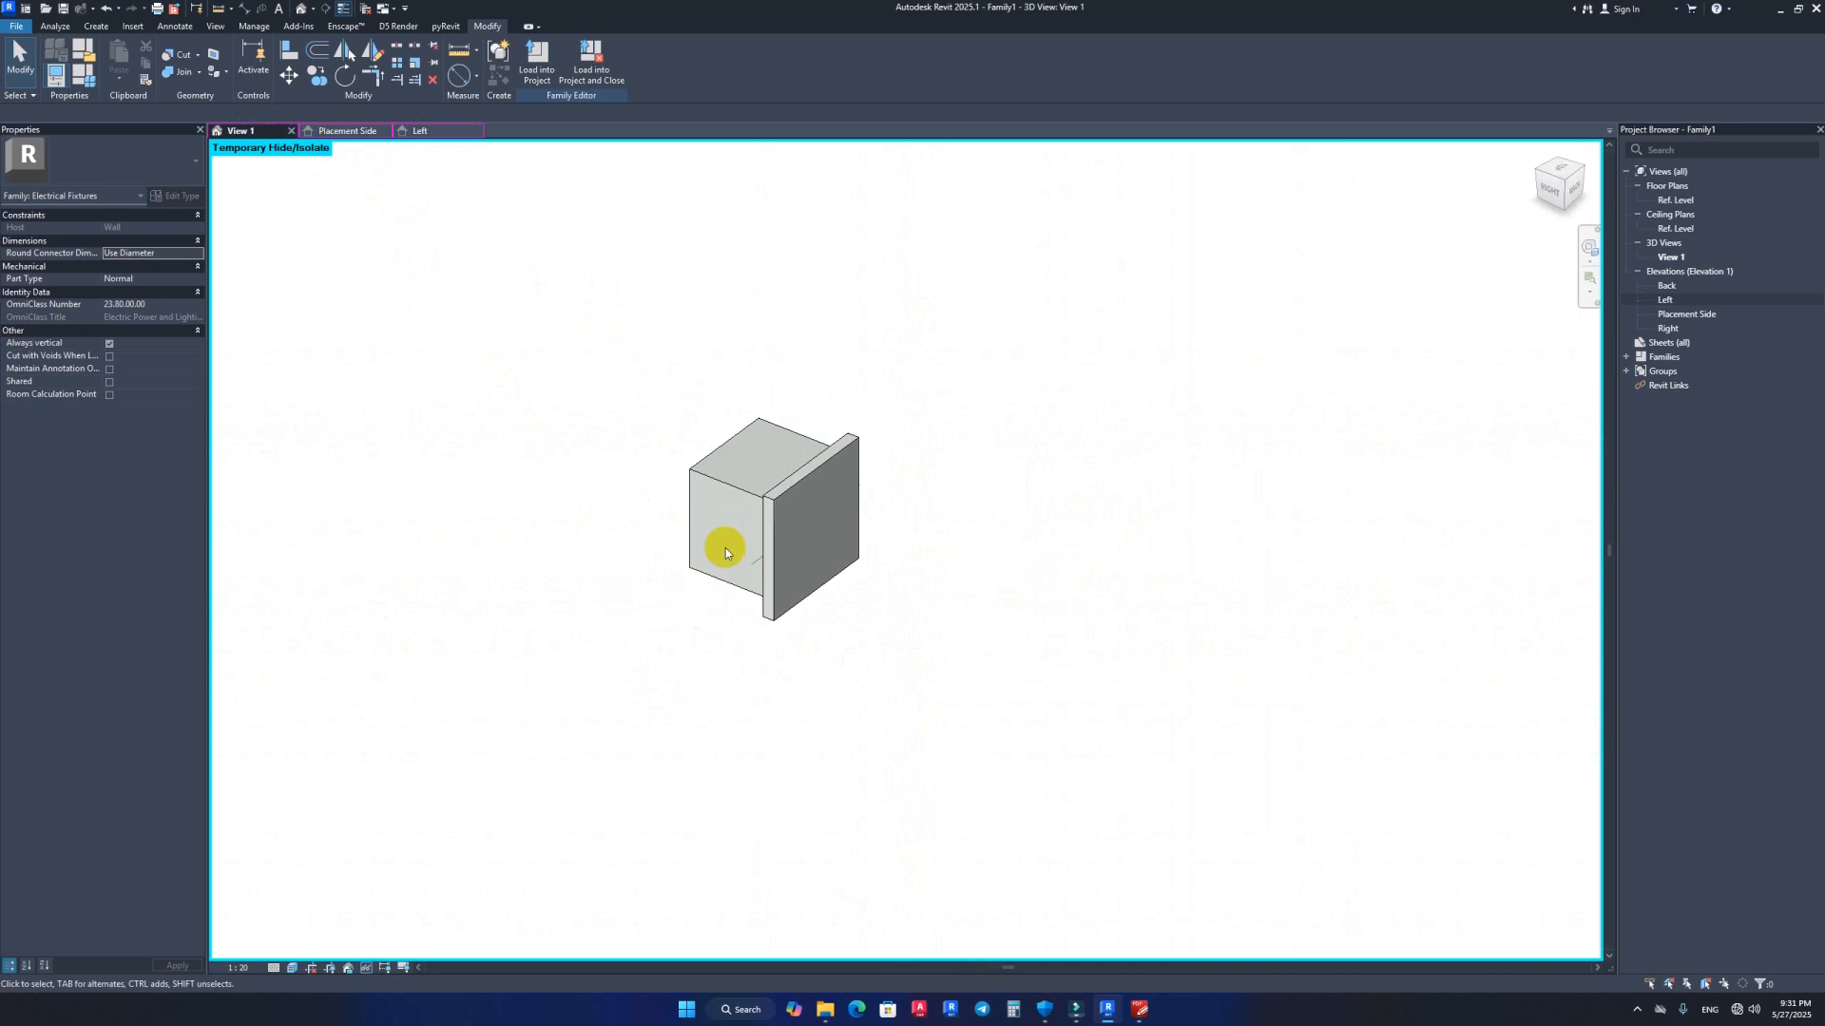
Step: Flex the family in Family Types by applying 100 to parameter L, and enter 50 as the next trial value
left_click(85, 90)
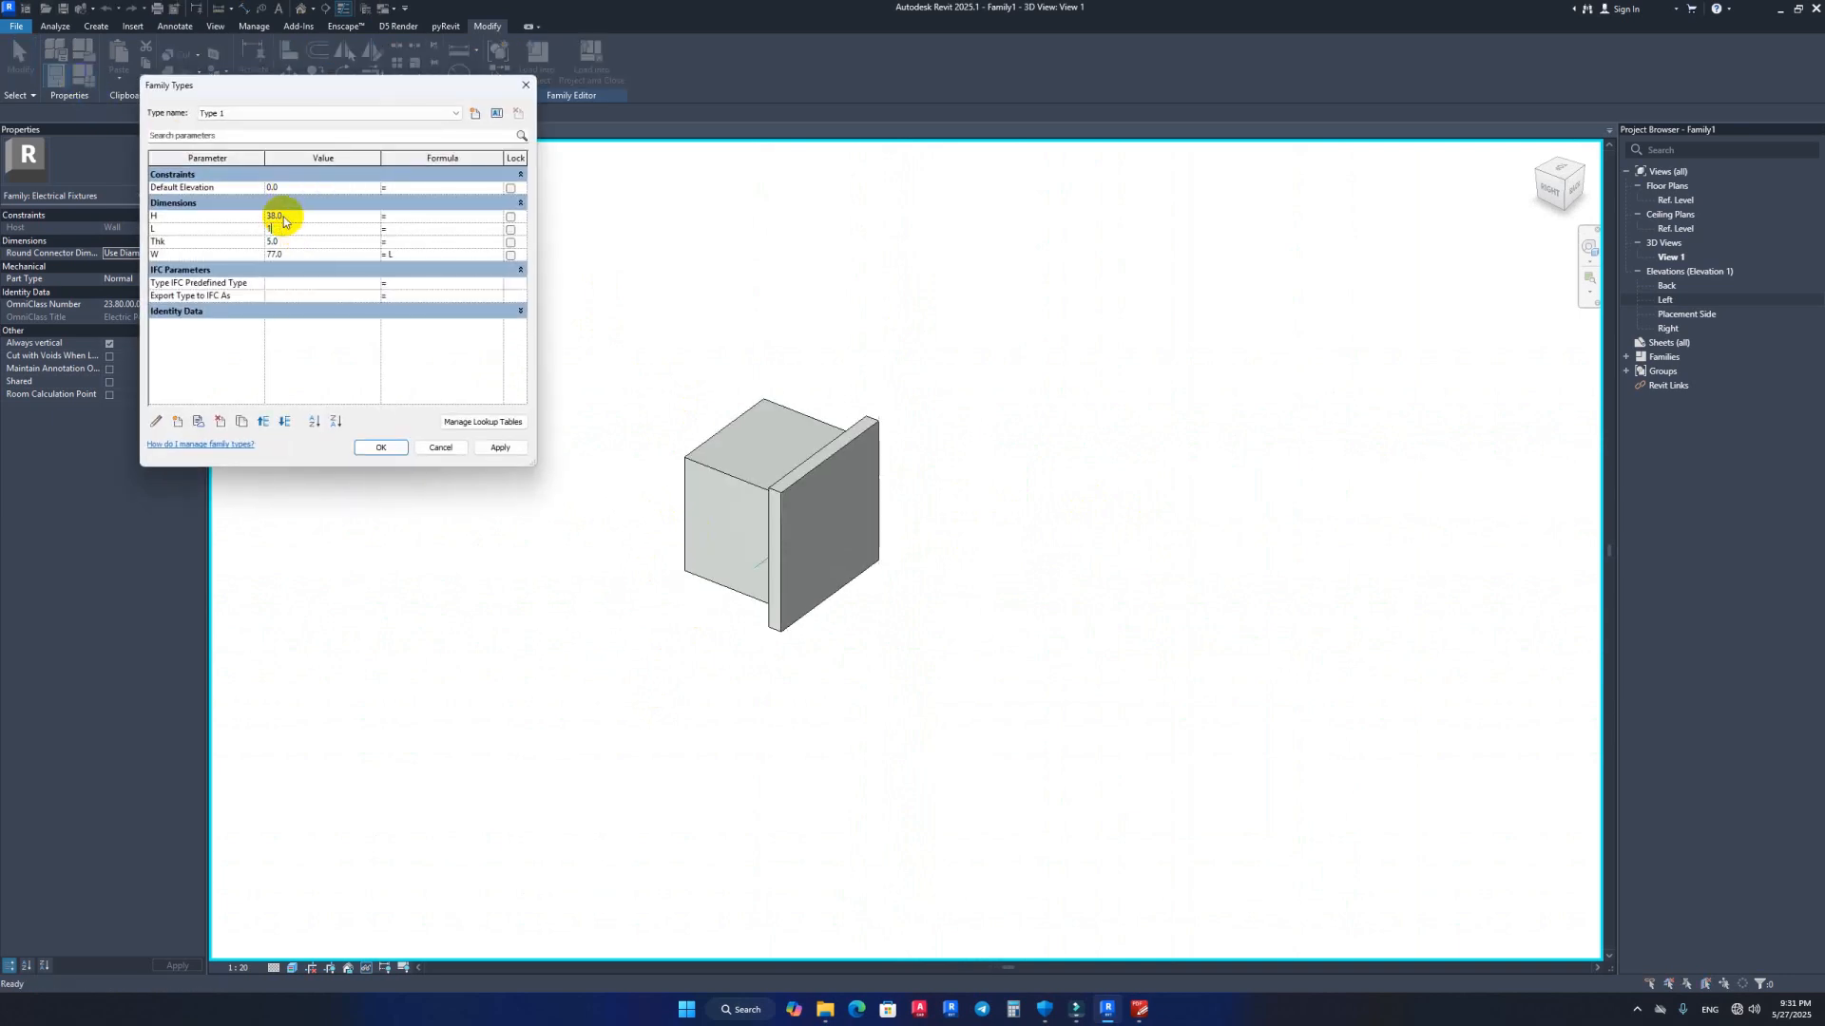
left_click(489, 449)
left_click(381, 448)
middle_click_drag(986, 618, 480, 482, "shift")
left_click(85, 81)
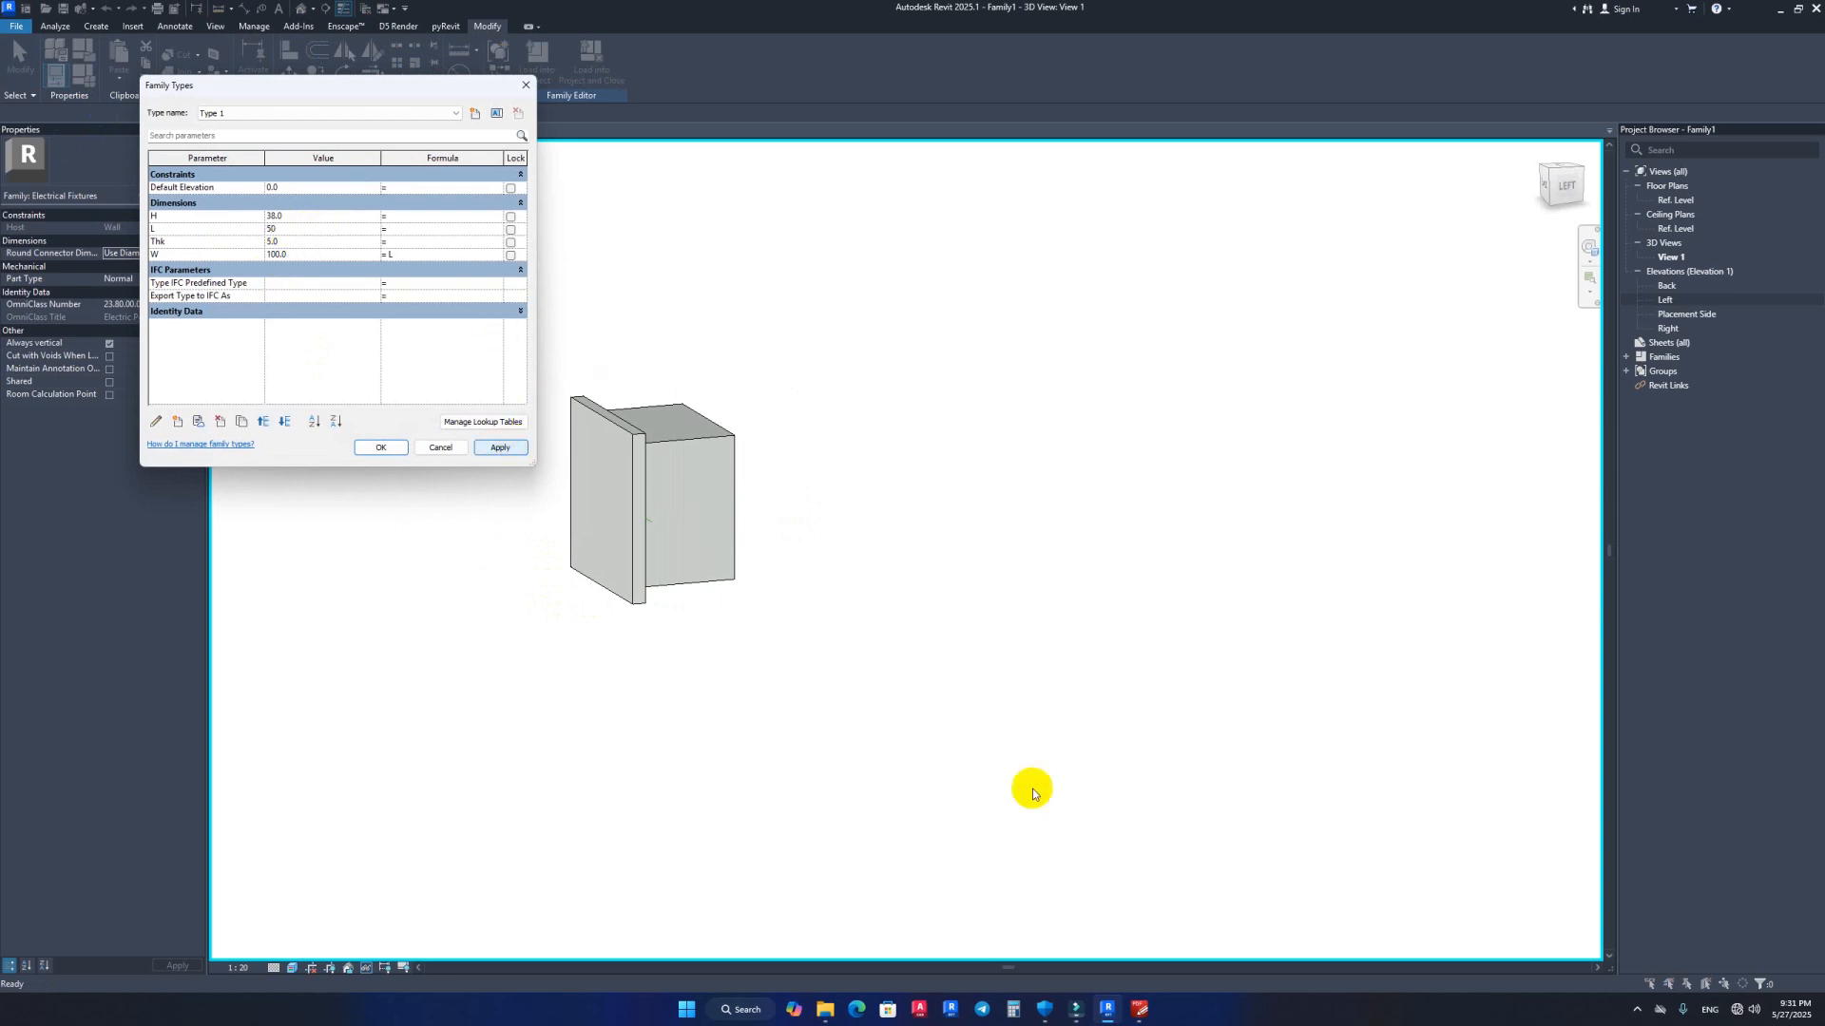
Step: Switch to the PDF catalogue, draw a trial arrow towards the SW60-3-1 switch, delete it and return to Revit
left_click(1137, 1013)
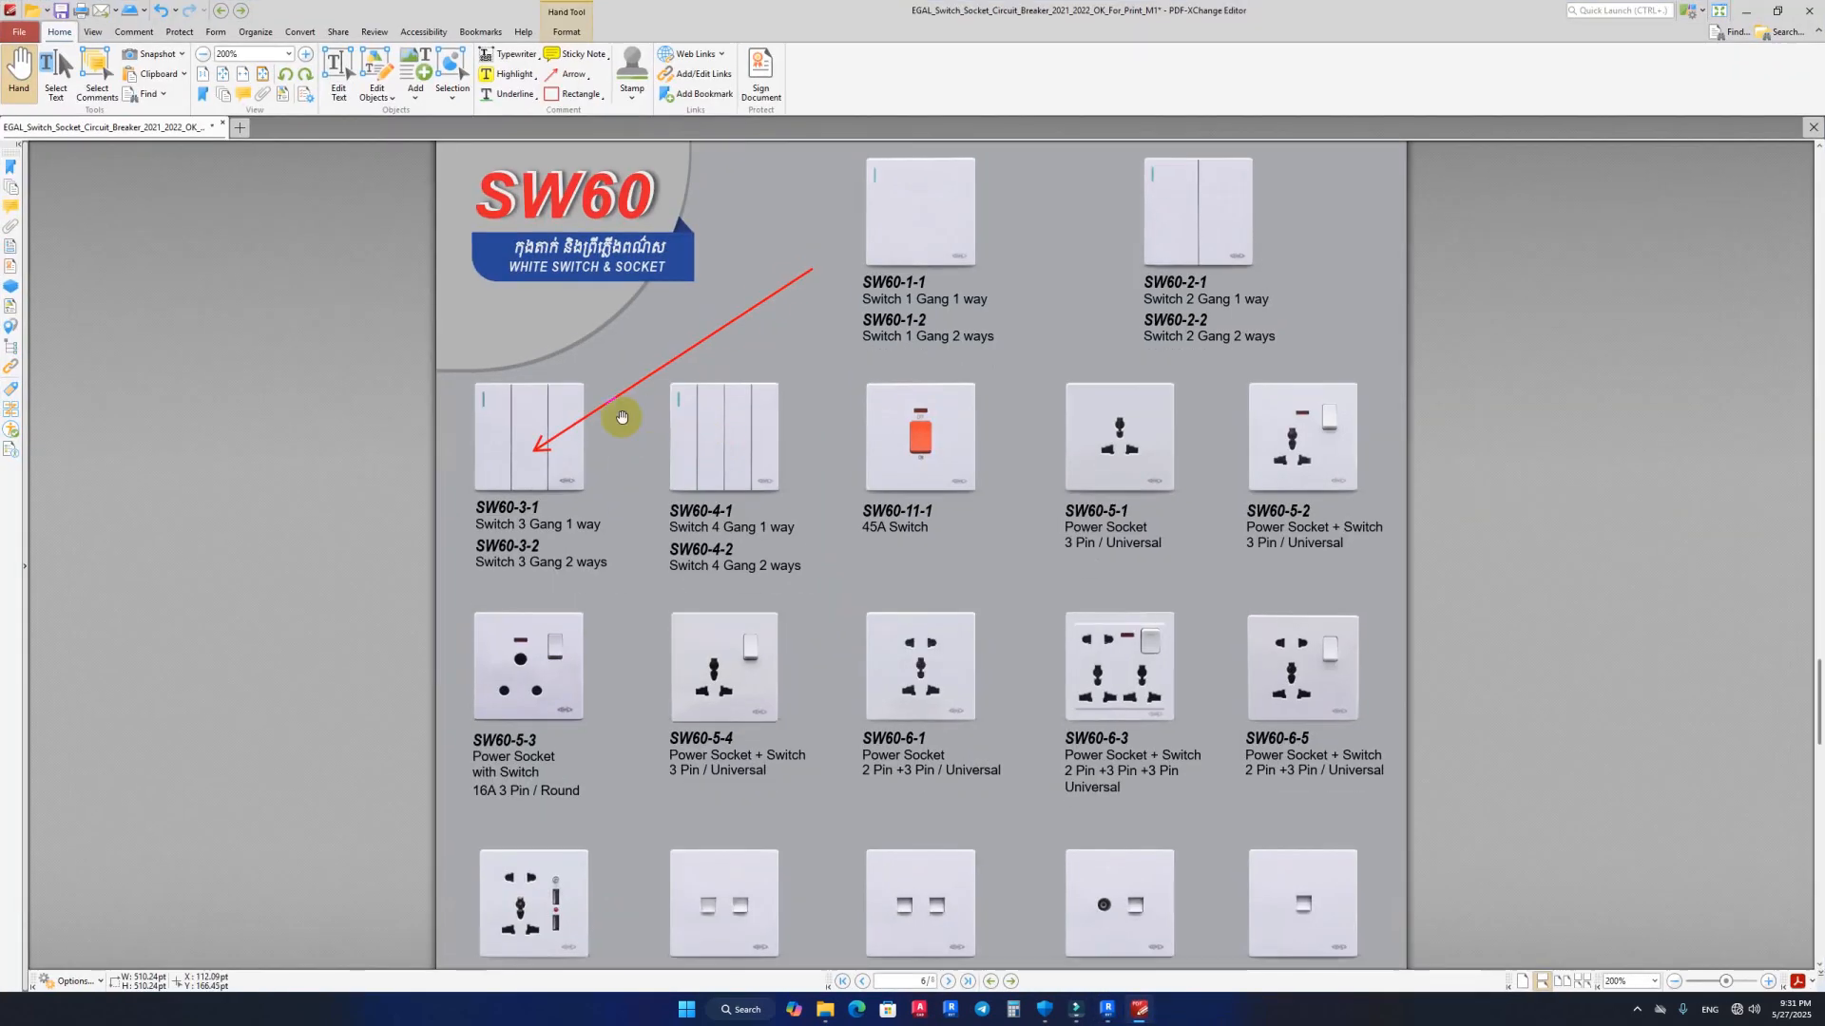
left_click(548, 76)
left_click_drag(699, 294, 585, 390)
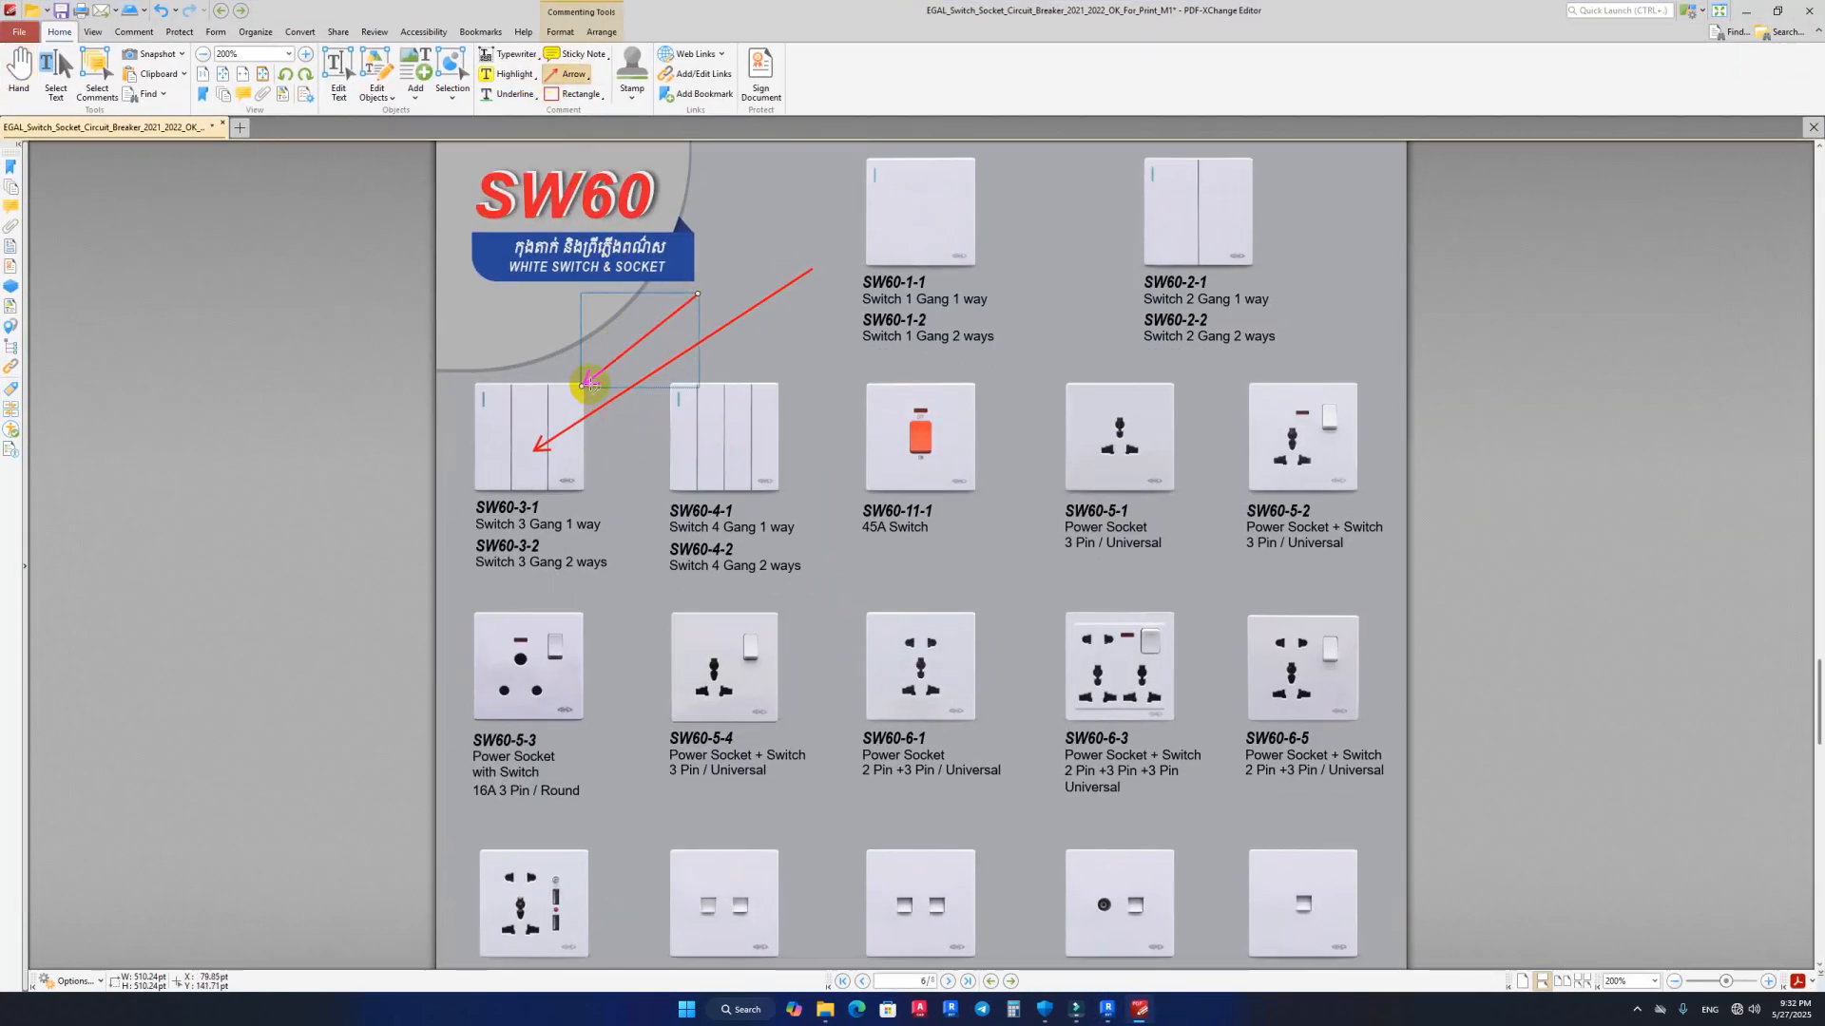
key("Delete")
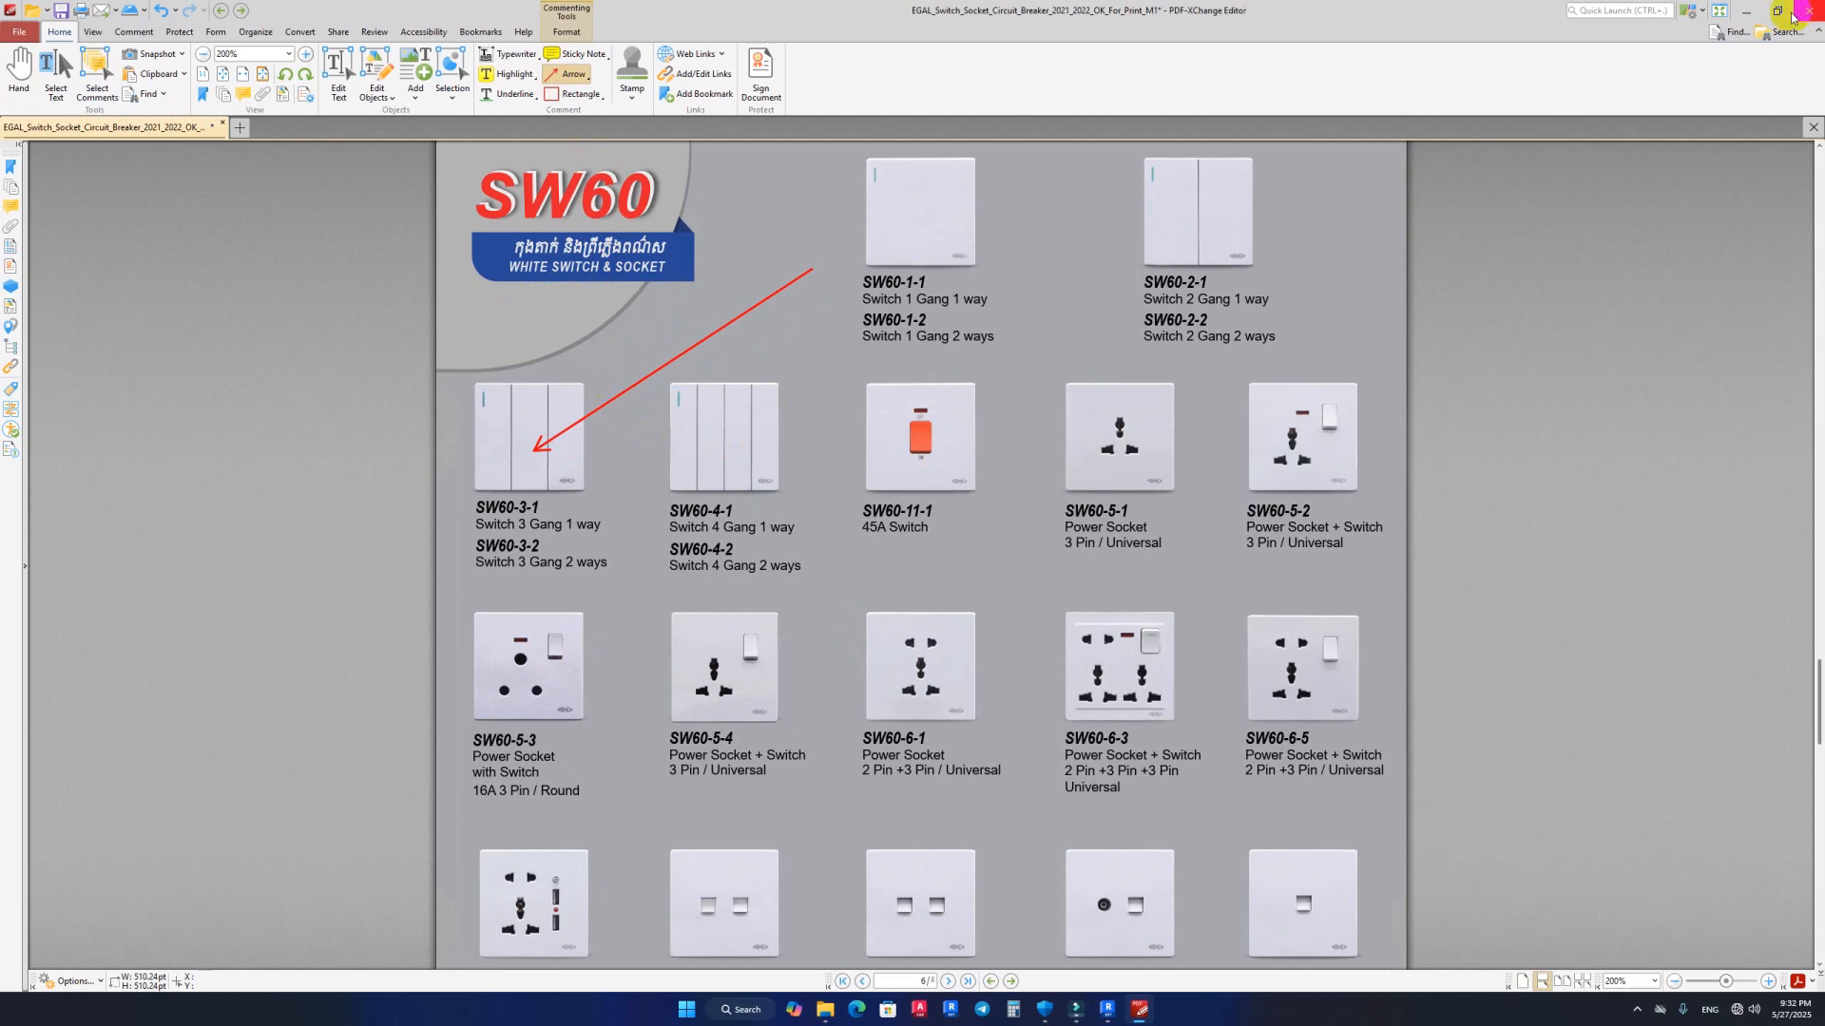
left_click(1750, 17)
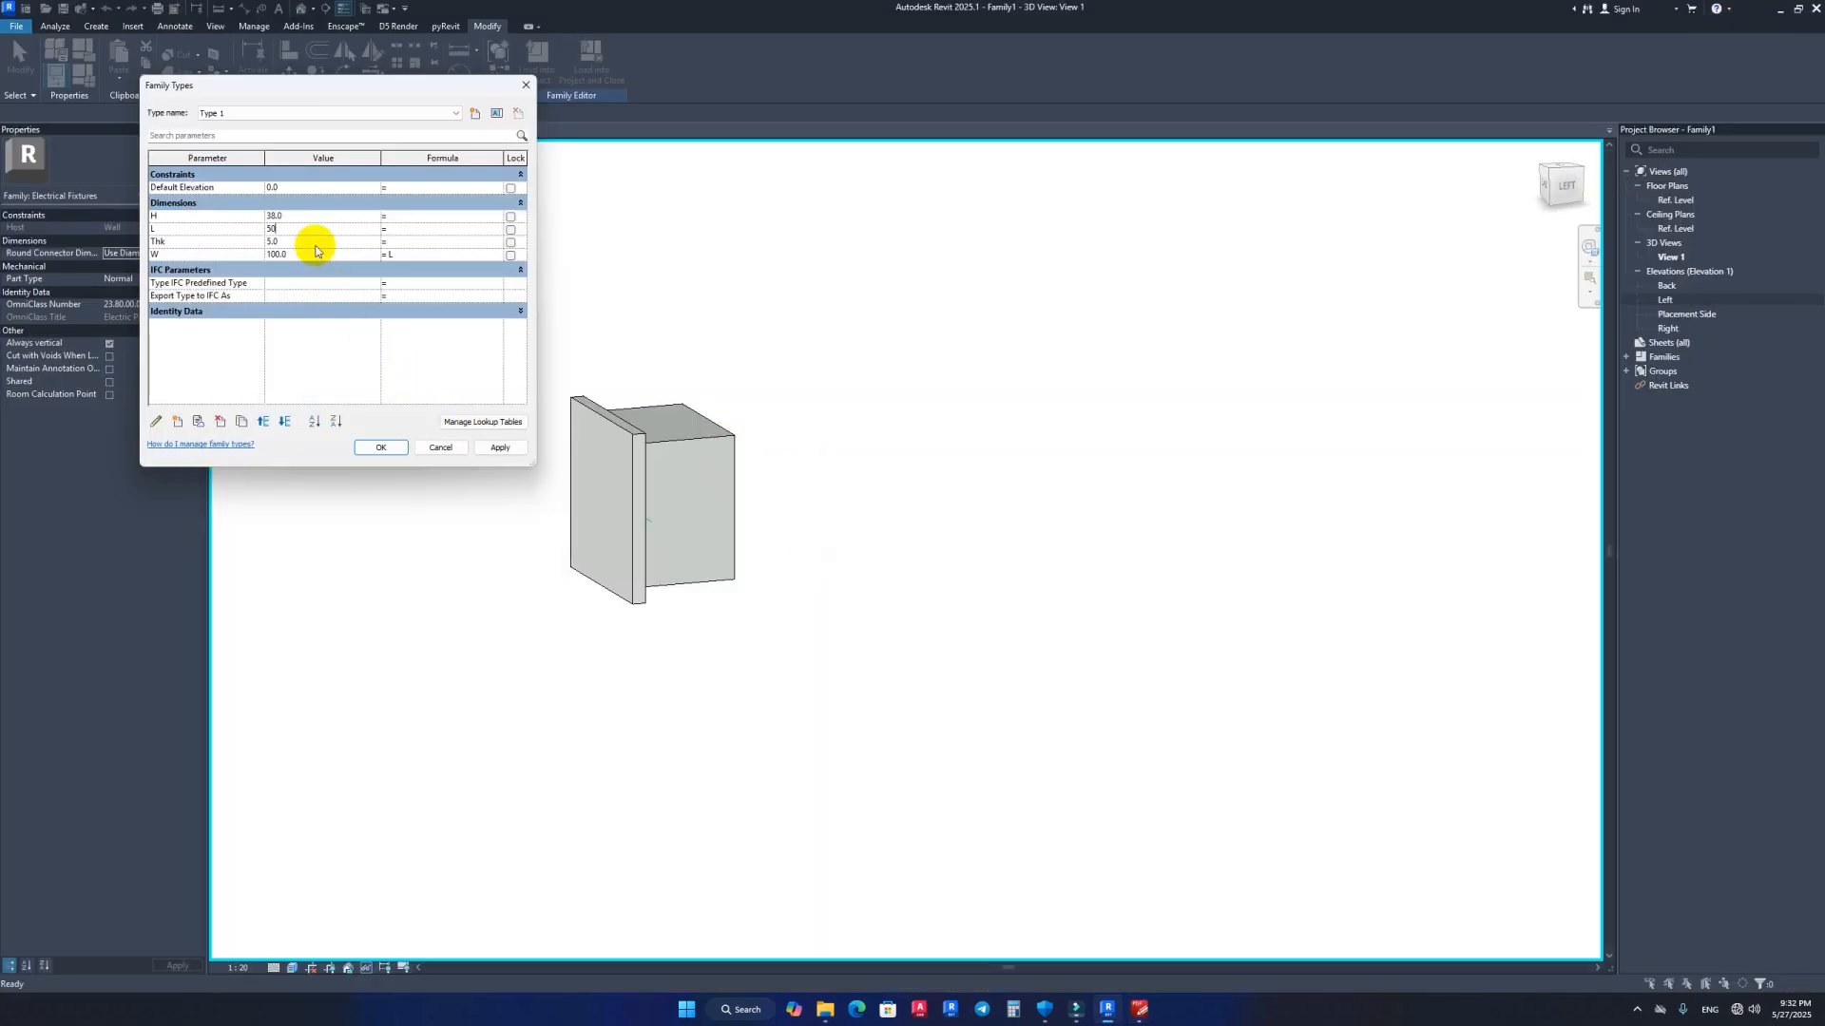
Step: Apply the trial L value of 50 to the family, and restore parameter L to 77
left_click(498, 448)
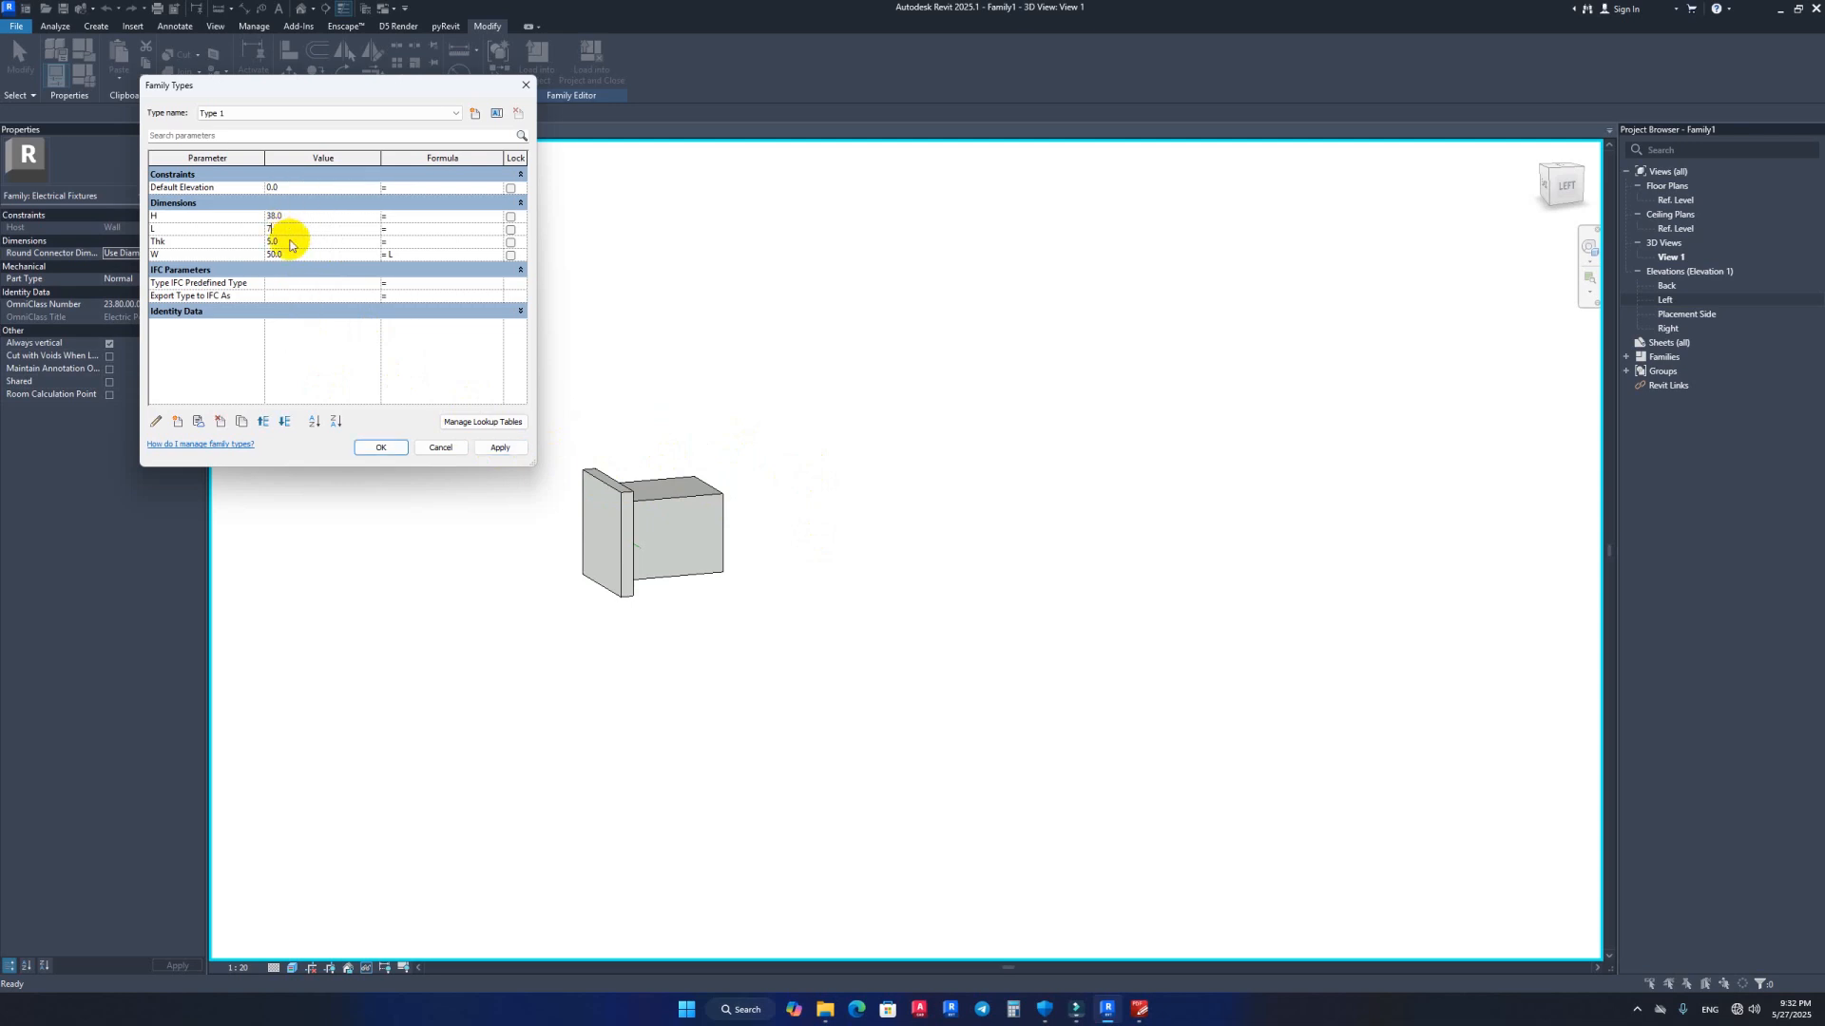
left_click(501, 448)
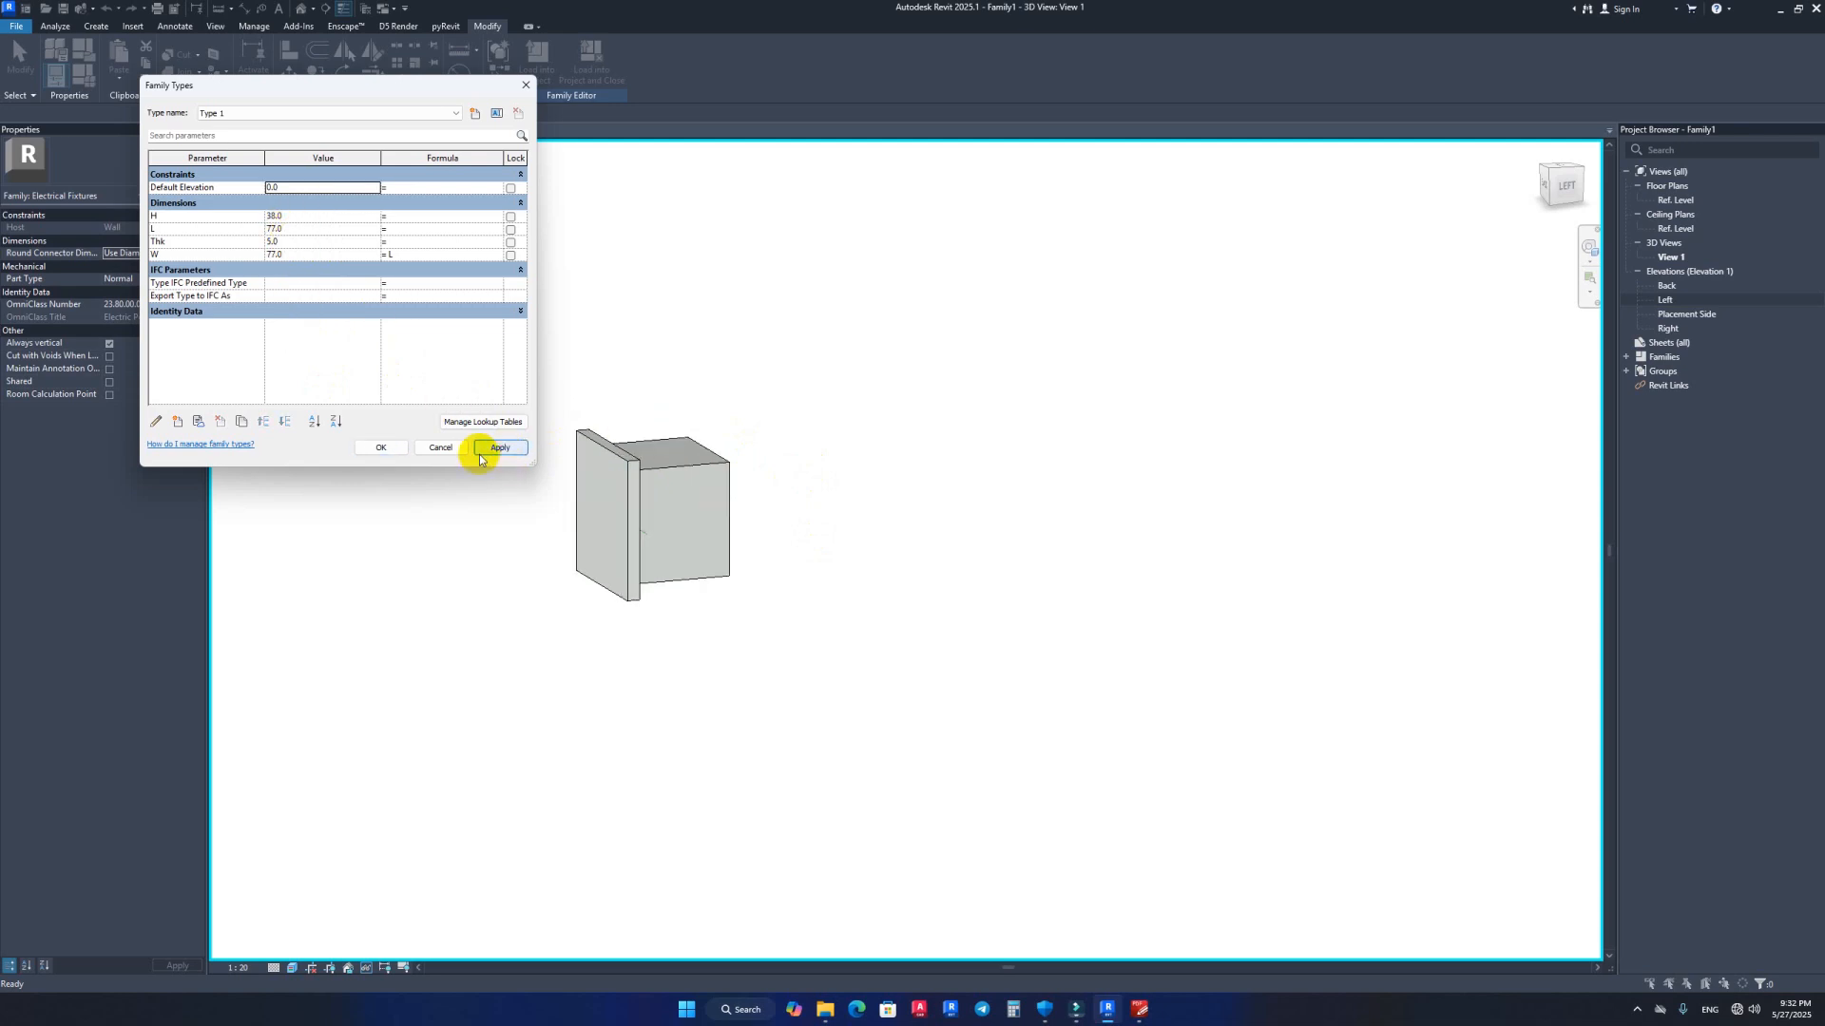
left_click(381, 447)
Step: Examine the cover plate extrusion against the wall box from several angles in the 3D view
middle_click_drag(571, 469, 665, 611, "shift")
left_click(929, 508)
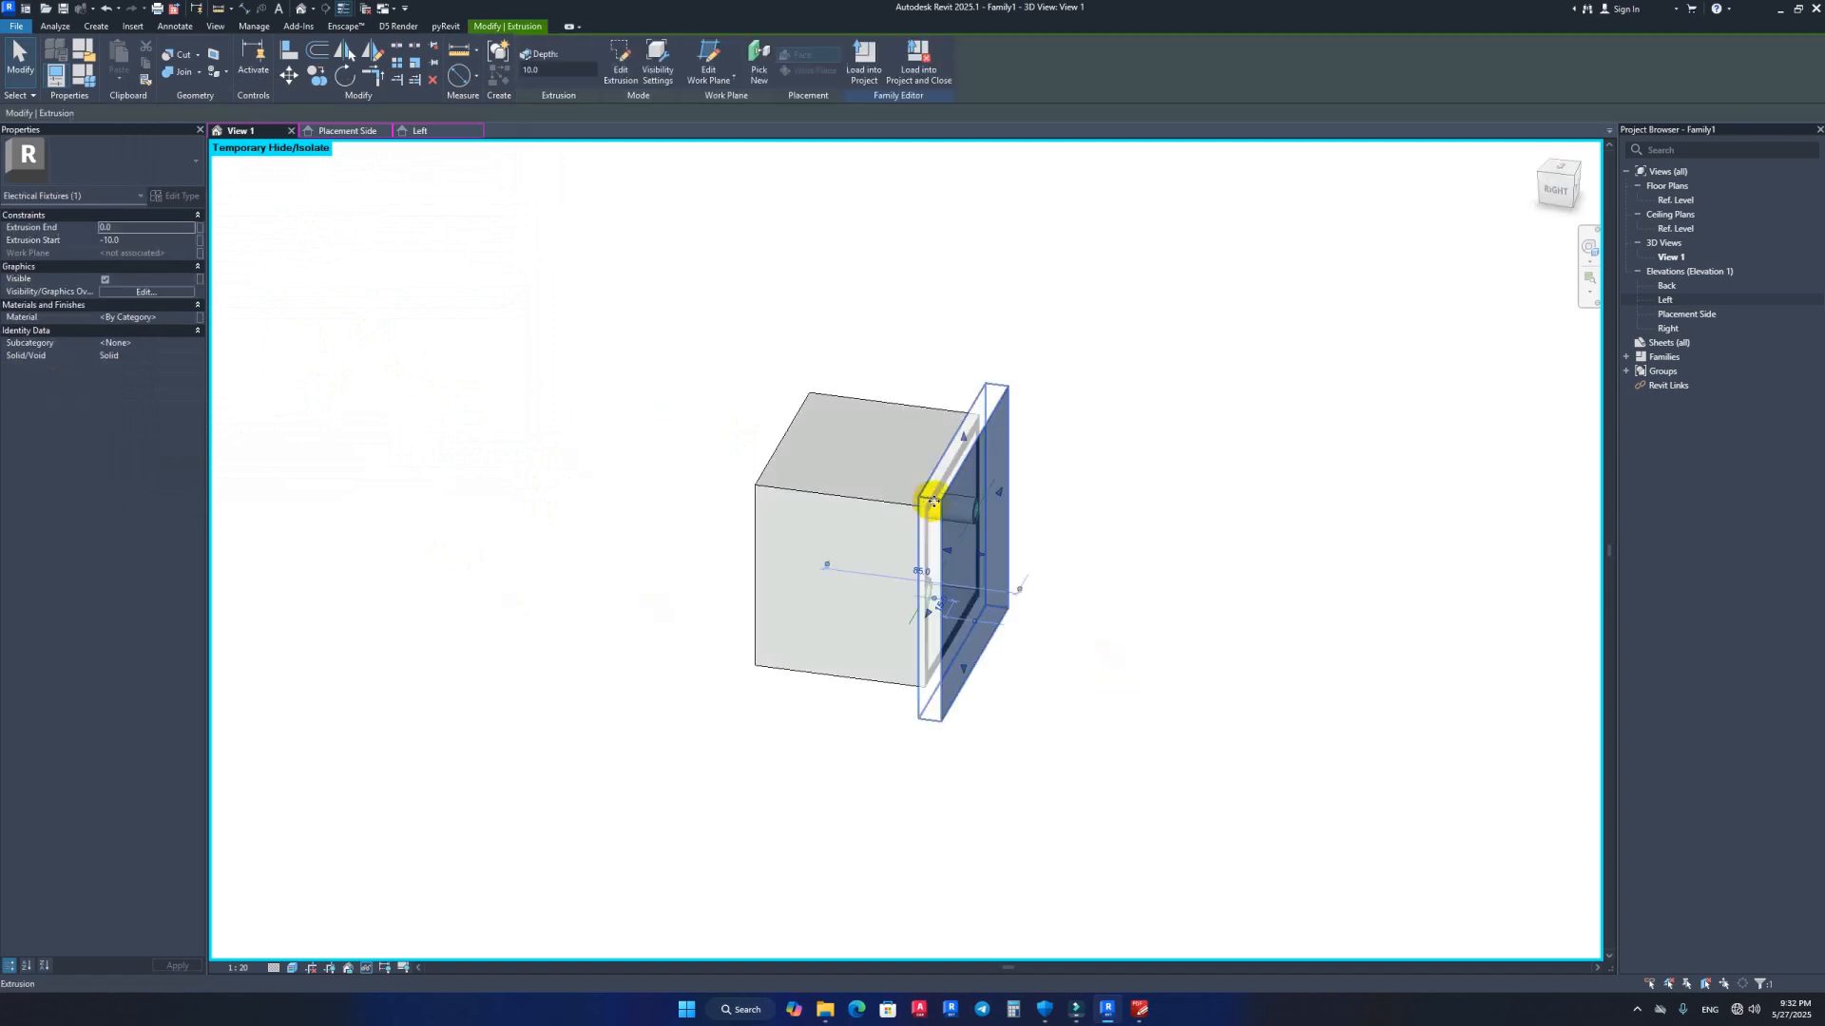
left_click(719, 361)
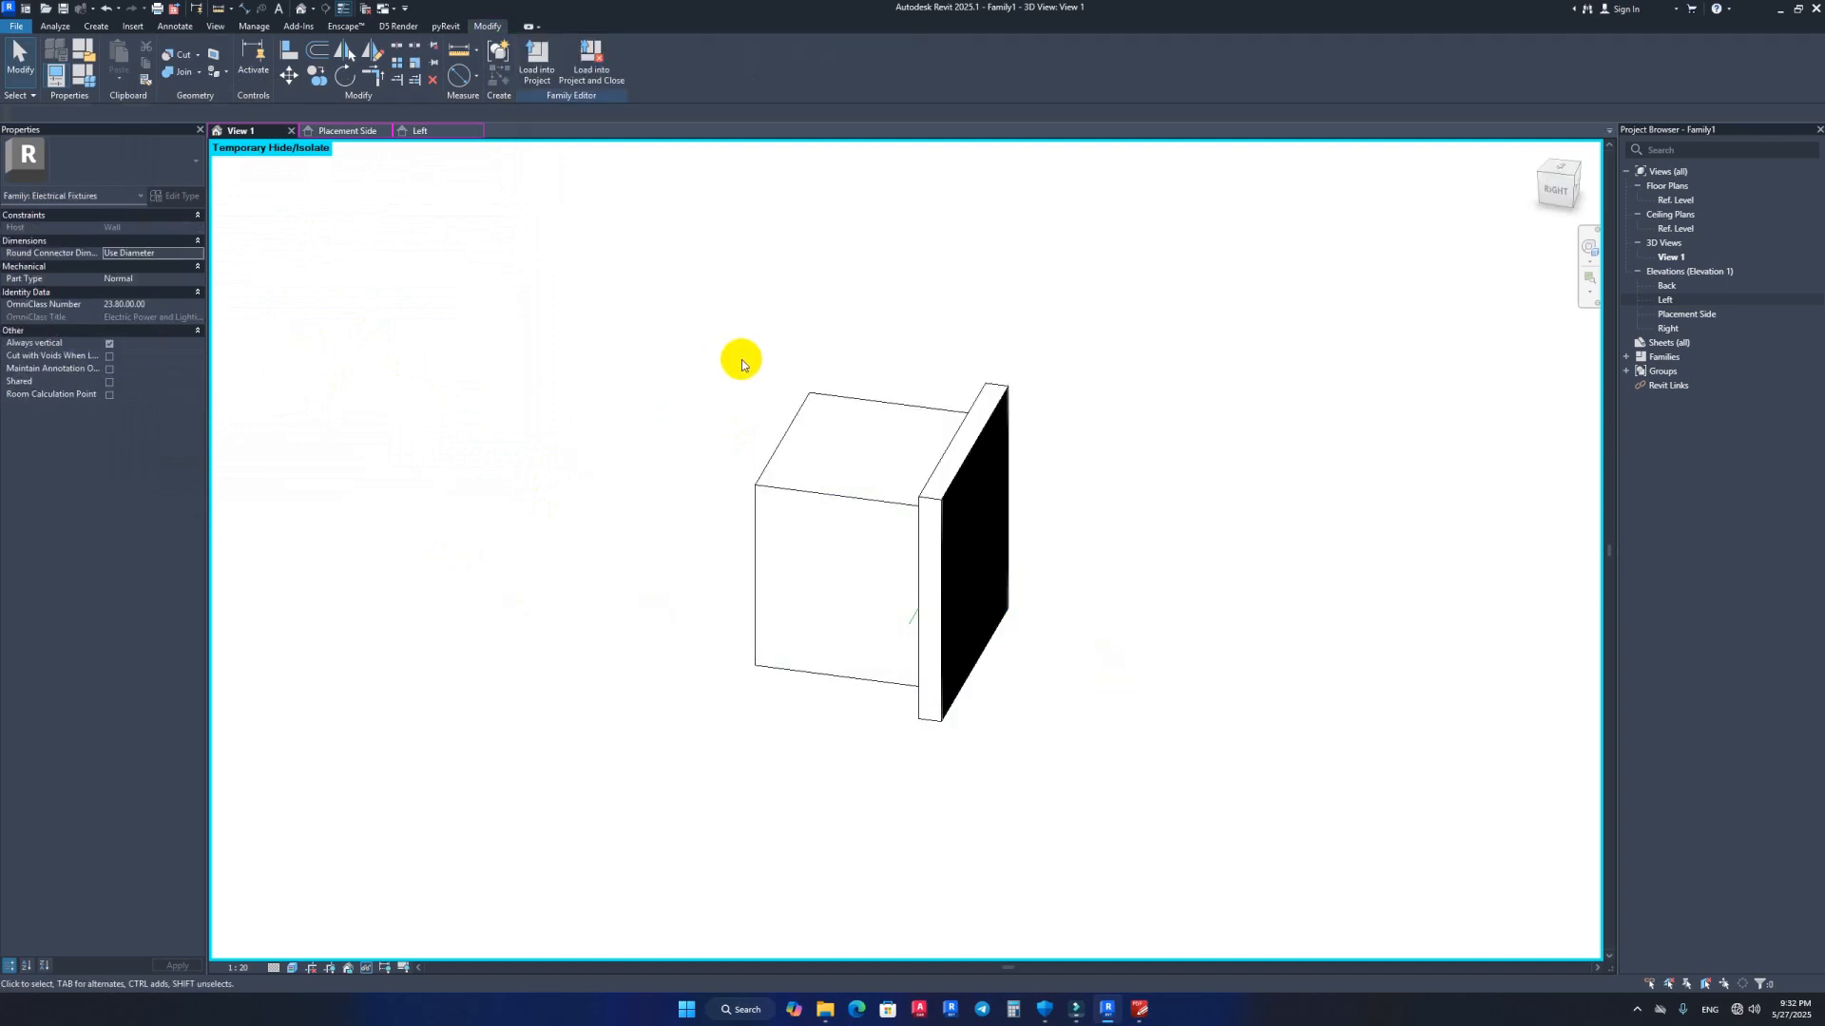
scroll(832, 632, "down", 3)
middle_click_drag(891, 682, 849, 647, "shift")
Step: Switch to the PDF catalogue, draw arrows to the first and middle gangs of the SW60-3-1 switch, and return to Revit
left_click(1144, 1012)
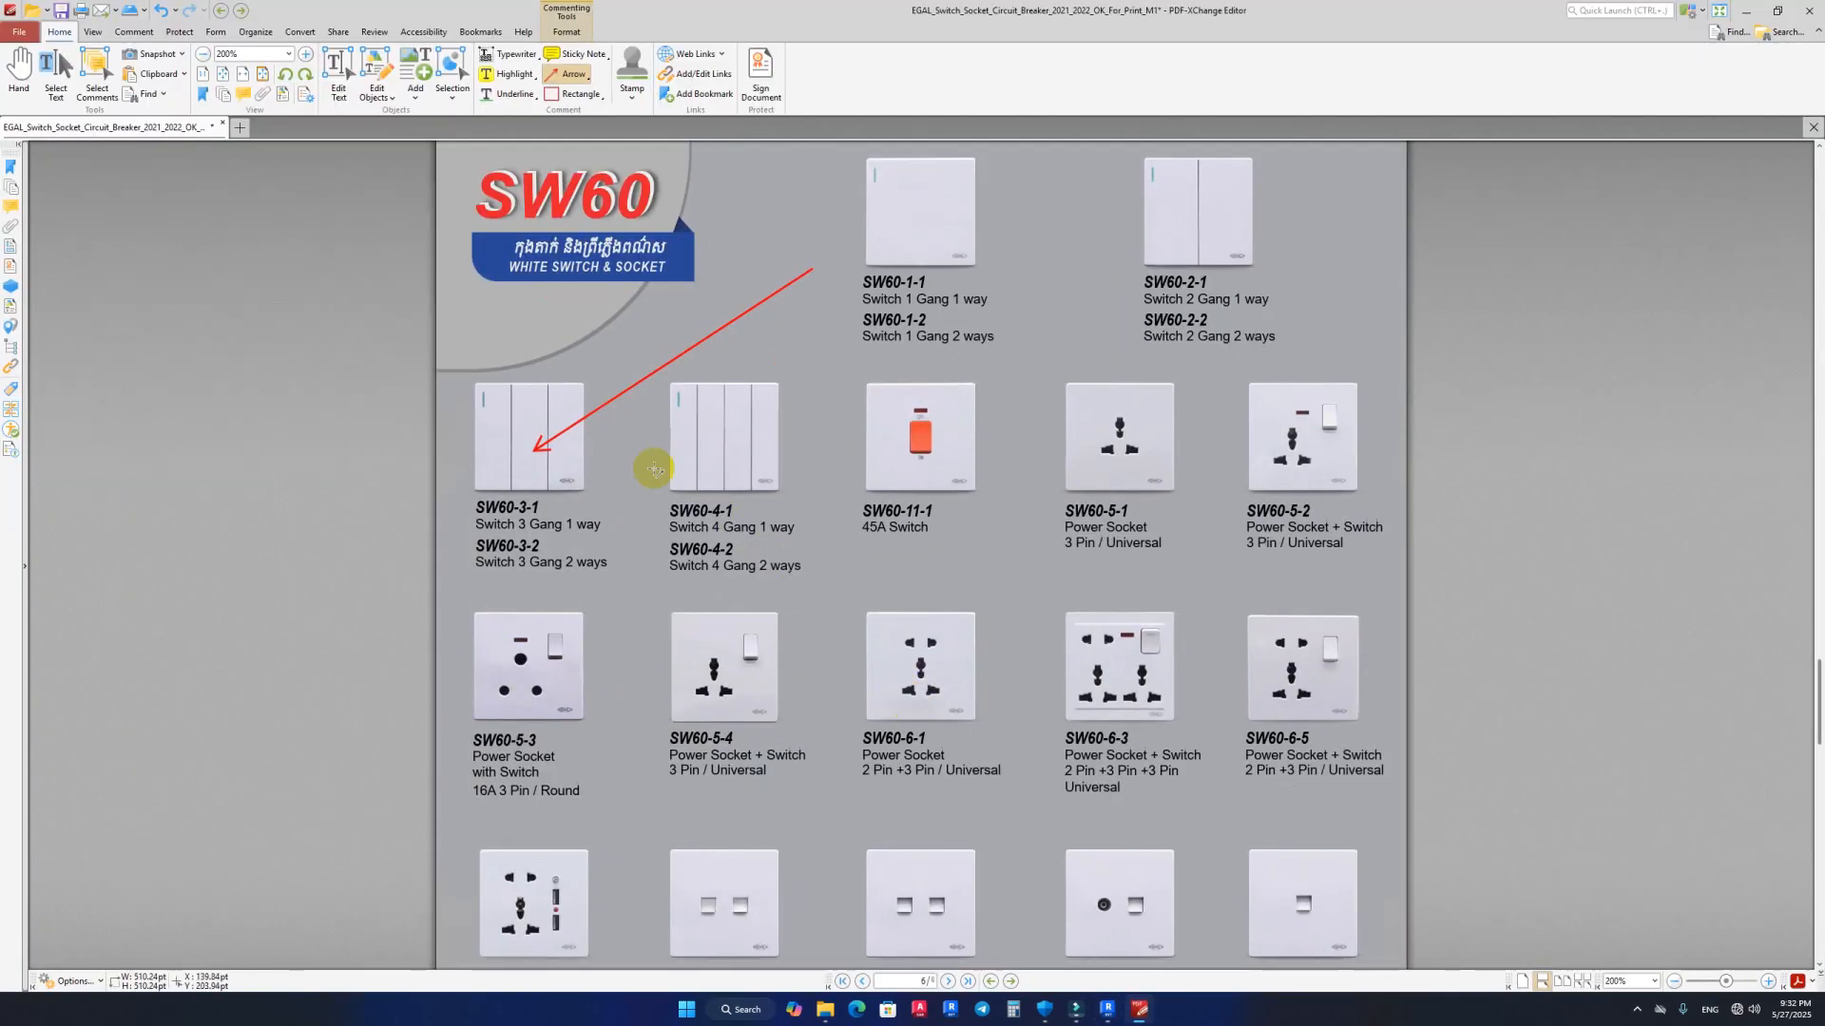
mouse_move(511, 353)
left_mouse_down()
mouse_move(511, 474)
mouse_move(494, 429)
left_mouse_up()
mouse_move(566, 352)
left_mouse_down()
mouse_move(527, 411)
mouse_move(568, 408)
left_mouse_up()
key("Delete")
key("Escape")
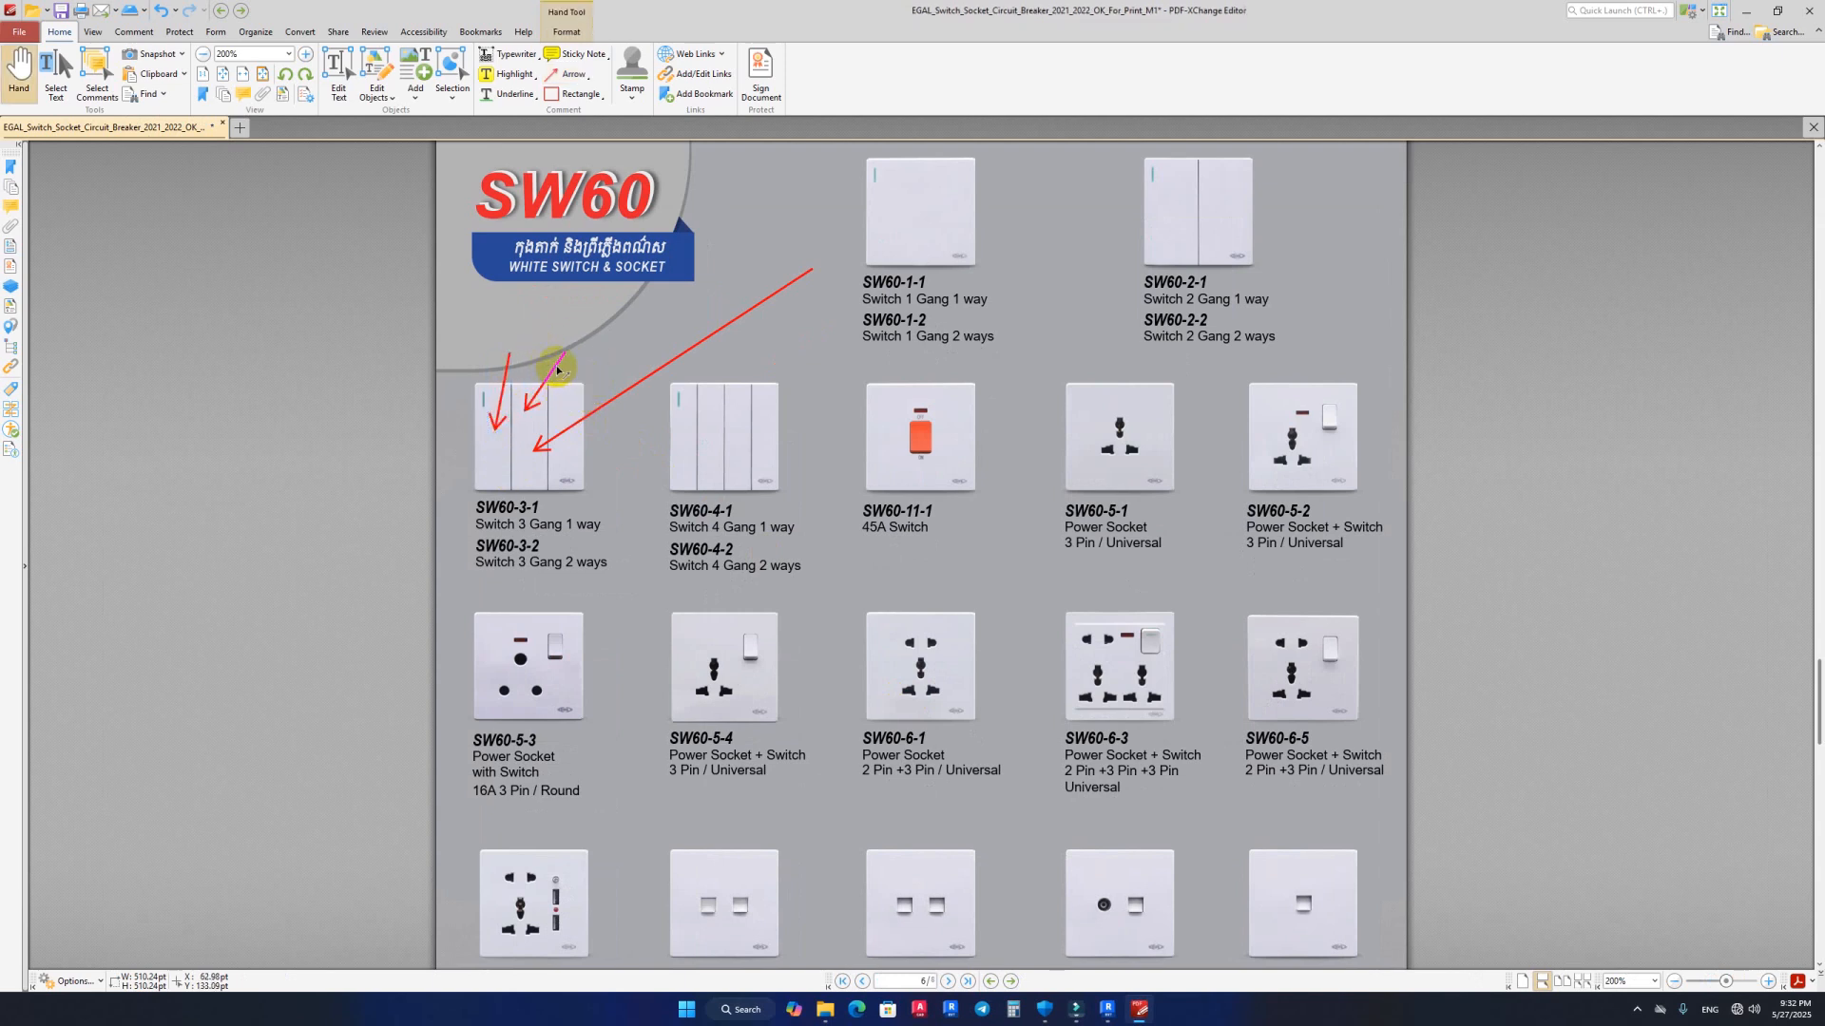
key("alt+Tab")
Step: Open the Placement Side elevation, try the Hidden Line visual style and set the view back to Shaded
left_click(361, 131)
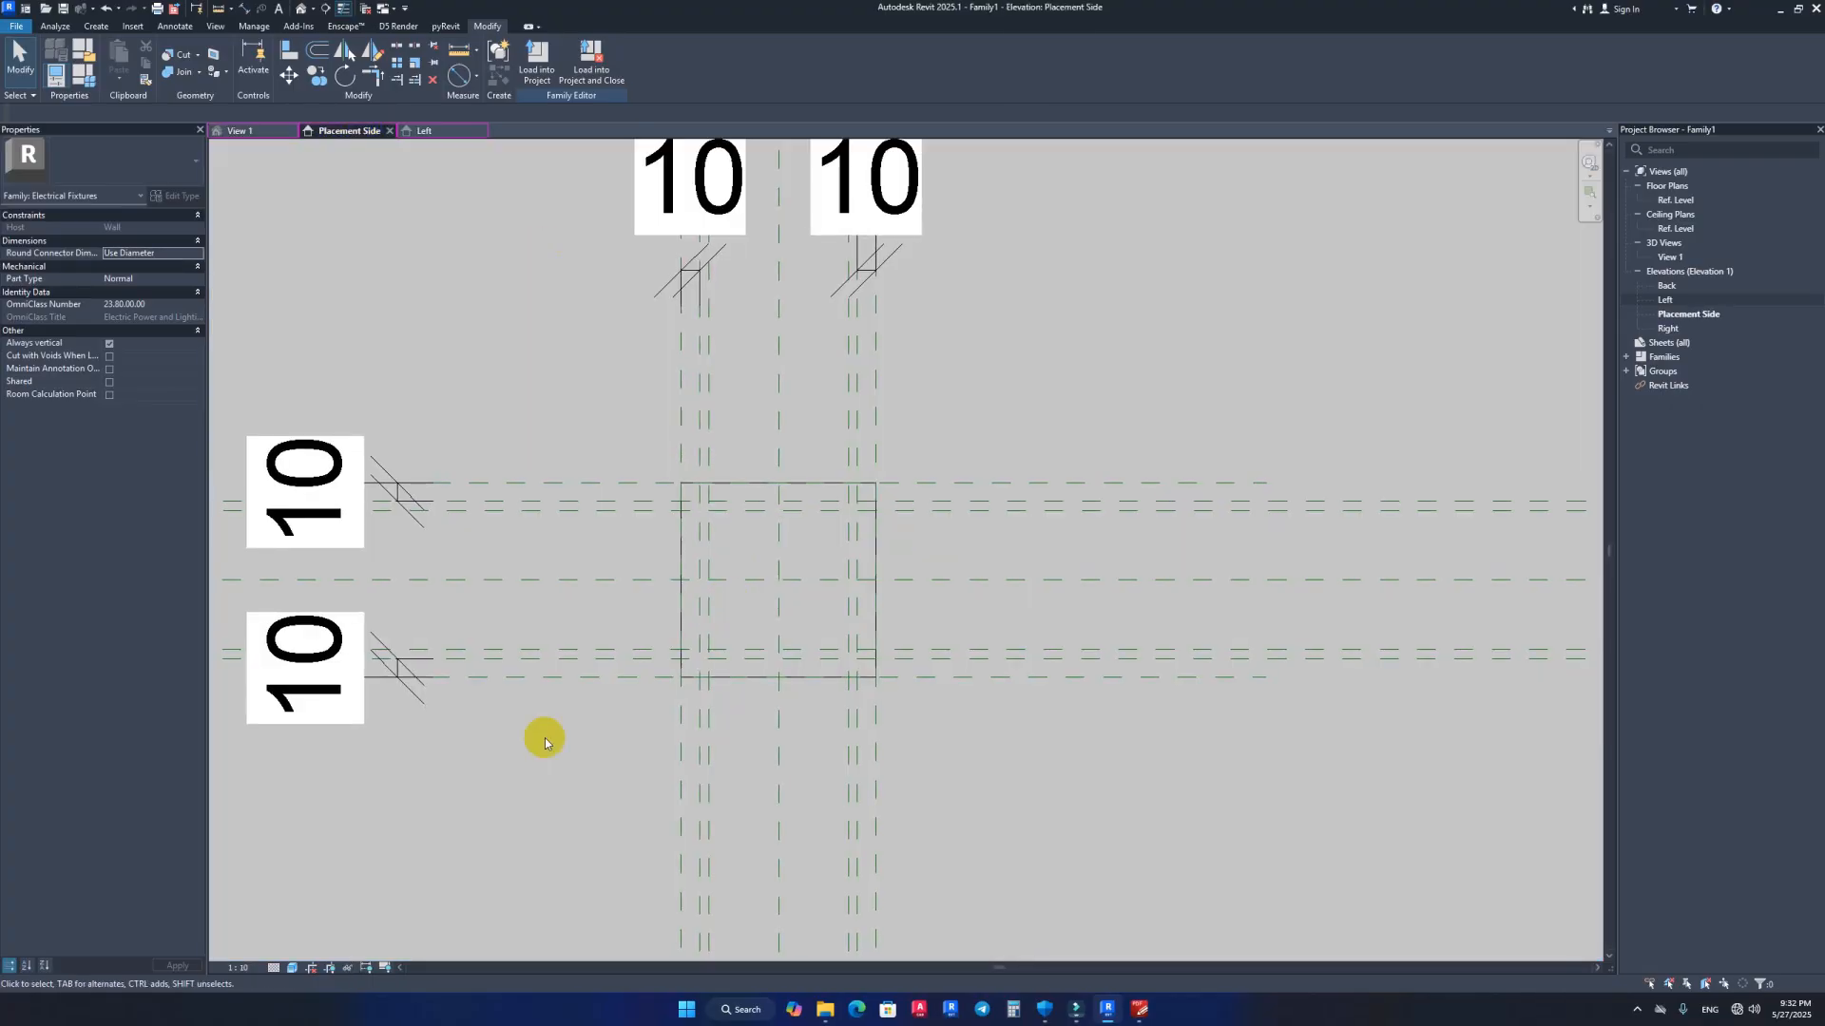
left_click(293, 968)
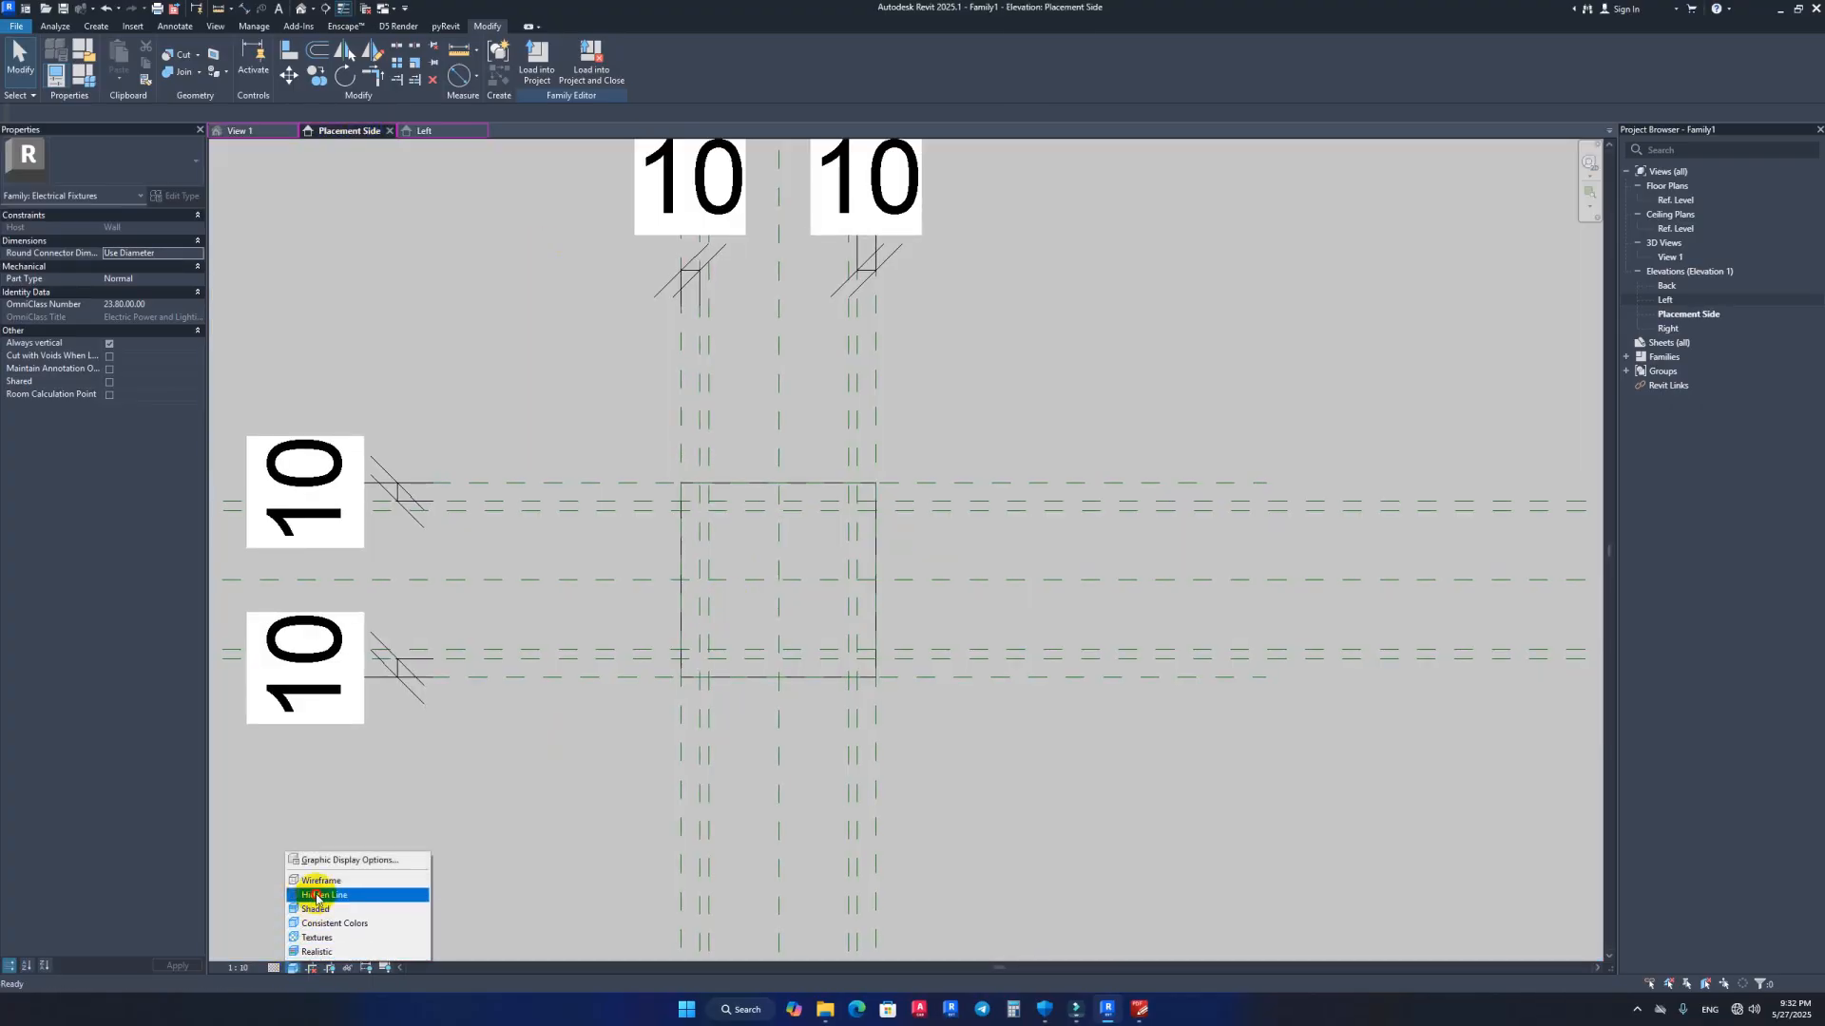
left_click(306, 891)
left_click(296, 966)
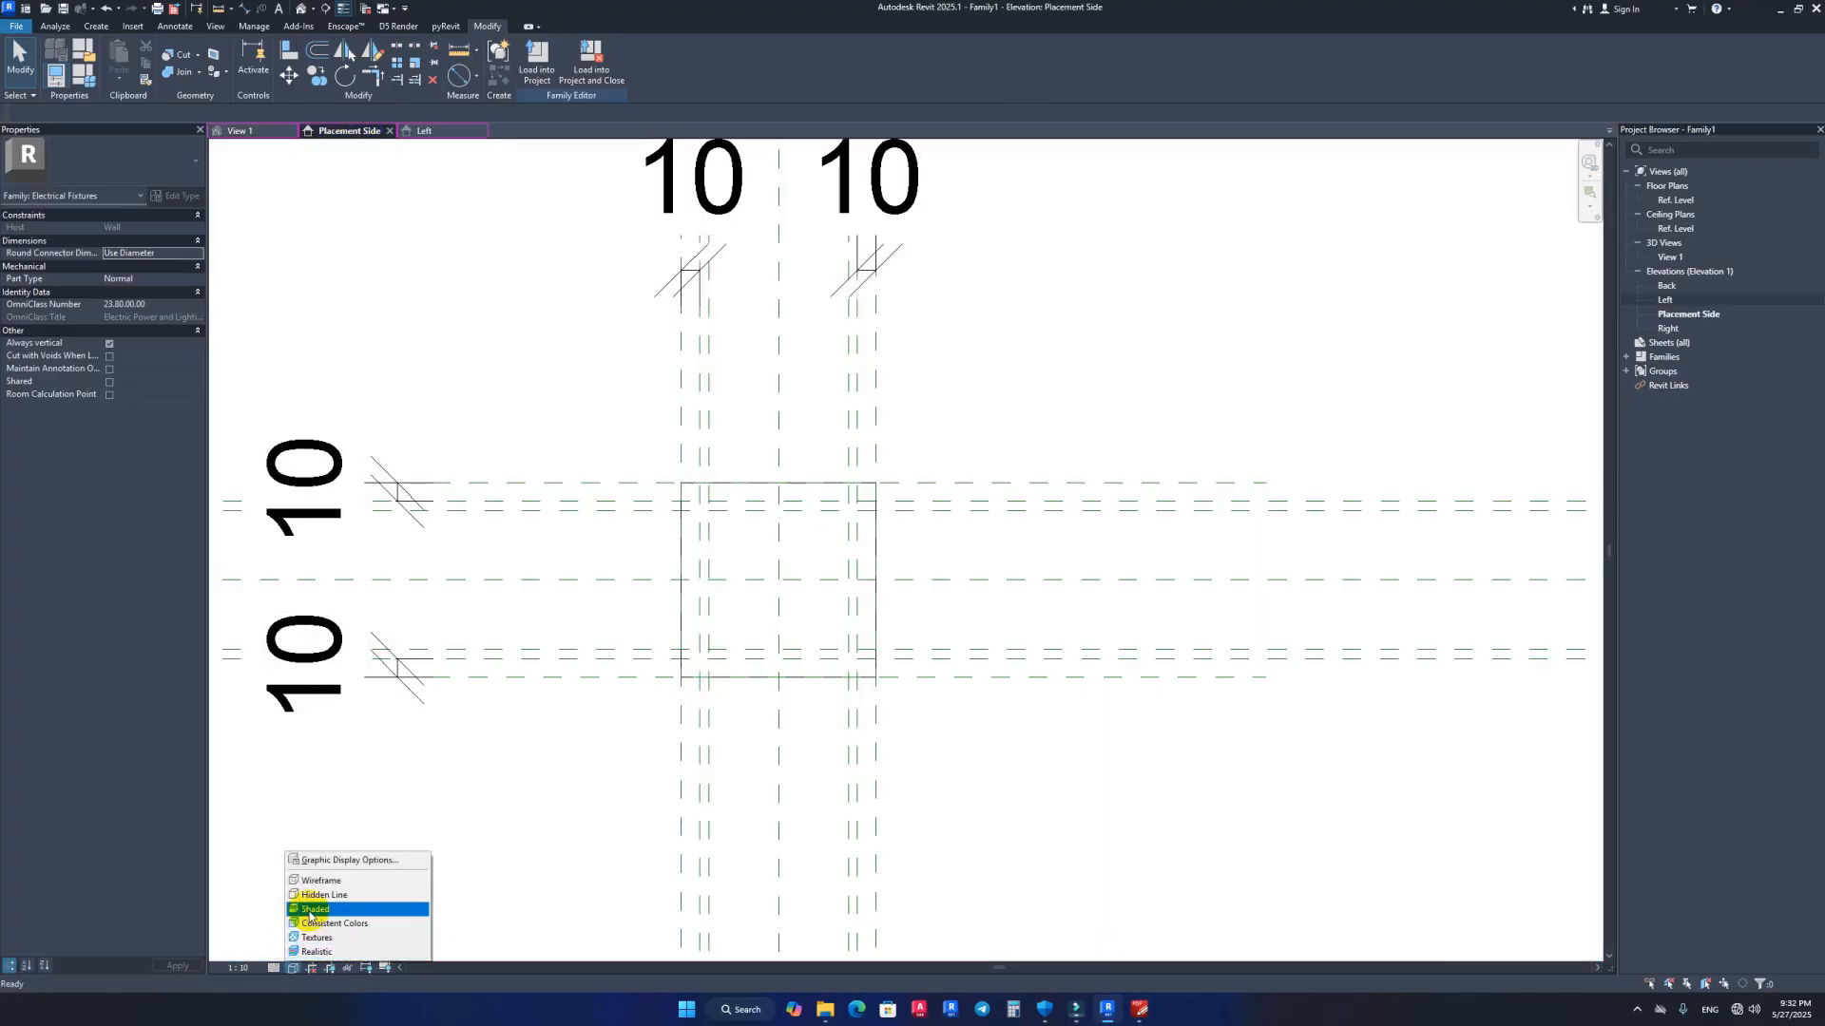
left_click(306, 904)
Step: Calculate the width of one of three equal gangs as 77 ÷ 3 in the Calculator and return to Revit
middle_click_drag(791, 659, 952, 577)
scroll(868, 476, "up", 2)
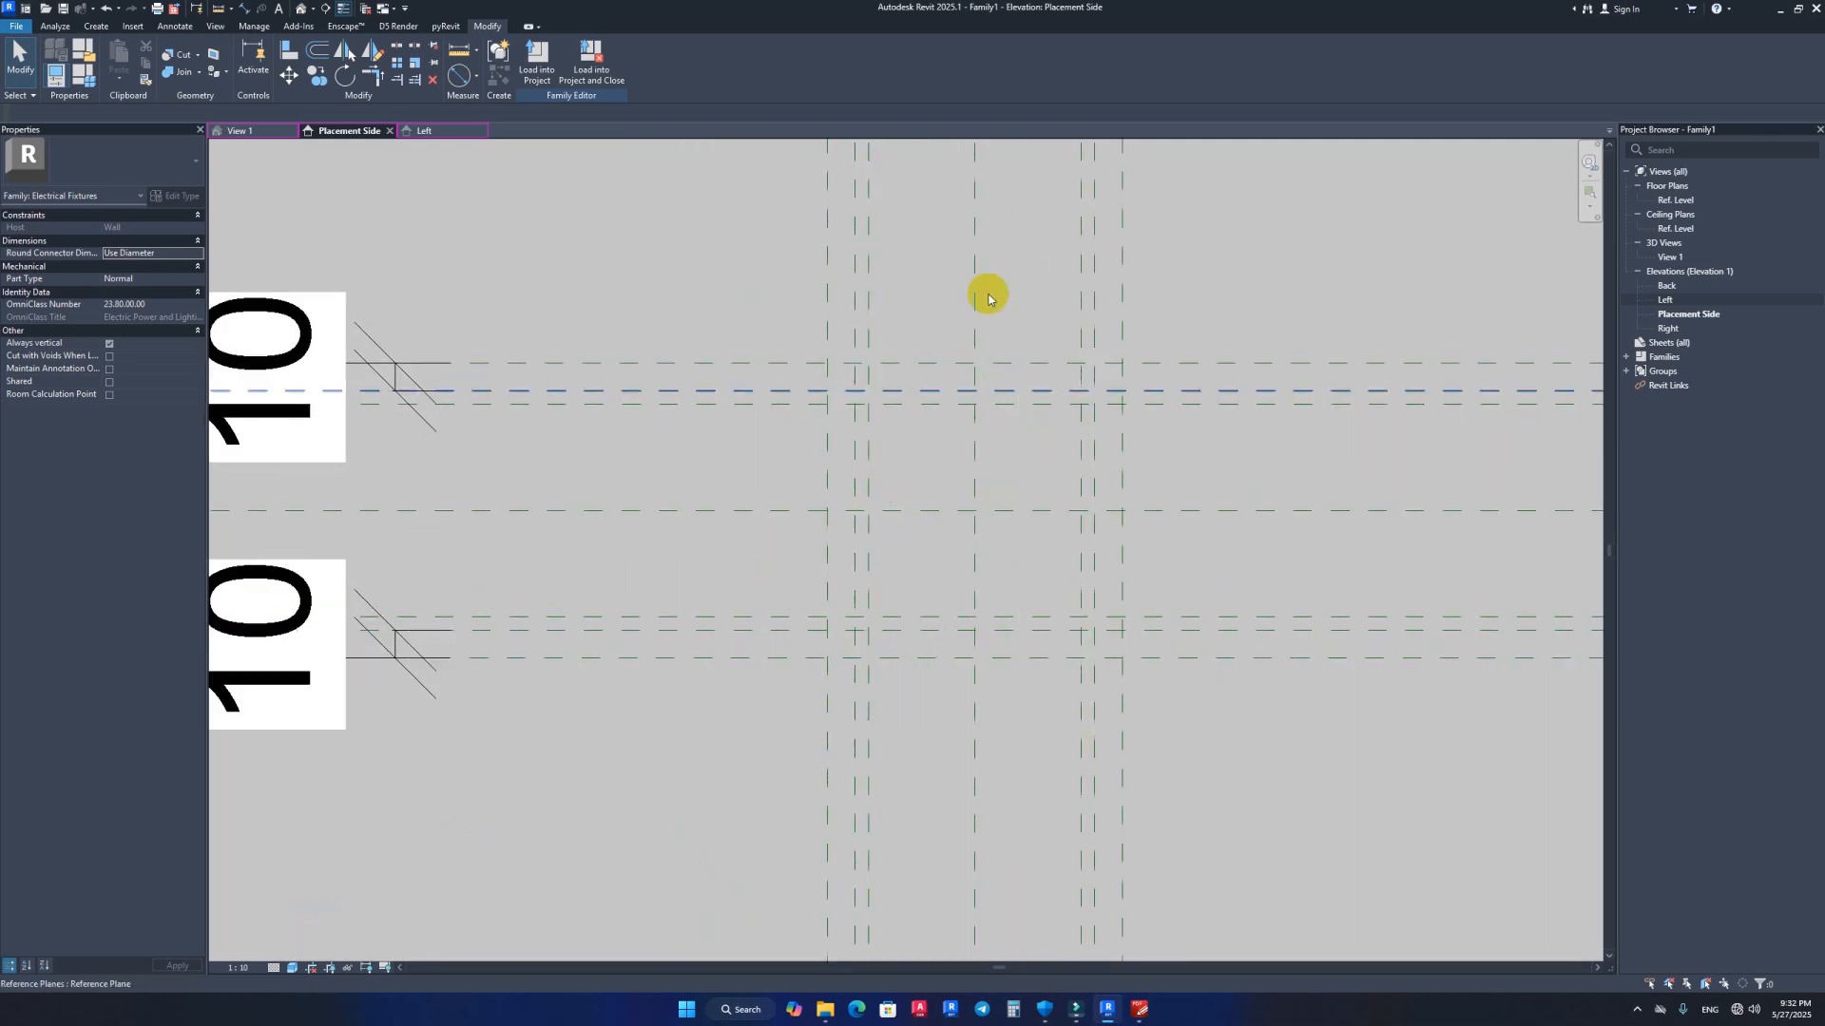
middle_click_drag(1171, 404, 1062, 417)
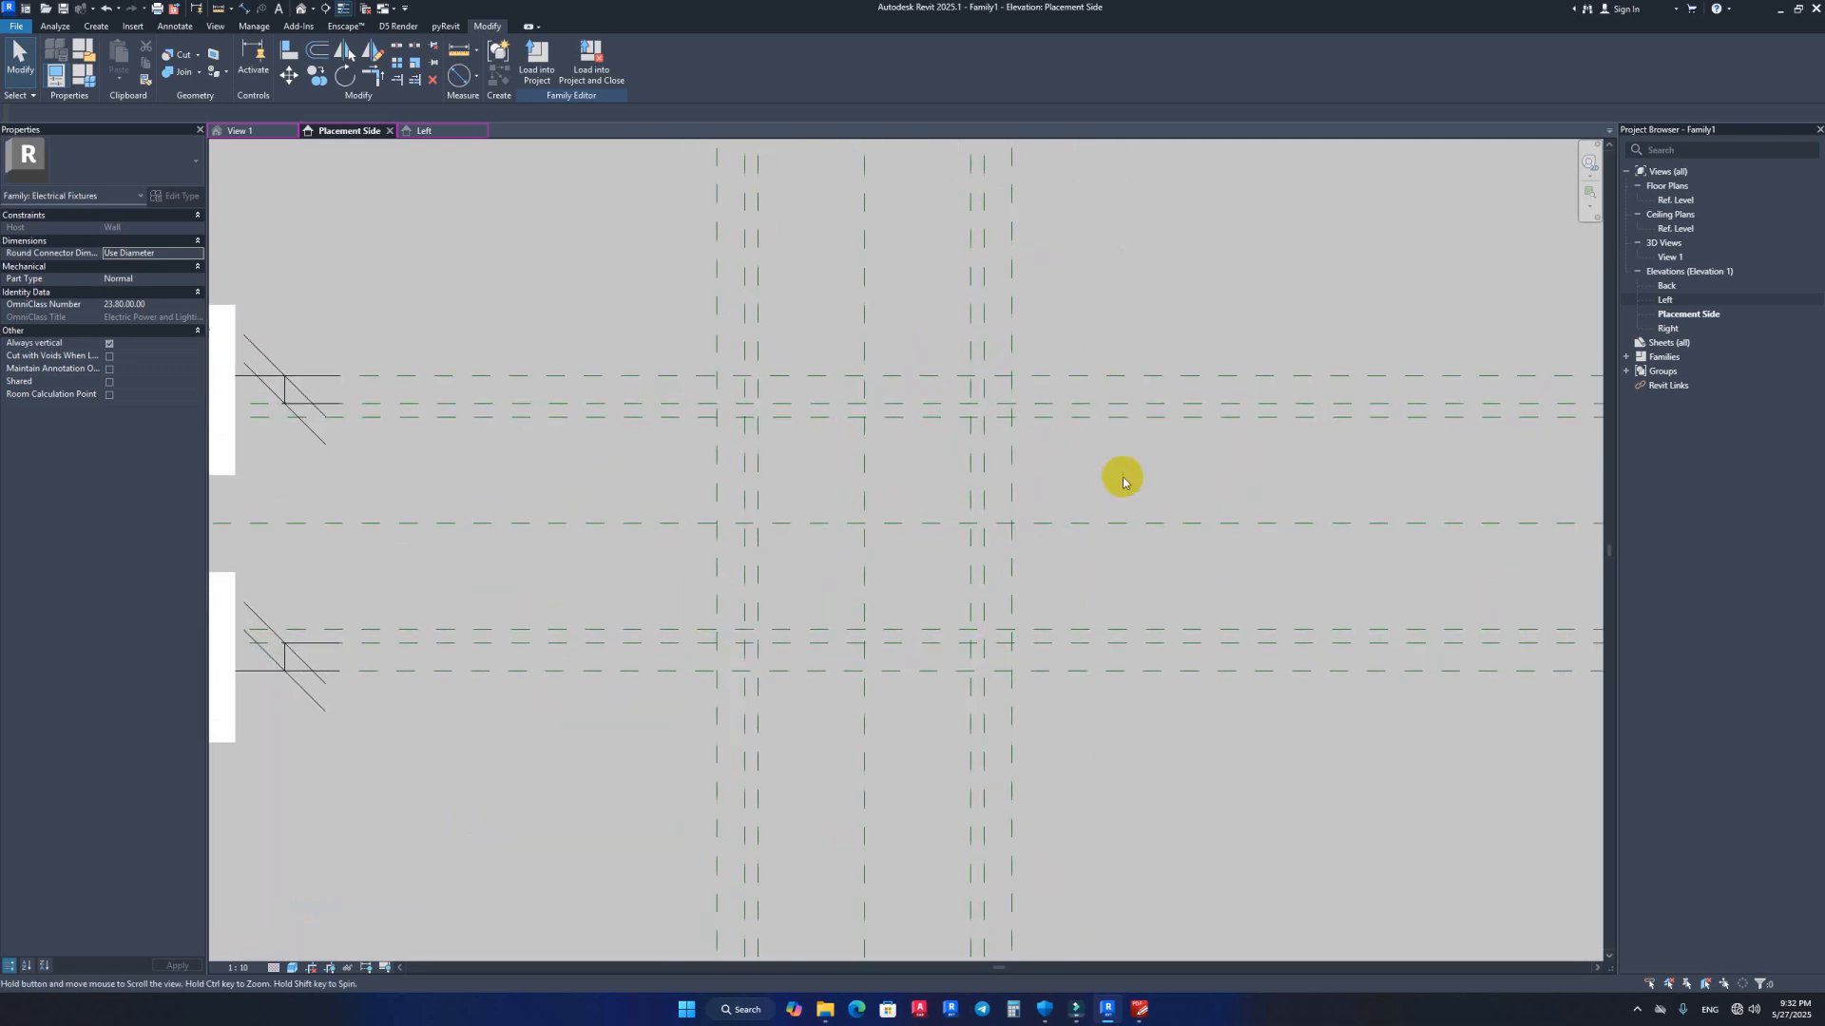
middle_click_drag(924, 307, 928, 406)
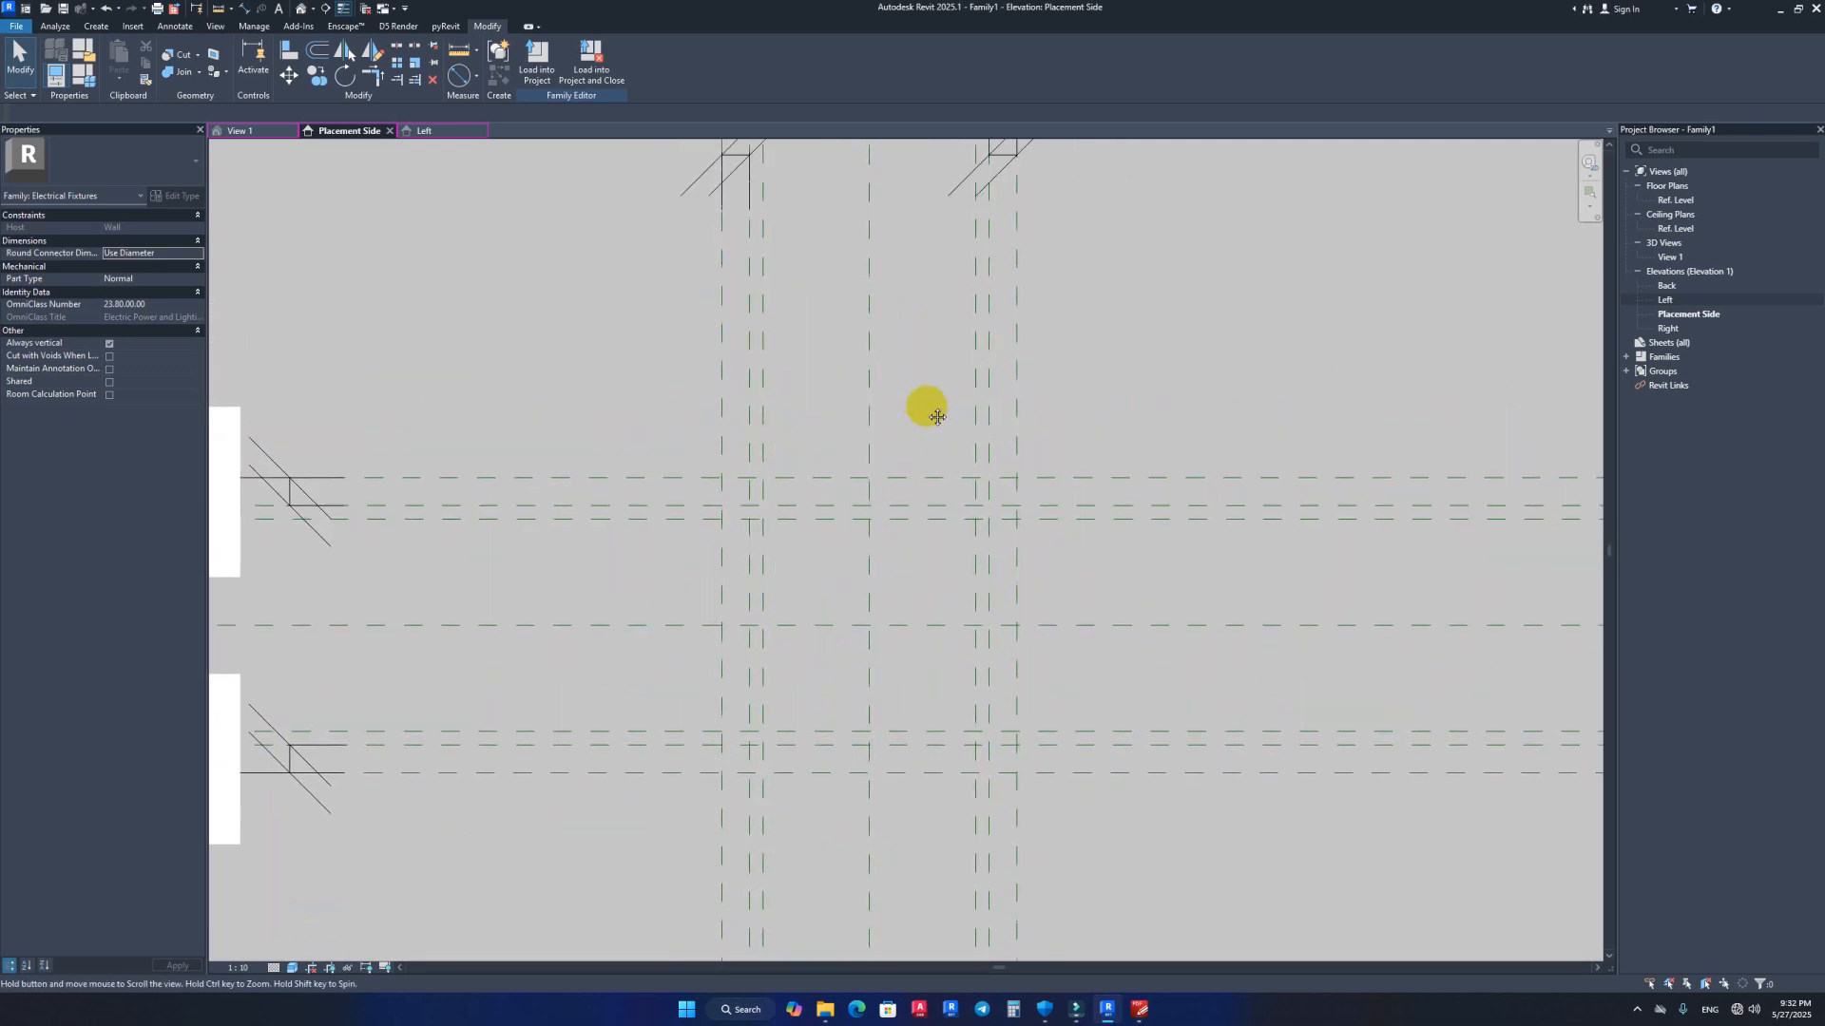
scroll(867, 432, "down", 1)
scroll(864, 359, "down", 3)
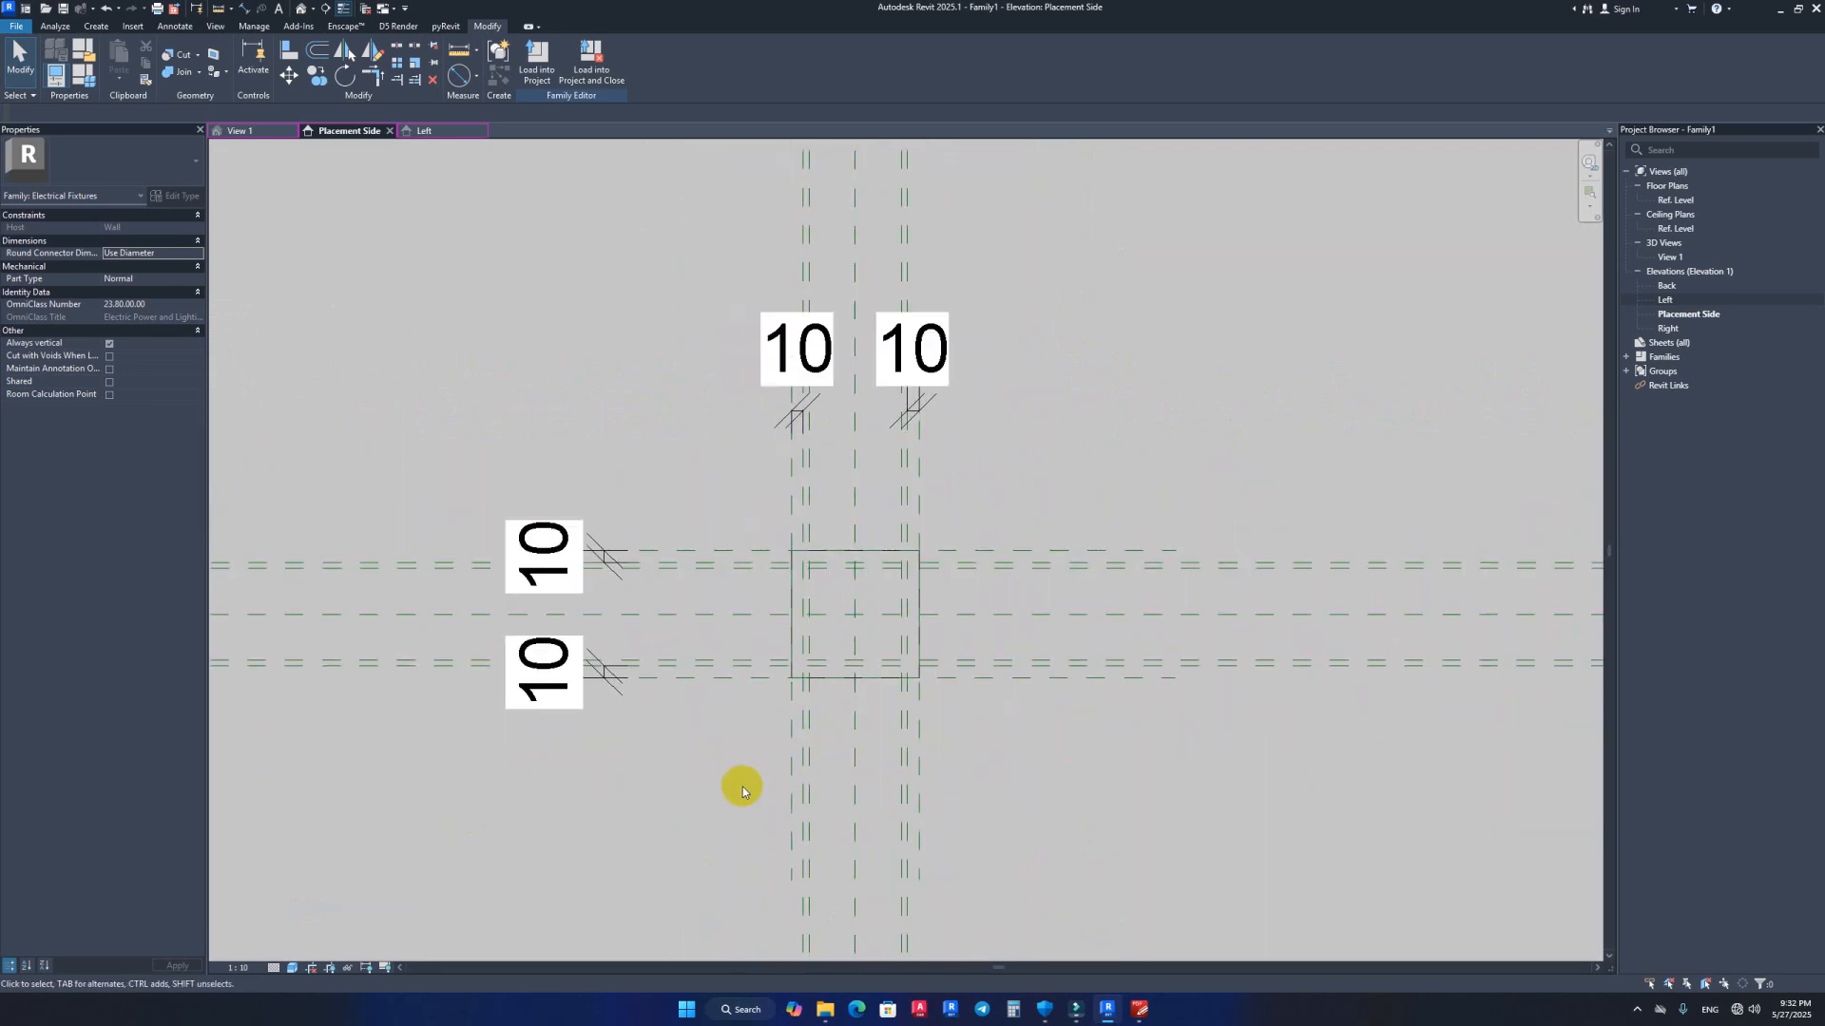
left_click(1010, 1012)
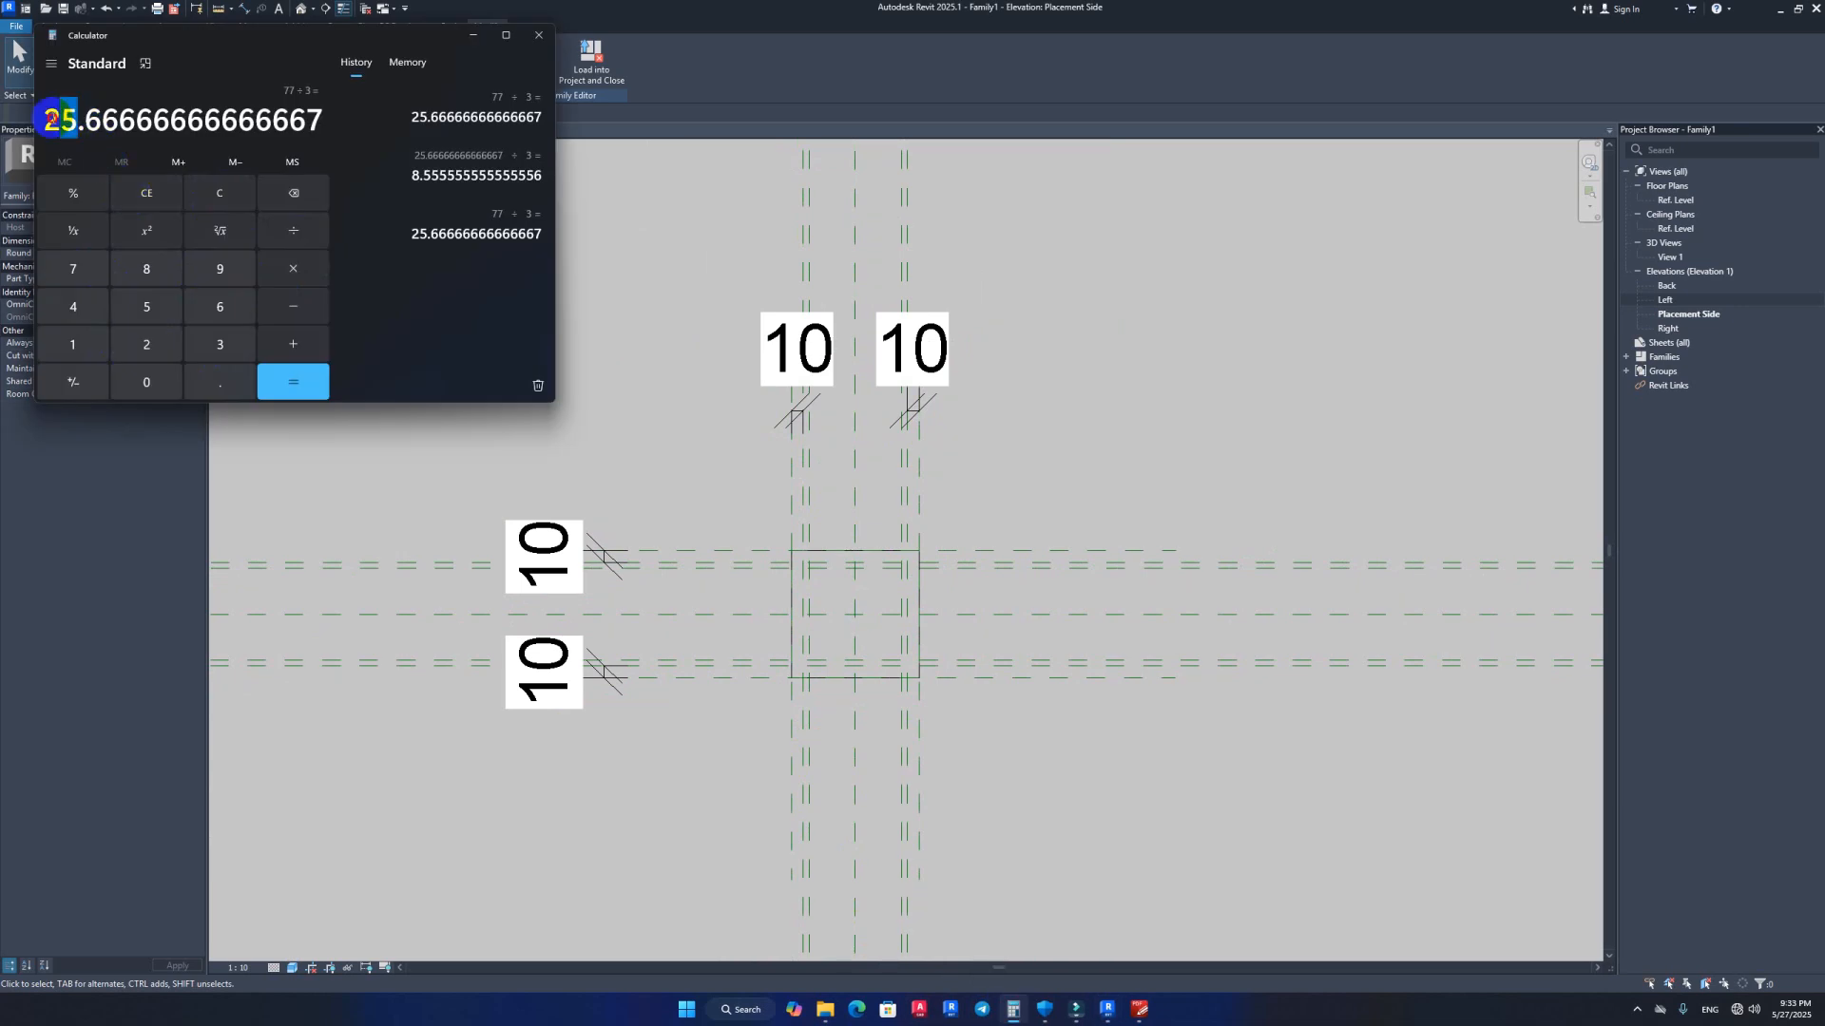
left_click(868, 644)
Step: Draw a vertical reference plane through the cover plate about 30 mm inside its left edge
scroll(855, 644, "up", 5)
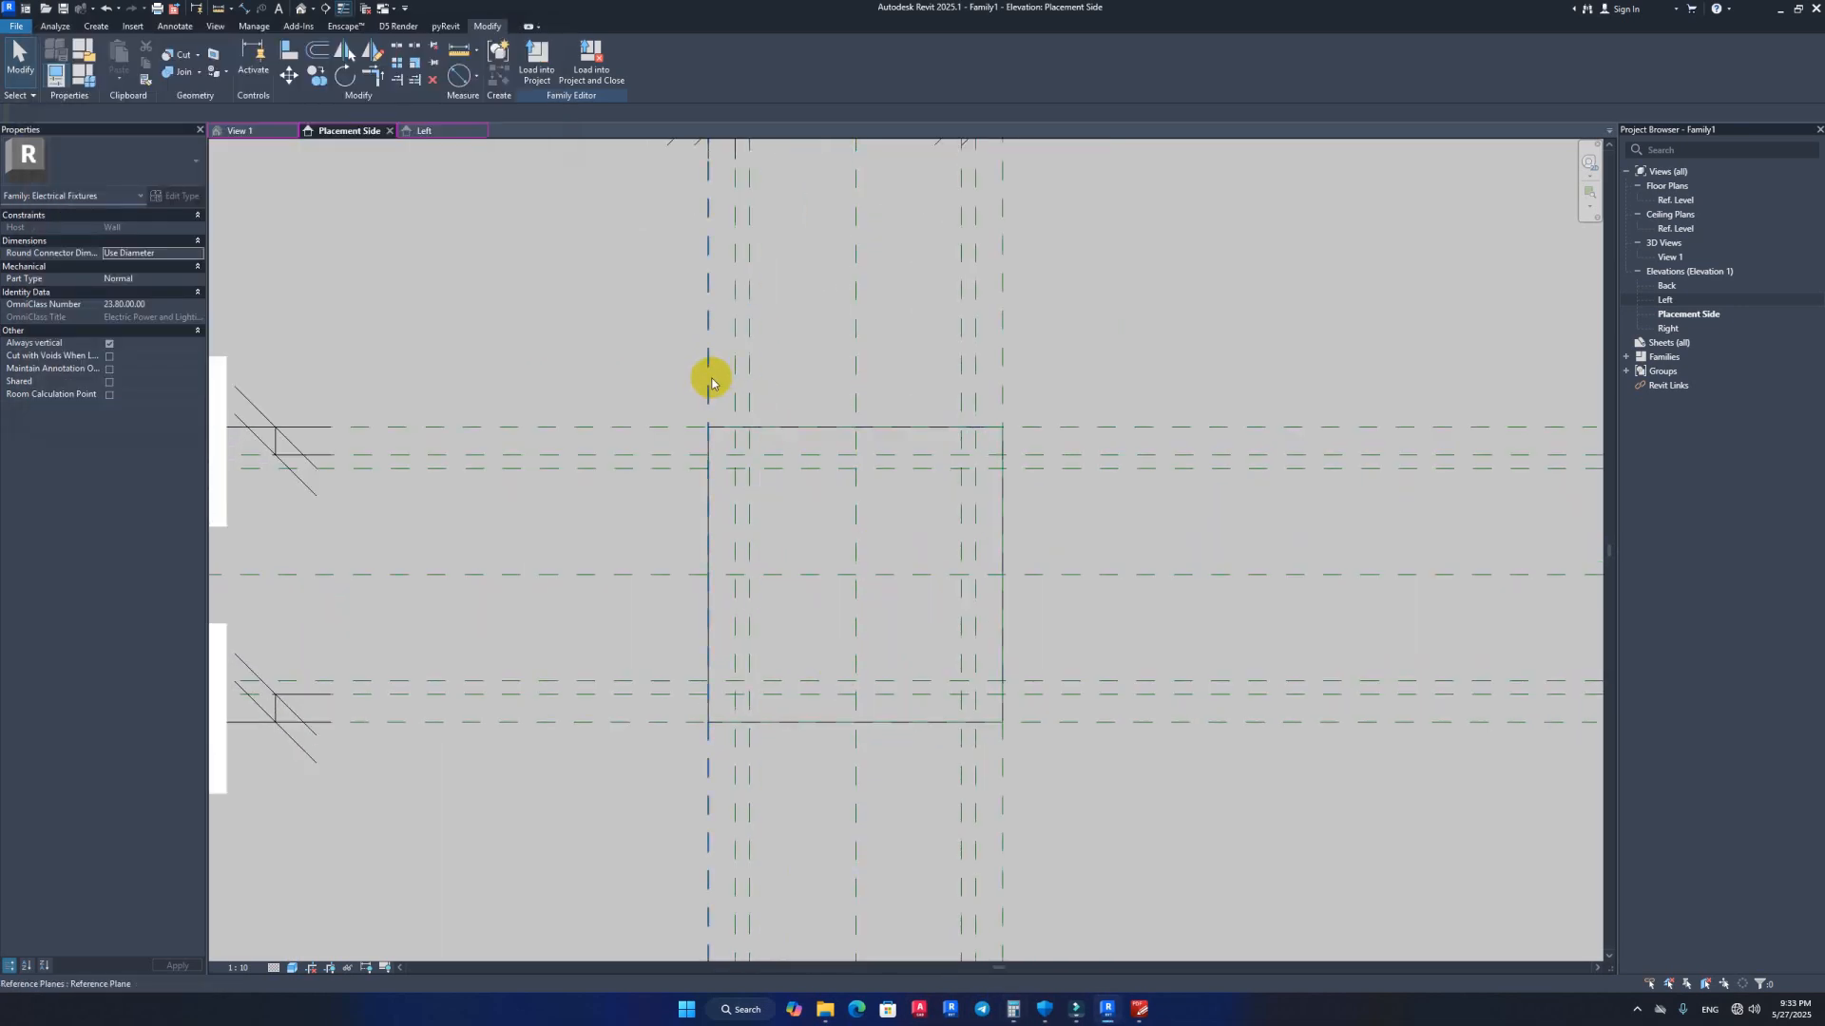
left_click(711, 383)
key("r")
key("p")
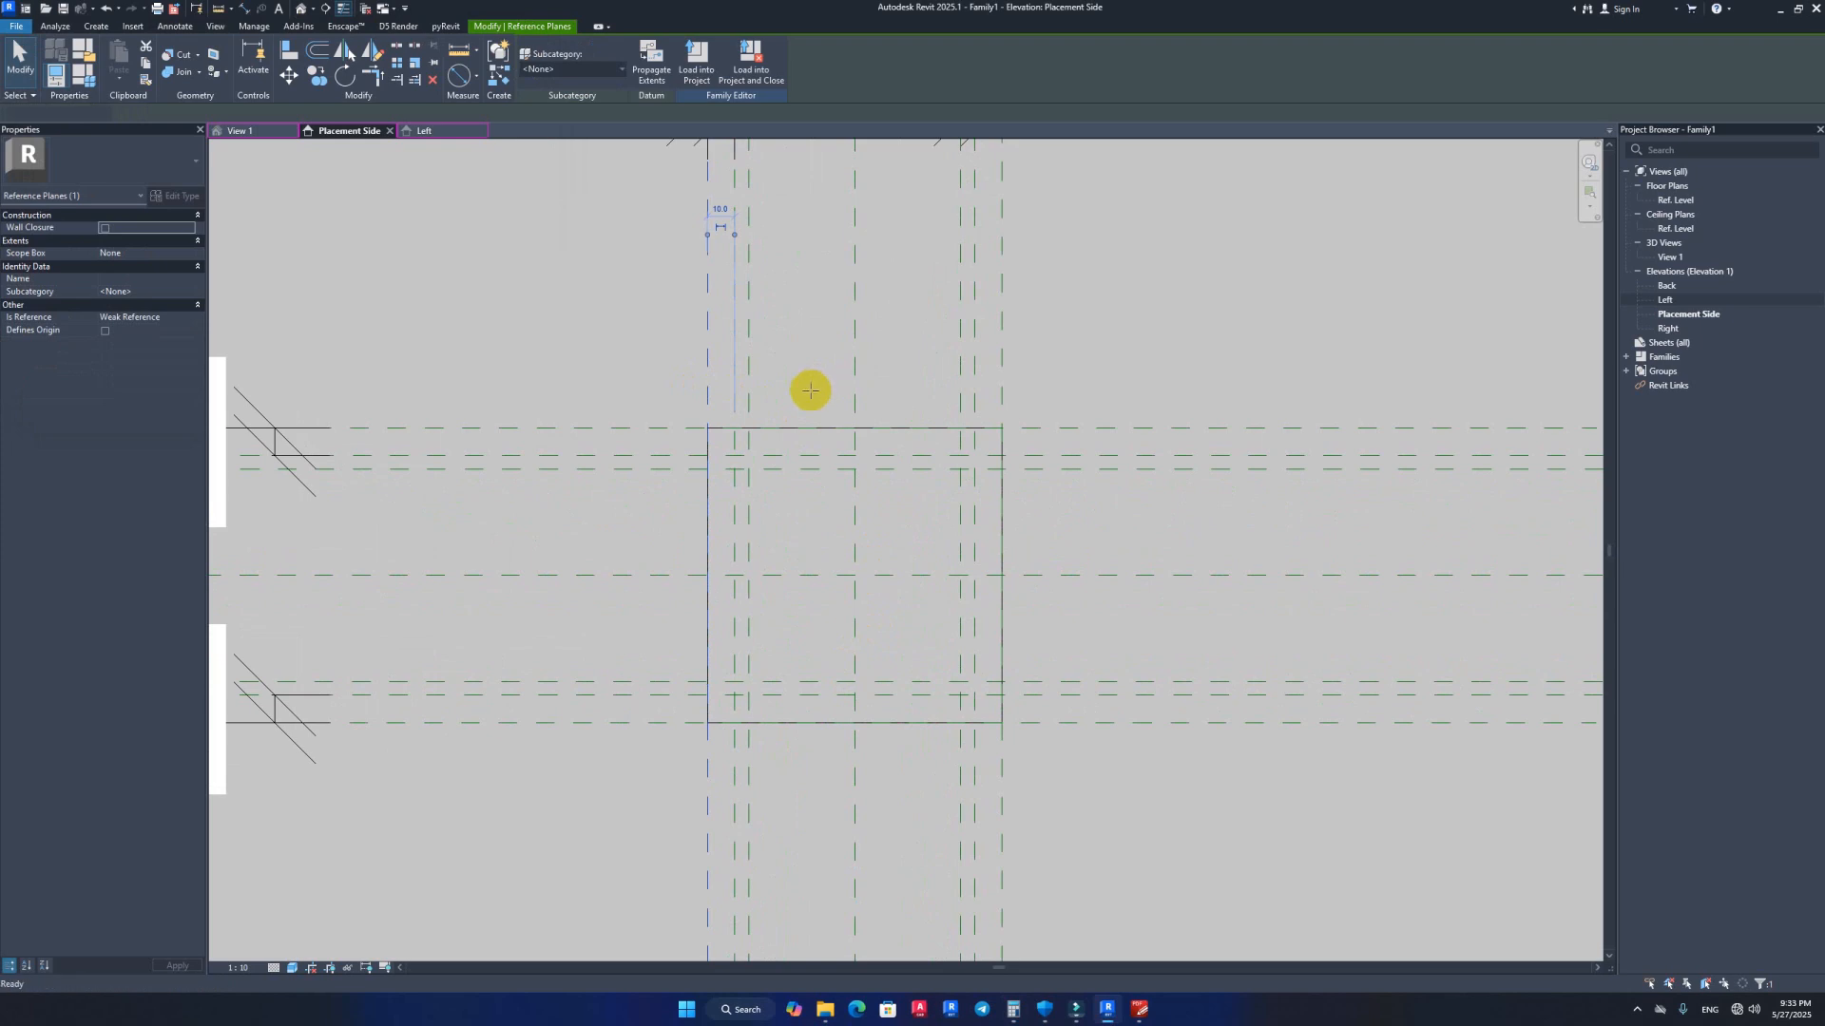
scroll(801, 387, "down", 2)
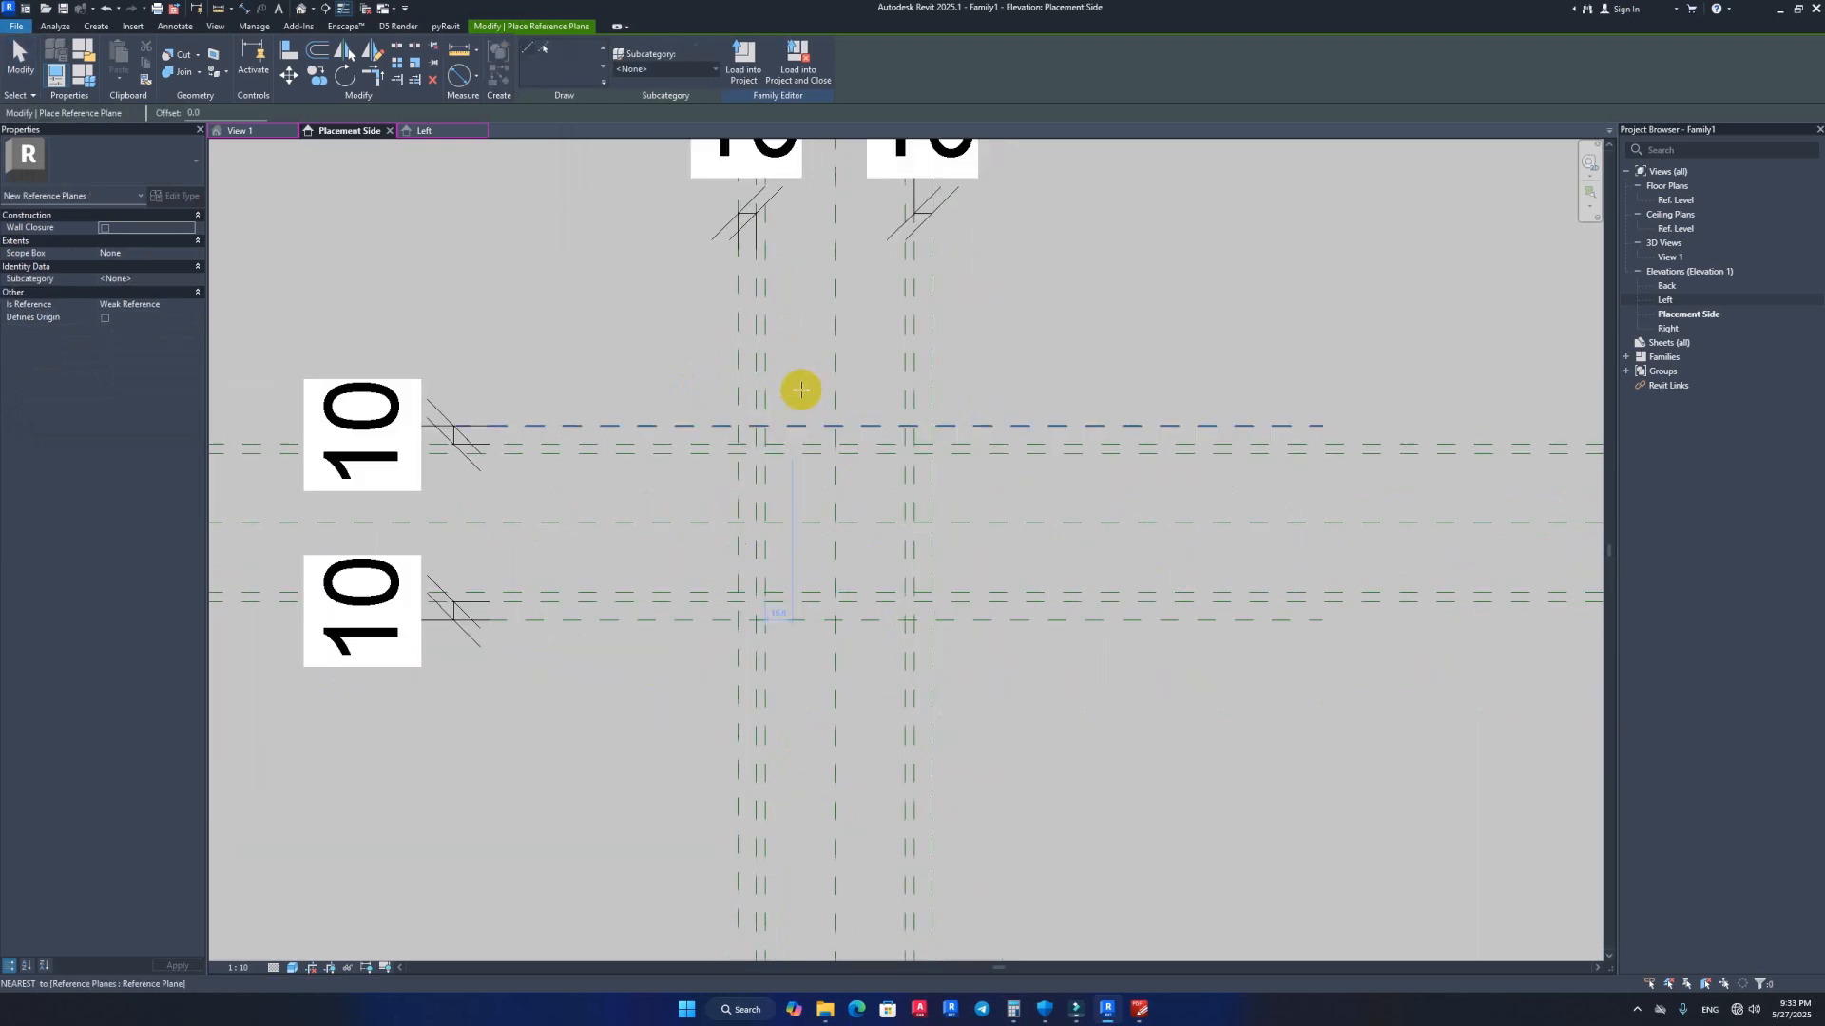
left_click(792, 250)
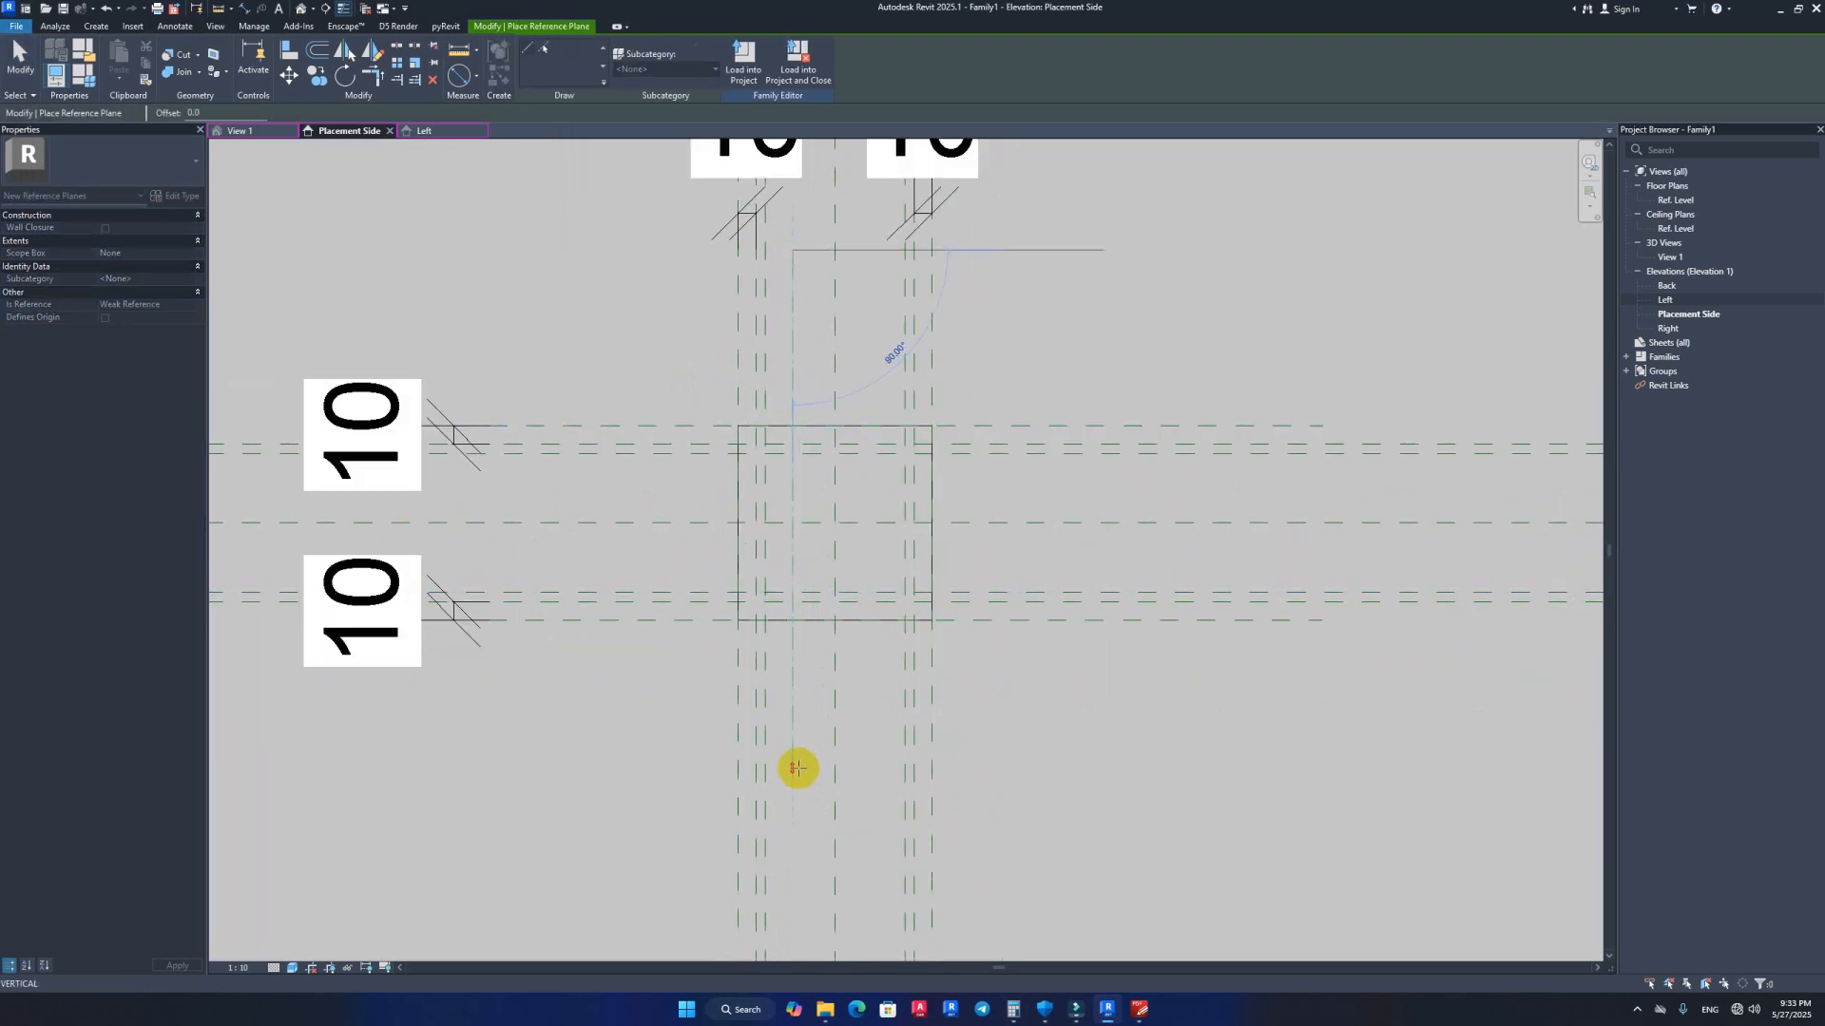
left_click(796, 768)
key("Escape")
key("Escape")
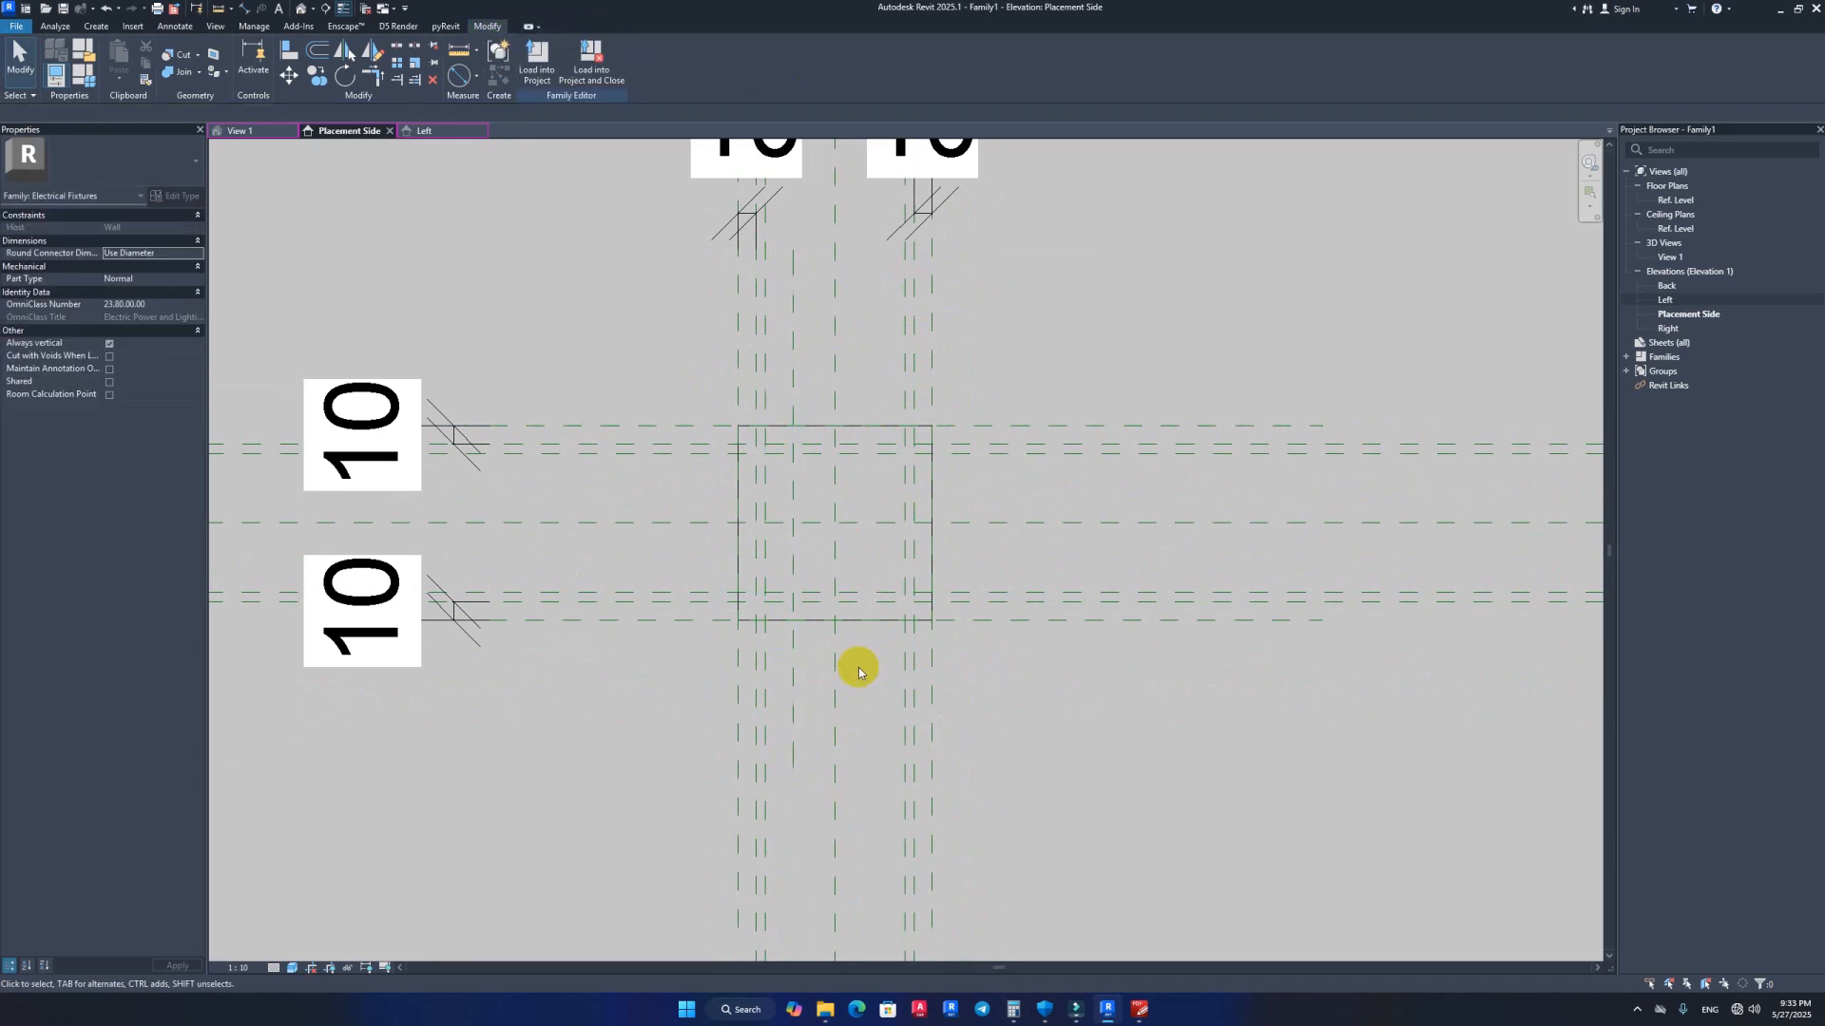
Step: Draw a second vertical reference plane right of the plate's centre, about 39 mm inside its right edge
left_click(793, 297)
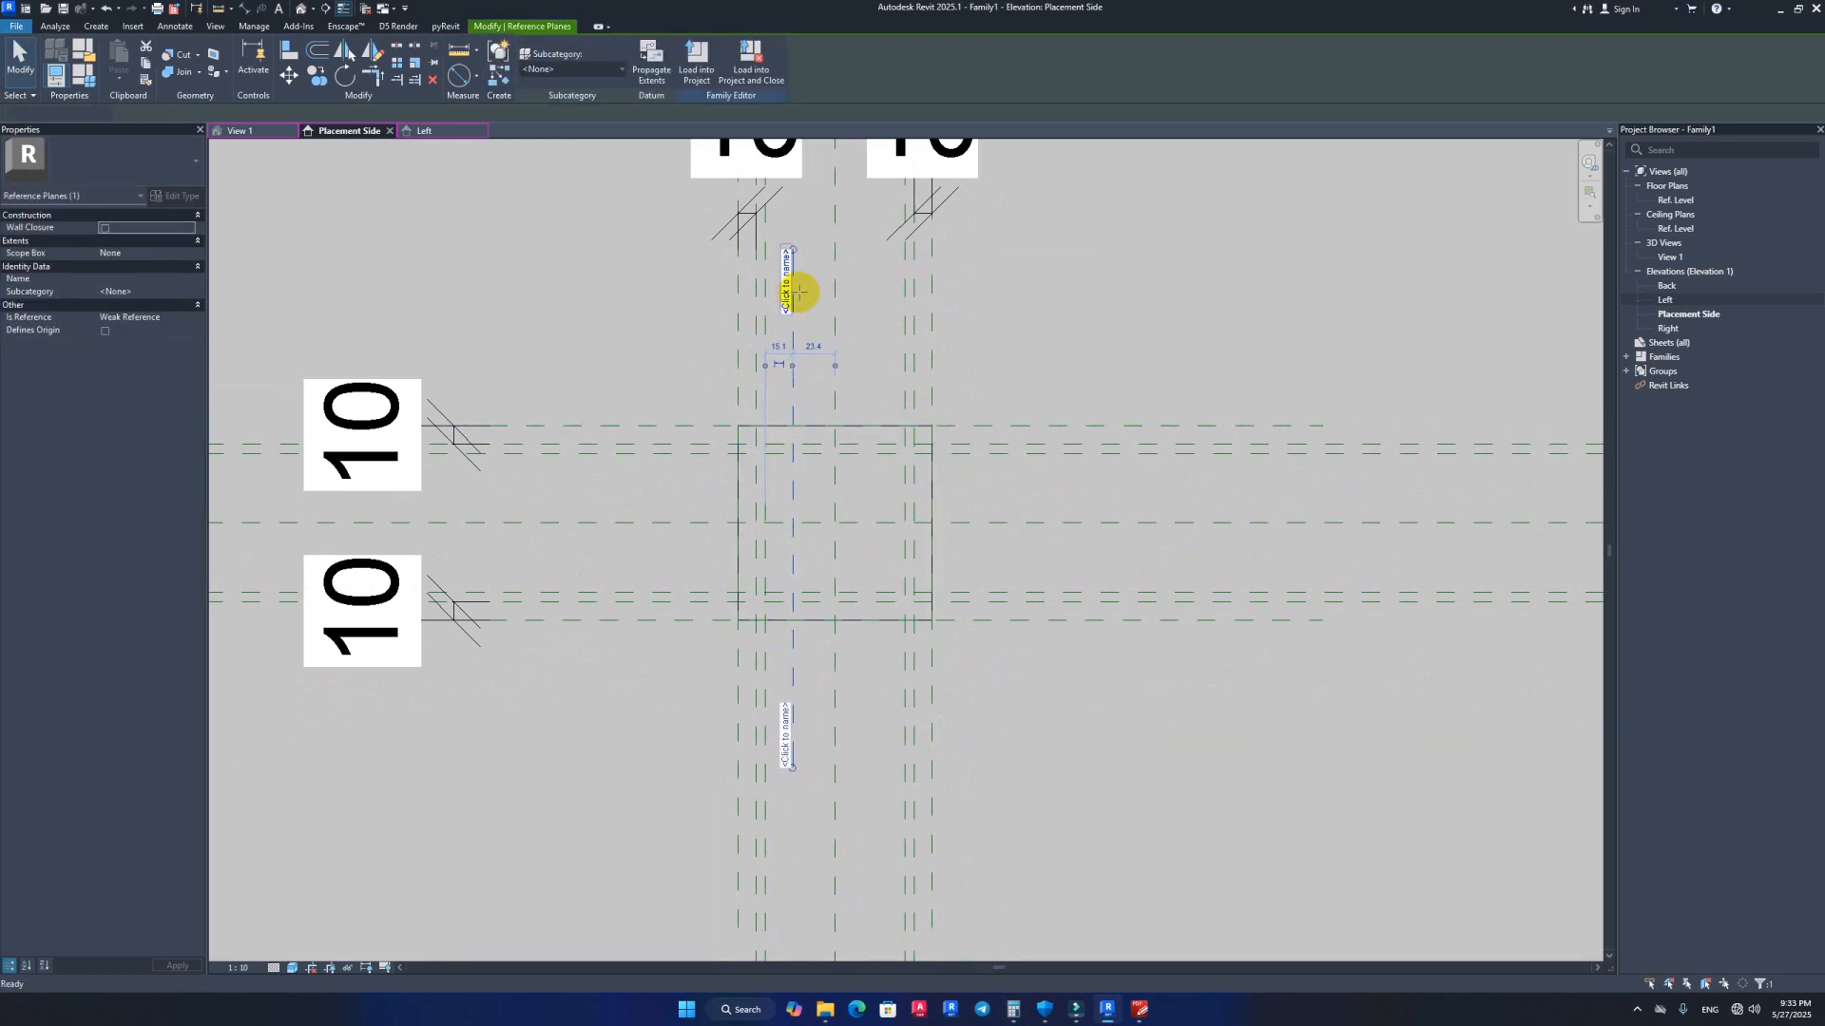
key("r")
key("p")
left_click(862, 250)
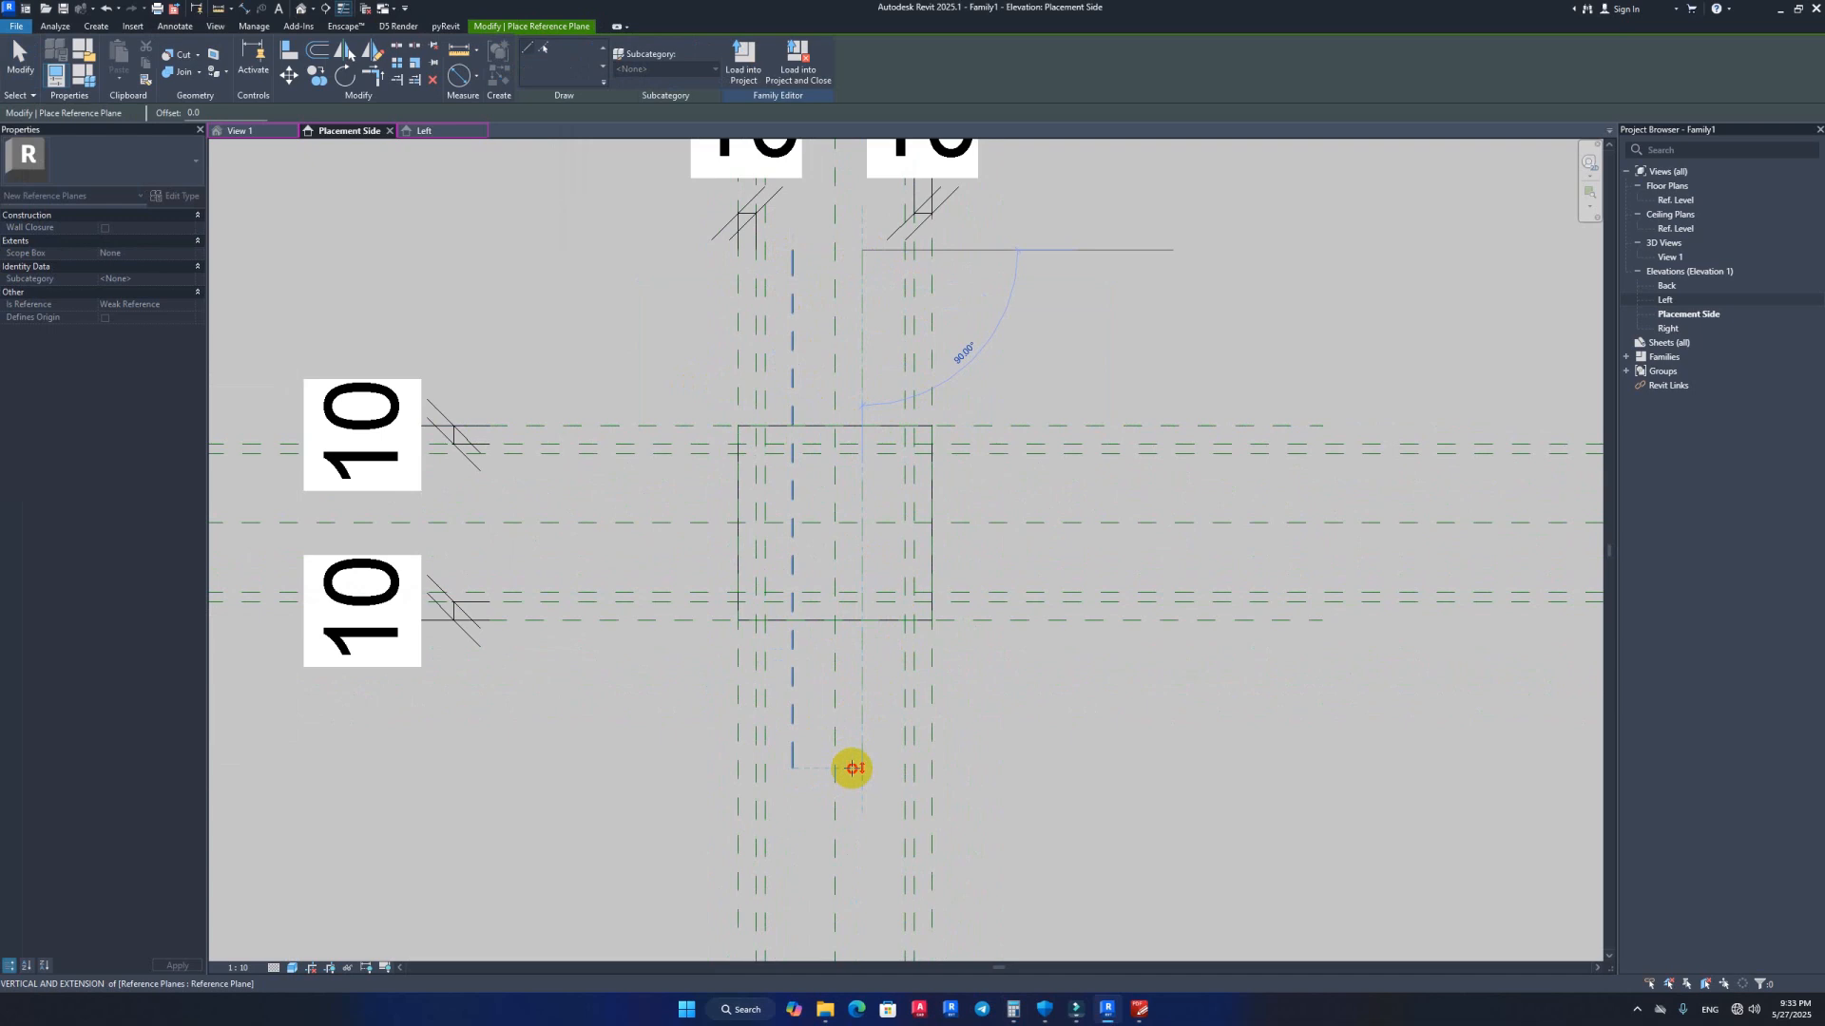
left_click(852, 768)
key("Escape")
key("Escape")
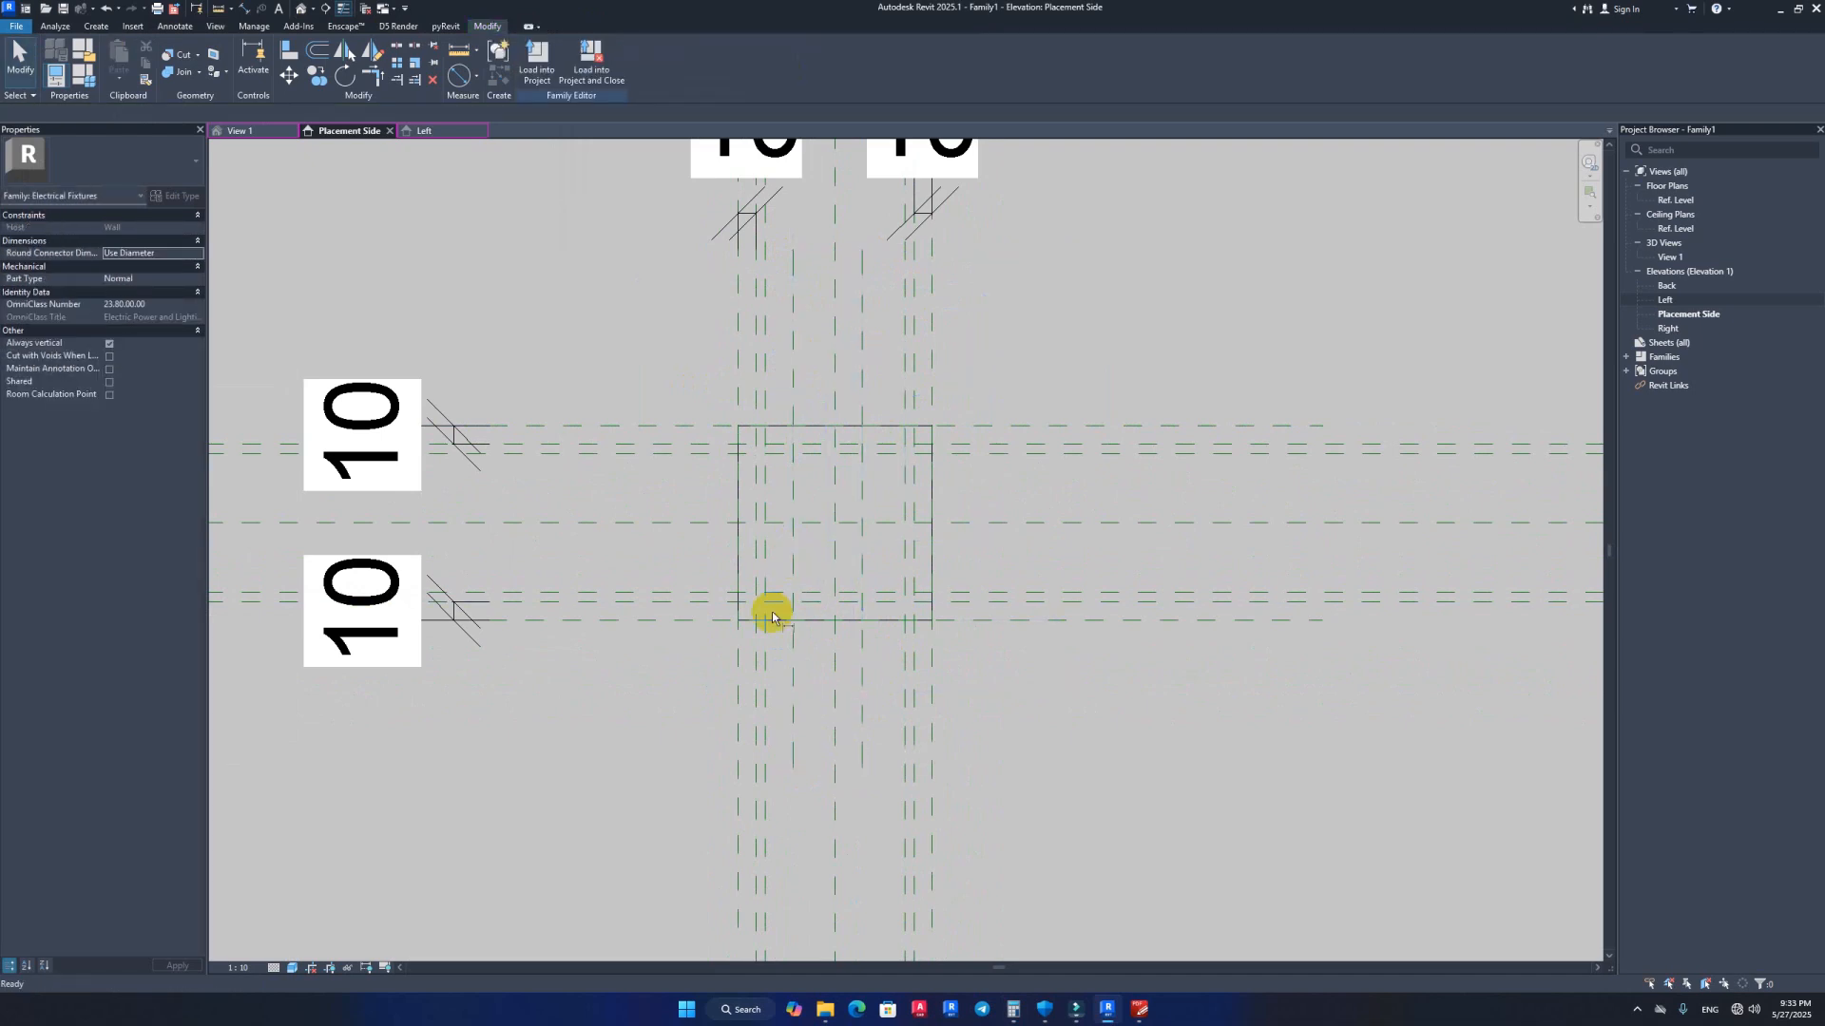
Step: Dimension from the plate's left edge plane through the two new planes to its right edge plane, and make the segments equal
key("d")
key("i")
left_click(791, 668)
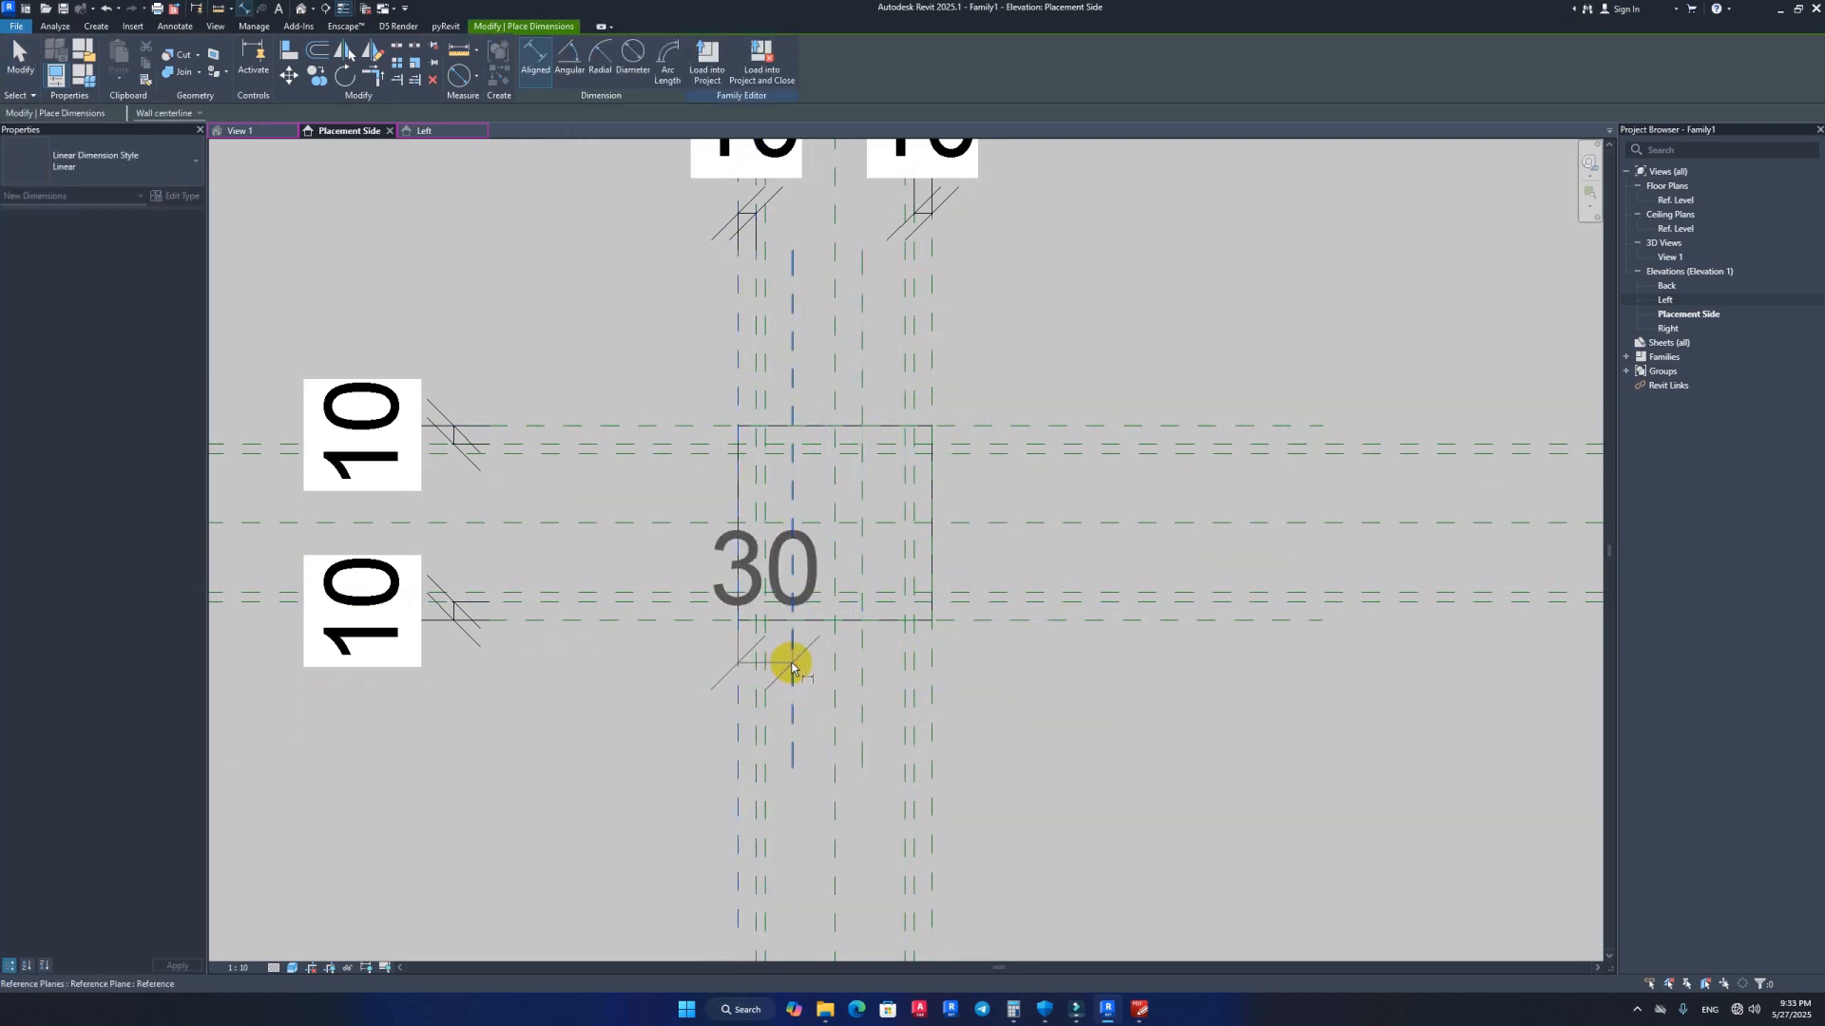
left_click(861, 673)
left_click(932, 680)
scroll(989, 680, "down", 1)
left_click(997, 711)
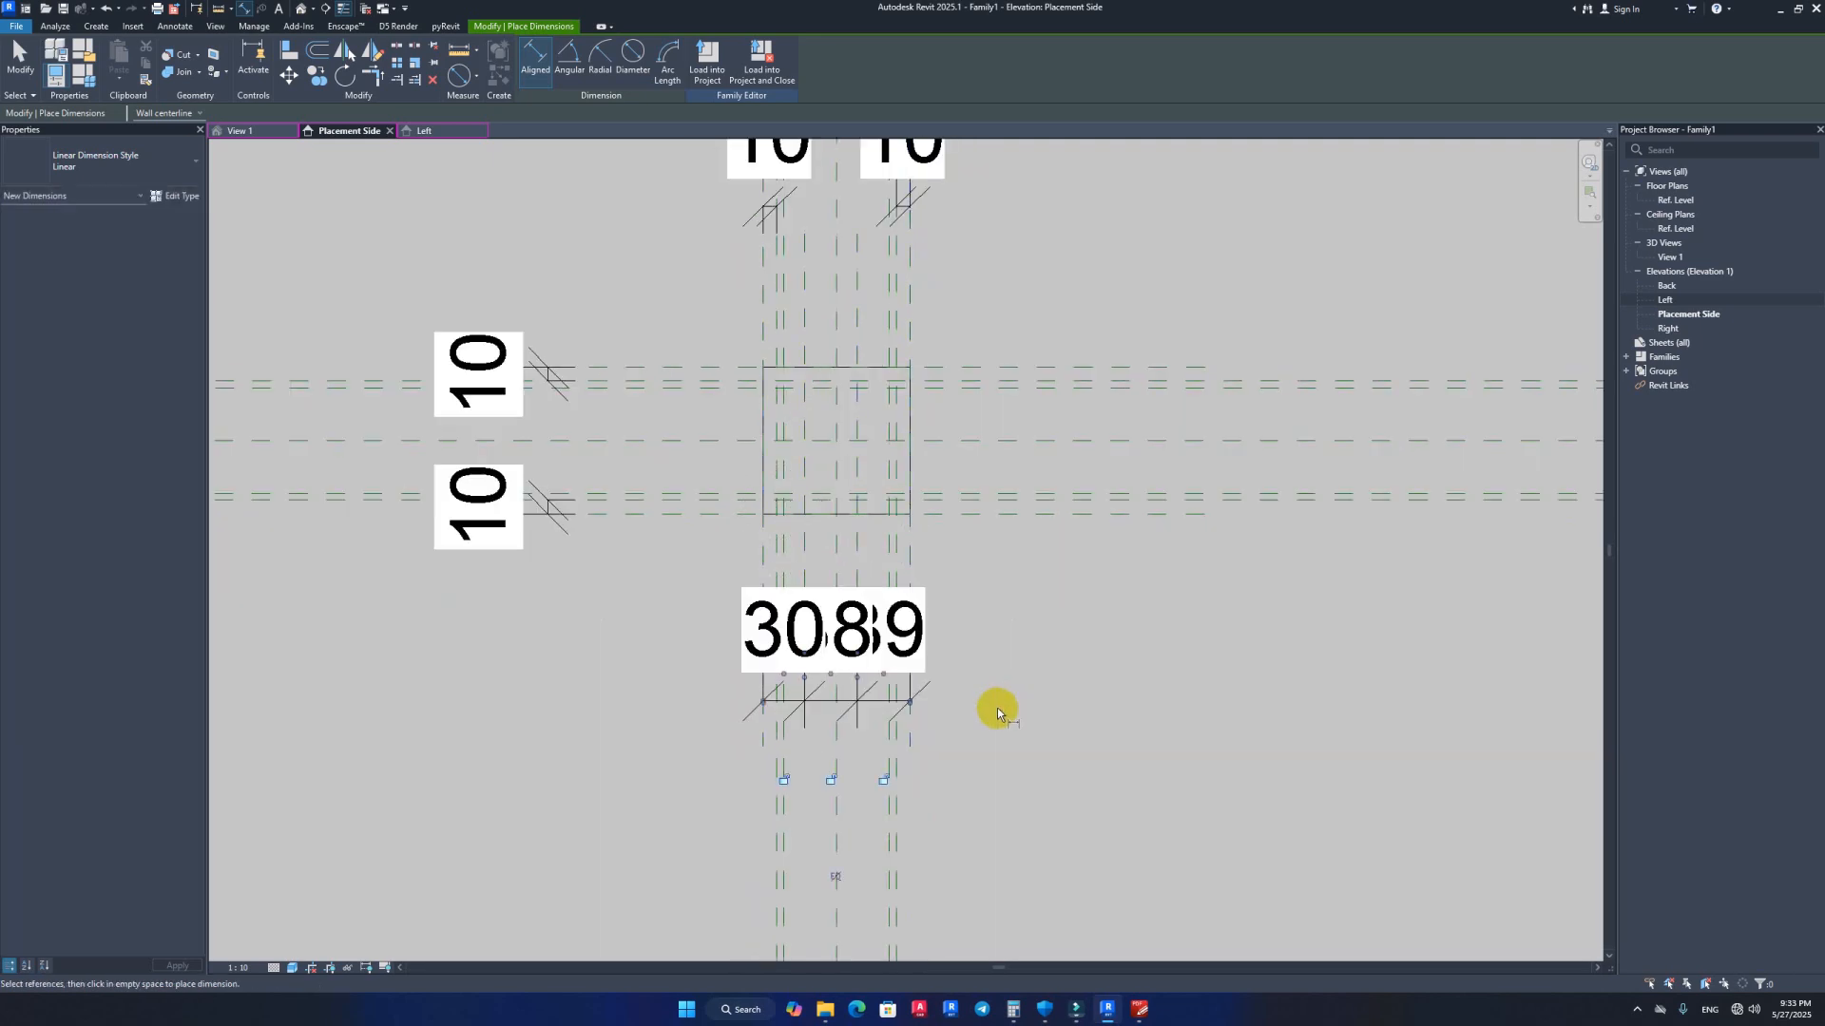
left_click(835, 867)
key("Escape")
key("Escape")
Step: Delete the equalized dimension string and dimension the same four vertical planes again below the cover plate
left_click_drag(637, 568, 1002, 753)
key("Delete")
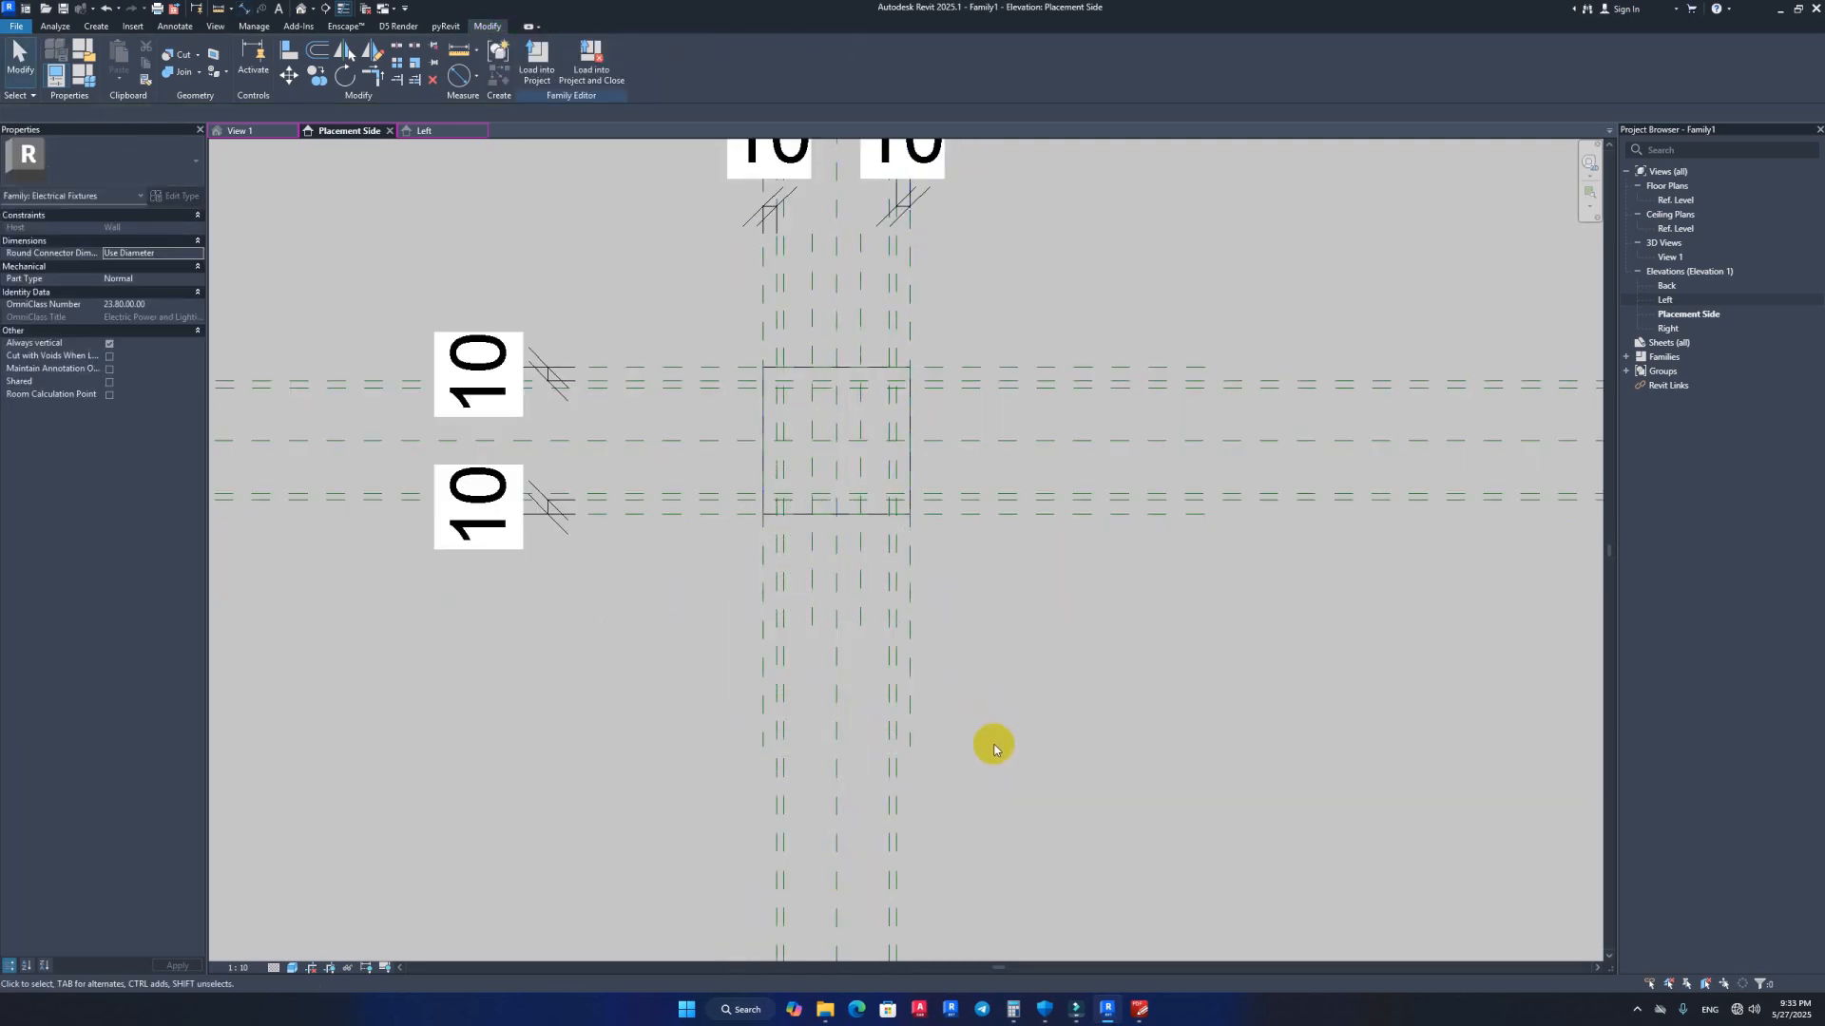
key("i")
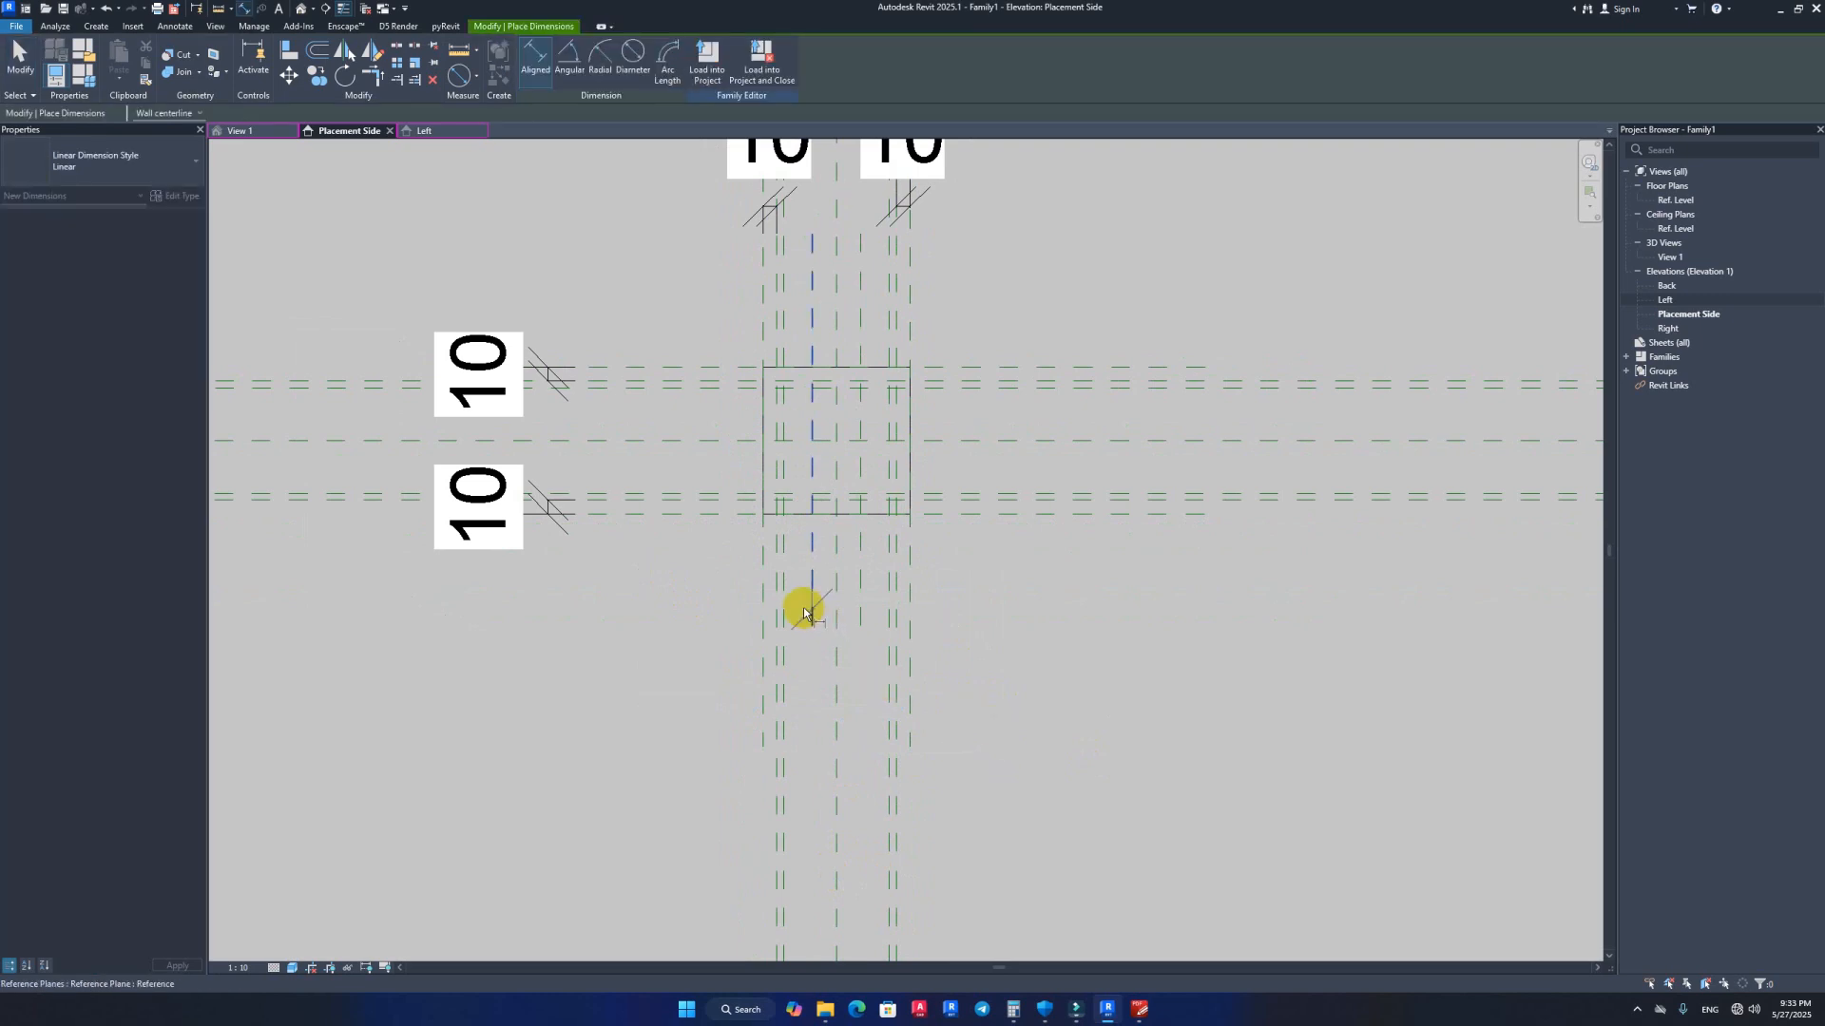
left_click(763, 606)
left_click(811, 619)
left_click(861, 627)
left_click(911, 632)
scroll(913, 624, "down", 2)
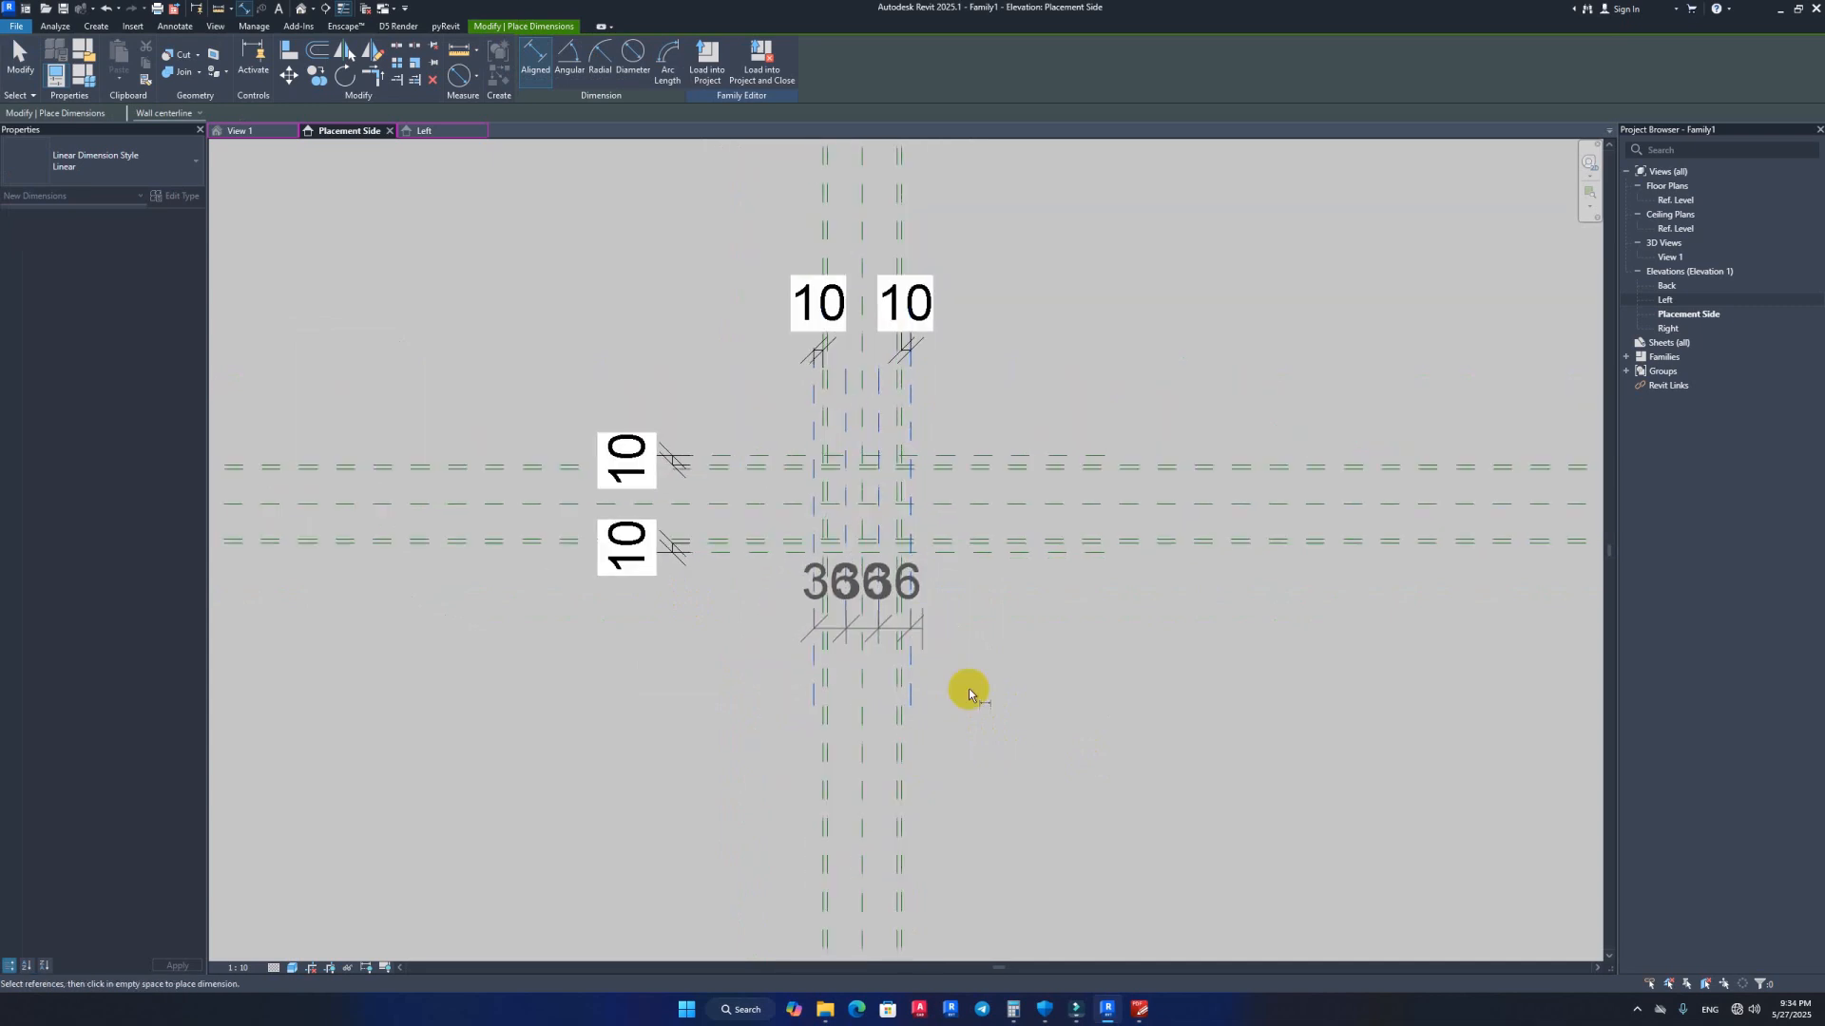
left_click(956, 772)
Step: Set the Placement Side elevation's view scale to 1:5 and end the dimensioning command
left_click(245, 969)
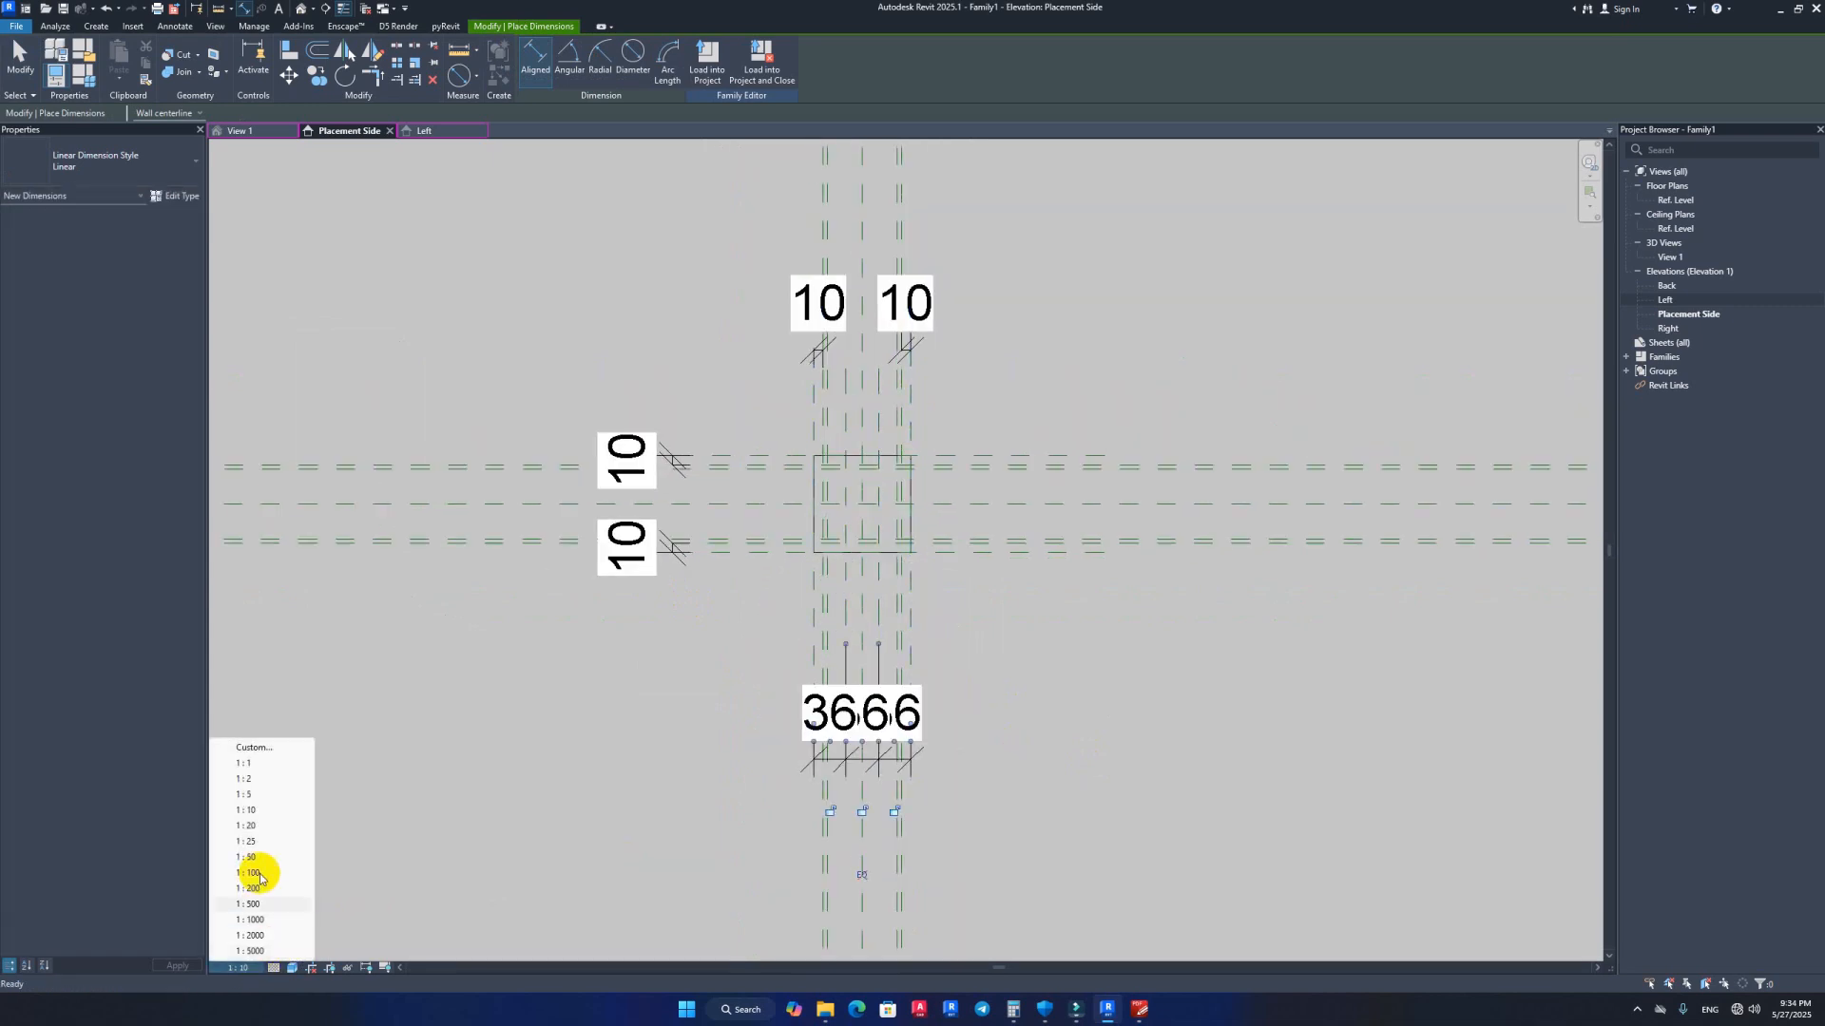
left_click(245, 794)
scroll(837, 727, "up", 2)
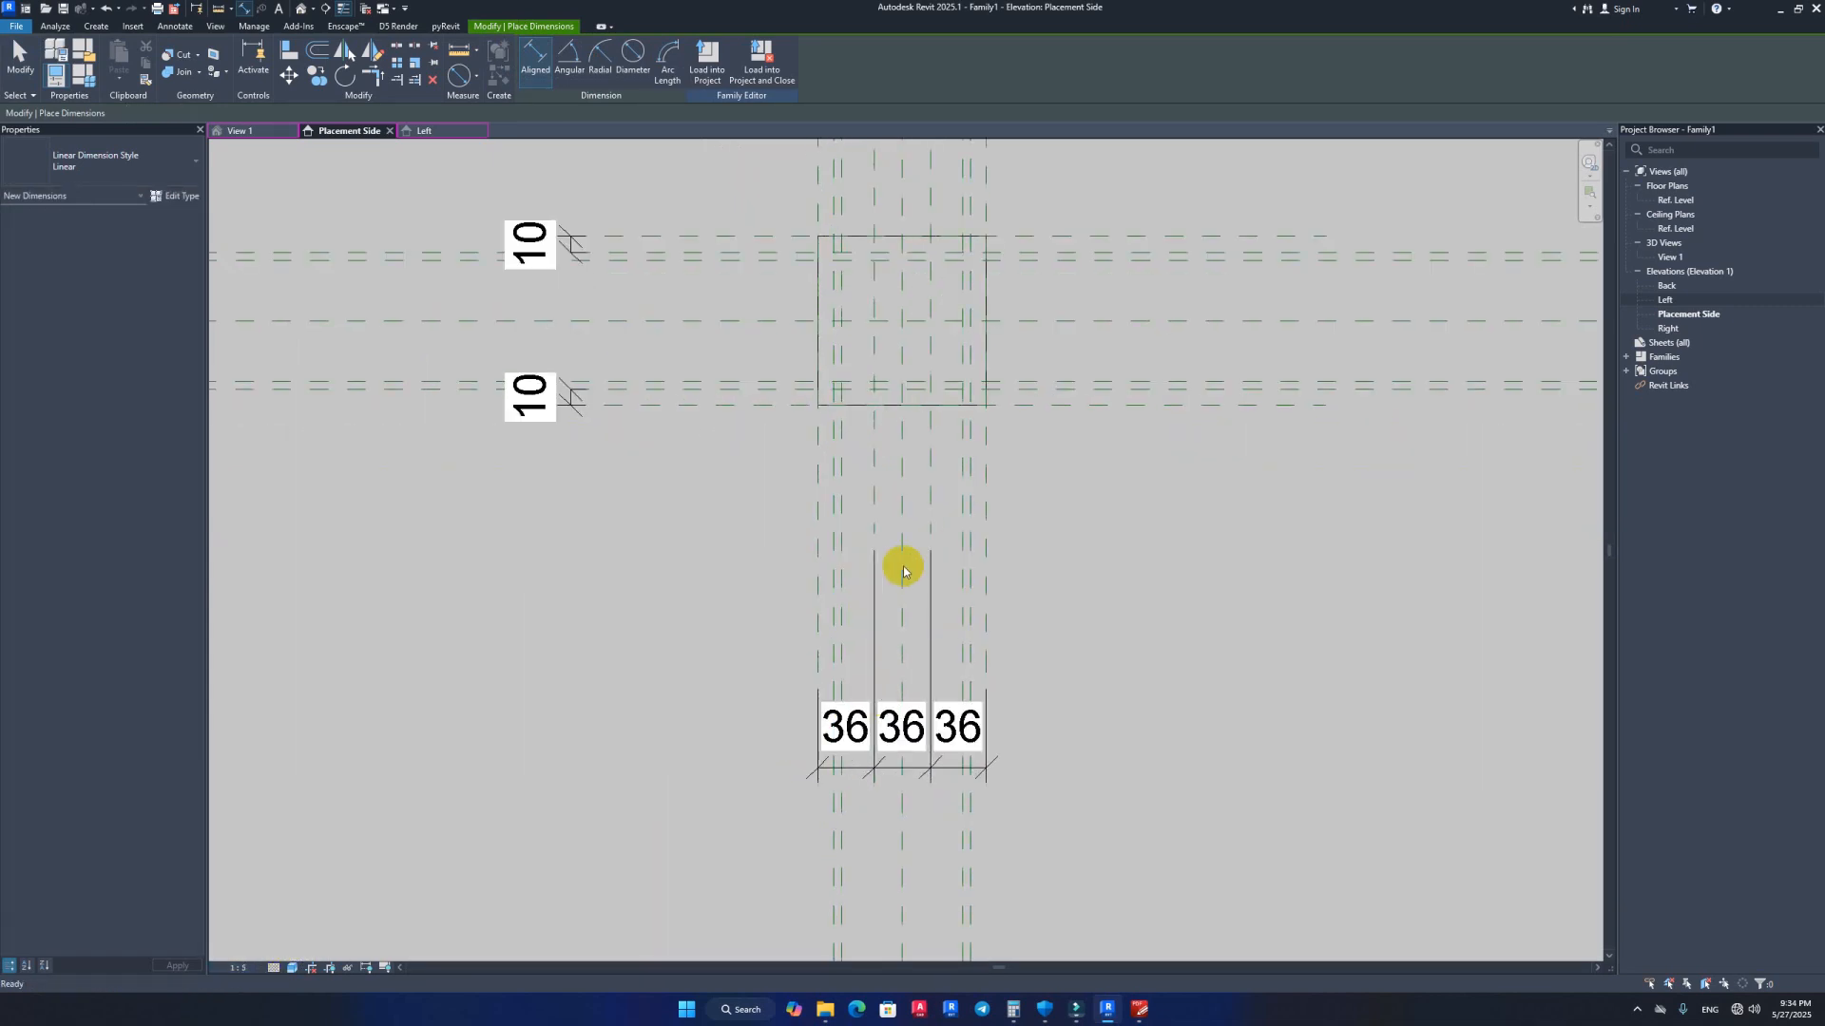
key("Escape")
key("Escape")
Step: Draw a vertical reference plane about 5 mm left of the first gang divider, spanning above and below the plate
middle_click_drag(884, 310, 868, 448)
scroll(857, 477, "up", 1)
scroll(857, 477, "up", 1)
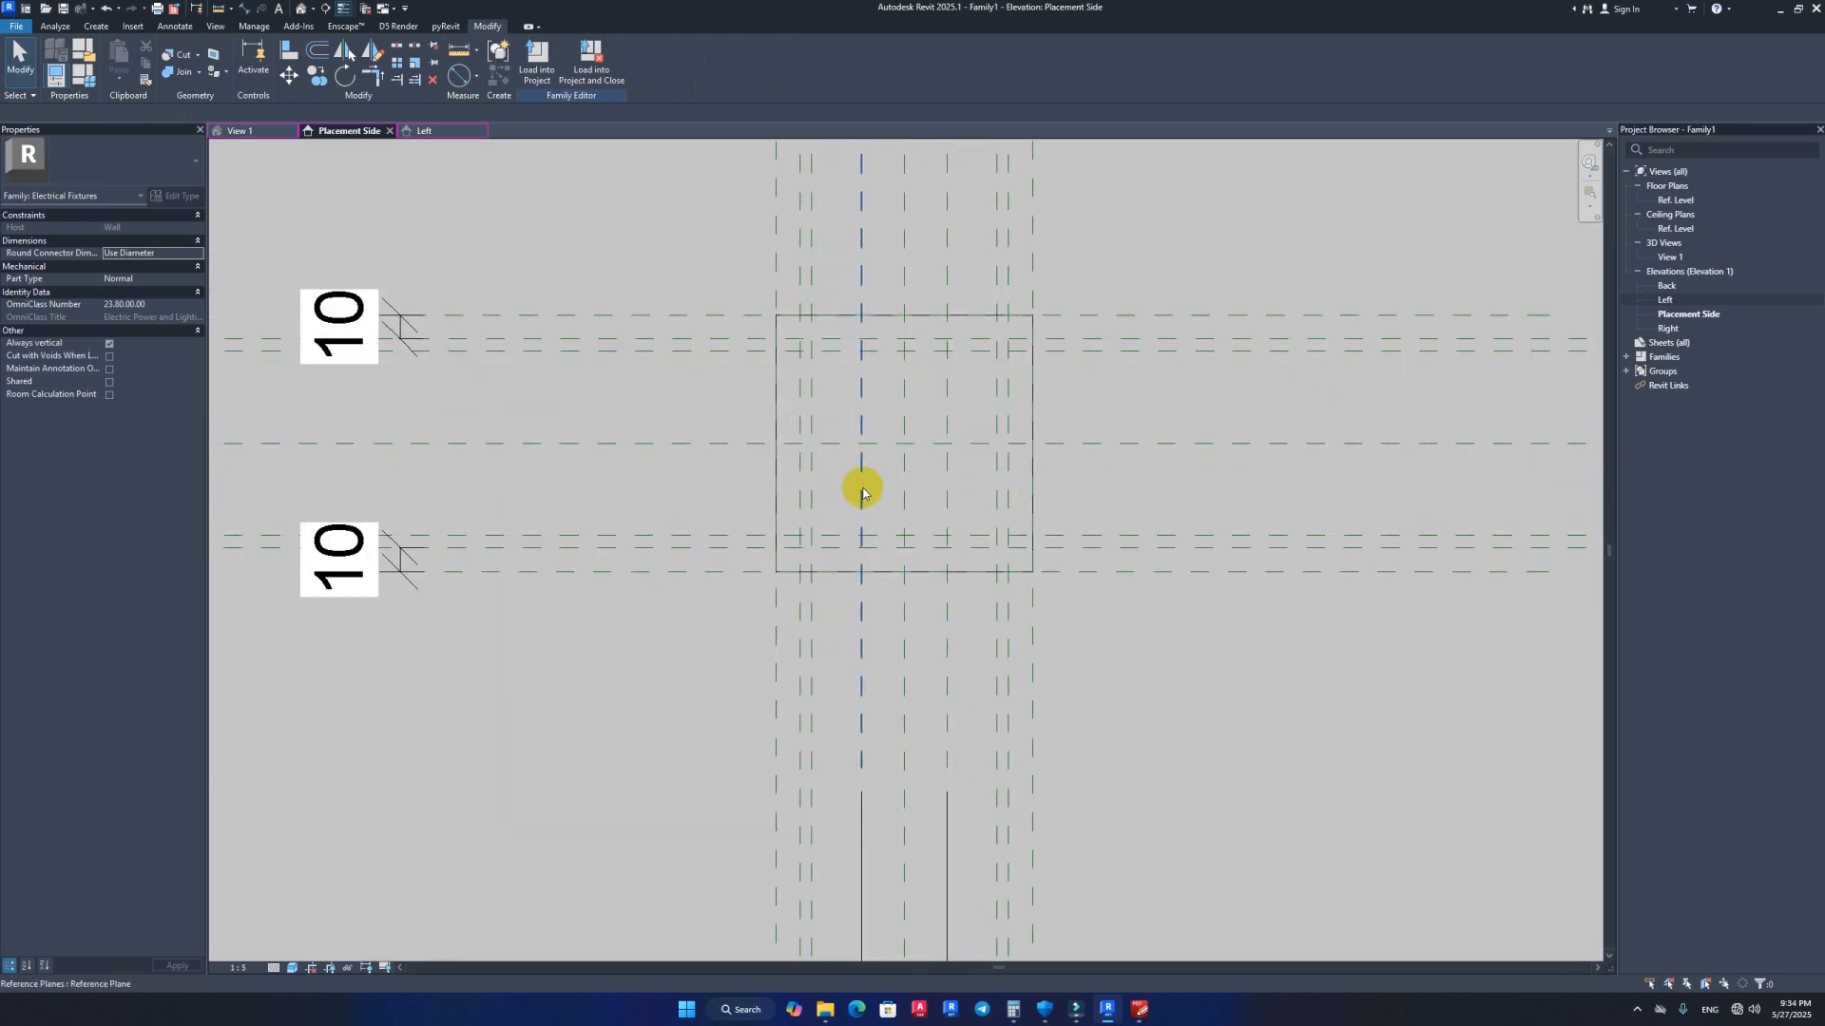
scroll(860, 486, "down", 1)
middle_click_drag(885, 681, 841, 616)
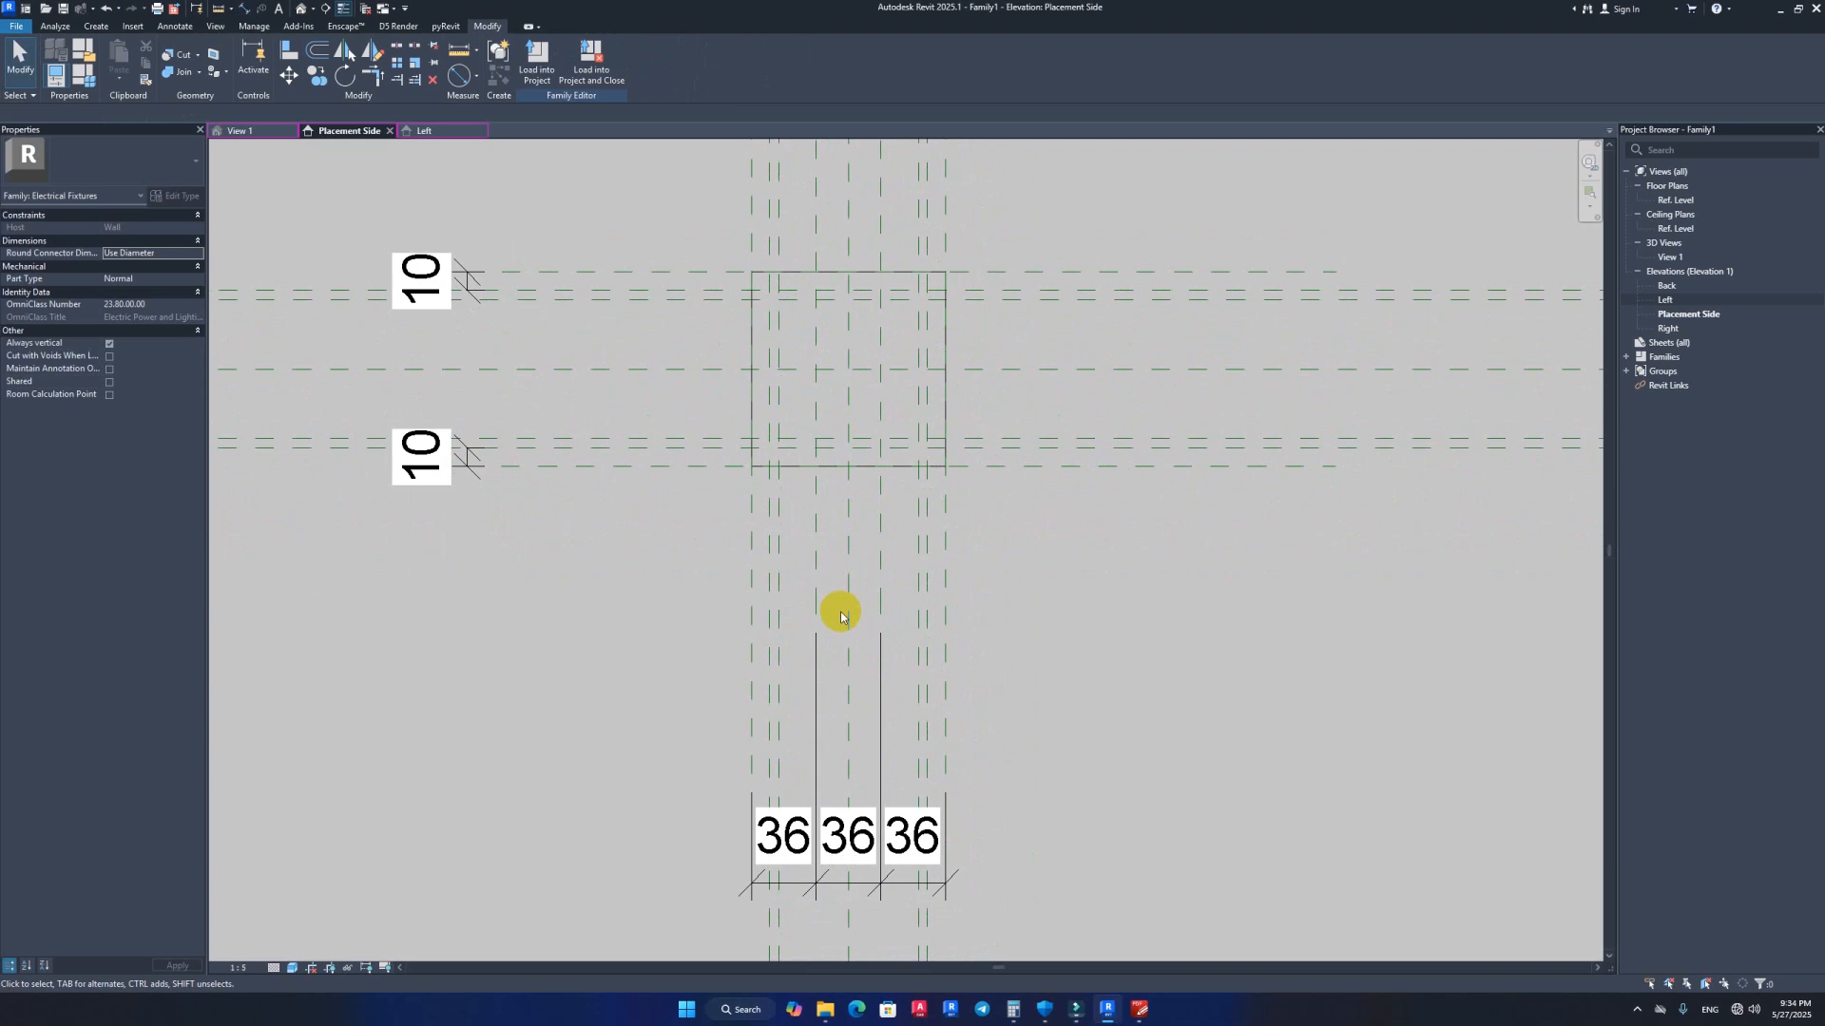
left_click(816, 533)
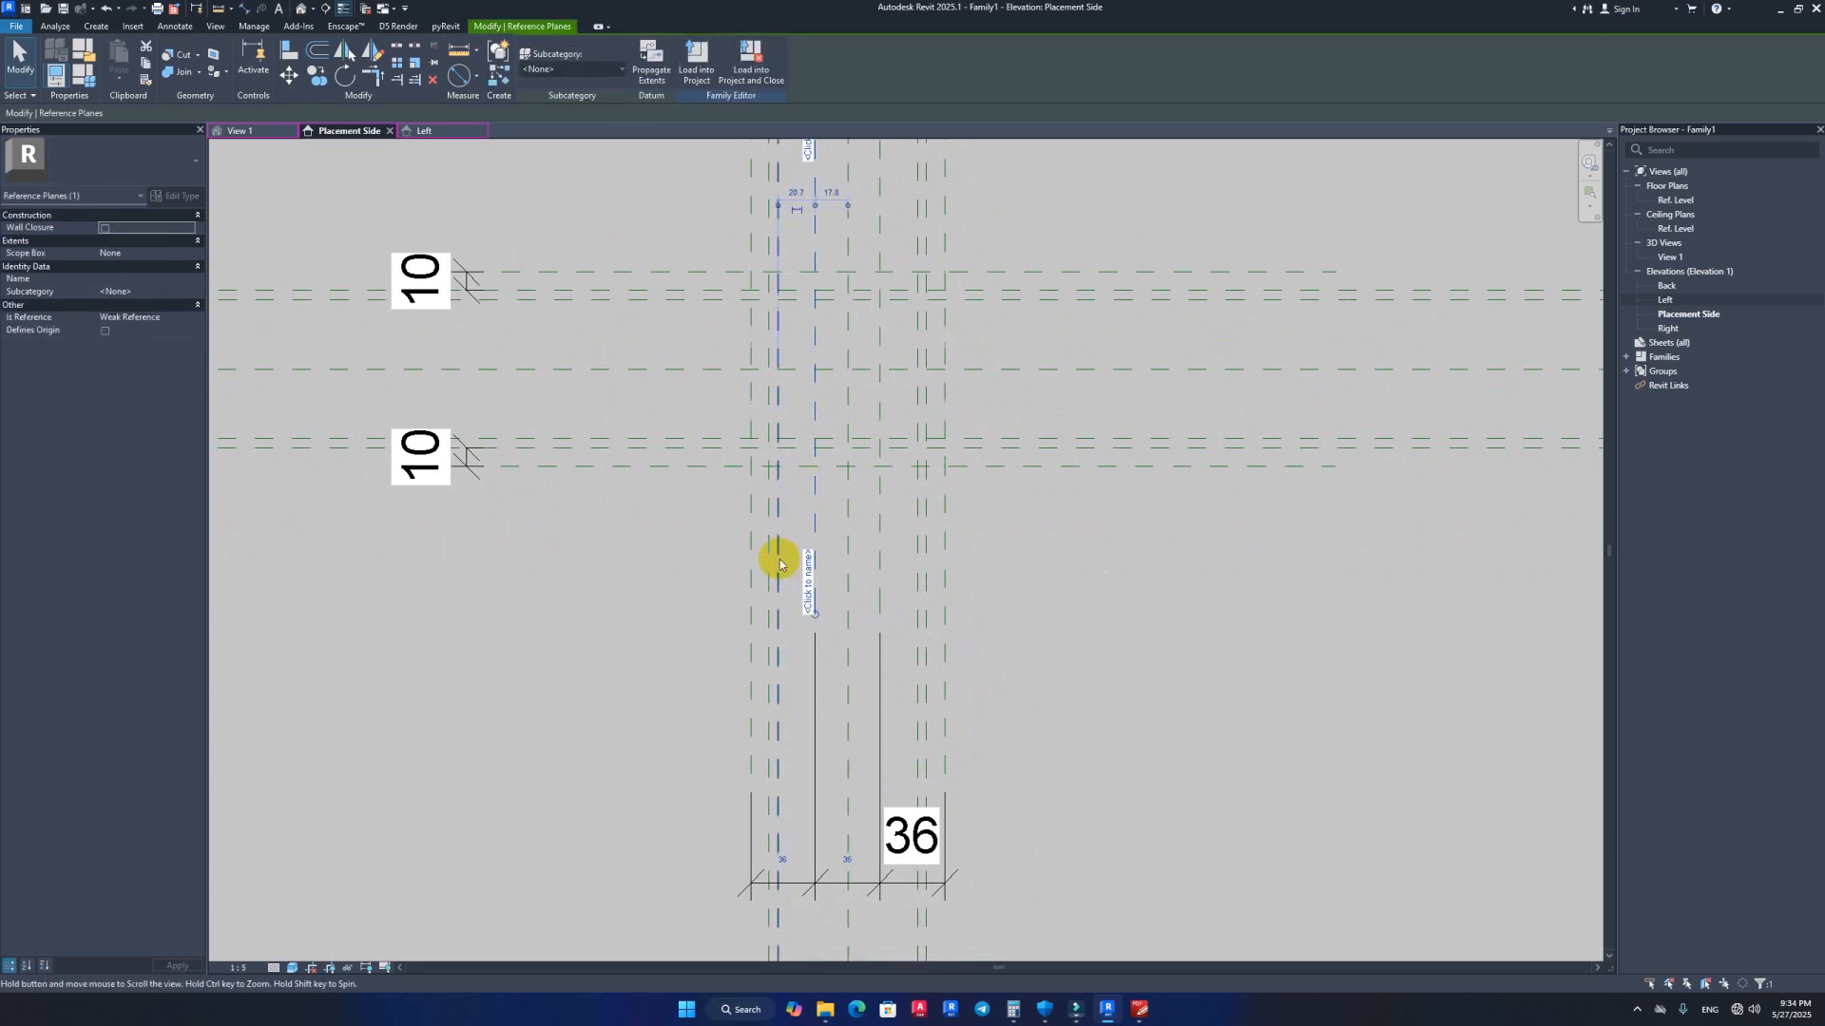
key("r")
key("p")
middle_click_drag(806, 289, 834, 440)
scroll(826, 241, "up", 2)
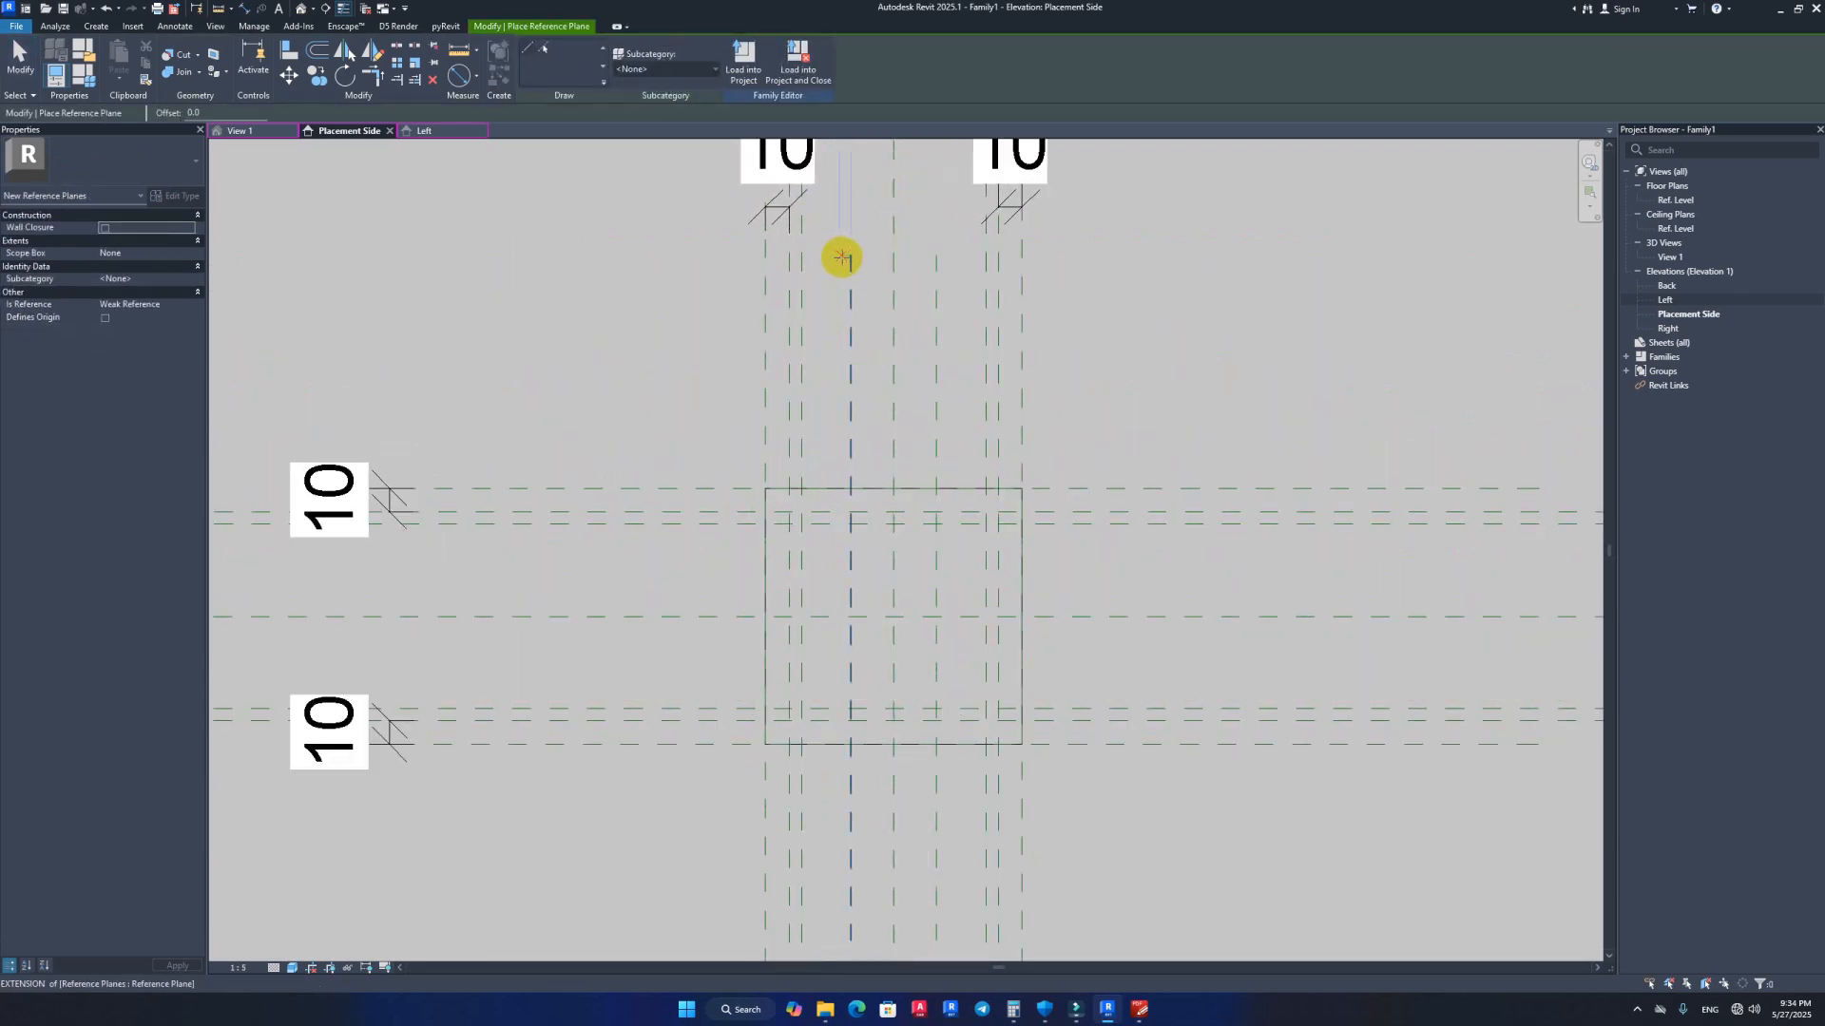
left_click(840, 256)
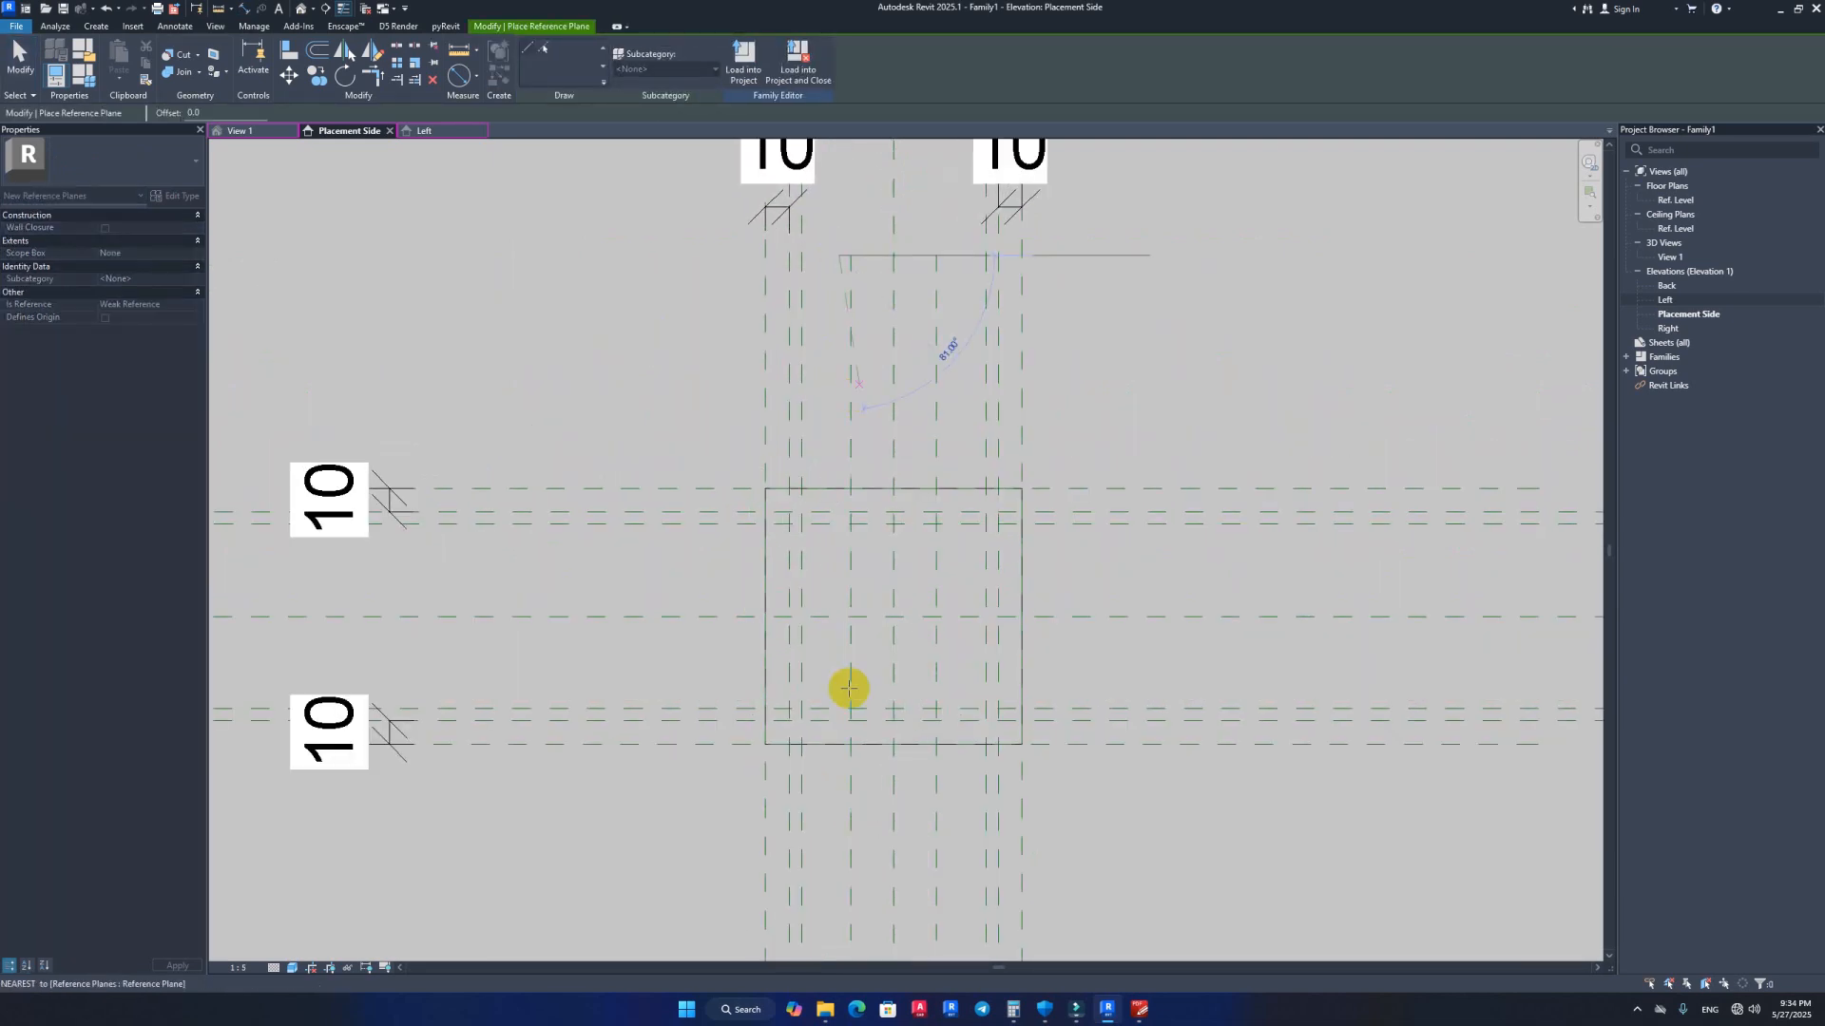
left_click(832, 830)
key("Escape")
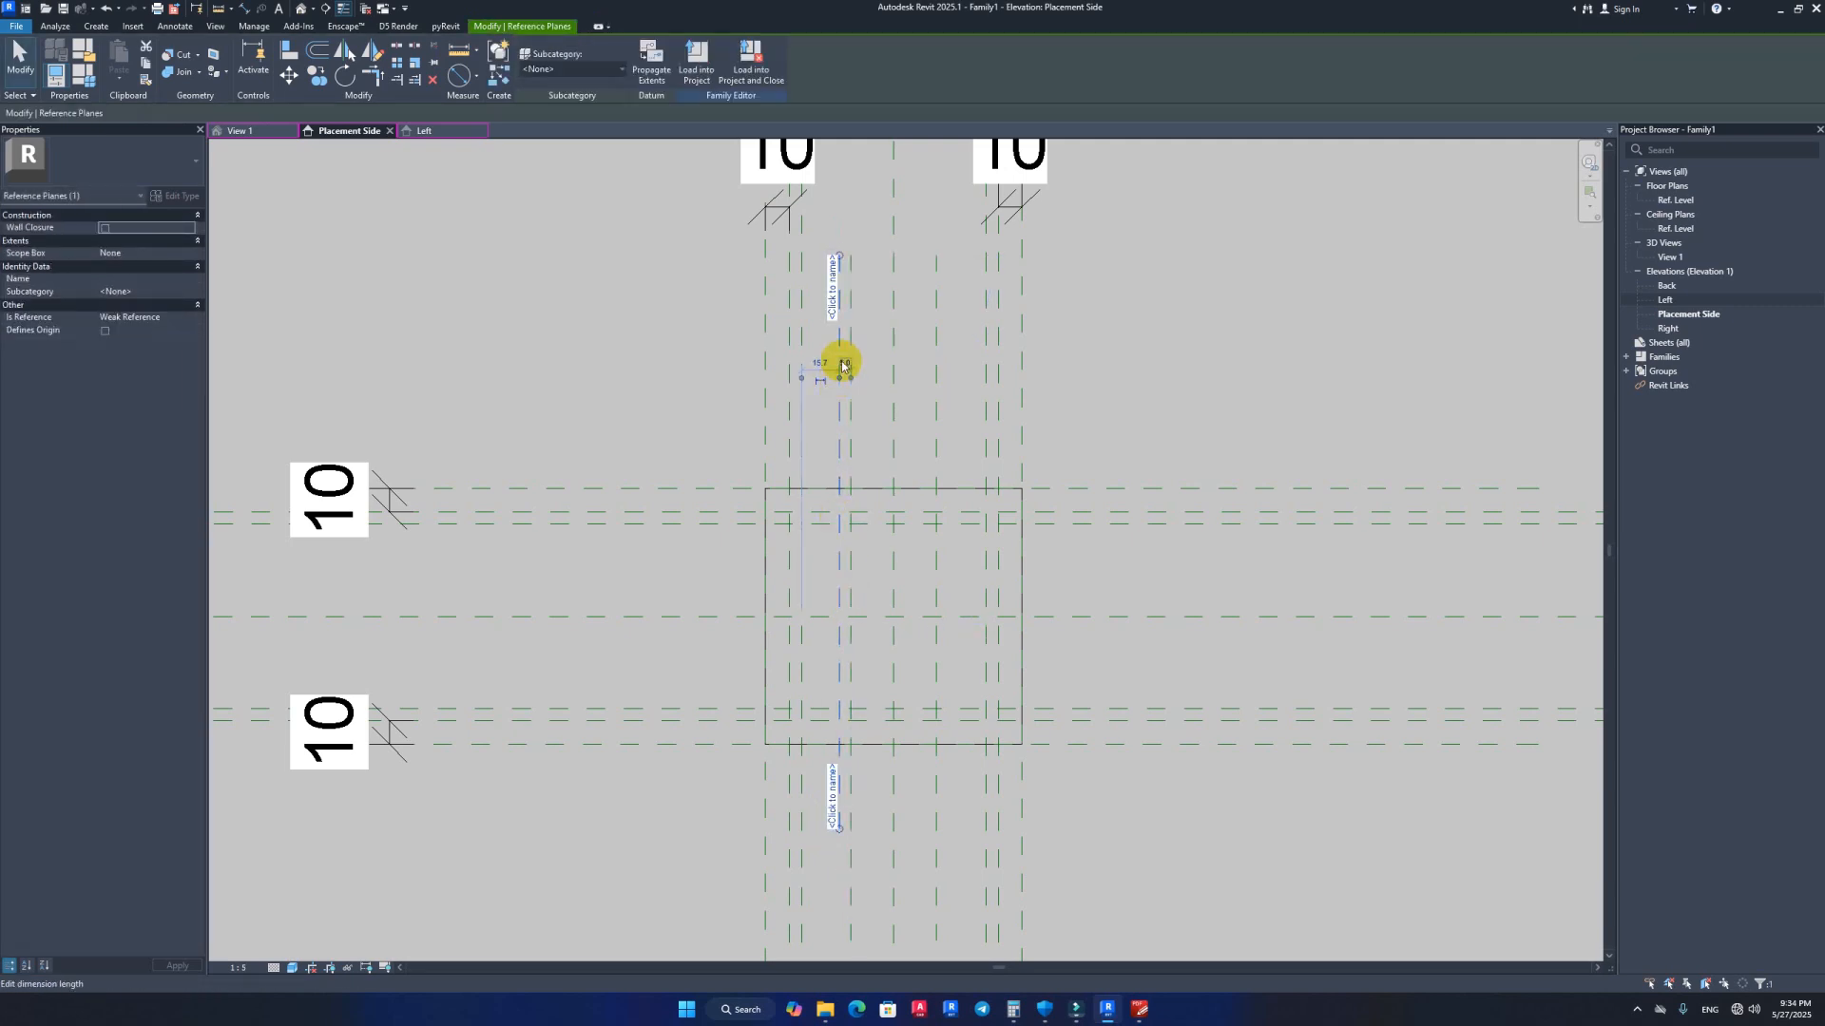
Step: Set the new reference plane's distance from the first gang divider to 2.5 mm
left_click(843, 362)
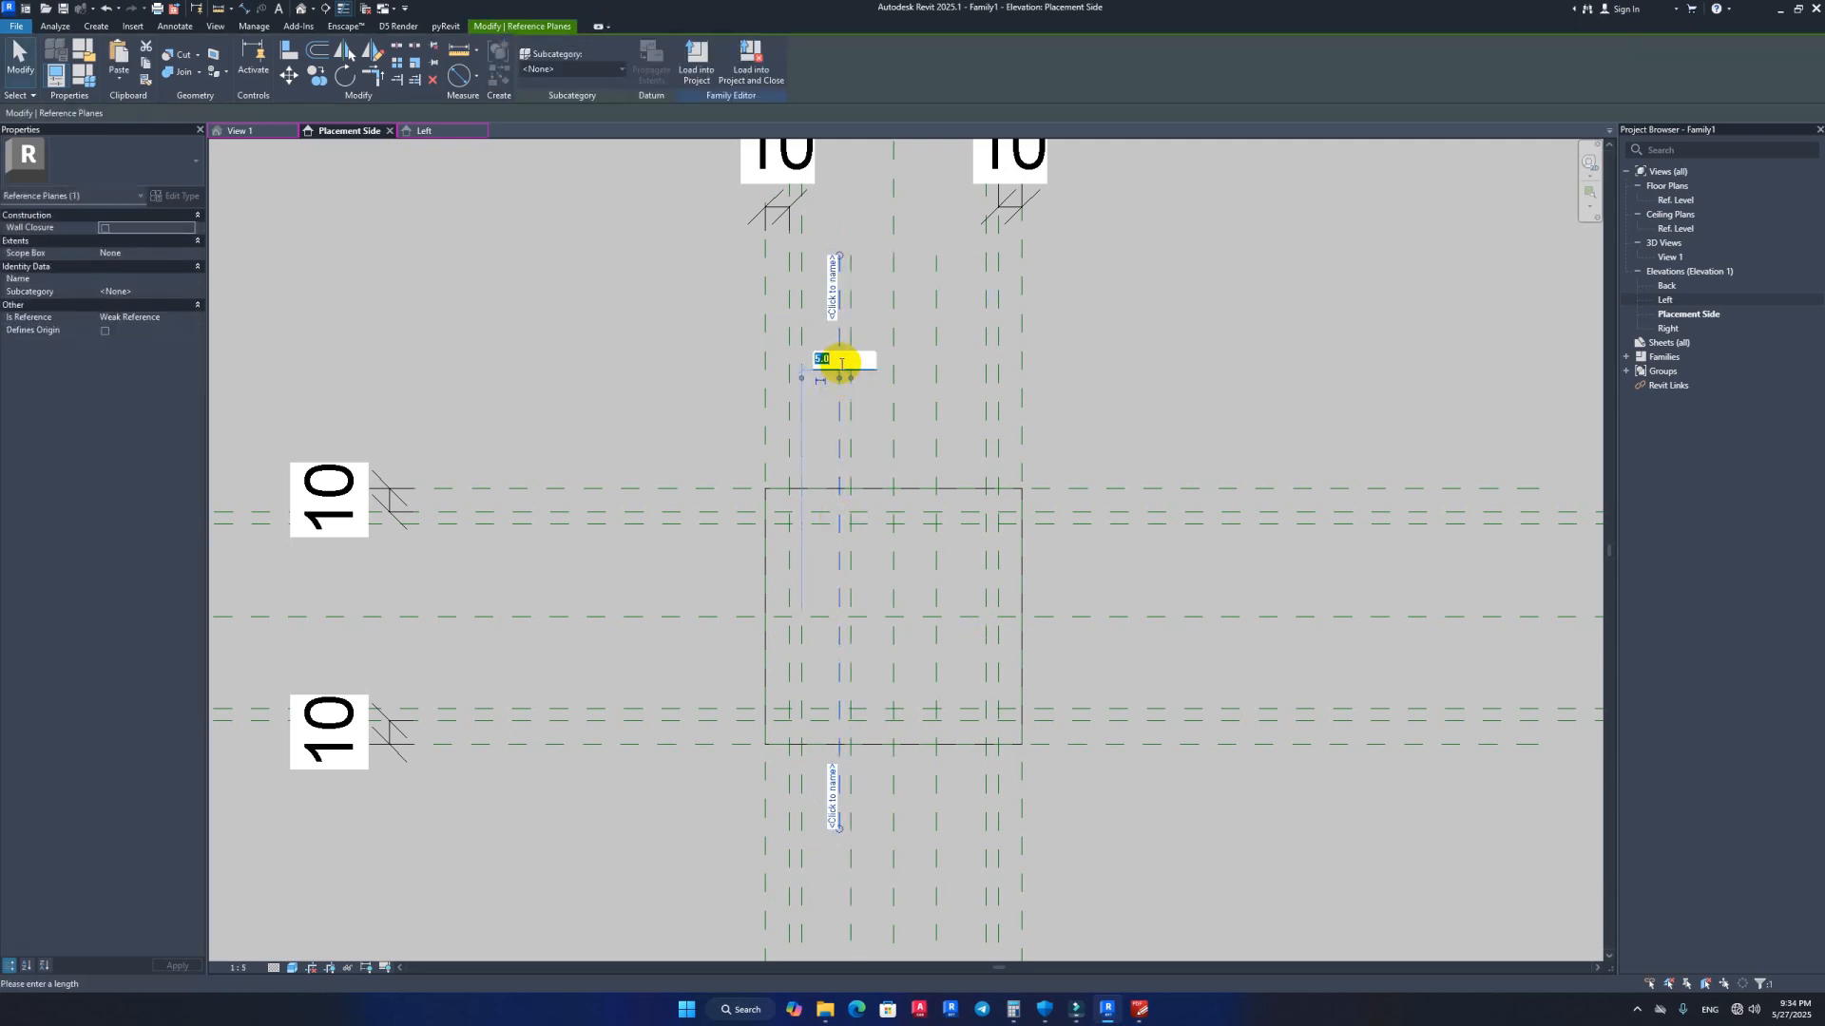
type("2.5")
key("Return")
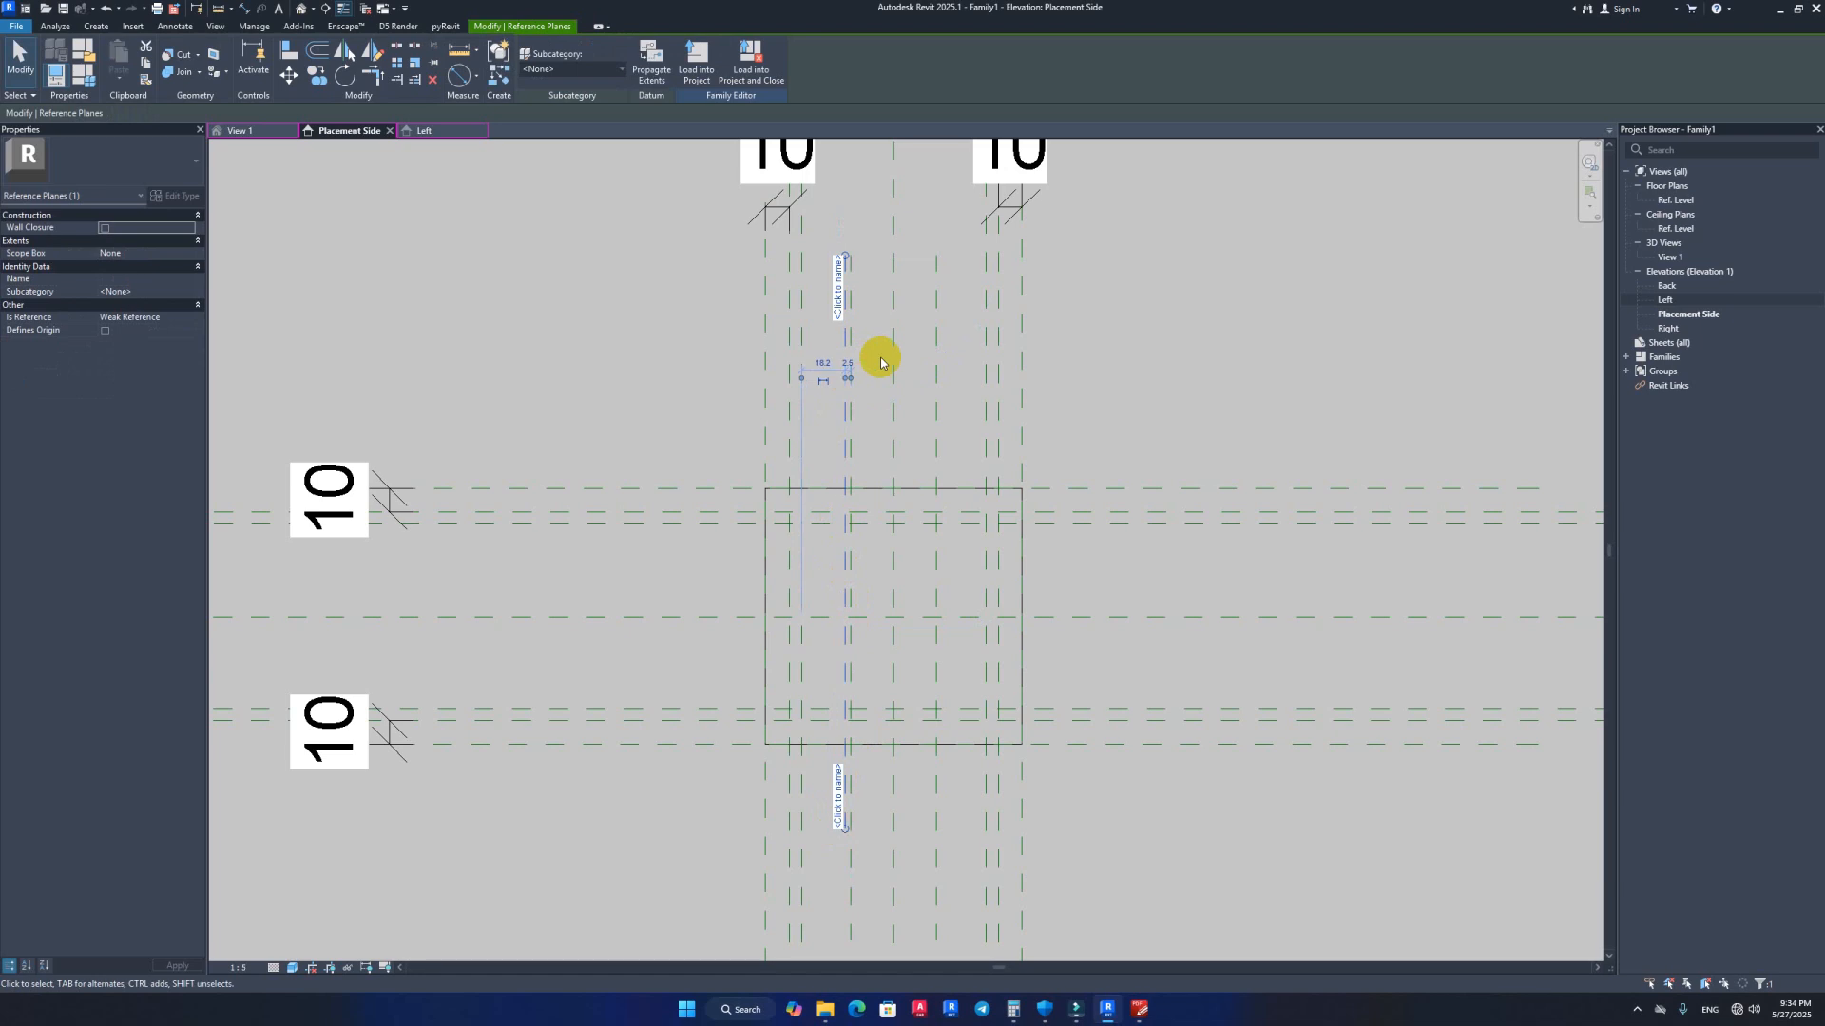
key("Escape")
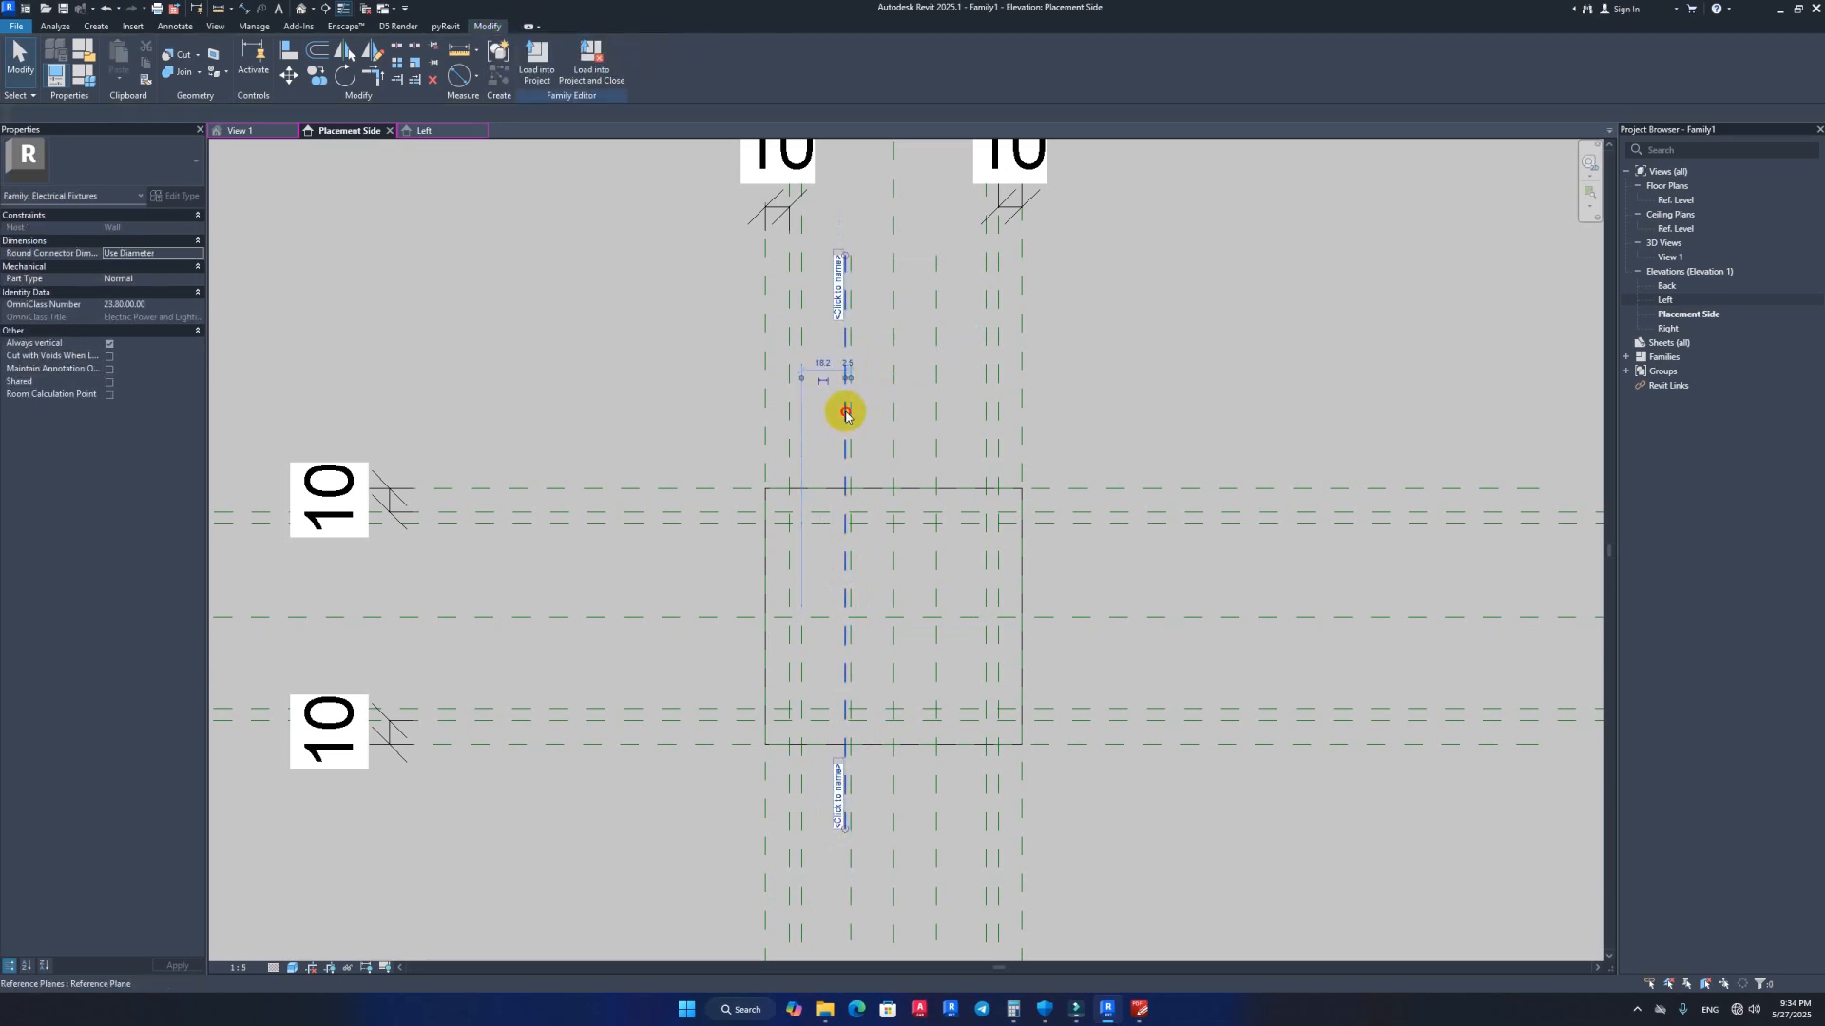
Step: Mirror the 2.5 mm offset plane to the other side of the first gang divider by drawing the mirror axis
left_click(844, 408)
left_click(372, 55)
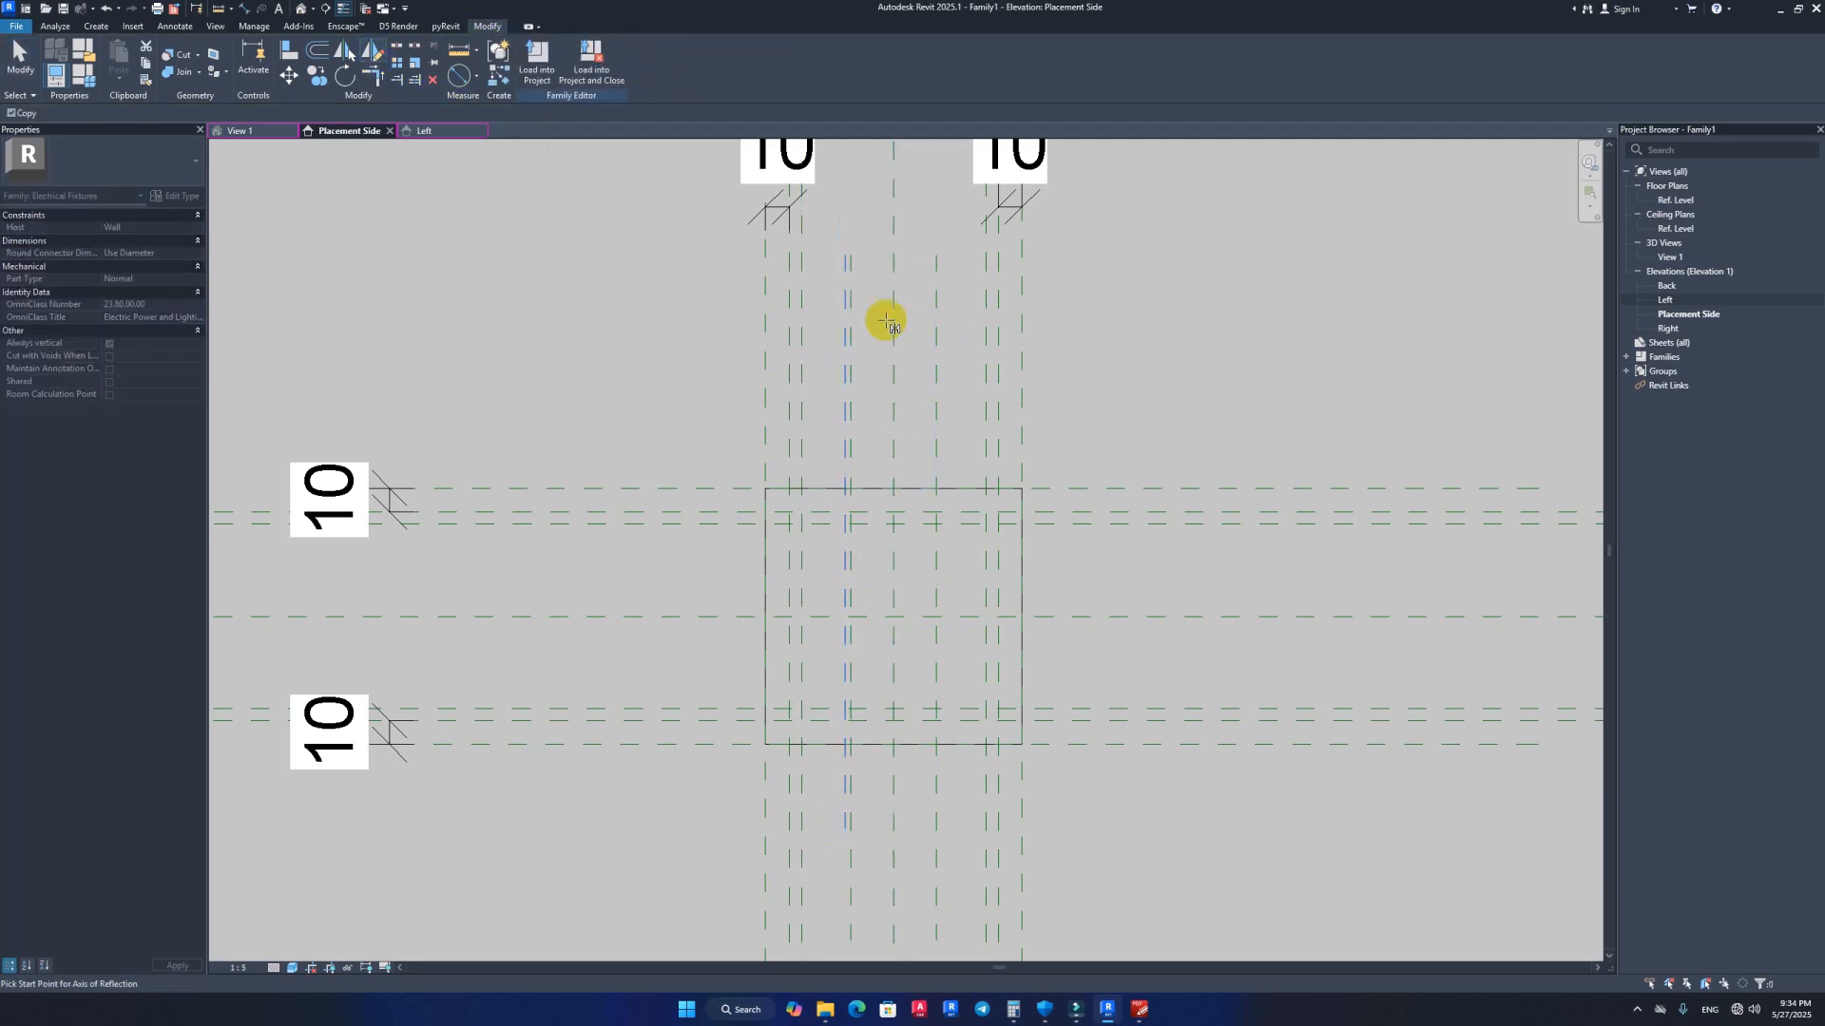
left_click(850, 296)
left_click(845, 204)
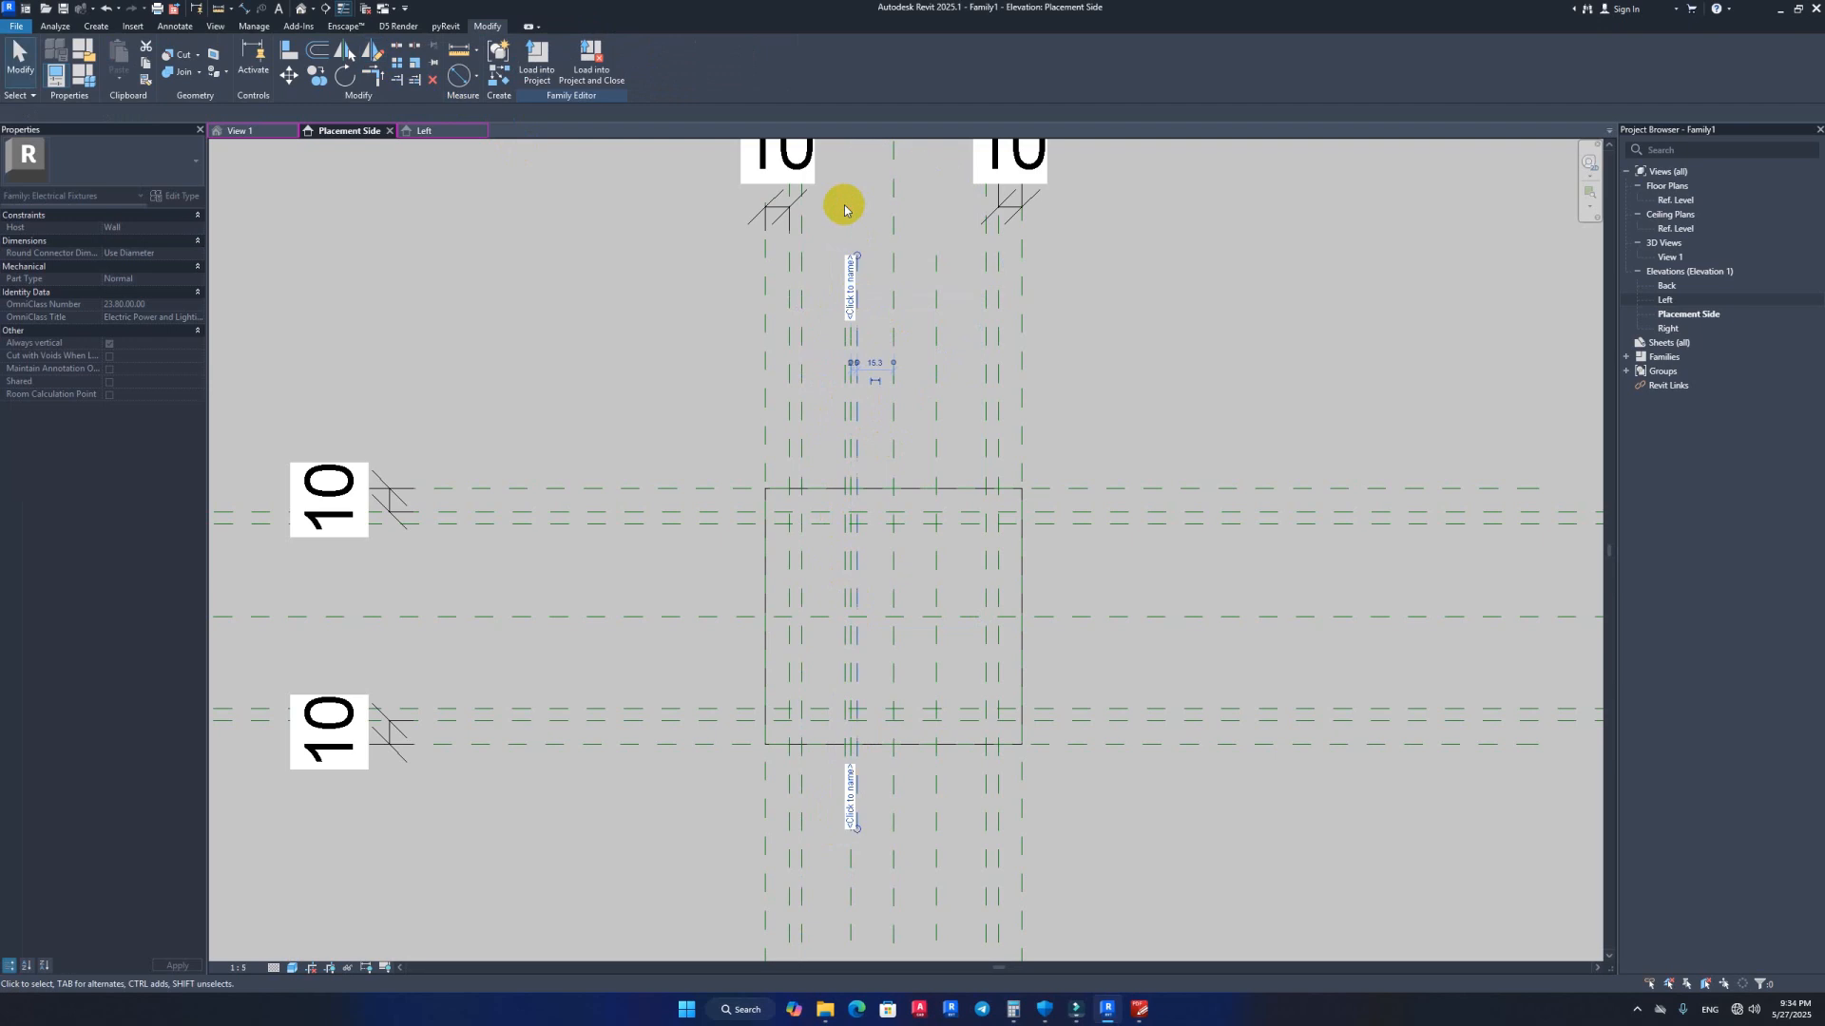
Step: Copy both offset planes from the first gang divider to the second gang divider
scroll(850, 255, "up", 2)
scroll(842, 277, "up", 1)
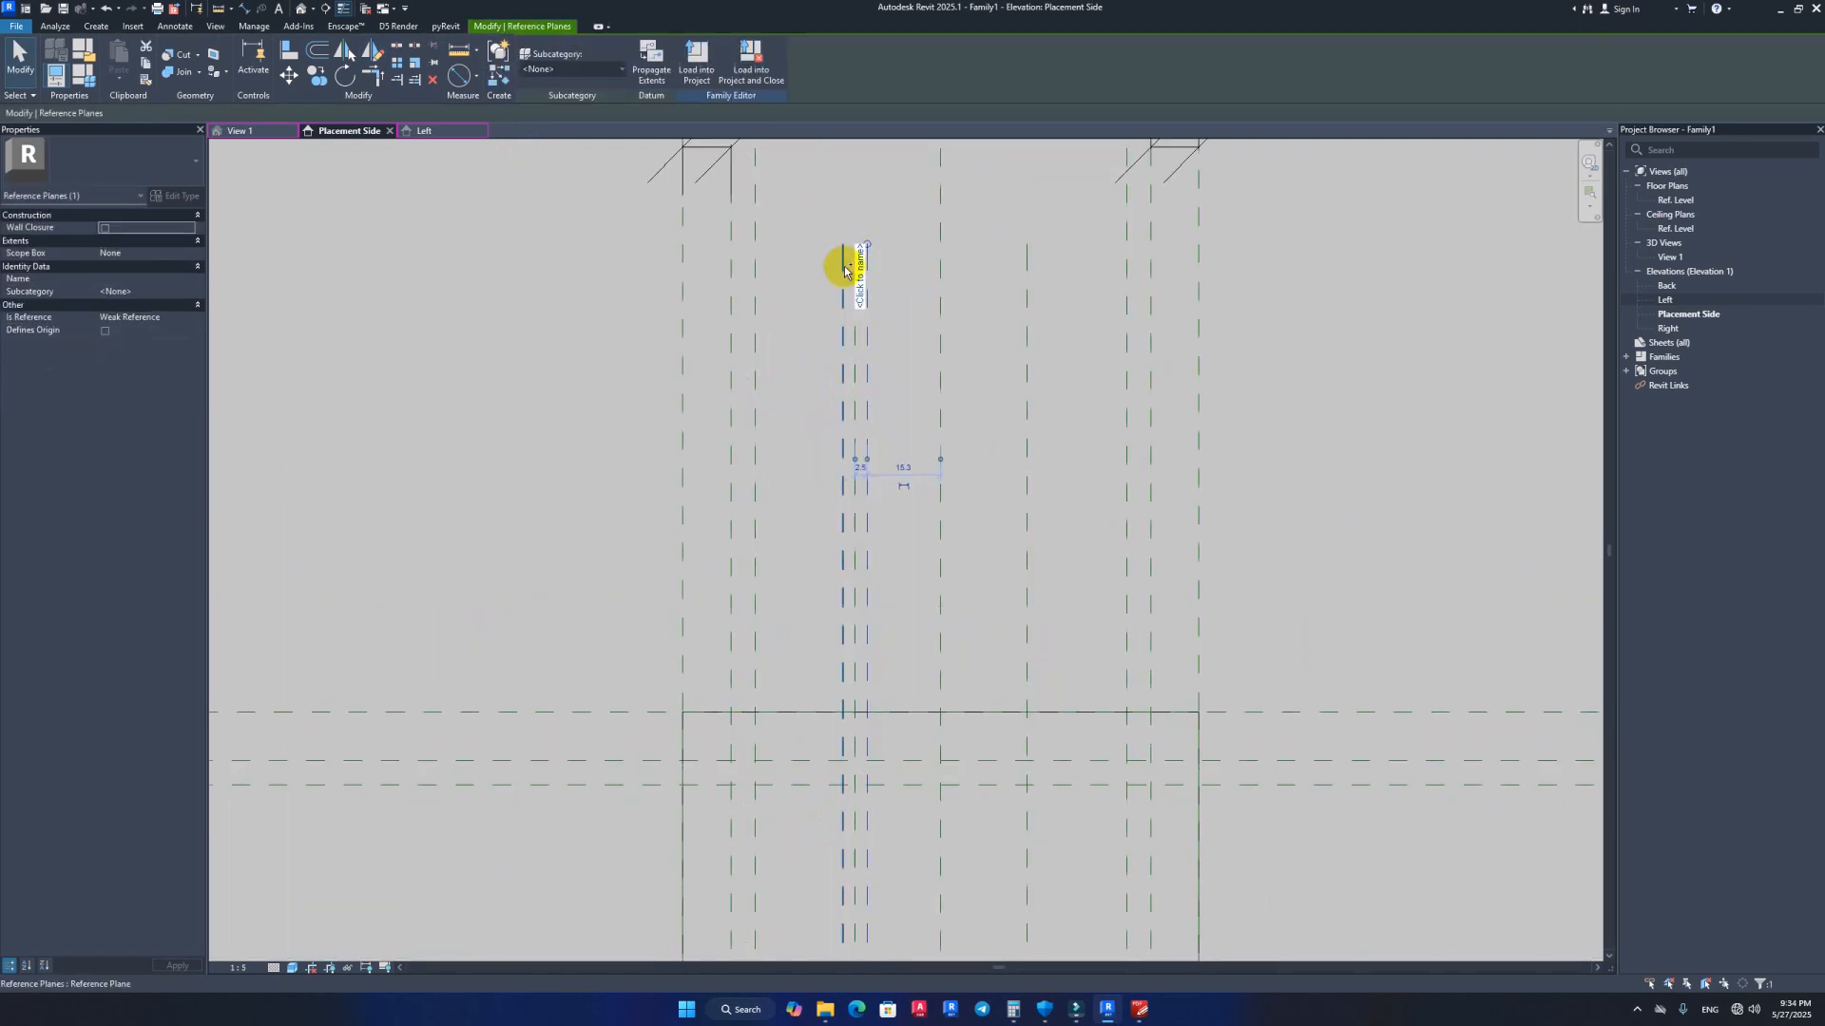
left_click(844, 268, "ctrl")
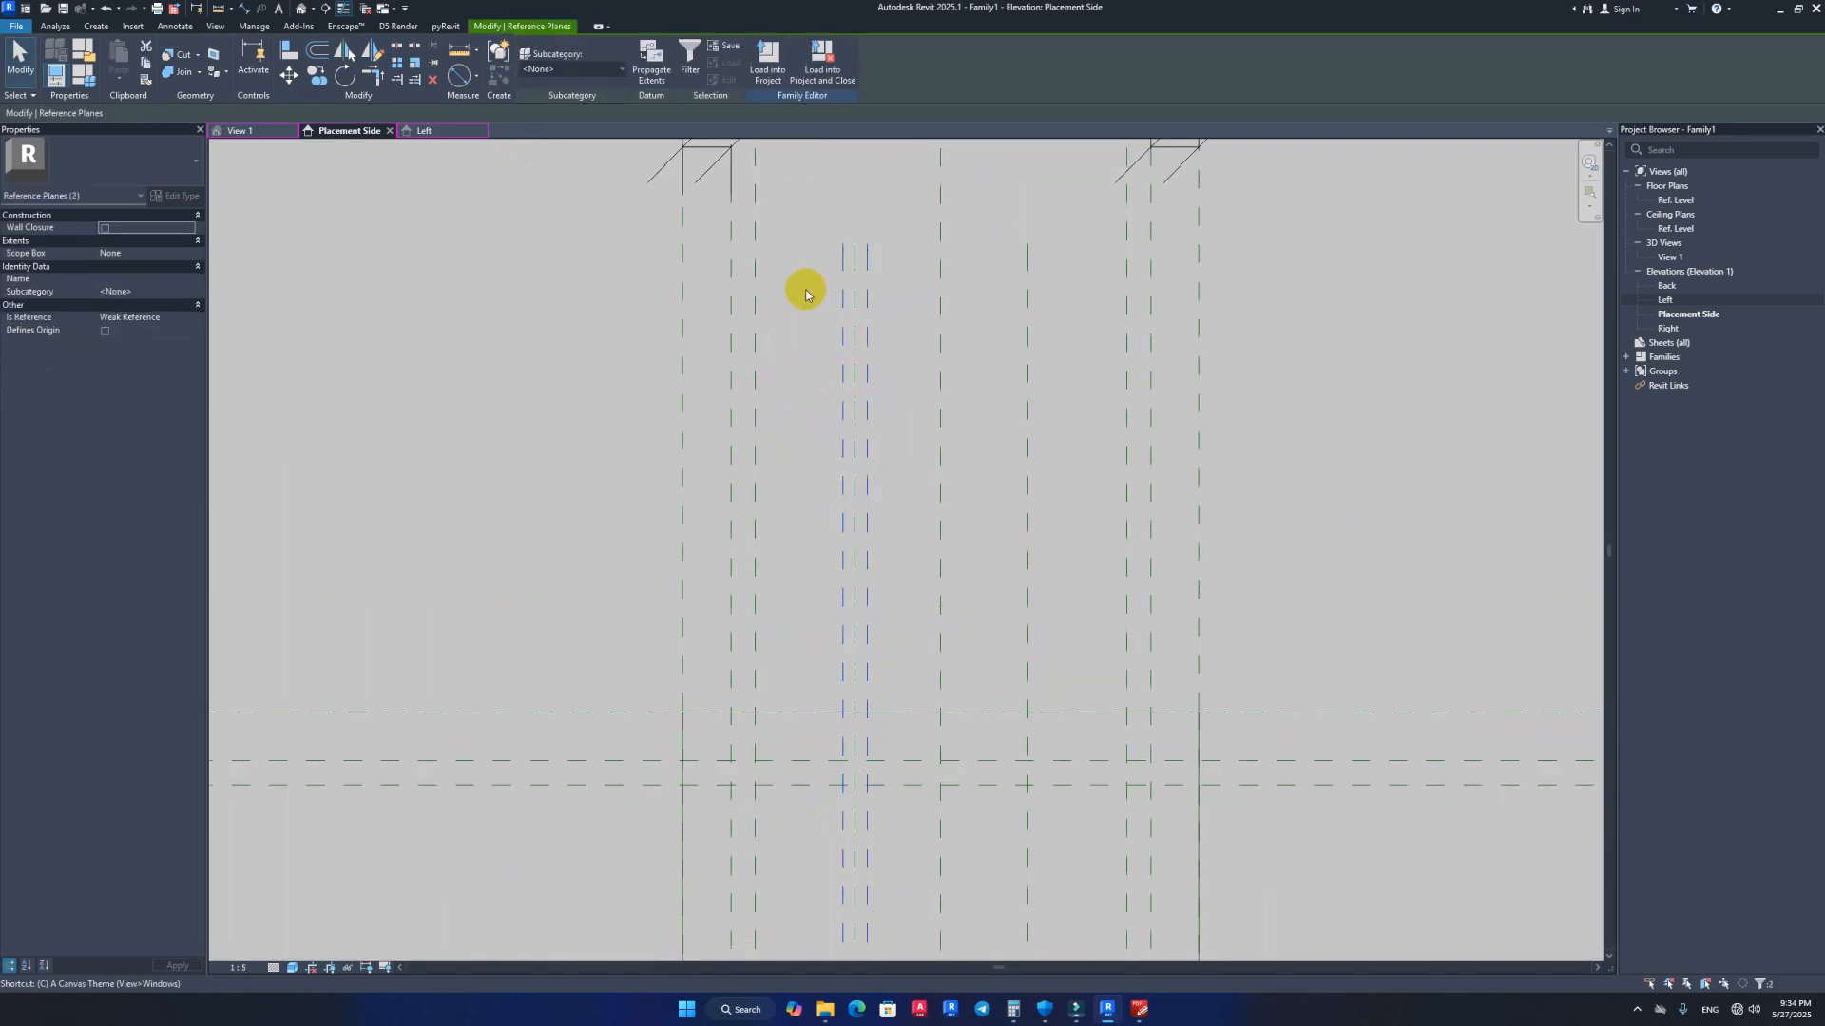
key("c")
key("o")
left_click(855, 248)
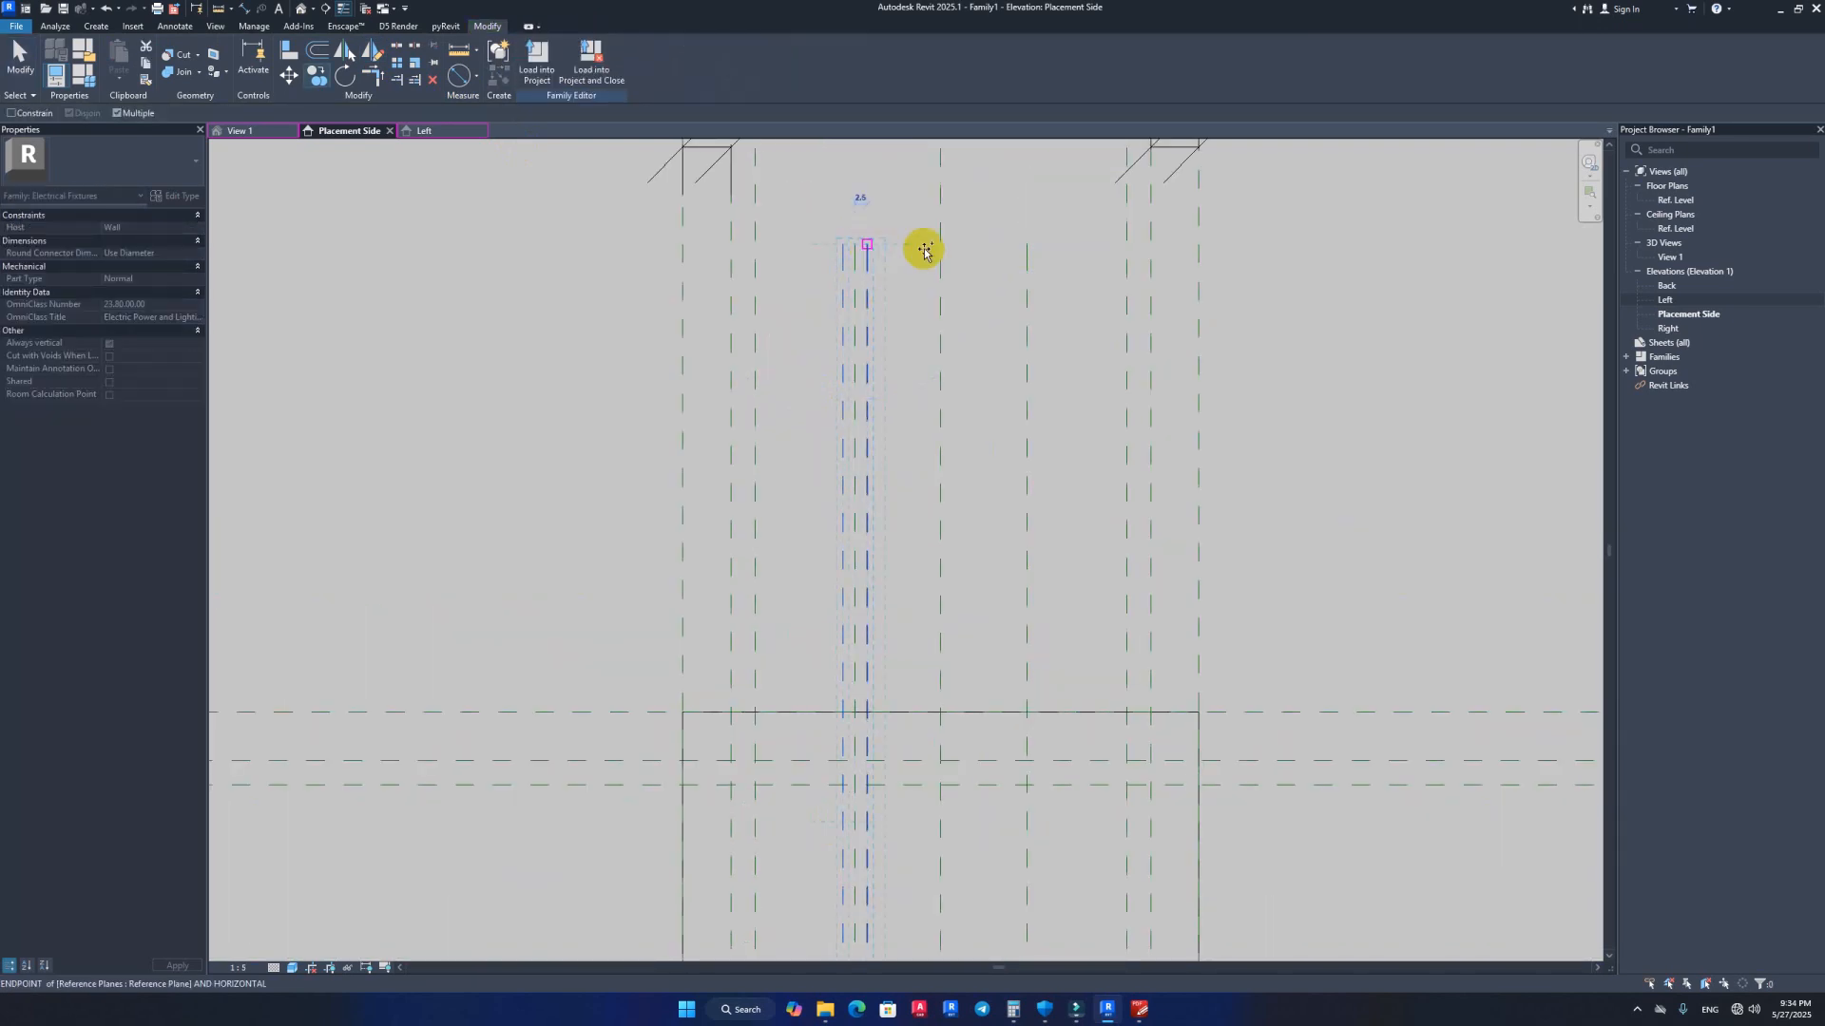
left_click(1025, 249)
key("Escape")
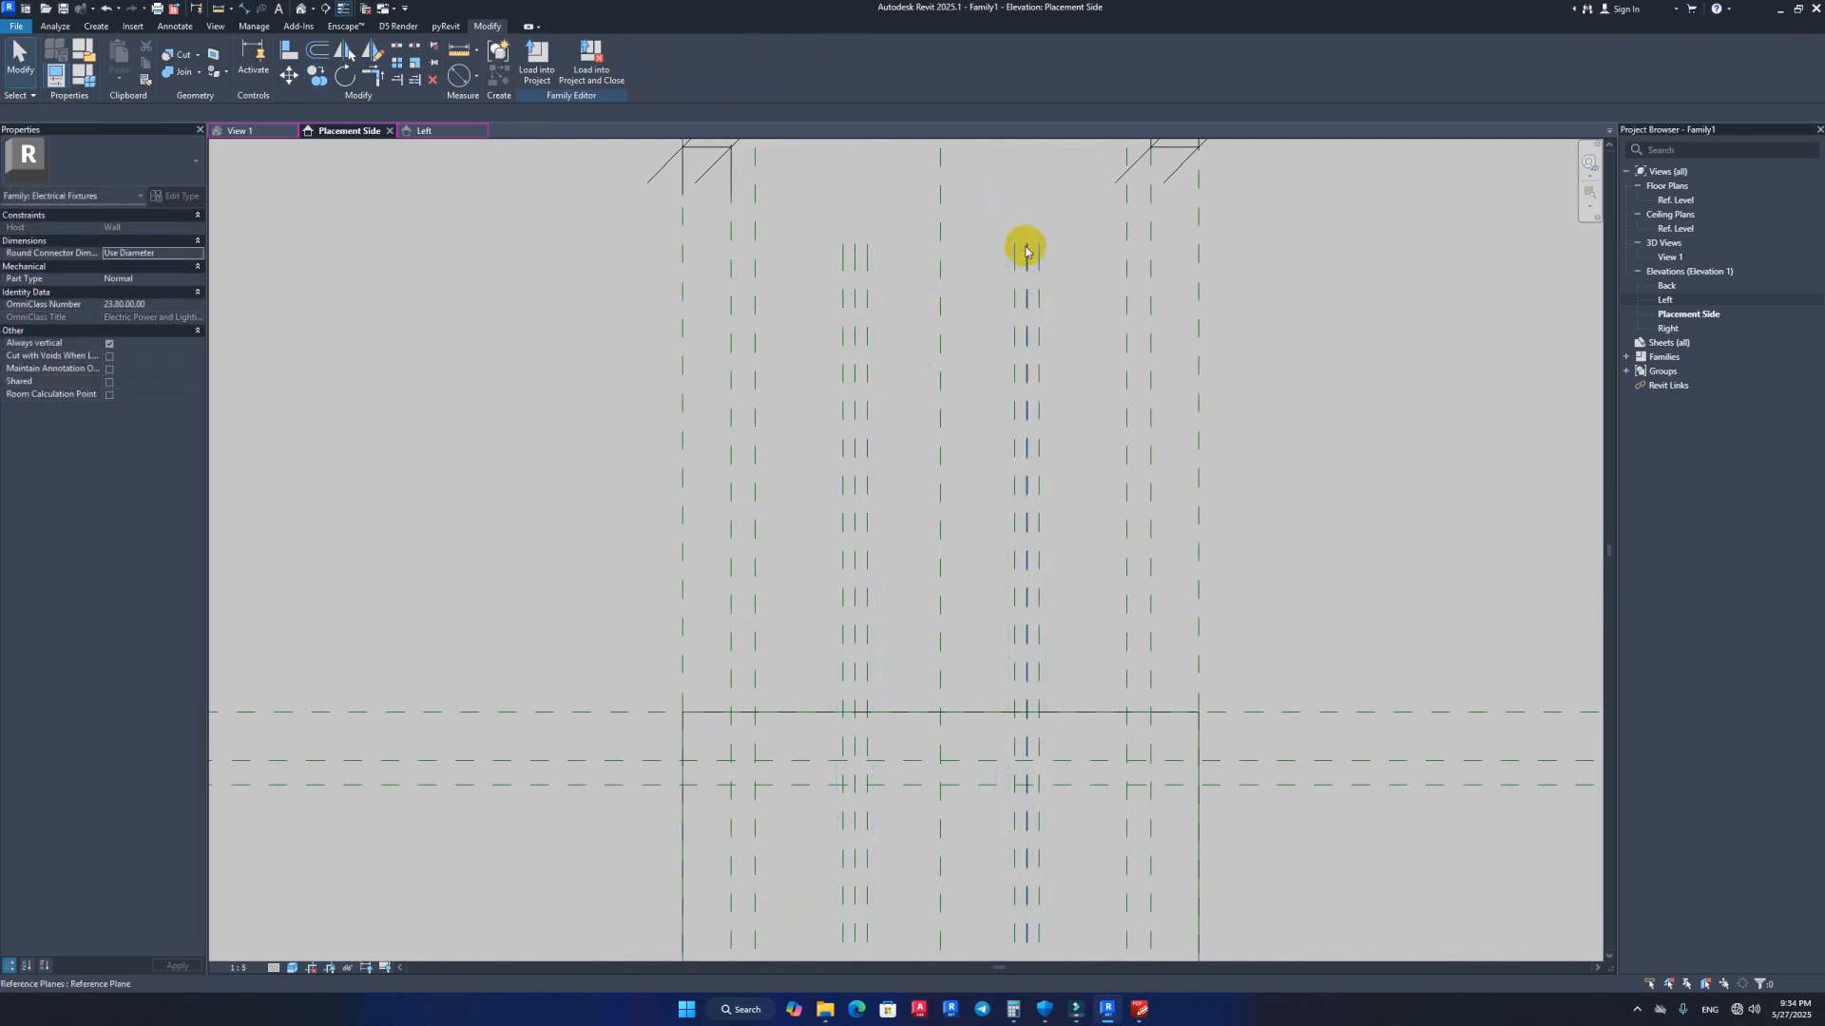
Step: Open the cover plate's extrusion sketch, finish it without edits and deselect the plate
scroll(895, 394, "down", 2)
left_click(1055, 570)
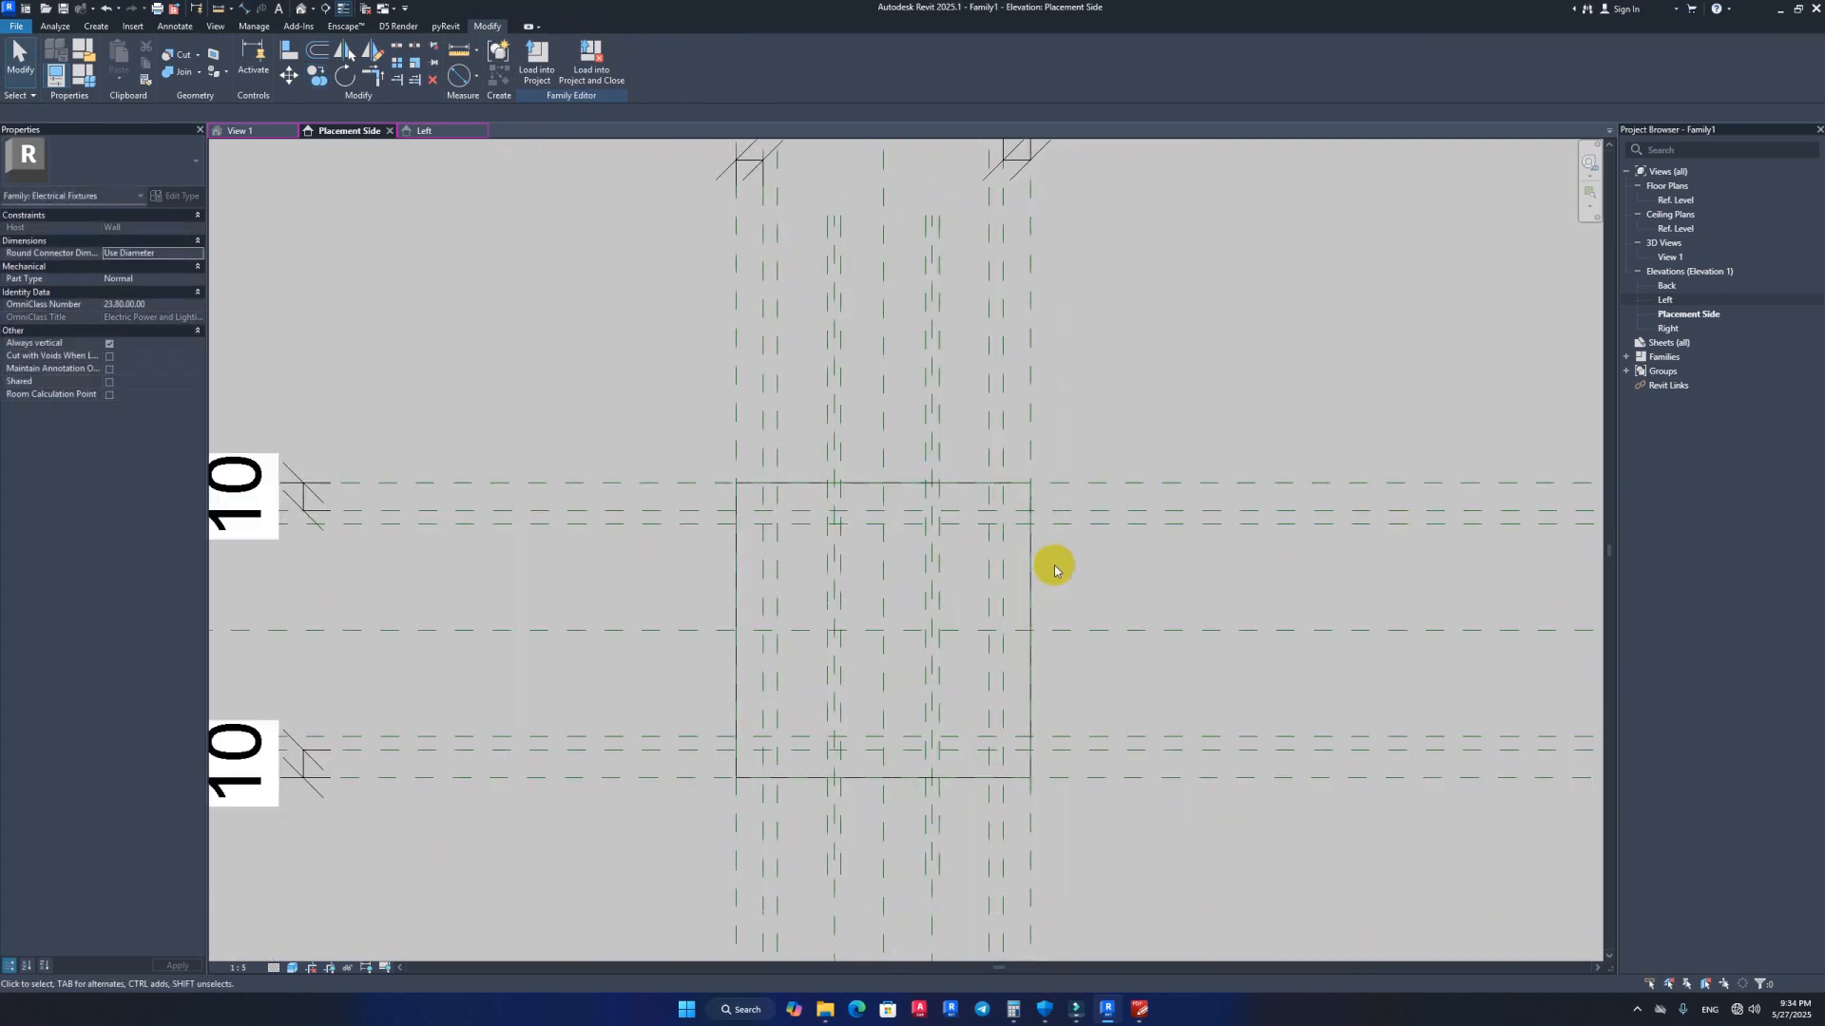
double_click(1035, 569)
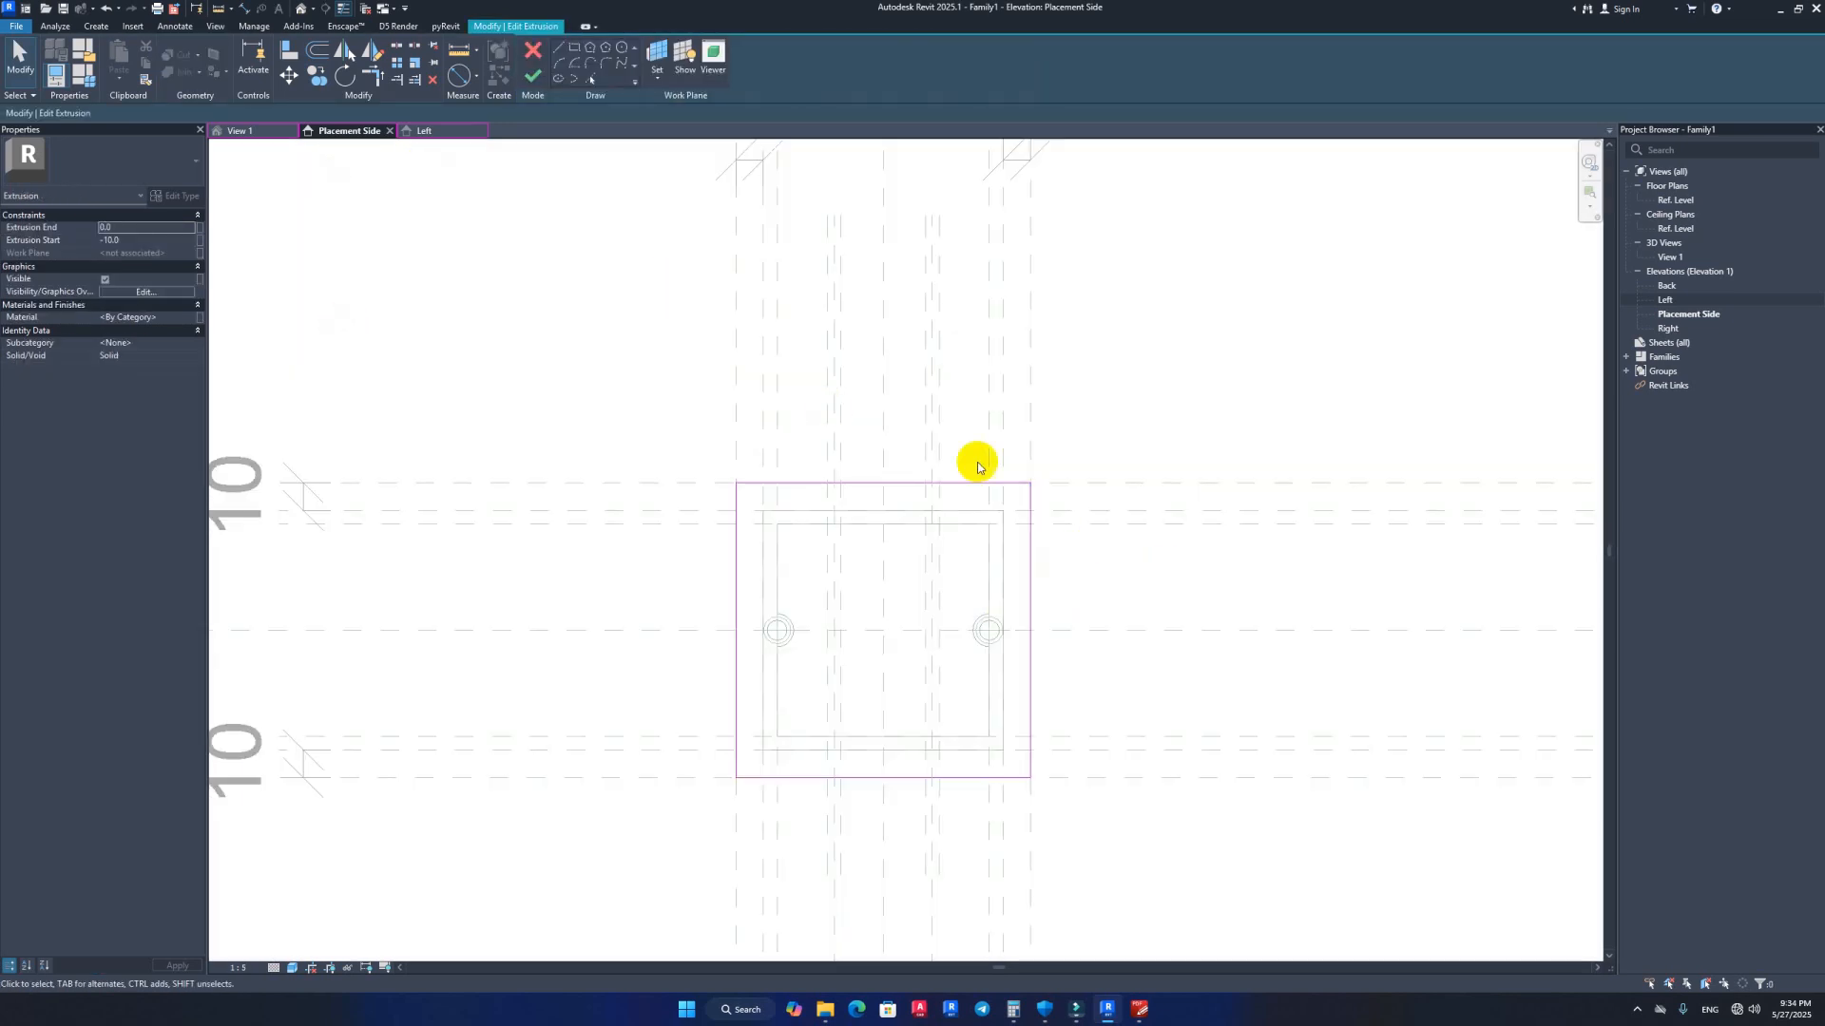
left_click(533, 77)
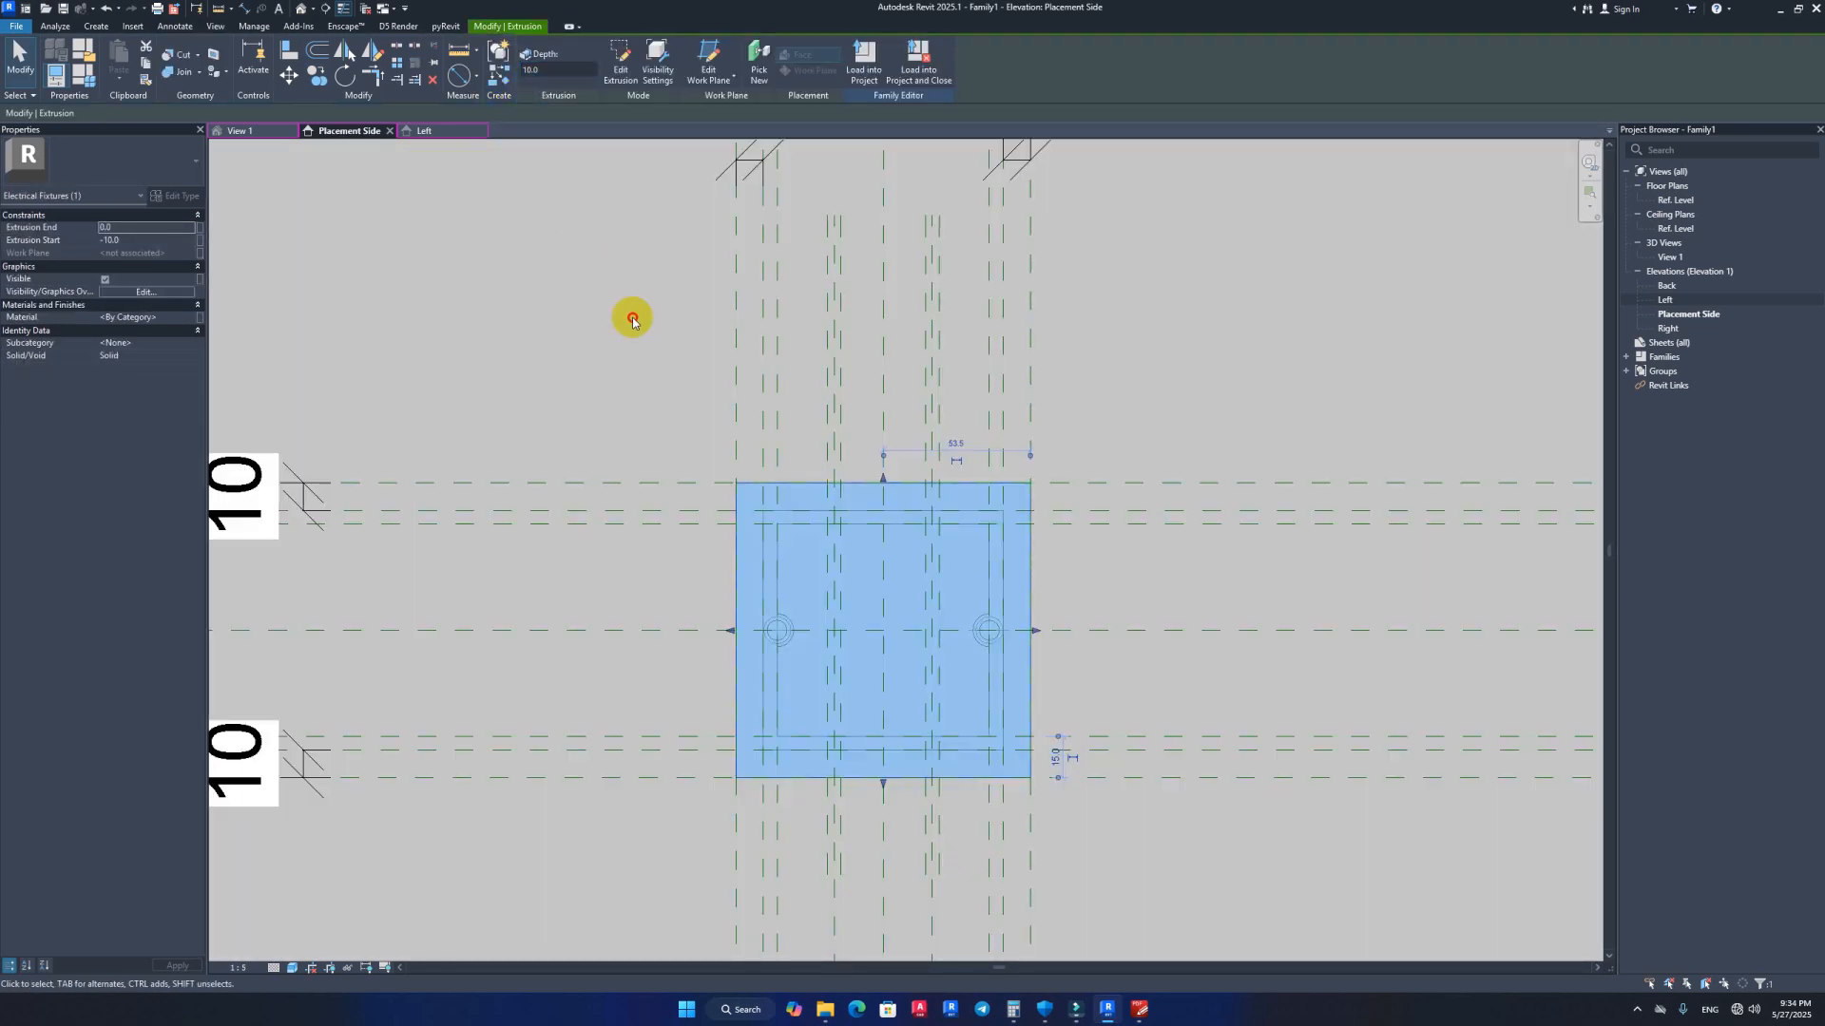
left_click(631, 315)
Step: Inspect the cover plate and wall box from the side in the 3D view, and return to the Placement Side elevation
left_click(243, 133)
middle_click_drag(737, 522, 1169, 452, "shift")
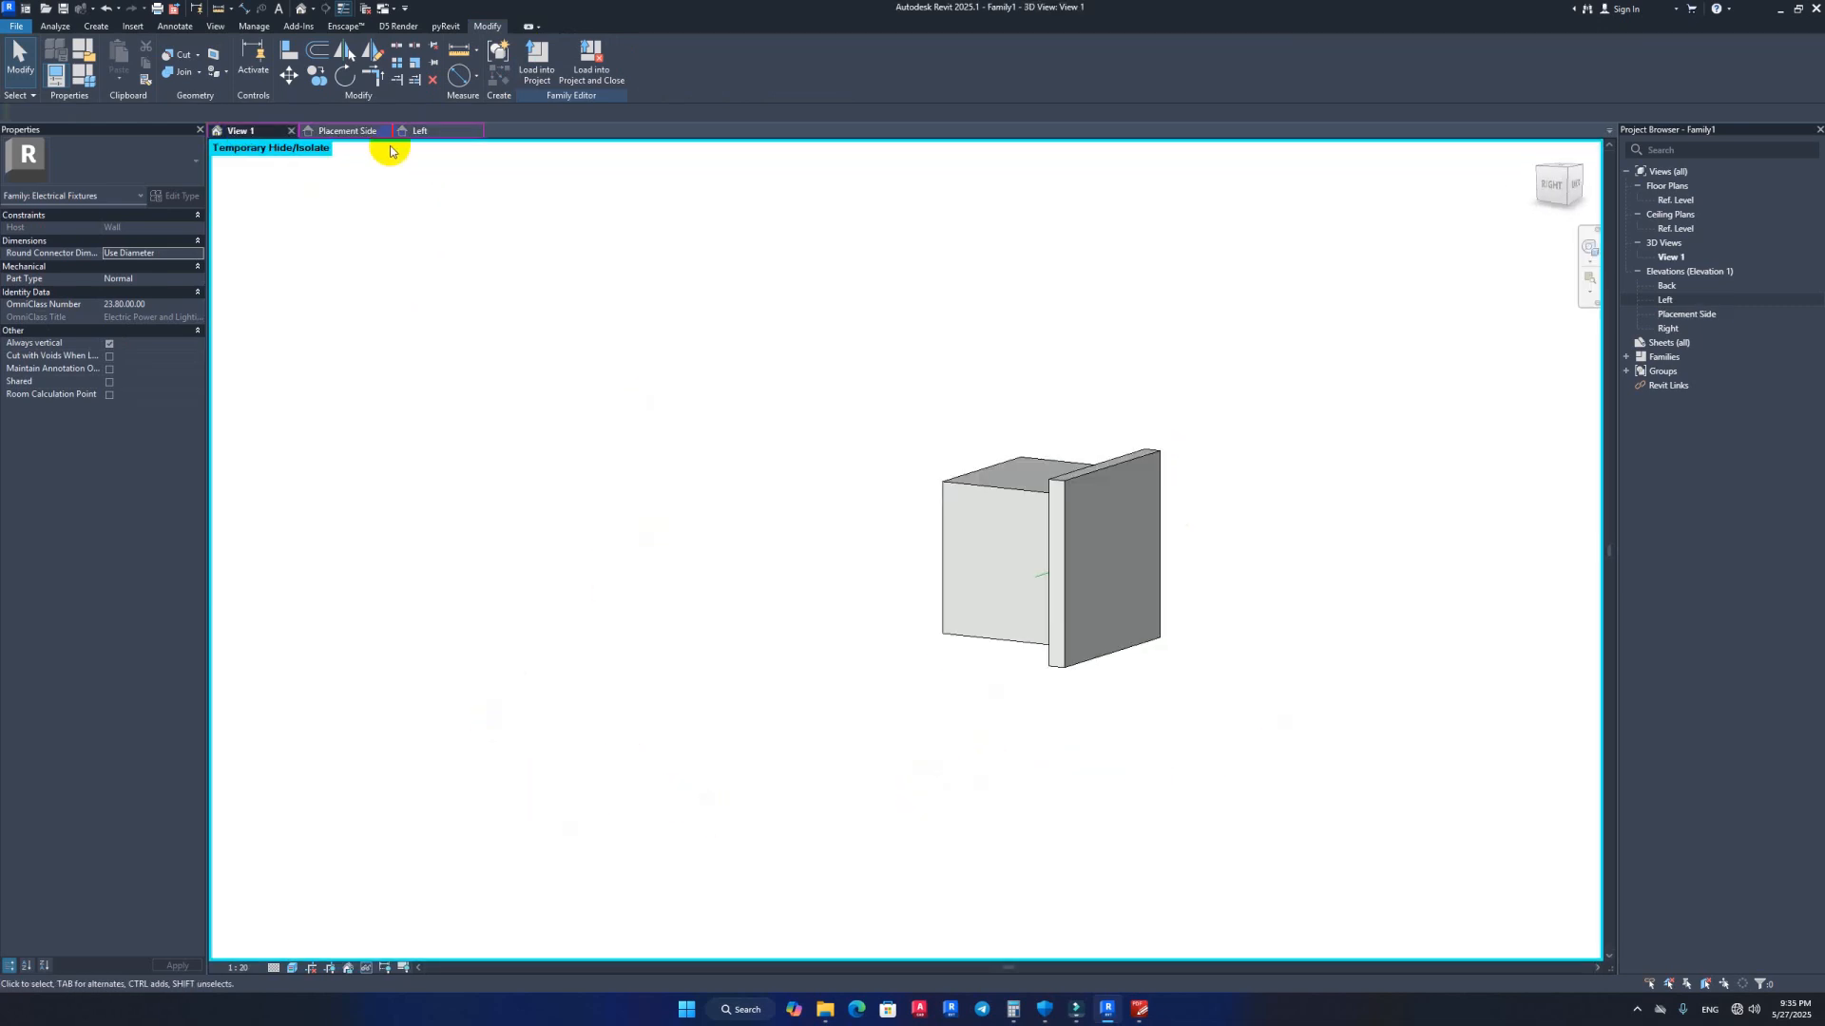
left_click(358, 132)
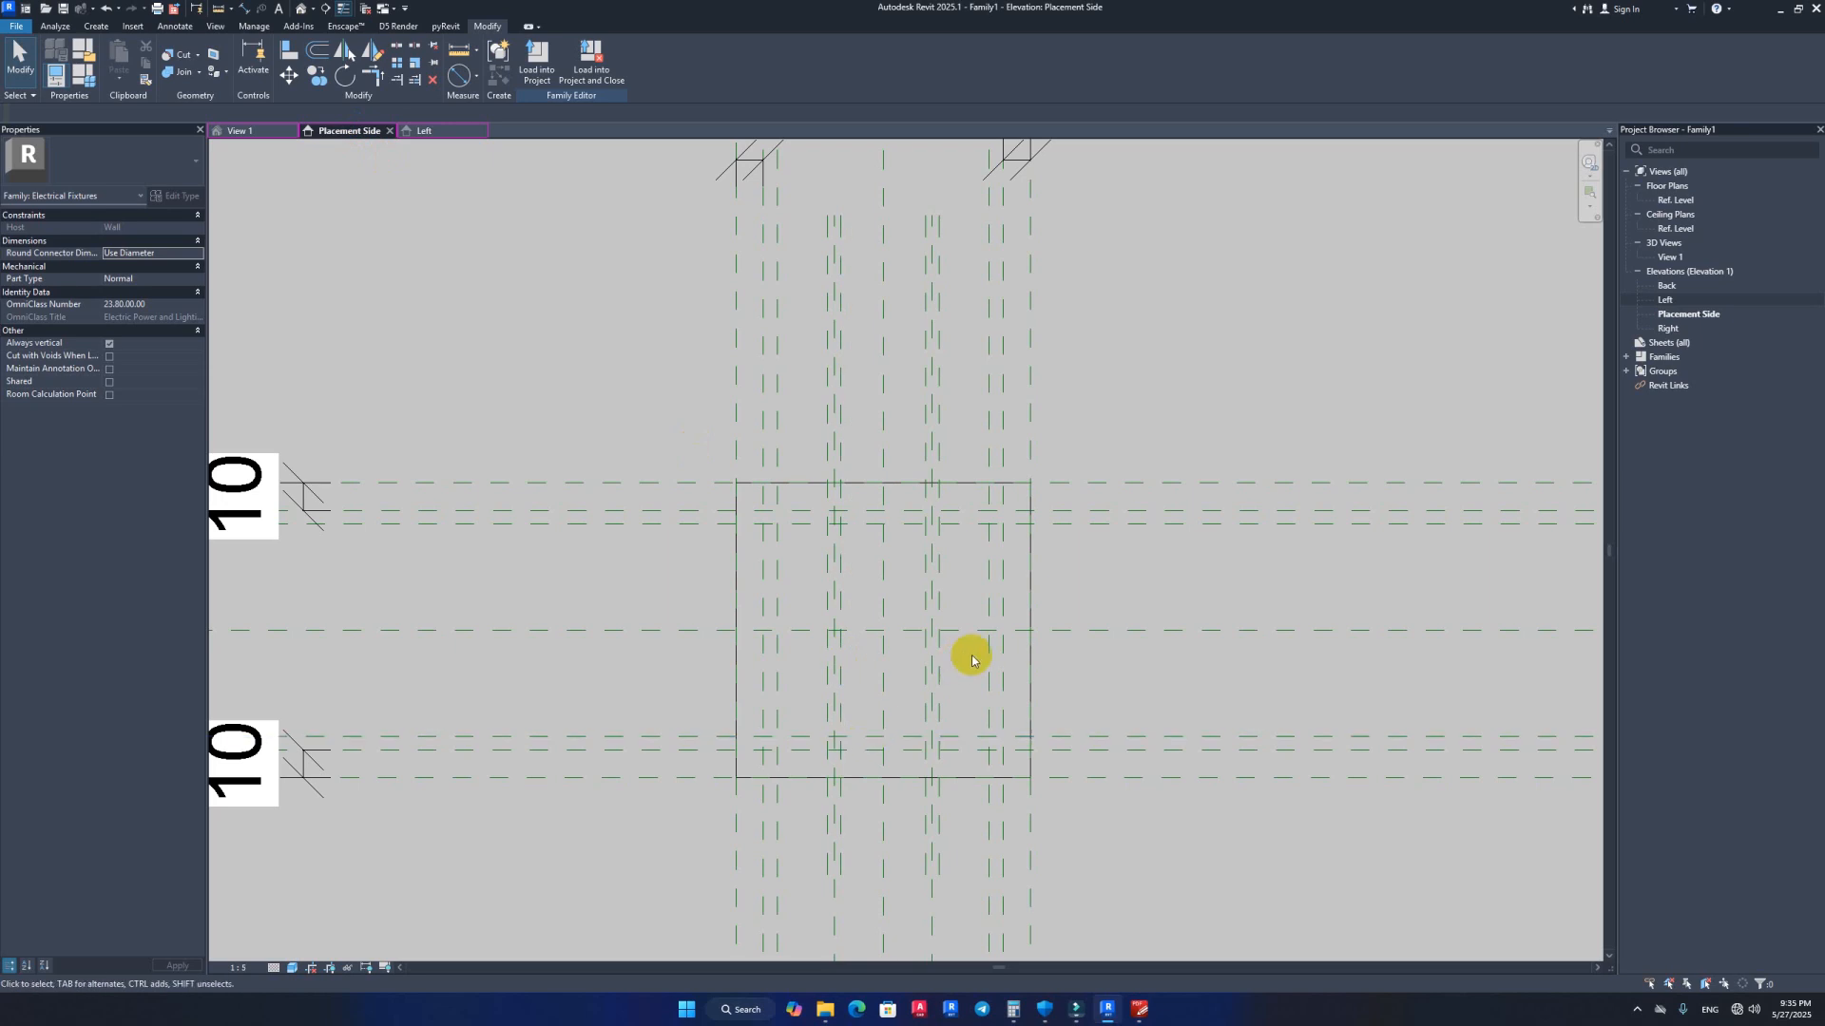
Step: Open the cover plate's extrusion sketch and move its right edge onto the left offset plane of the first gang divider
double_click(1027, 579)
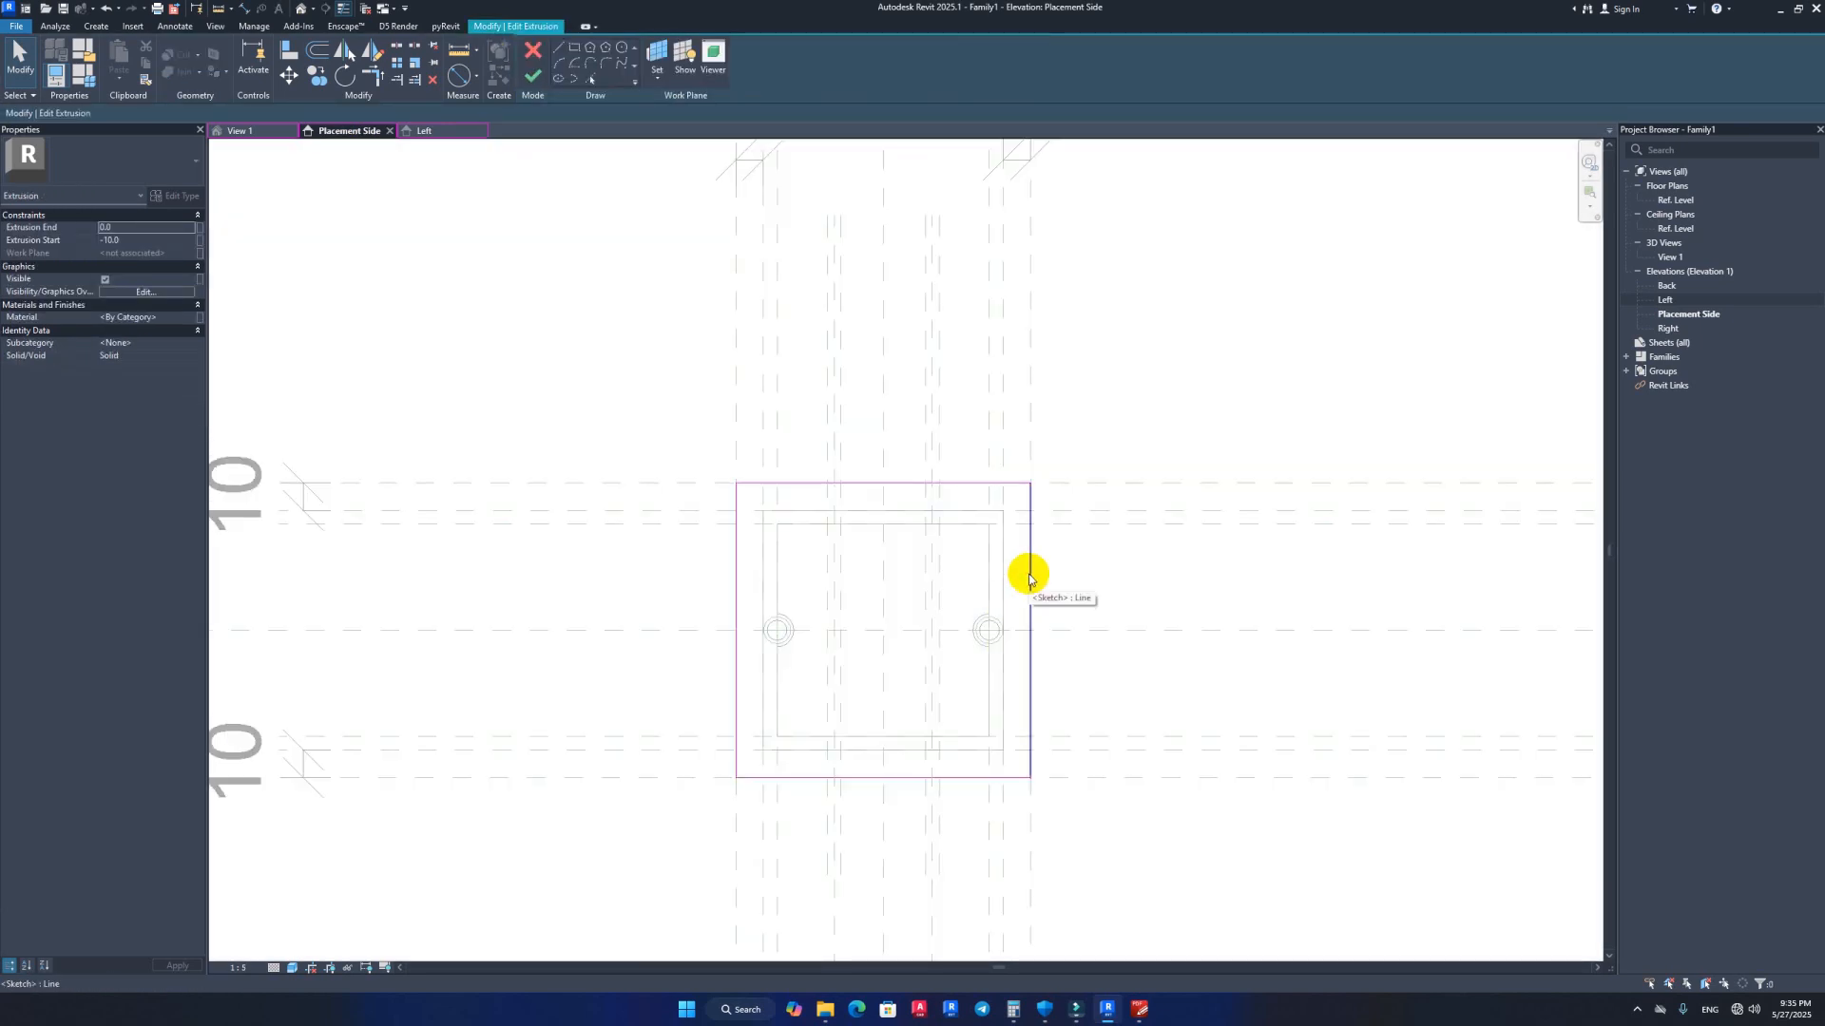
left_click(1031, 576)
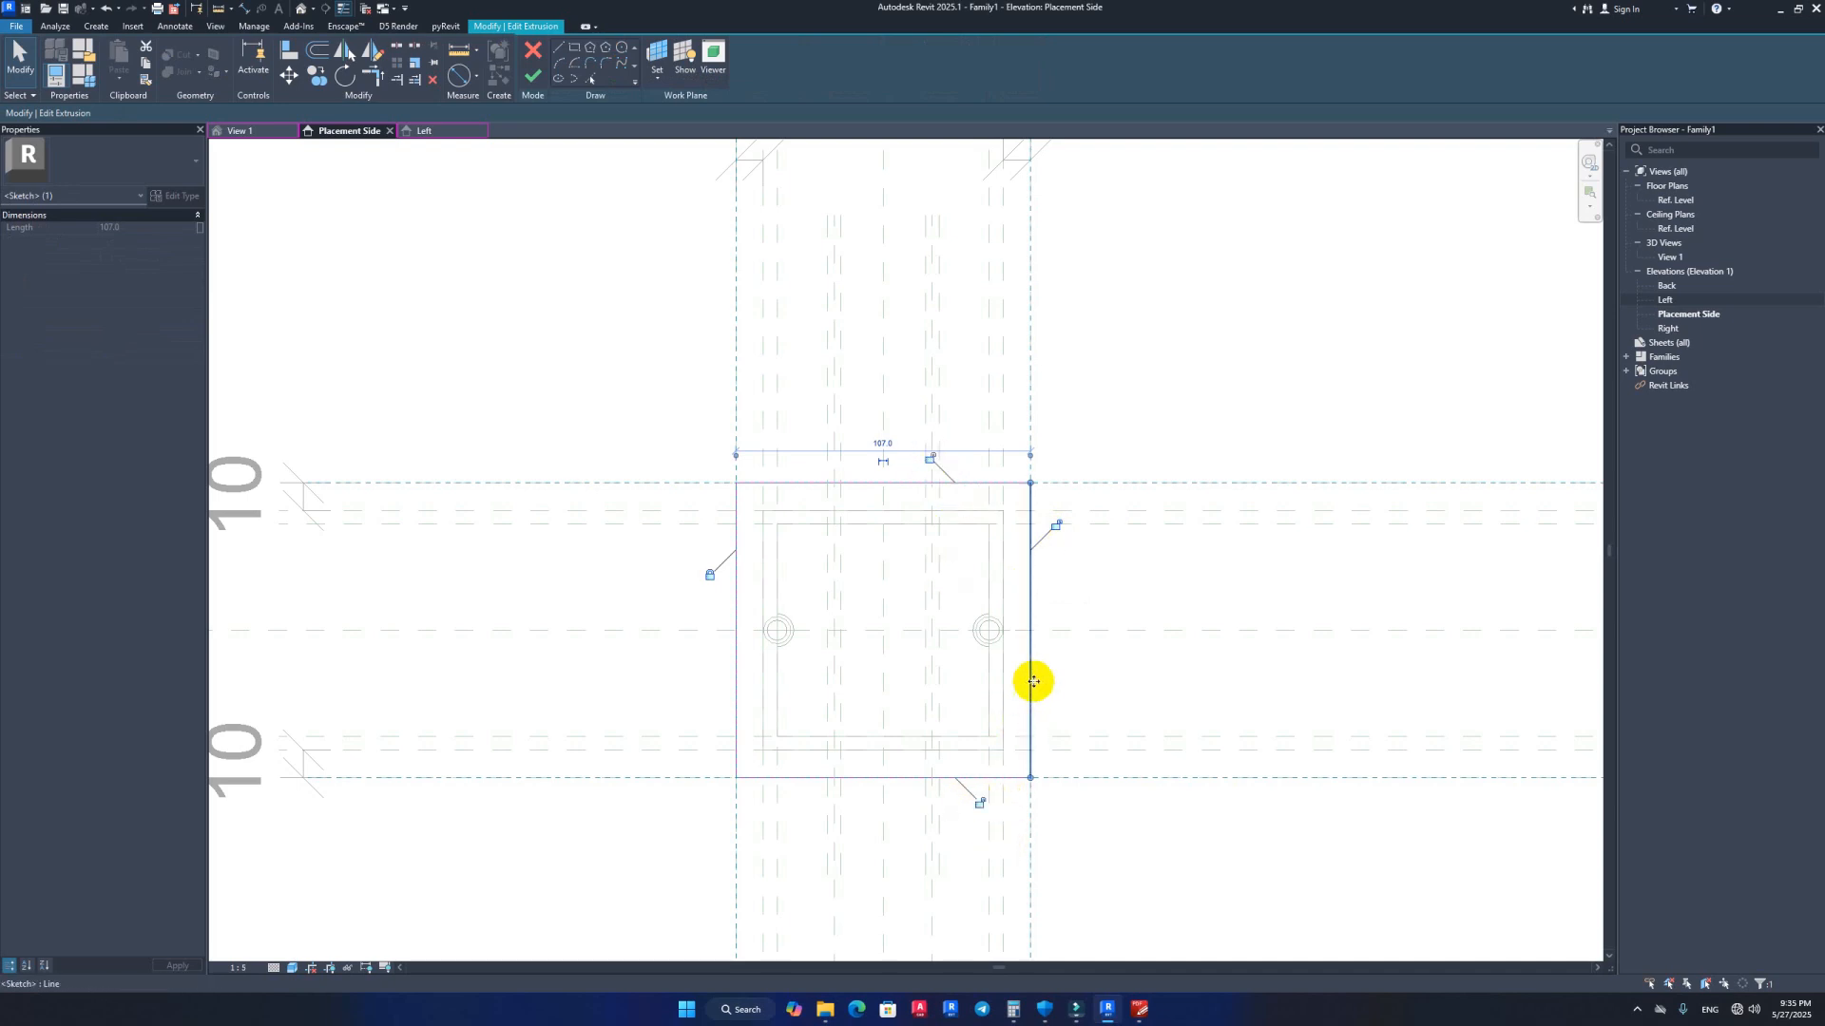
left_click_drag(973, 680, 827, 680)
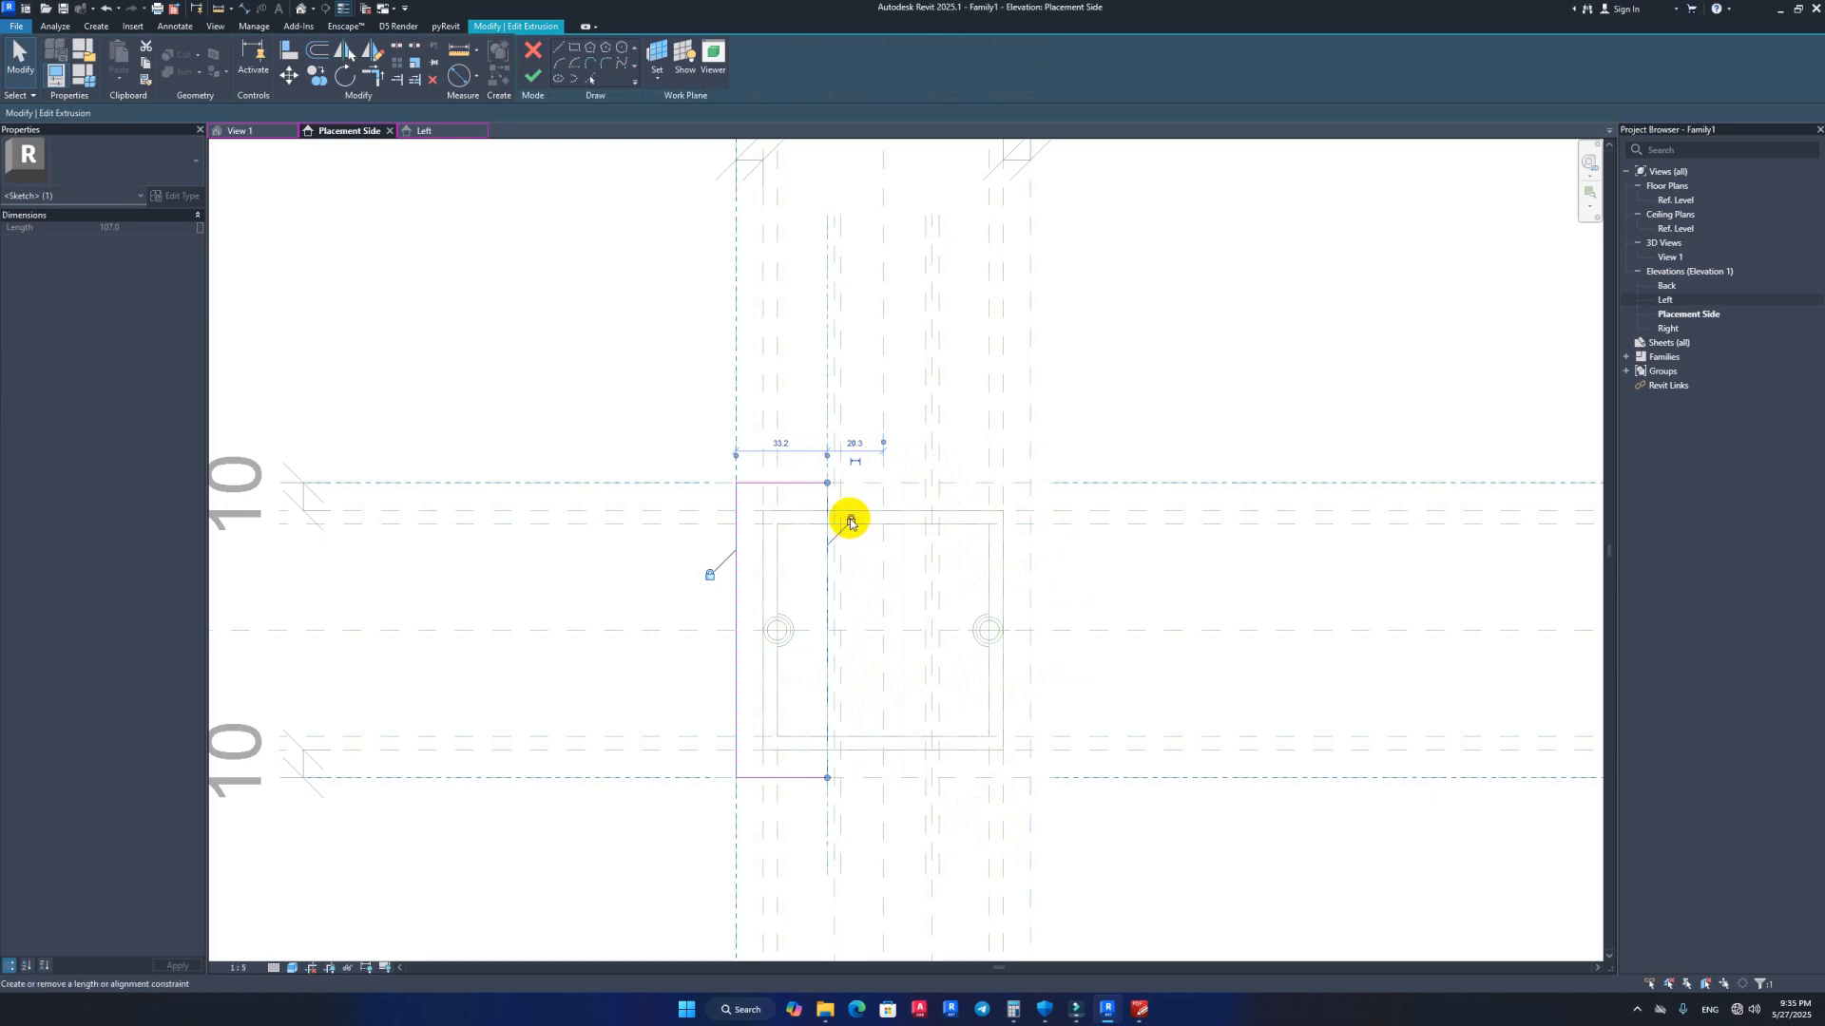
left_click(628, 650)
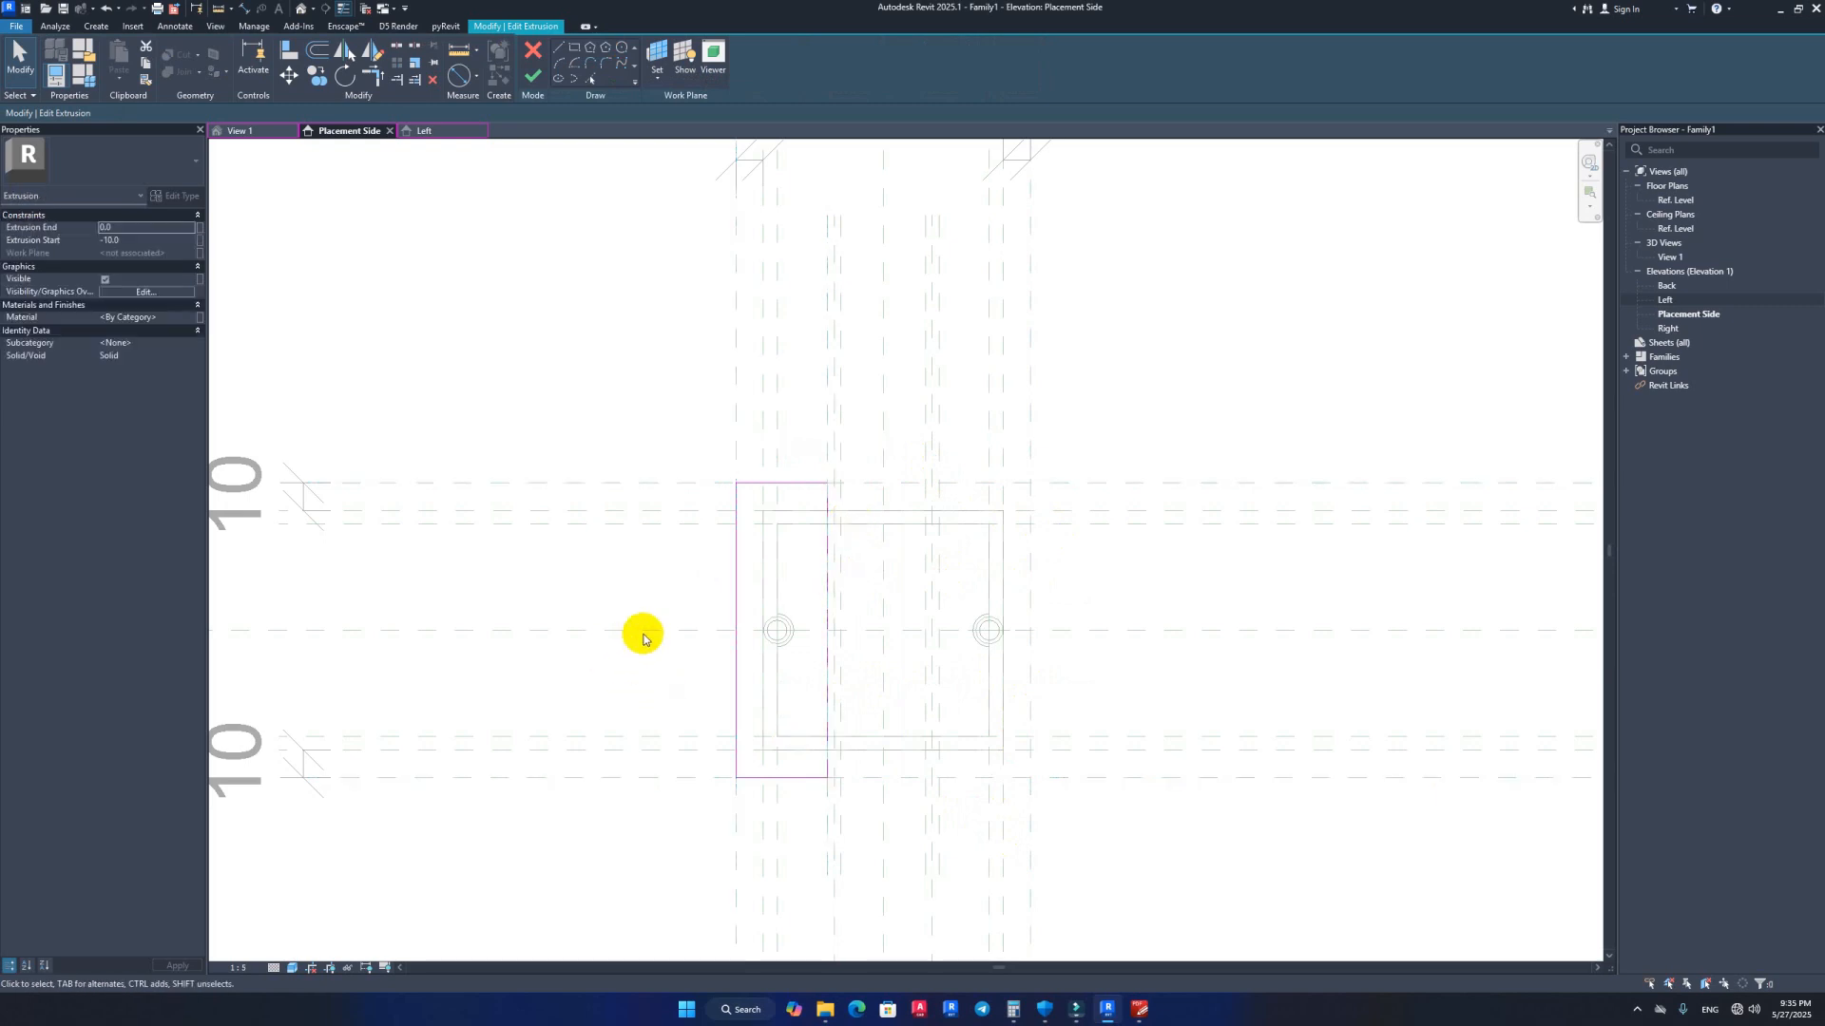
Step: Align the first gang outline's top, bottom and left edges to the plate's outer reference planes and lock them
key("a")
key("l")
left_click(676, 482)
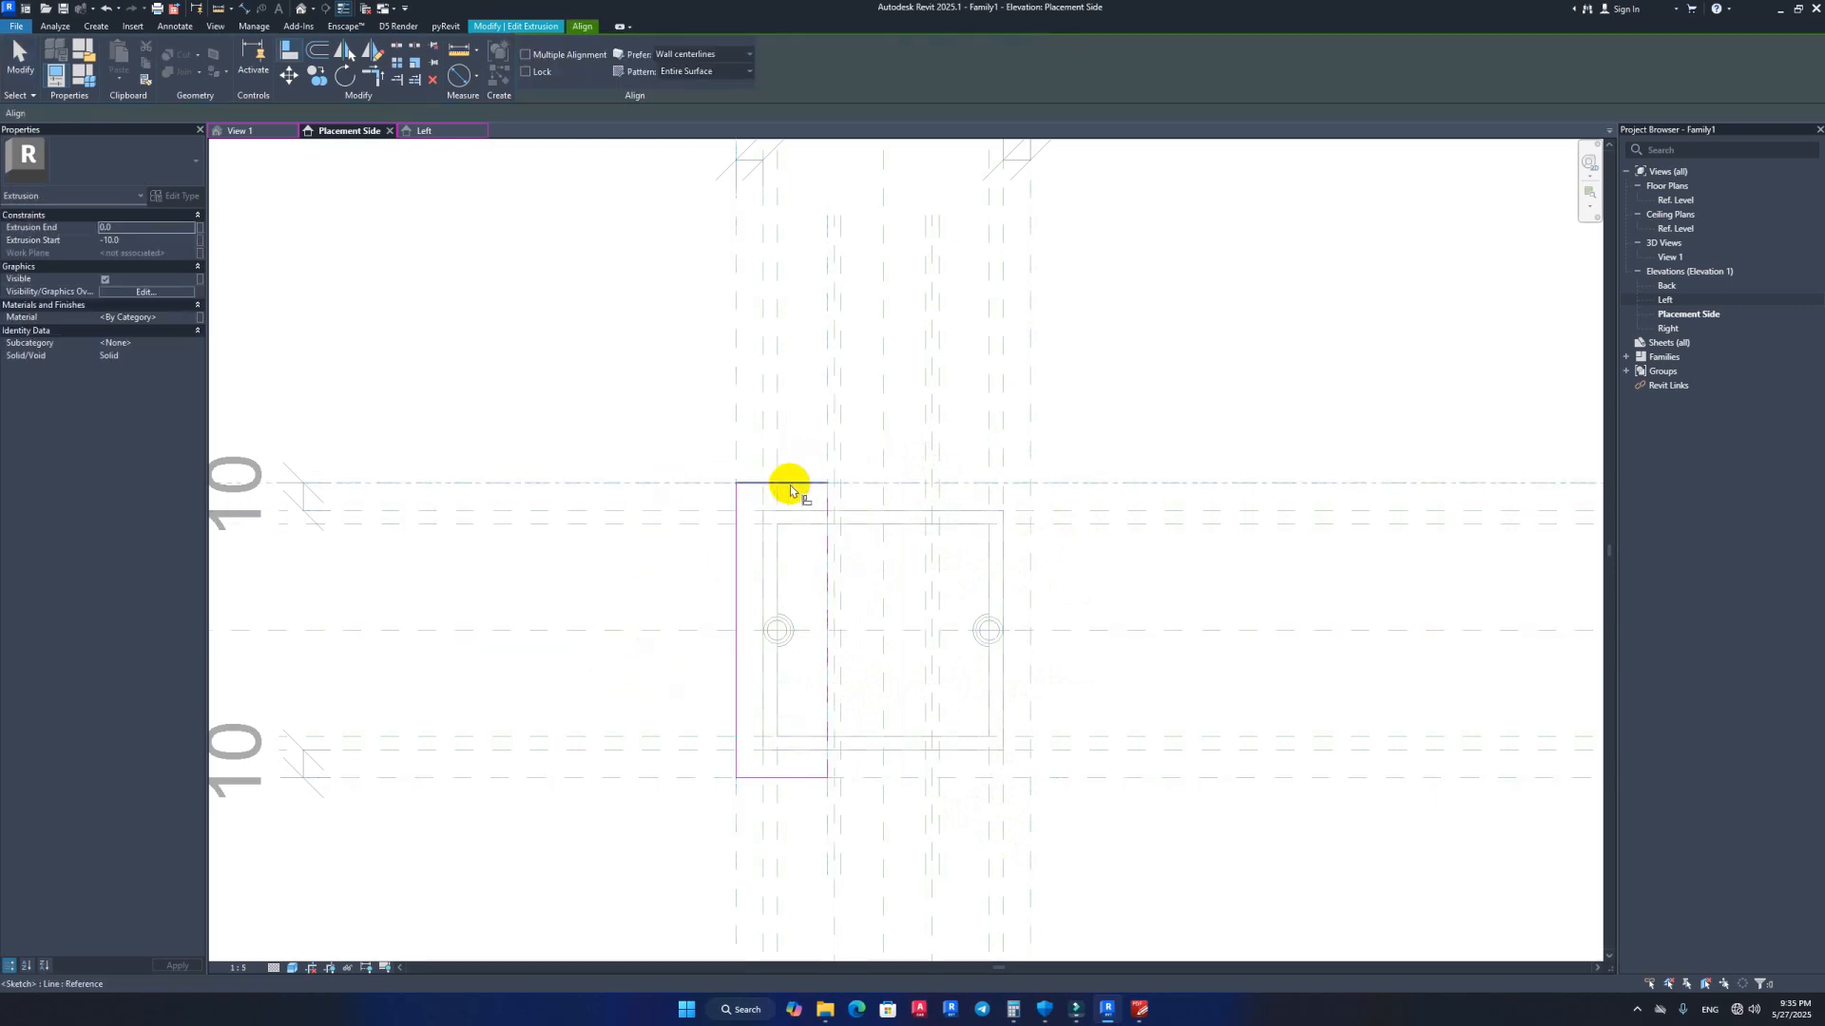
left_click(868, 777)
left_click(789, 779)
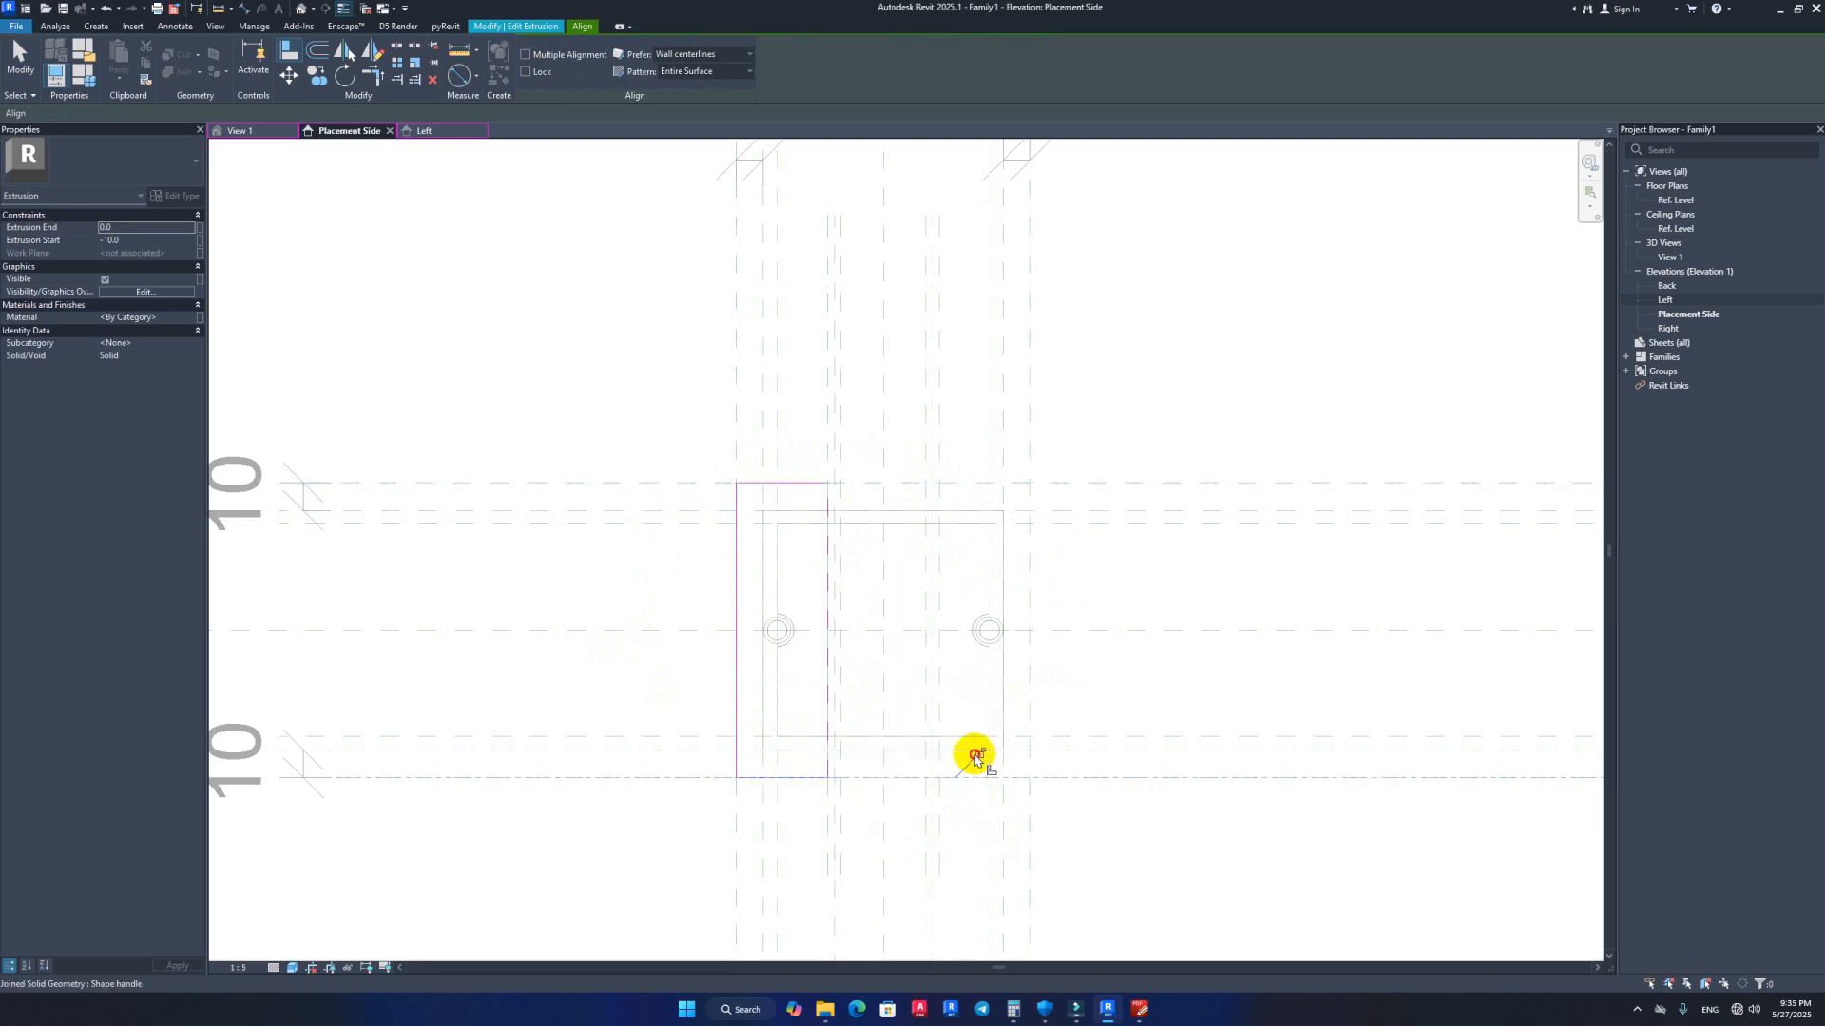
left_click(738, 756)
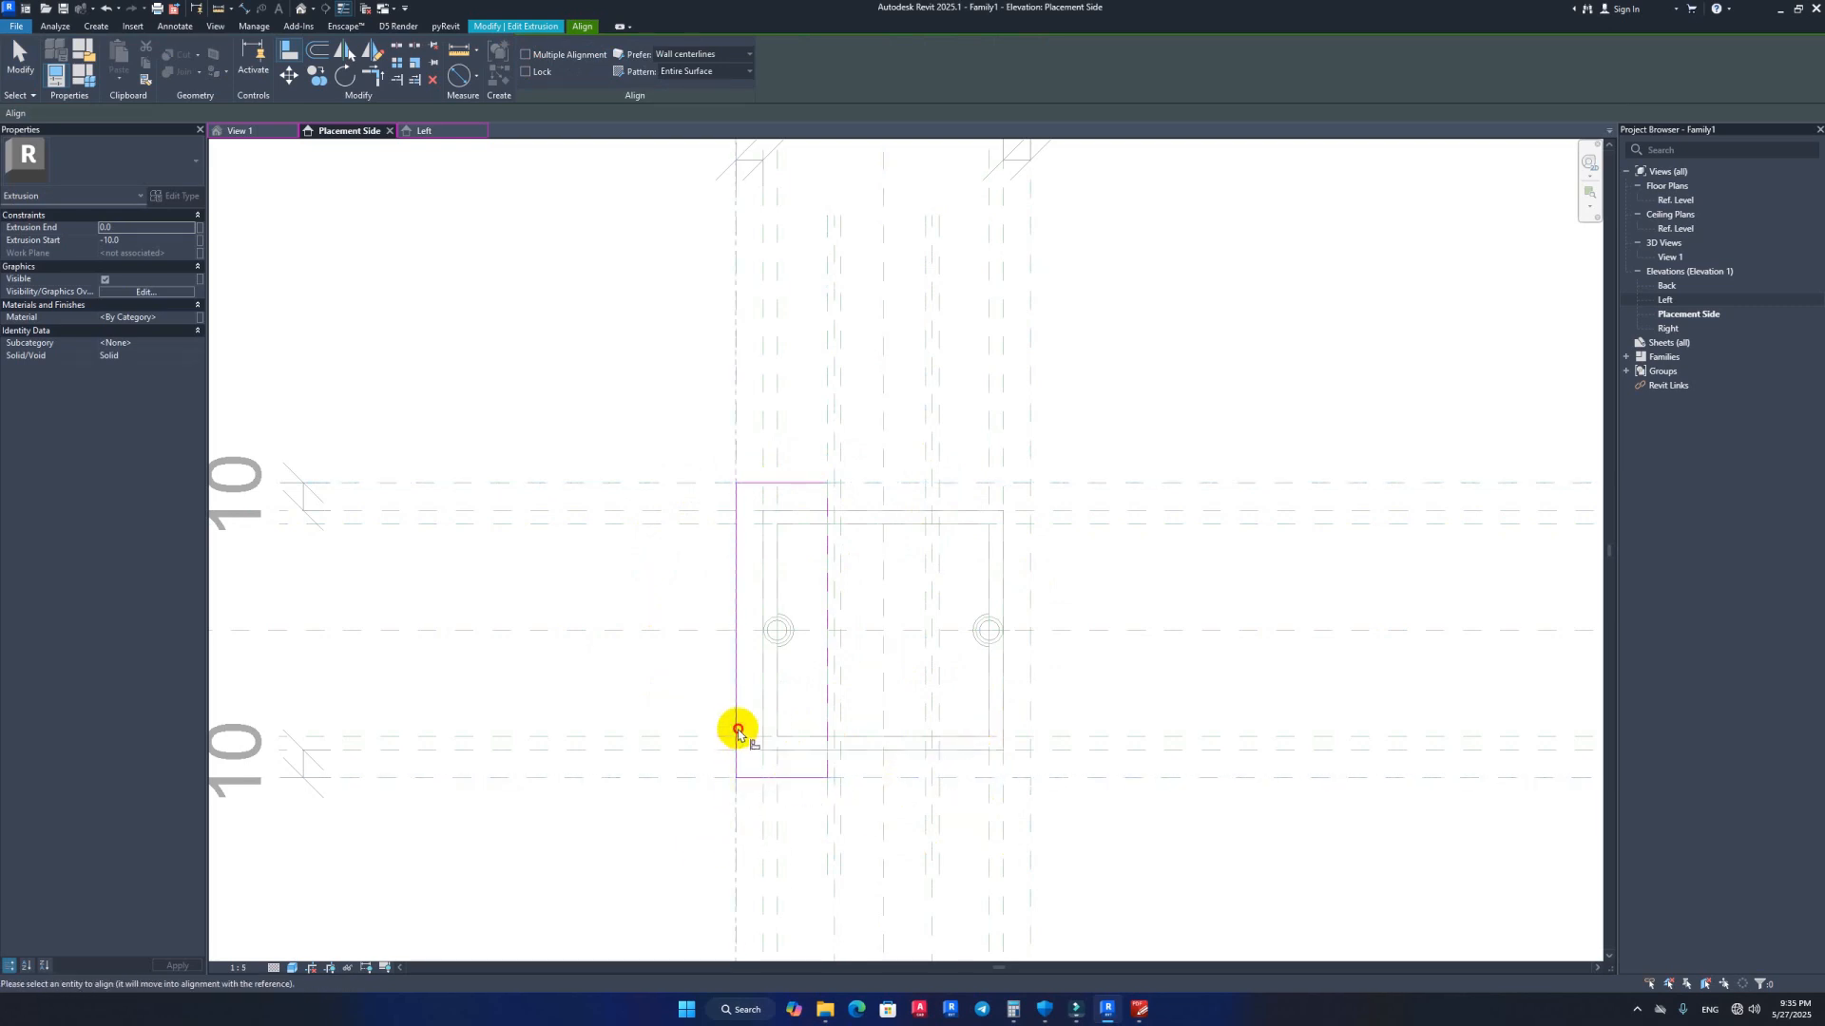
key("Escape")
key("Escape")
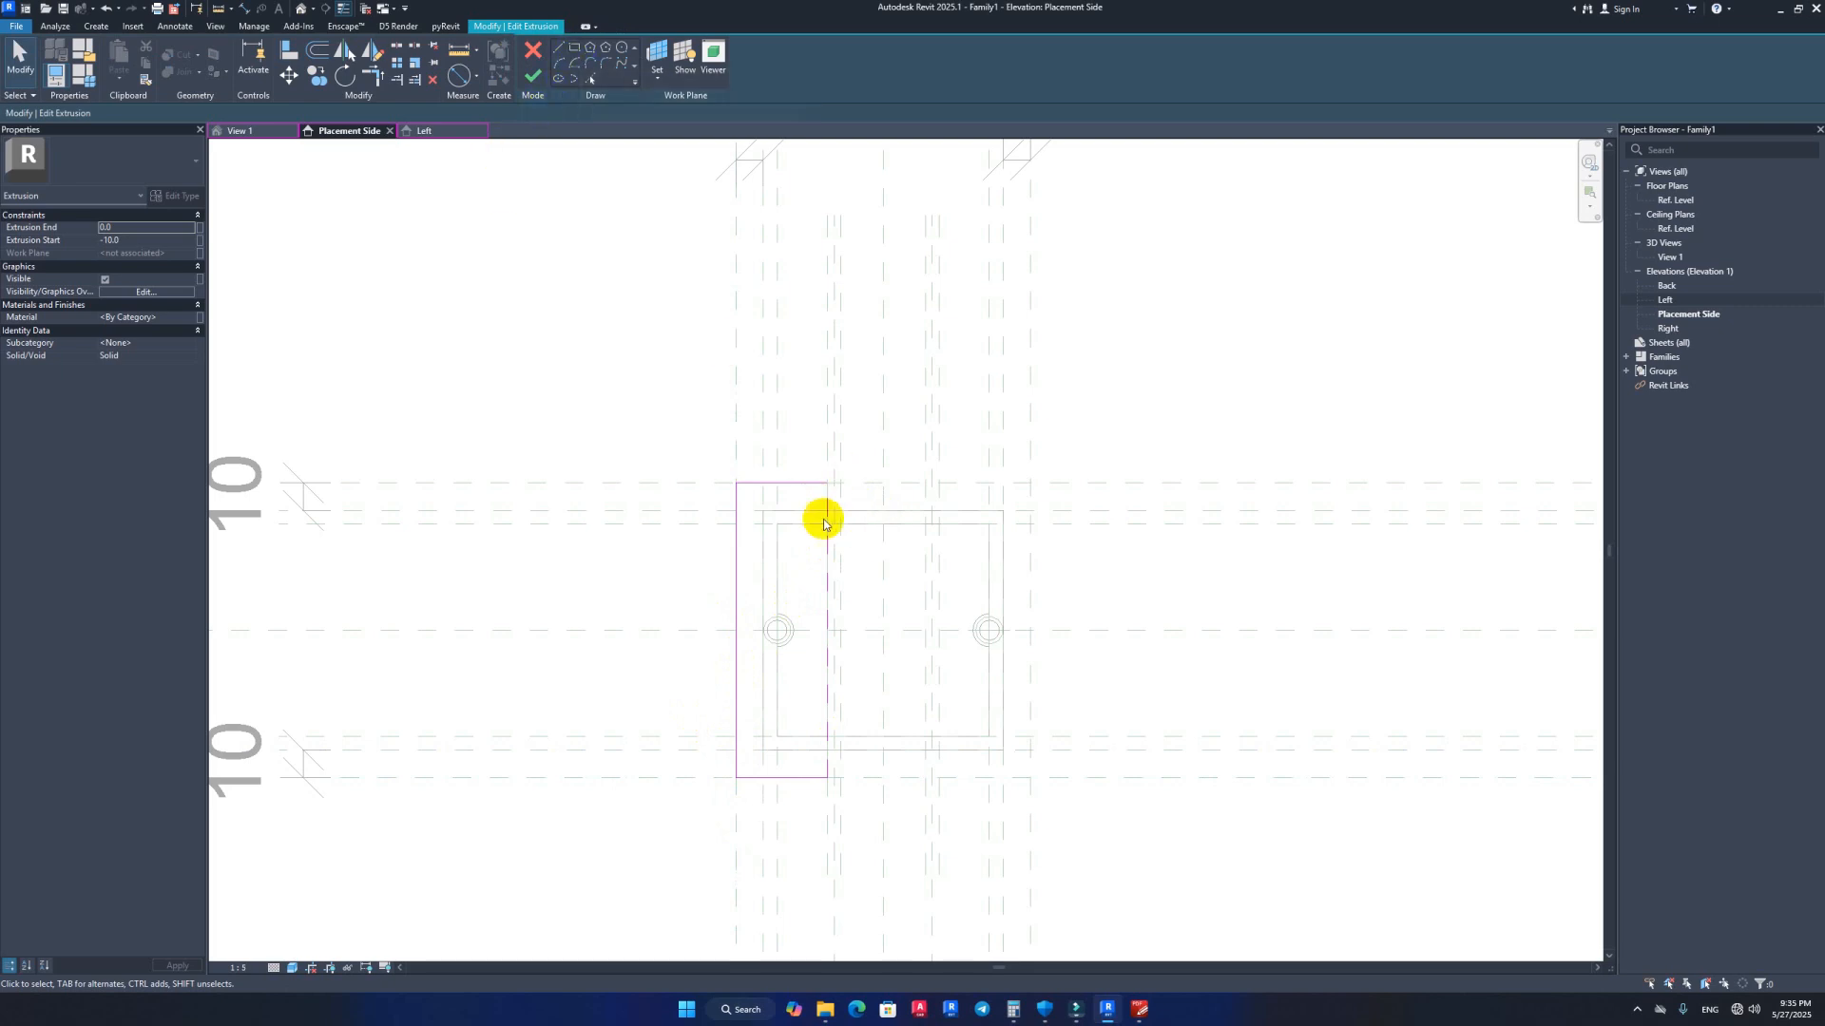
Step: Sketch a full-height rectangle for the middle gang between the facing offset planes of the two gang dividers
left_click(575, 50)
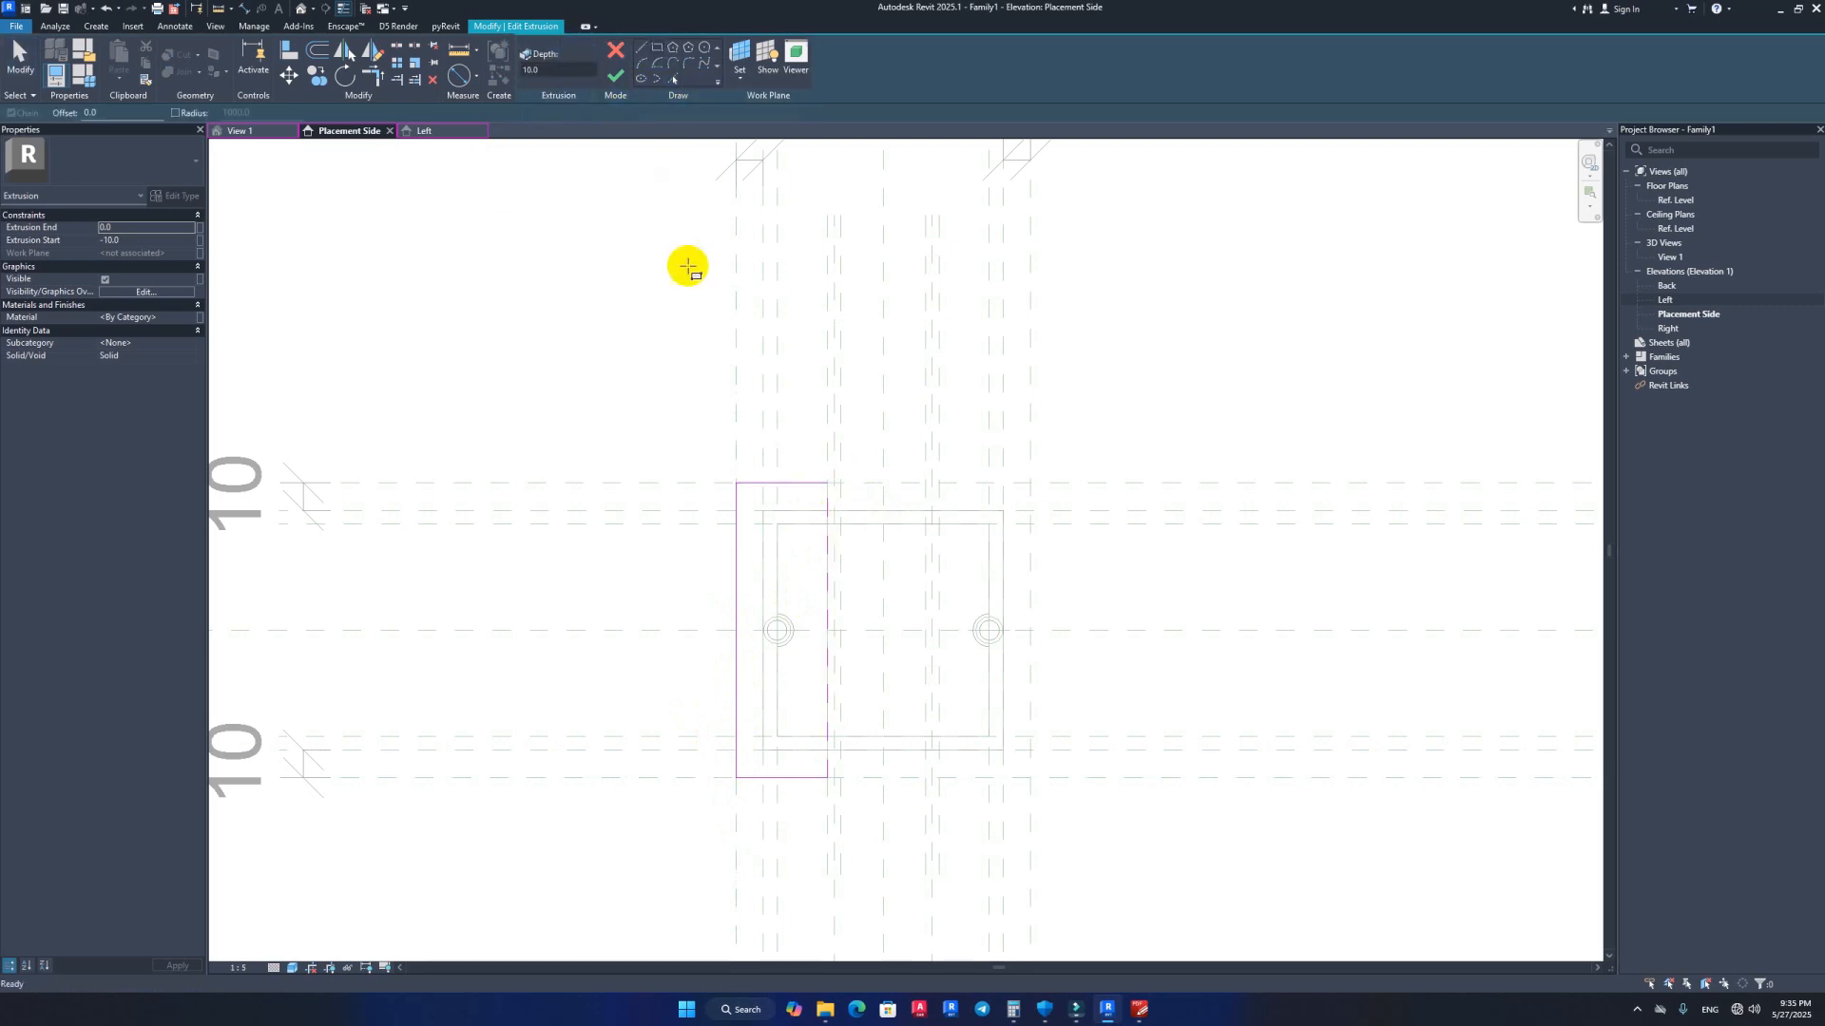
middle_click_drag(912, 620, 757, 526)
left_click(690, 391)
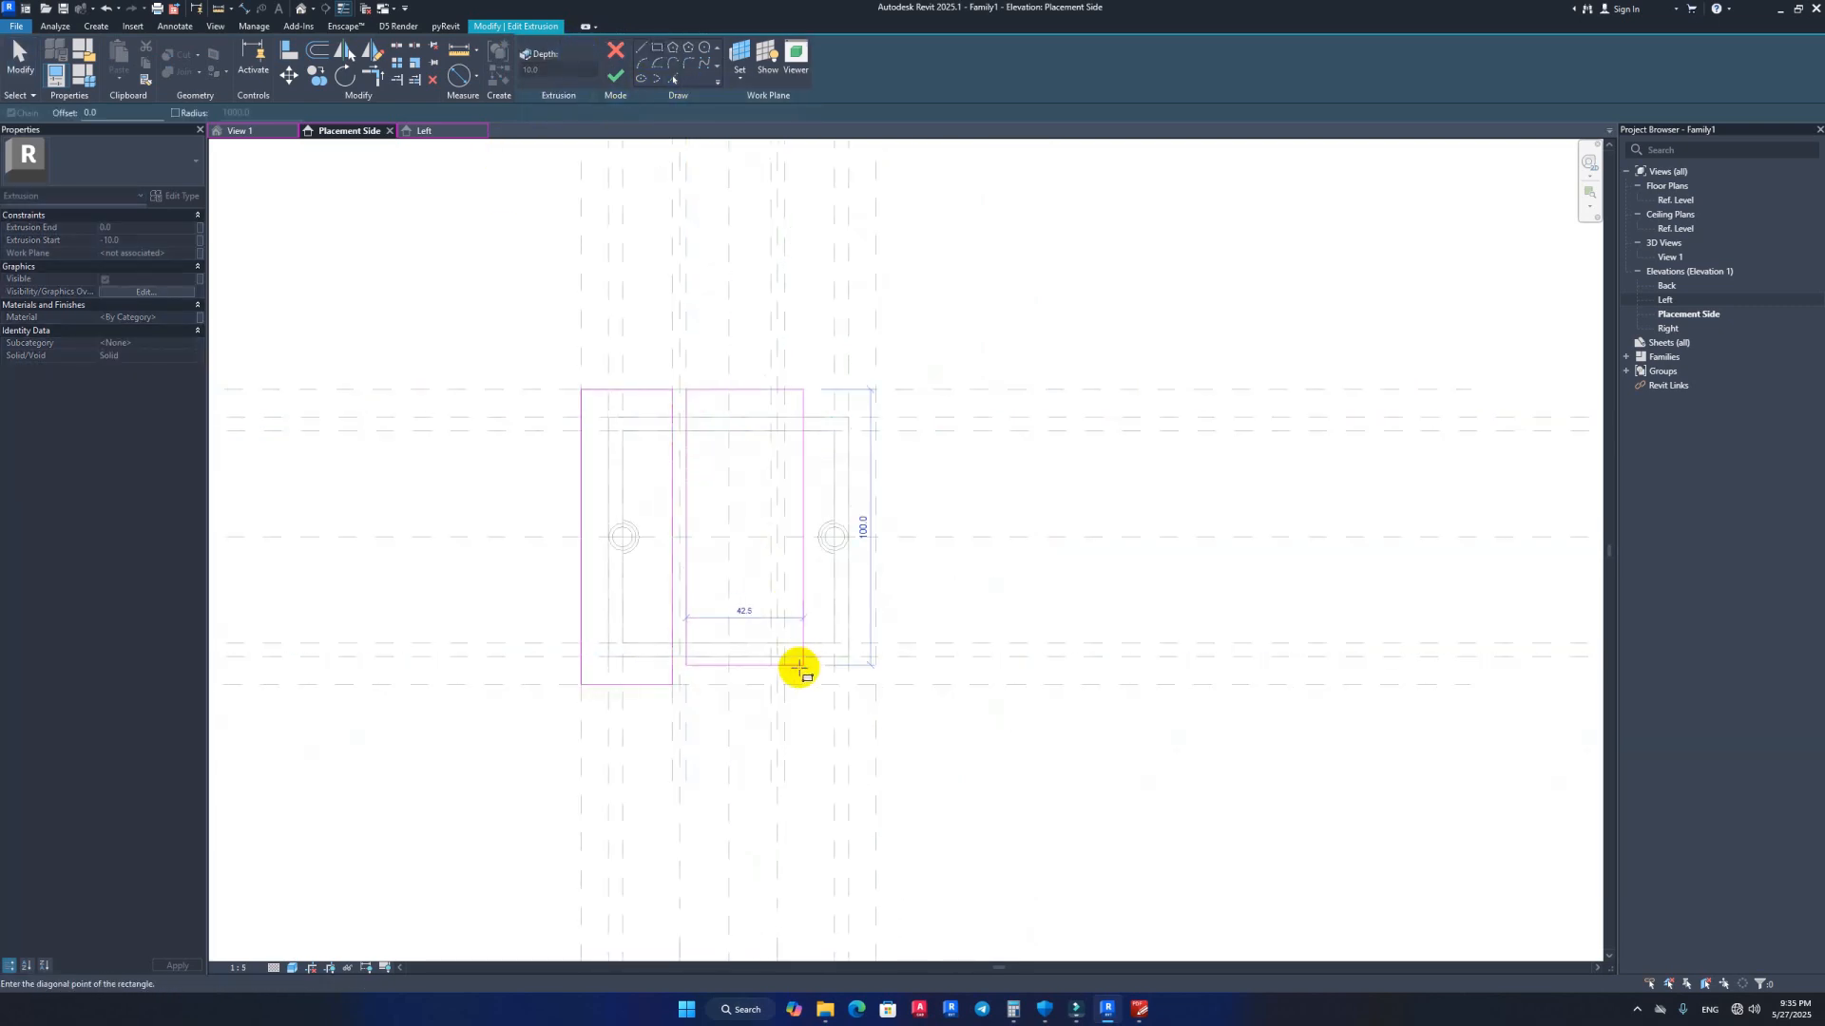
left_click(771, 684)
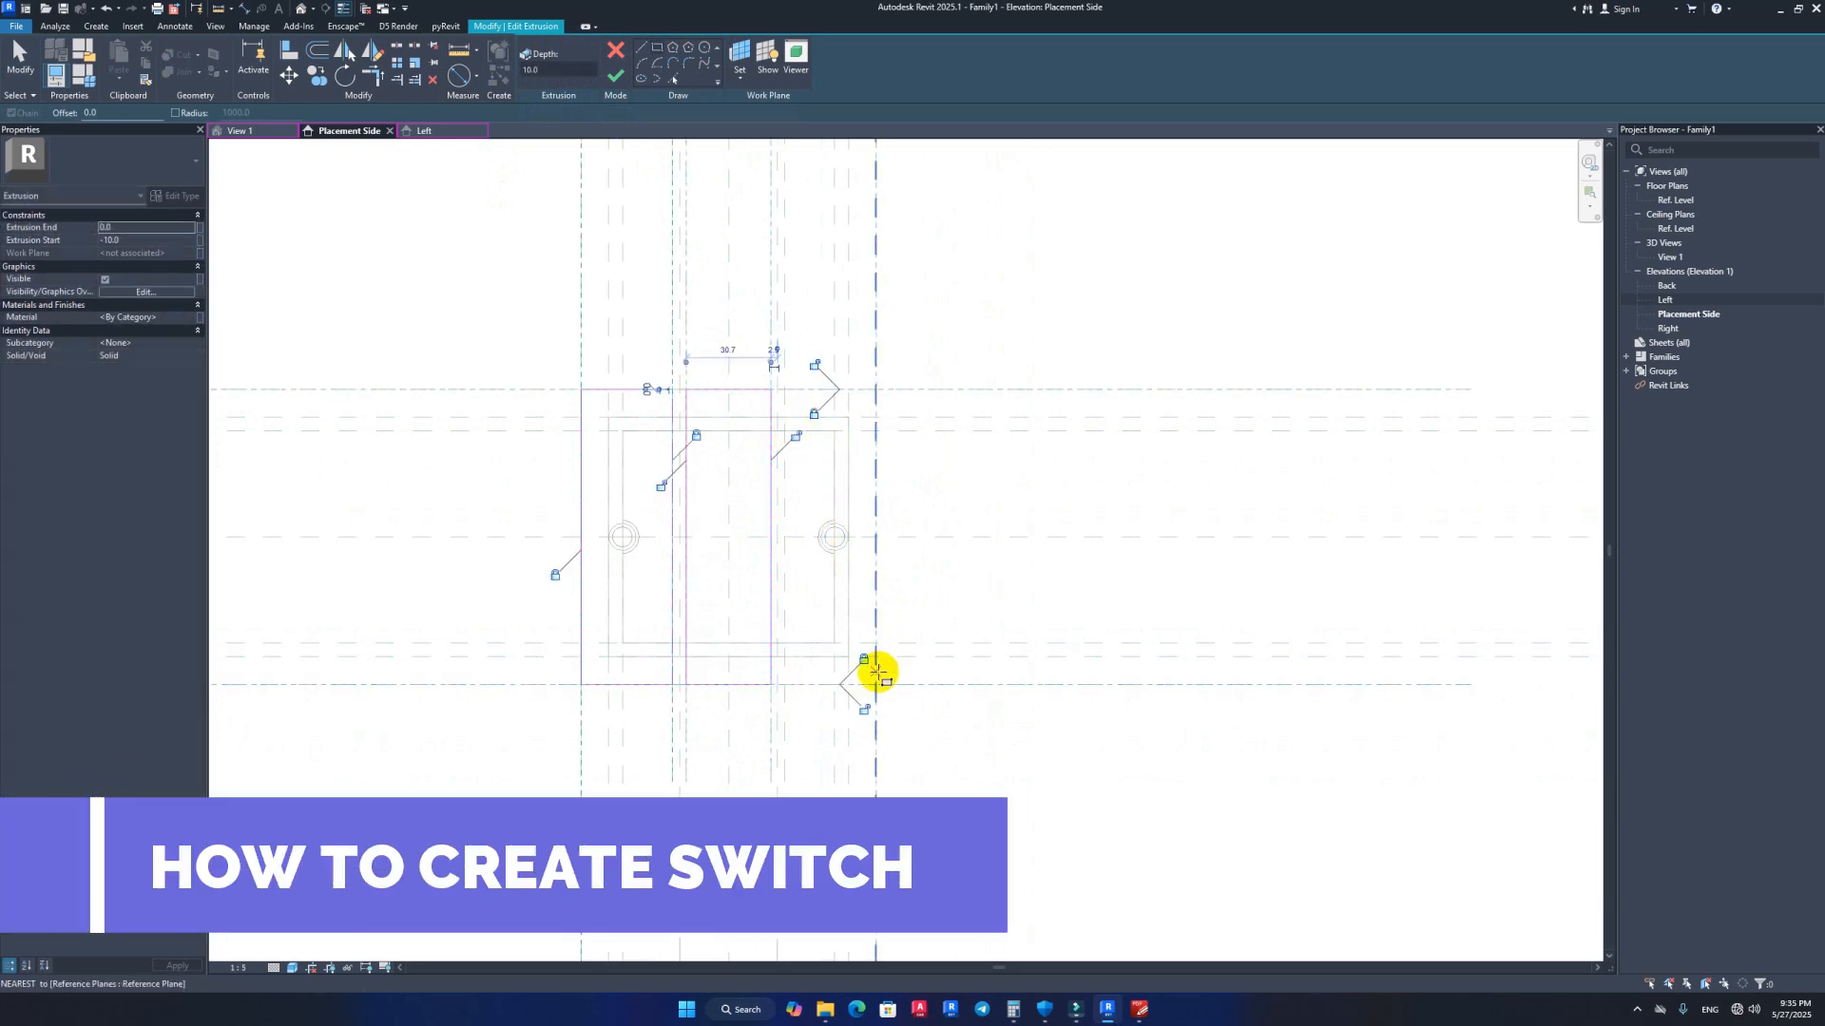
key("Escape")
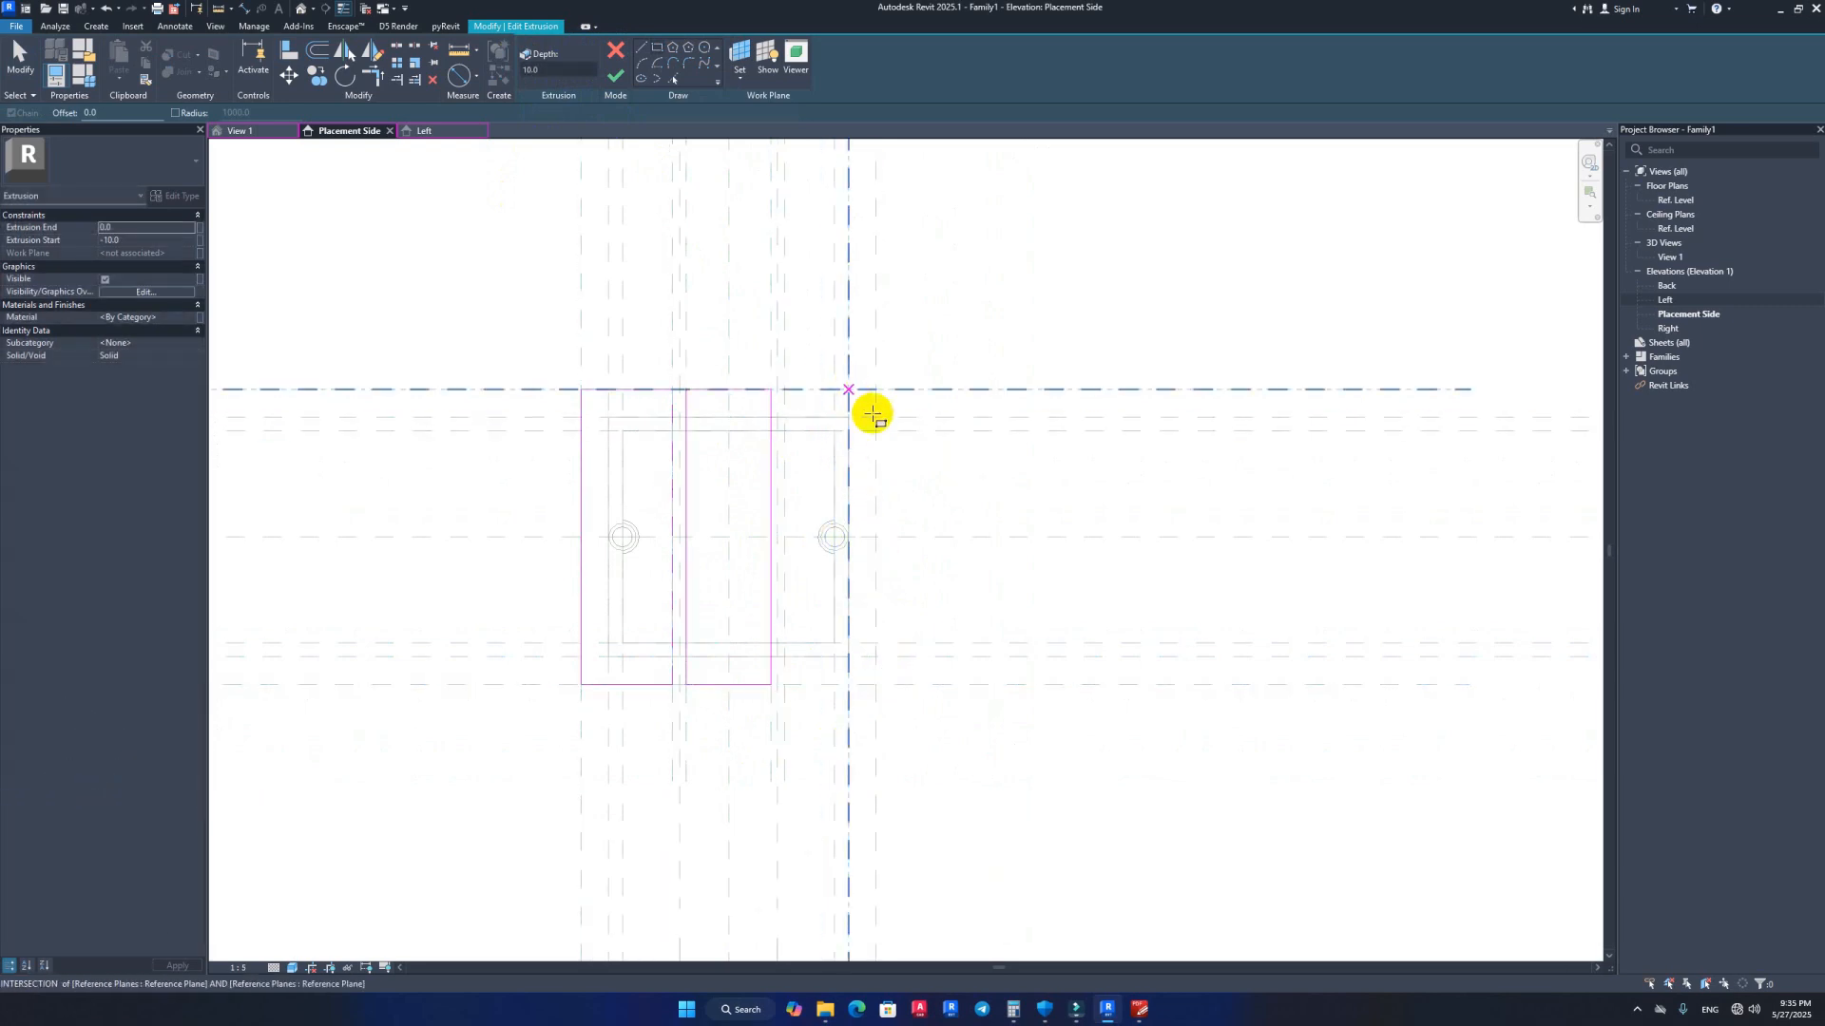
middle_click_drag(904, 703, 917, 722)
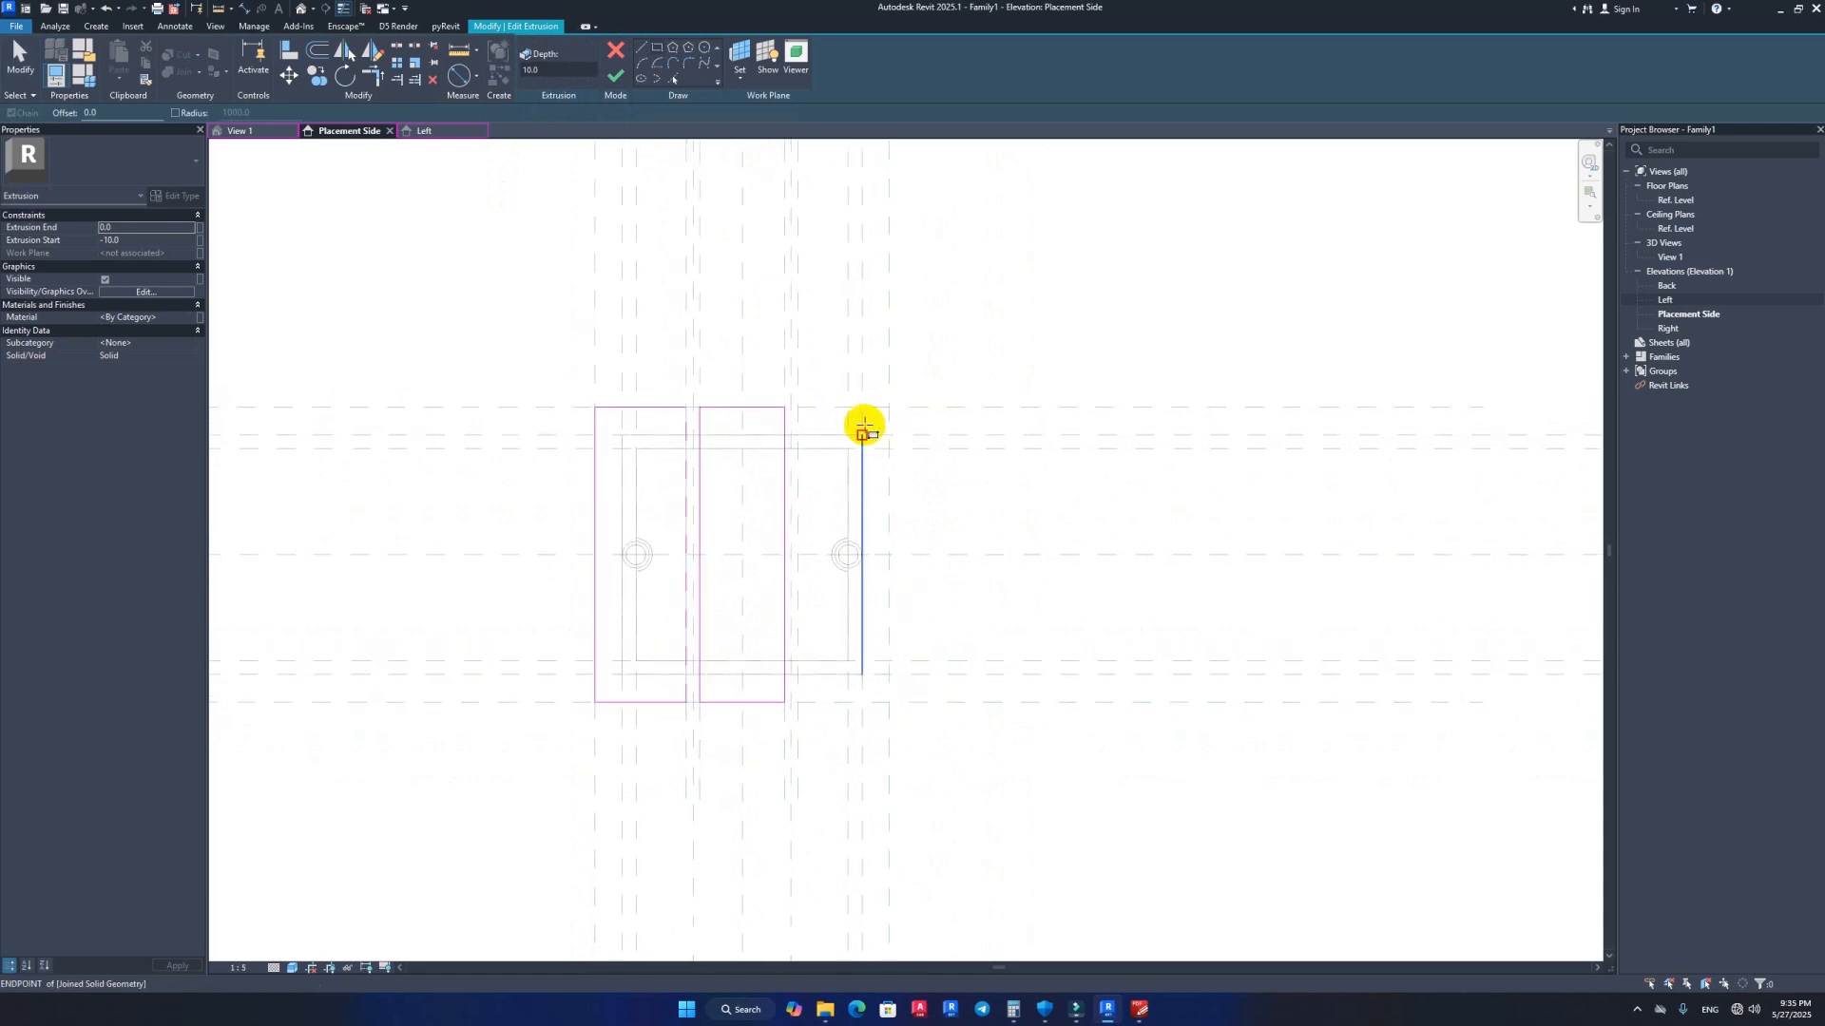
left_click(863, 407)
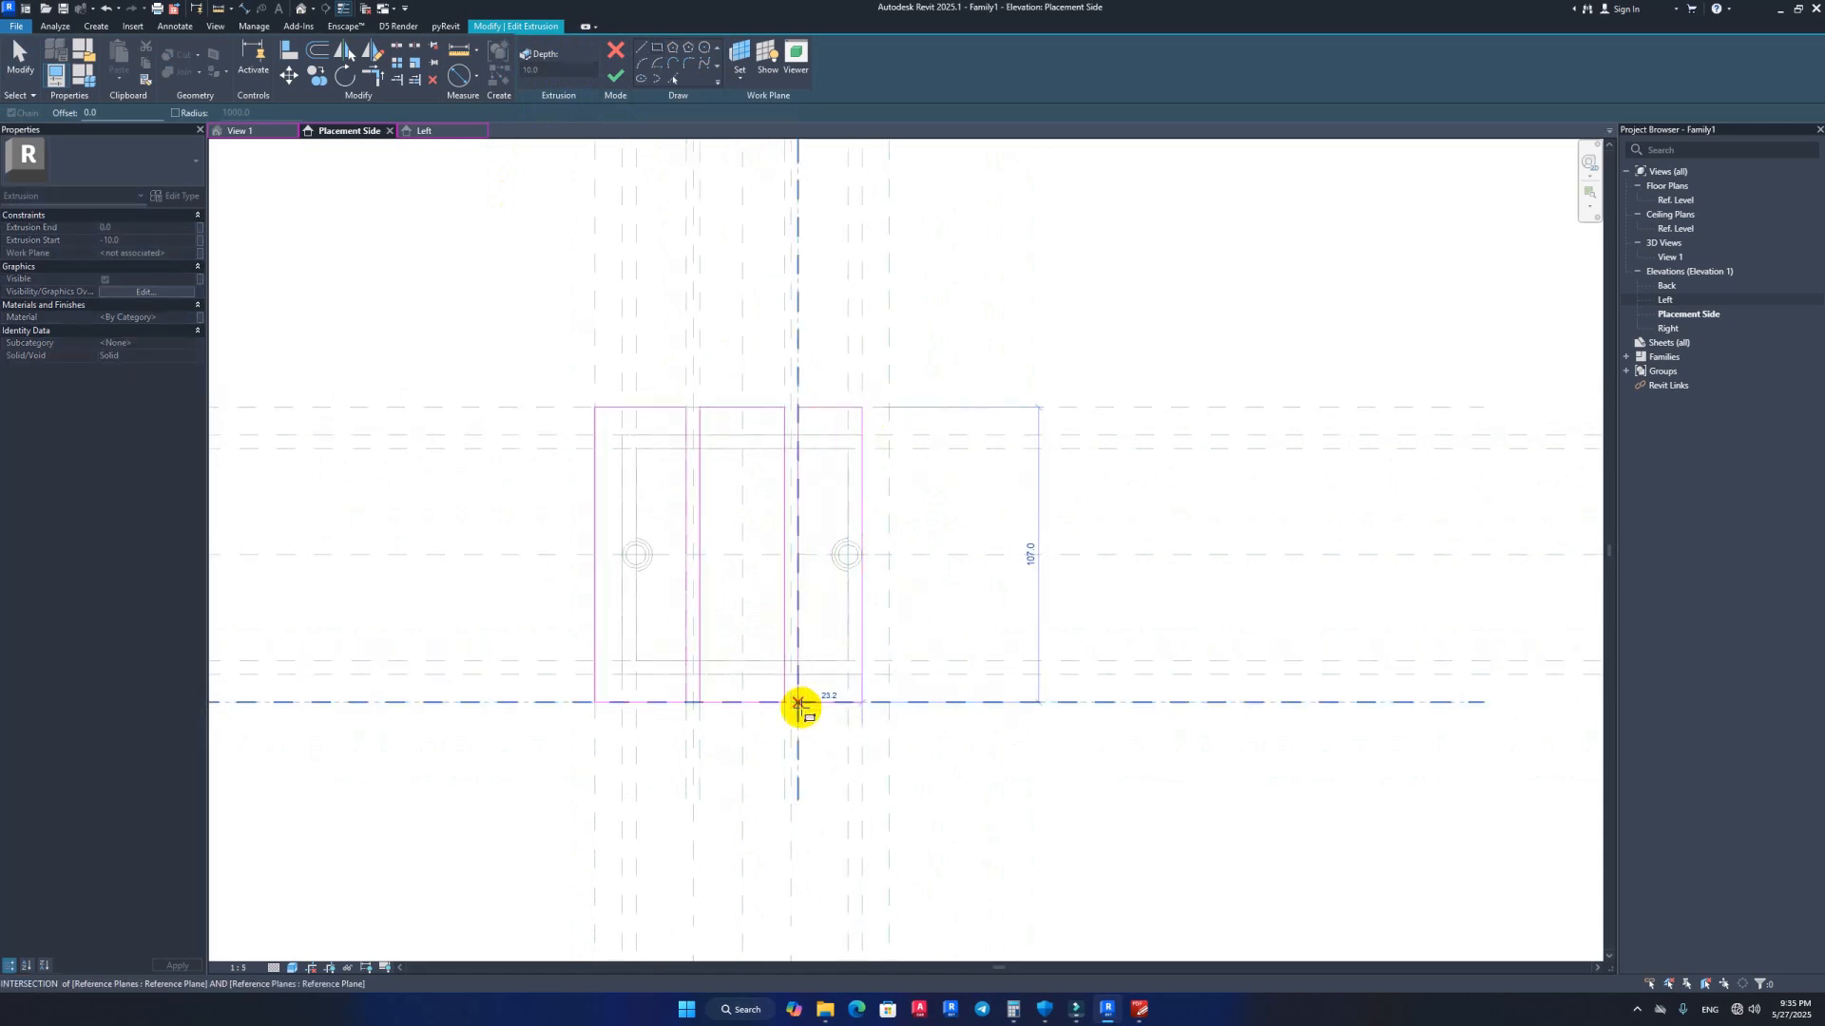
scroll(798, 703, "up", 1)
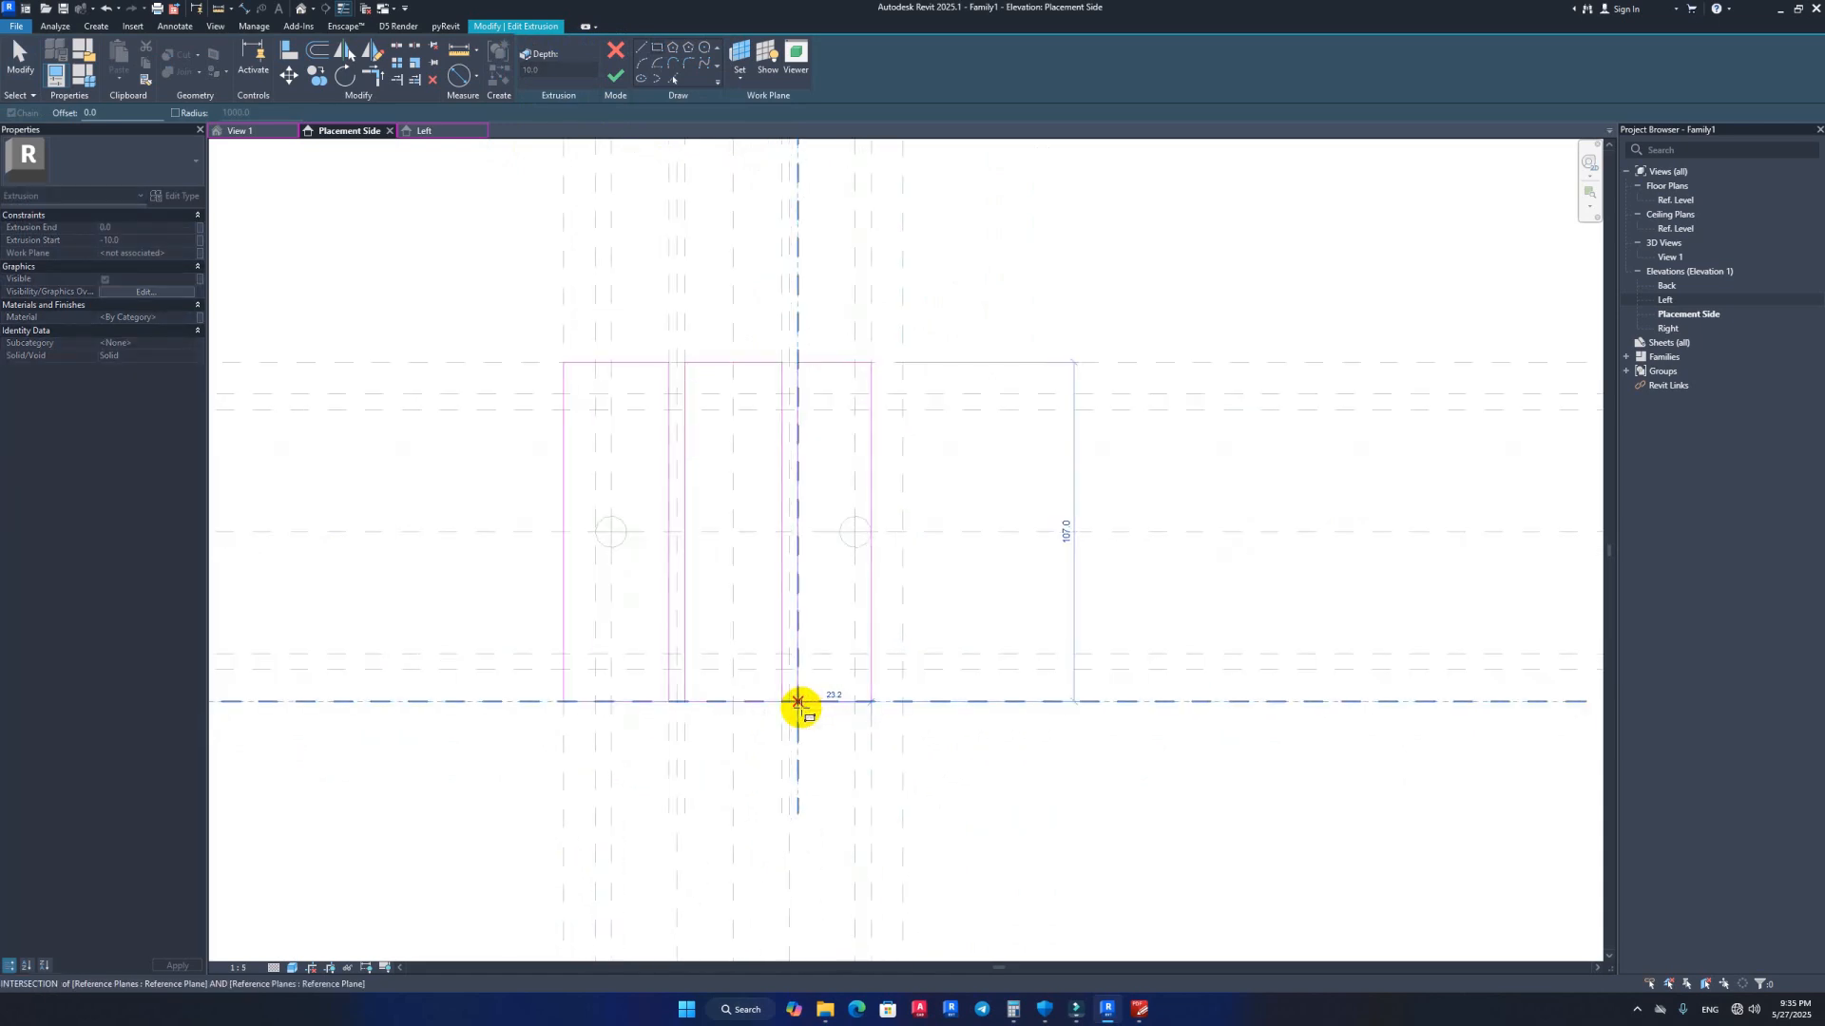
scroll(867, 749, "down", 2)
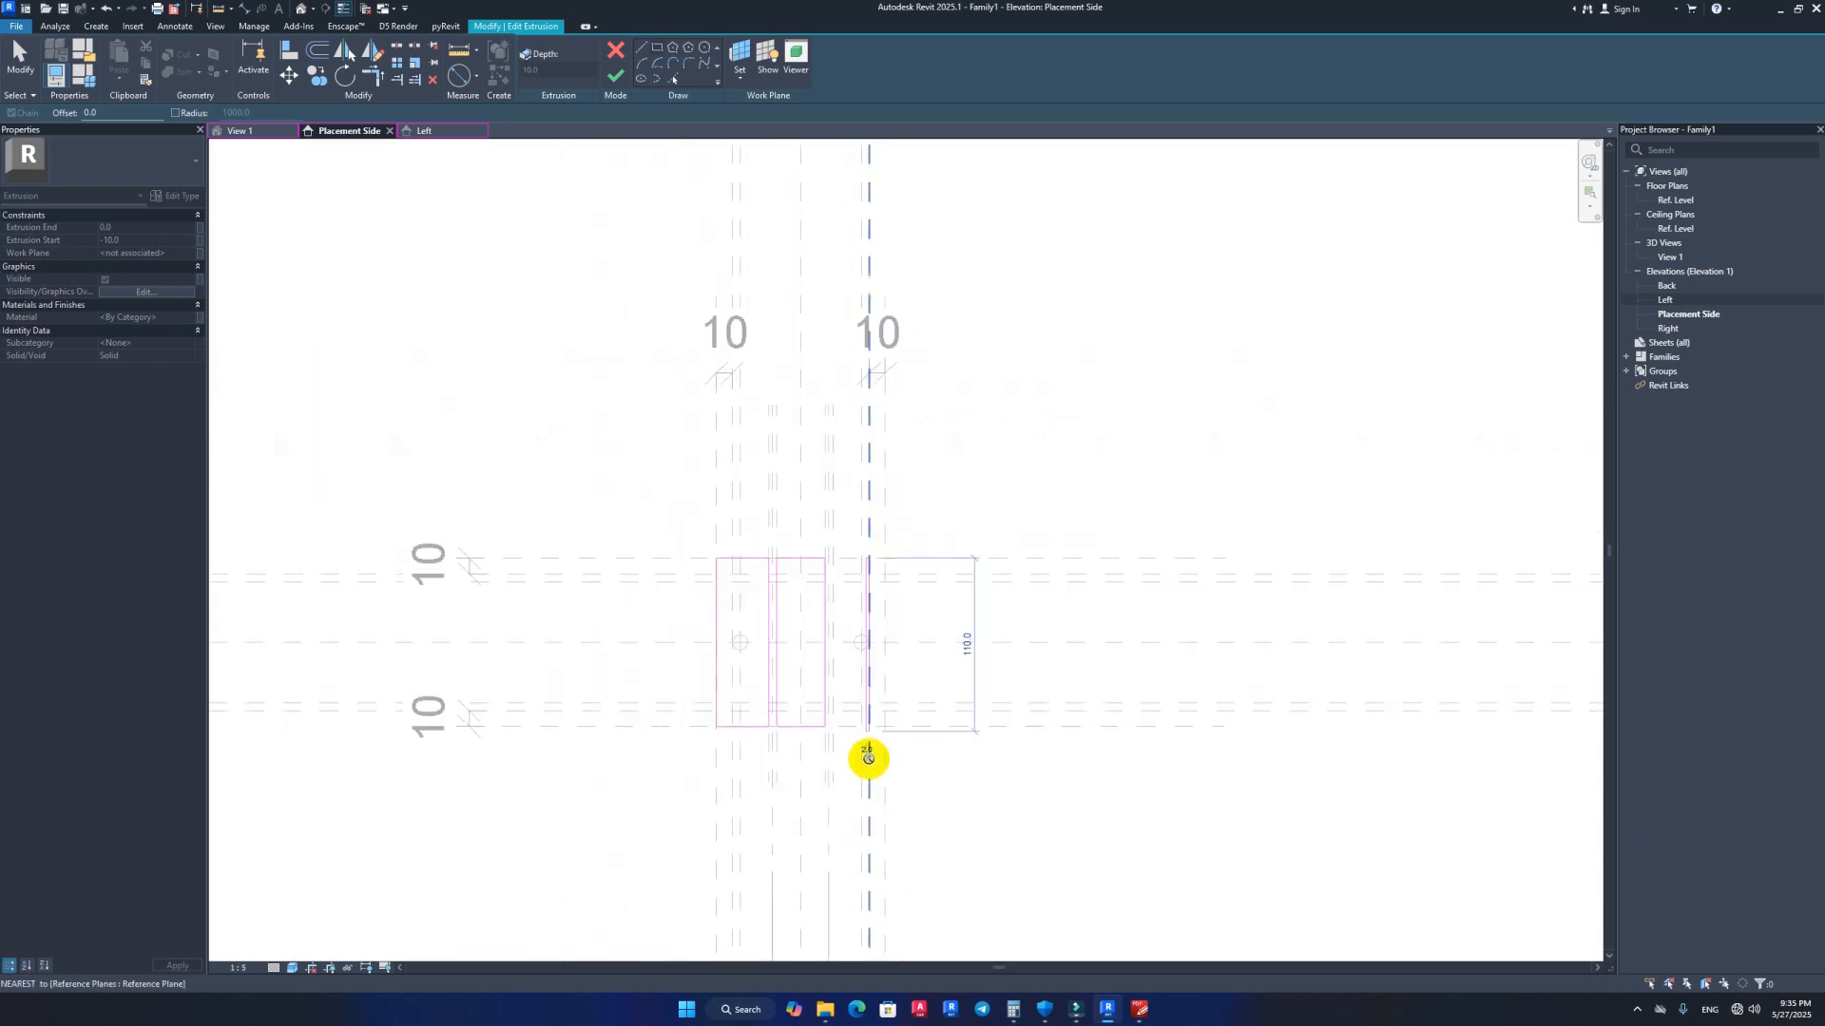
scroll(868, 566, "up", 1)
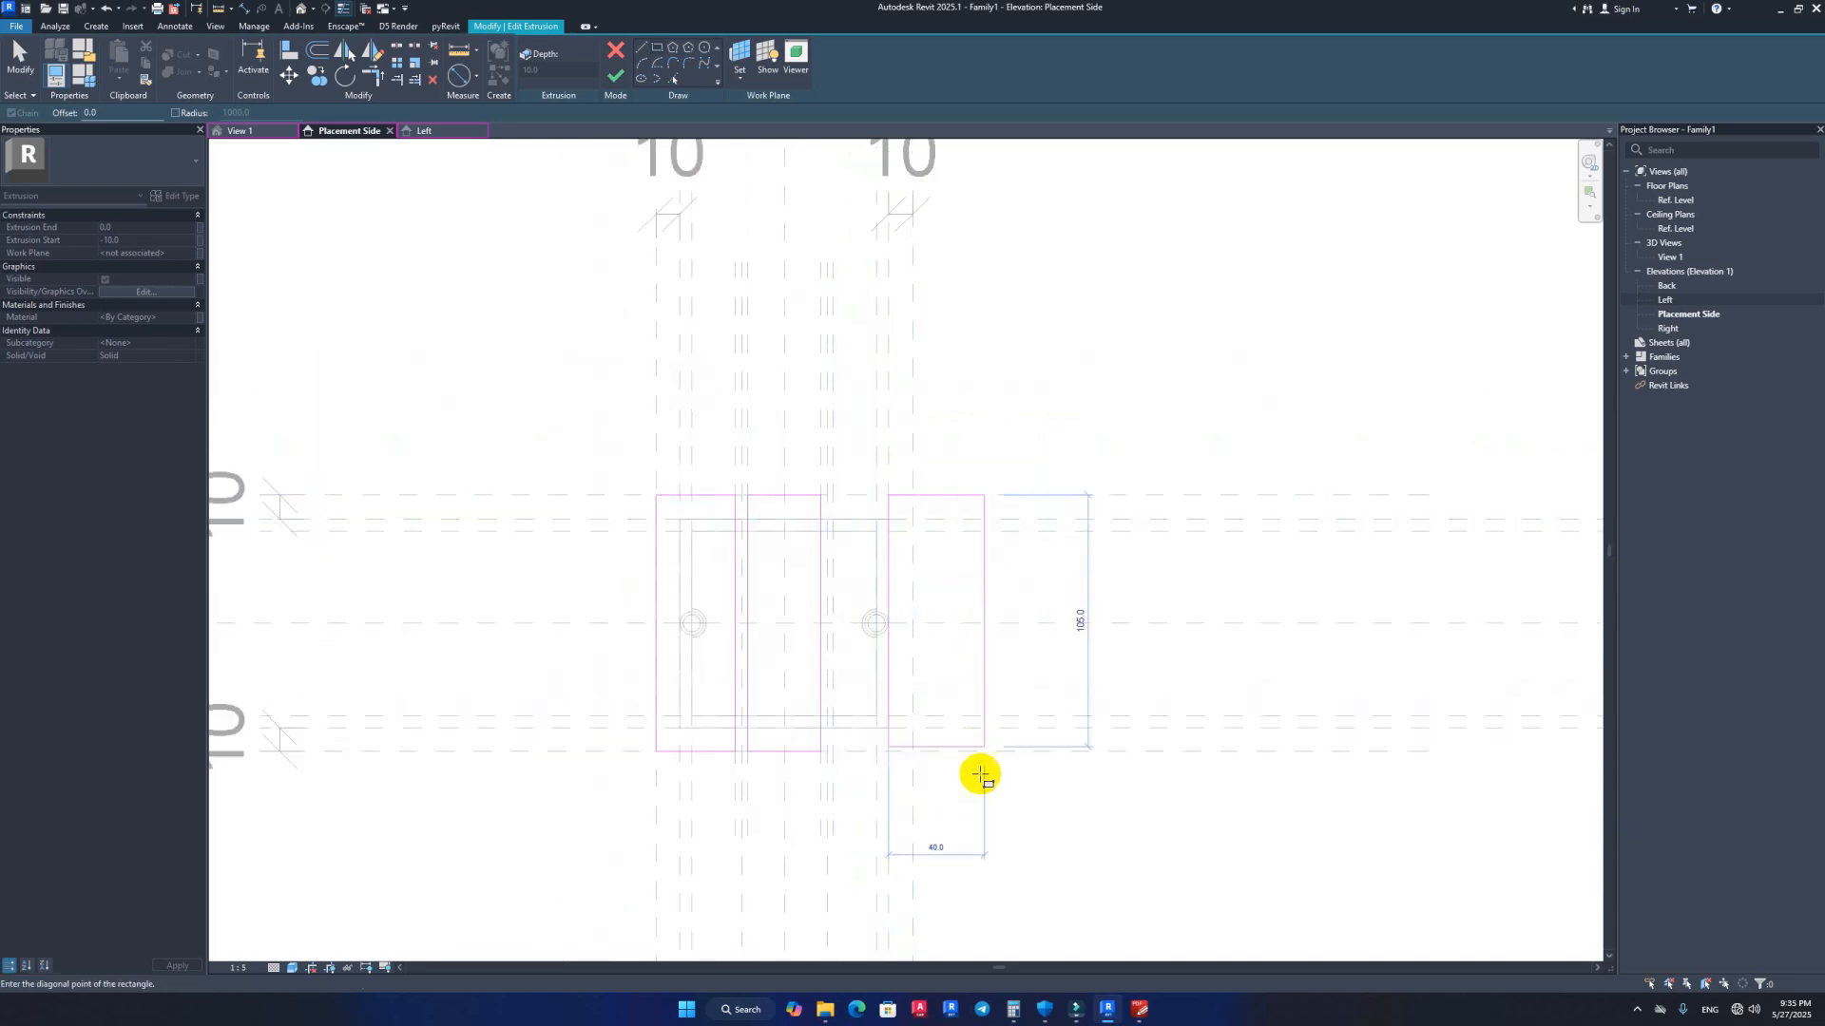
left_click(923, 662)
key("Escape")
middle_click_drag(933, 591, 921, 519)
scroll(921, 519, "up", 1)
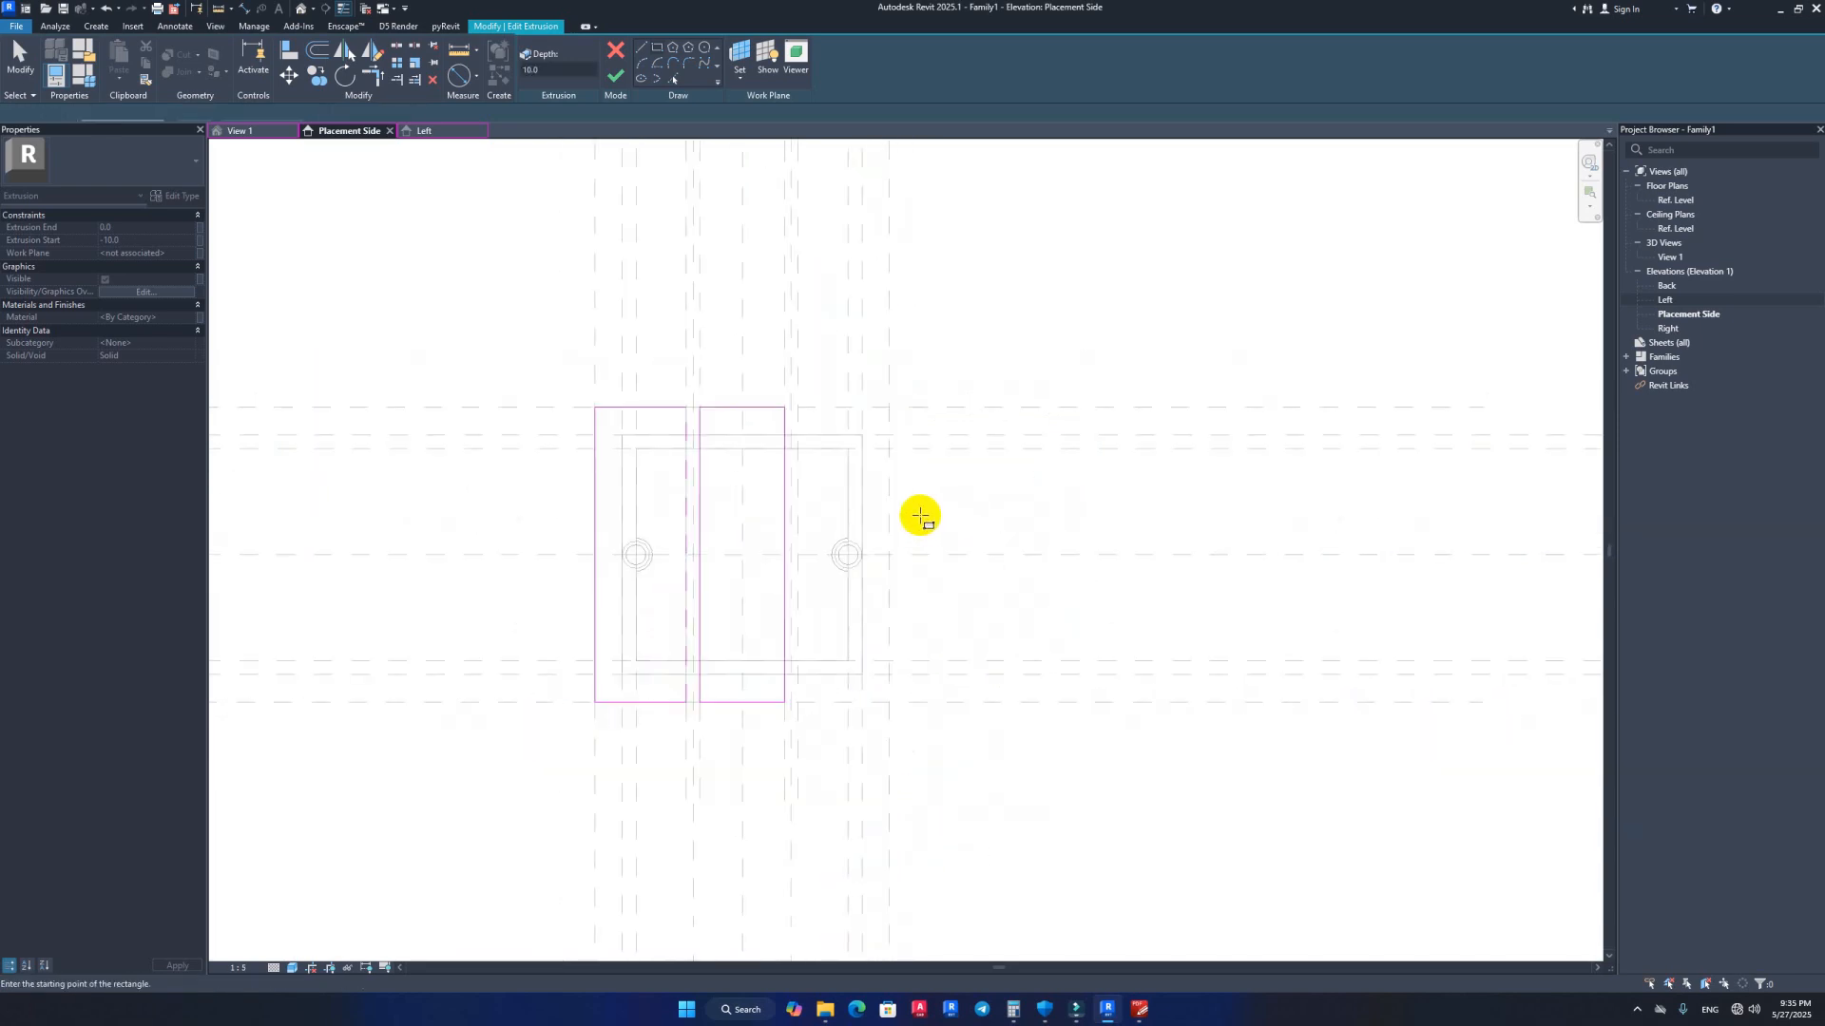
Step: Sketch a full-height rectangle for the third gang from the plate's right boundary plane to the second divider's right offset plane
left_click(890, 408)
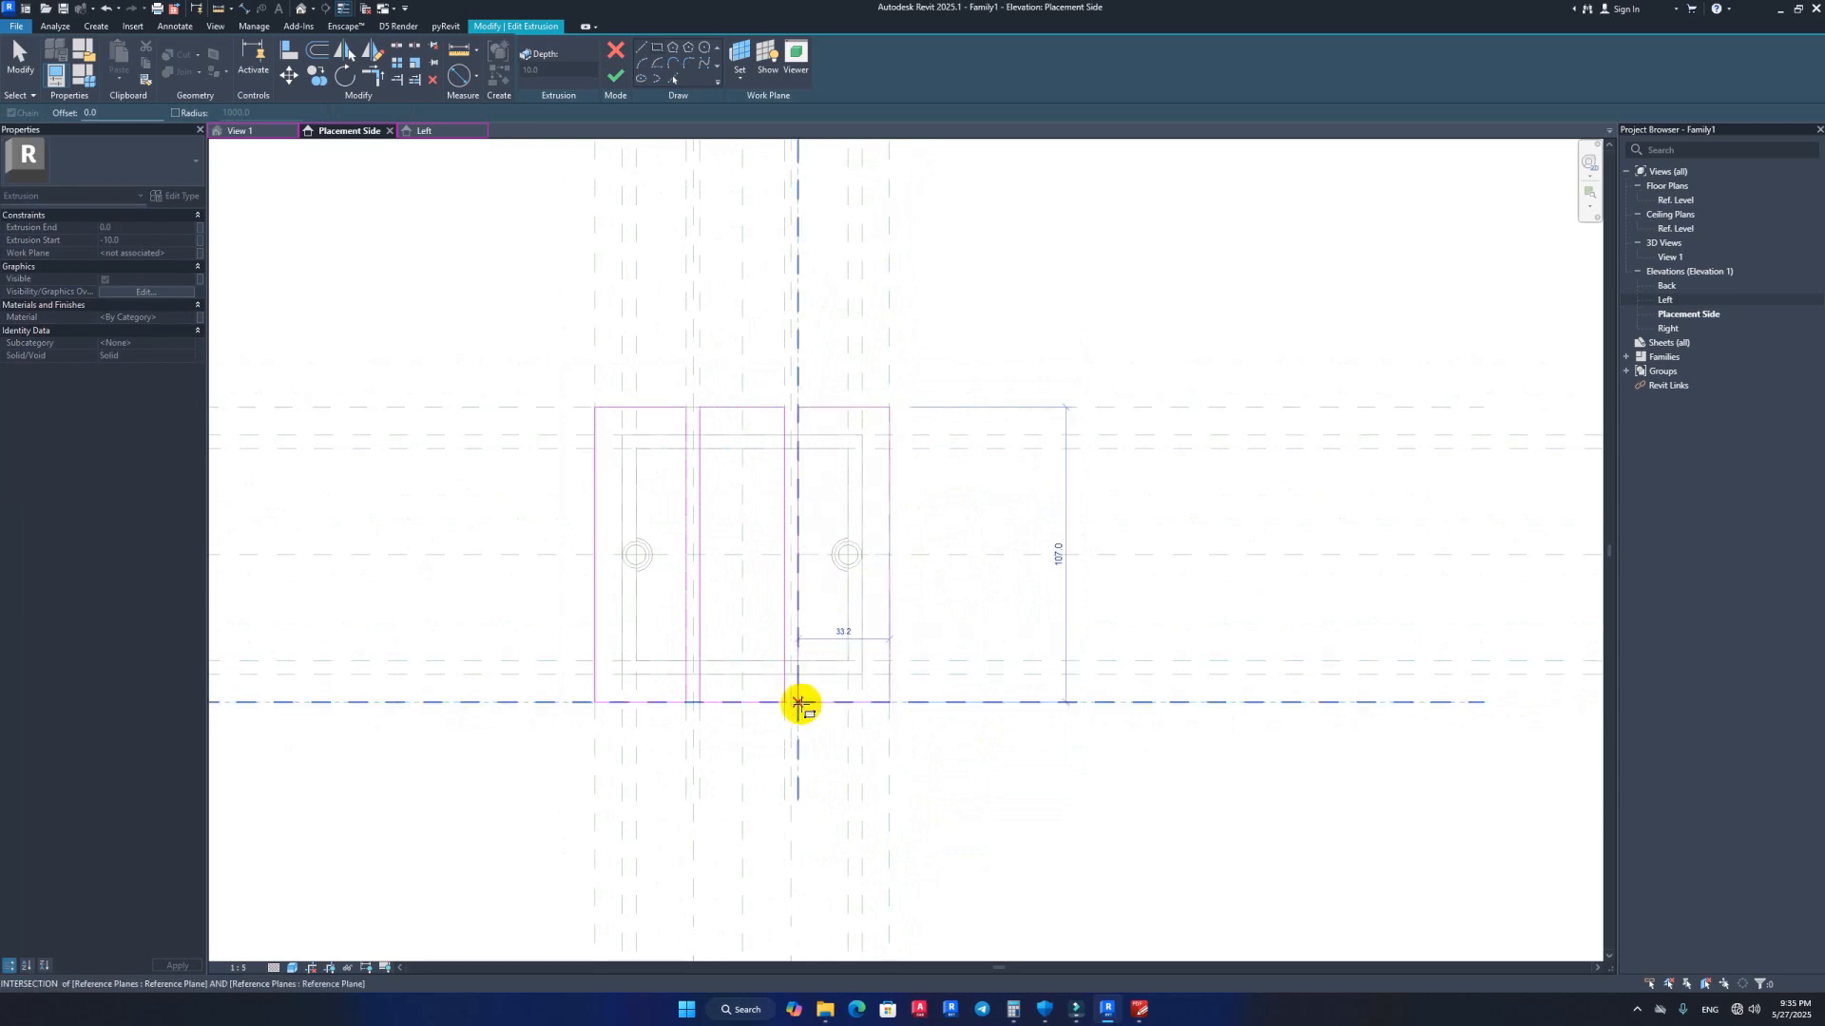
left_click(798, 704)
middle_click_drag(941, 529, 961, 558)
key("Escape")
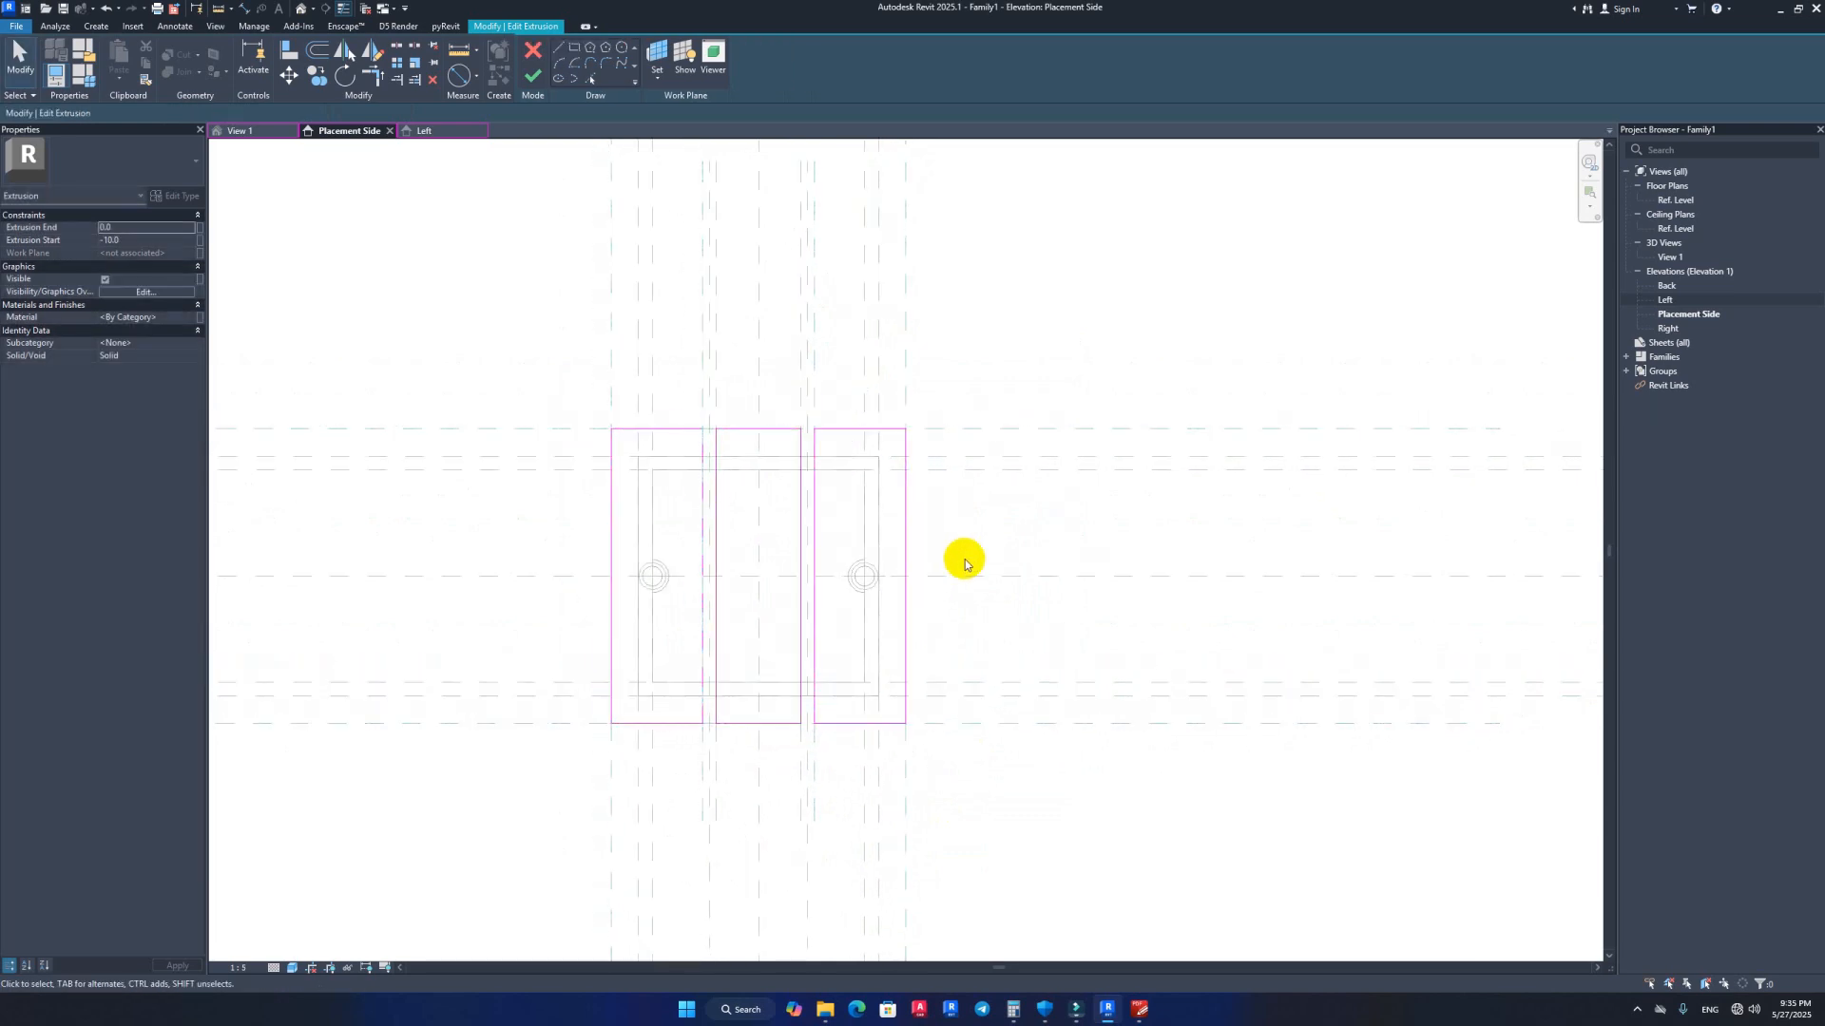
Step: Align the top and bottom edges of the new gang rectangles to the plate's top and bottom reference planes and lock them
key("a")
key("l")
left_click(945, 429)
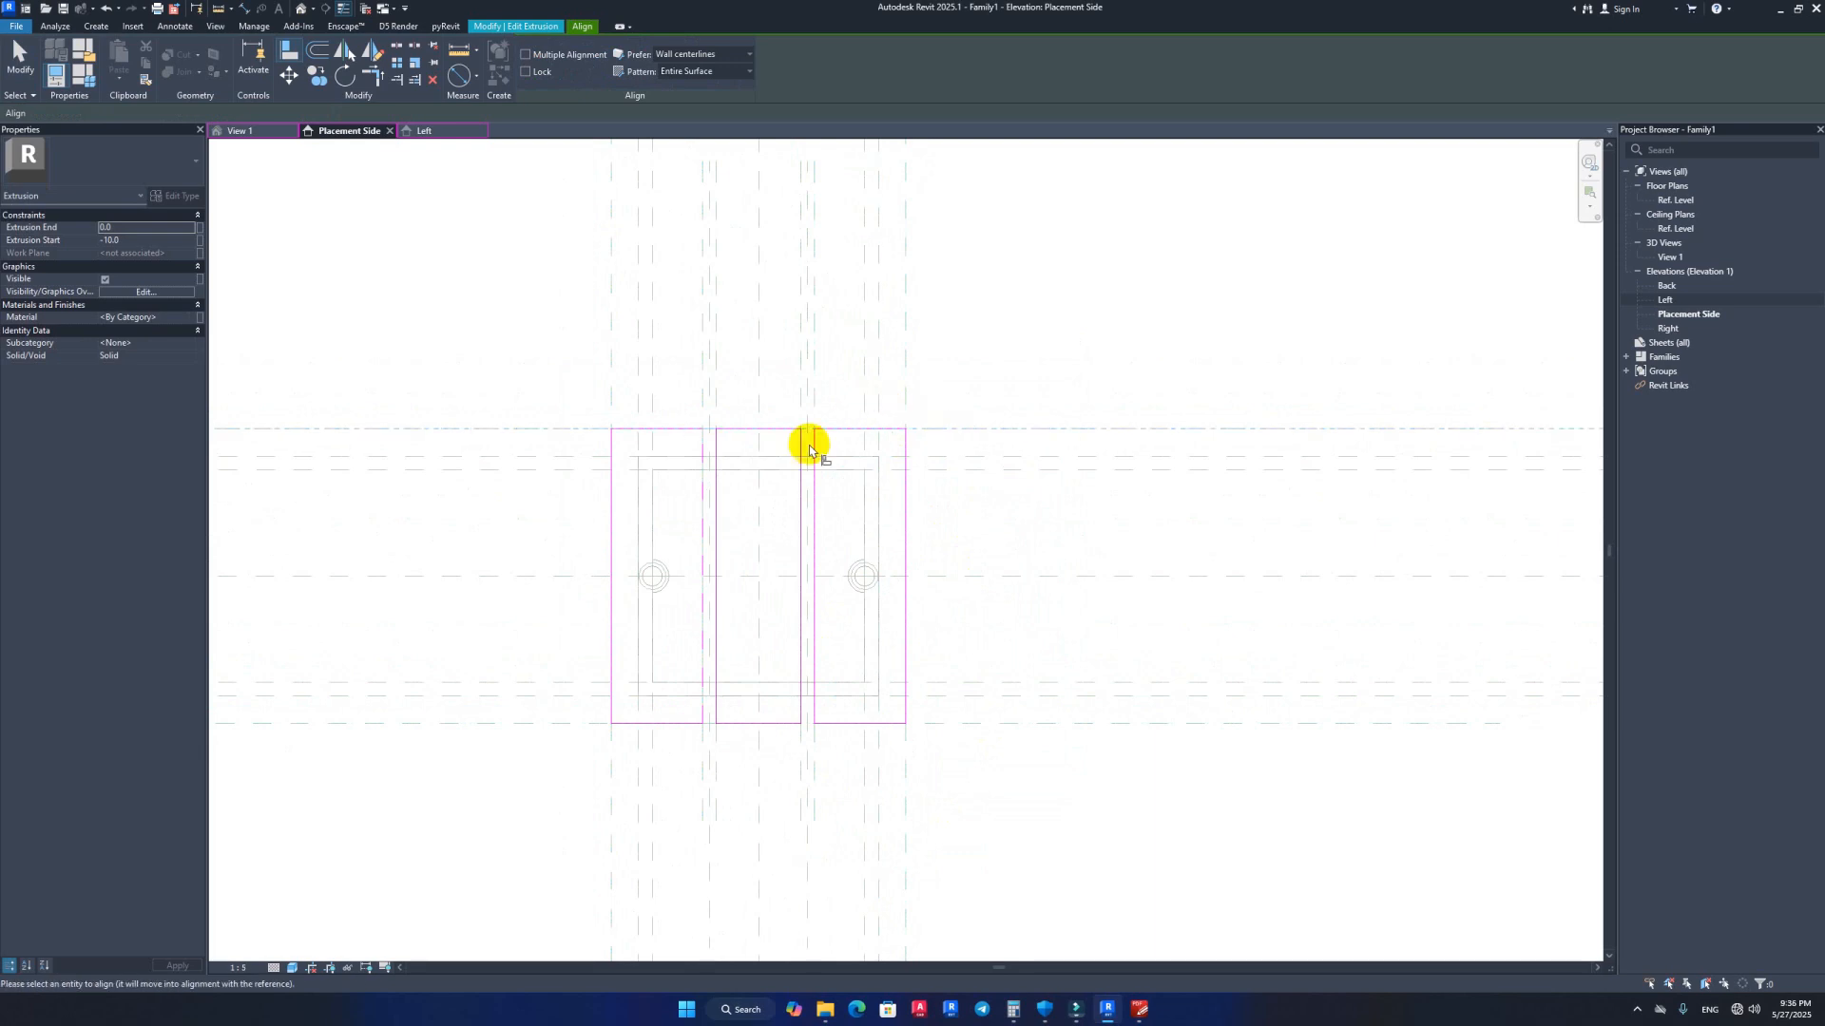
left_click(781, 432)
left_click(994, 725)
left_click(876, 723)
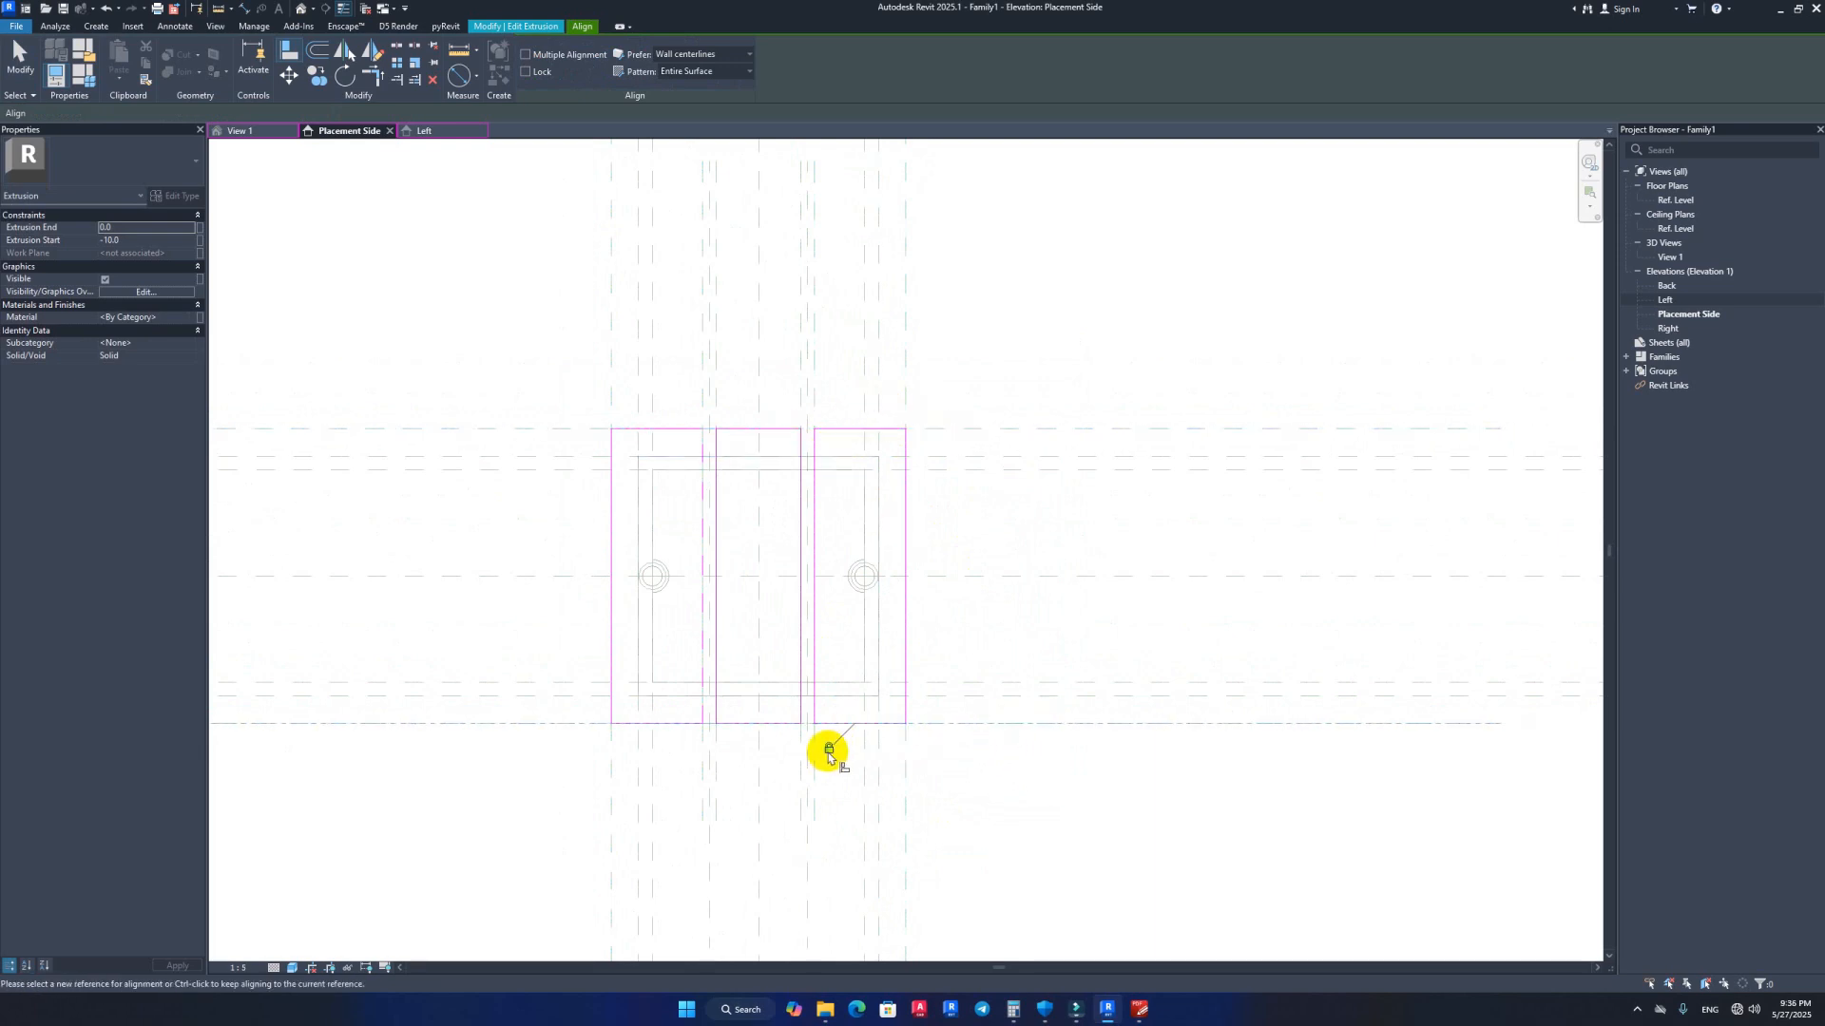
left_click(1007, 723)
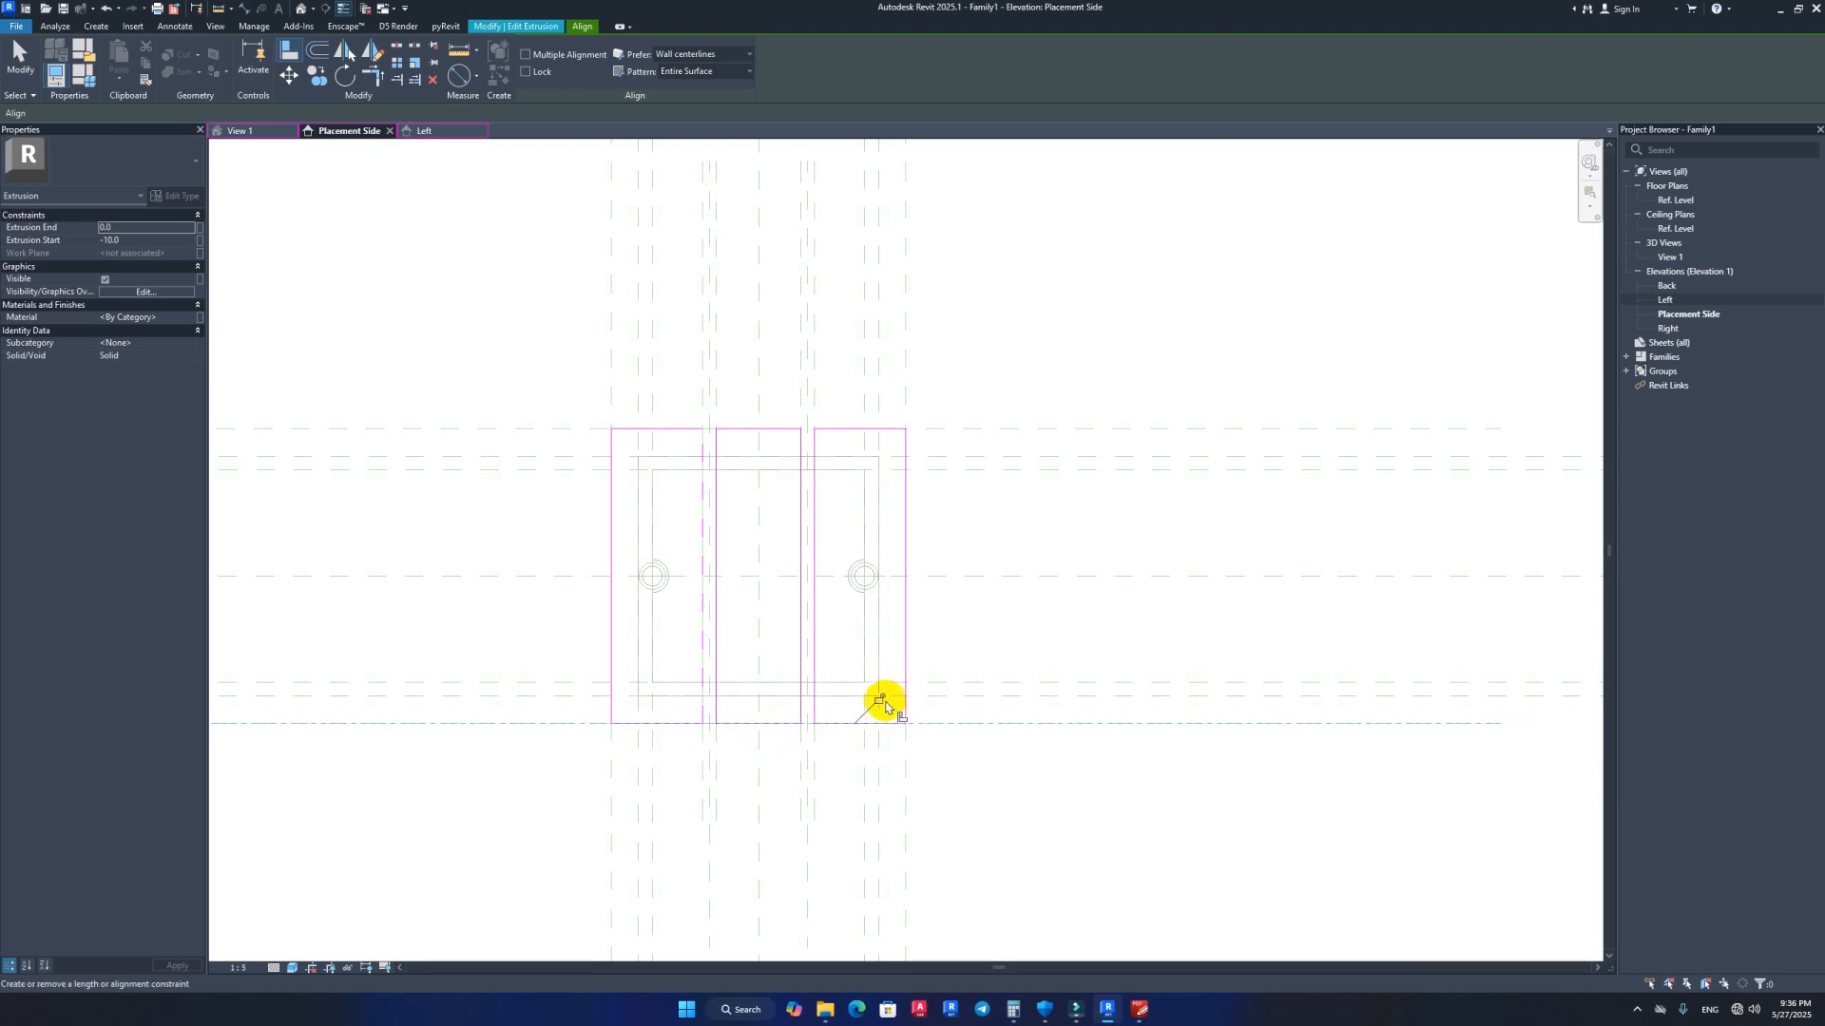
left_click(857, 724)
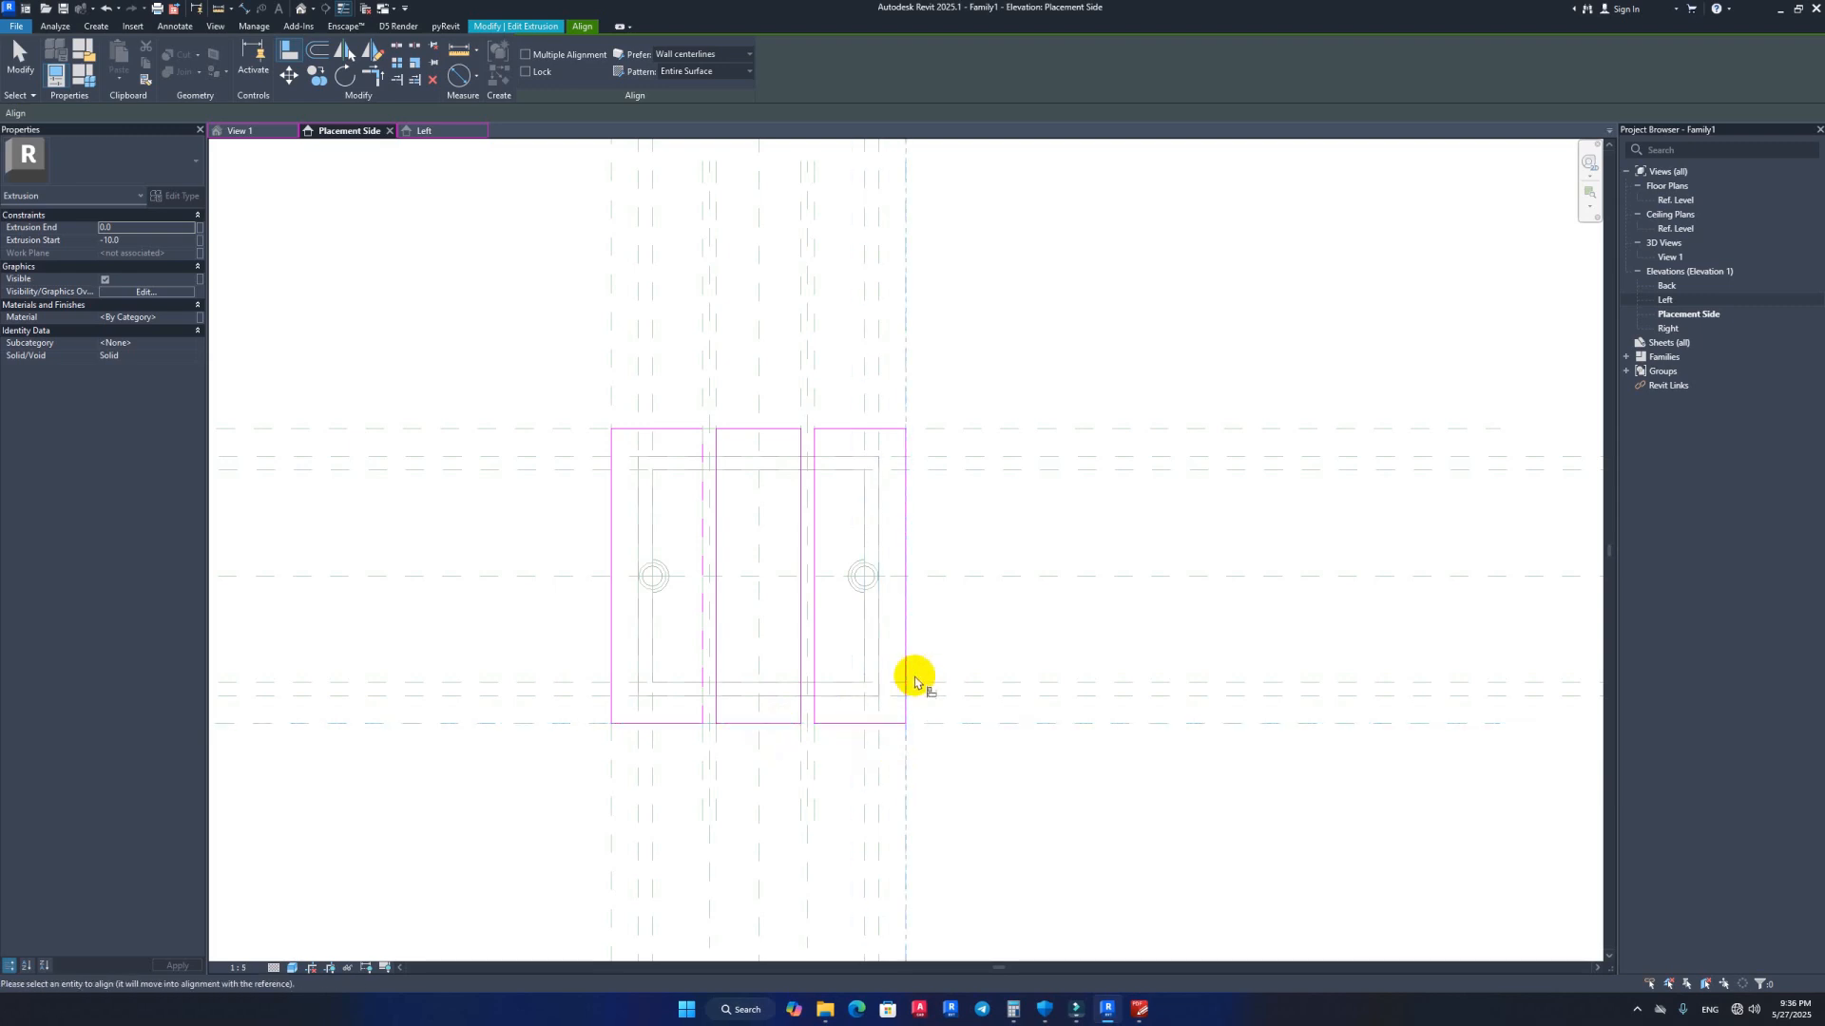
Step: Align the vertical edges of the gang rectangles to the plate's right plane and the divider offset planes, locking each one
left_click(914, 647)
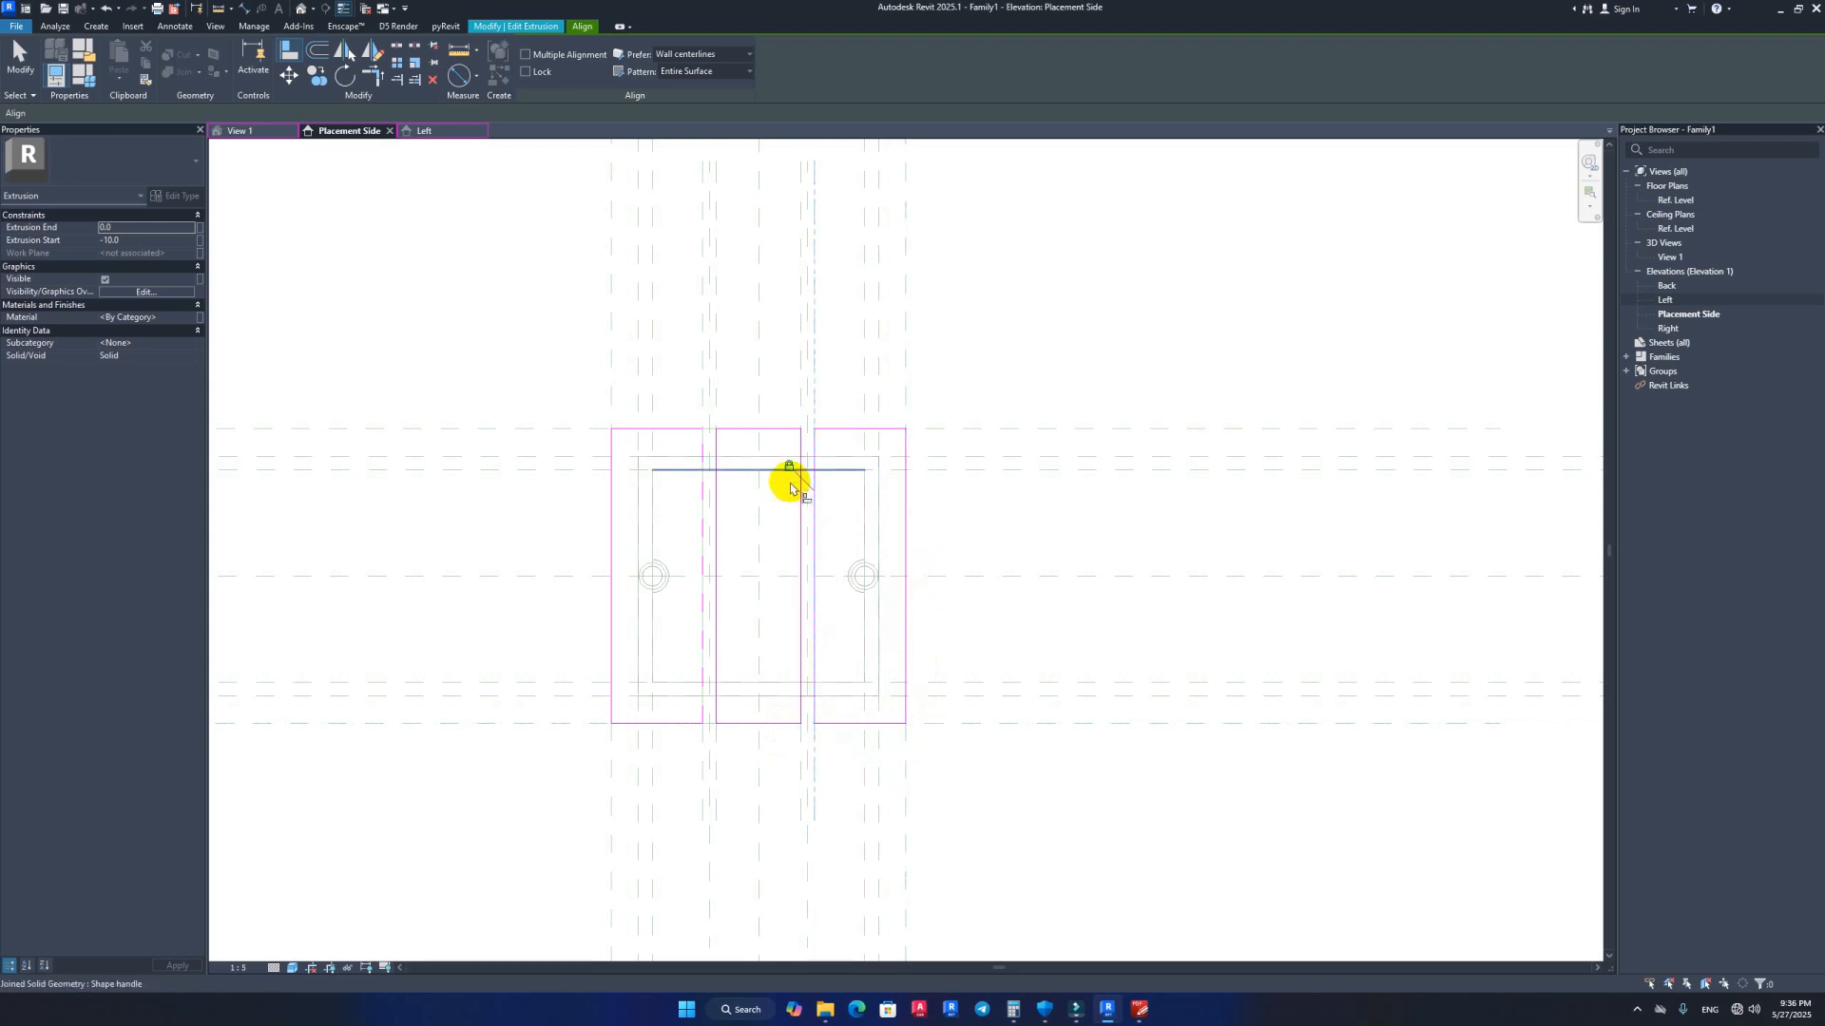
left_click(797, 651)
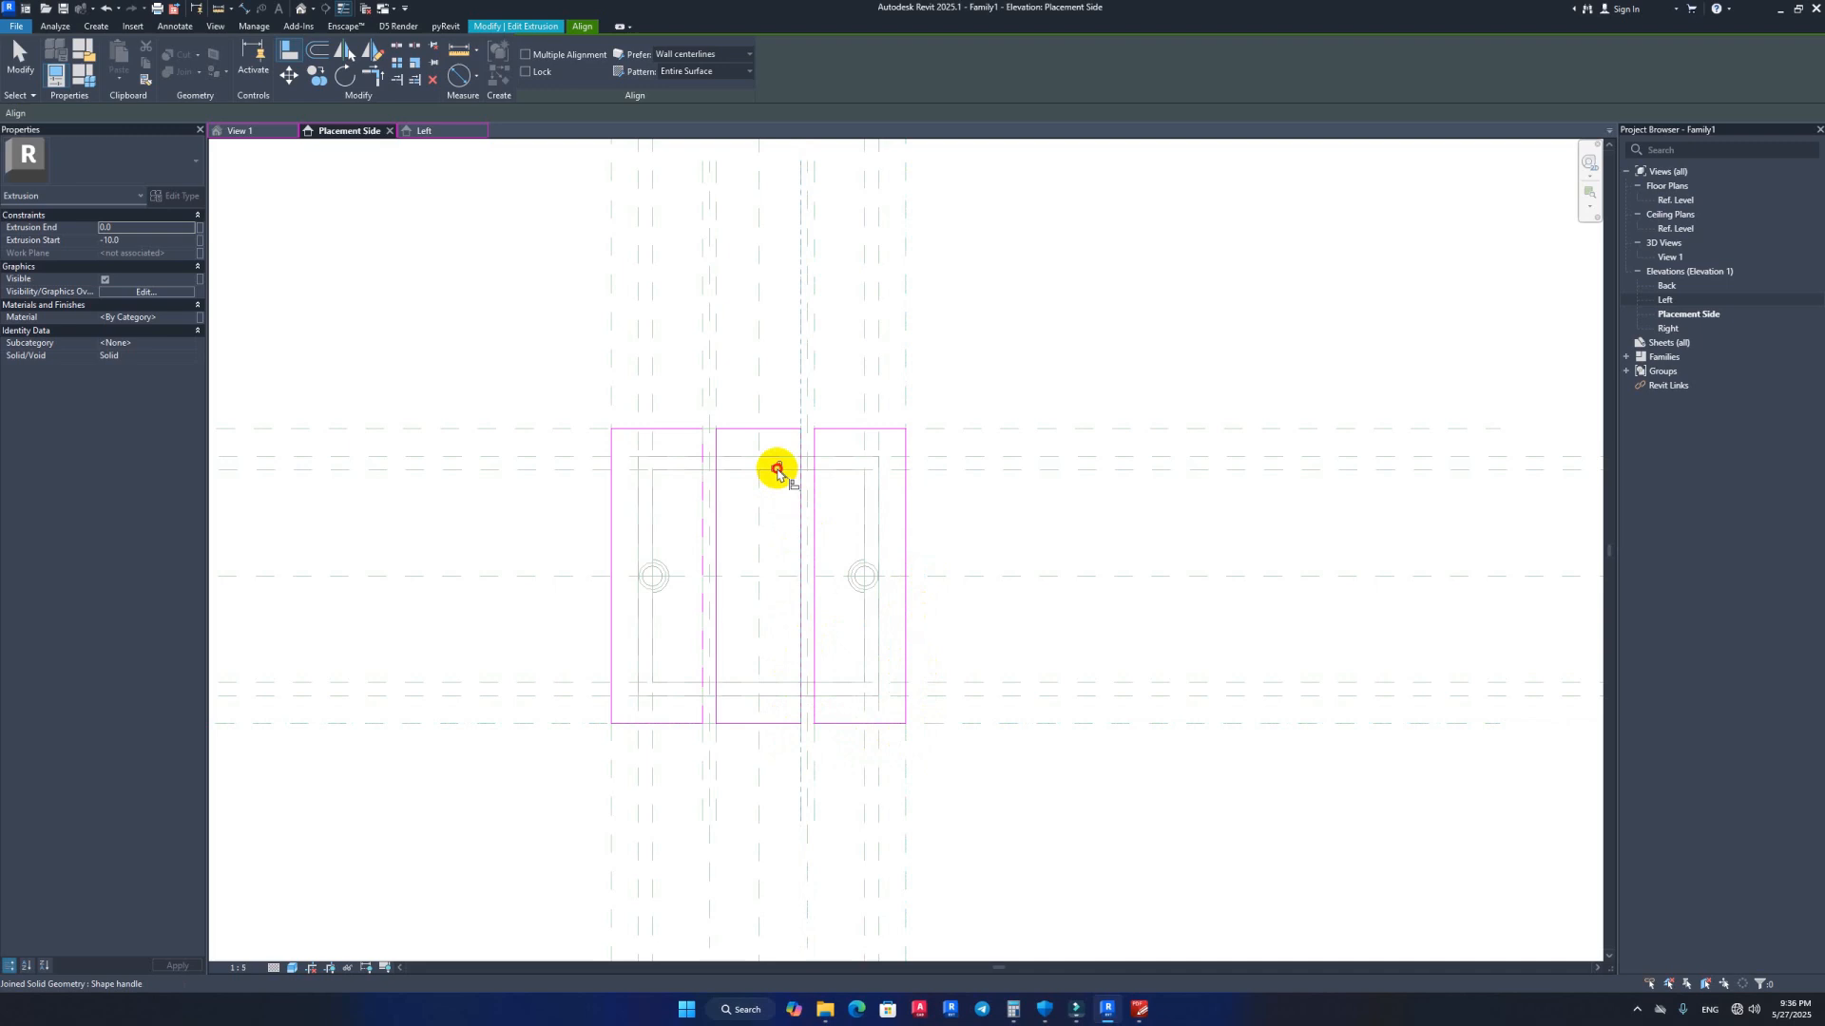
left_click(717, 760)
left_click(715, 630)
left_click(703, 771)
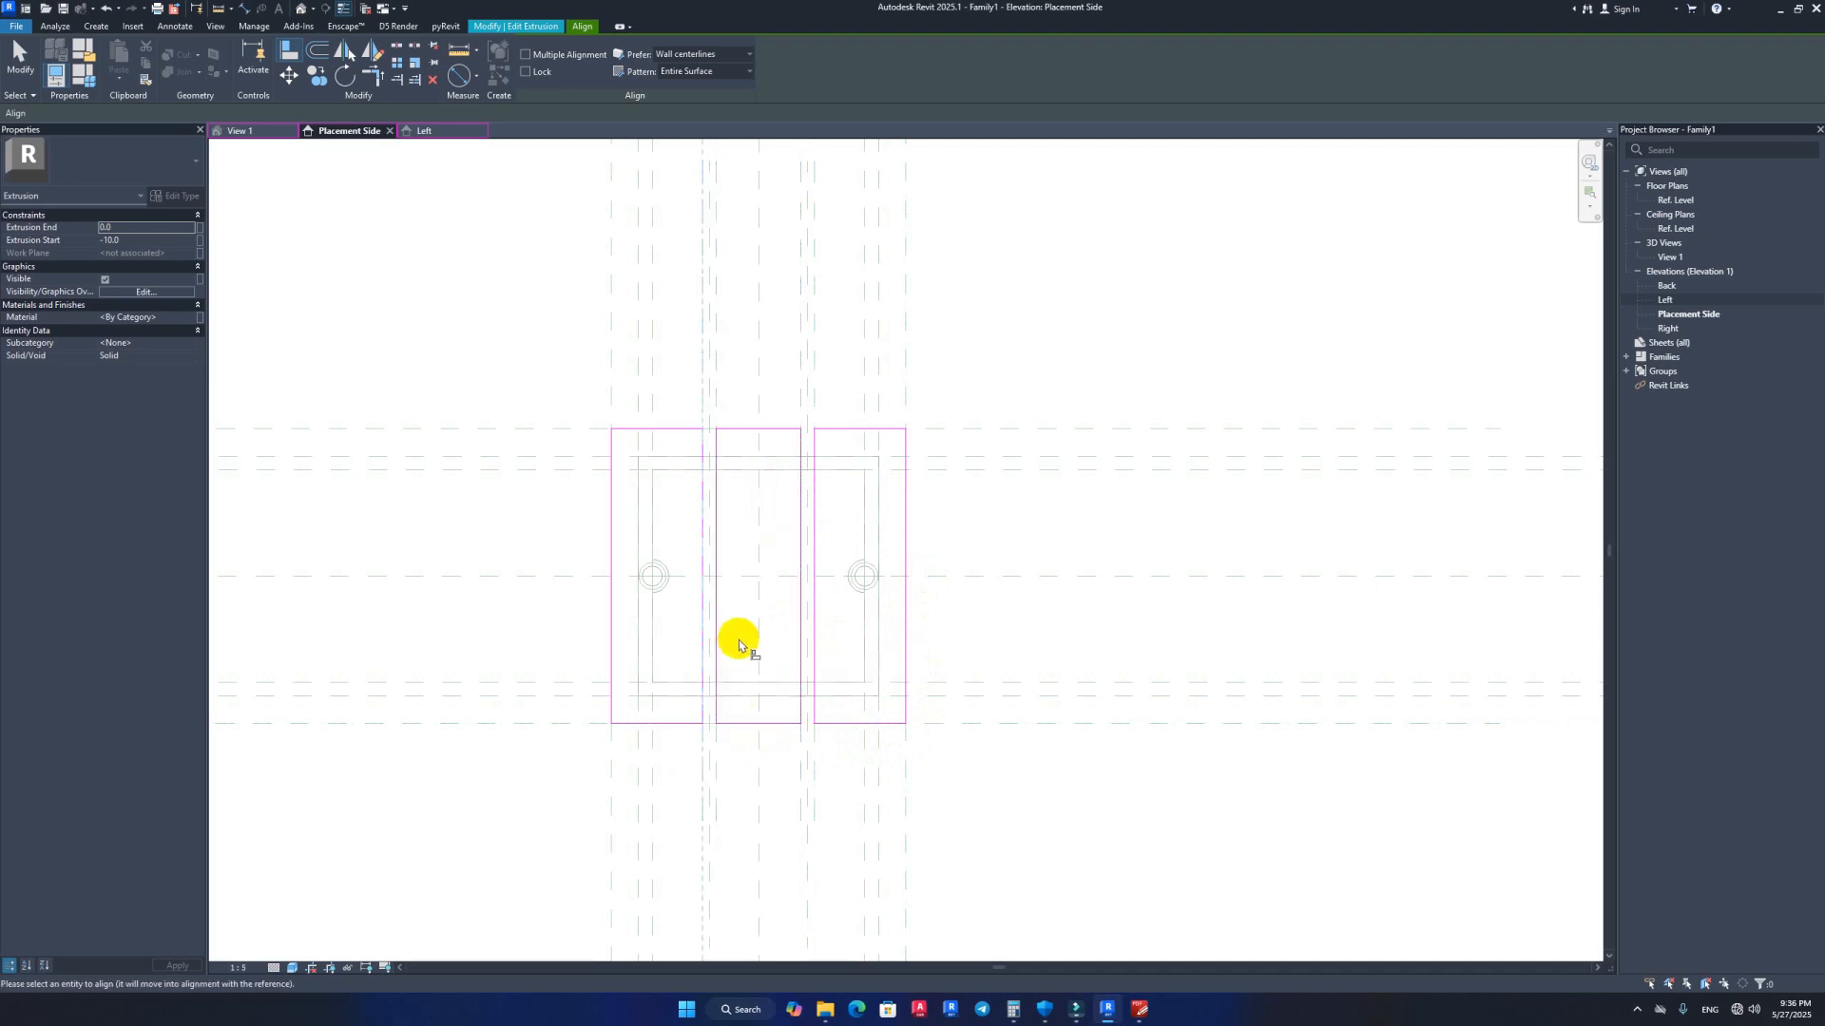
key("Escape")
key("Escape")
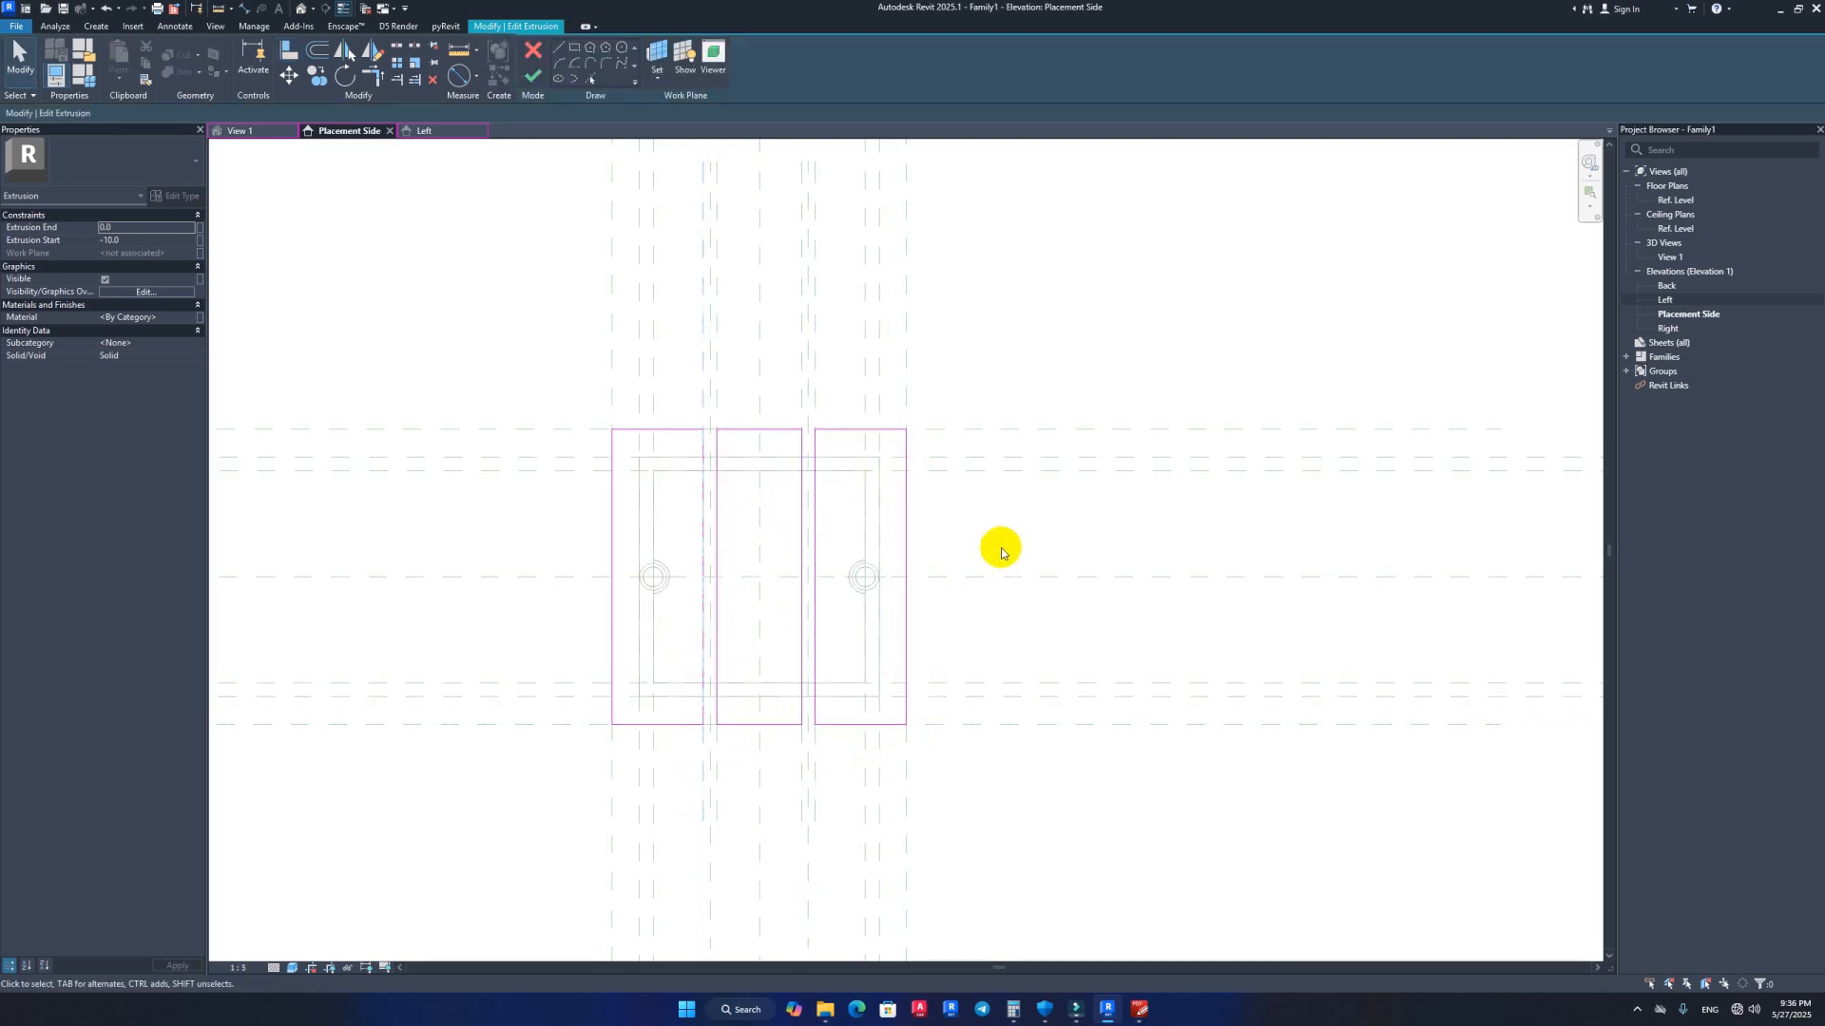
Step: Finish the extrusion sketch, deselect the plate and orbit the 3D view to inspect the three gang plates
left_click(533, 76)
left_click(1250, 297)
left_click(680, 240)
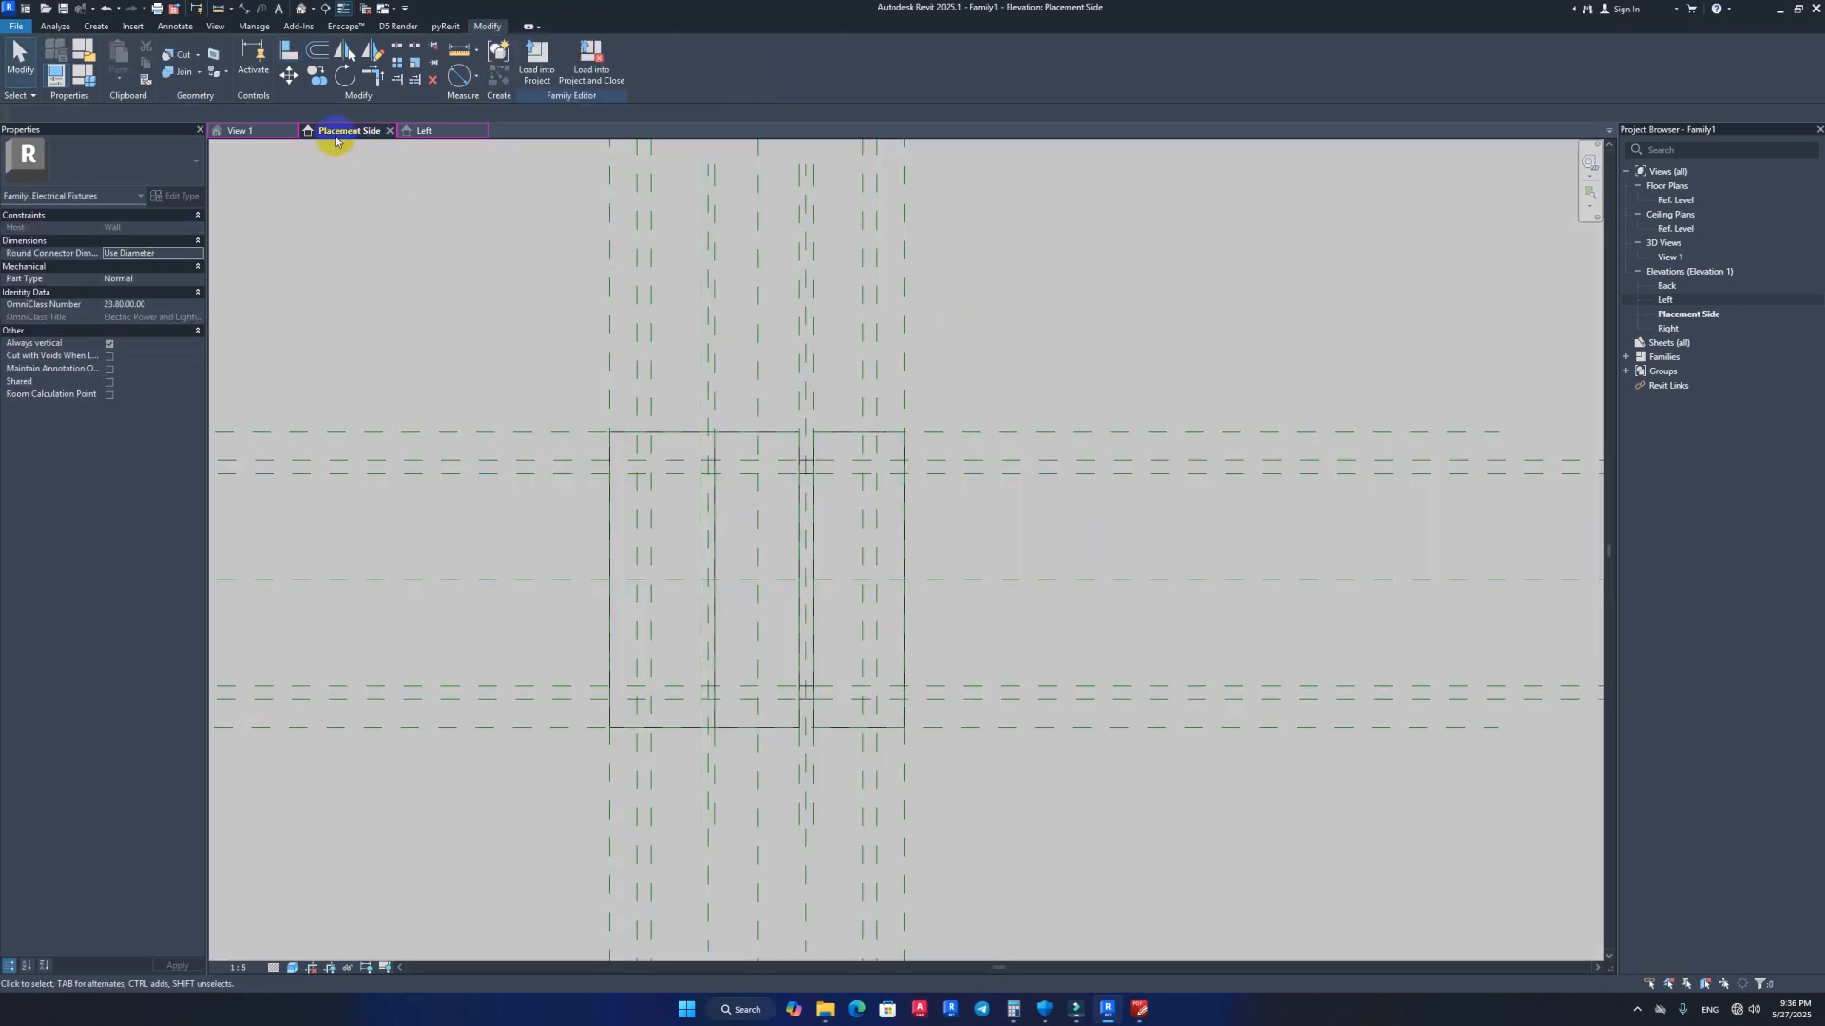
left_click(246, 131)
middle_click_drag(1209, 632, 779, 570, "shift")
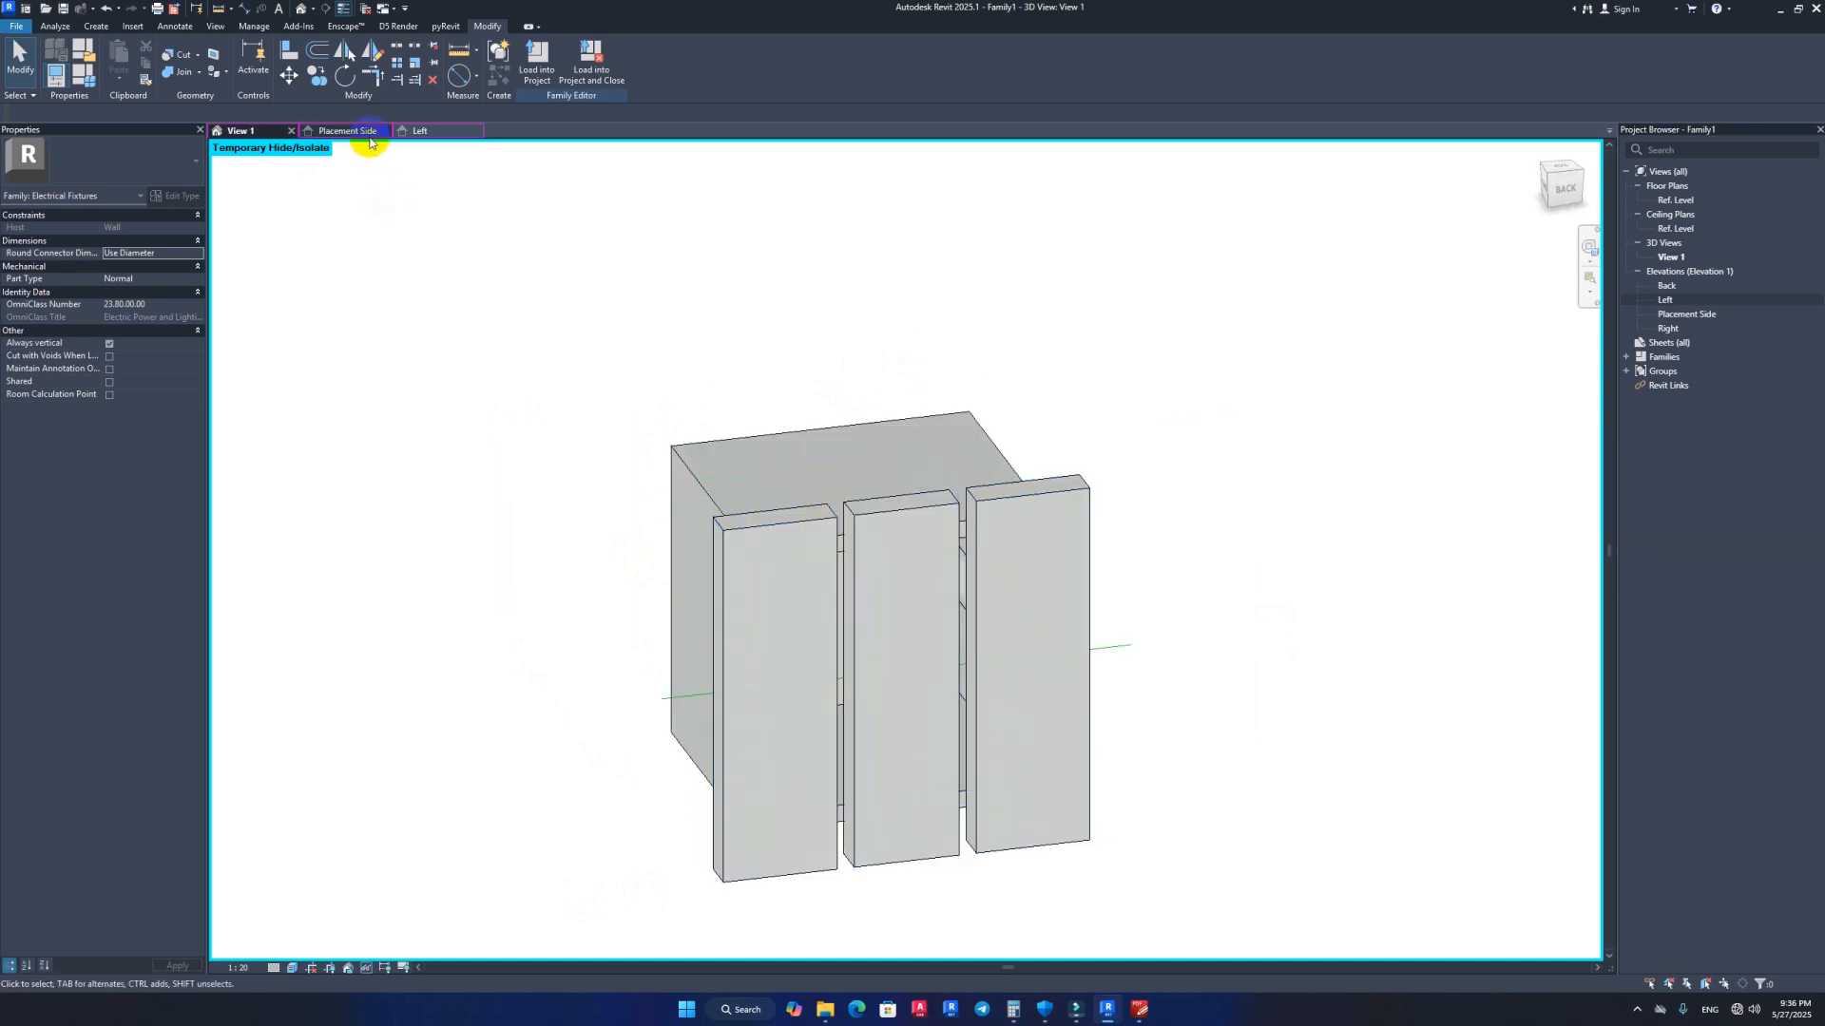
Step: In the Placement Side elevation, dimension the first gang divider together with its two offset planes and make the segments equal (EQ)
left_click(370, 141)
scroll(750, 480, "up", 6)
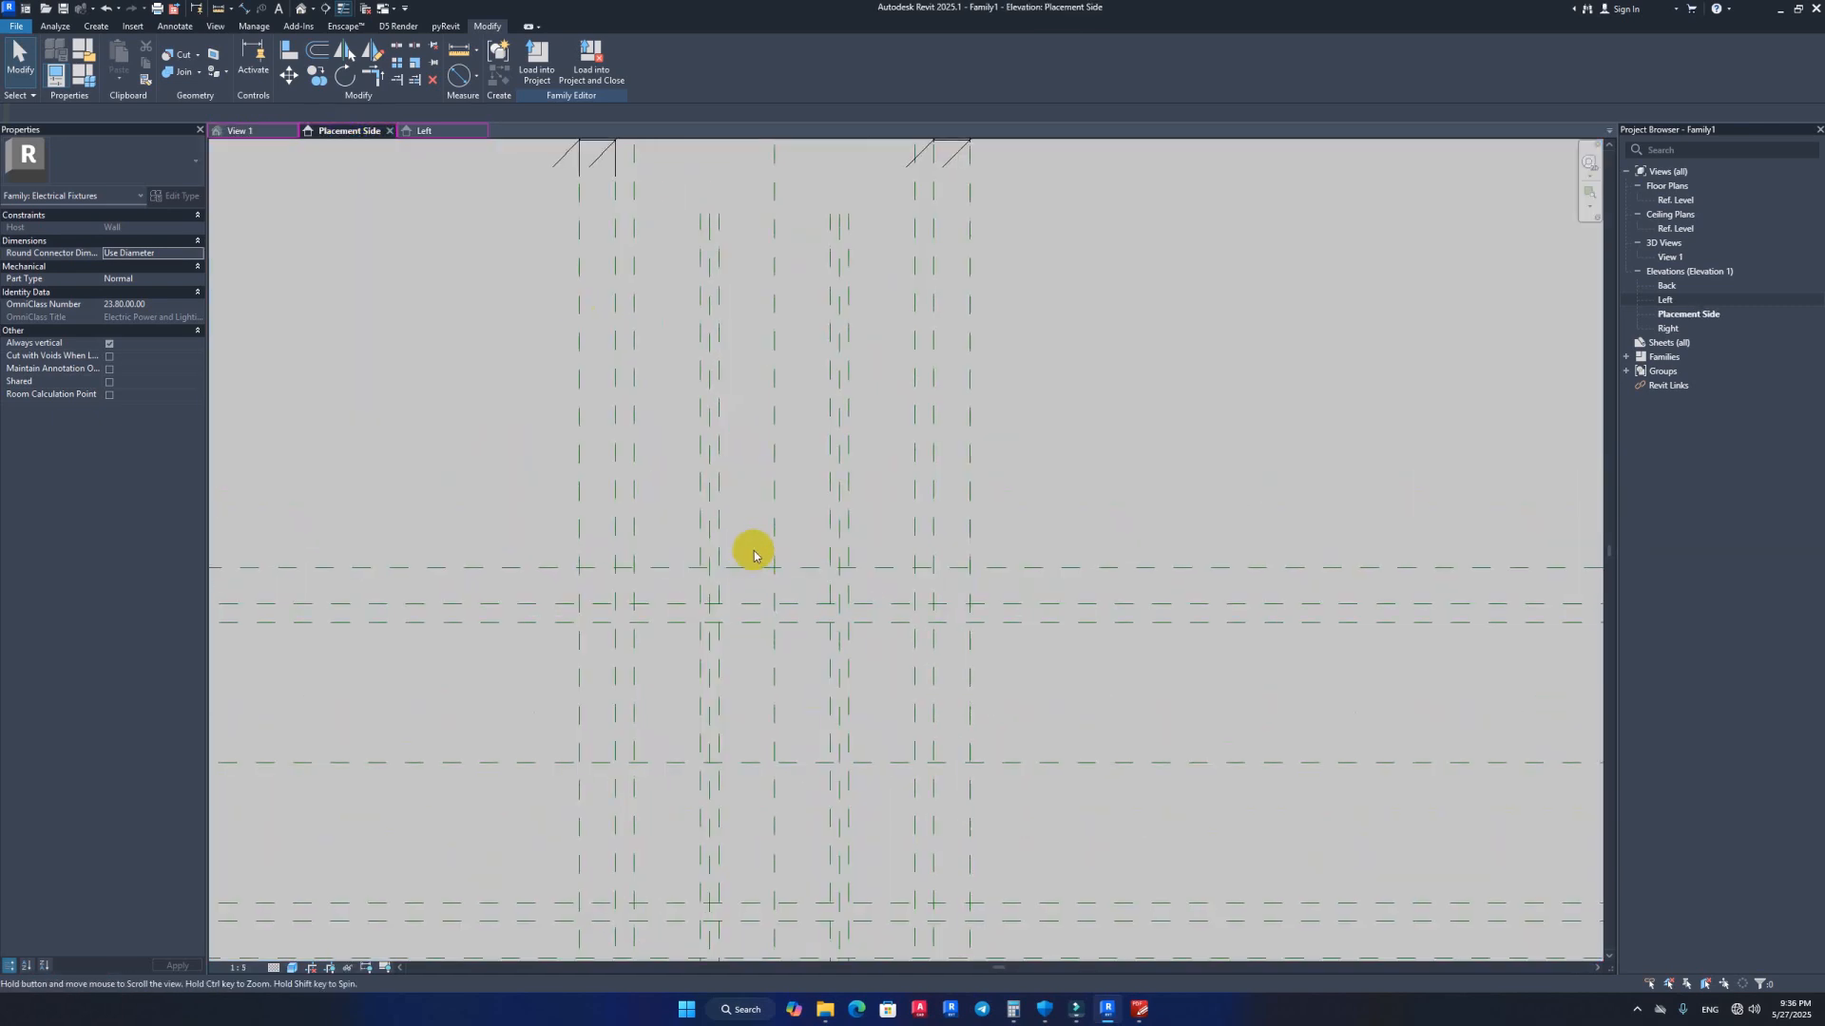
key("i")
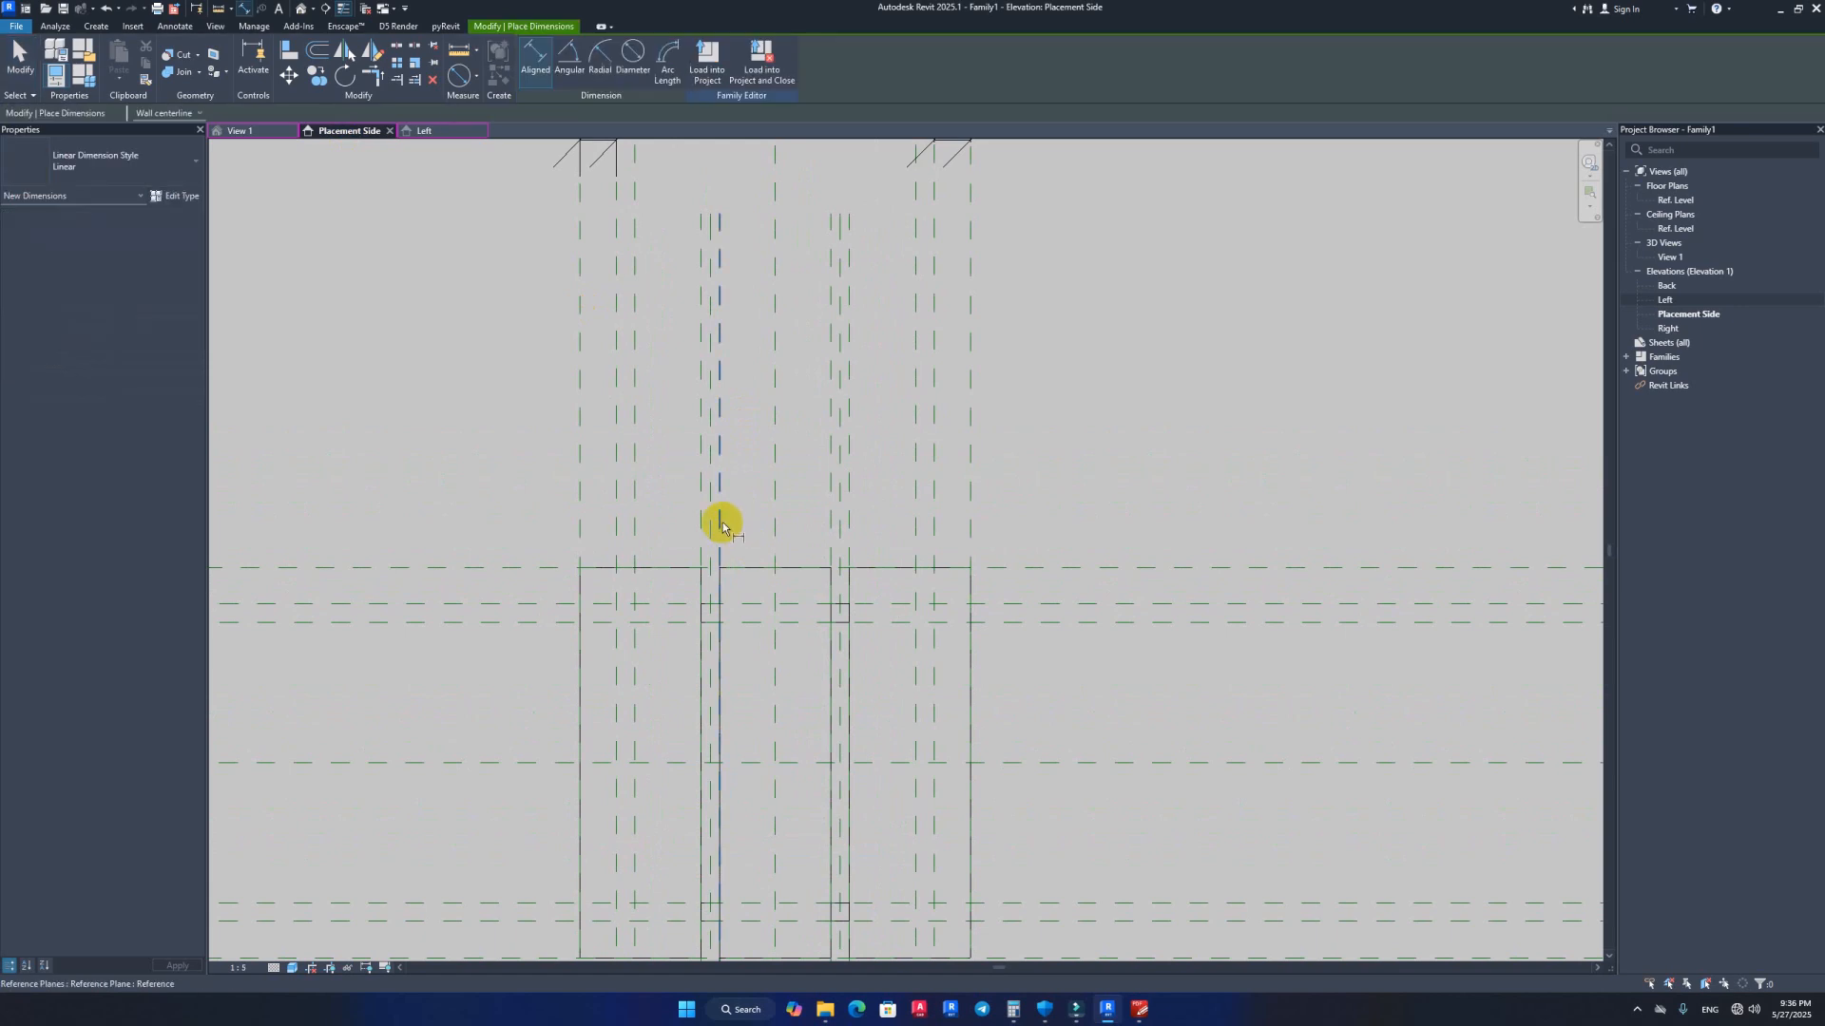
left_click(723, 525)
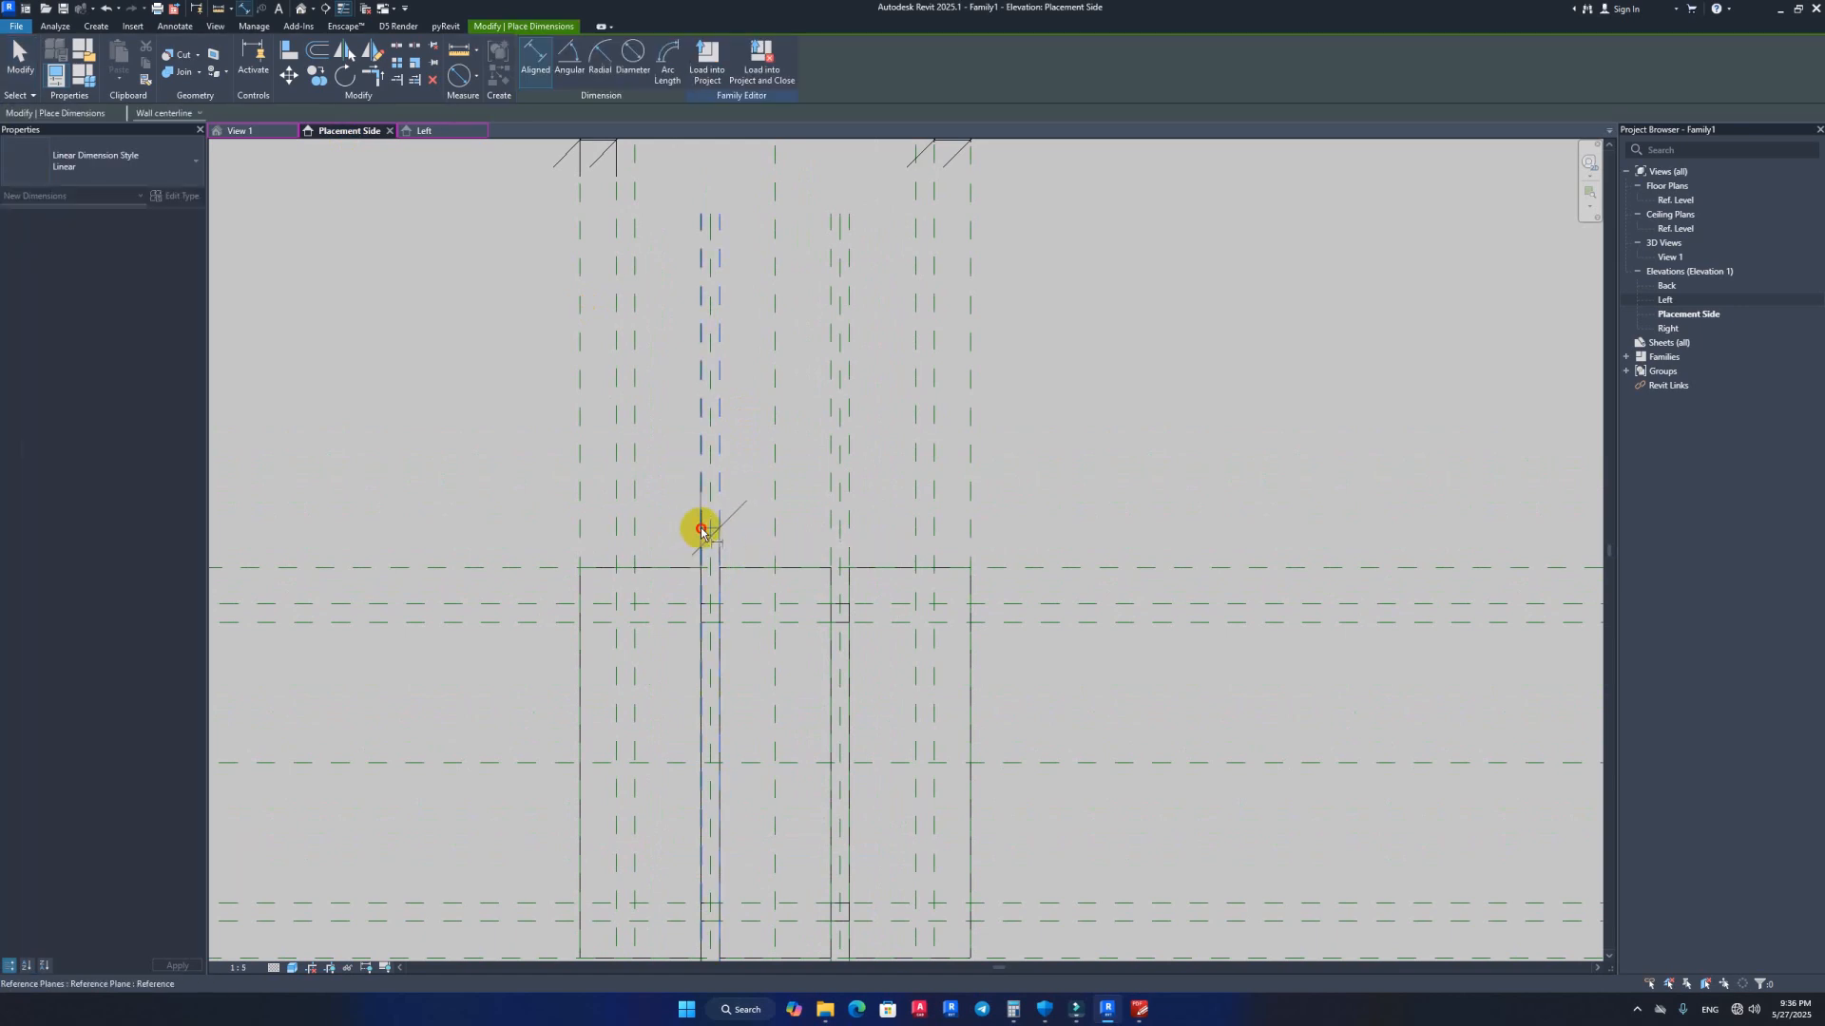
scroll(719, 490, "up", 2)
left_click(708, 488)
left_click(692, 483)
scroll(713, 530, "down", 2)
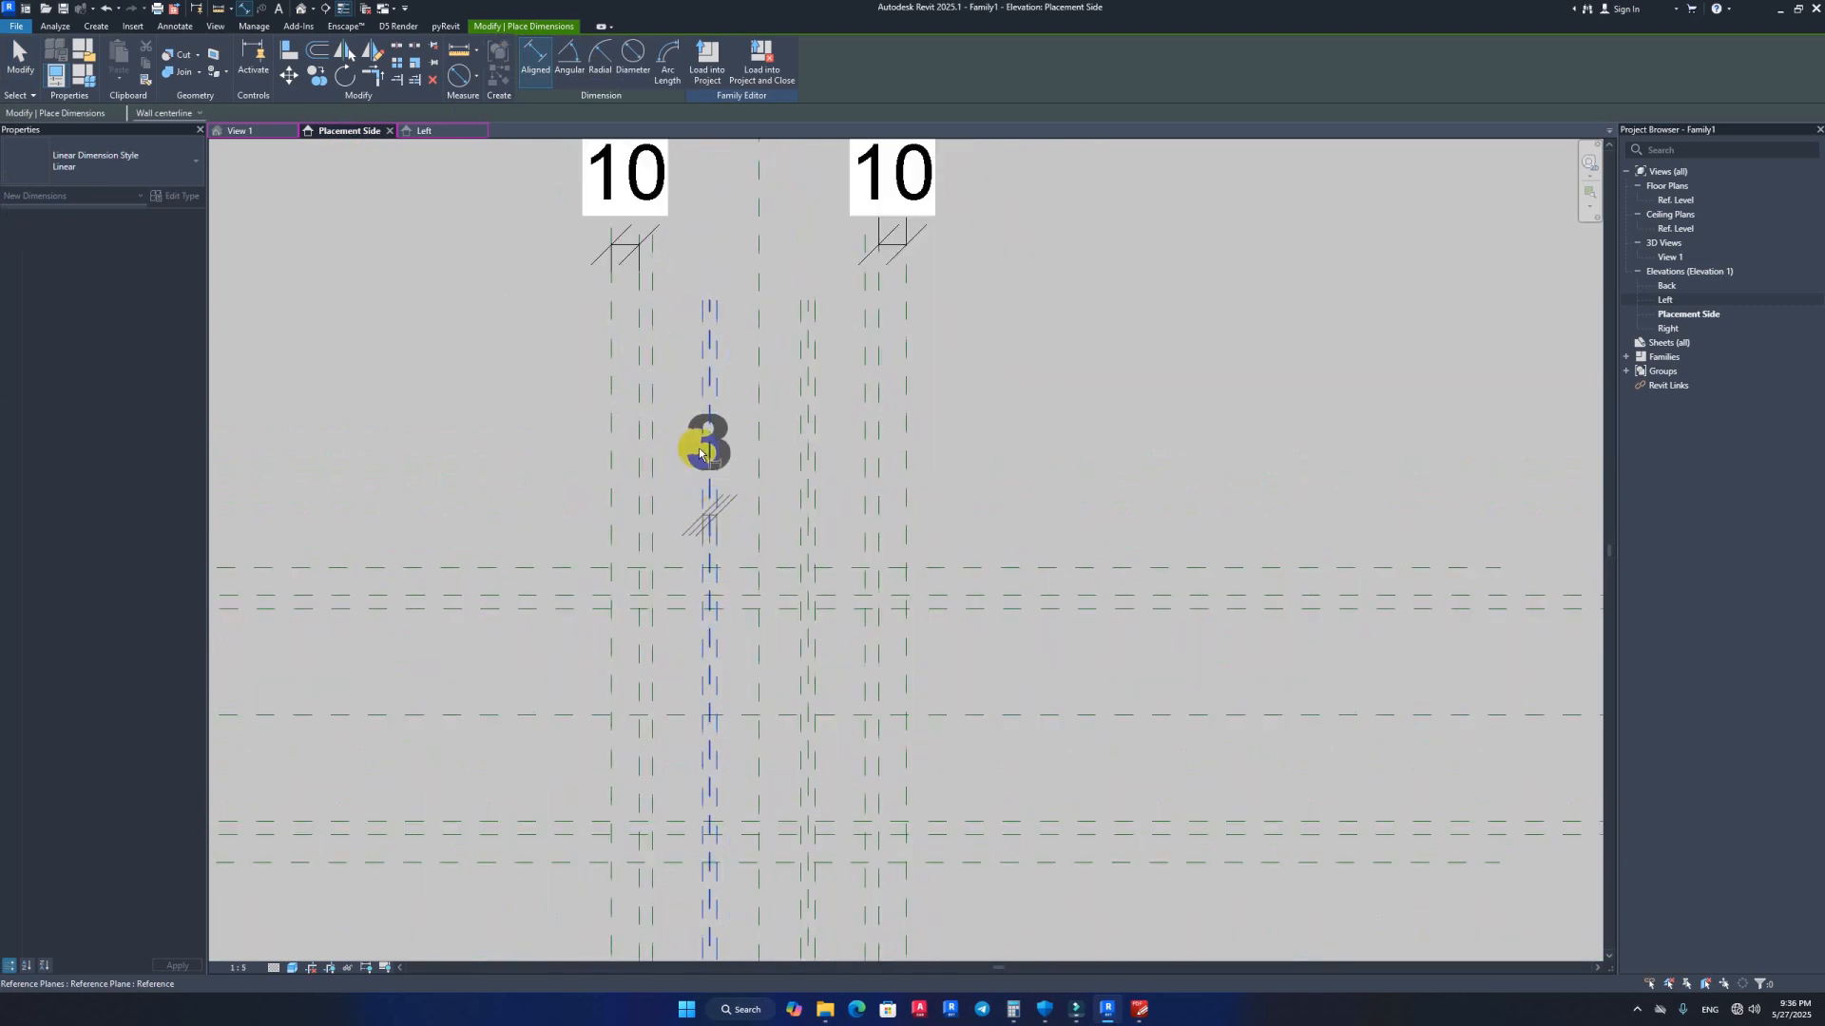
left_click(635, 251)
left_click(719, 218)
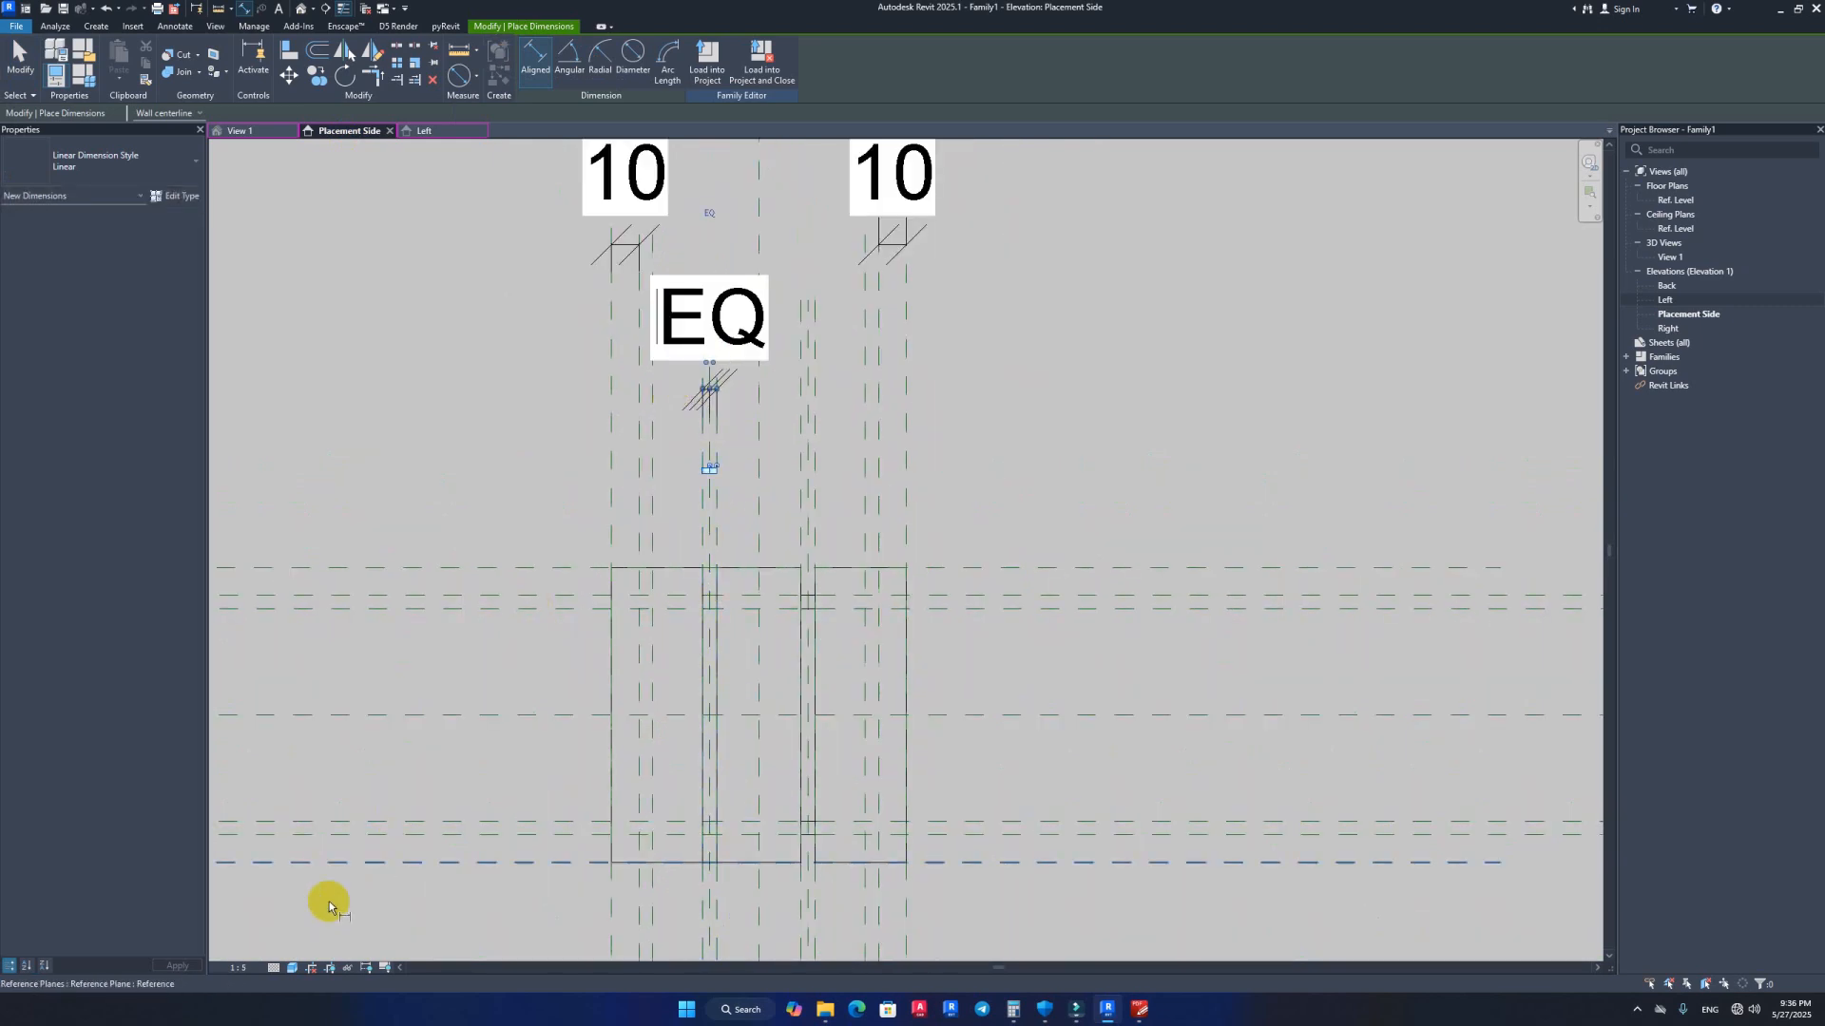
Step: Set the view scale to 1:2, then dimension the second gang divider with its two offset planes and make the segments equal (EQ)
left_click(243, 968)
left_click(243, 778)
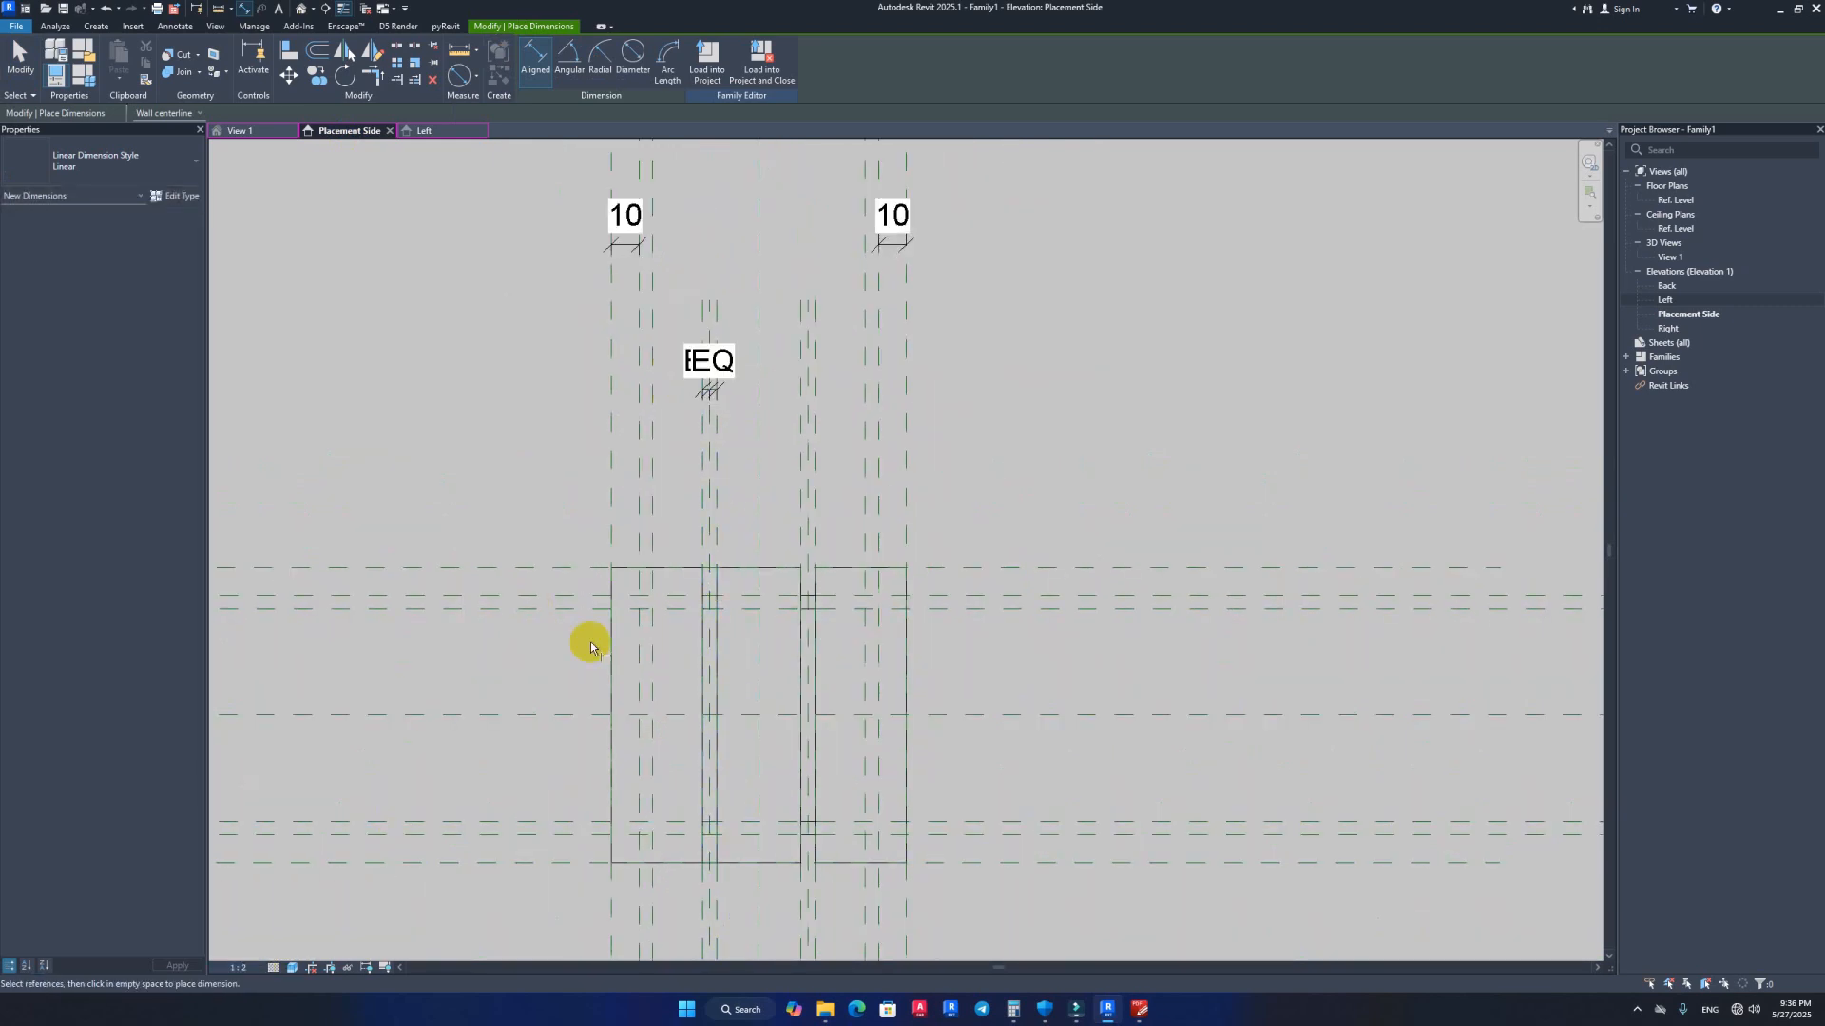
scroll(868, 566, "up", 2)
left_click(891, 535)
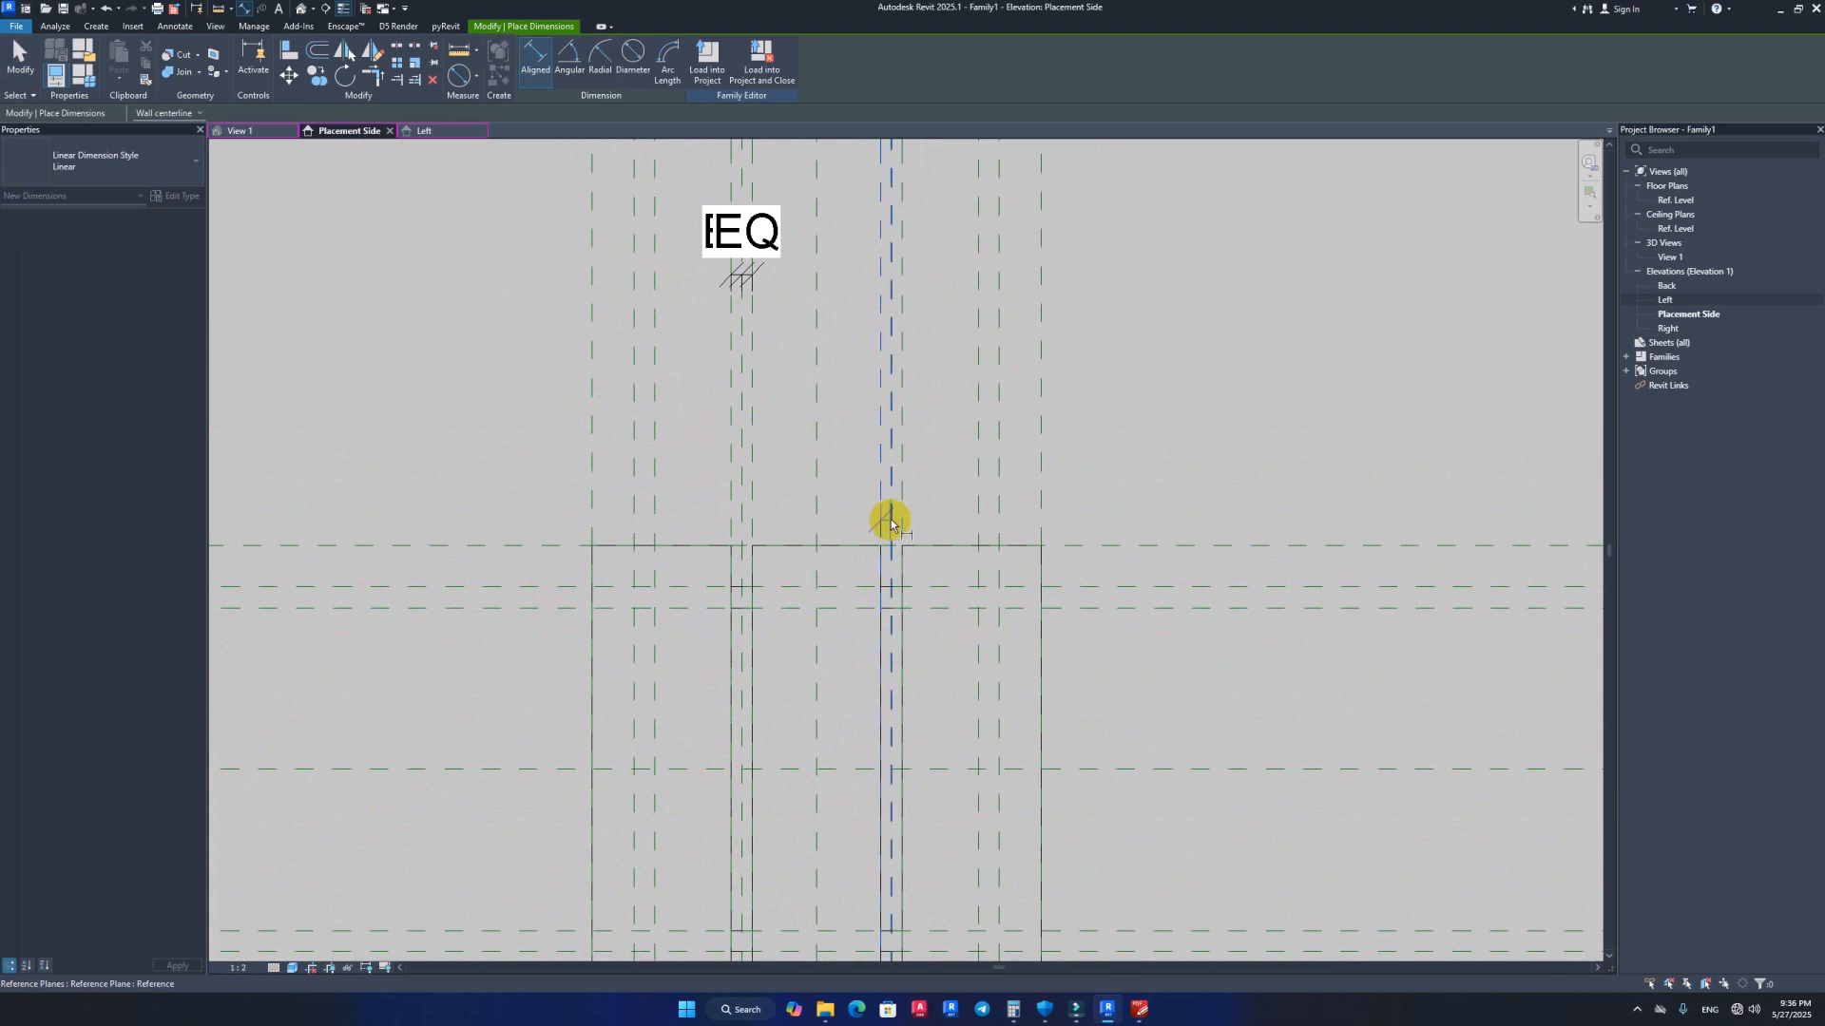
left_click(901, 273)
left_click(906, 281)
left_click(915, 276)
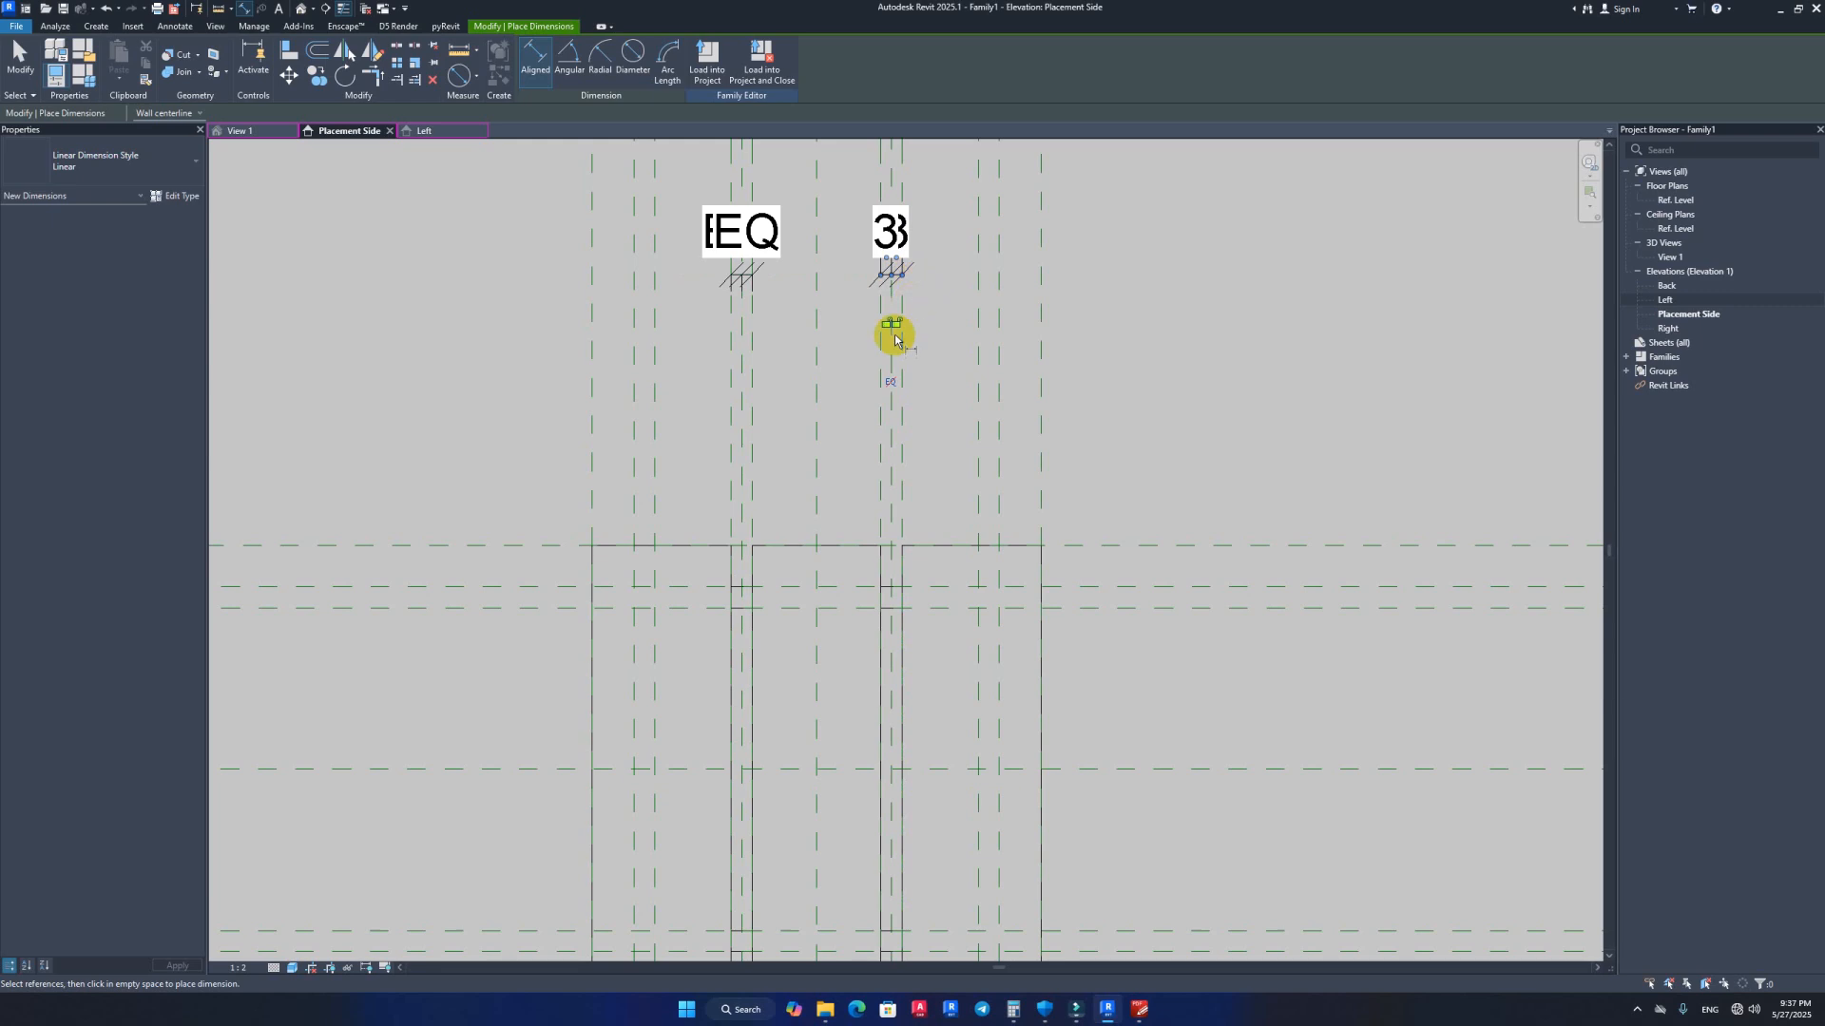
left_click(890, 381)
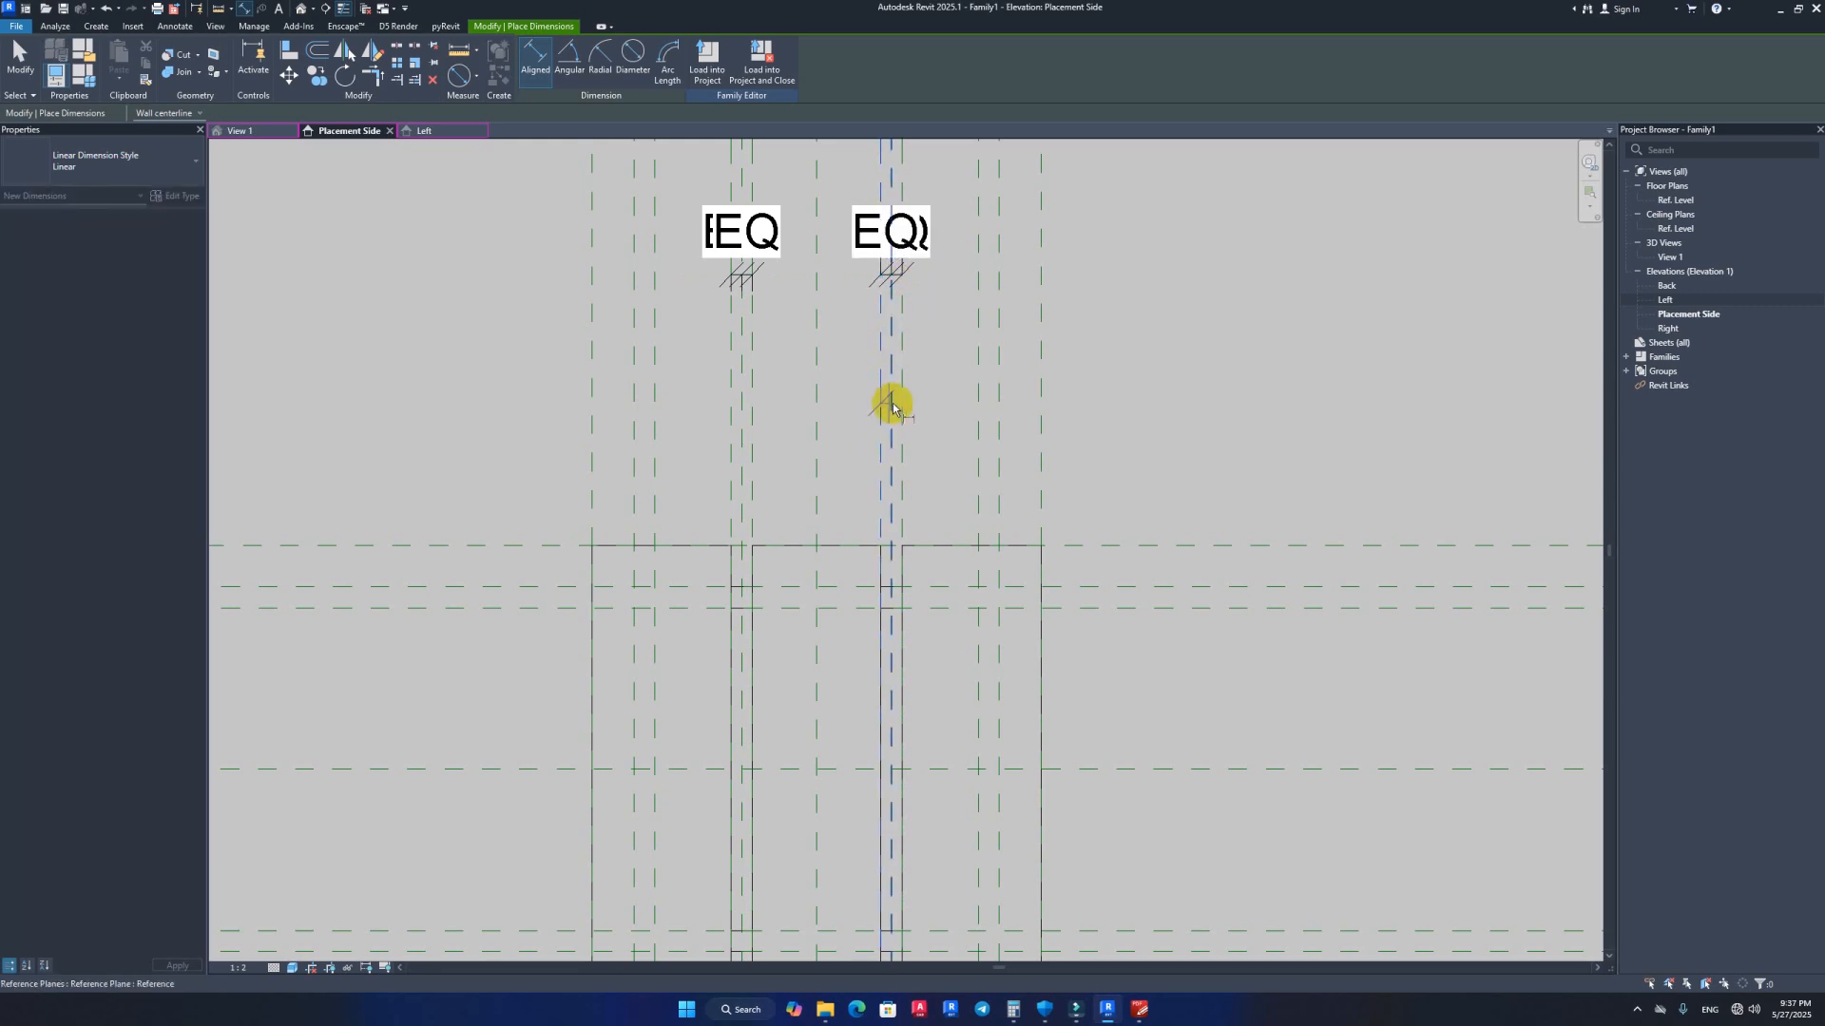
Step: Dimension the overall gap between the two offset planes at each gang divider, placing both dimensions above the EQ ones
left_click(901, 407)
middle_click_drag(913, 366, 922, 577)
left_click(932, 394)
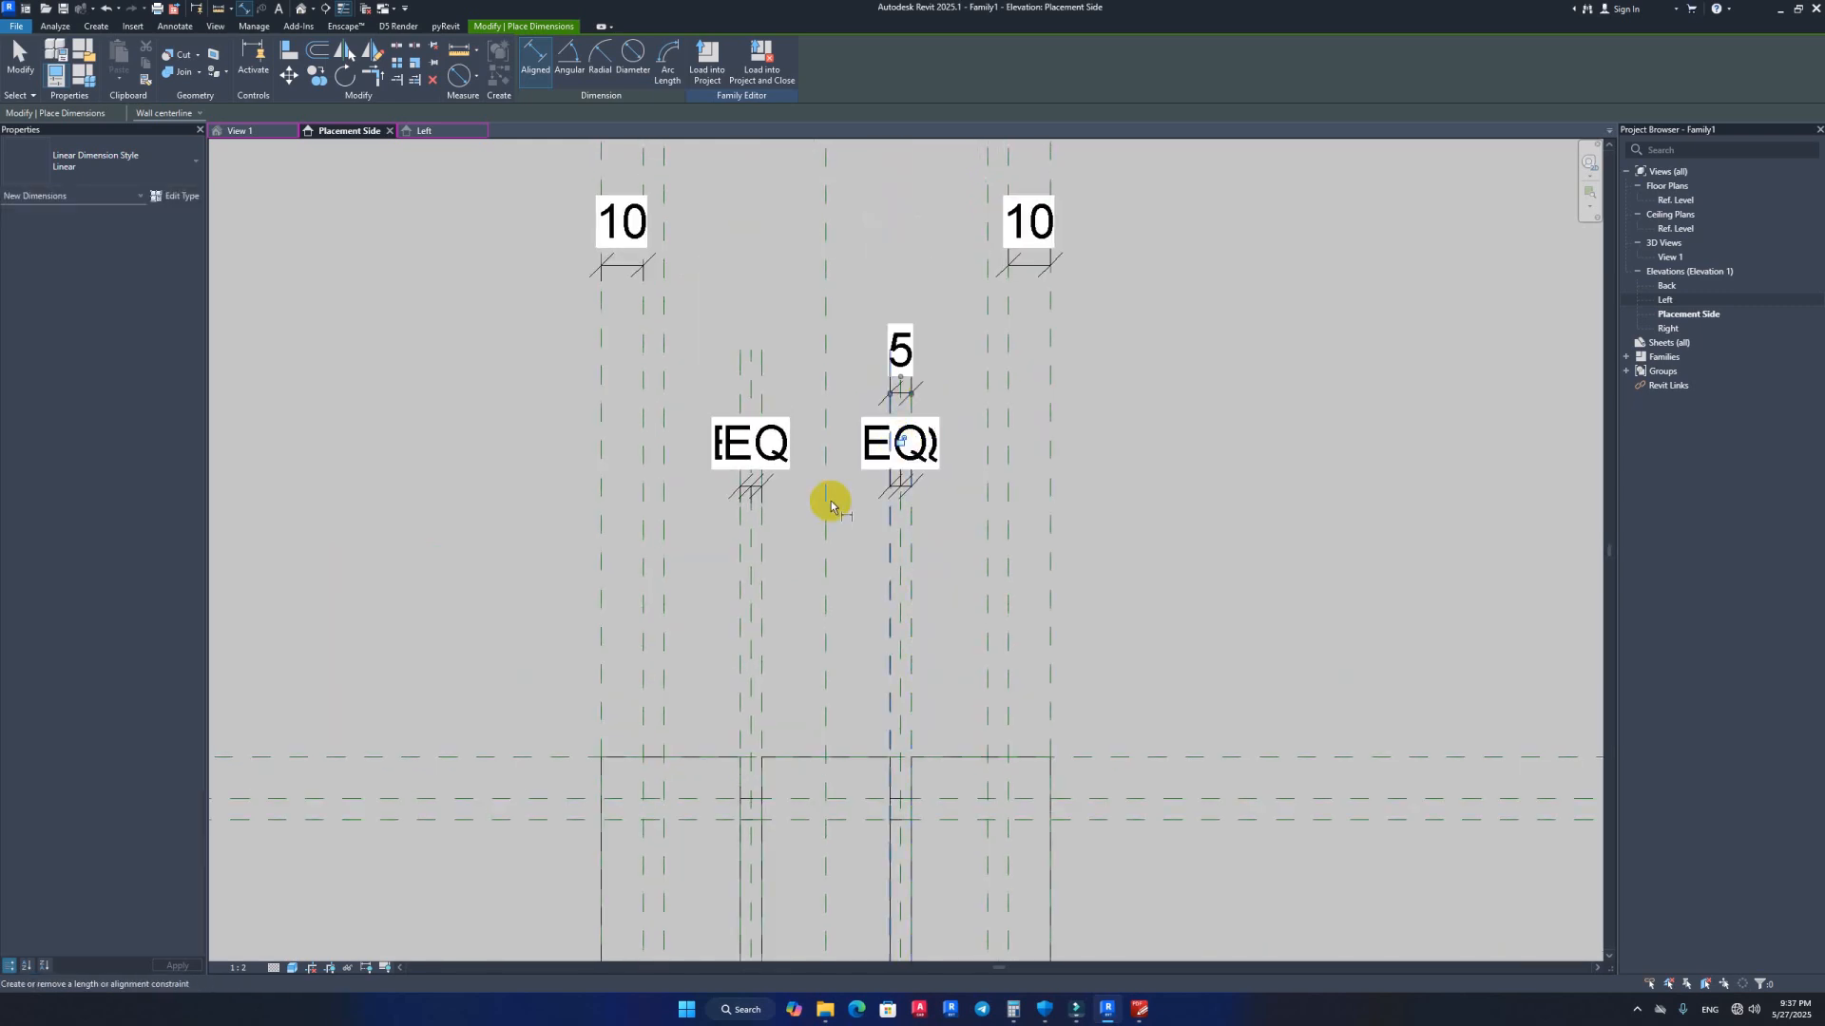
left_click(762, 536)
left_click(741, 548)
left_click(706, 395)
key("Escape")
key("Escape")
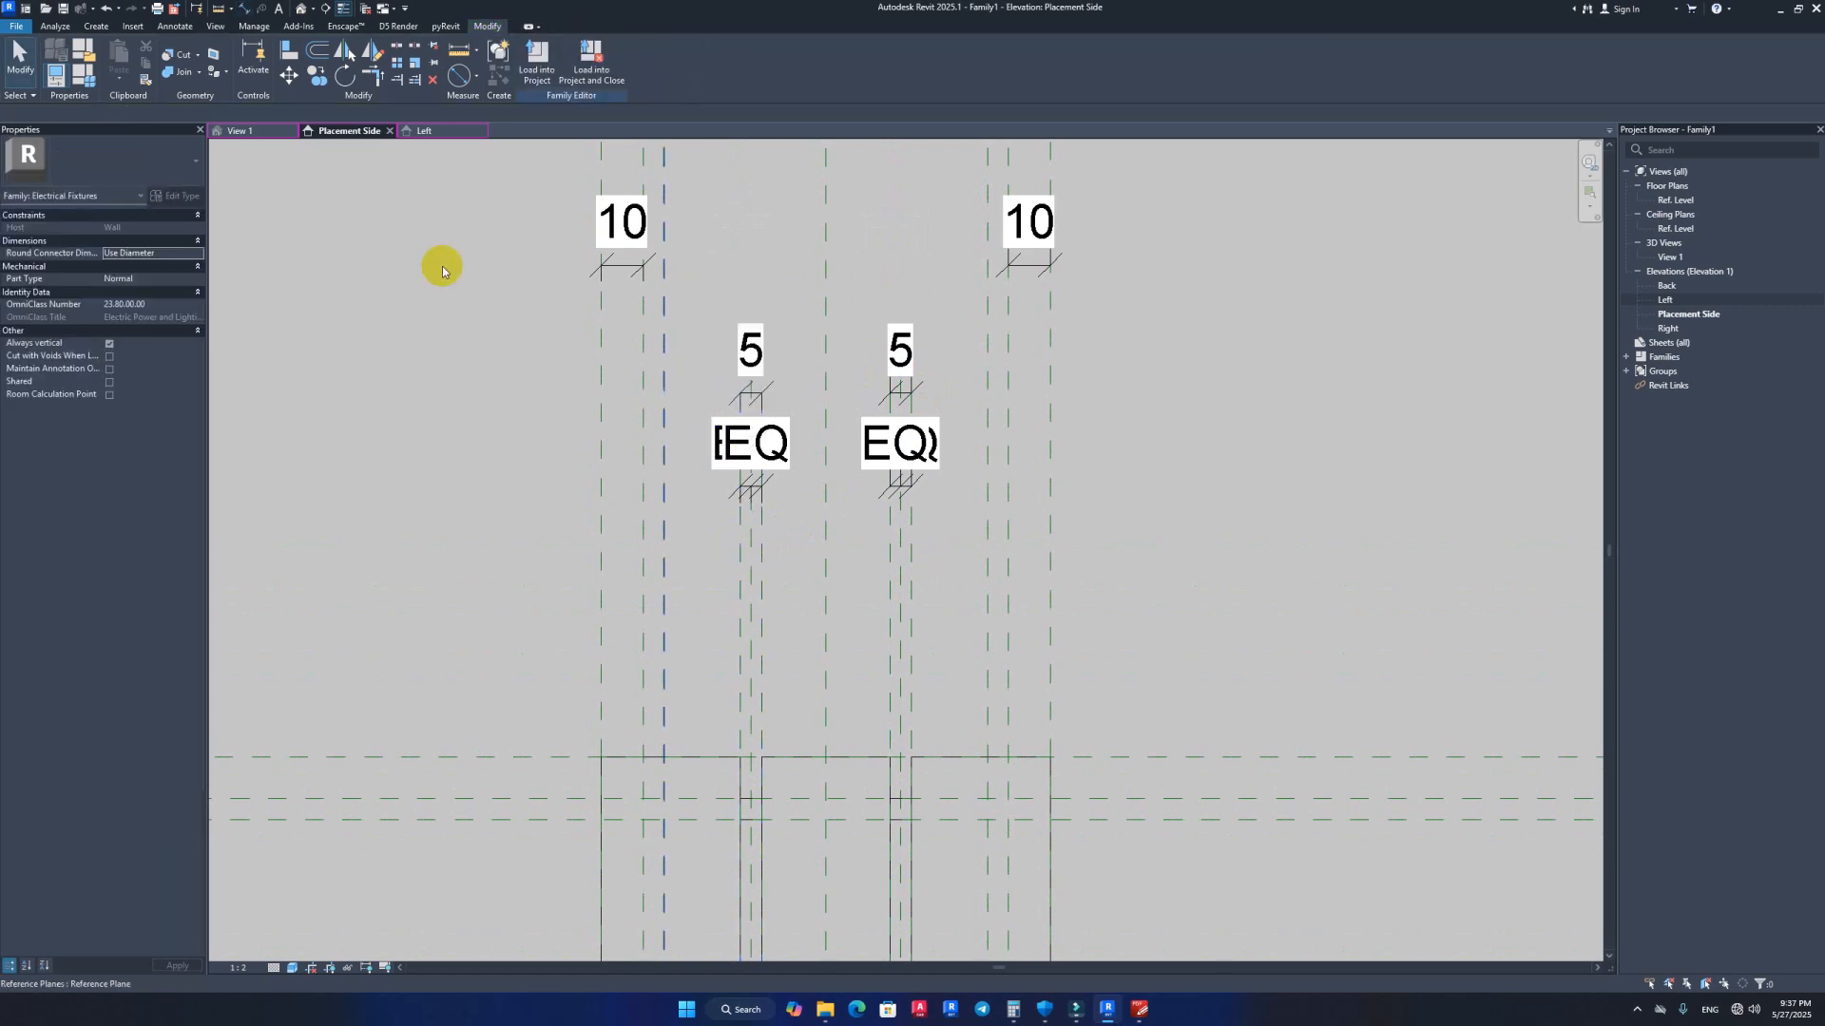
Step: Add a length type parameter named t under Dimensions in the family types and set its value to 2
left_click(84, 74)
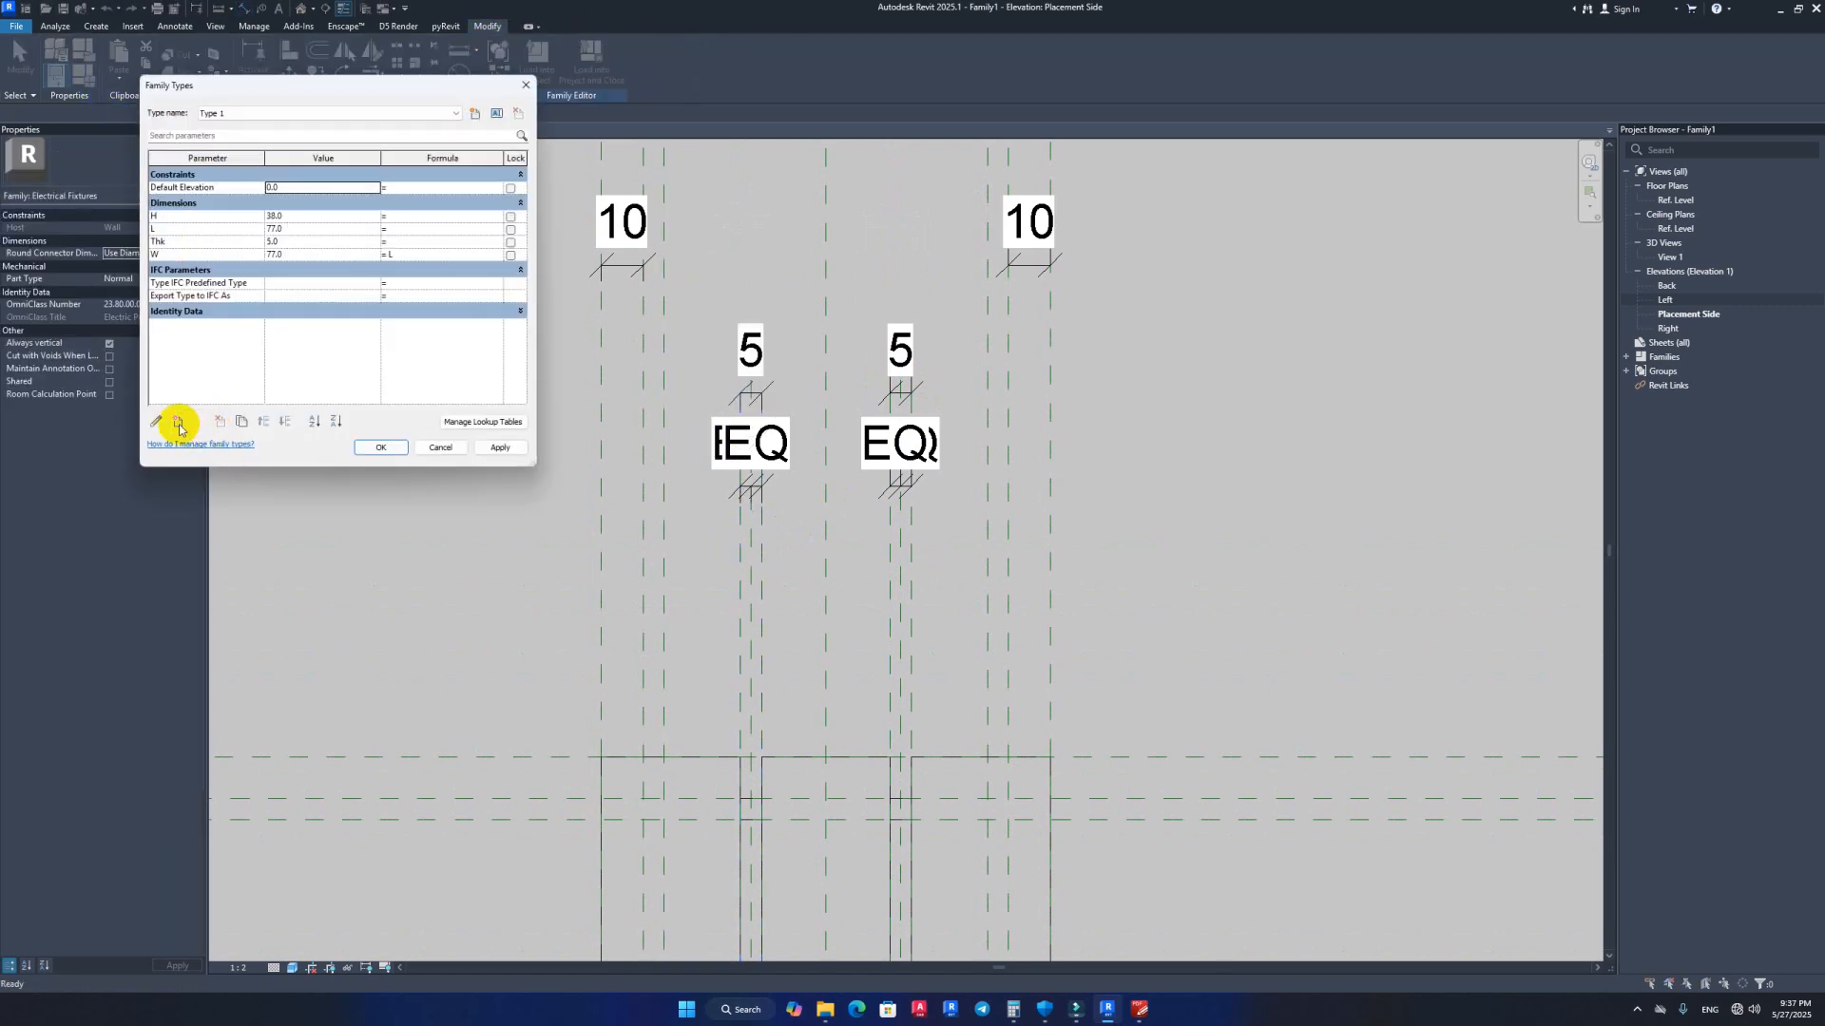
left_click(179, 423)
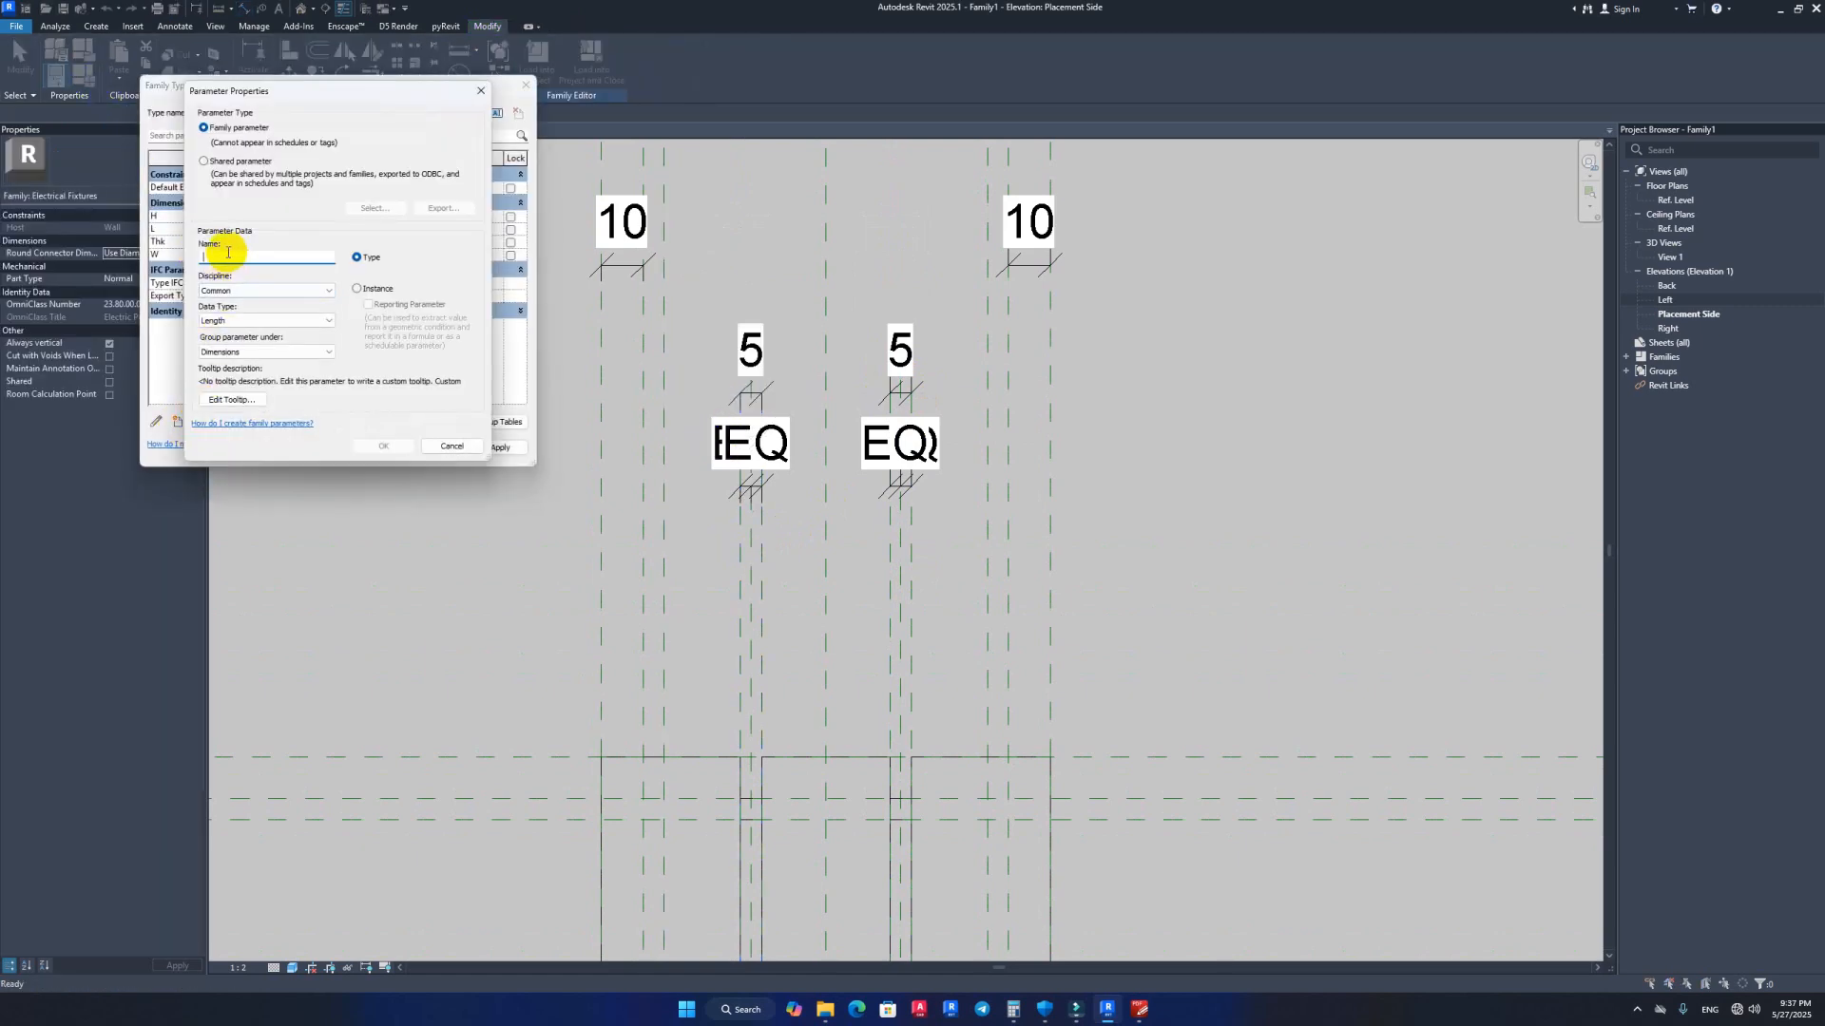
left_click(385, 447)
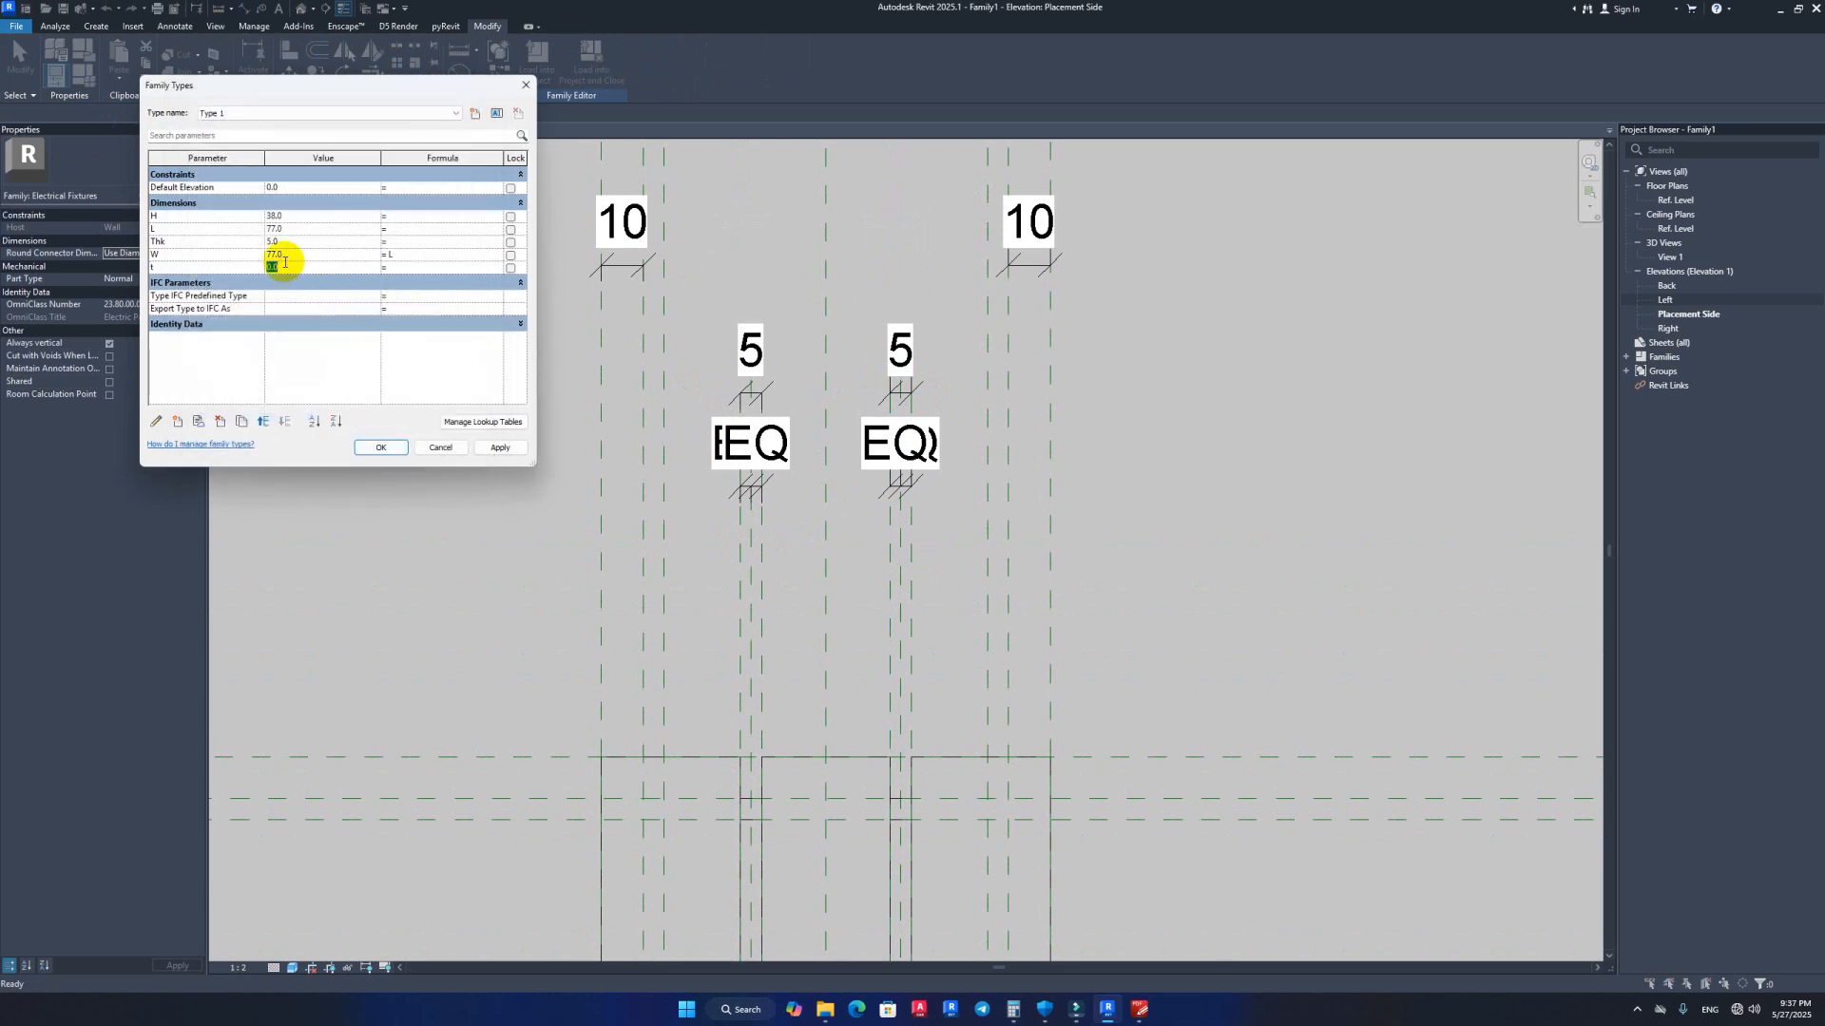
type("2")
left_click(499, 447)
left_click(380, 448)
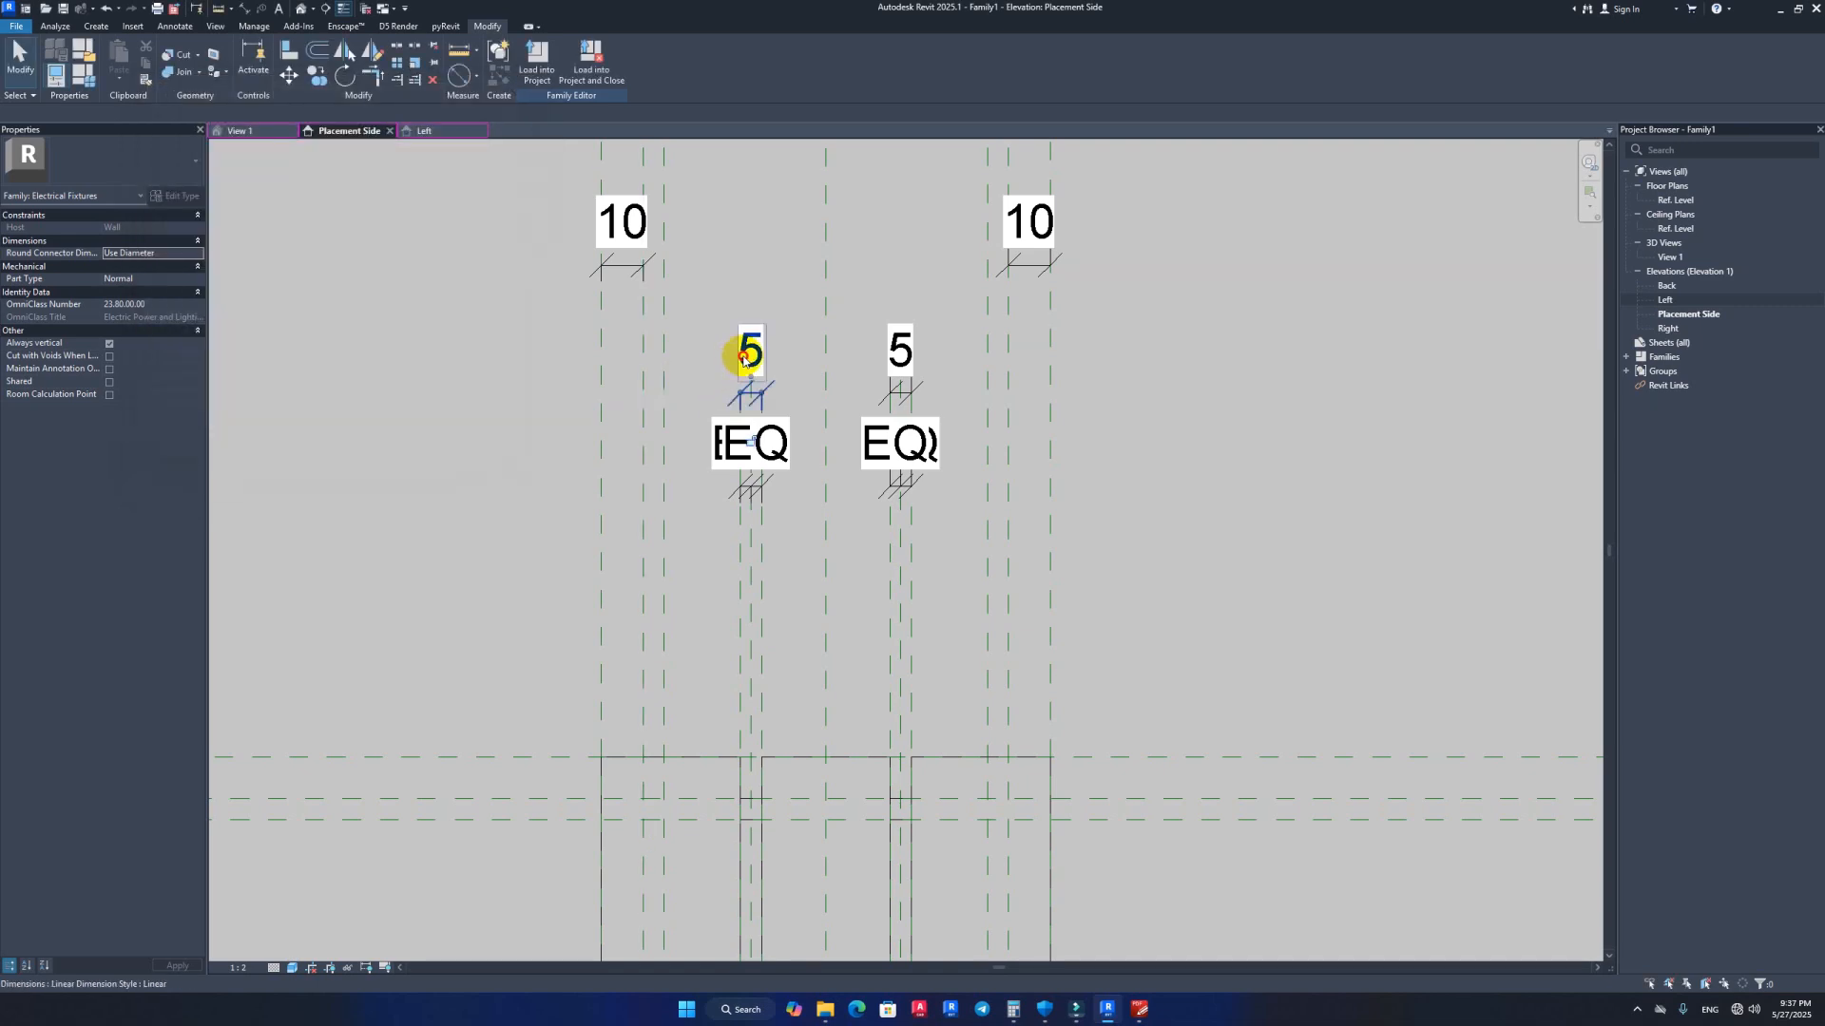
Step: Label both gang divider gap dimensions with the parameter t
left_click(750, 351)
left_click(900, 330, "ctrl")
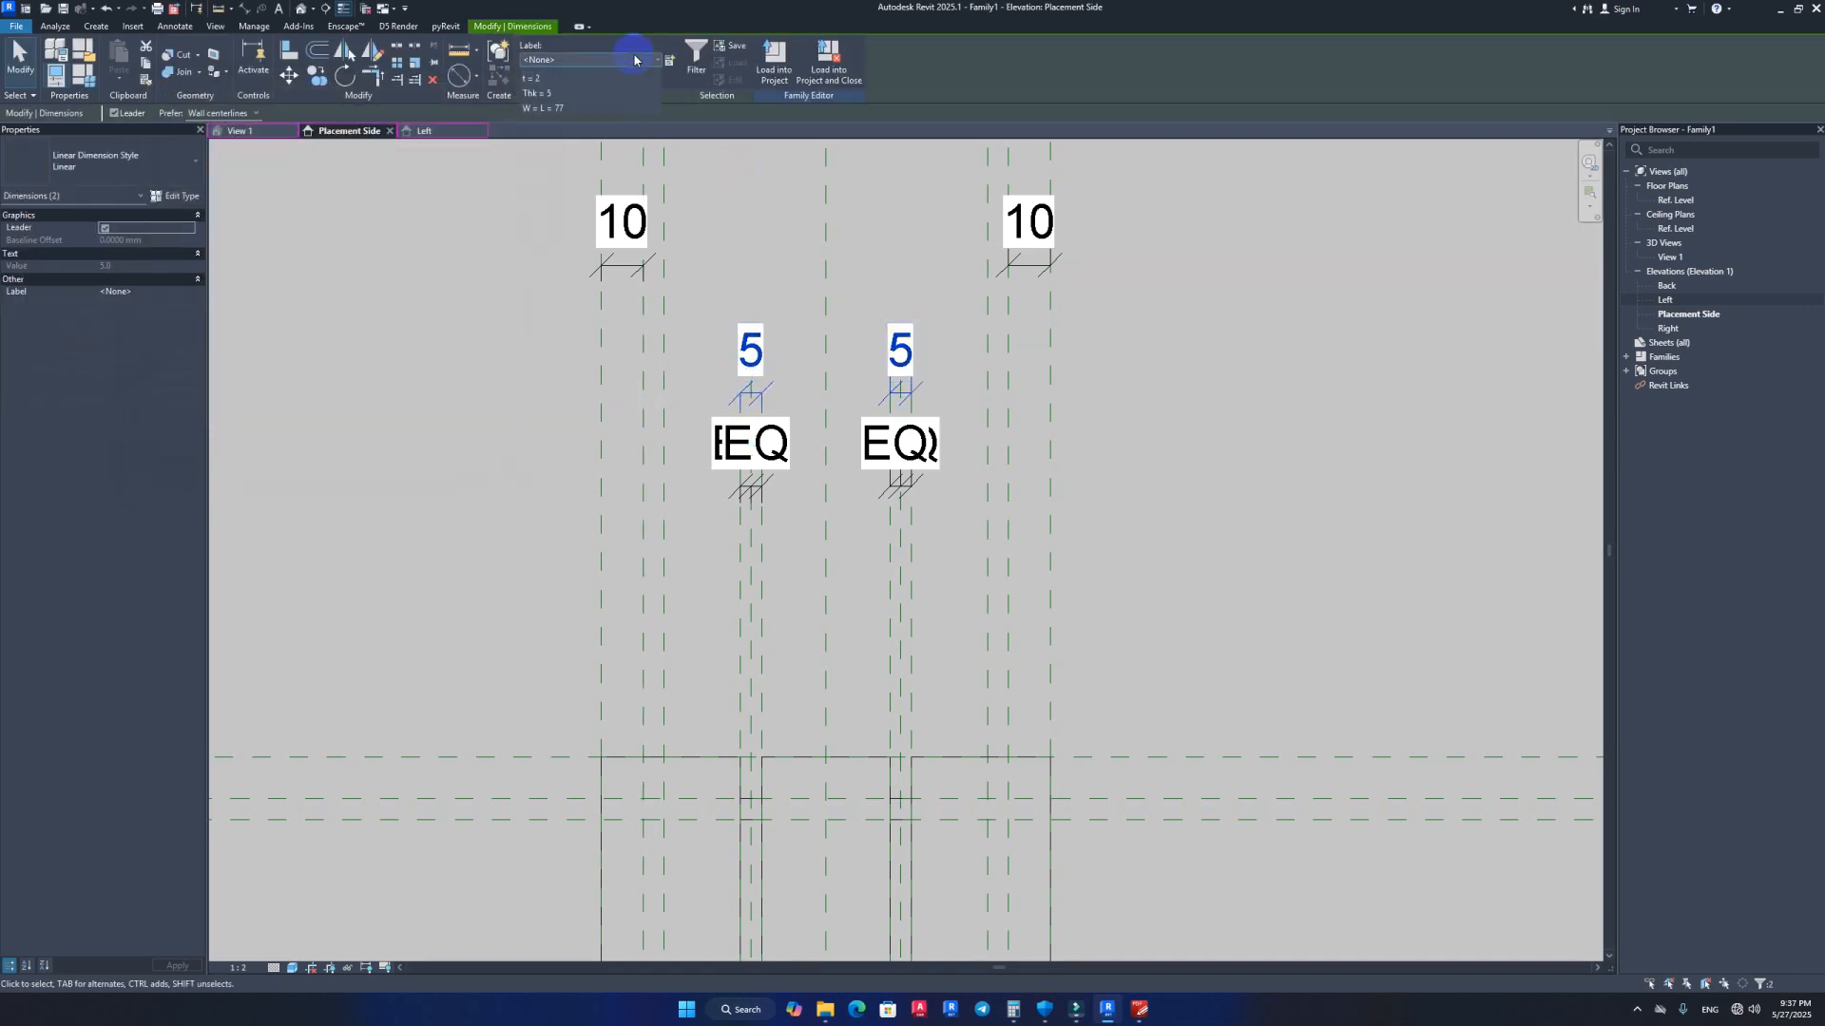
left_click(635, 60)
left_click(537, 153)
left_click(455, 337)
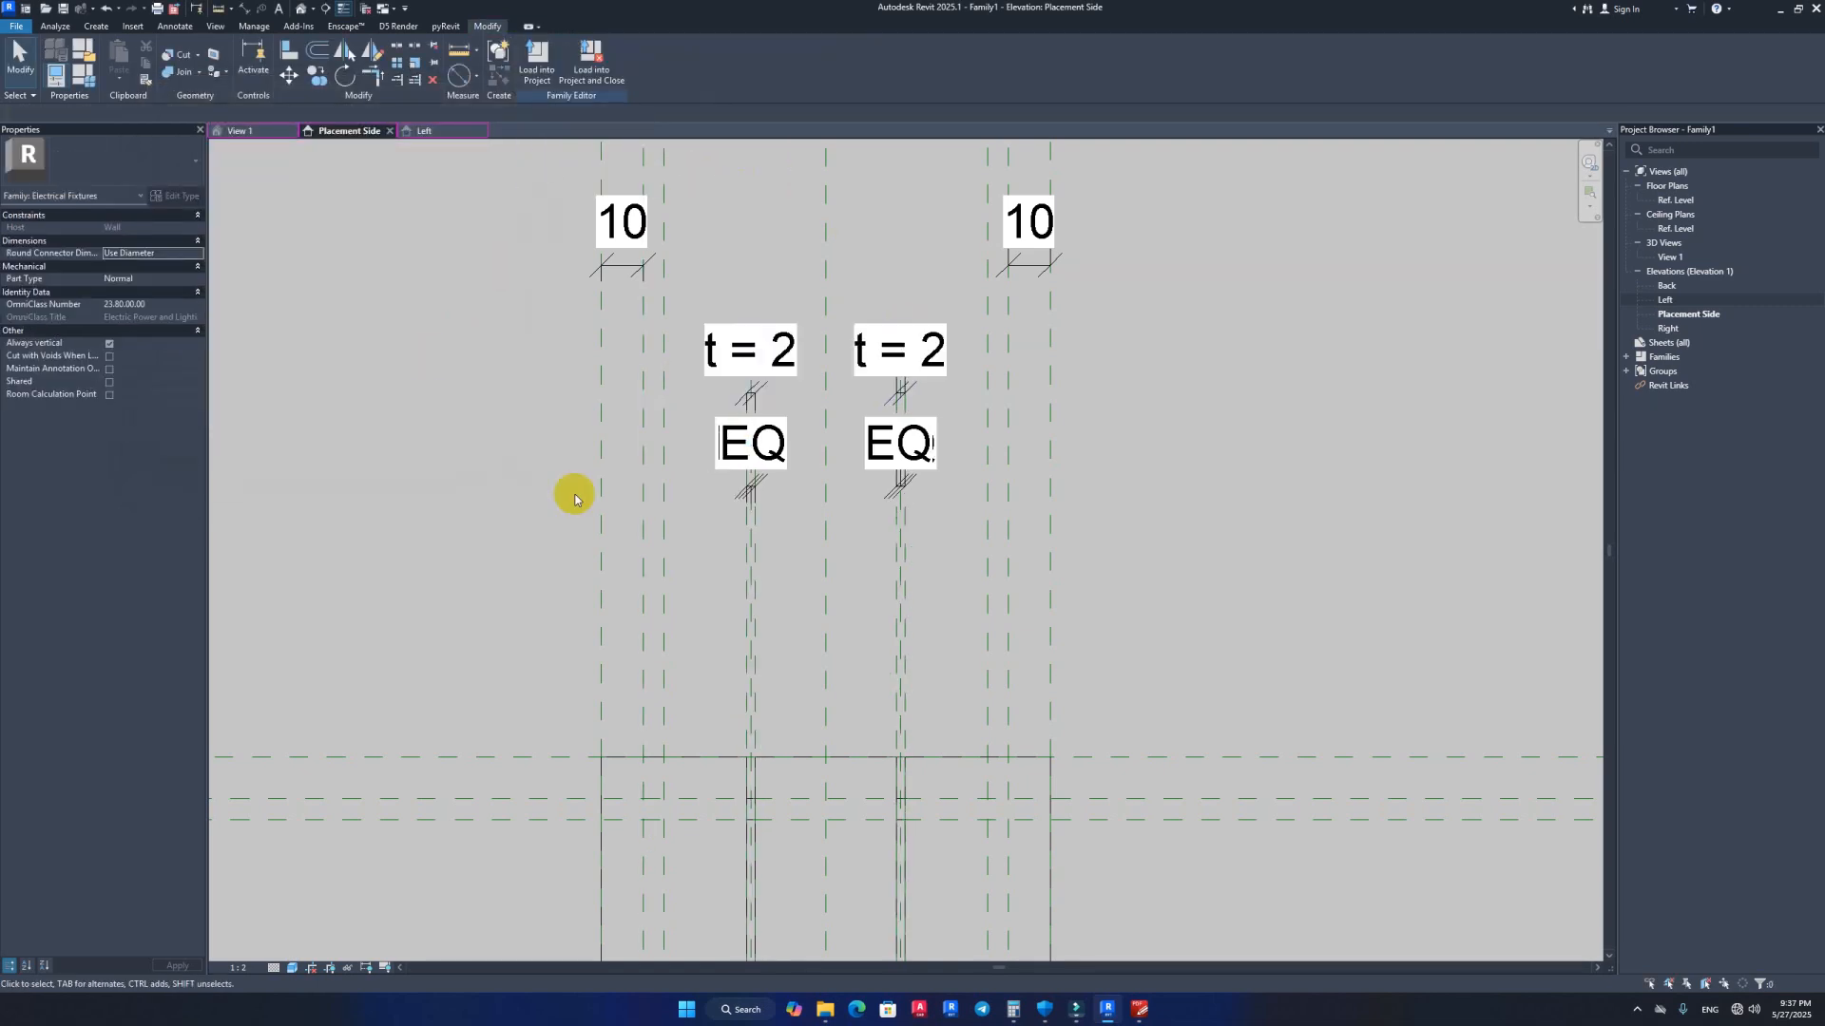
Step: In the Left elevation, set the distance between the cover plate's front reference plane and the wall face to 5 mm
left_click(275, 131)
middle_click_drag(834, 654, 645, 368, "shift")
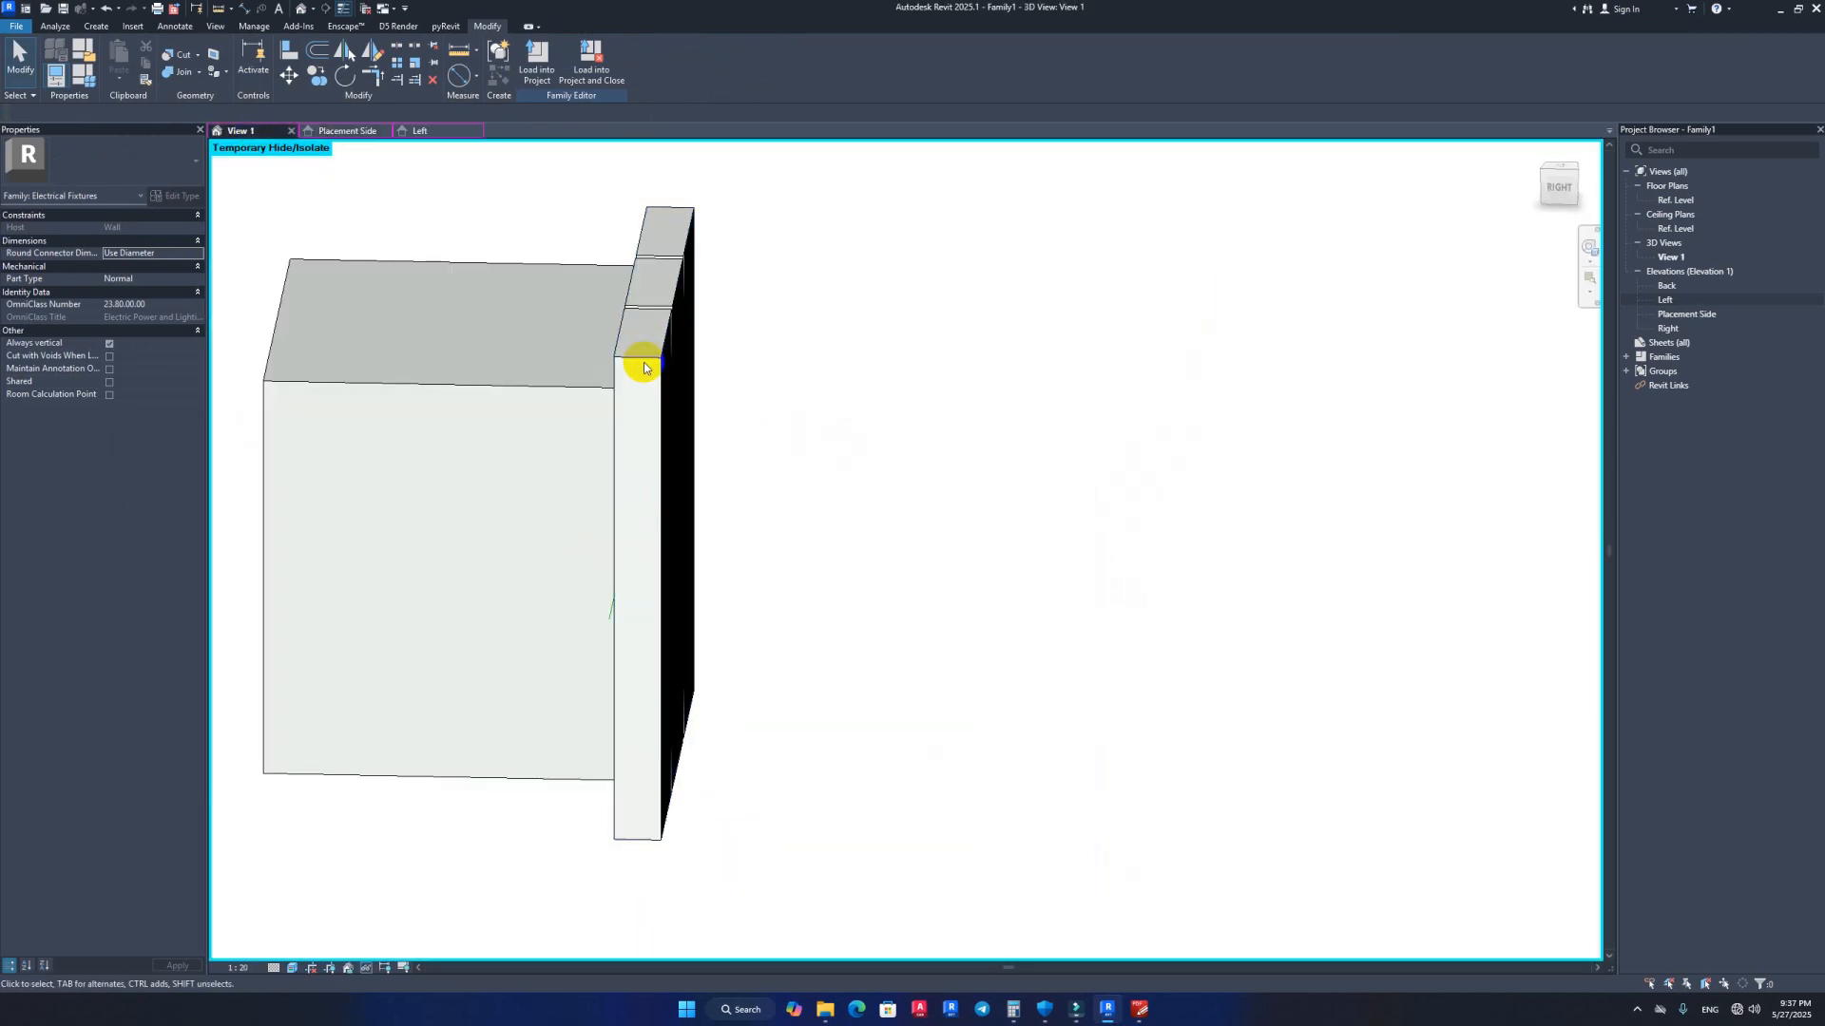
left_click(421, 132)
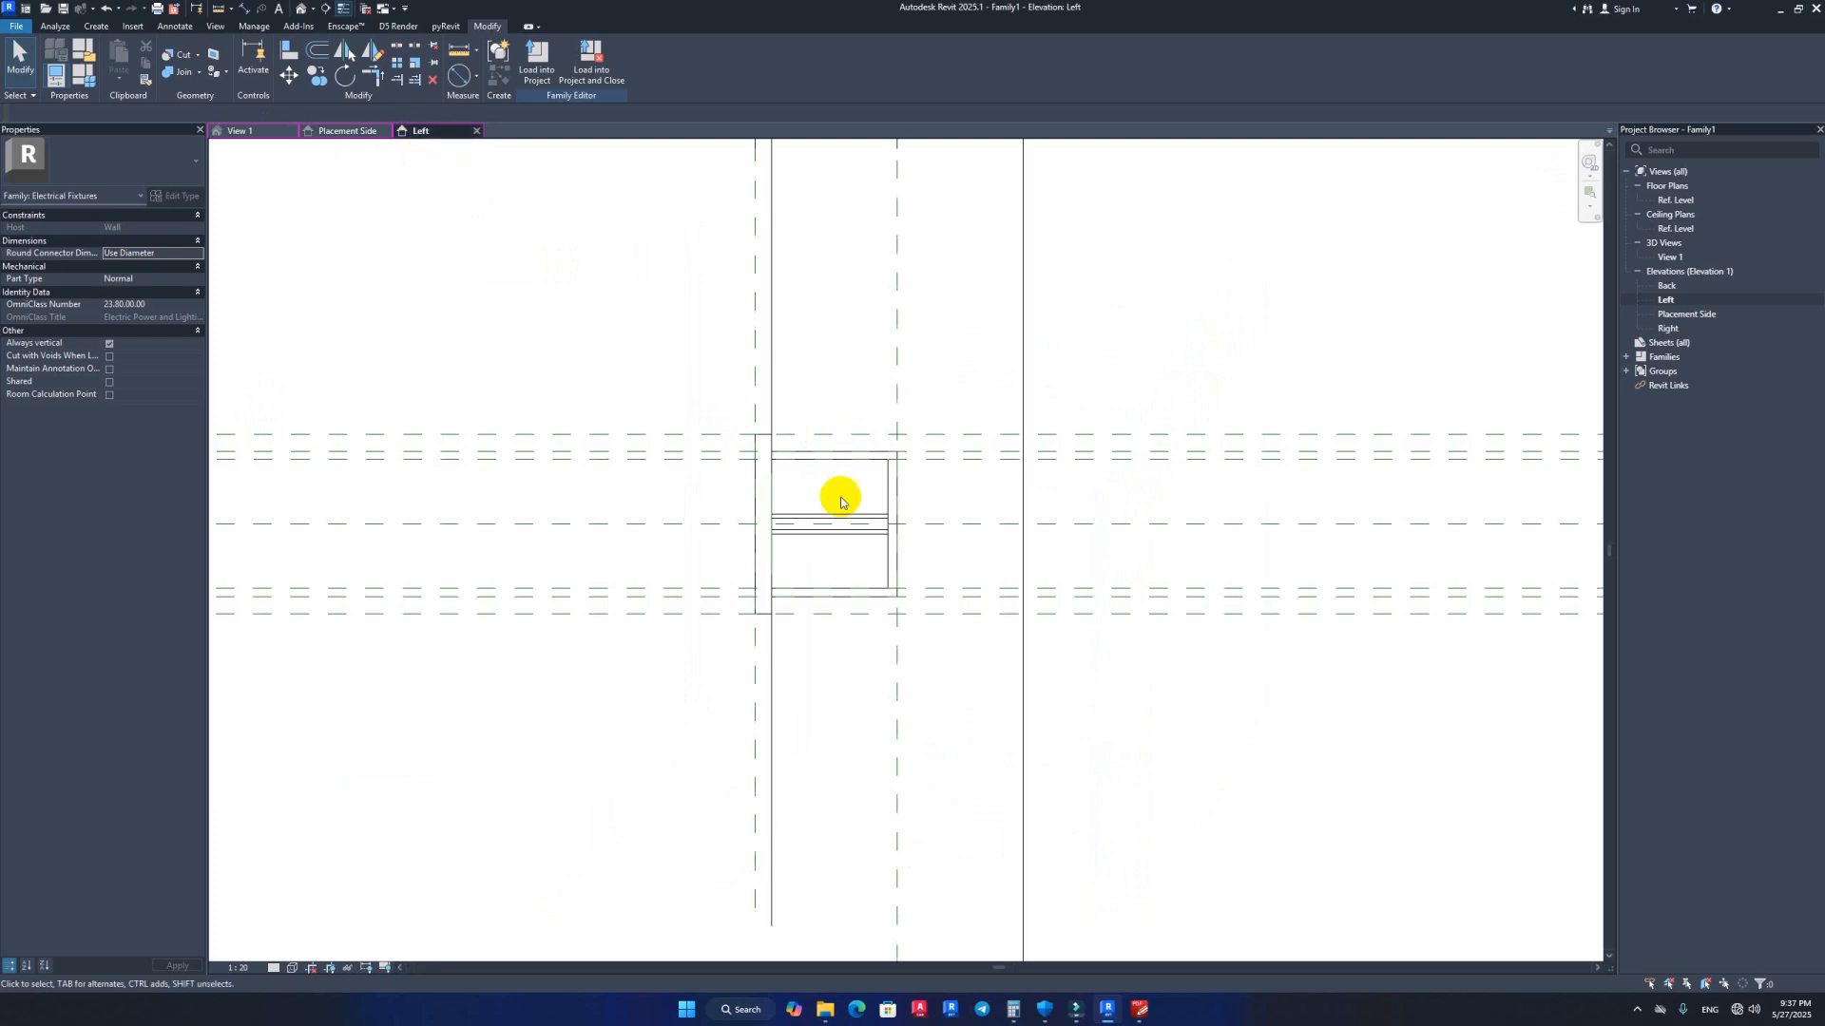
left_click(755, 388)
scroll(692, 468, "down", 2)
scroll(705, 834, "up", 1)
left_click(703, 823)
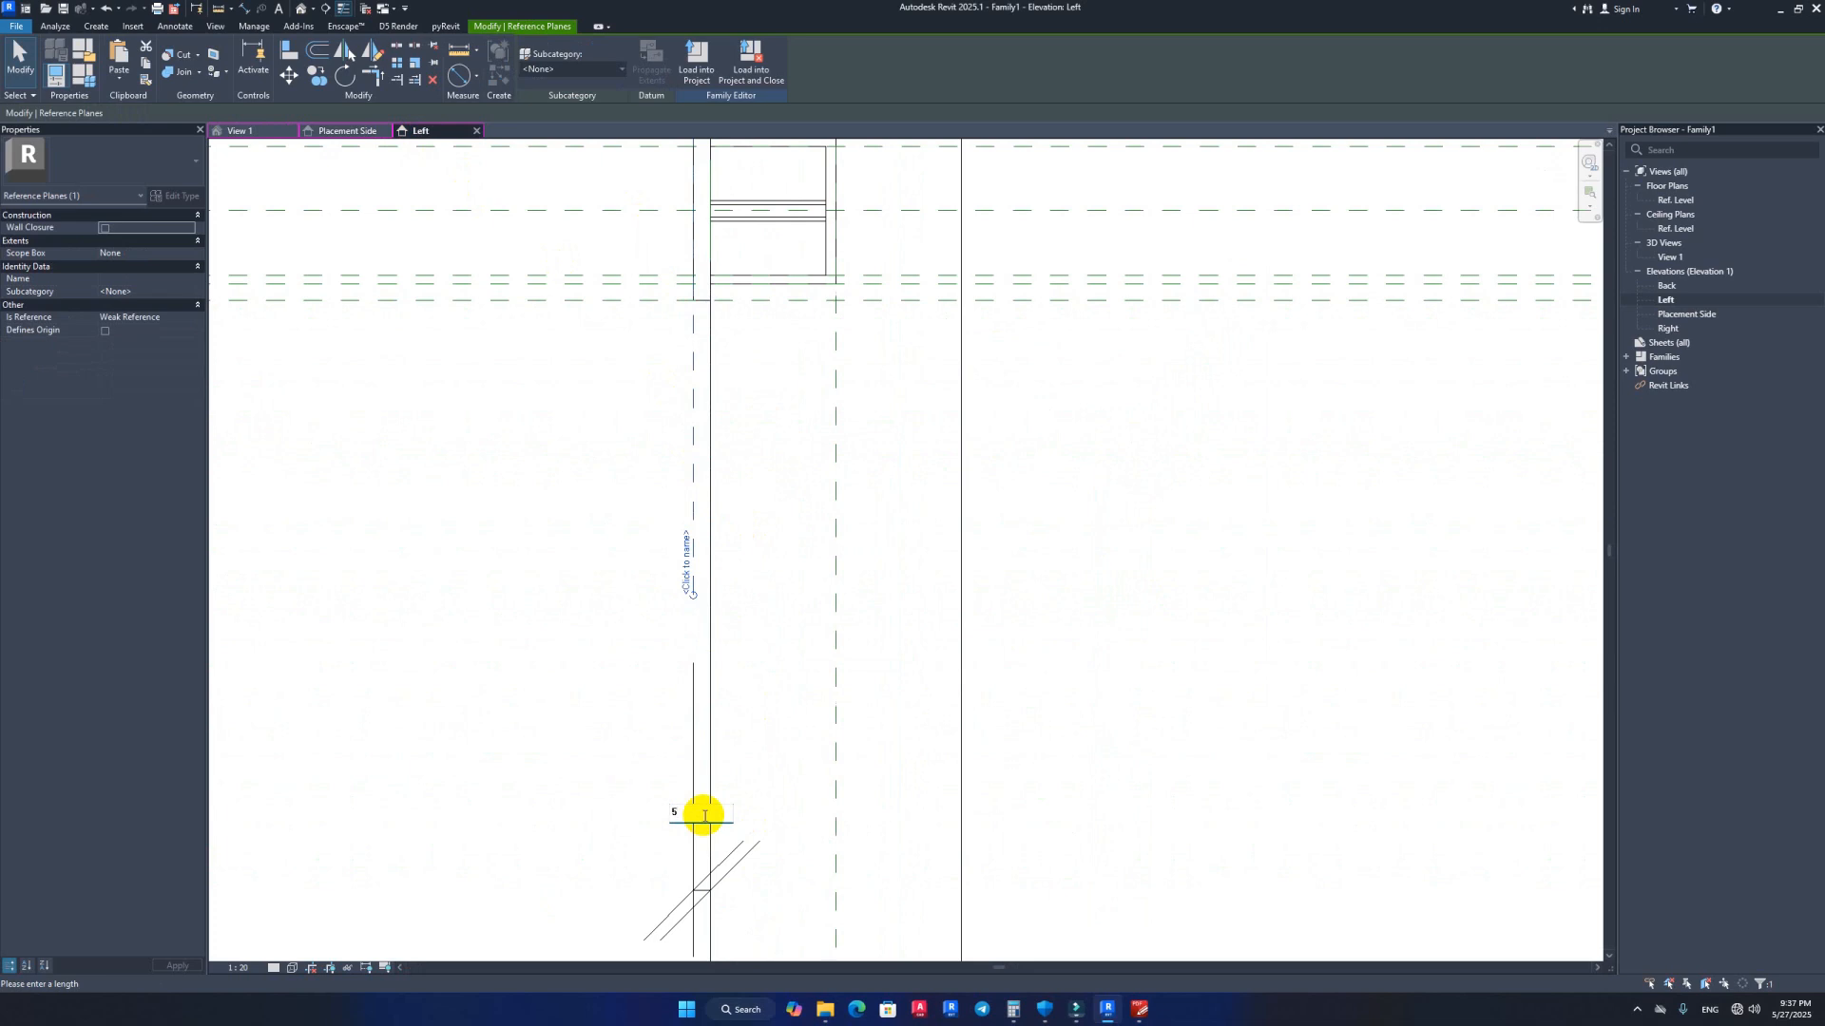
type("5")
key("Return")
key("Escape")
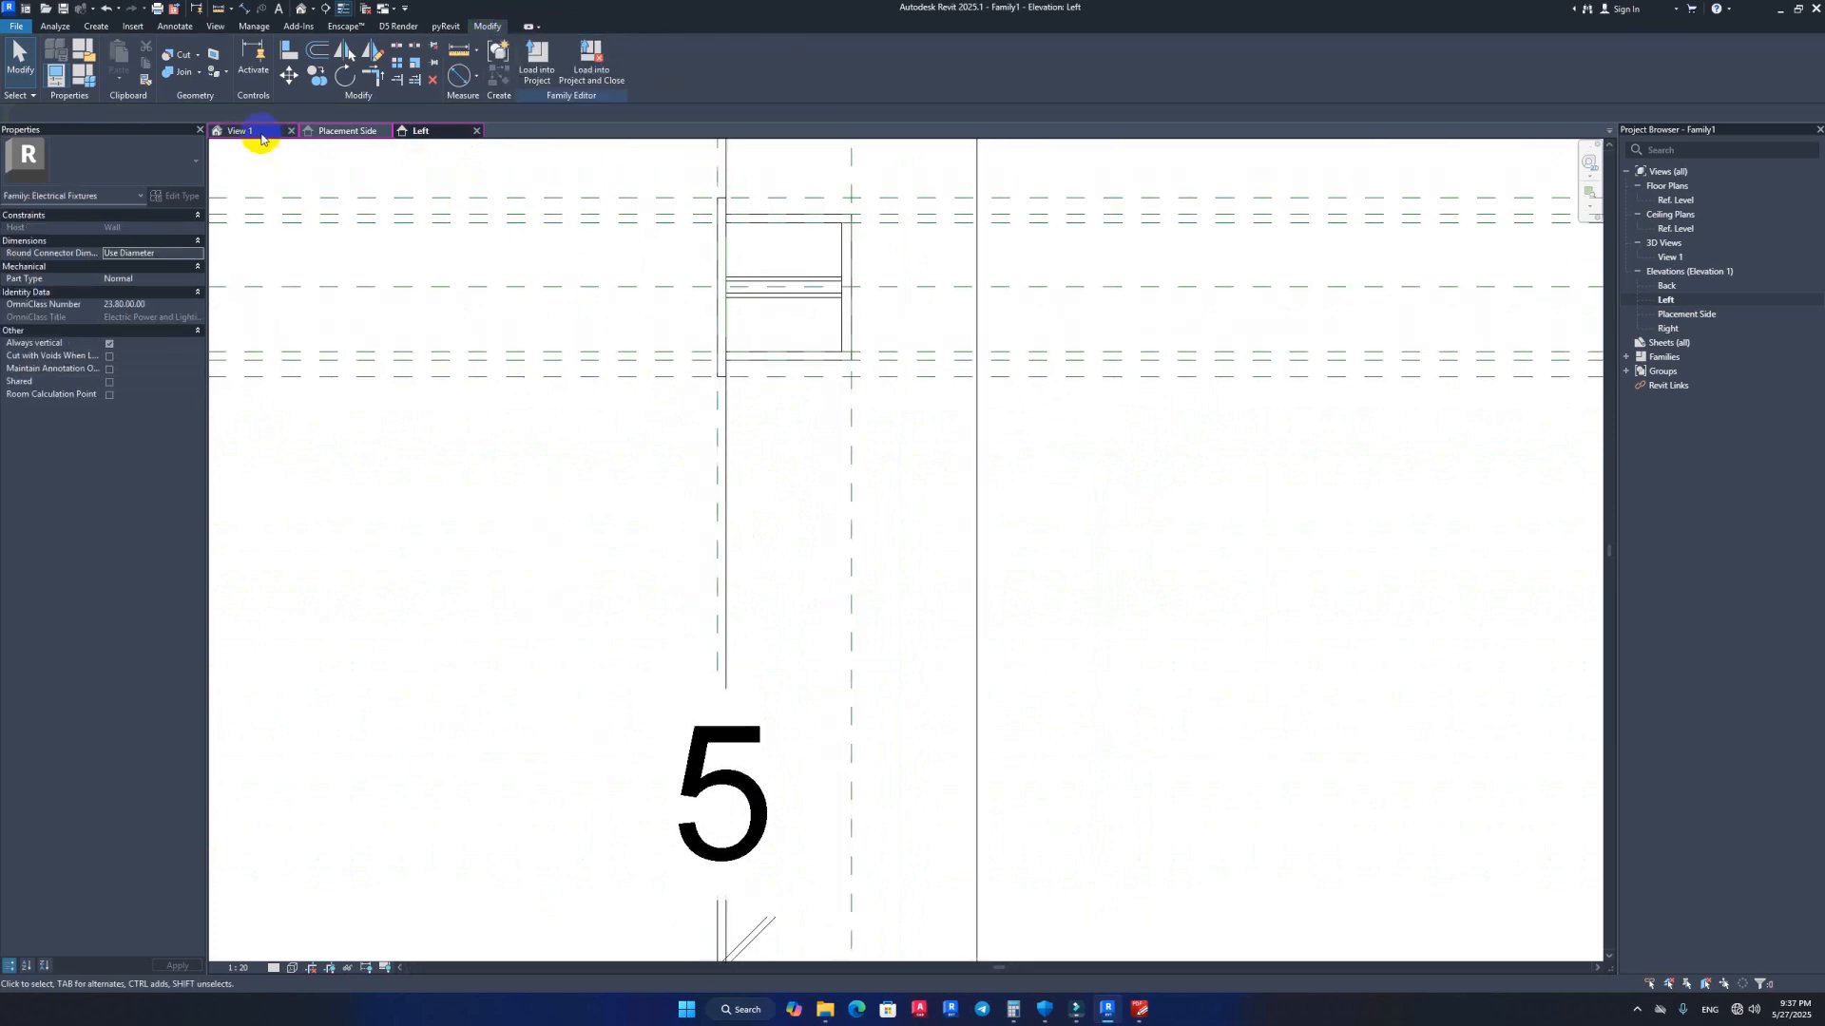
Step: Inspect the plate thickness in the 3D view and reopen the three-gang plate extrusion for editing
left_click(261, 139)
mouse_move(738, 481)
middle_mouse_down("shift")
mouse_move(941, 550)
mouse_move(1274, 871)
mouse_move(1038, 891)
mouse_move(966, 741)
mouse_move(745, 733)
mouse_move(611, 562)
mouse_move(656, 753)
mouse_move(501, 533)
mouse_move(505, 549)
middle_mouse_up("shift")
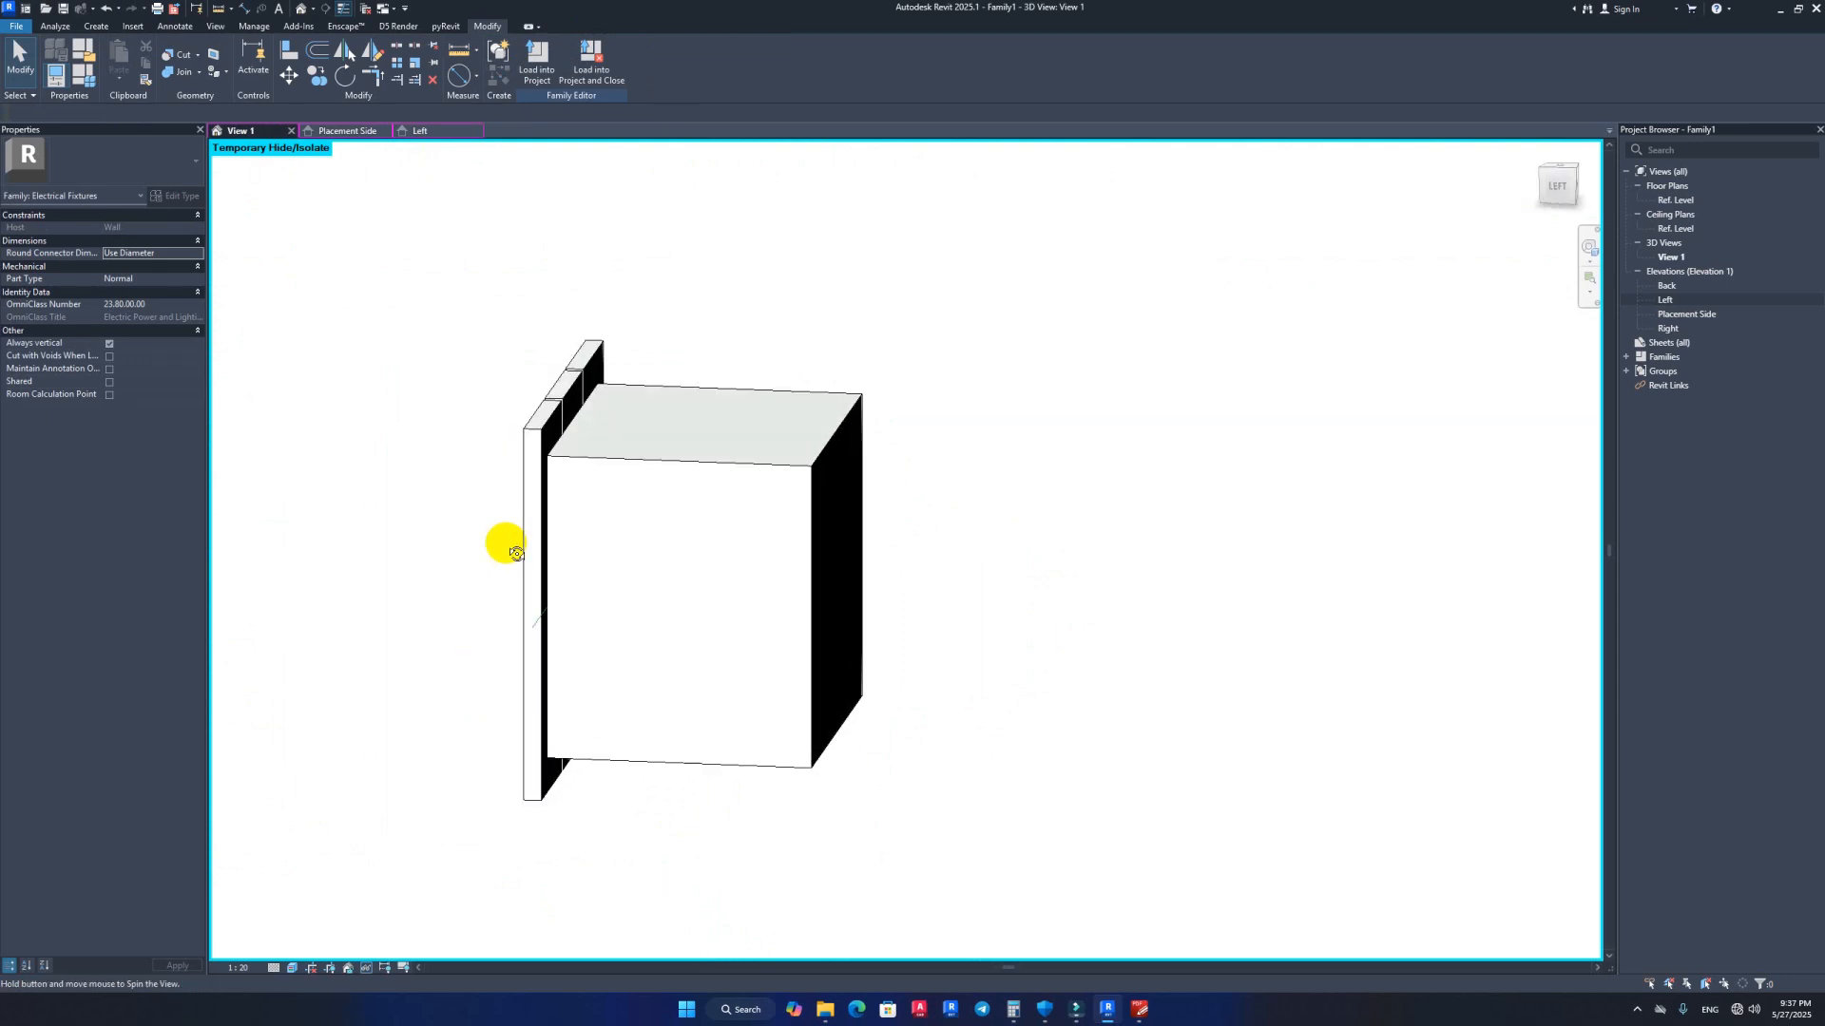
mouse_move(505, 548)
middle_mouse_down("shift")
mouse_move(534, 529)
mouse_move(424, 509)
mouse_move(574, 558)
mouse_move(757, 529)
mouse_move(684, 652)
mouse_move(416, 660)
mouse_move(602, 652)
mouse_move(609, 729)
mouse_move(1015, 762)
middle_mouse_up("shift")
middle_click_drag(813, 552, 815, 346, "shift")
double_click(822, 358)
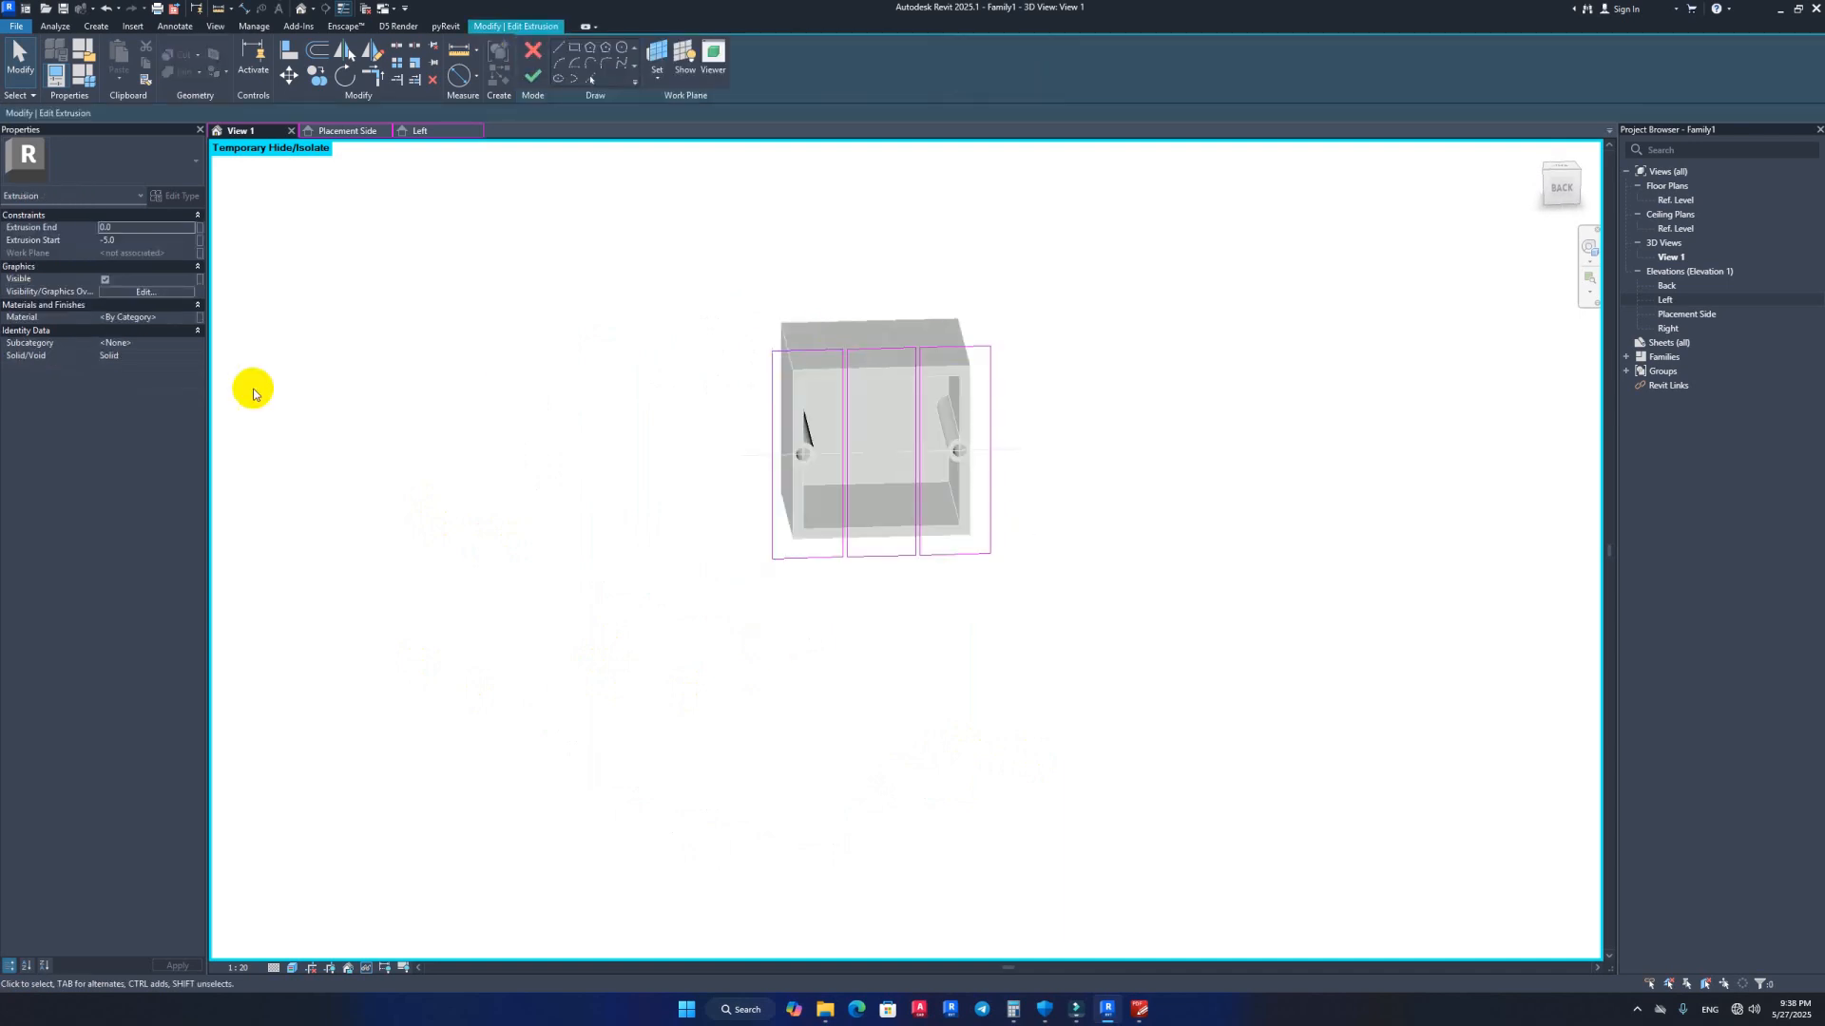
Step: Create a new material named 3G from the gang plate extrusion's Material property
left_click(195, 318)
left_click(331, 725)
left_click(341, 743)
right_click(650, 170)
left_click(681, 234)
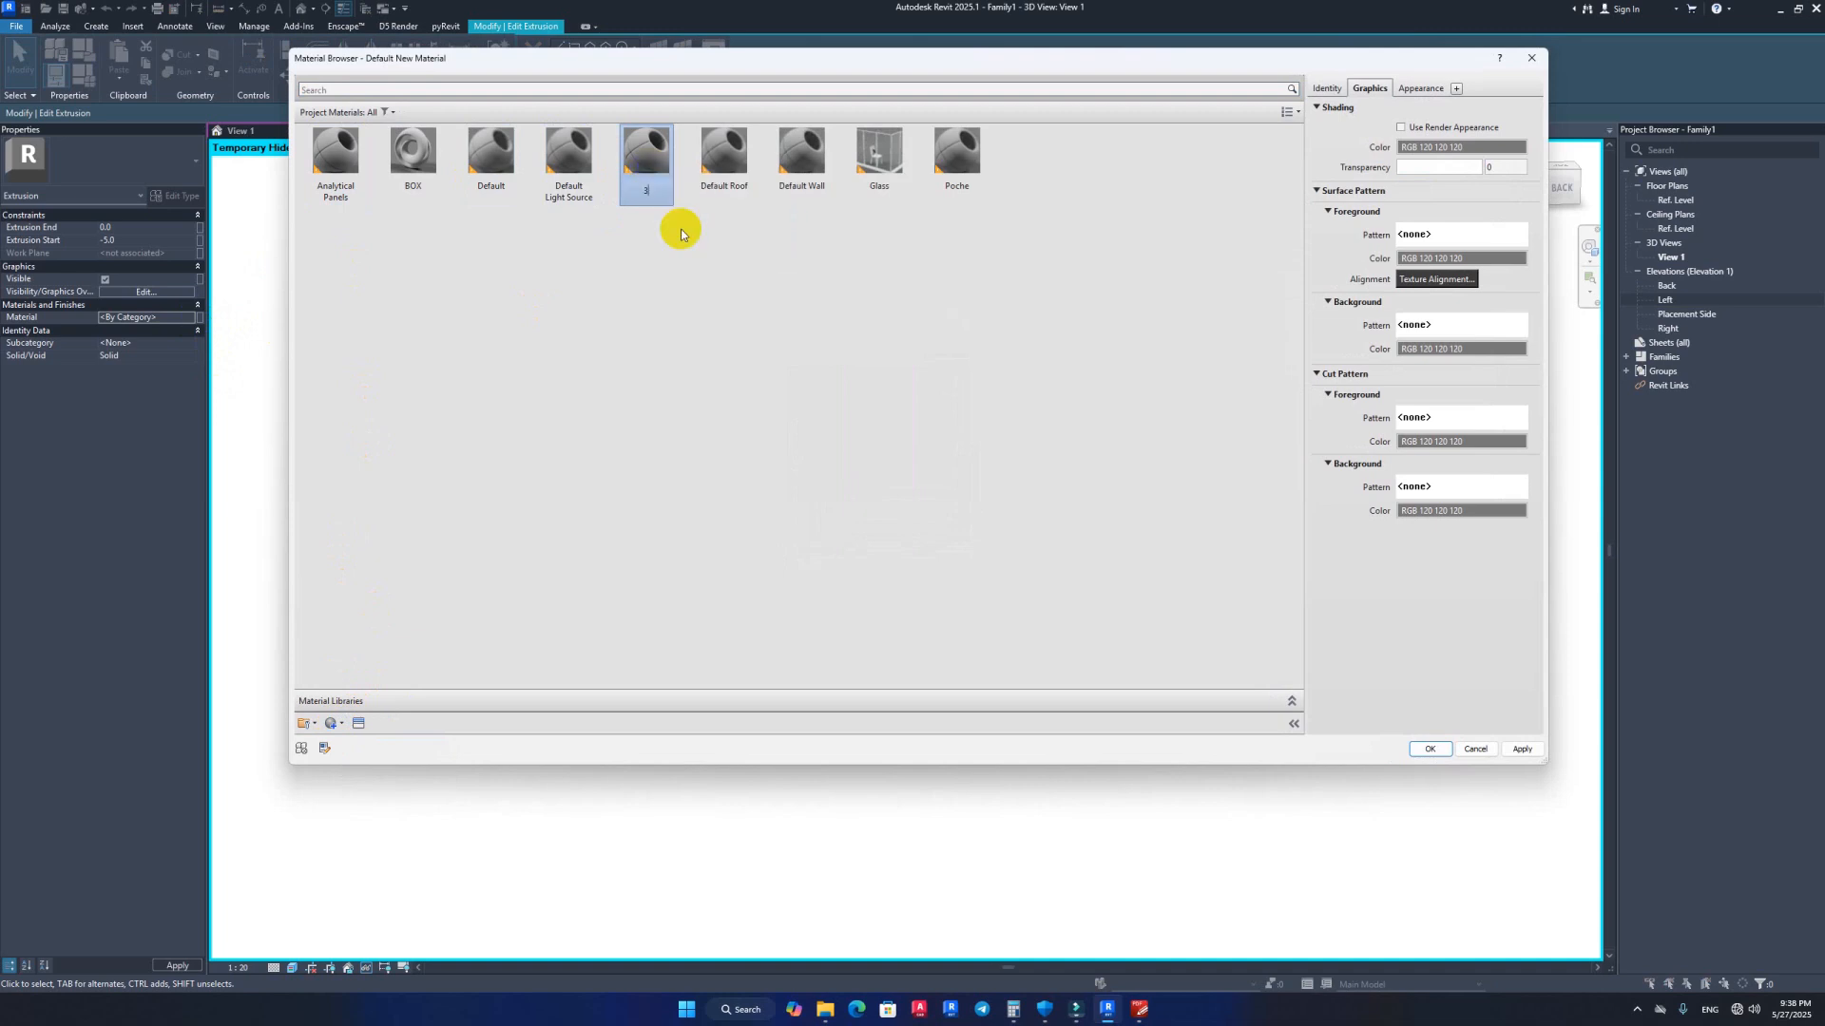
key("Return")
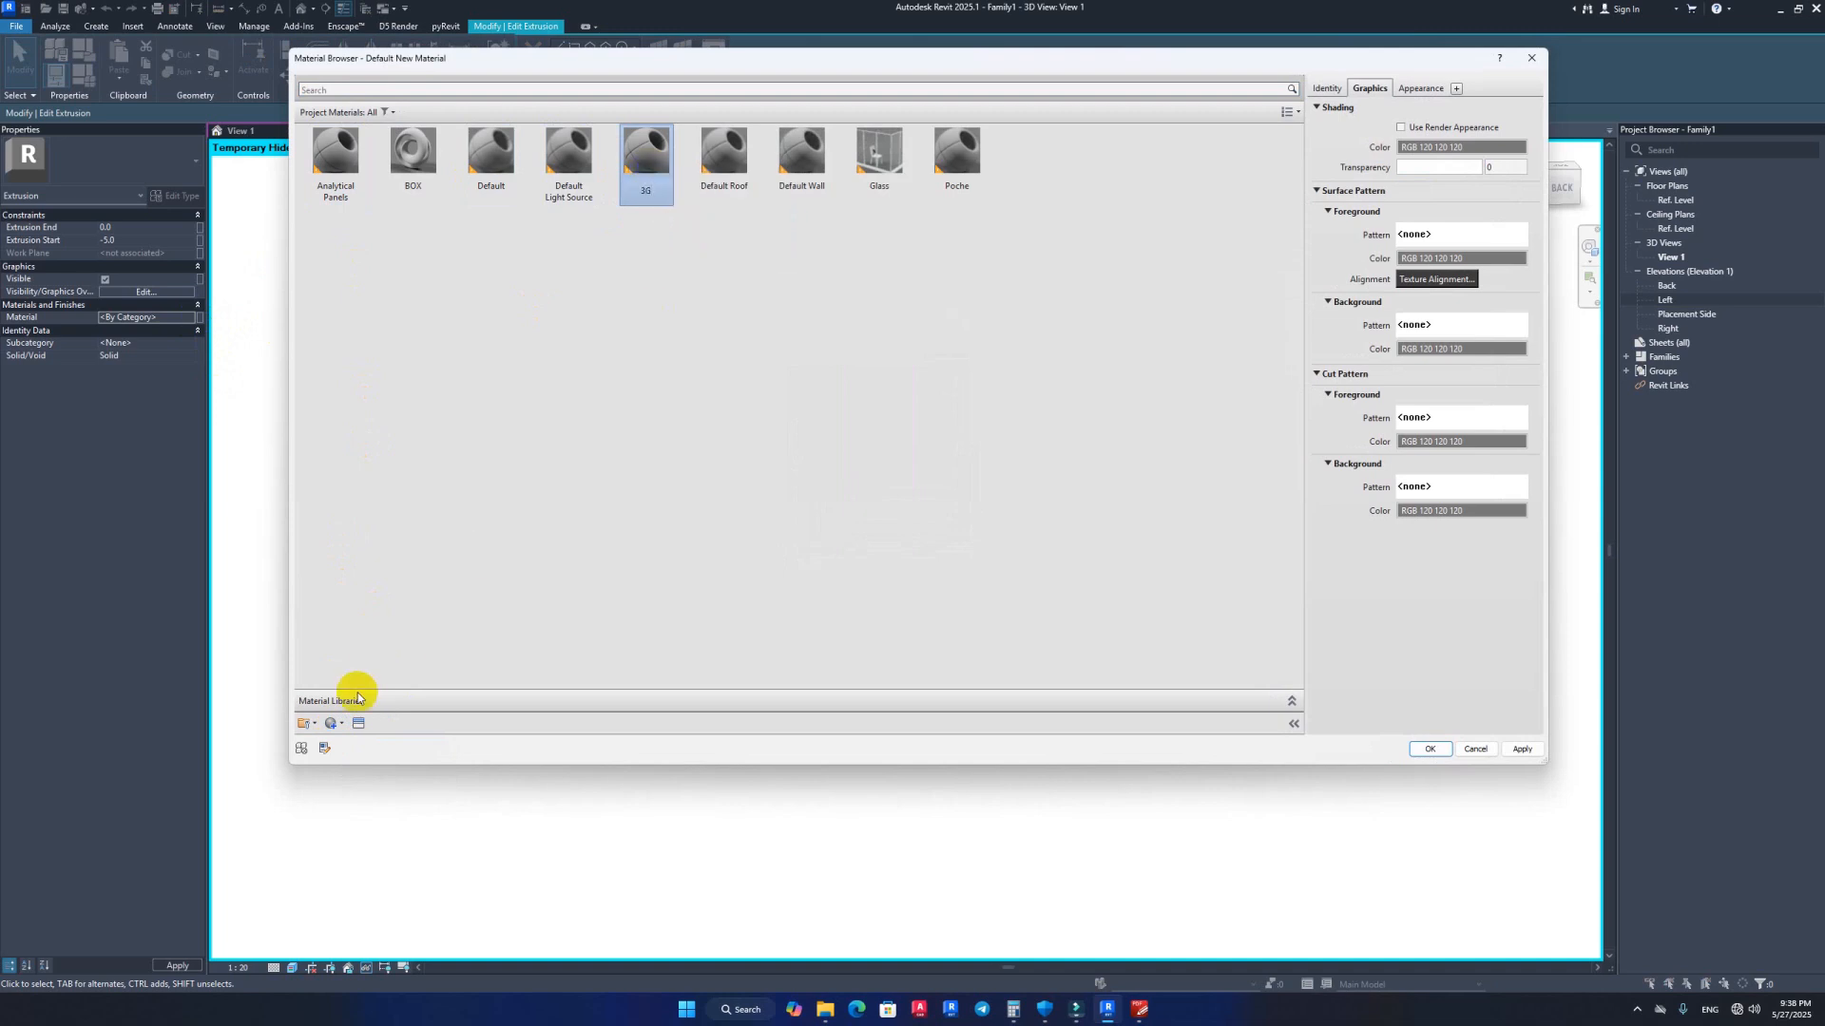
Step: Open the asset browser for the 3G material
double_click(357, 730)
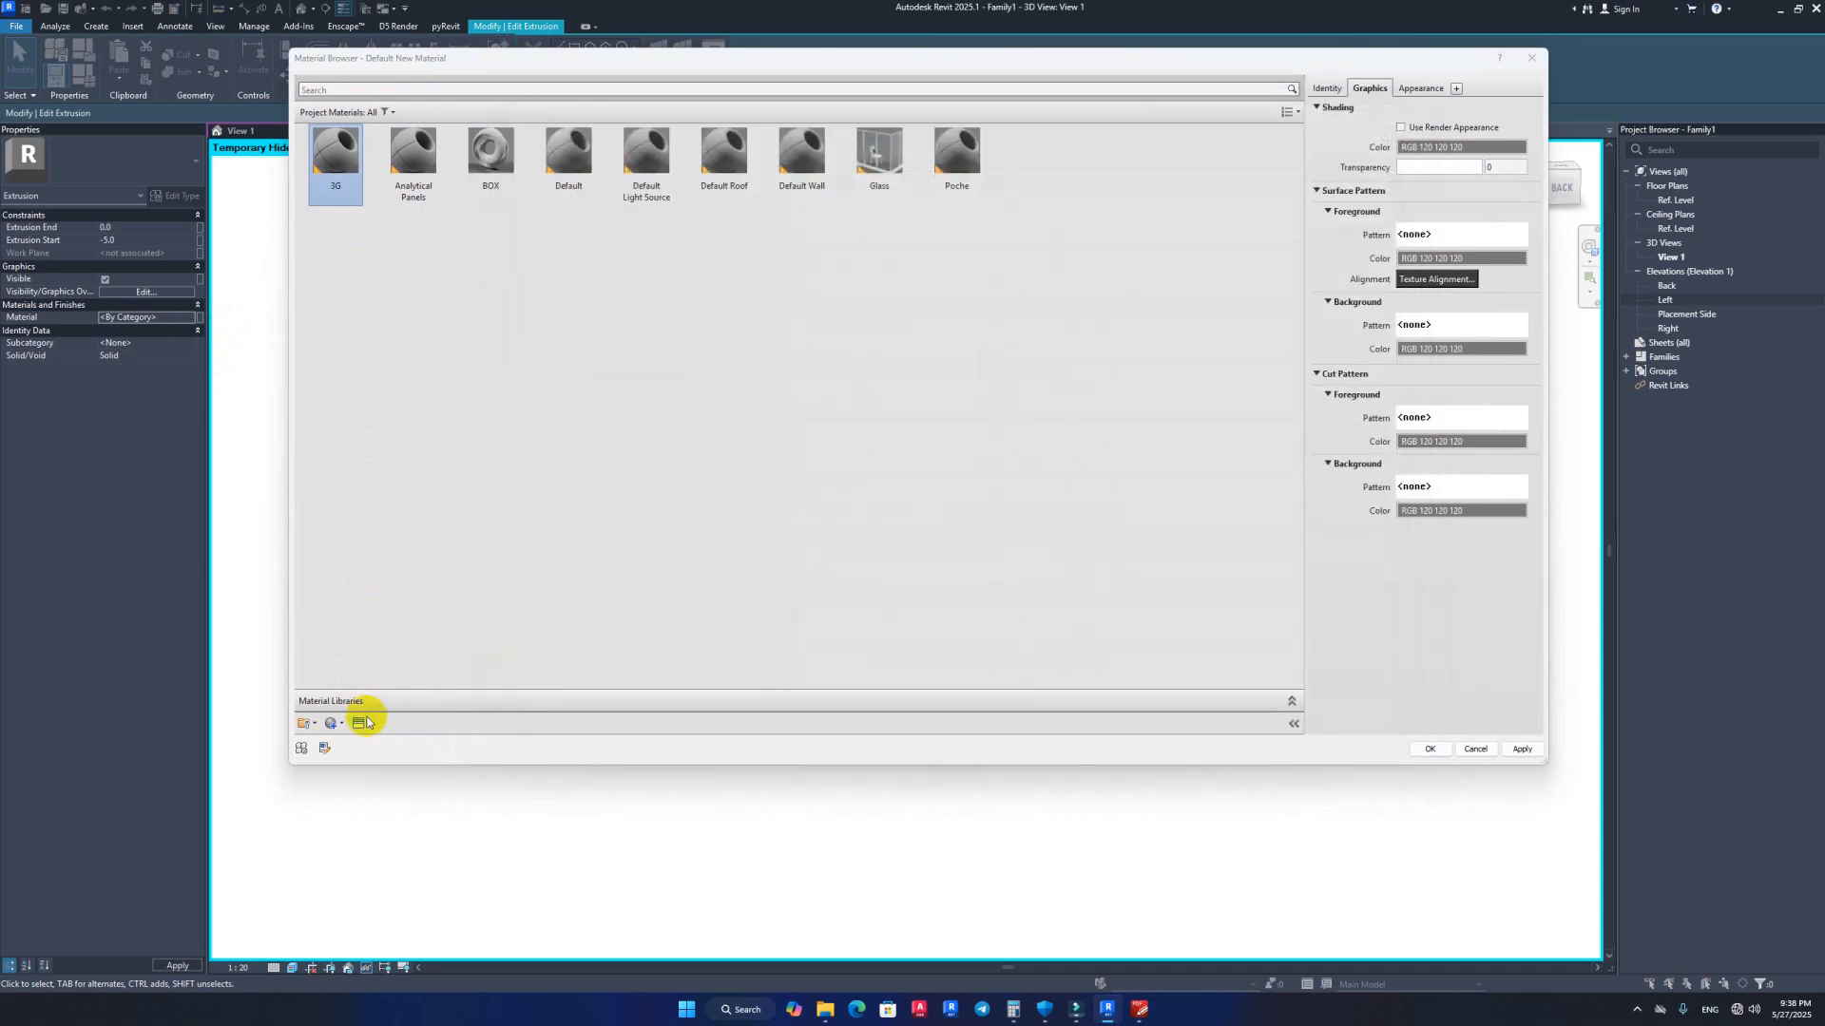
left_click(364, 724)
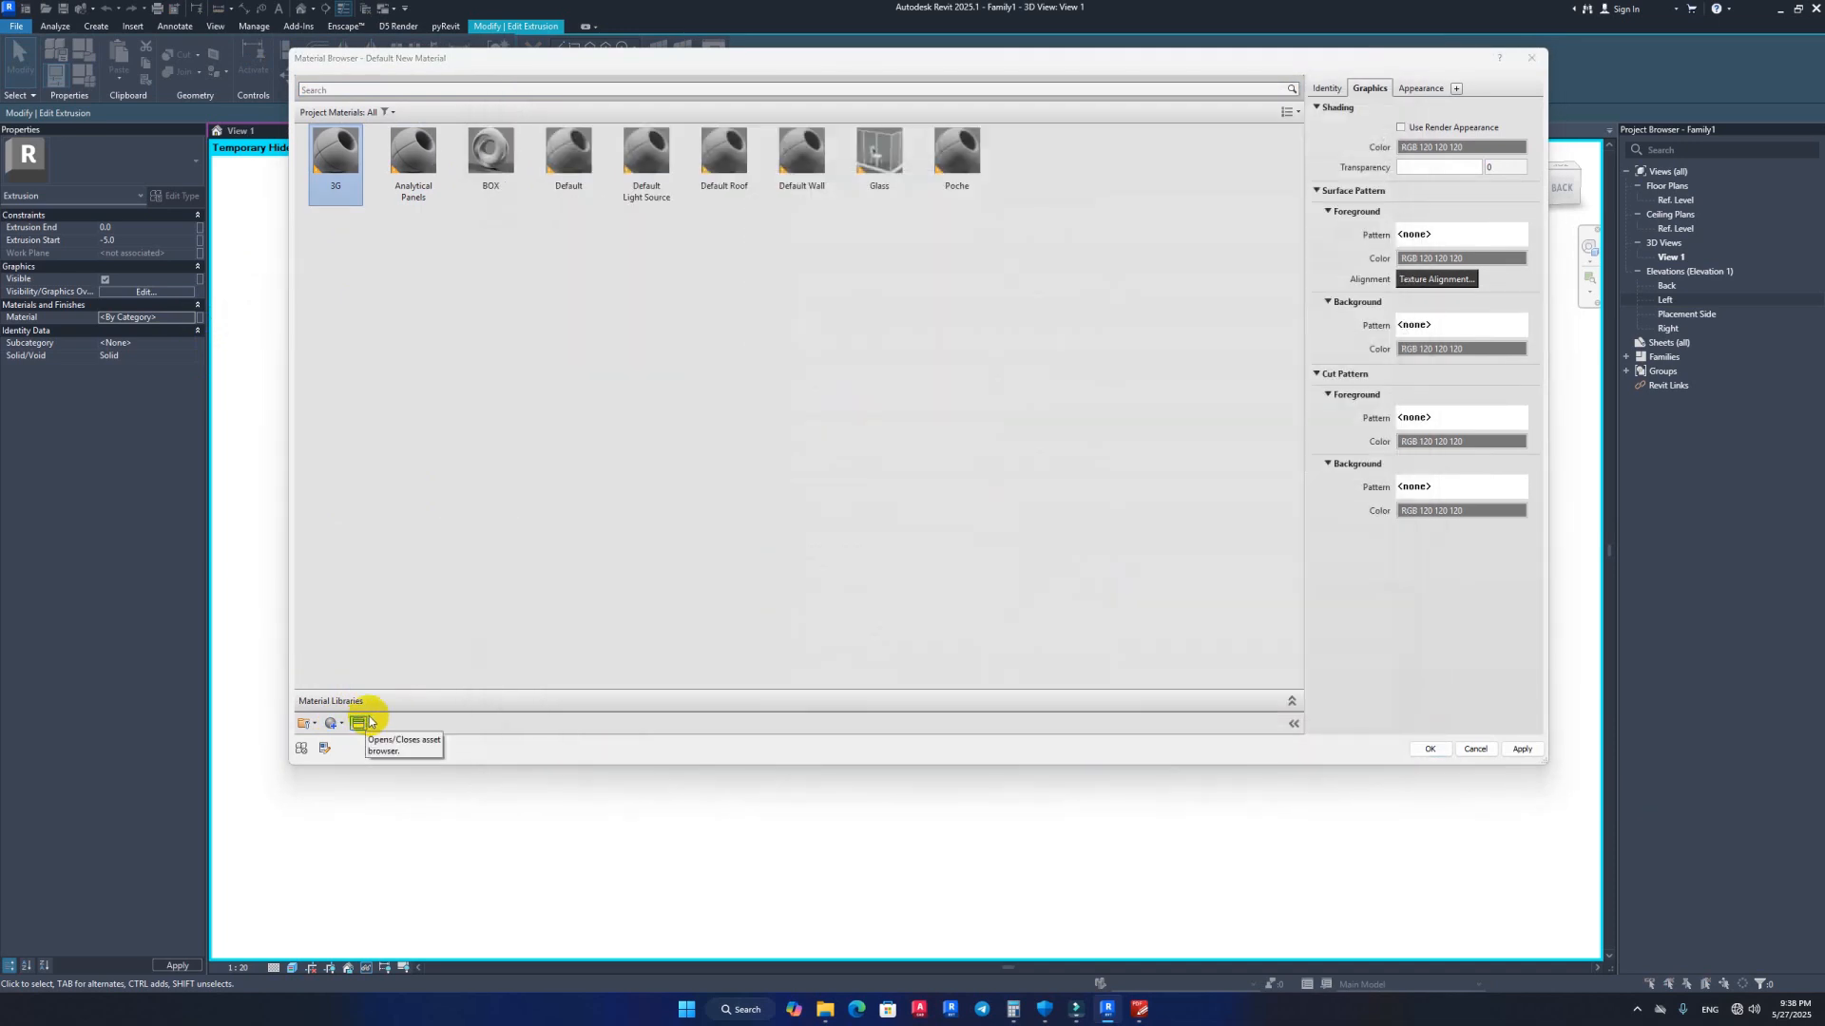
left_click(359, 729)
left_click(359, 728)
left_click(359, 729)
left_click(360, 729)
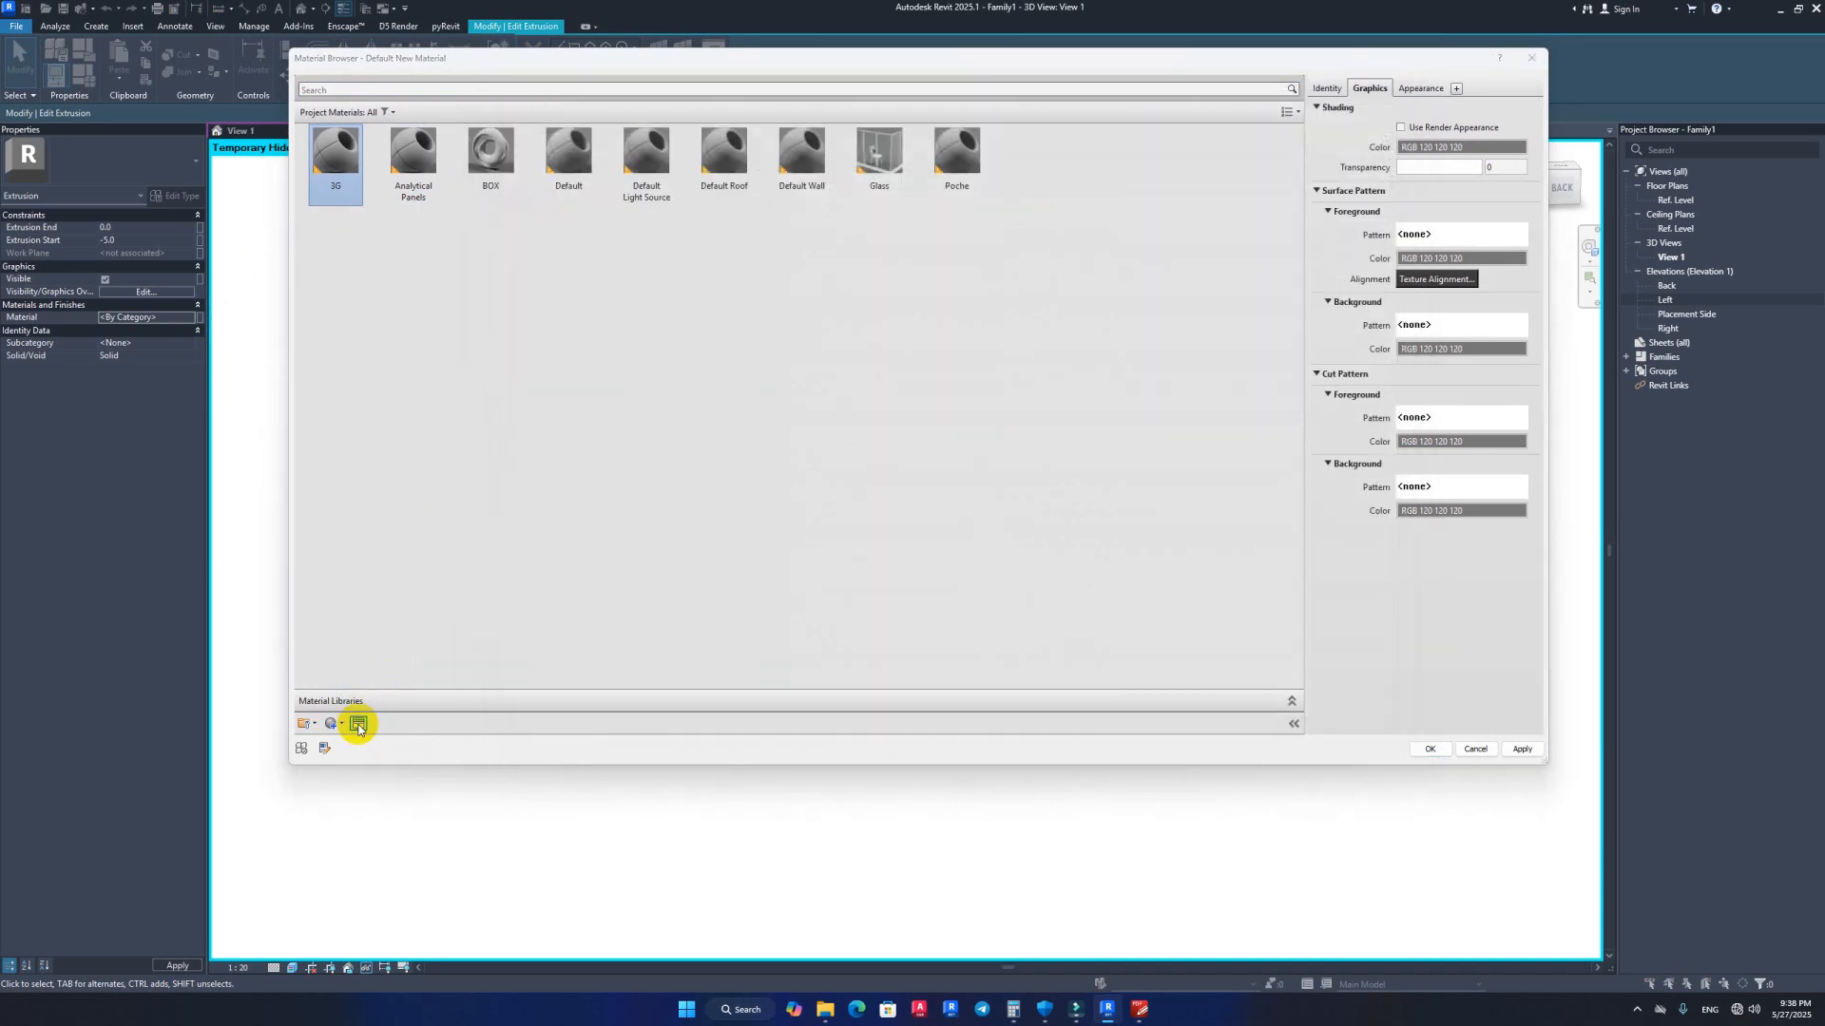
left_click(359, 729)
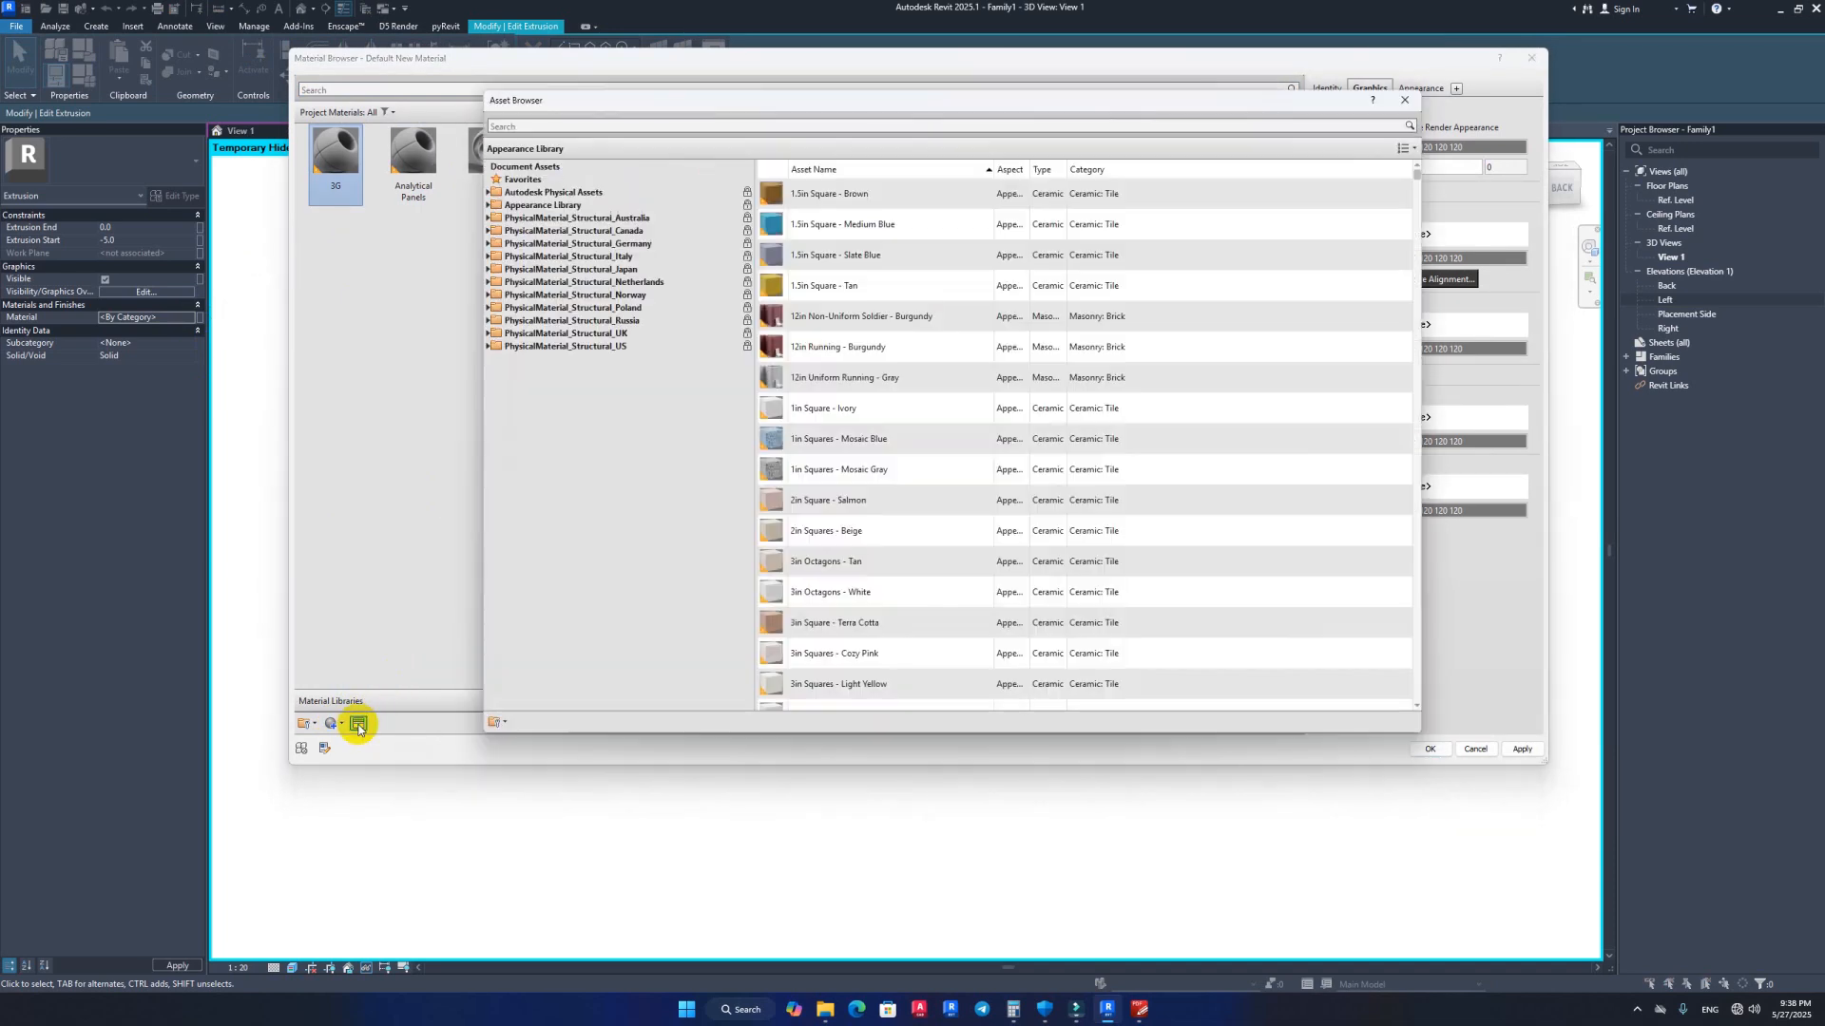
Step: Replace the 3G material's appearance with the FR4 asset from the Plastic category of Autodesk Physical Assets
left_click(488, 192)
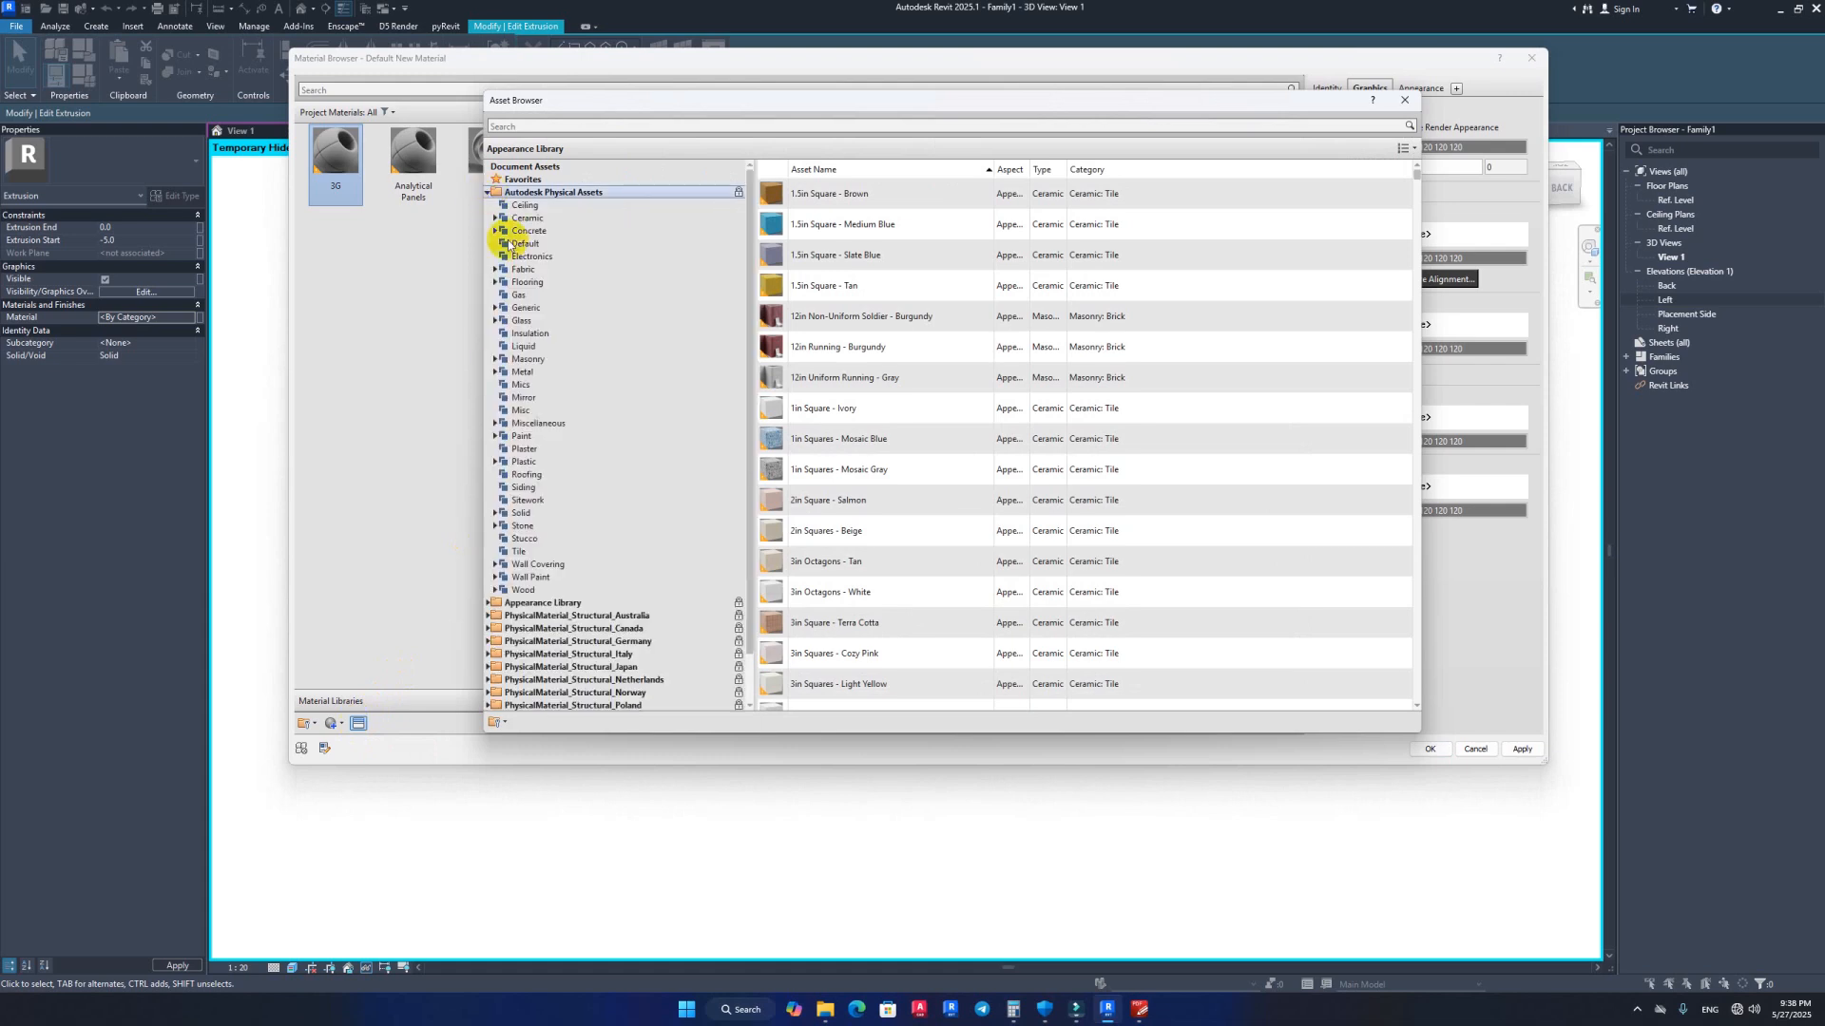
left_click(528, 450)
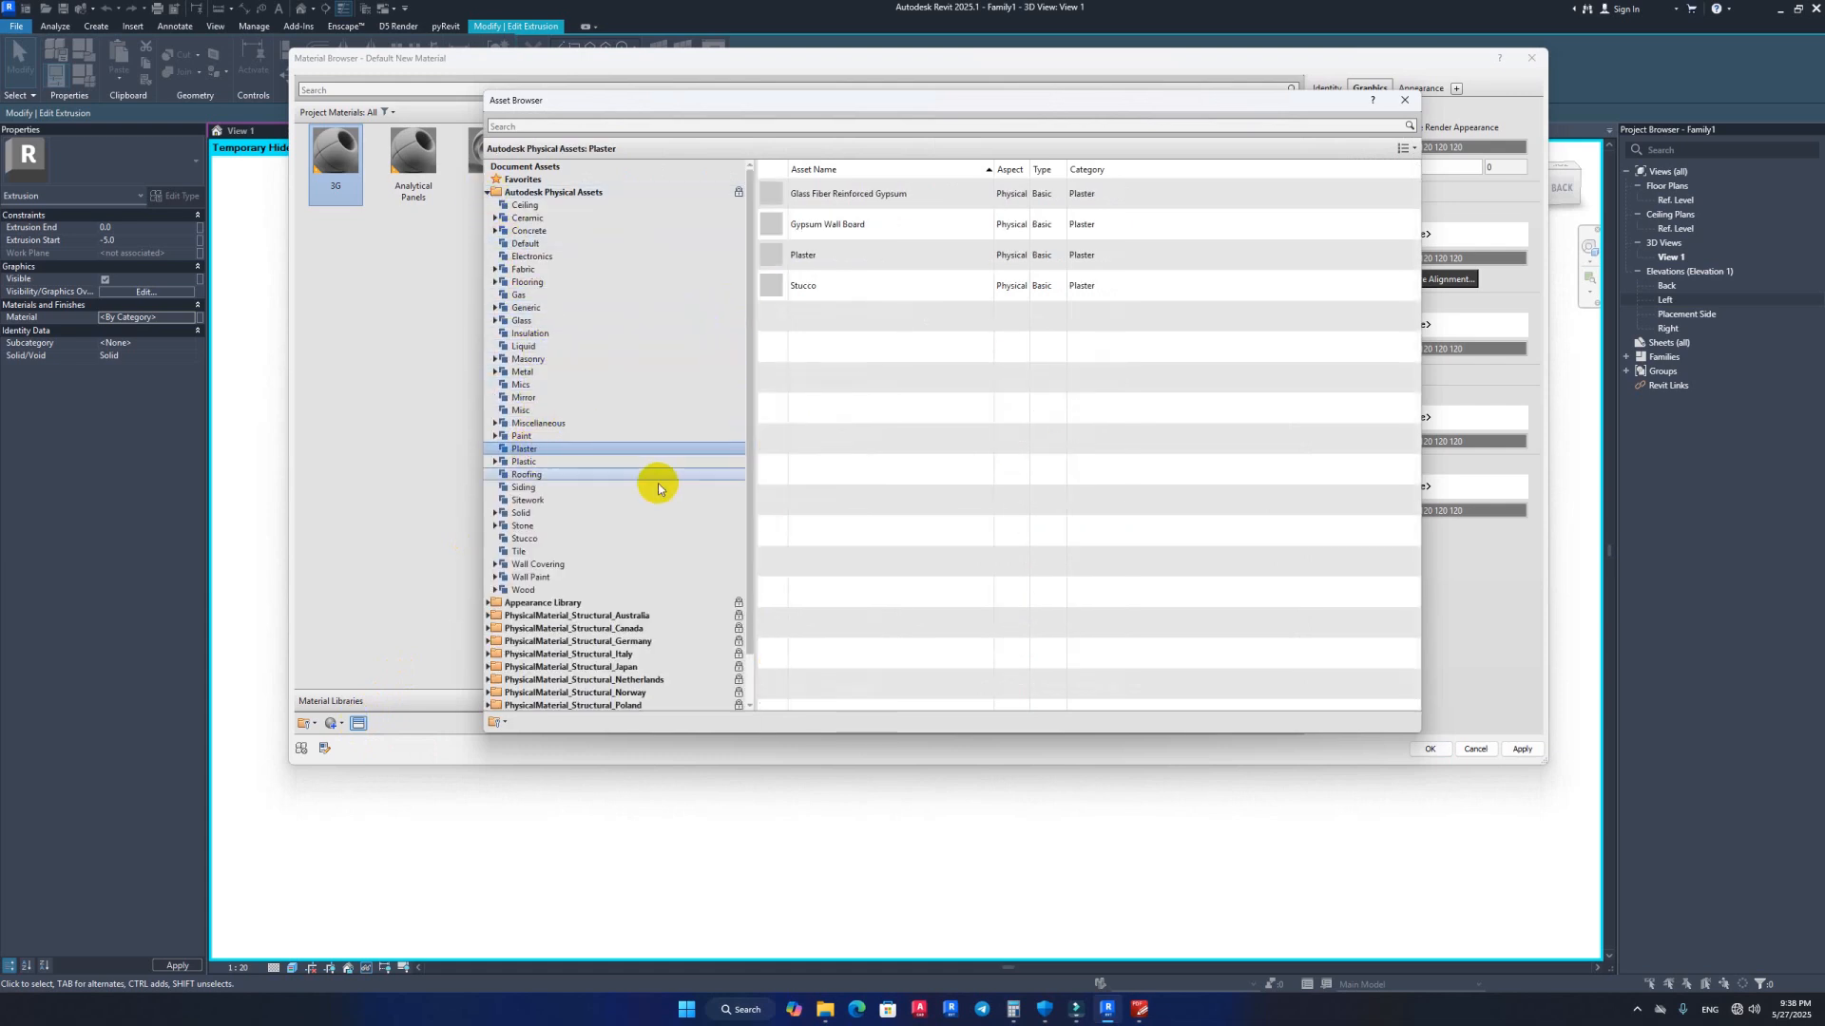
left_click(486, 602)
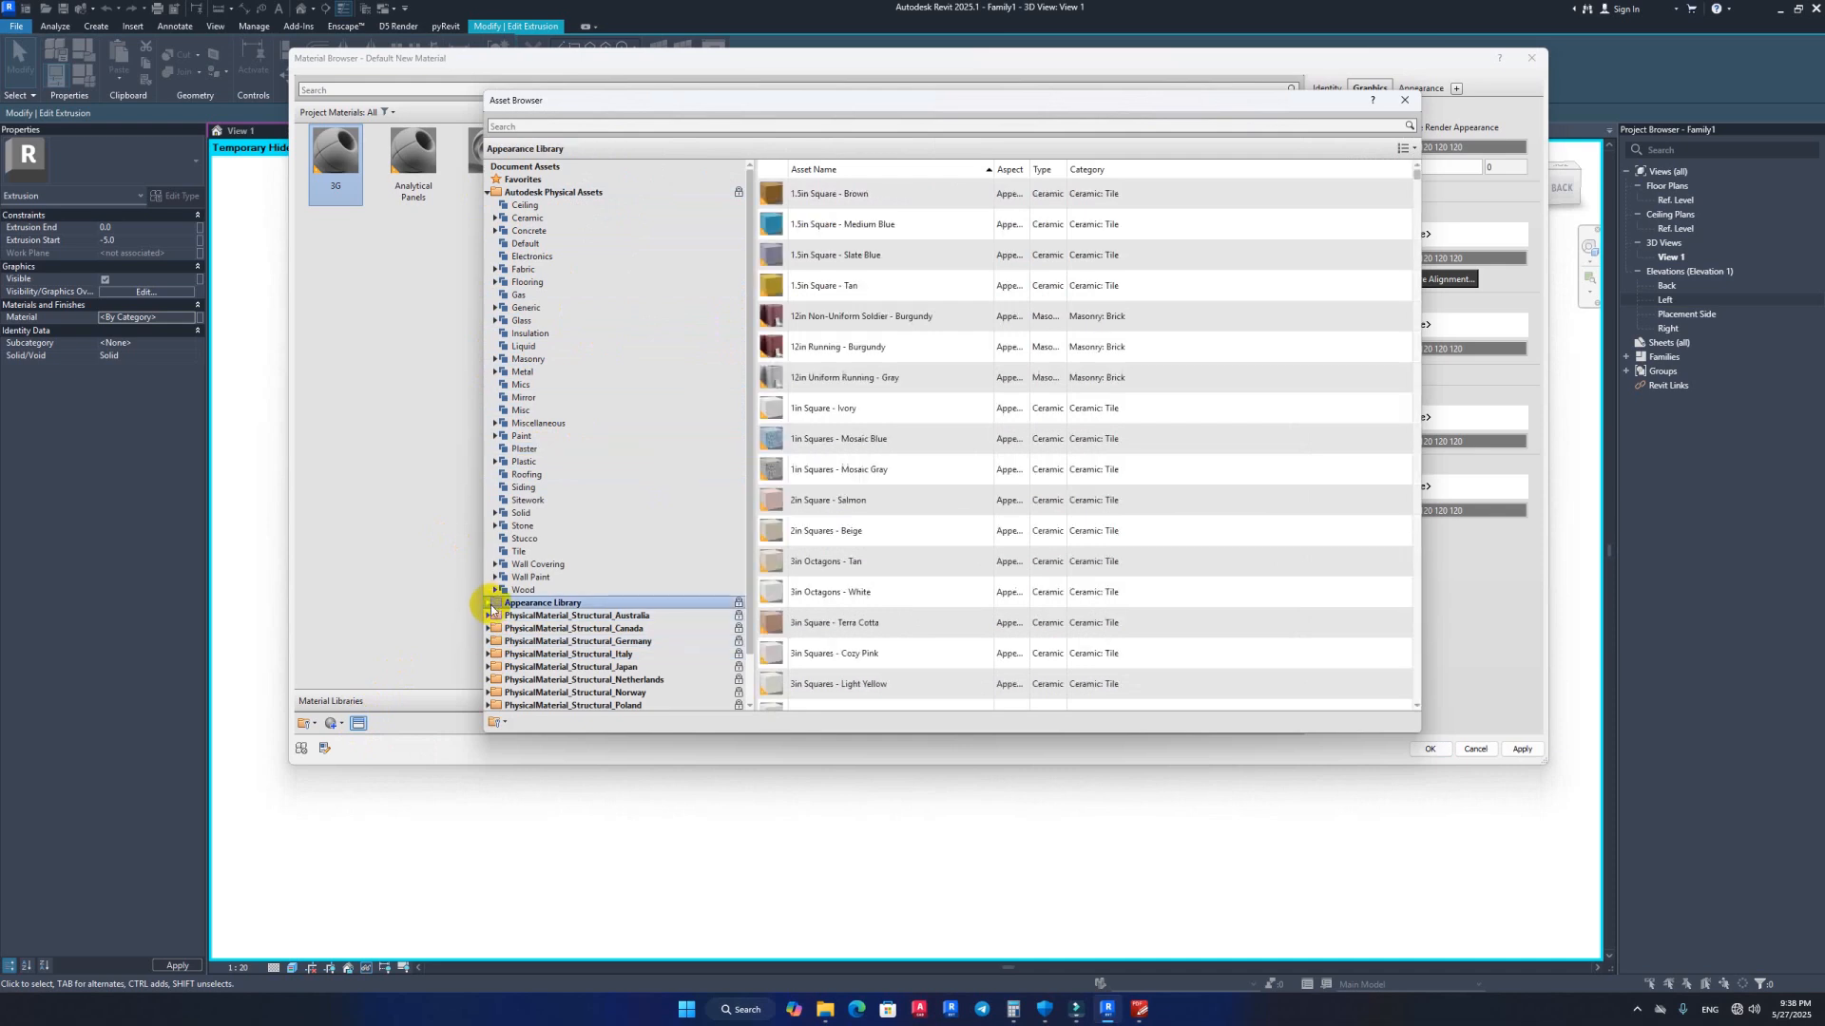
scroll(518, 243, "down", 2)
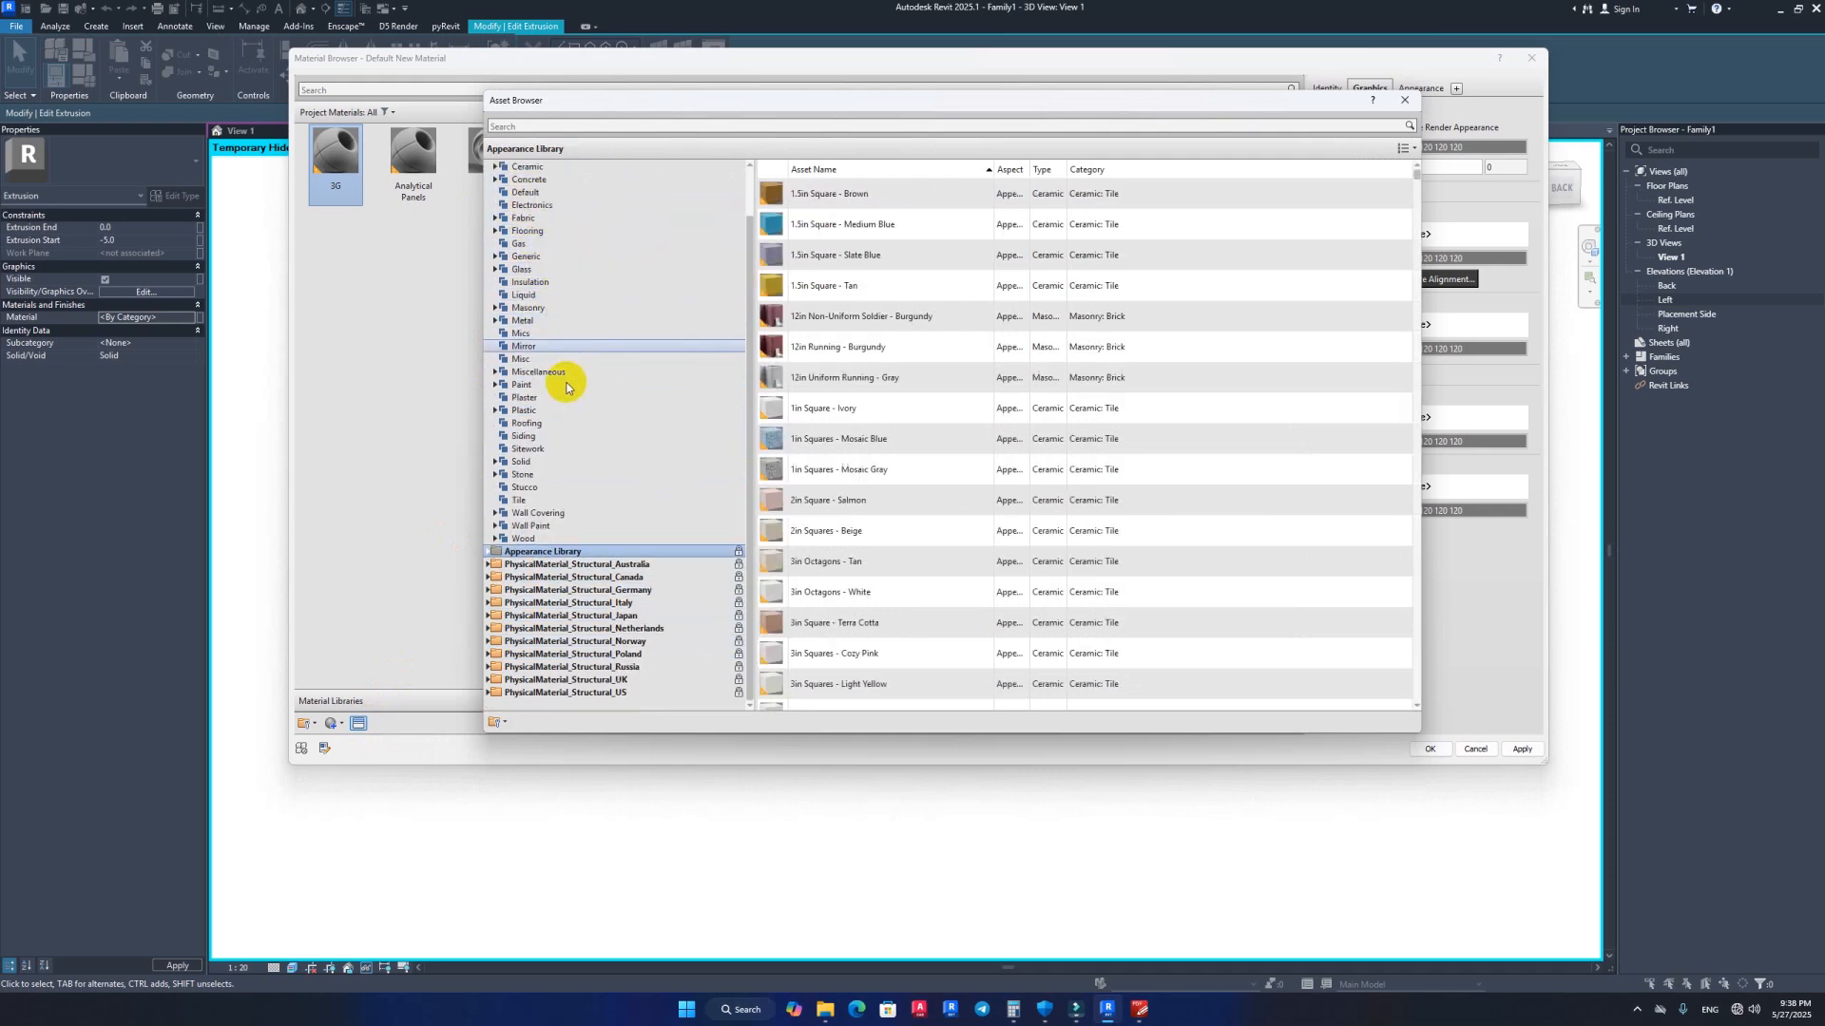
left_click(527, 397)
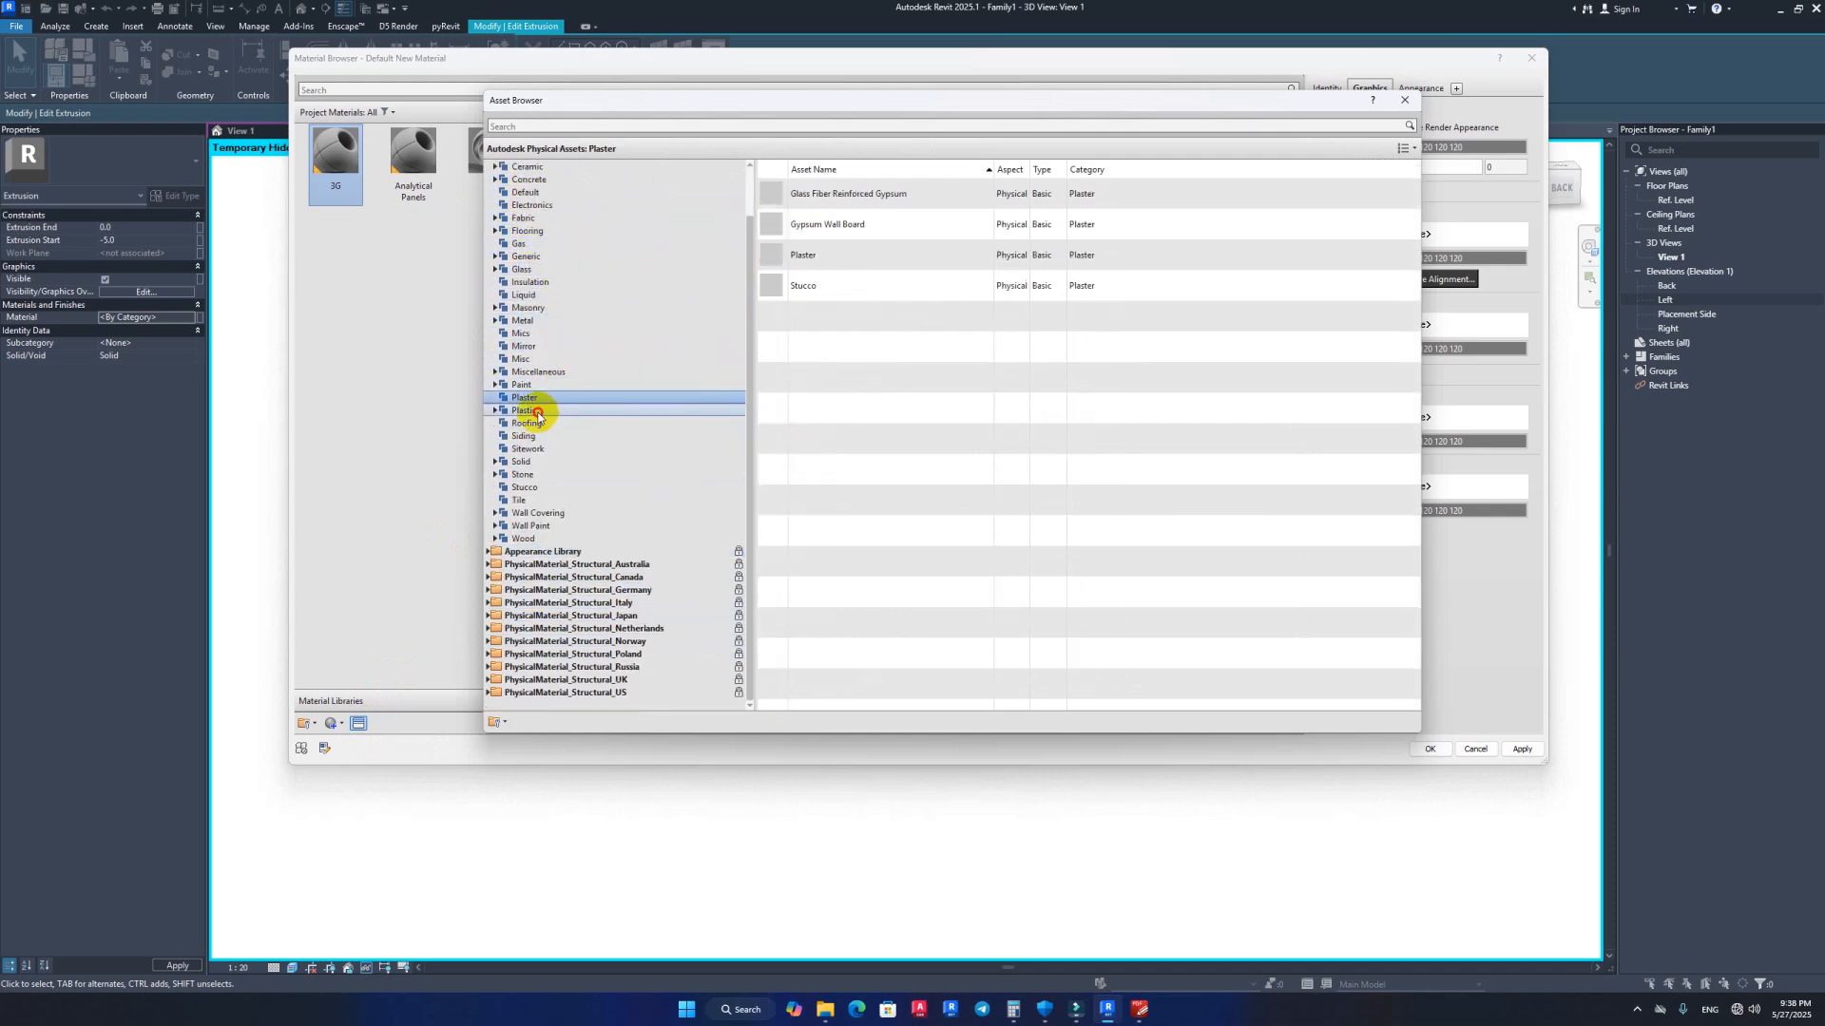
double_click(525, 411)
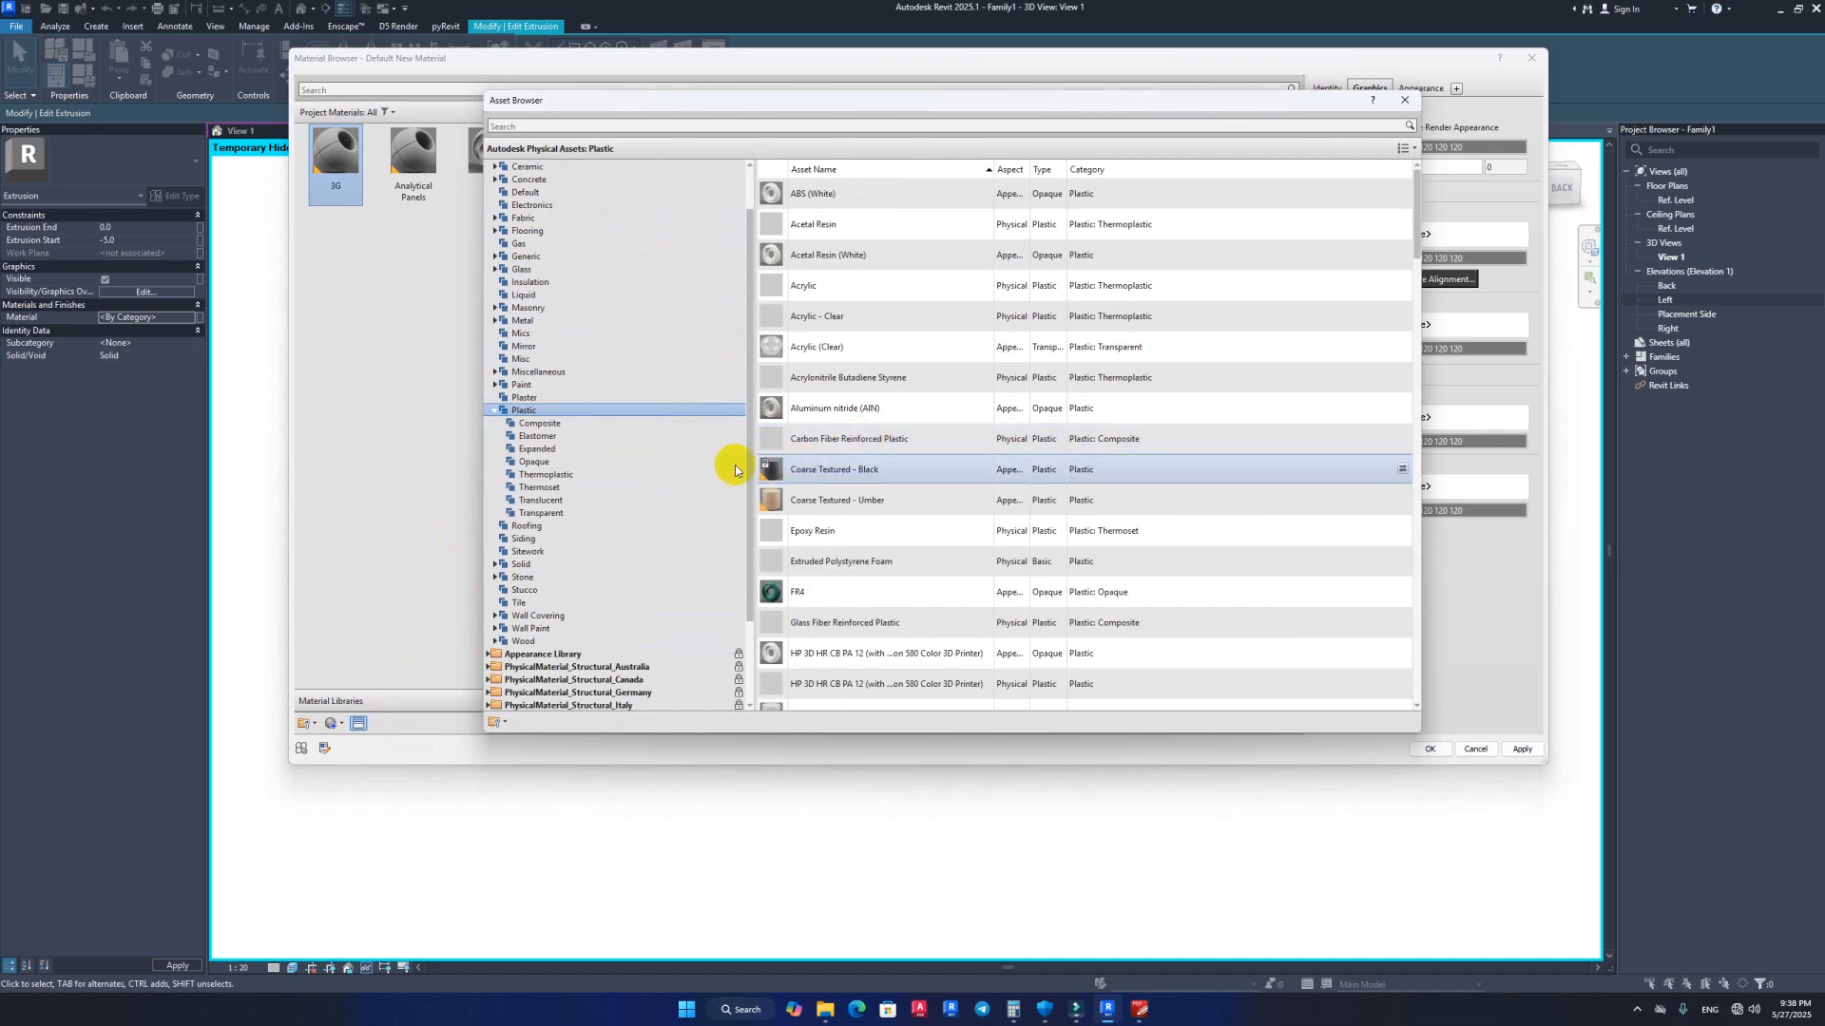
scroll(836, 556, "down", 1)
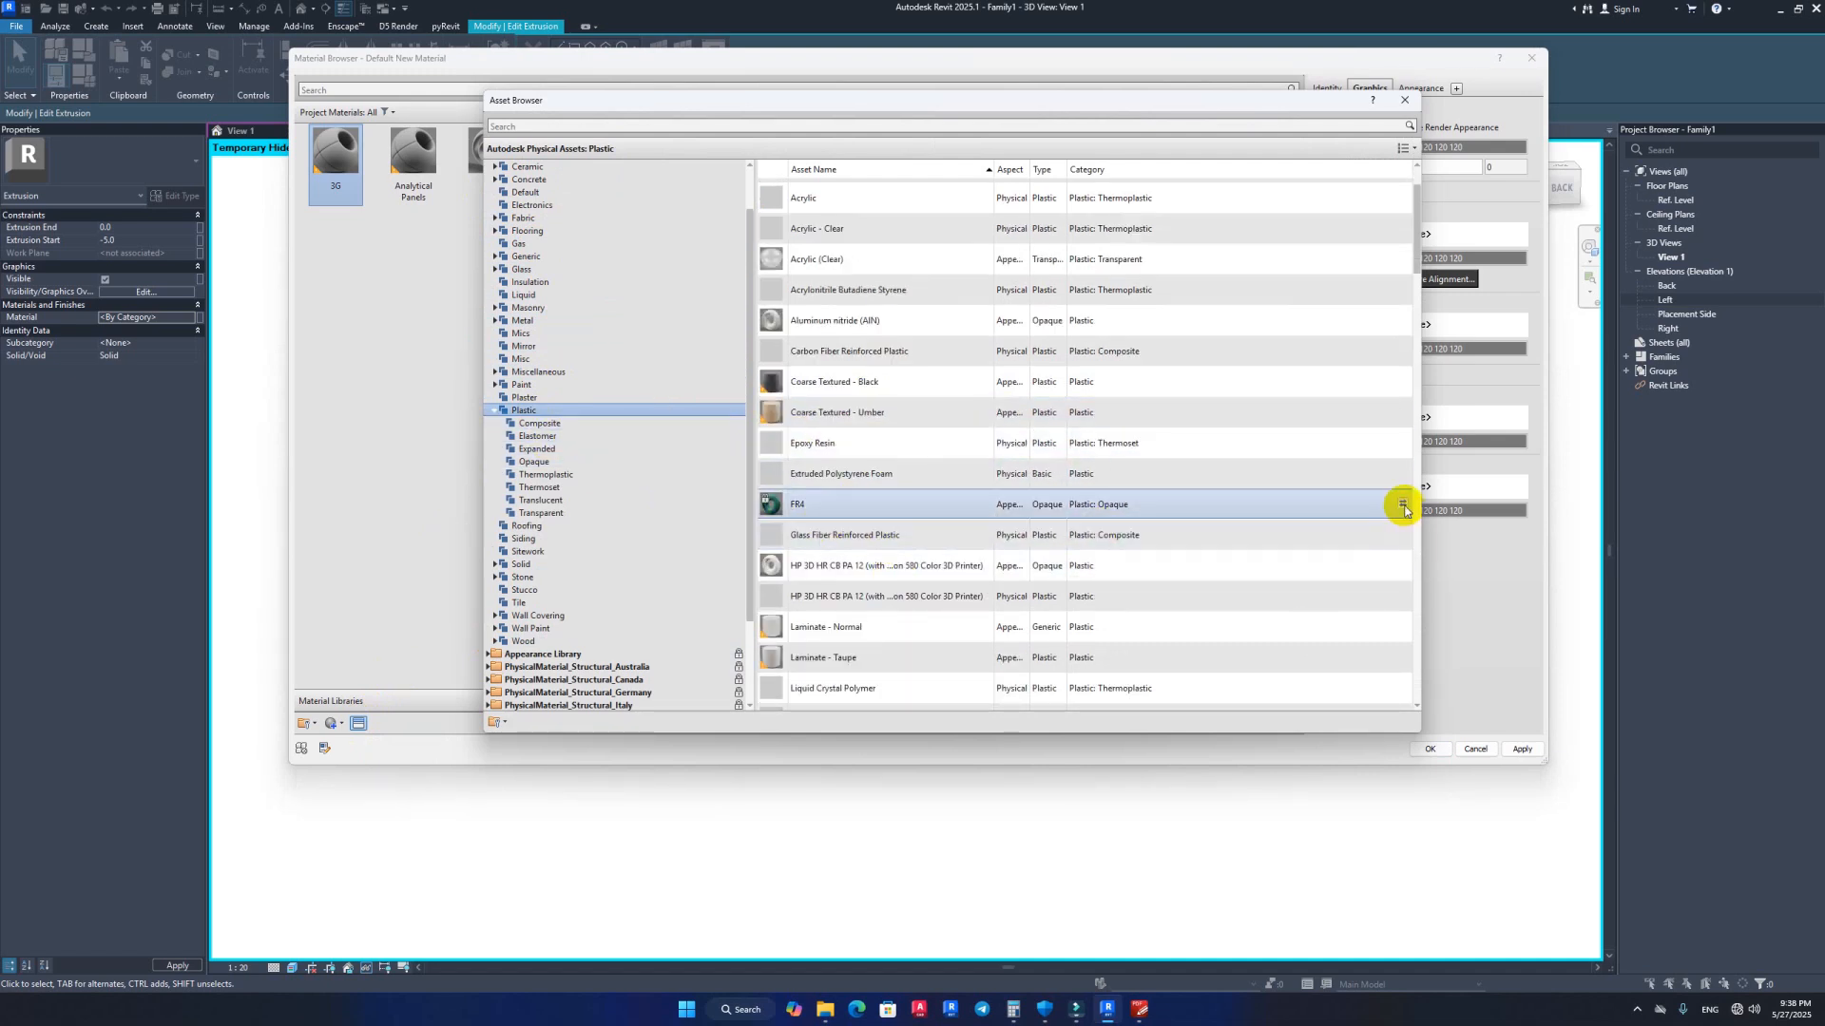
left_click(1404, 505)
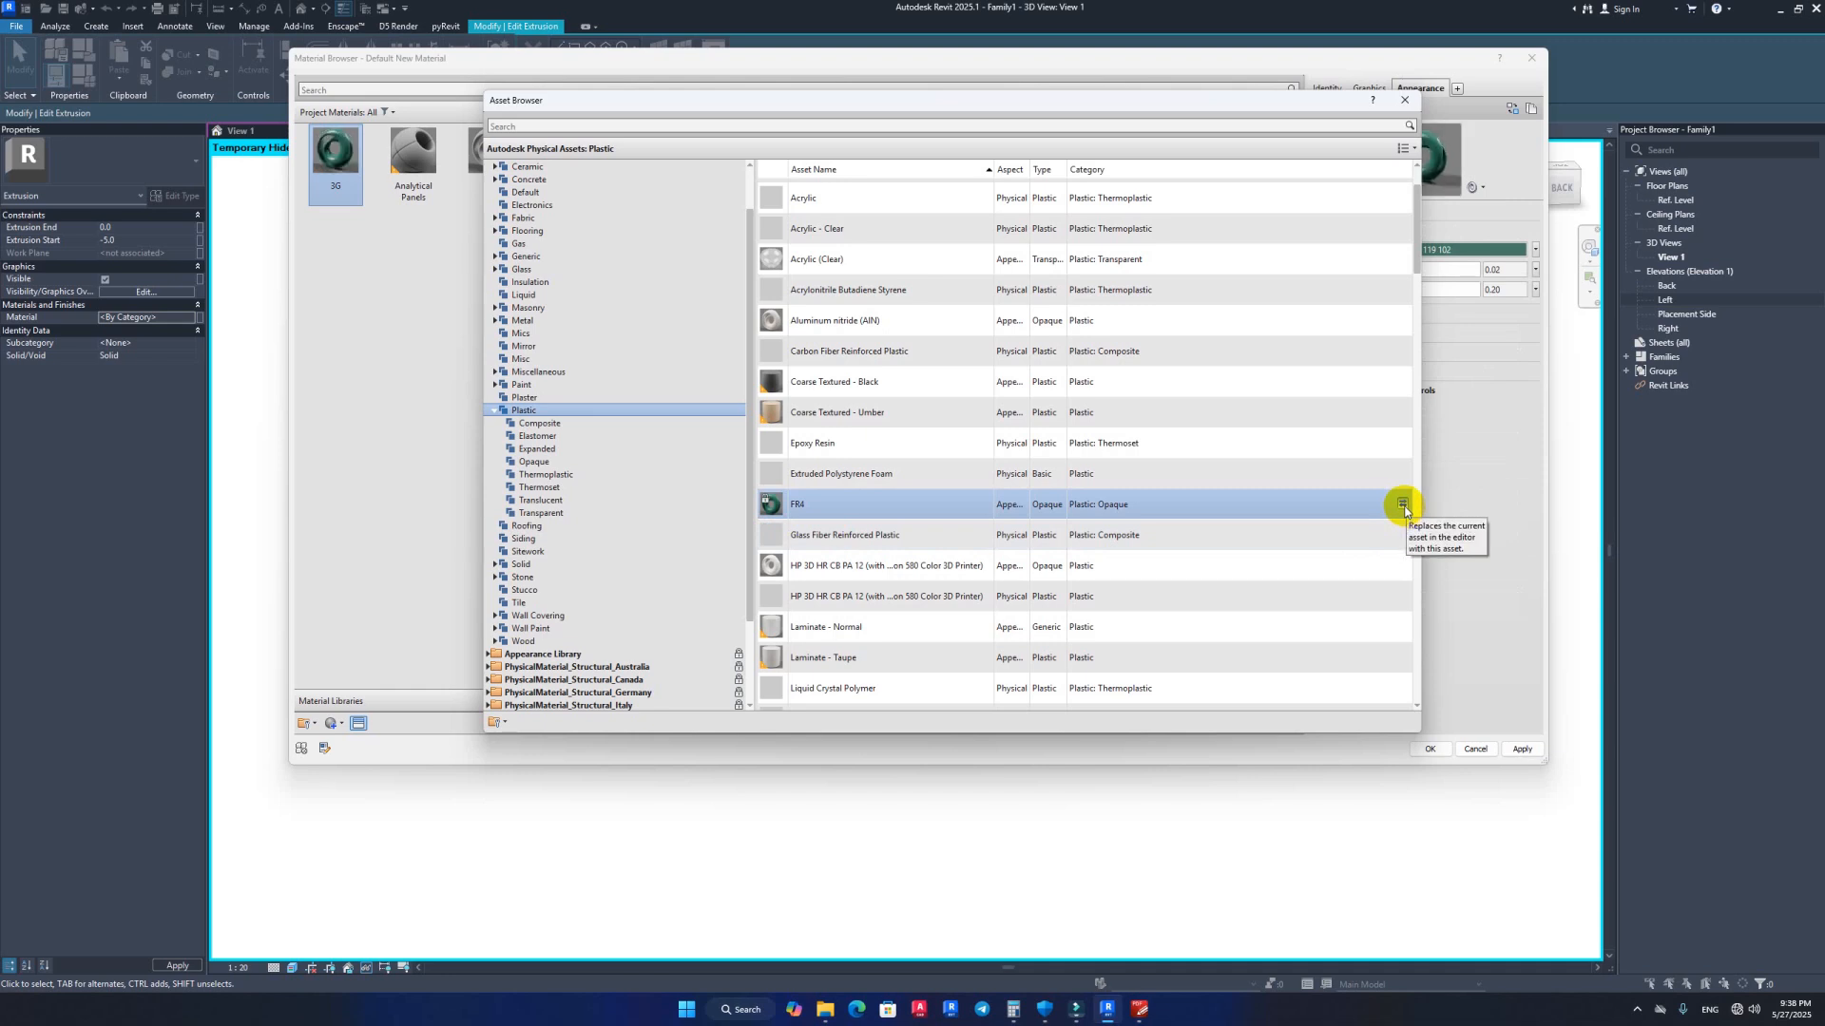
left_click(1405, 100)
Step: Assign the 3G material to the gang plate extrusion and finish the sketch edit
left_click(1521, 750)
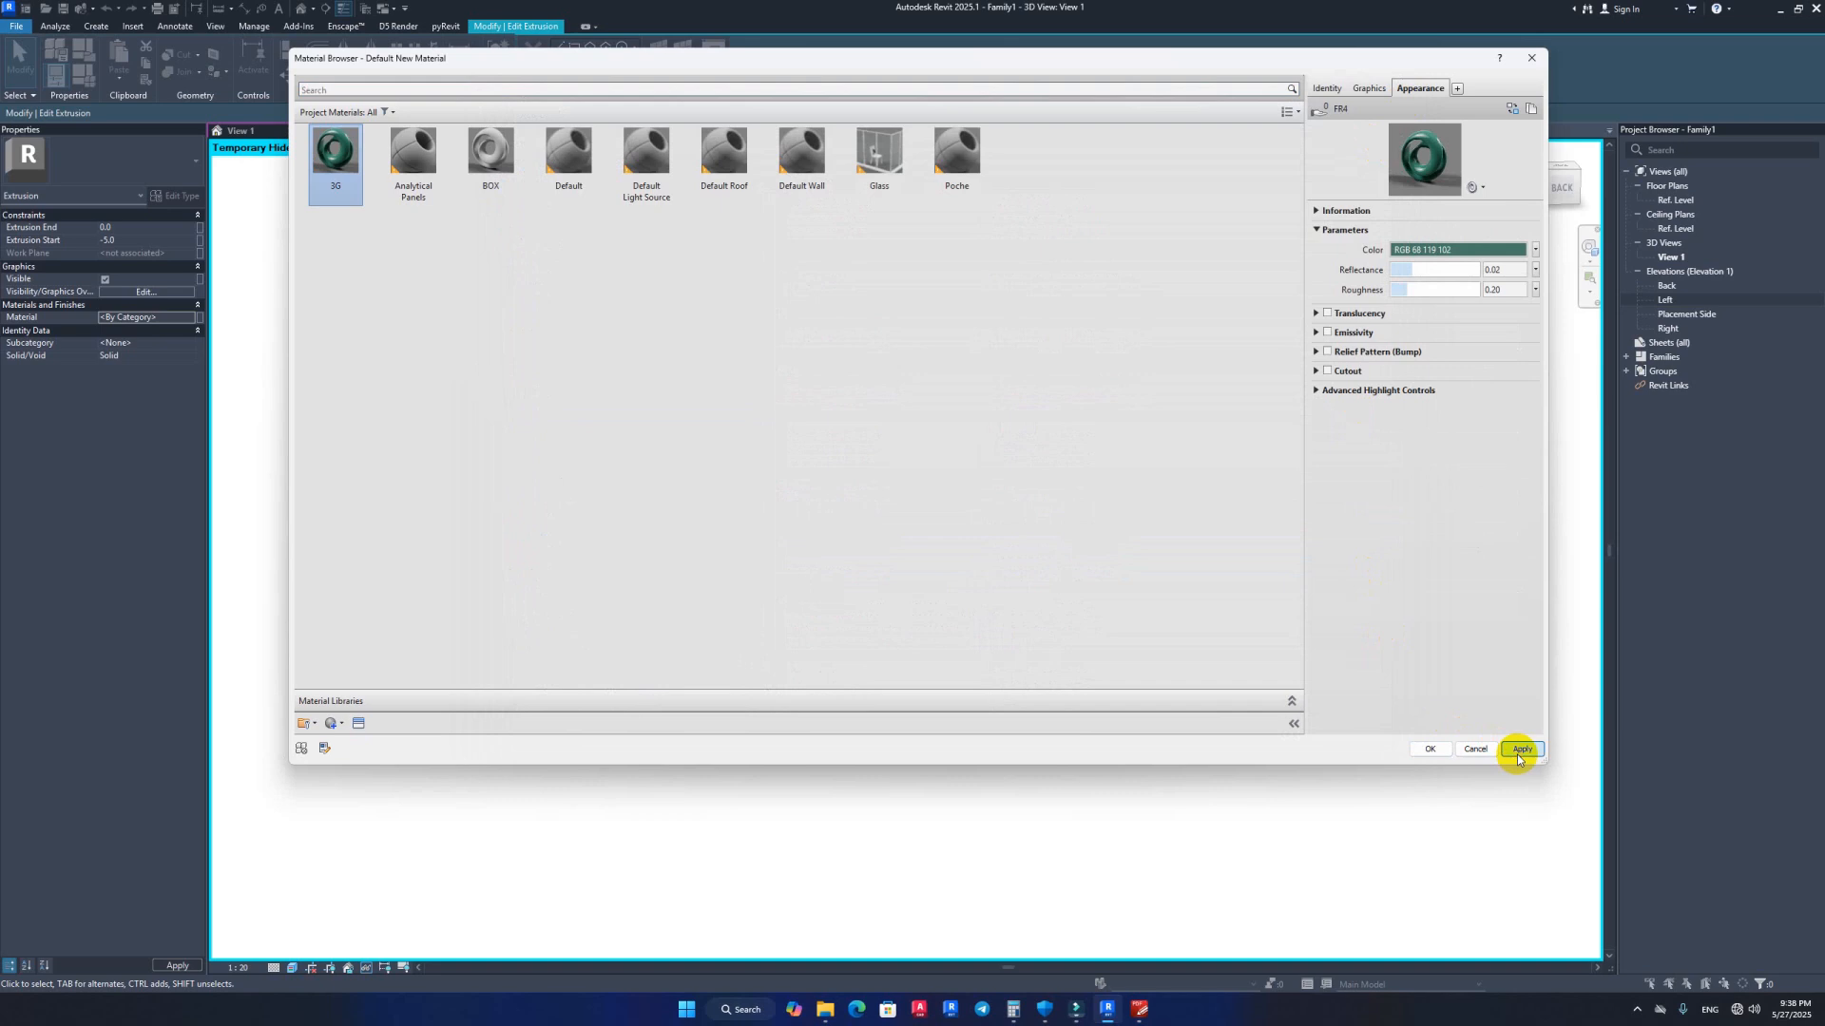
left_click(1429, 750)
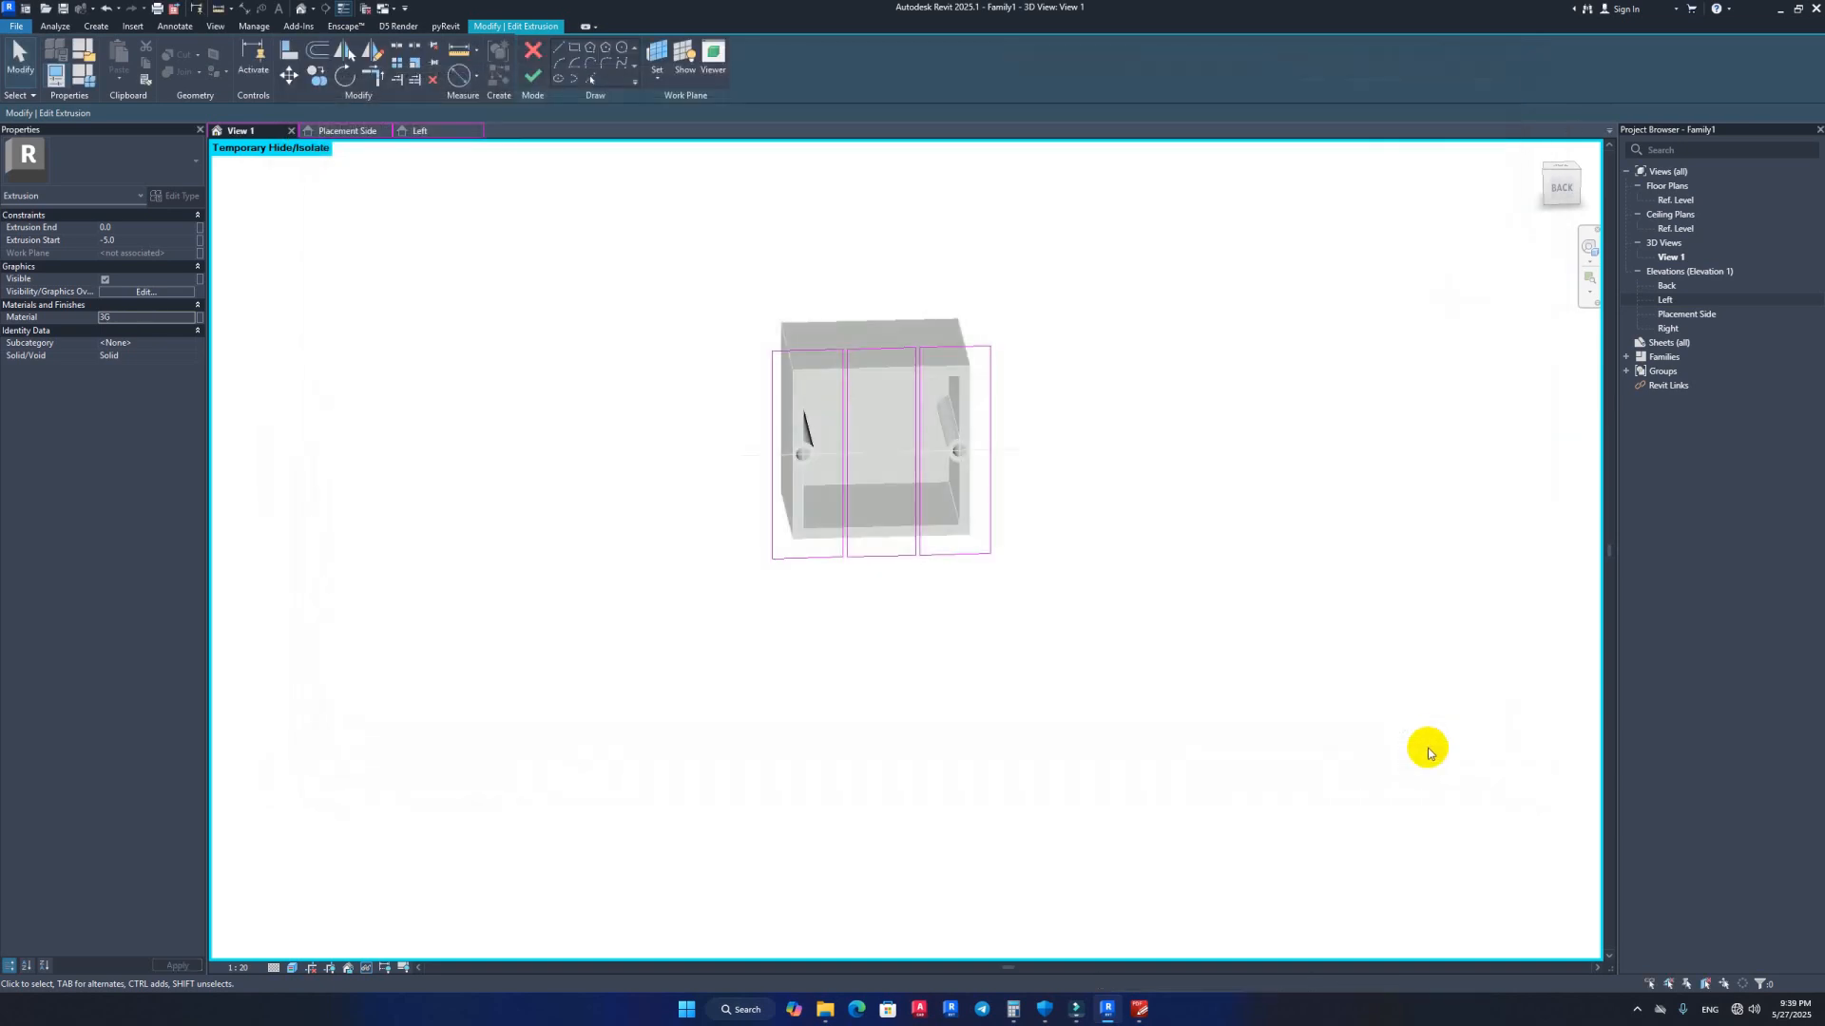
left_click(538, 80)
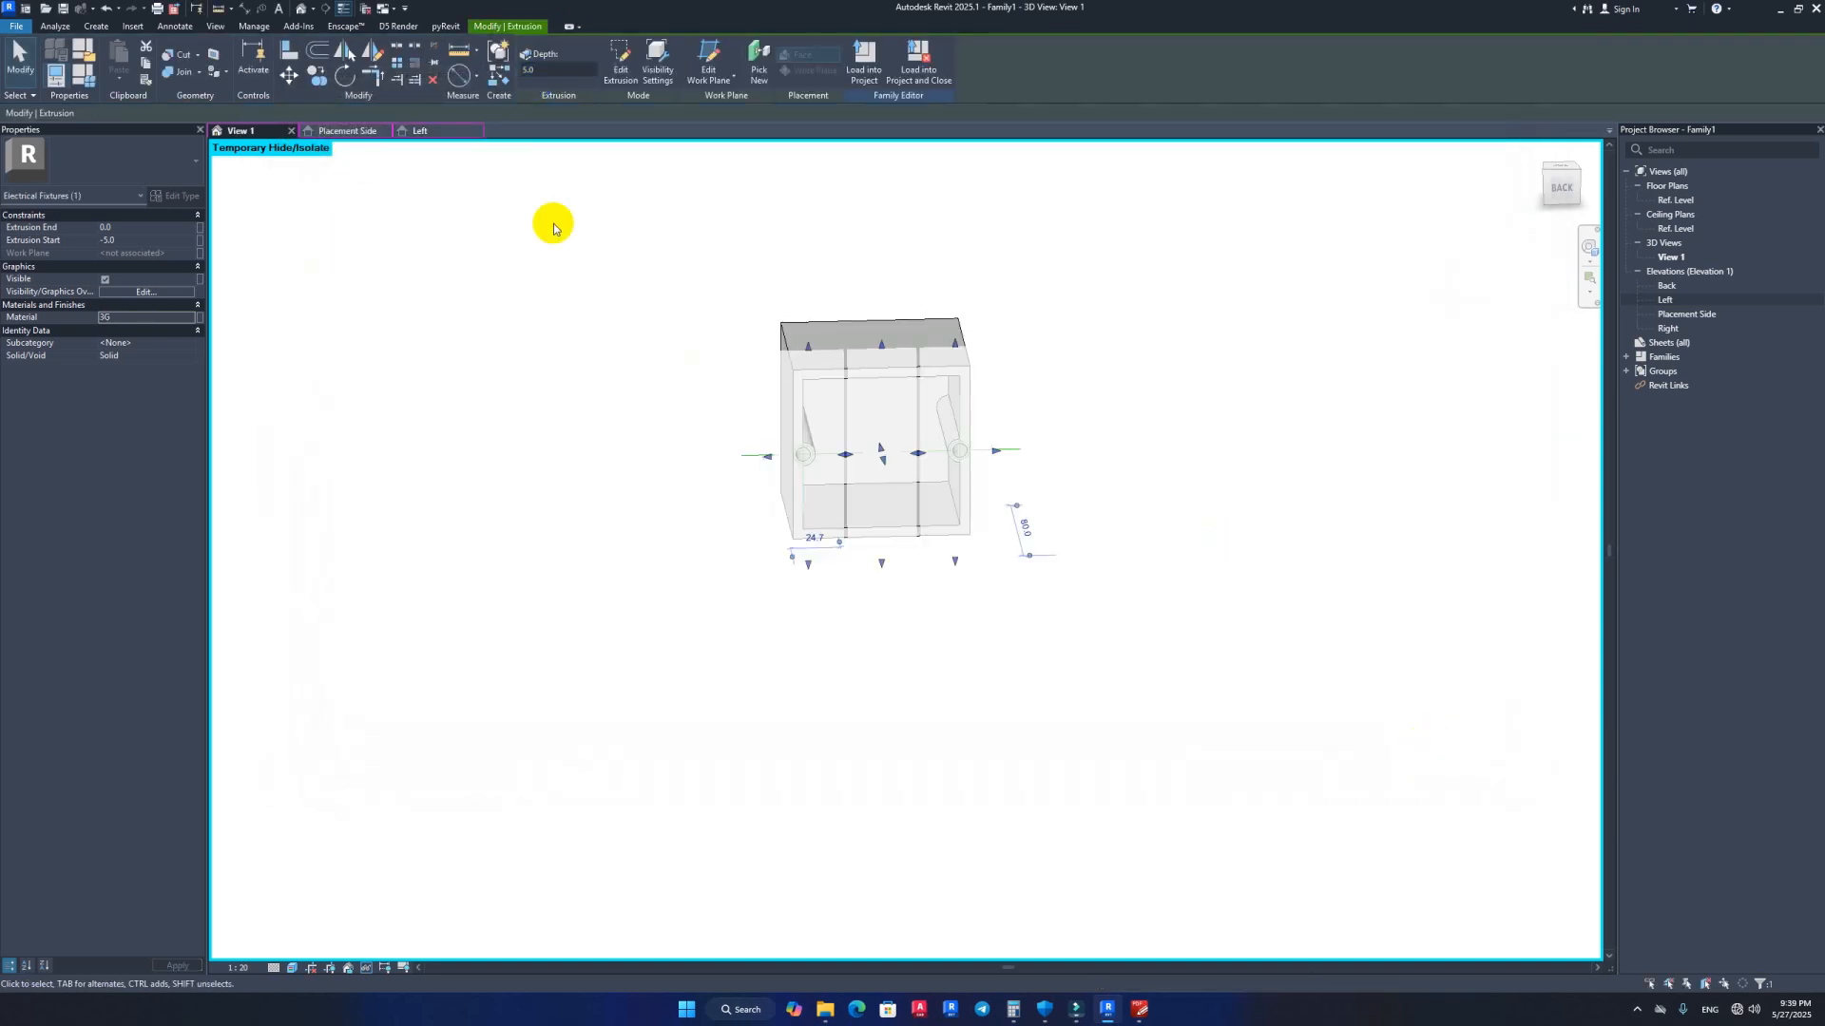
Step: Open the PG_KhopNoiRen family from the 03. Conduit Fittings folder in Revit, using thumbnail previews to find it
middle_click_drag(599, 313, 754, 627, "shift")
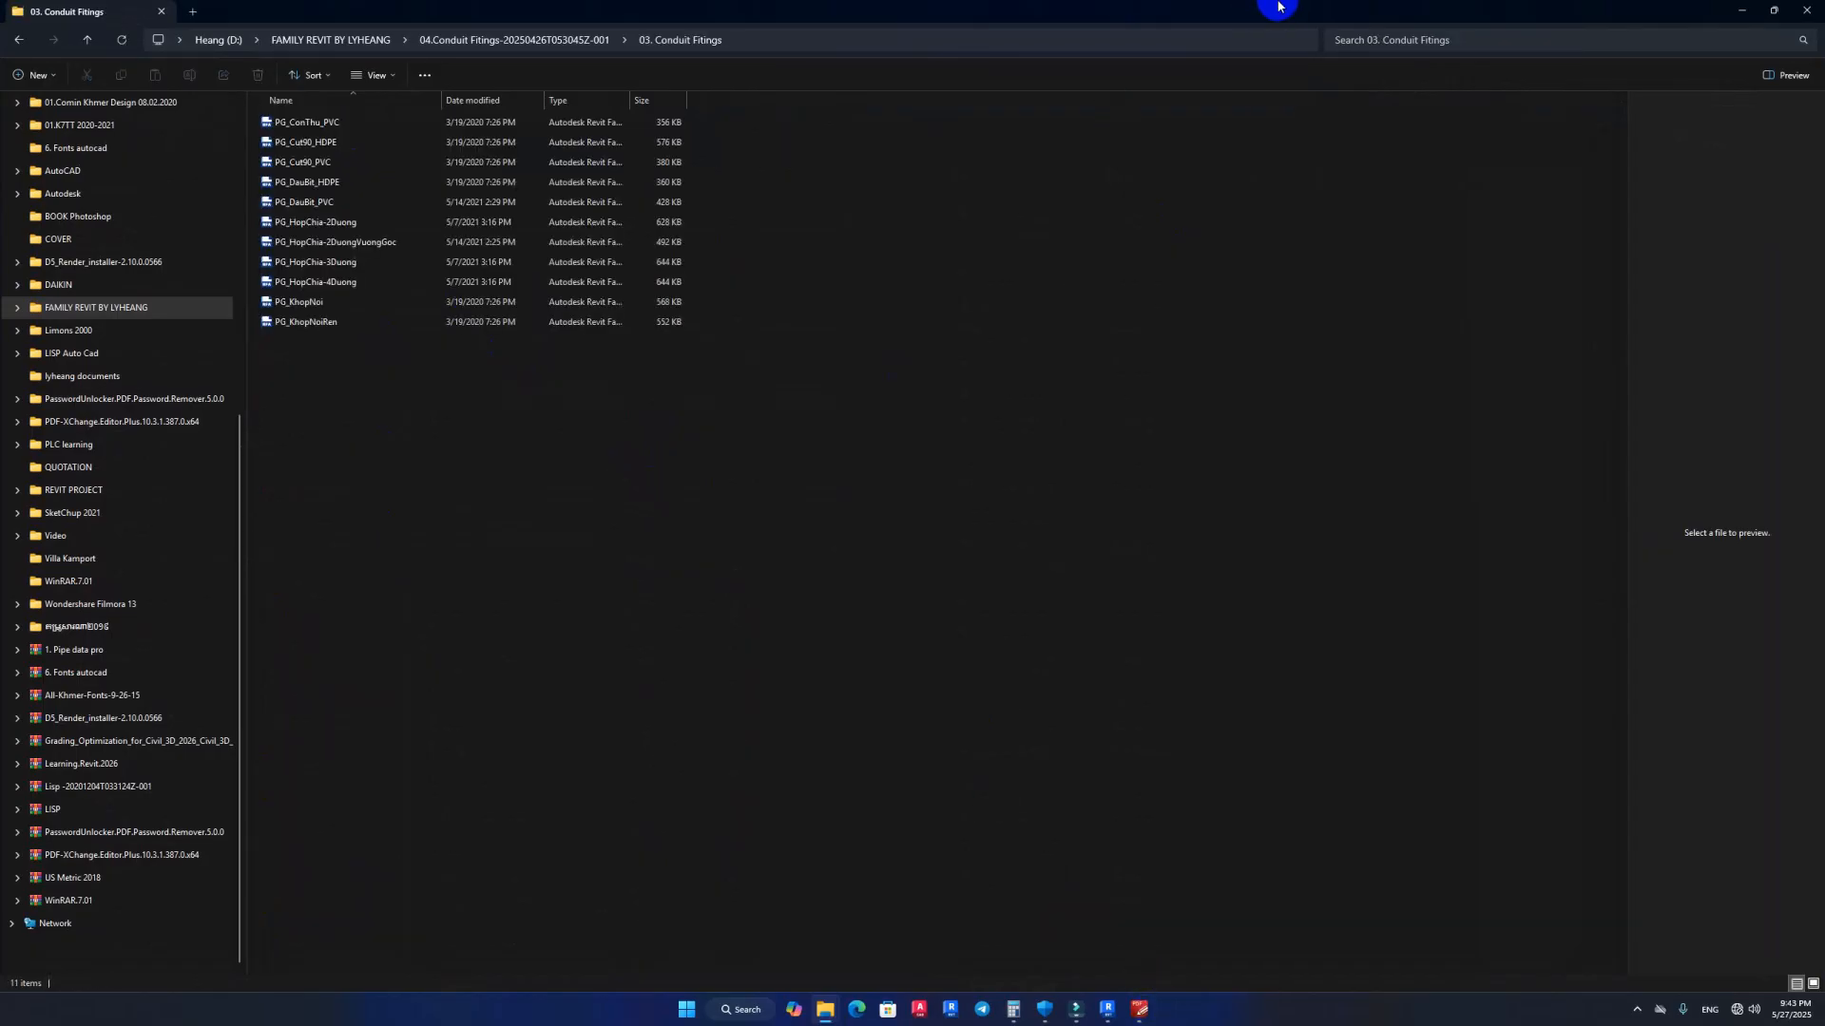
left_click_drag(1277, 12, 761, 140)
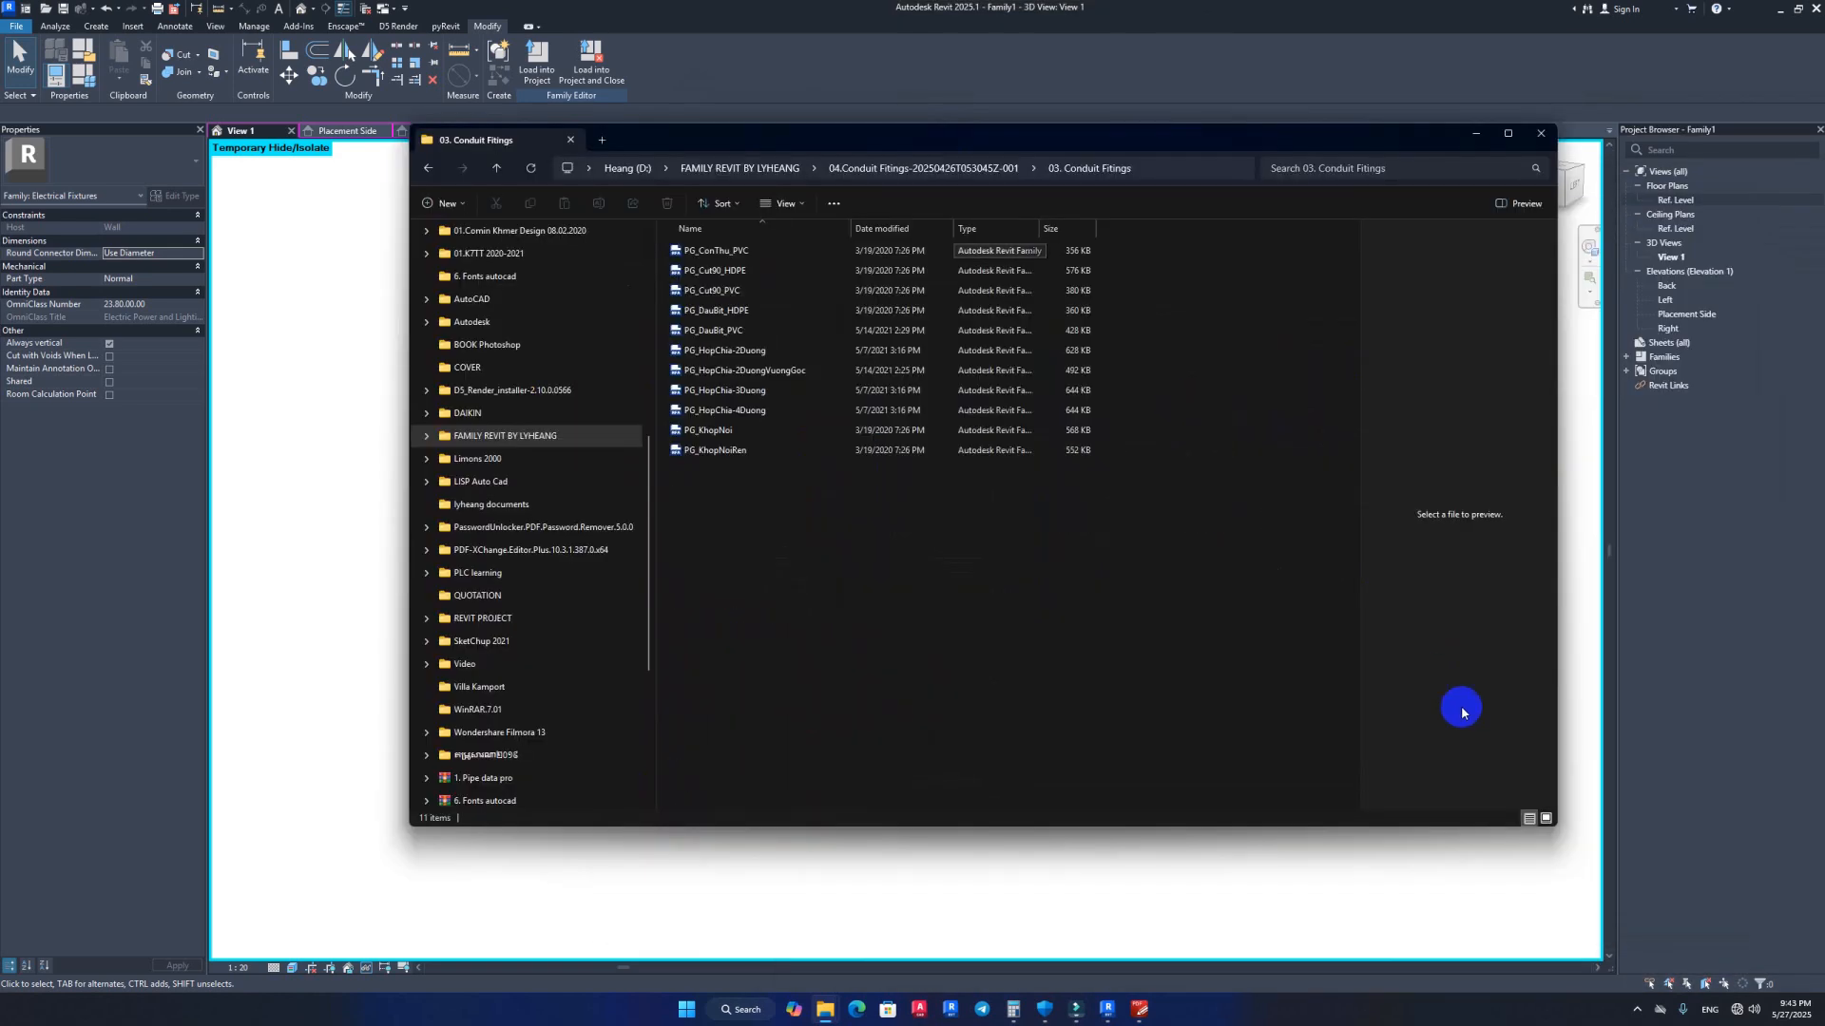
left_click(1545, 821)
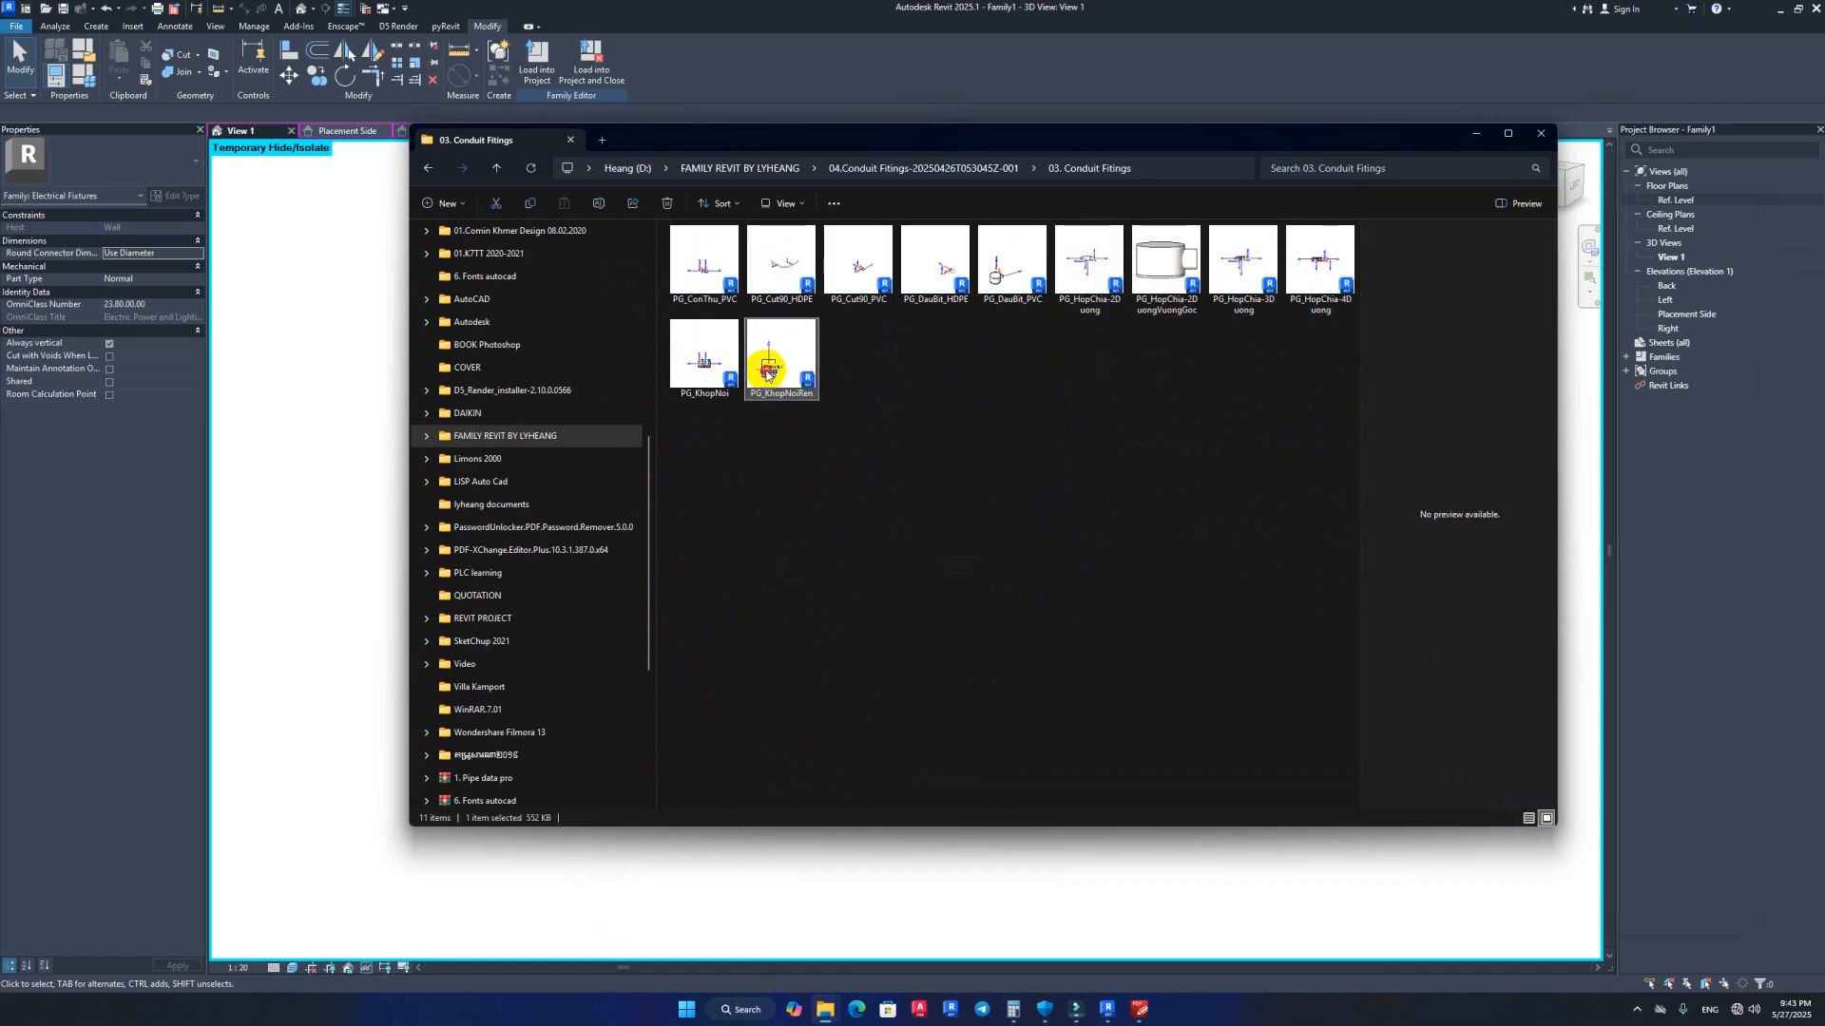
left_click_drag(767, 372, 317, 384)
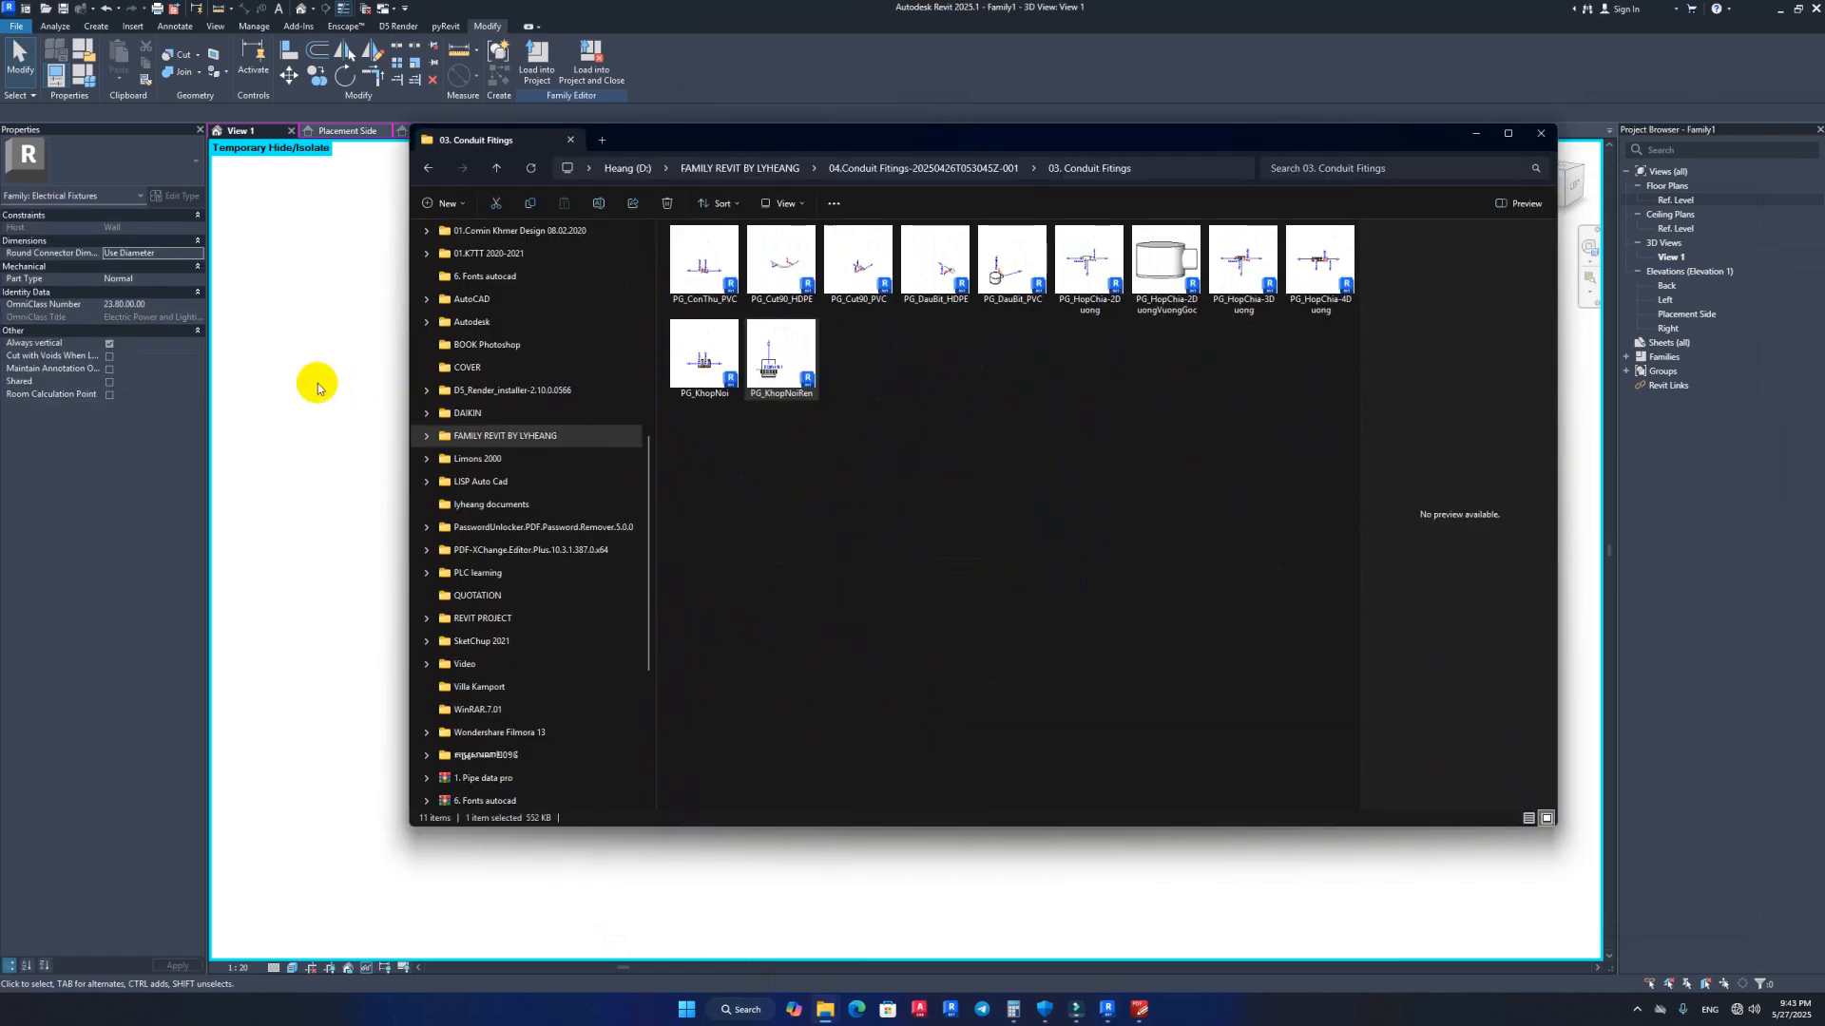
left_click_drag(317, 382, 318, 382)
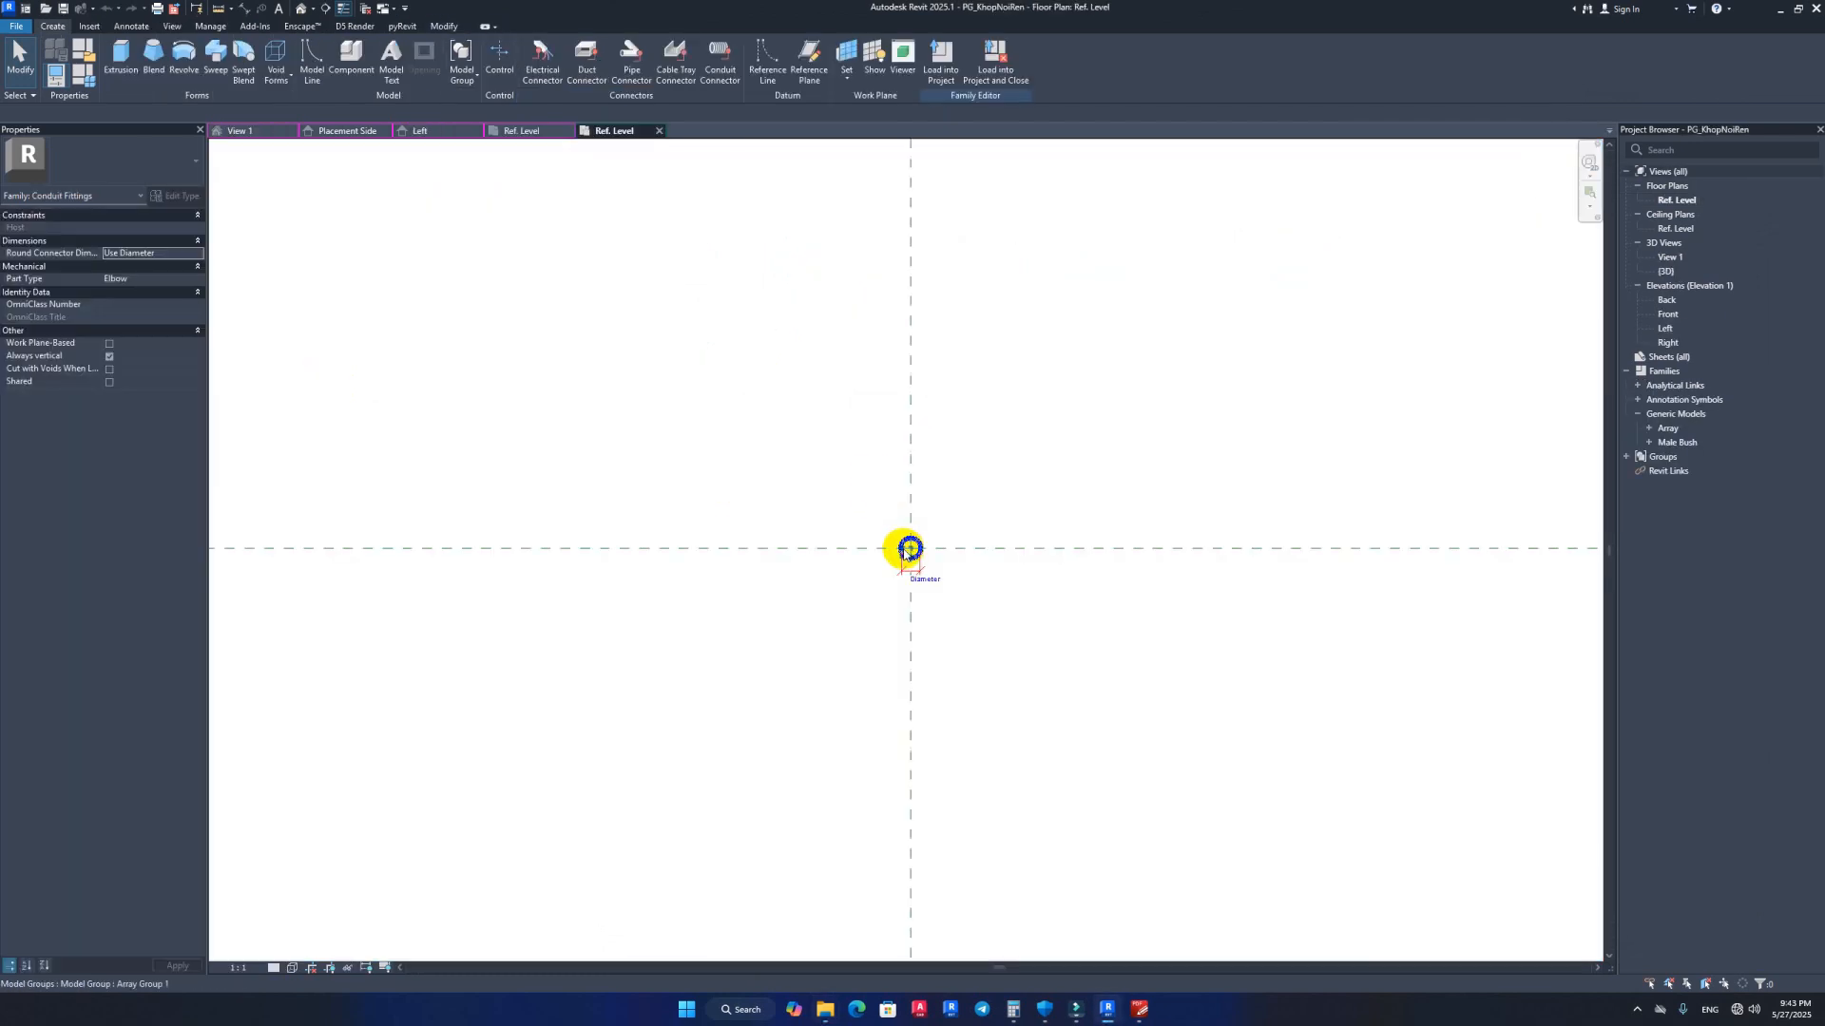
Step: Load PG_KhopNoiRen into Family1 and place it in the Ref. Level plan where the box's horizontal centre plane meets the right divider's centre plane
left_click(958, 83)
scroll(834, 518, "up", 5)
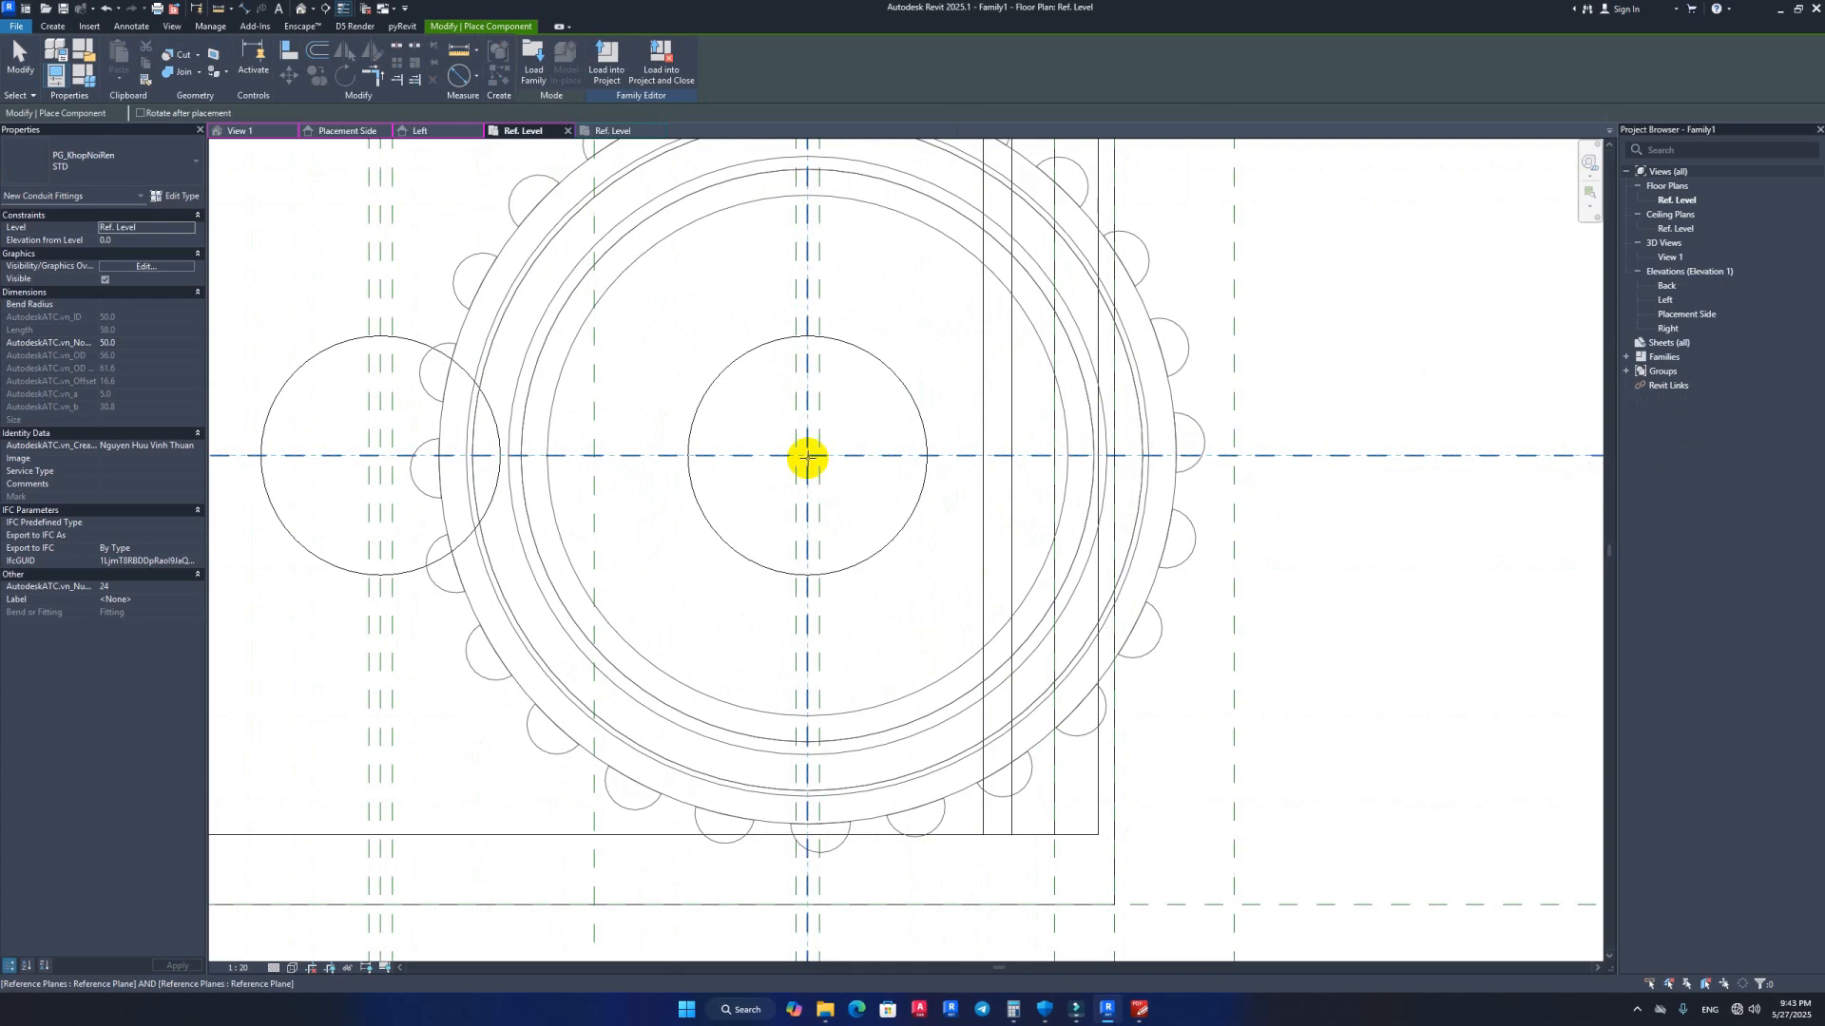
scroll(807, 458, "down", 5)
key("Escape")
key("Escape")
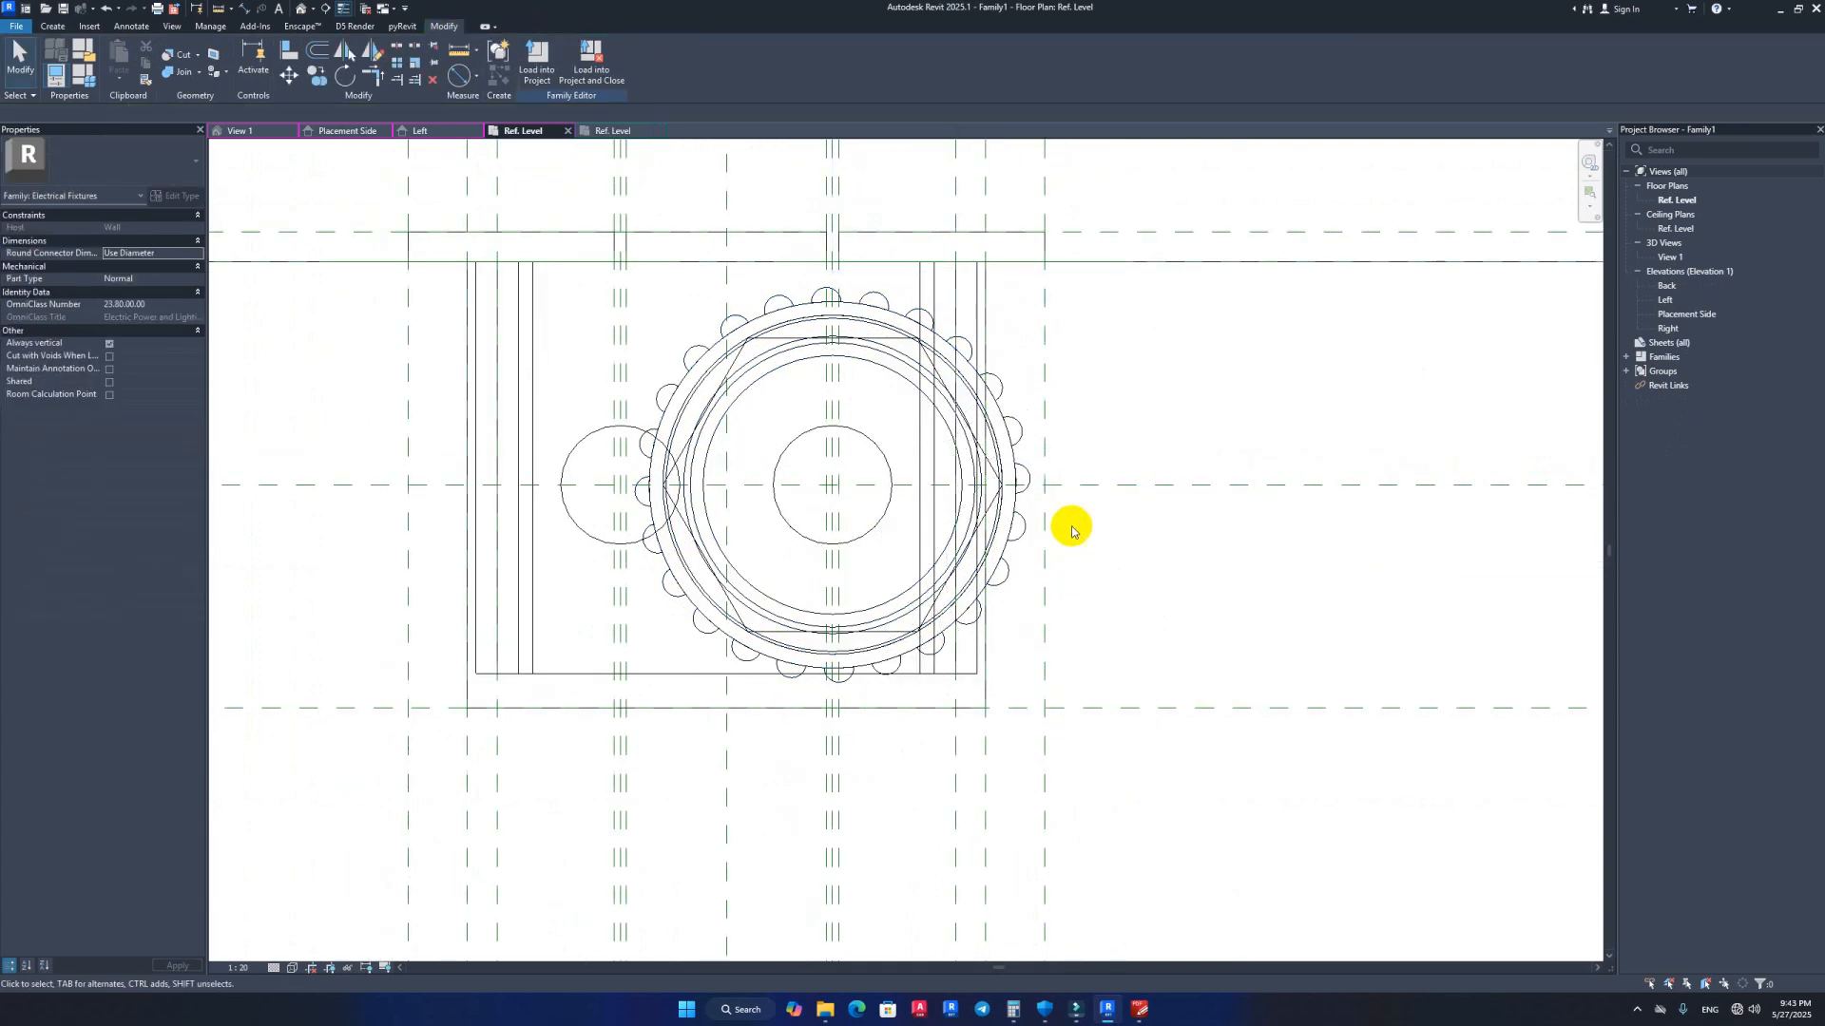
Step: Align the conduit fitting's centre with the box's horizontal centre plane and the right divider's centre plane in the Ref. Level plan
key("l")
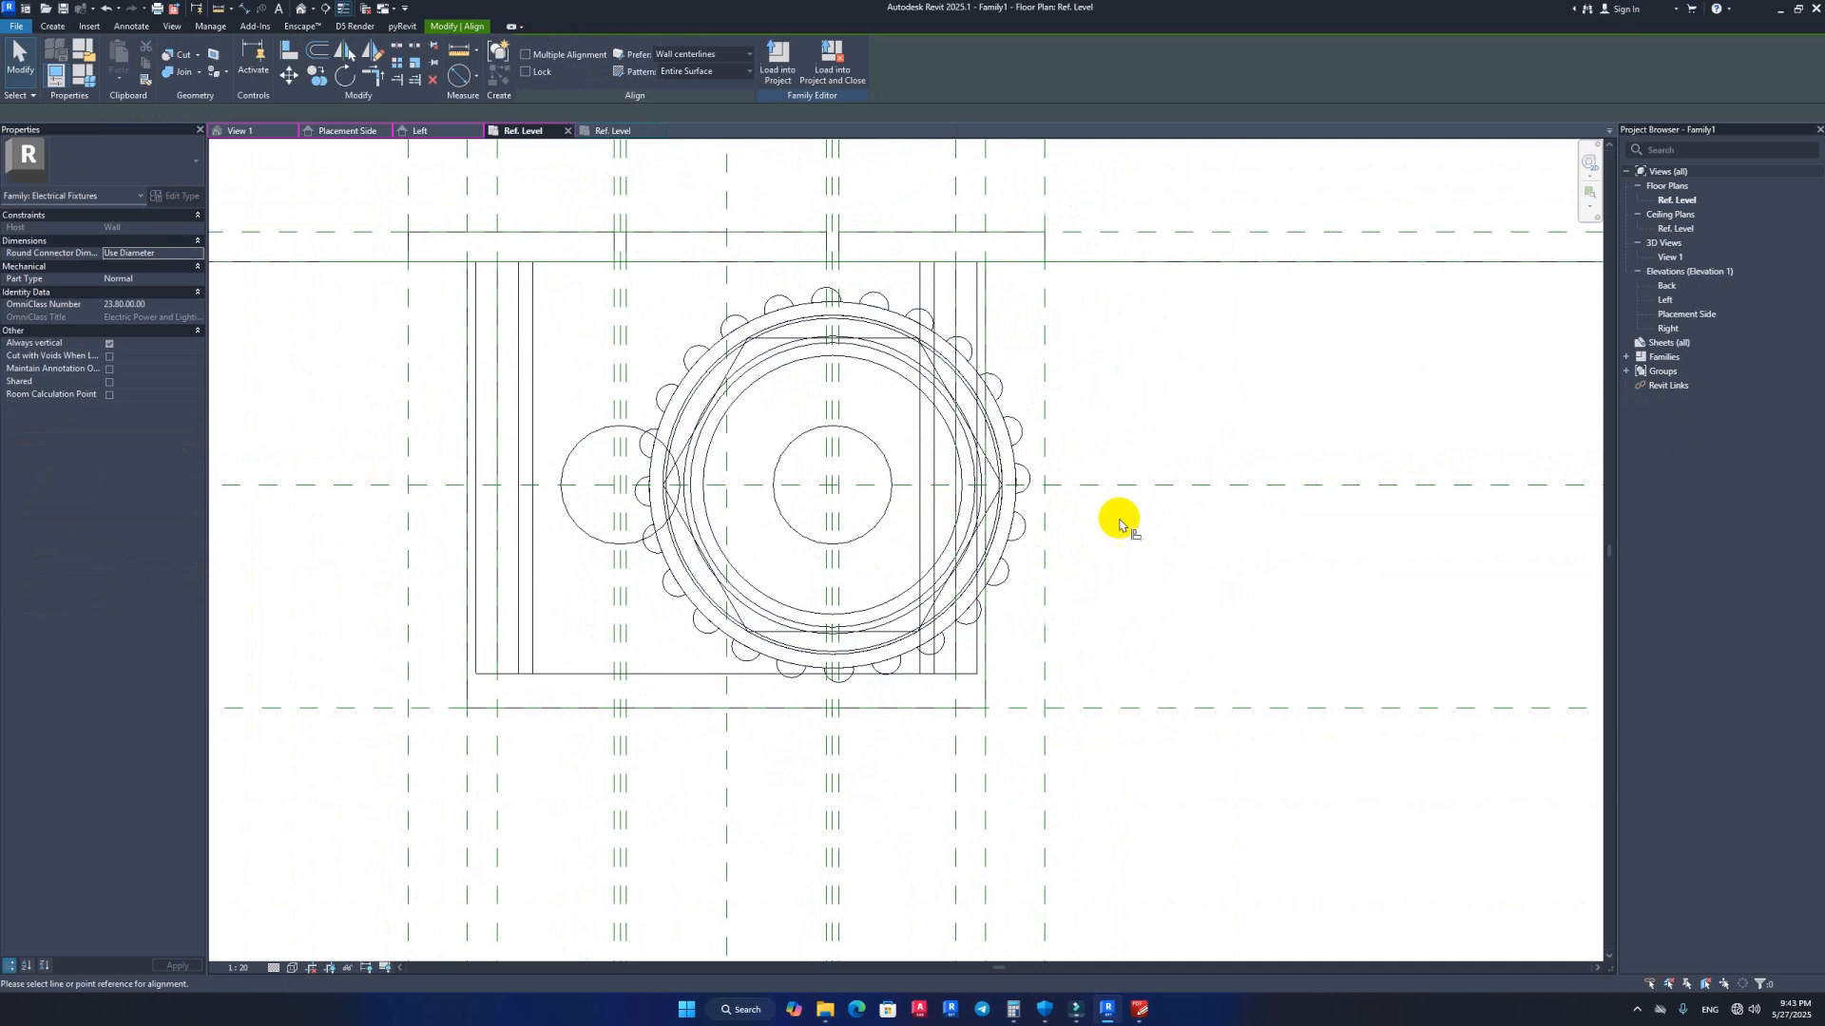
left_click(867, 486)
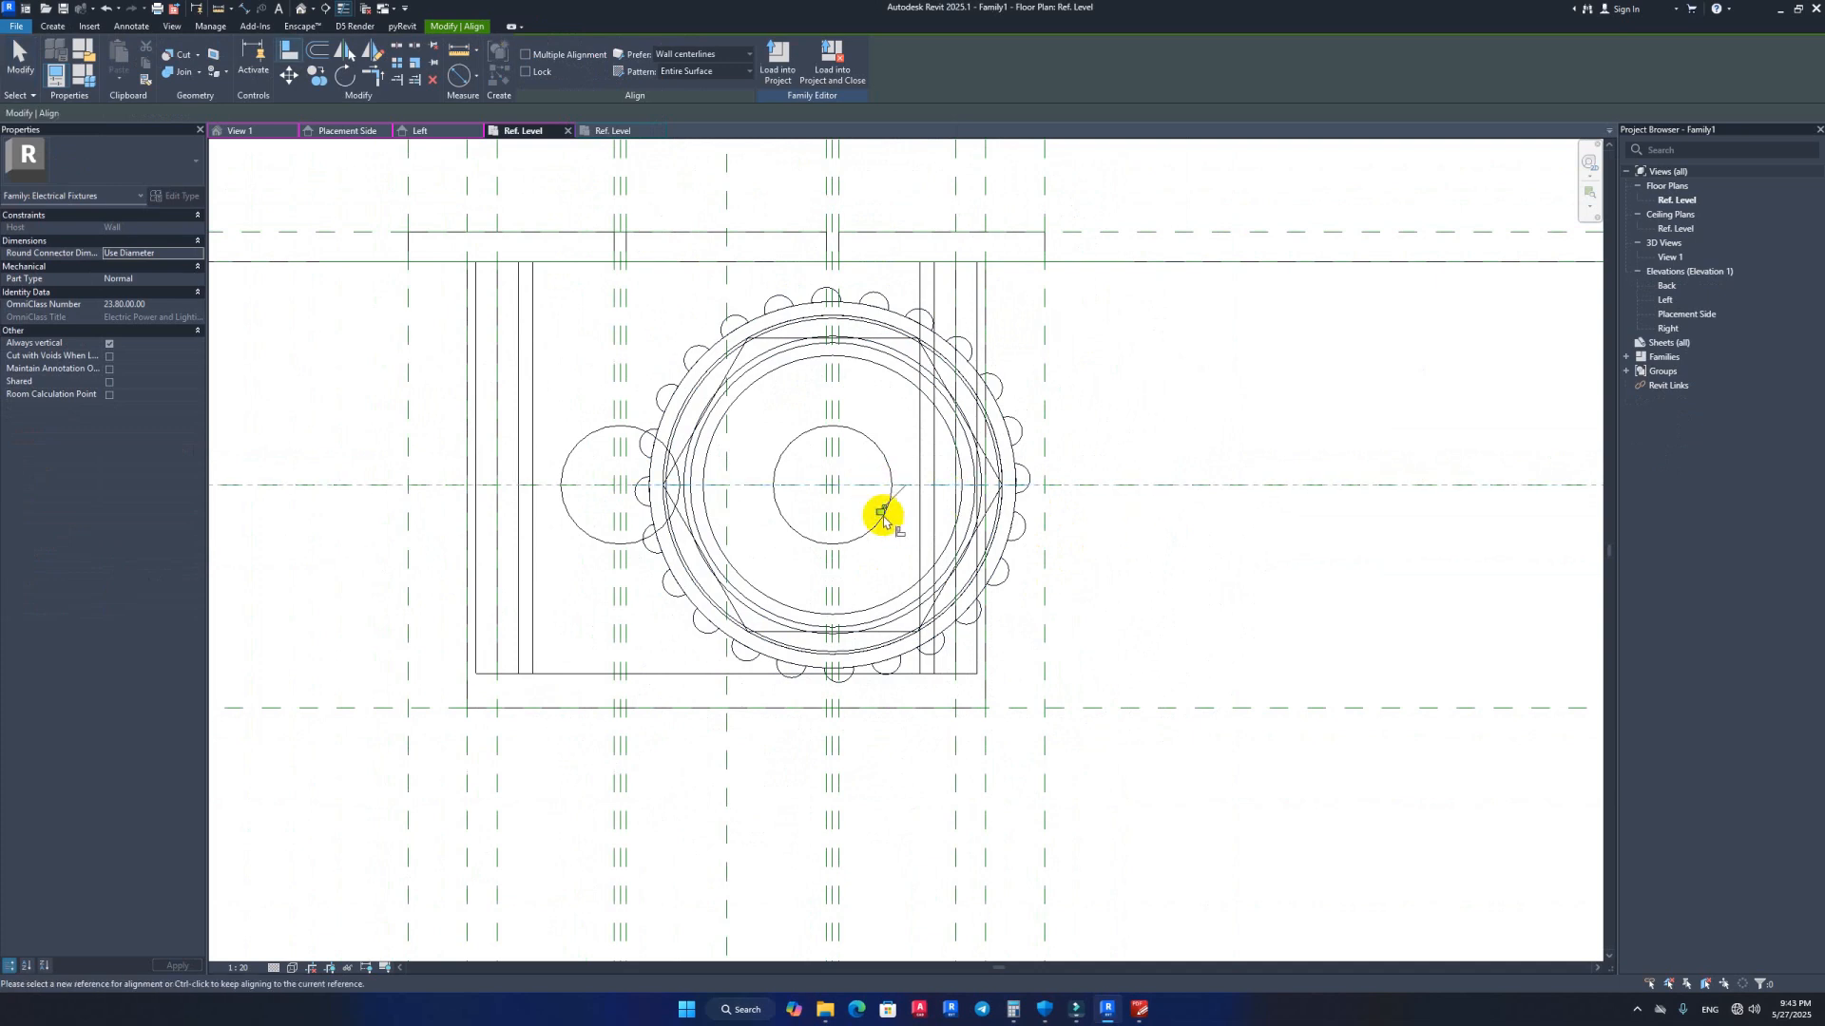
key("Tab")
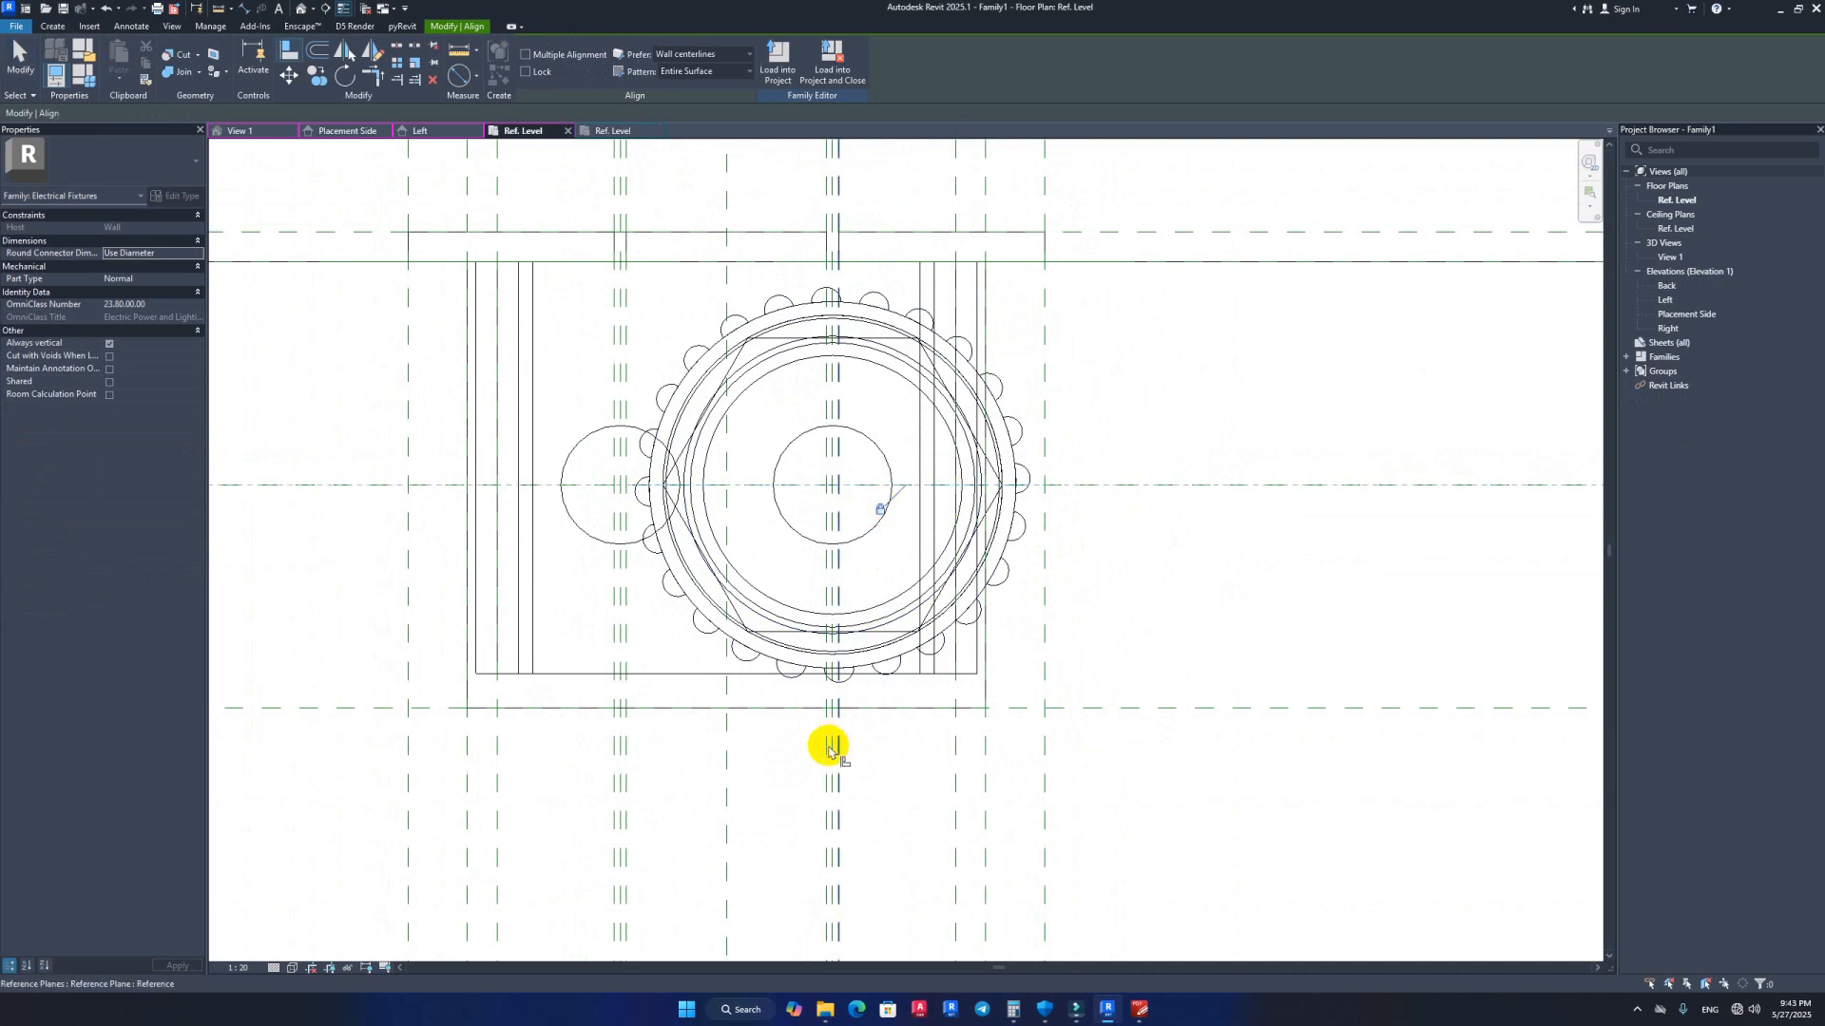
scroll(820, 628, "down", 5, "ctrl")
scroll(841, 608, "up", 3)
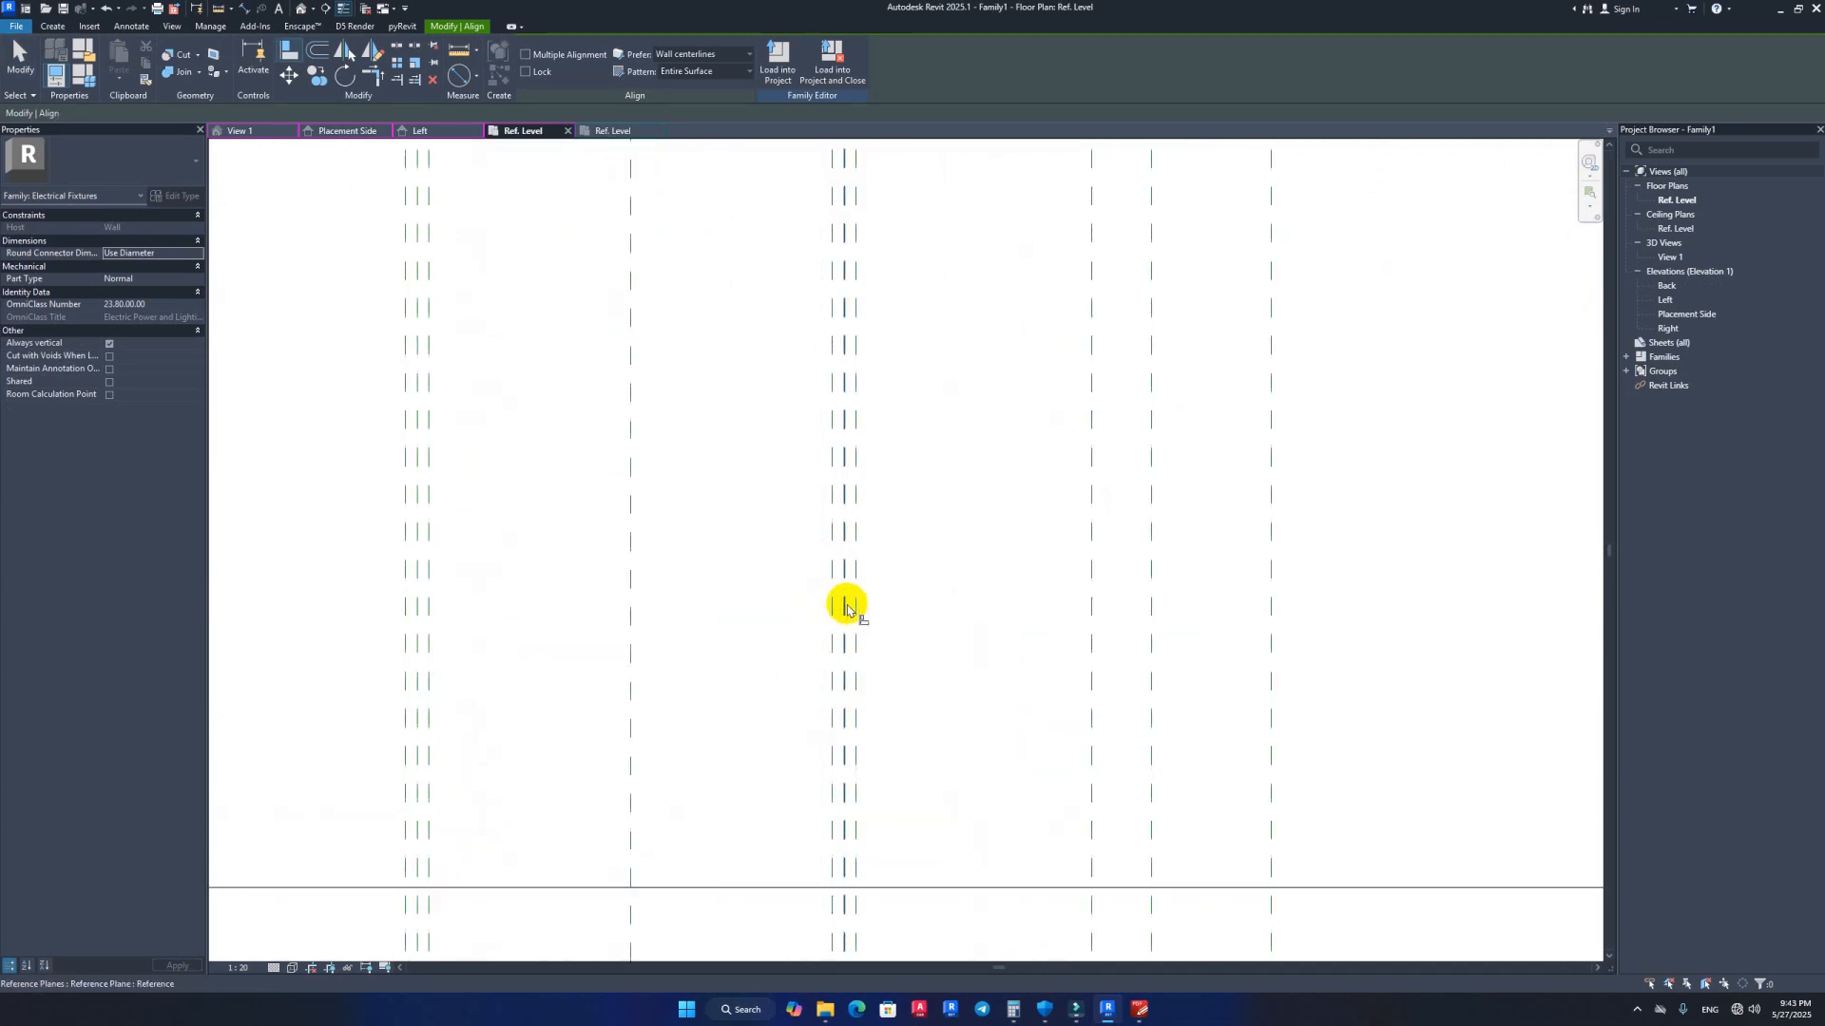
scroll(847, 620, "down", 4)
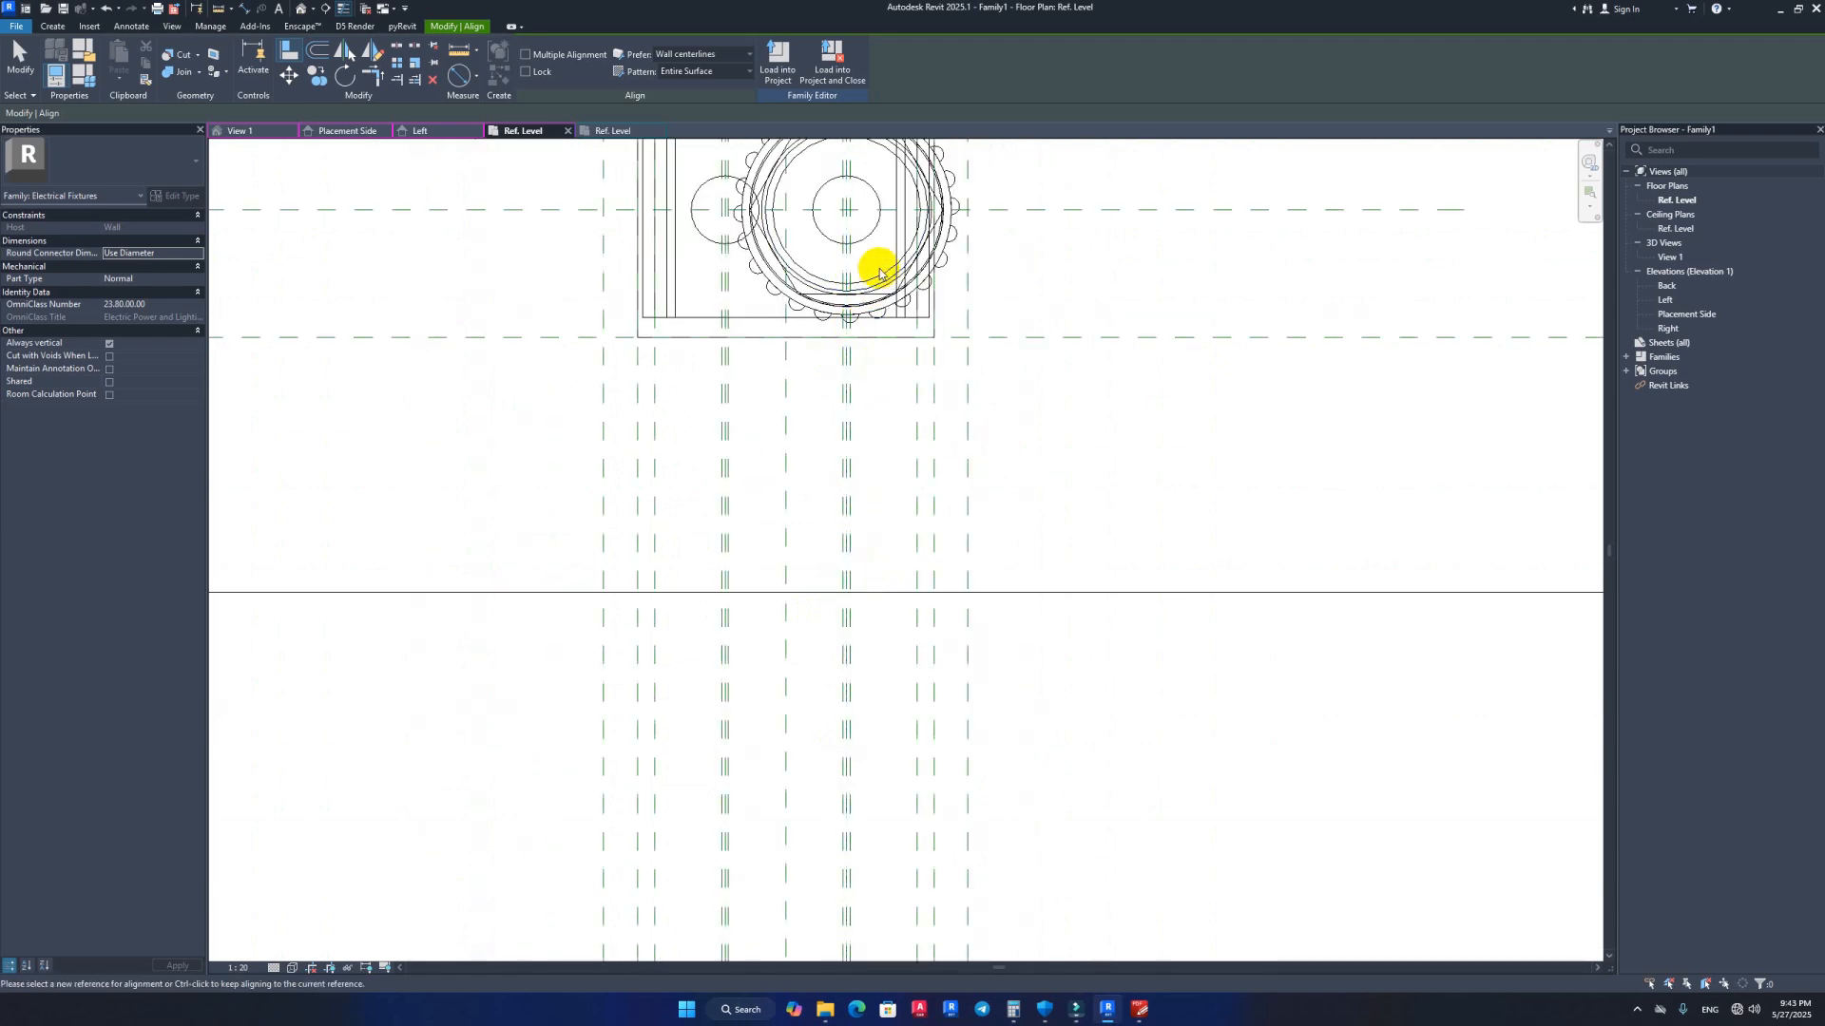
key("Escape")
key("Escape")
scroll(903, 333, "up", 2)
double_click(924, 375)
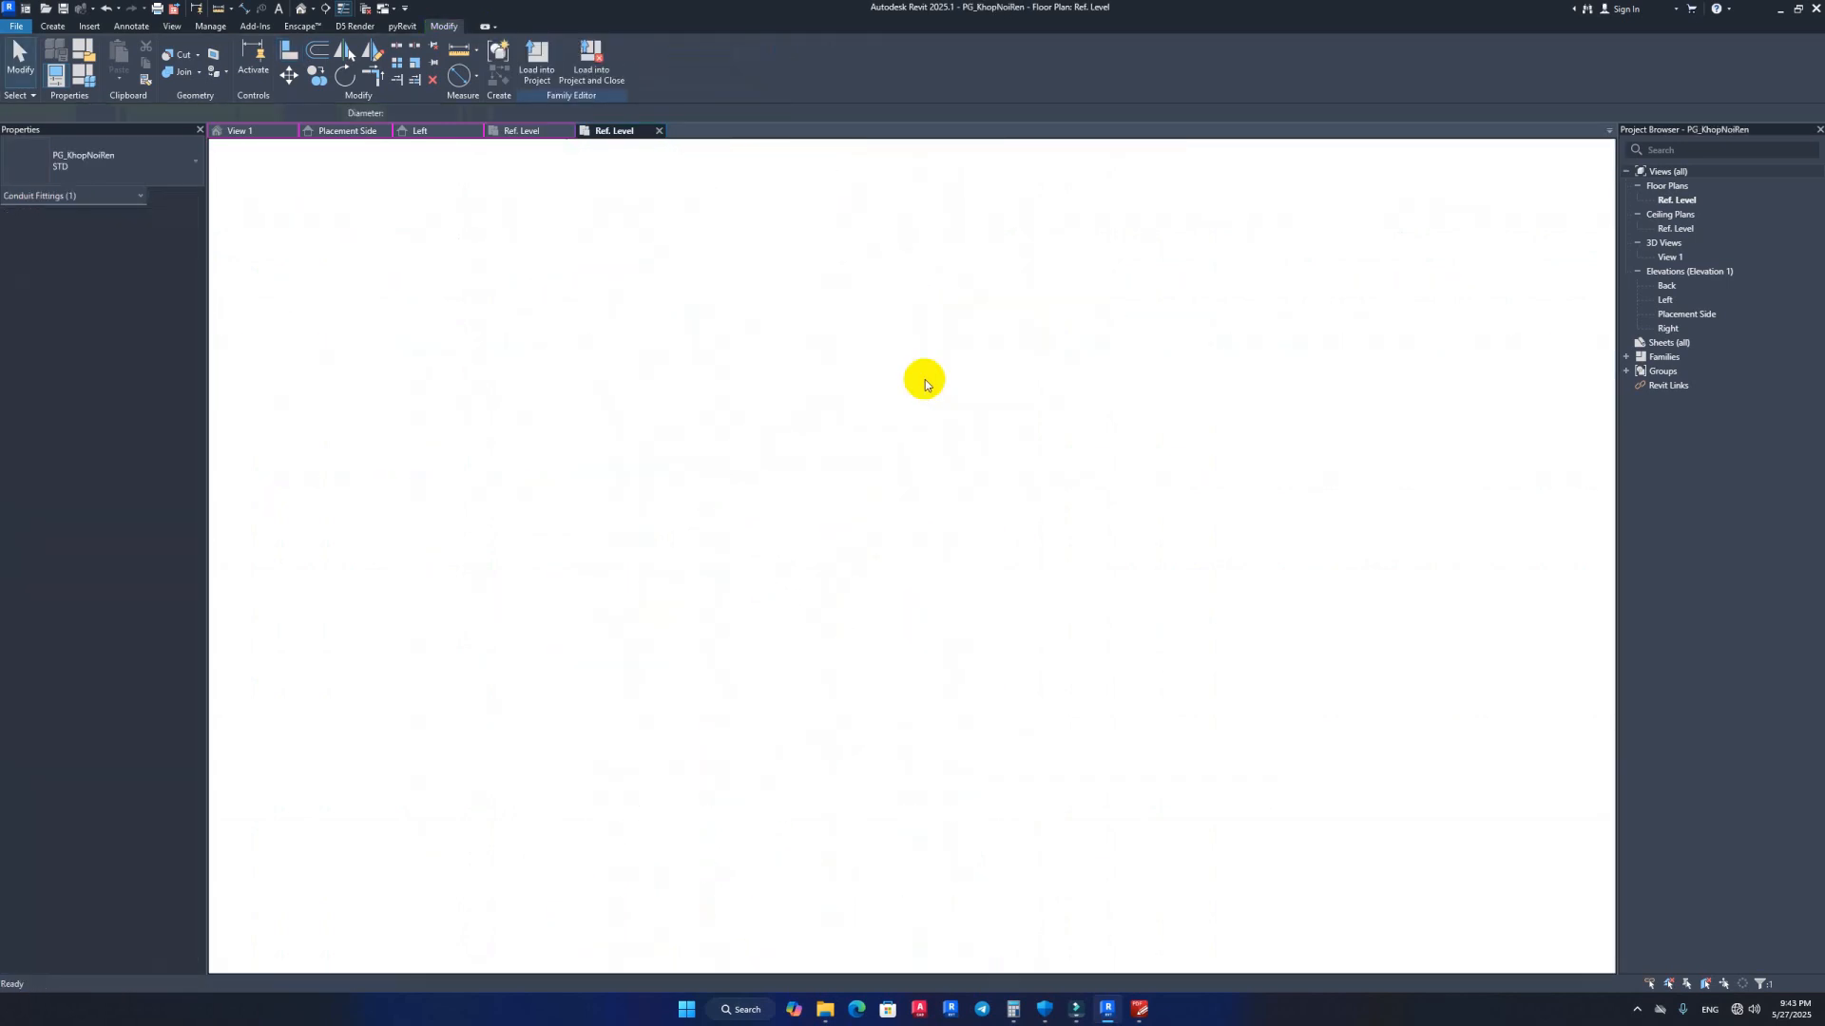
Step: Examine in the 3D view where the placed conduit fitting sits relative to the switch box
left_click(444, 132)
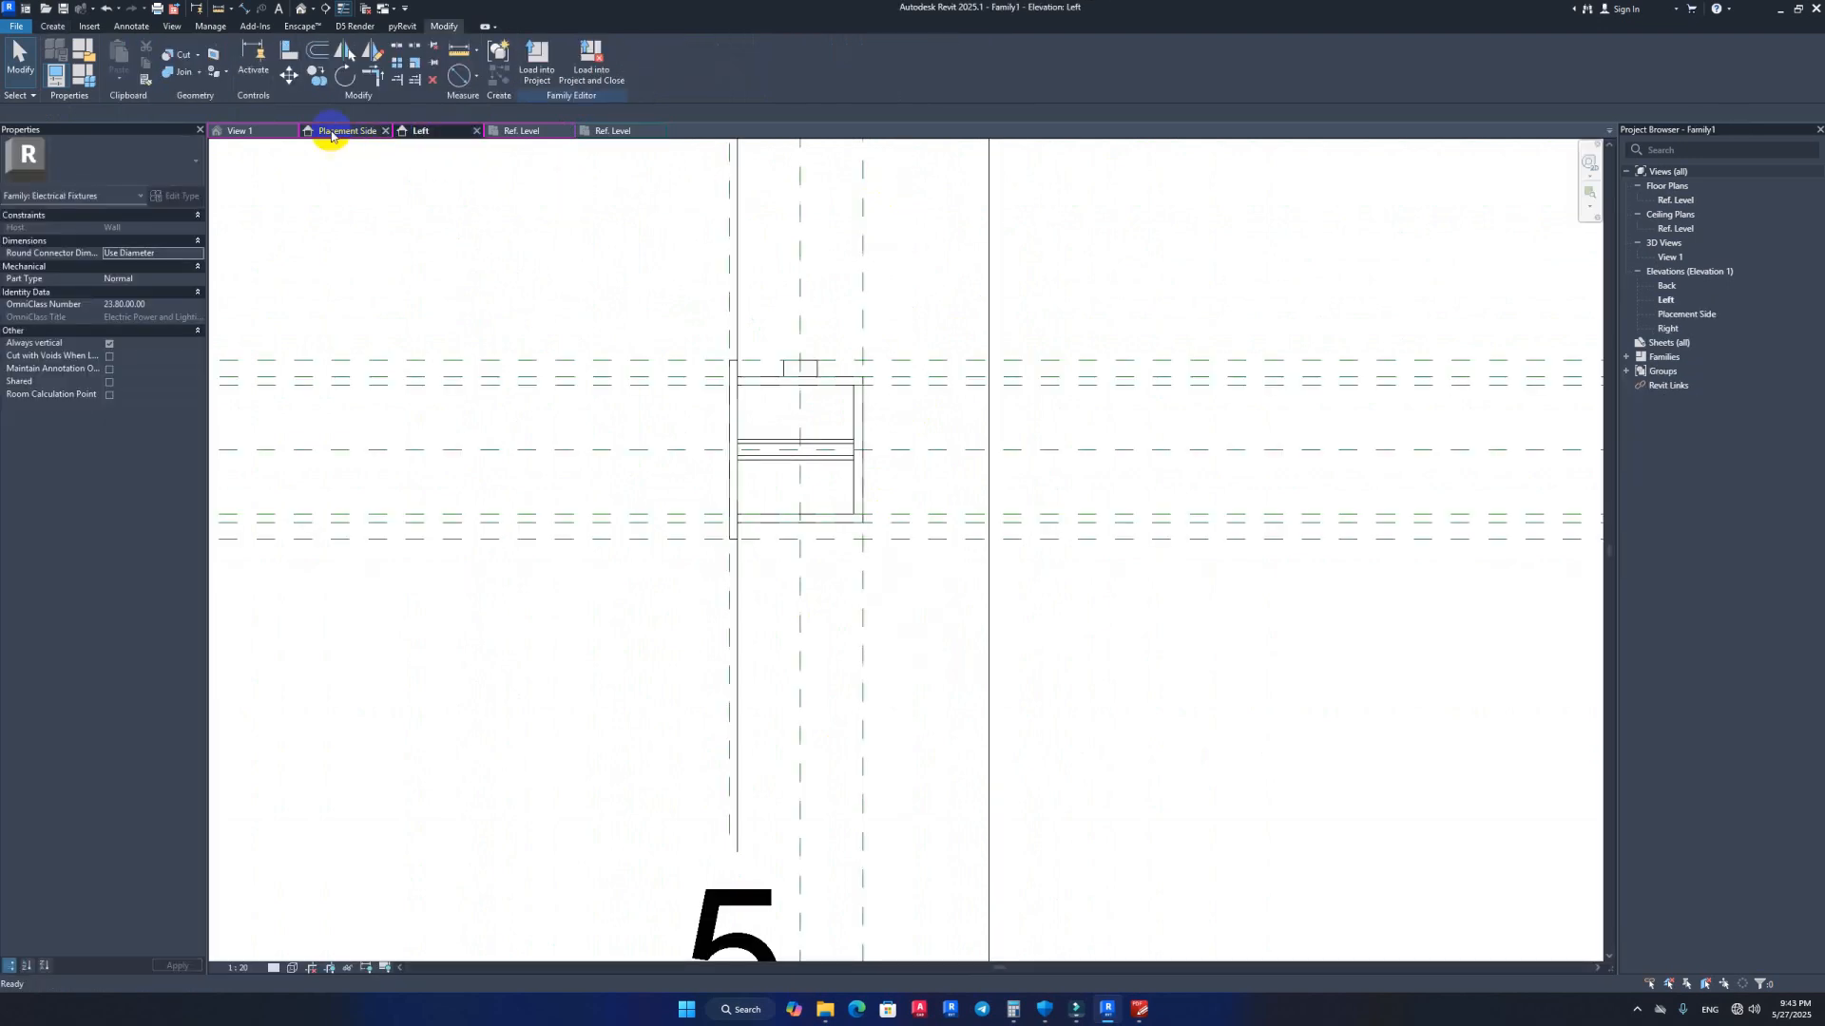
left_click(291, 134)
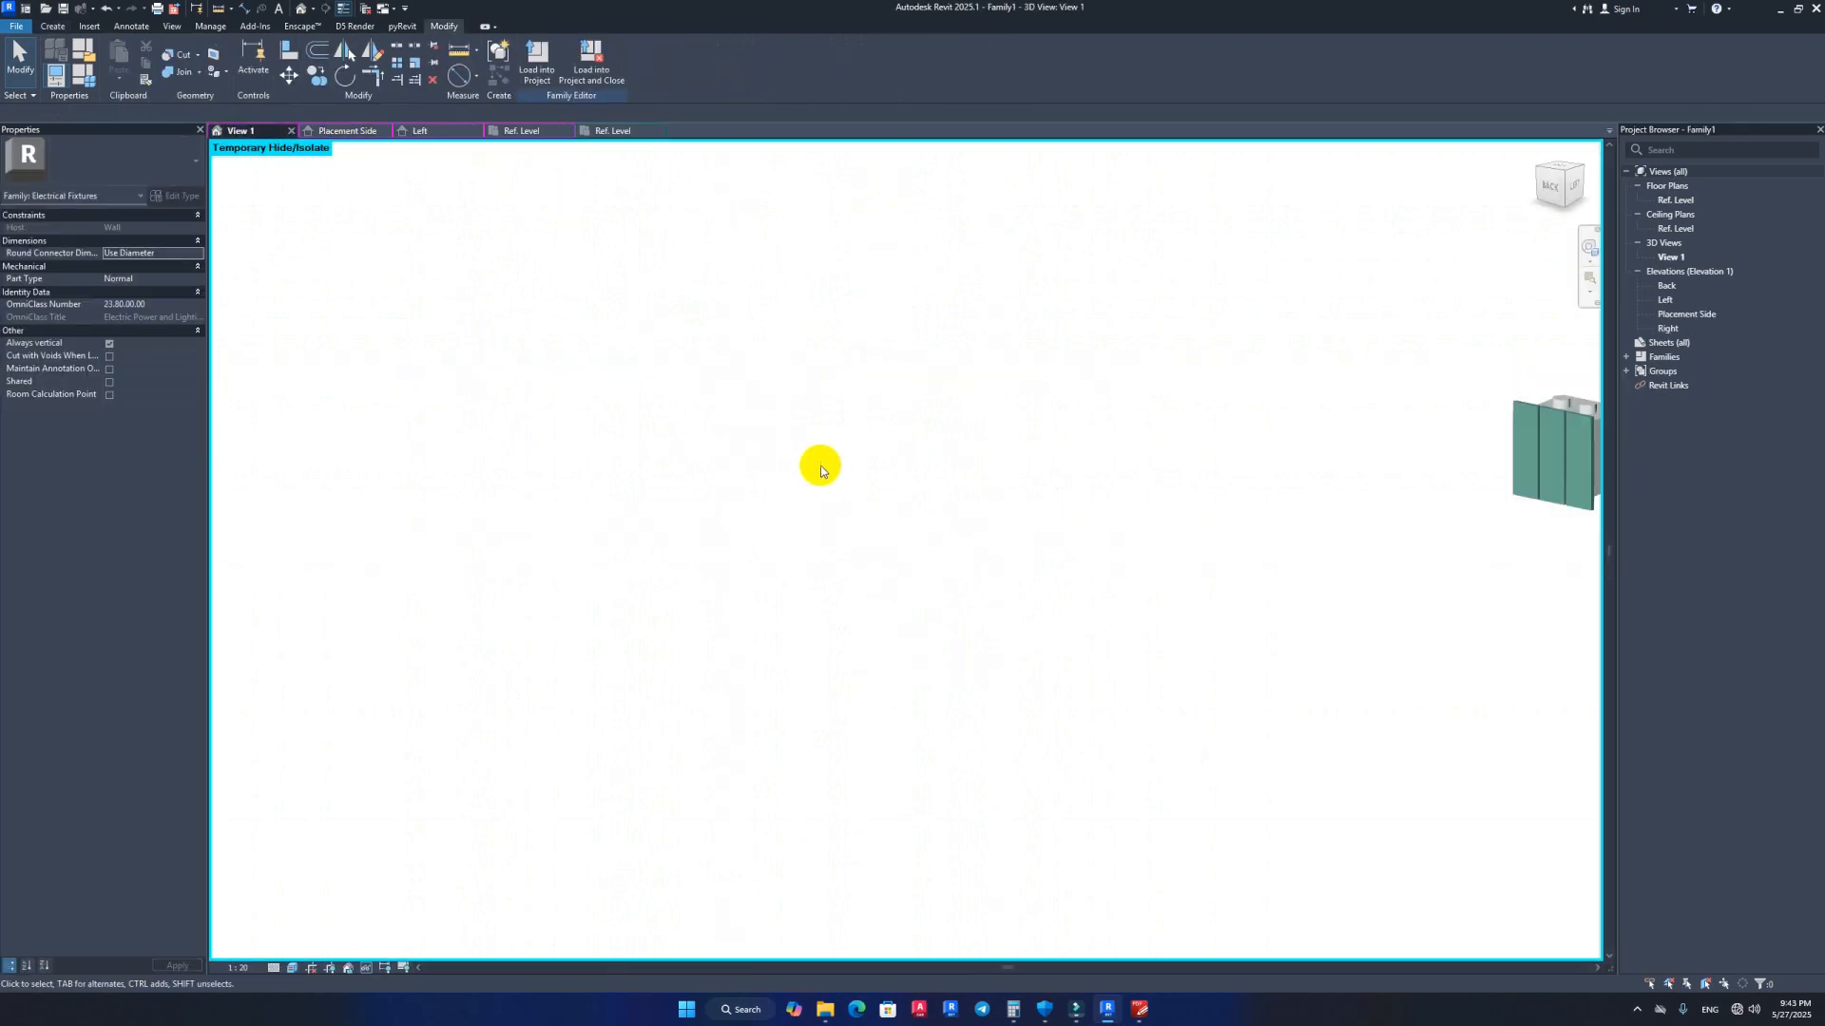
middle_click_drag(1188, 553, 863, 605)
scroll(859, 746, "down", 2)
middle_click_drag(859, 745, 792, 478)
scroll(790, 729, "up", 3)
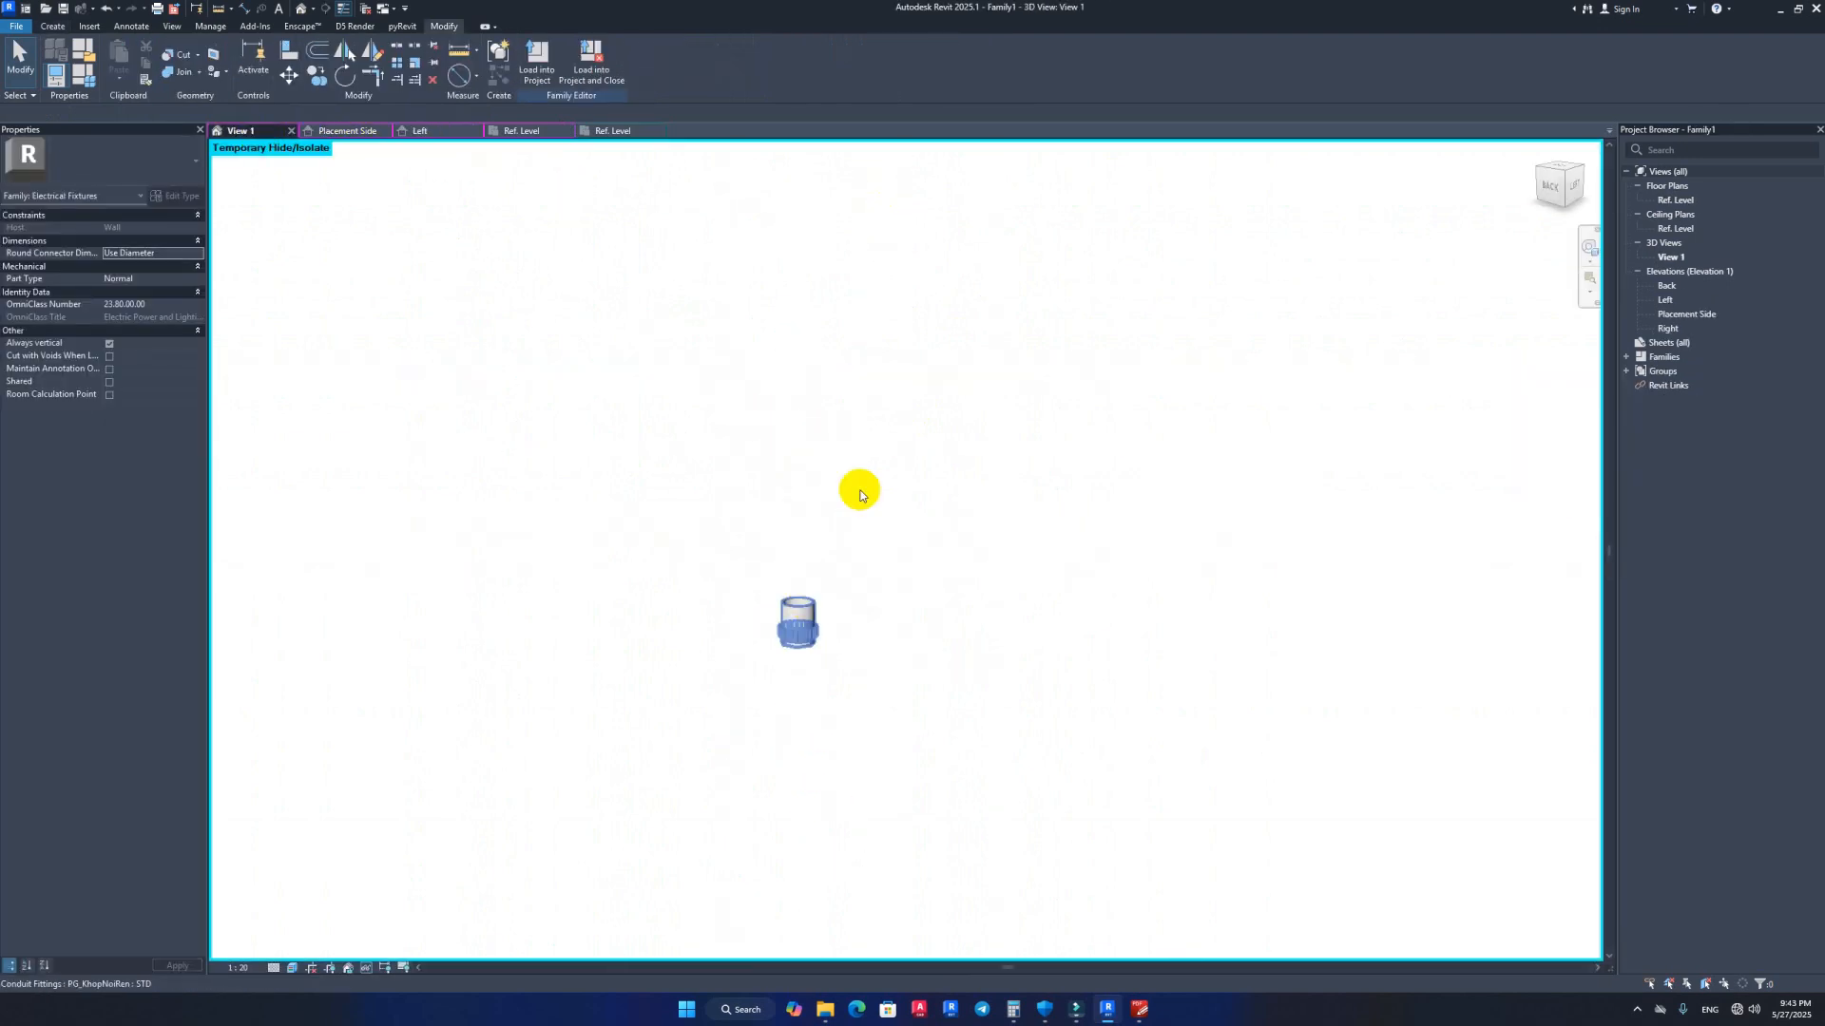
Step: Align the underside of the conduit fitting's collar with the reference plane at the box's top face in the Left elevation
left_click(433, 133)
scroll(836, 746, "down", 3)
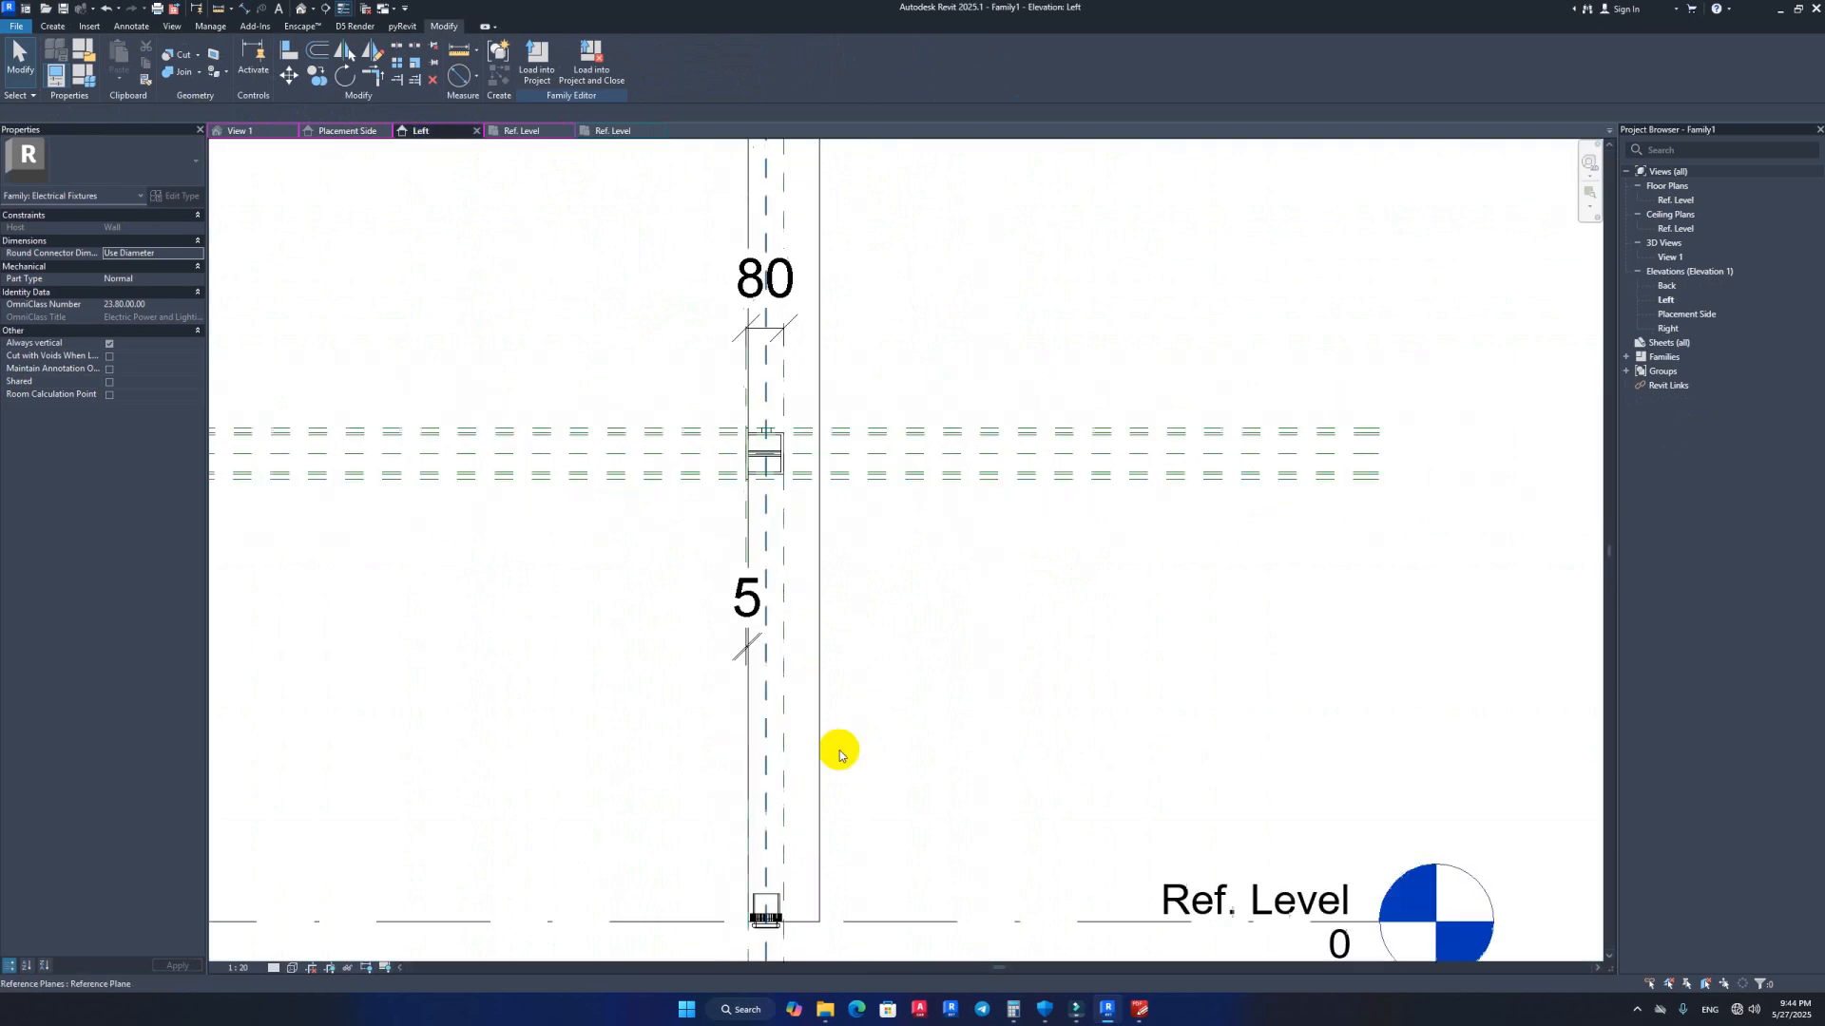
scroll(732, 803, "up", 2)
key("a")
key("l")
middle_click_drag(896, 558, 822, 527)
scroll(826, 523, "down", 1)
middle_click_drag(875, 375, 816, 547)
scroll(818, 542, "down", 2)
scroll(797, 377, "up", 3)
scroll(718, 363, "up", 1)
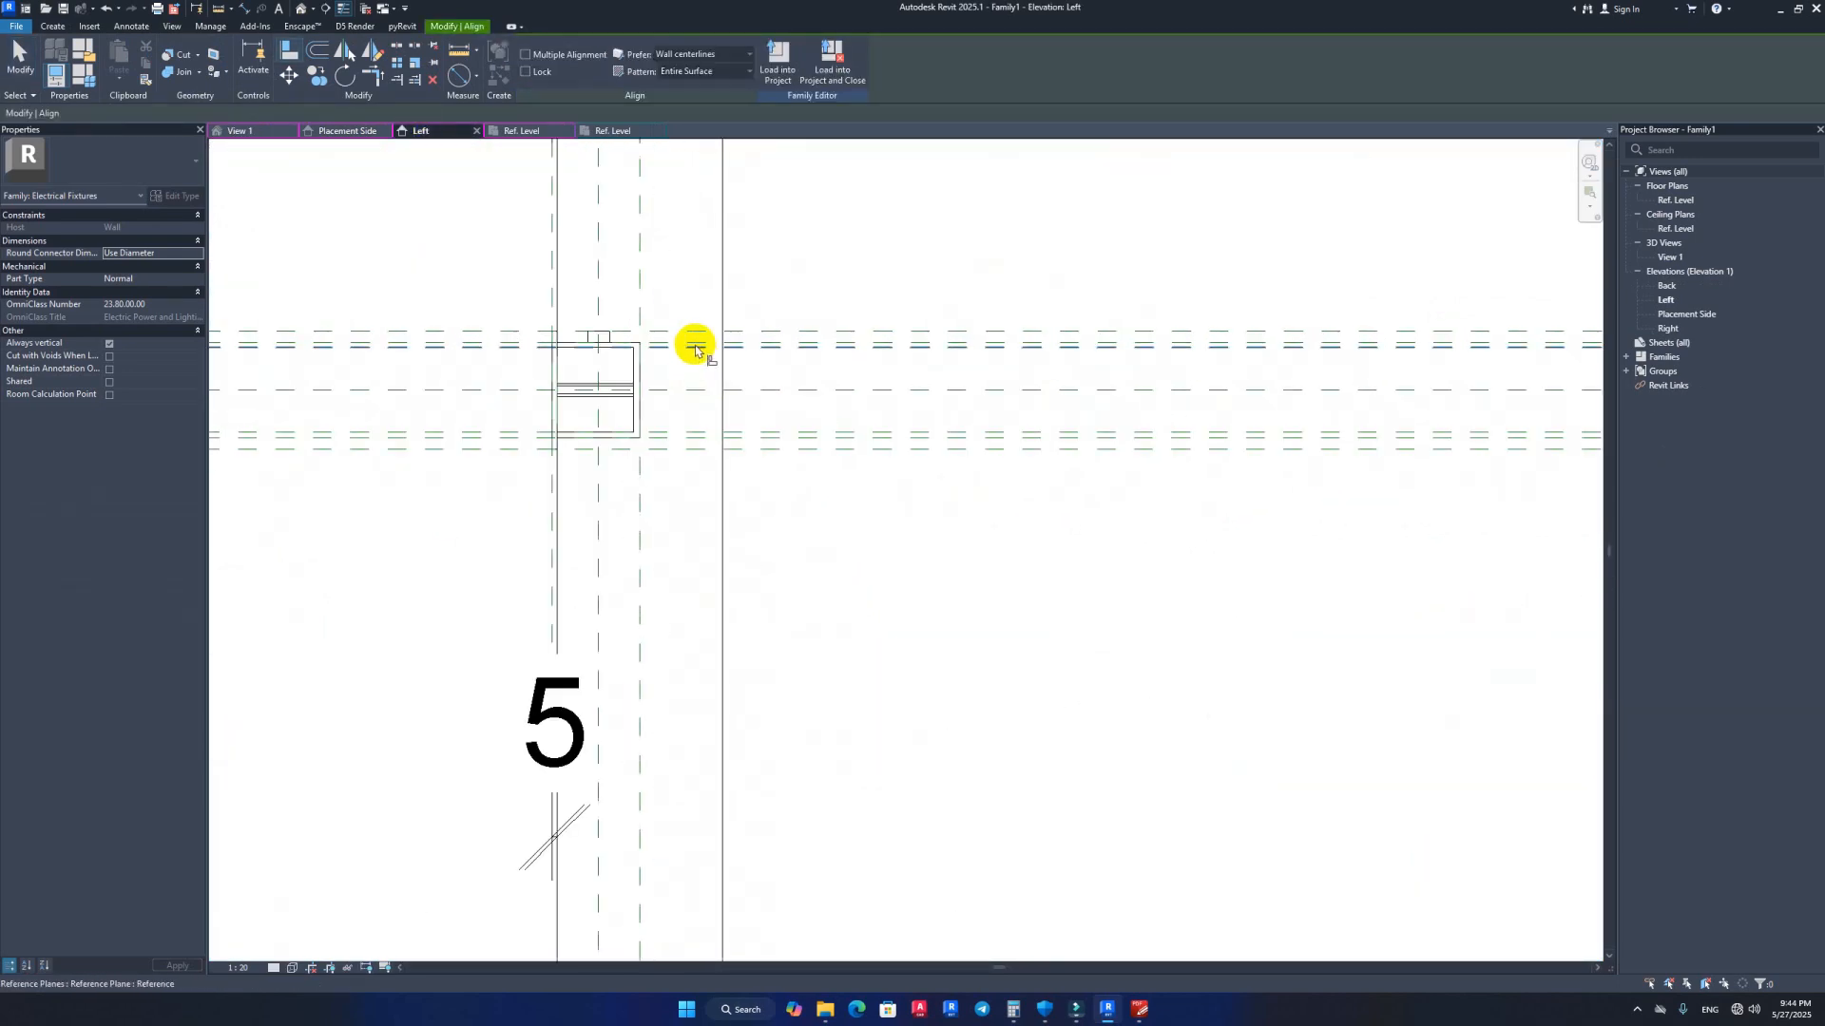
scroll(766, 385, "down", 2)
middle_click_drag(803, 817, 845, 249)
scroll(704, 552, "up", 5)
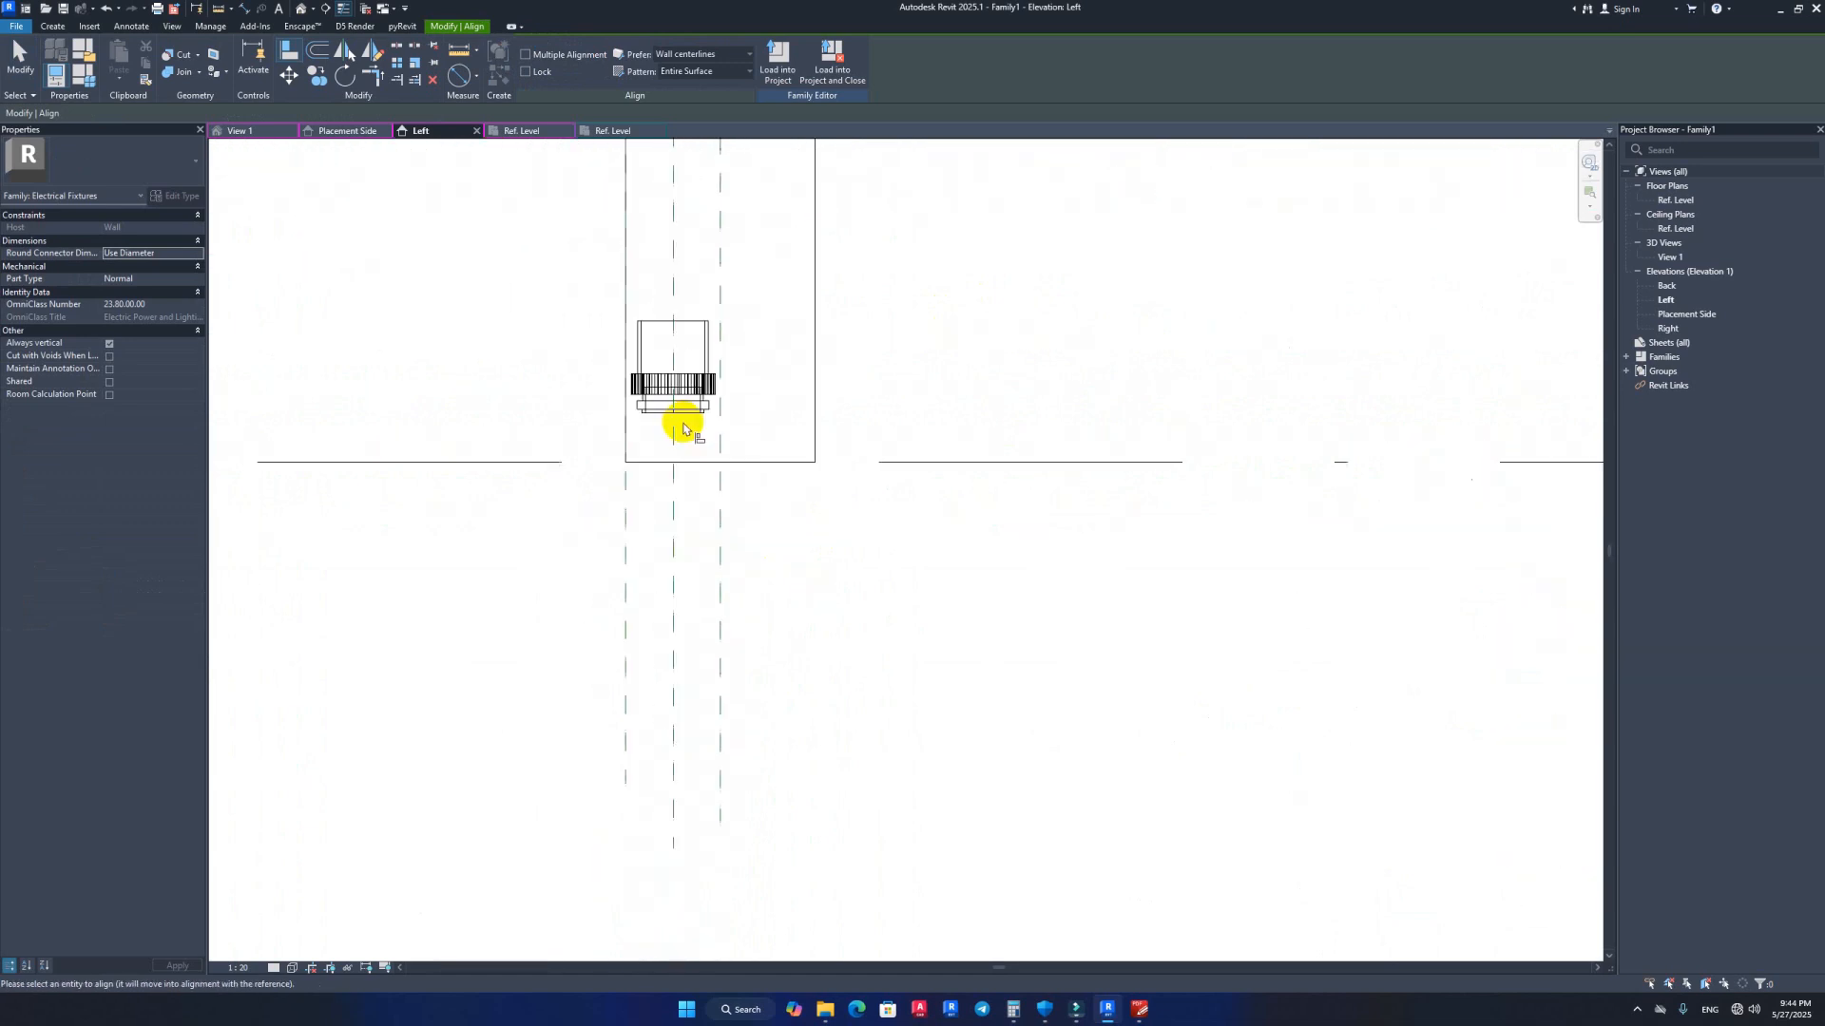
scroll(686, 393, "up", 1)
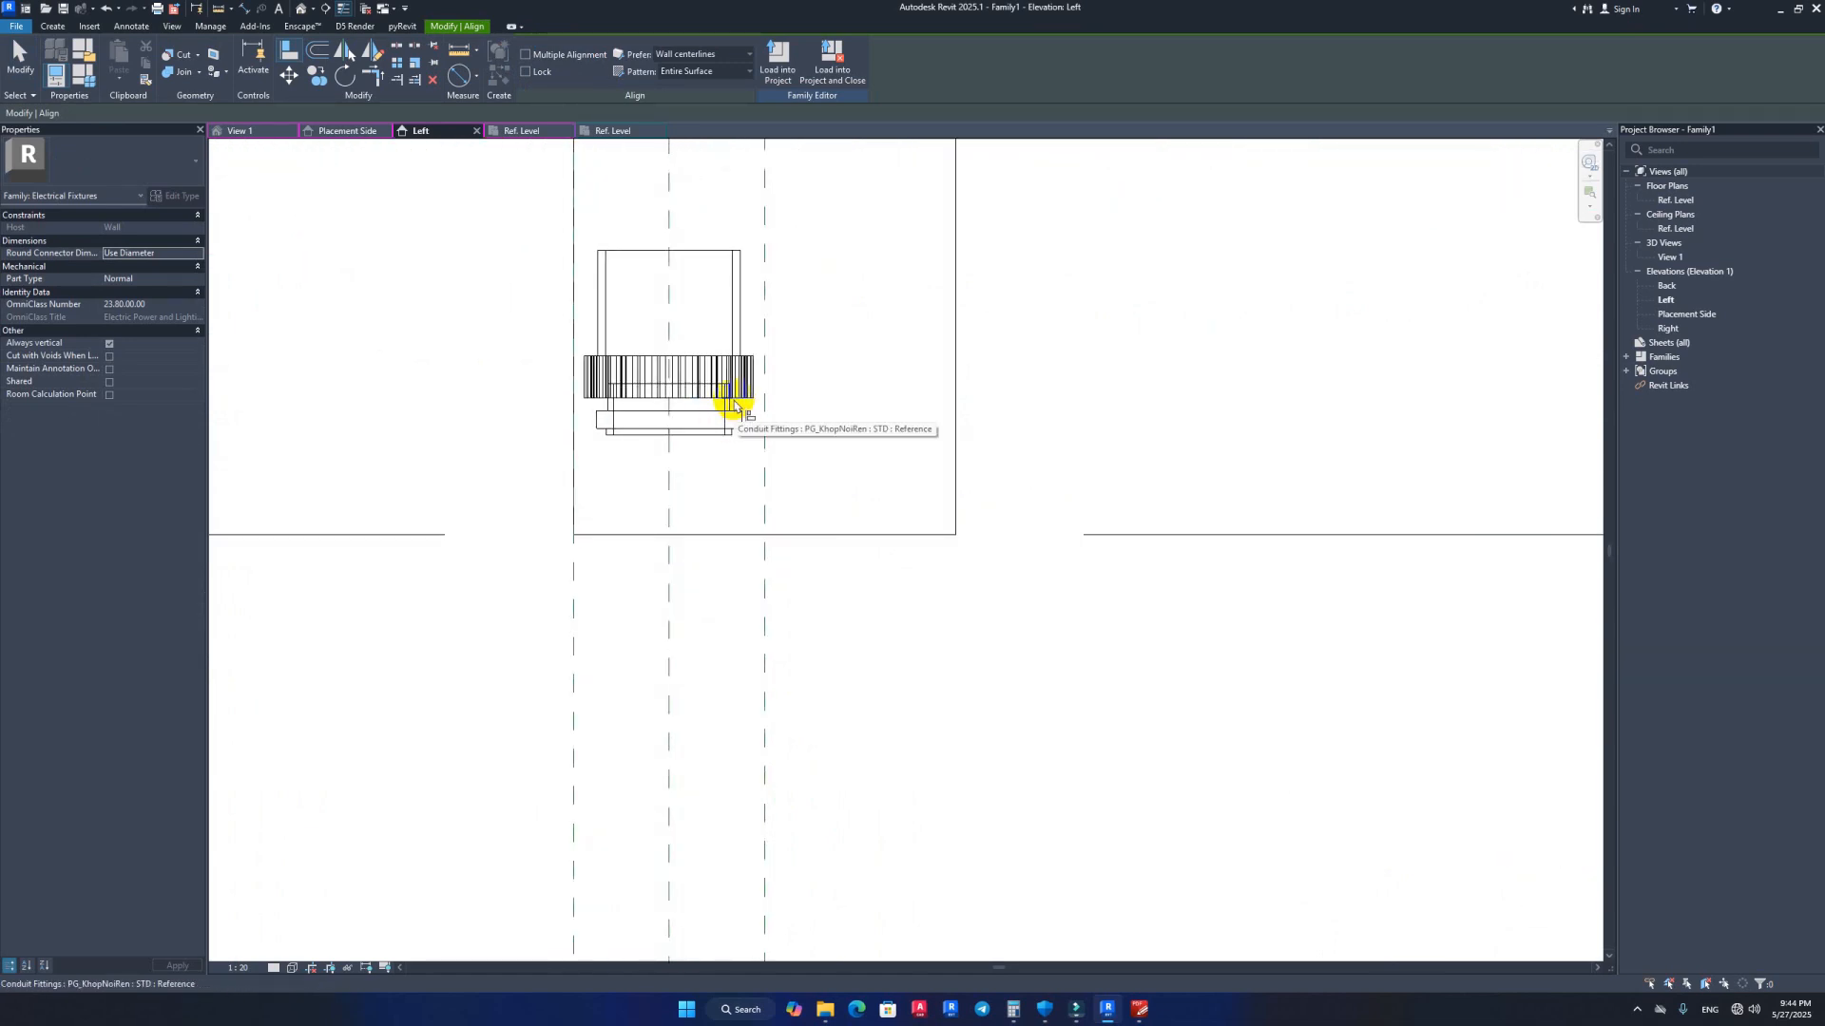
left_click(734, 400)
scroll(713, 538, "down", 4)
middle_click_drag(844, 534, 858, 849)
scroll(858, 849, "down", 1)
scroll(777, 282, "up", 4)
scroll(758, 324, "up", 1)
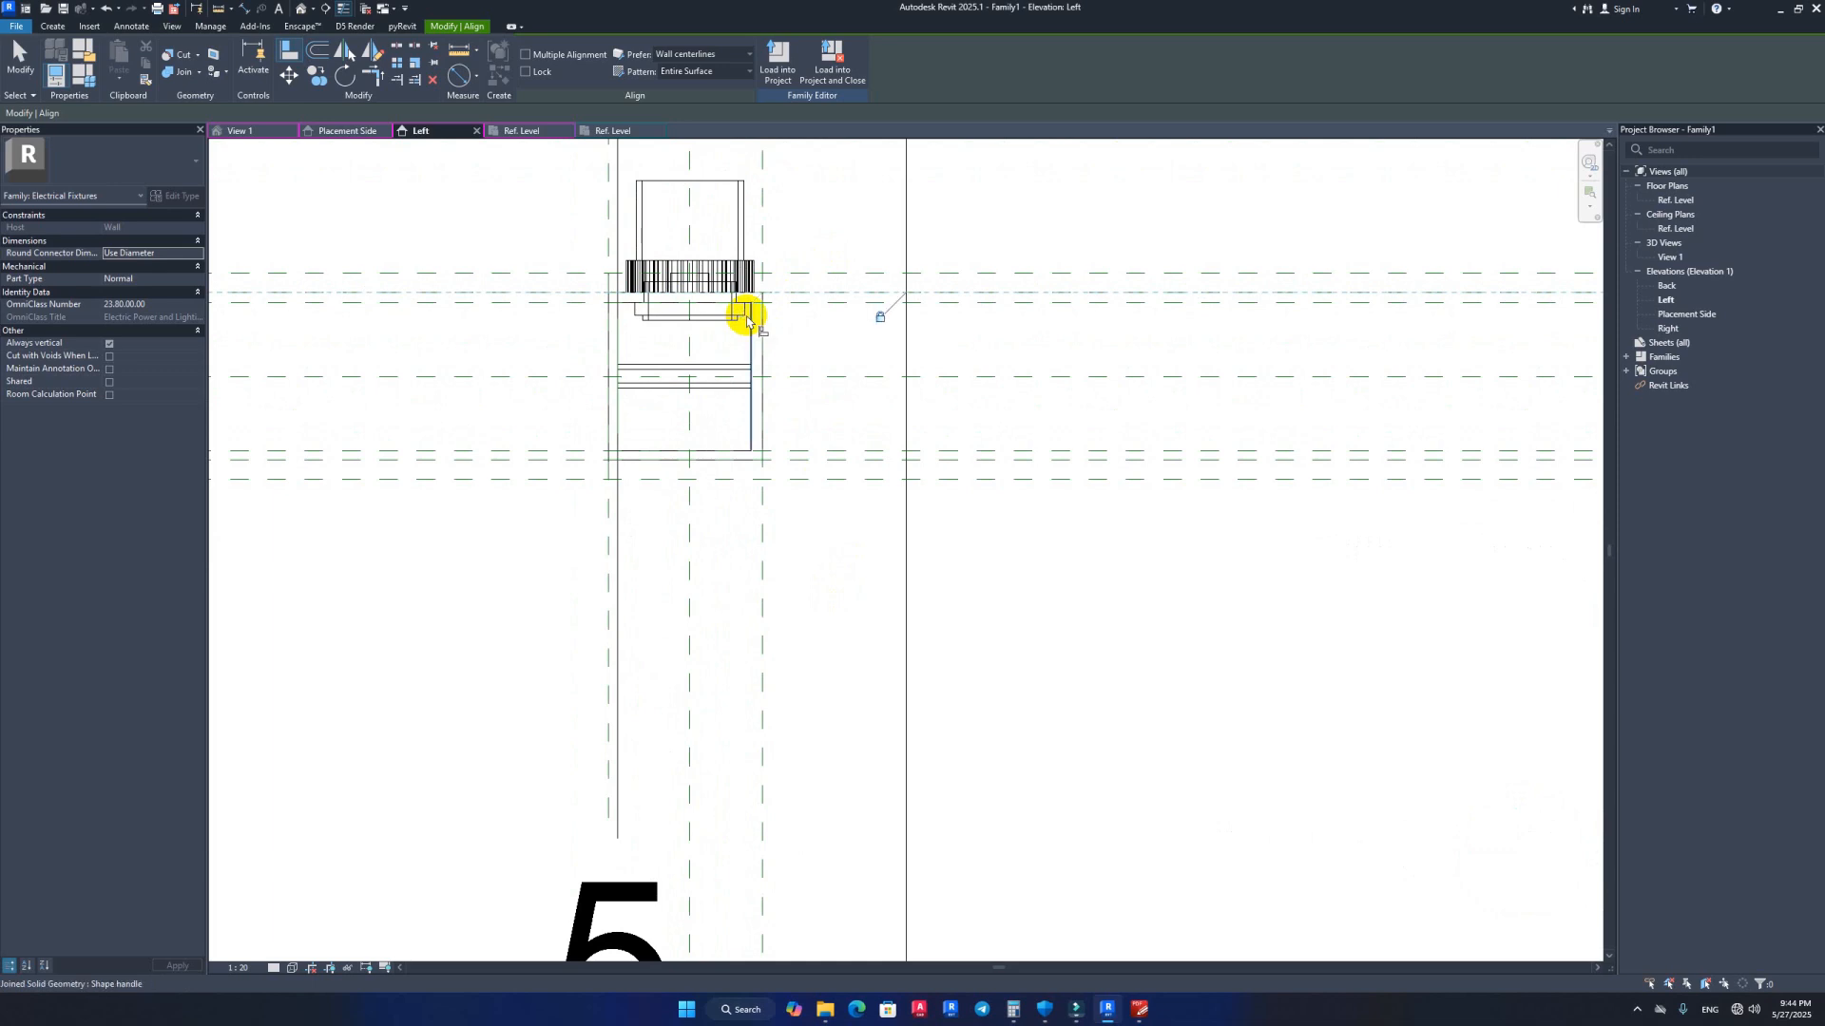
key("Escape")
Step: Examine the conduit fitting seated on top of the box from several sides in the 3D view
left_click(745, 197)
key("ctrl+Tab")
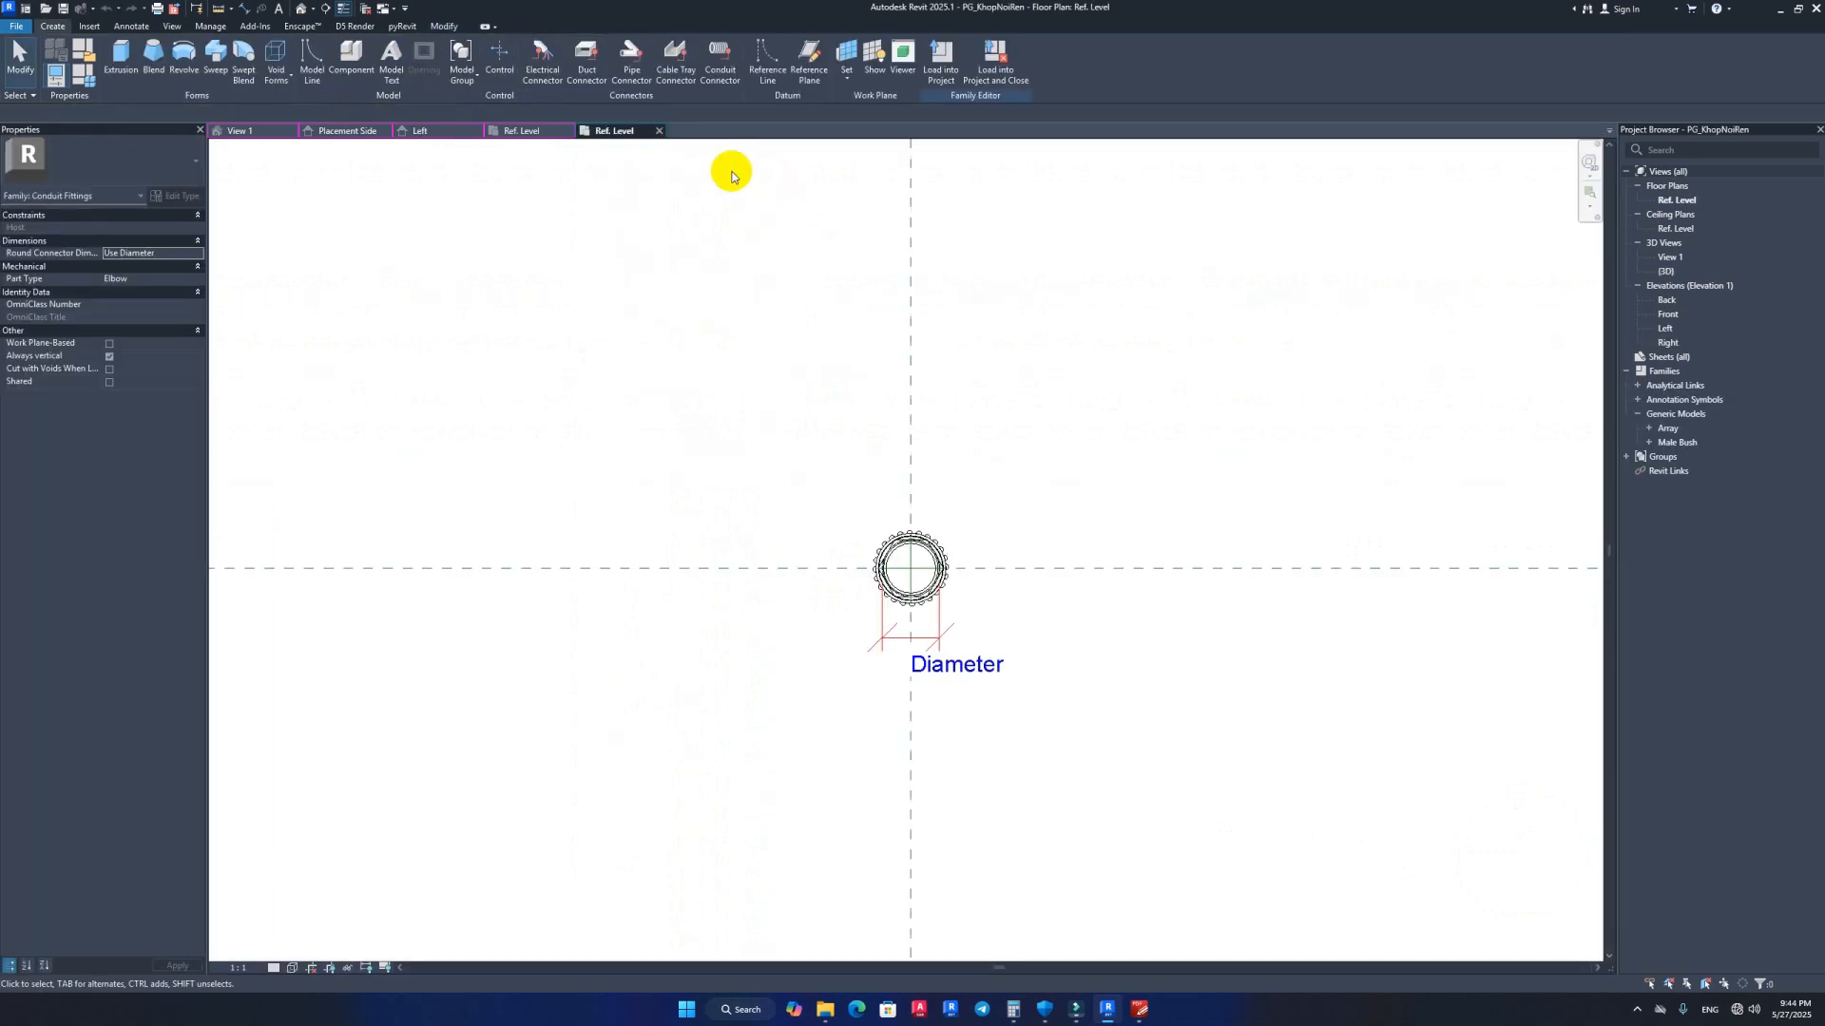
left_click(521, 130)
left_click(322, 133)
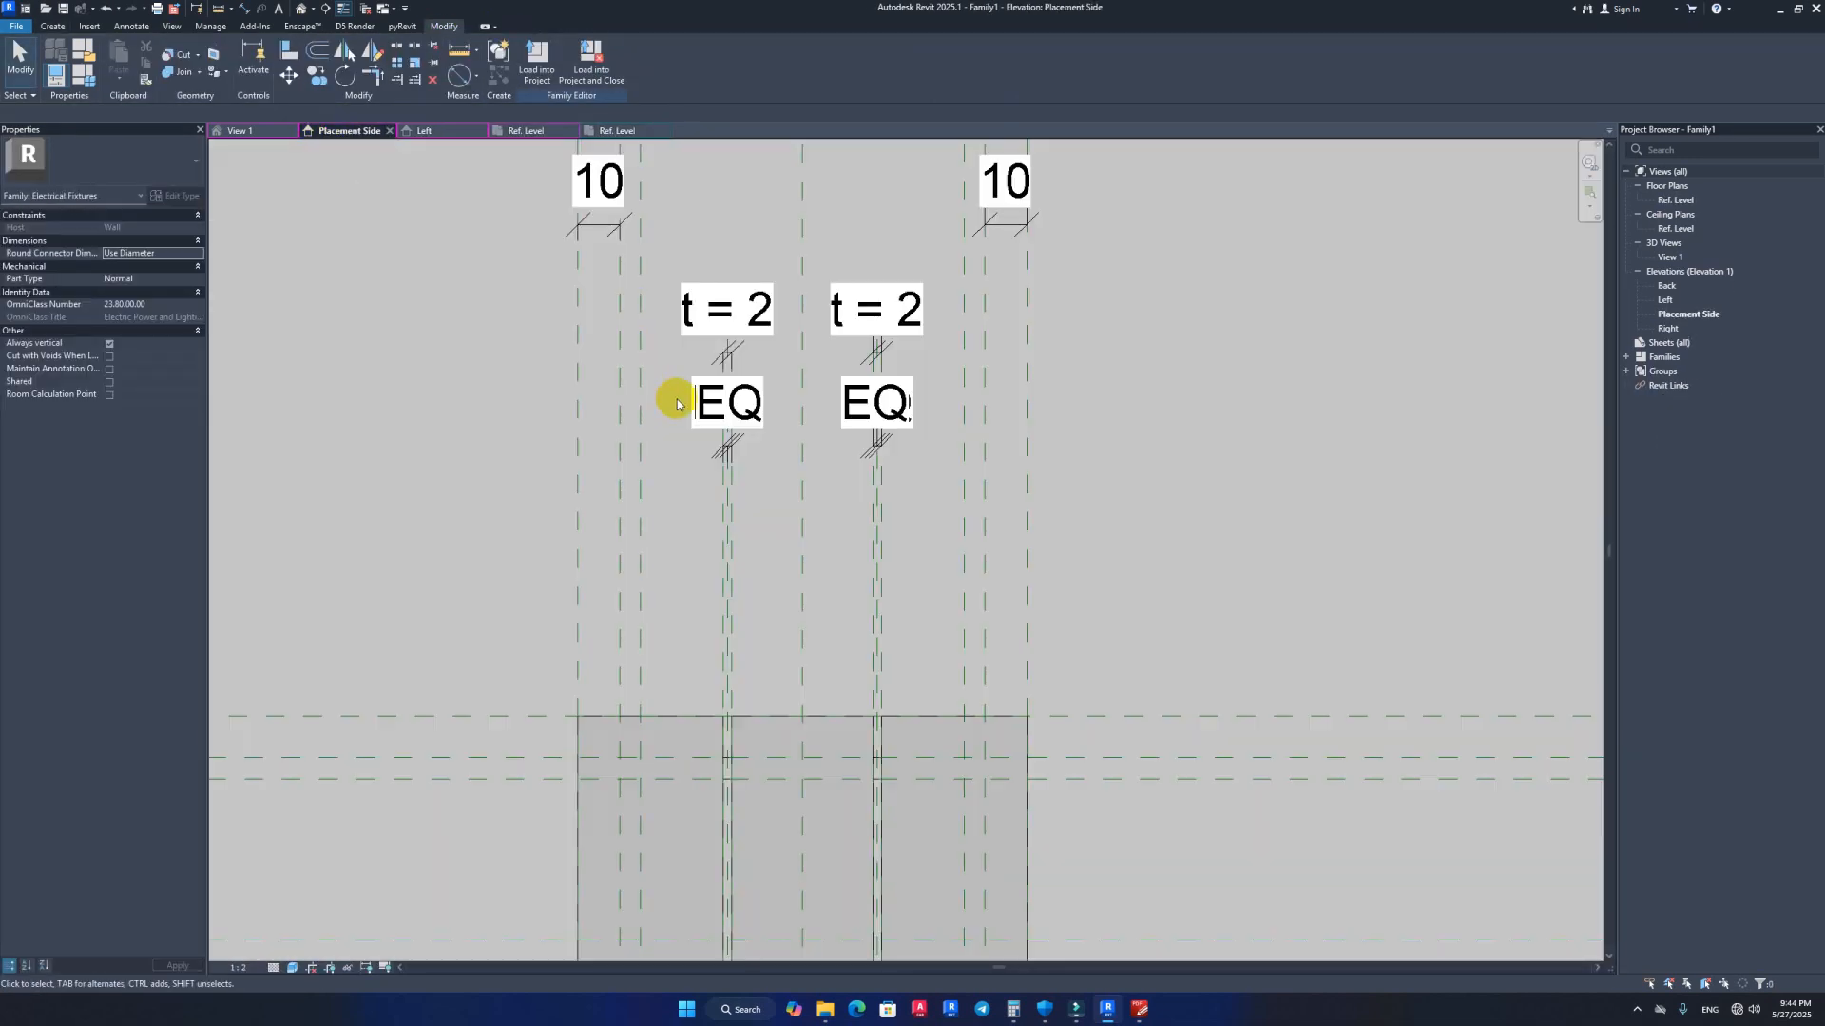
left_click(237, 132)
scroll(699, 419, "down", 4)
middle_click_drag(758, 152, 789, 409)
scroll(813, 451, "up", 7)
scroll(848, 430, "down", 5)
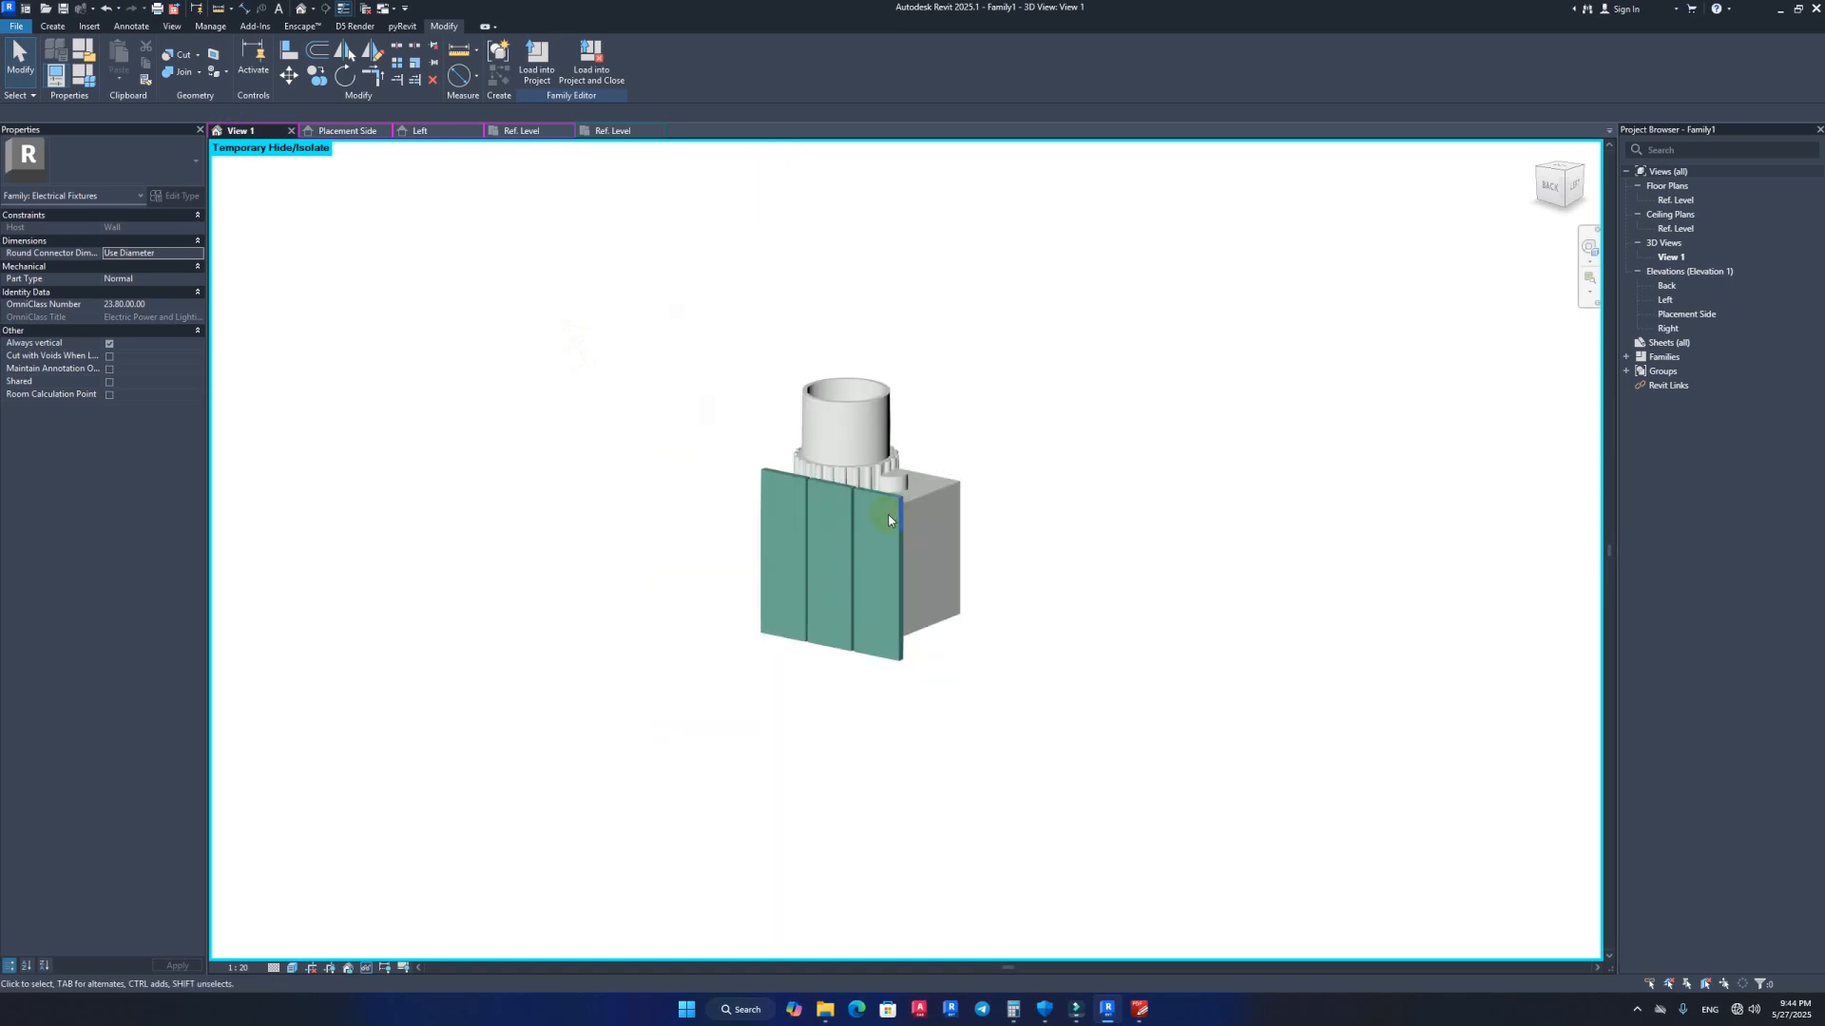
middle_click_drag(990, 533, 894, 493, "shift")
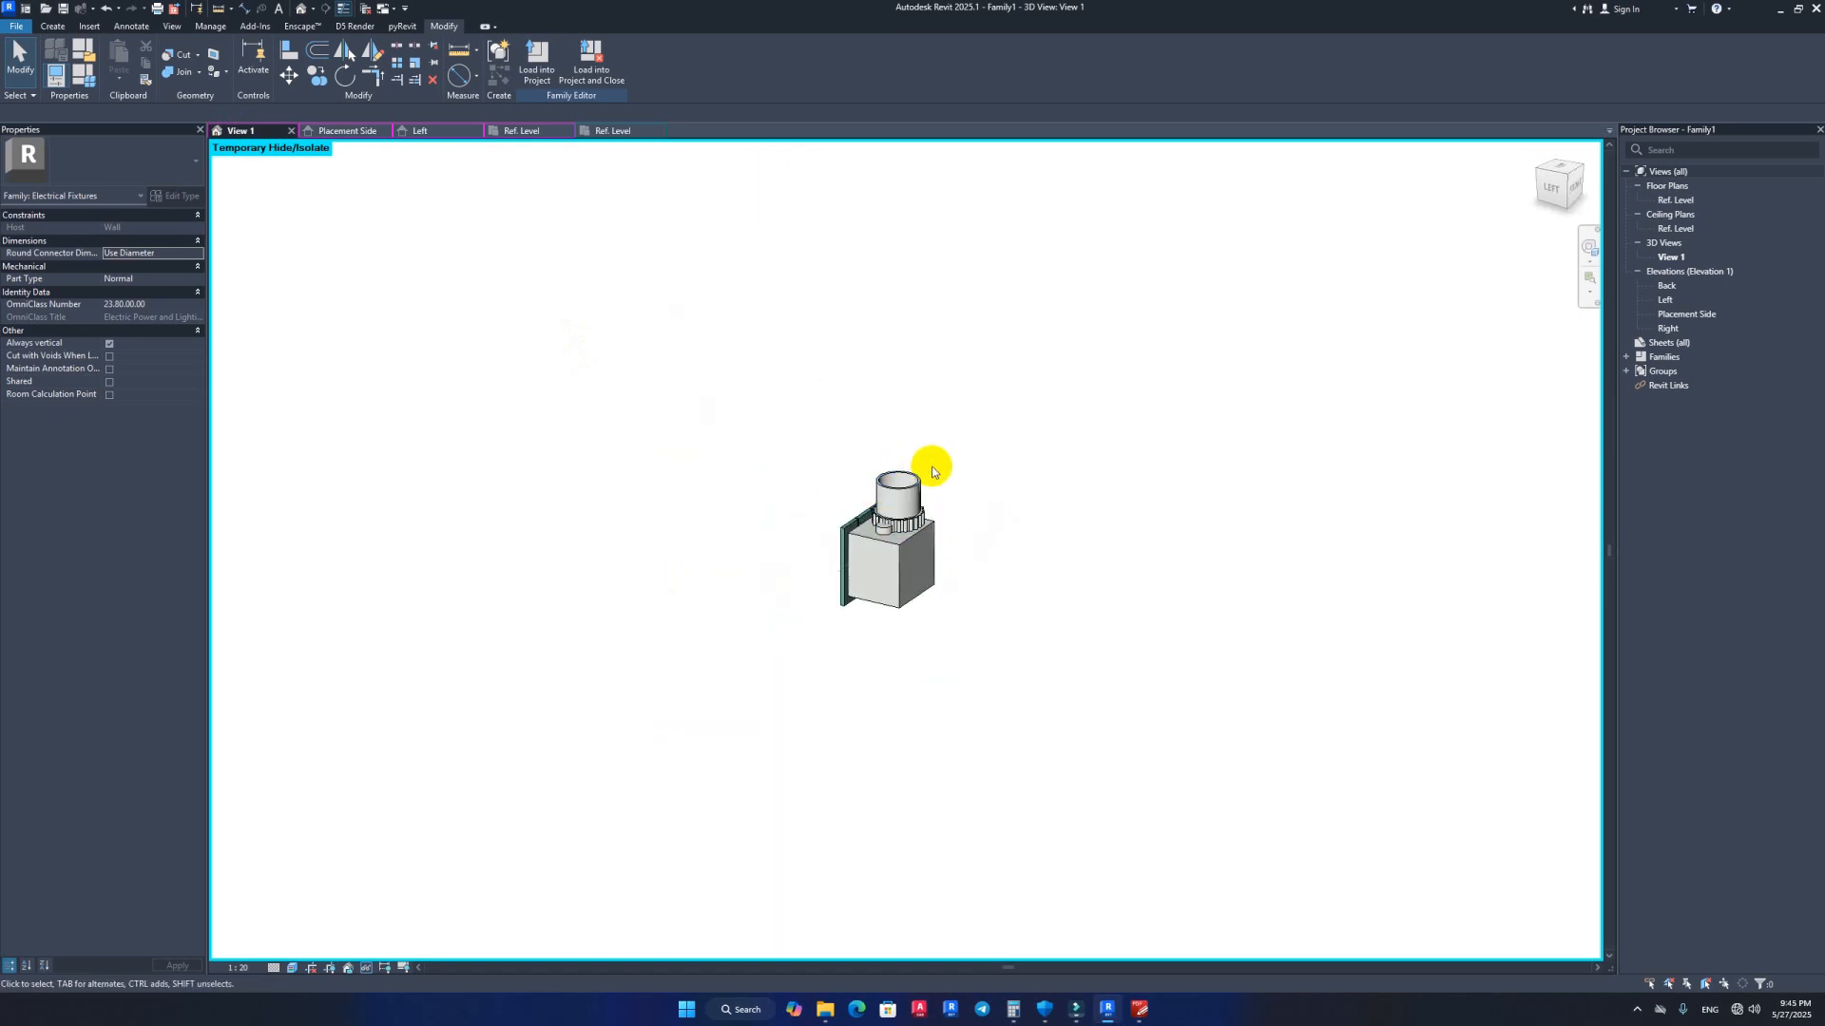
Step: Examine the conduit fitting's dimension properties and its position in the Left and Placement Side elevations
left_click(912, 480)
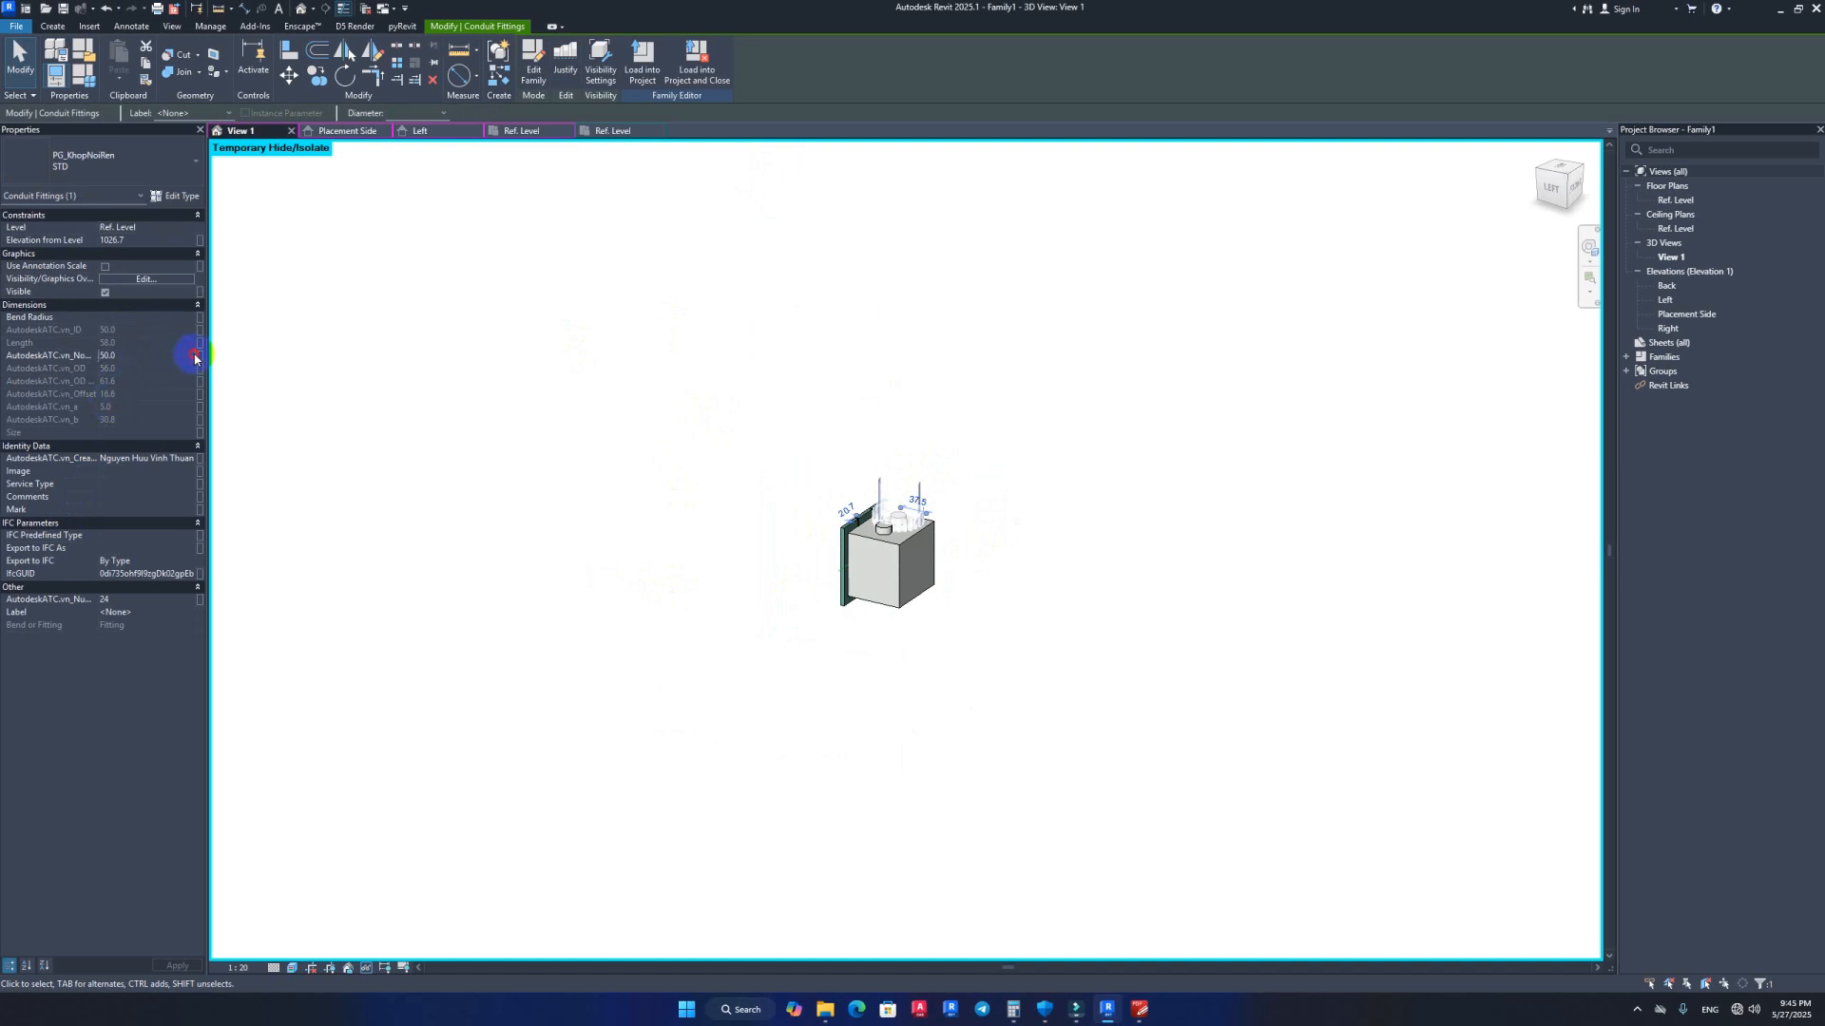
key("Escape")
key("Escape")
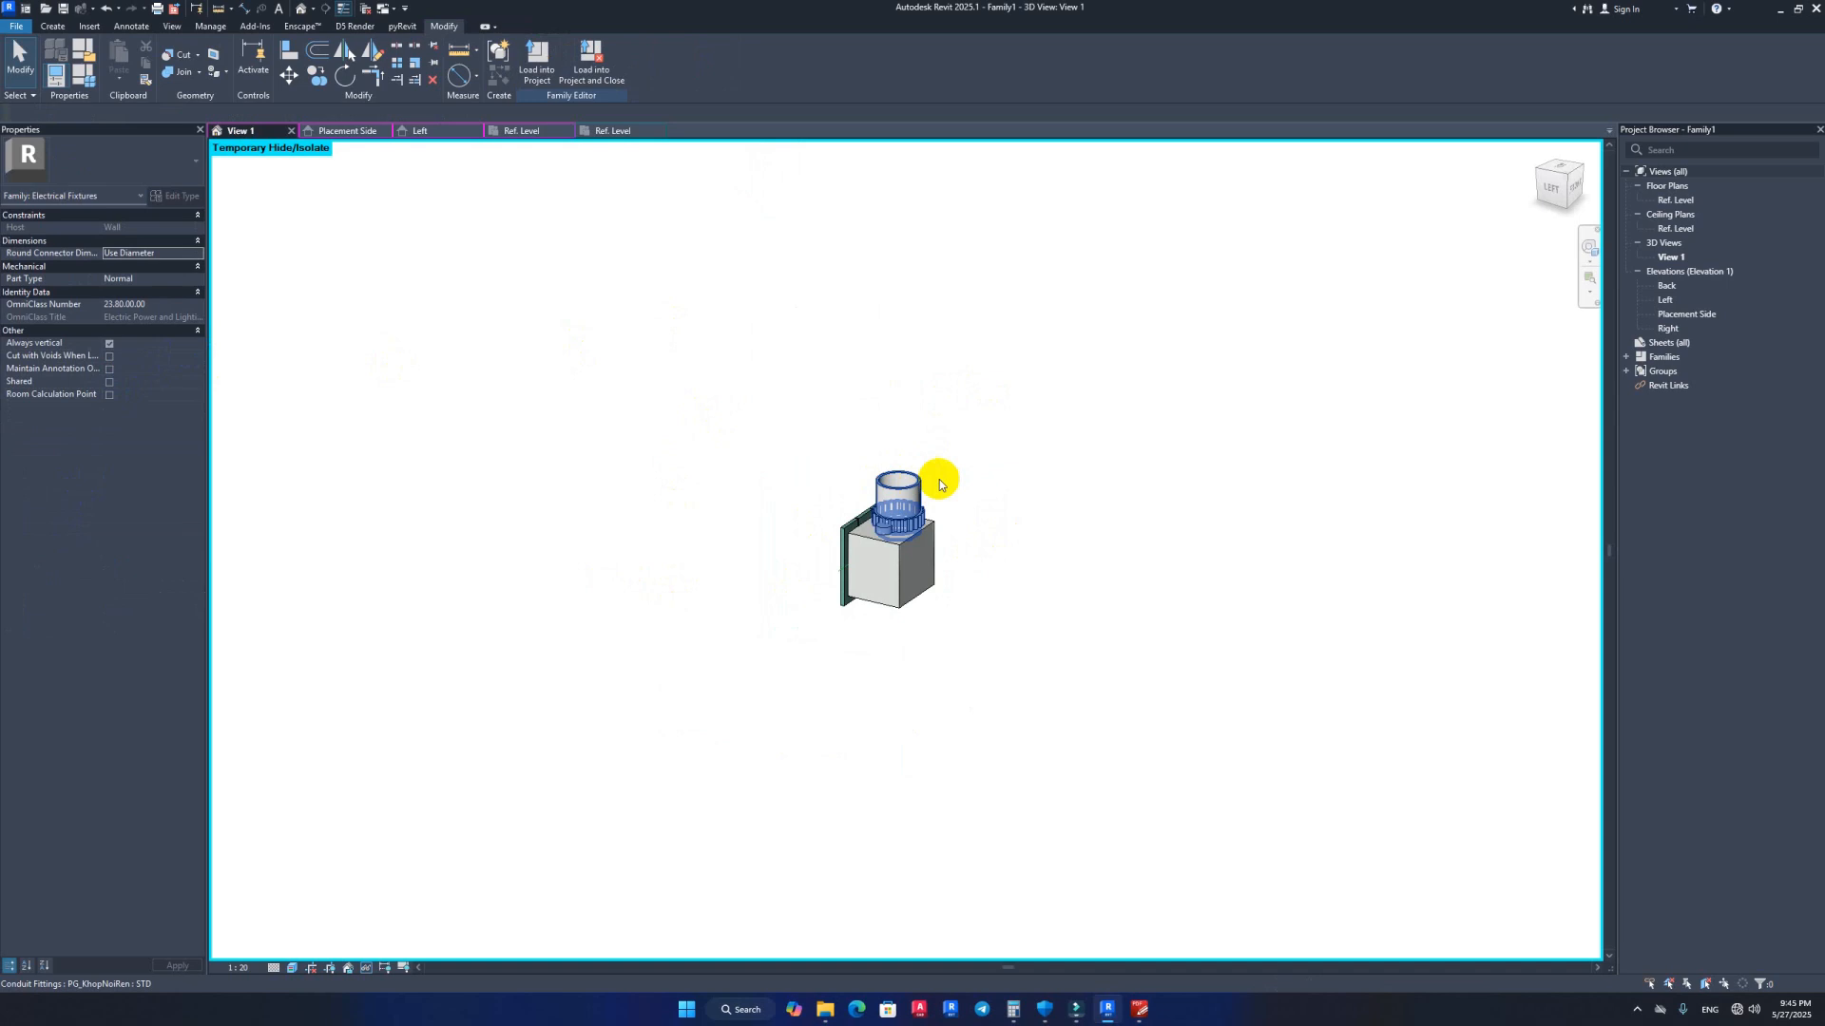
left_click(900, 489)
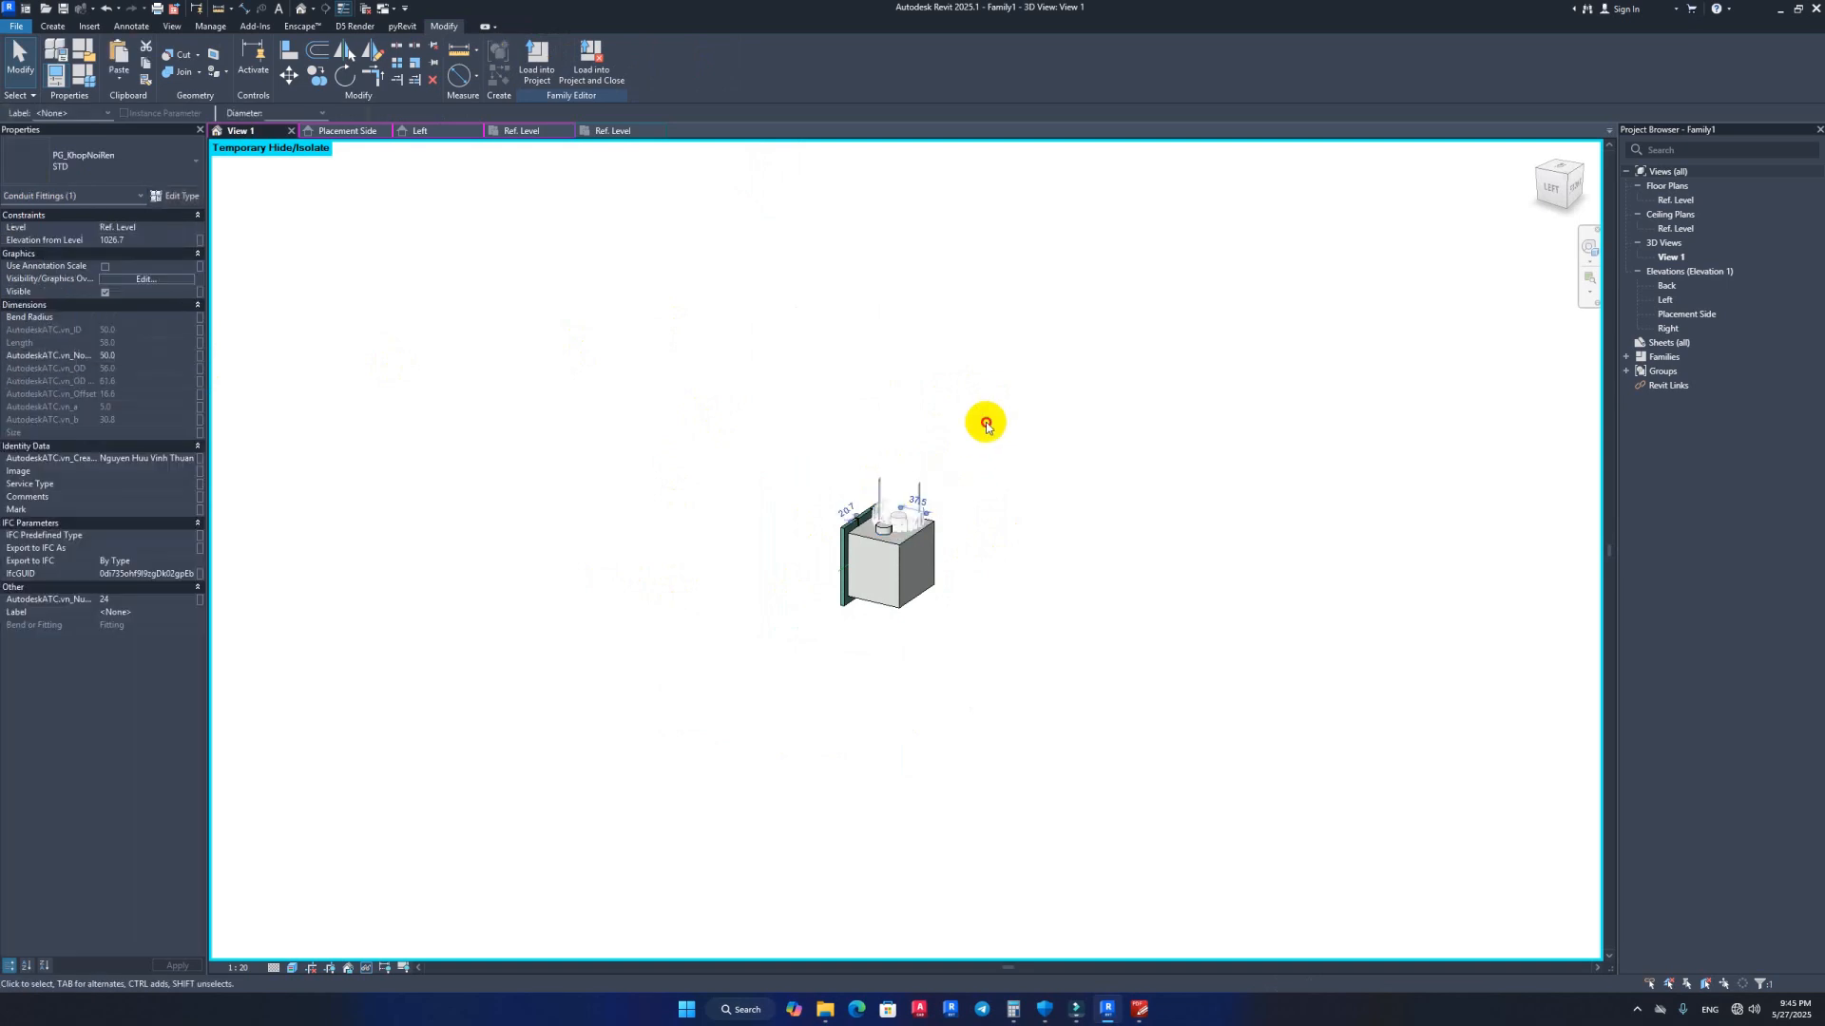
key("Escape")
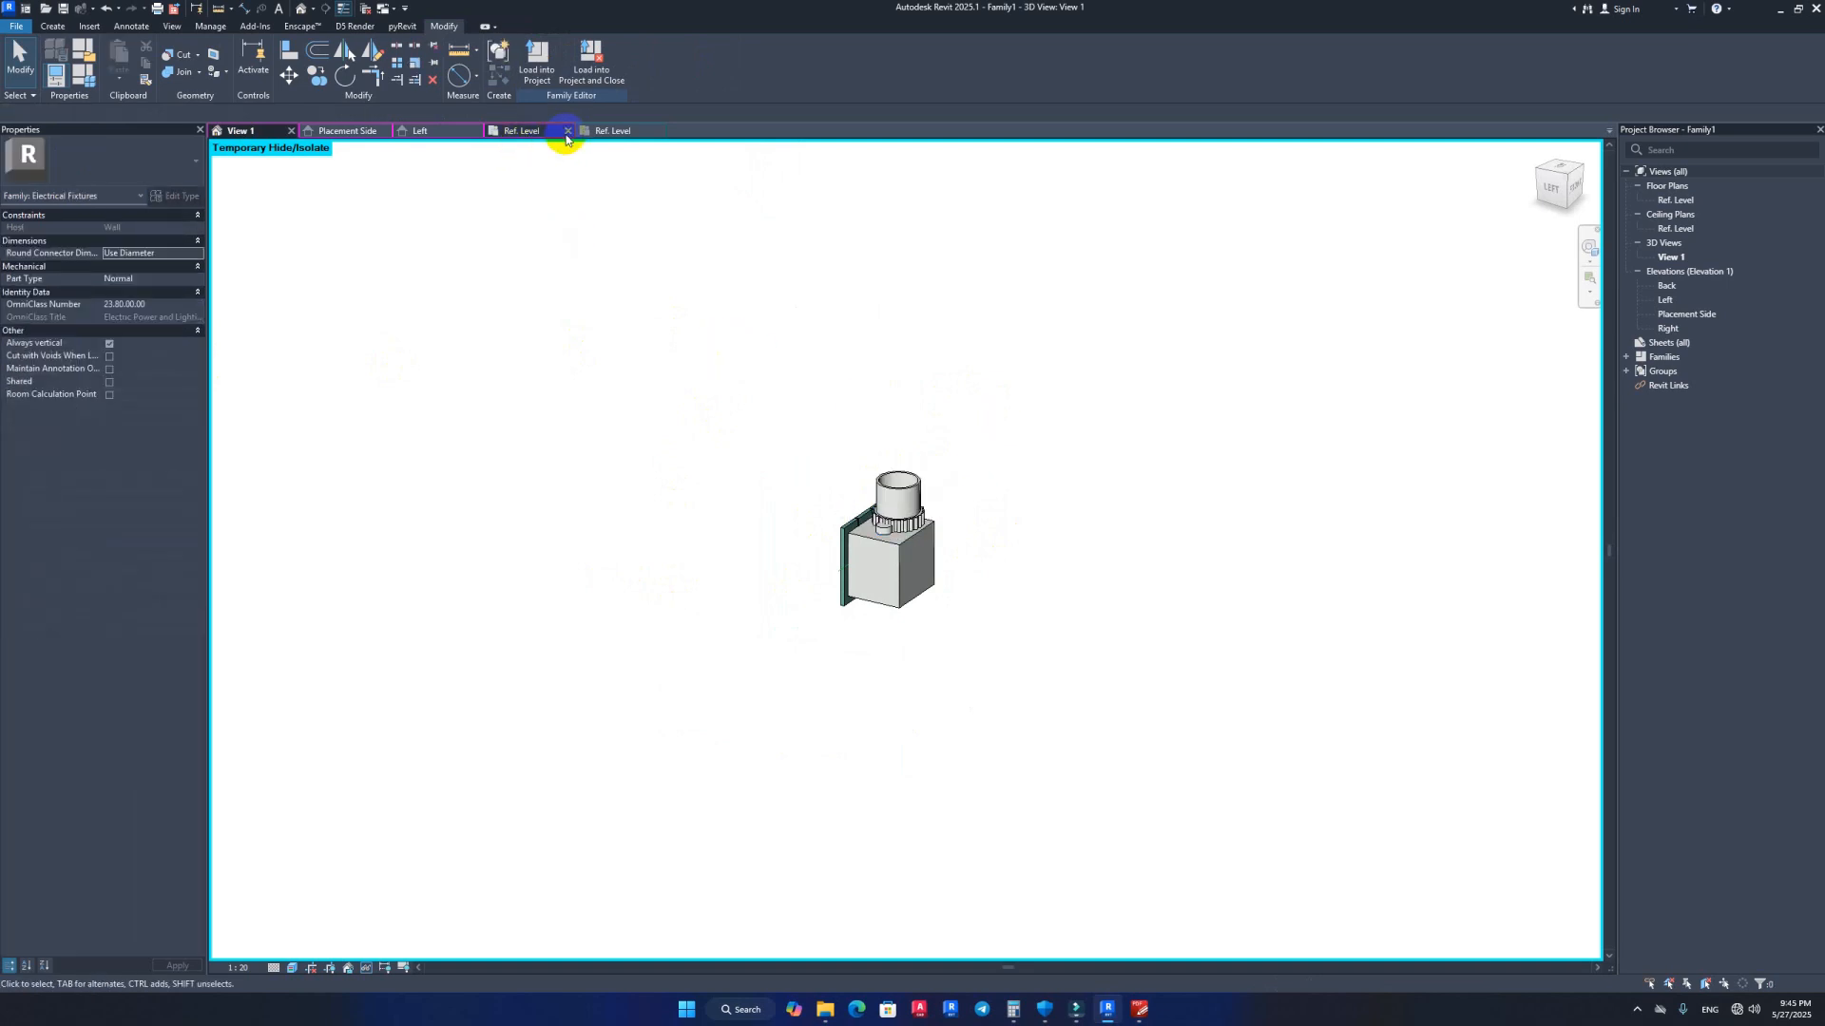
left_click(419, 130)
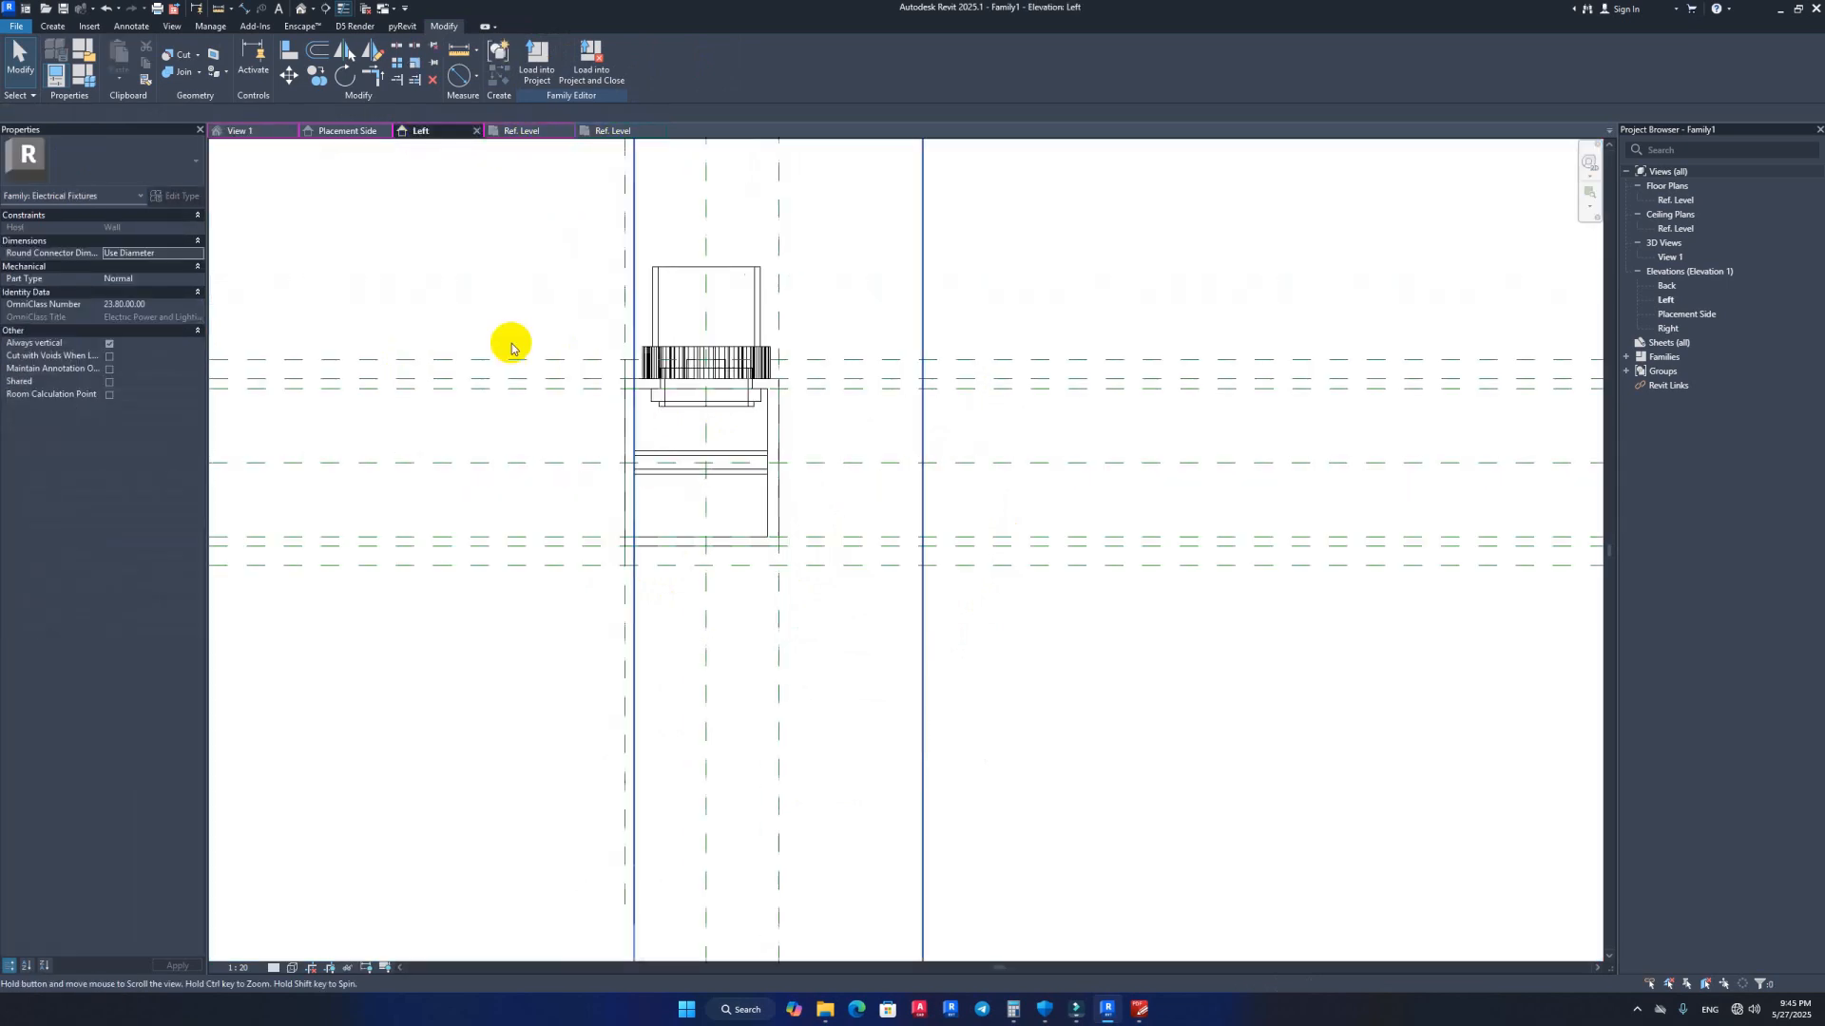
left_click(347, 131)
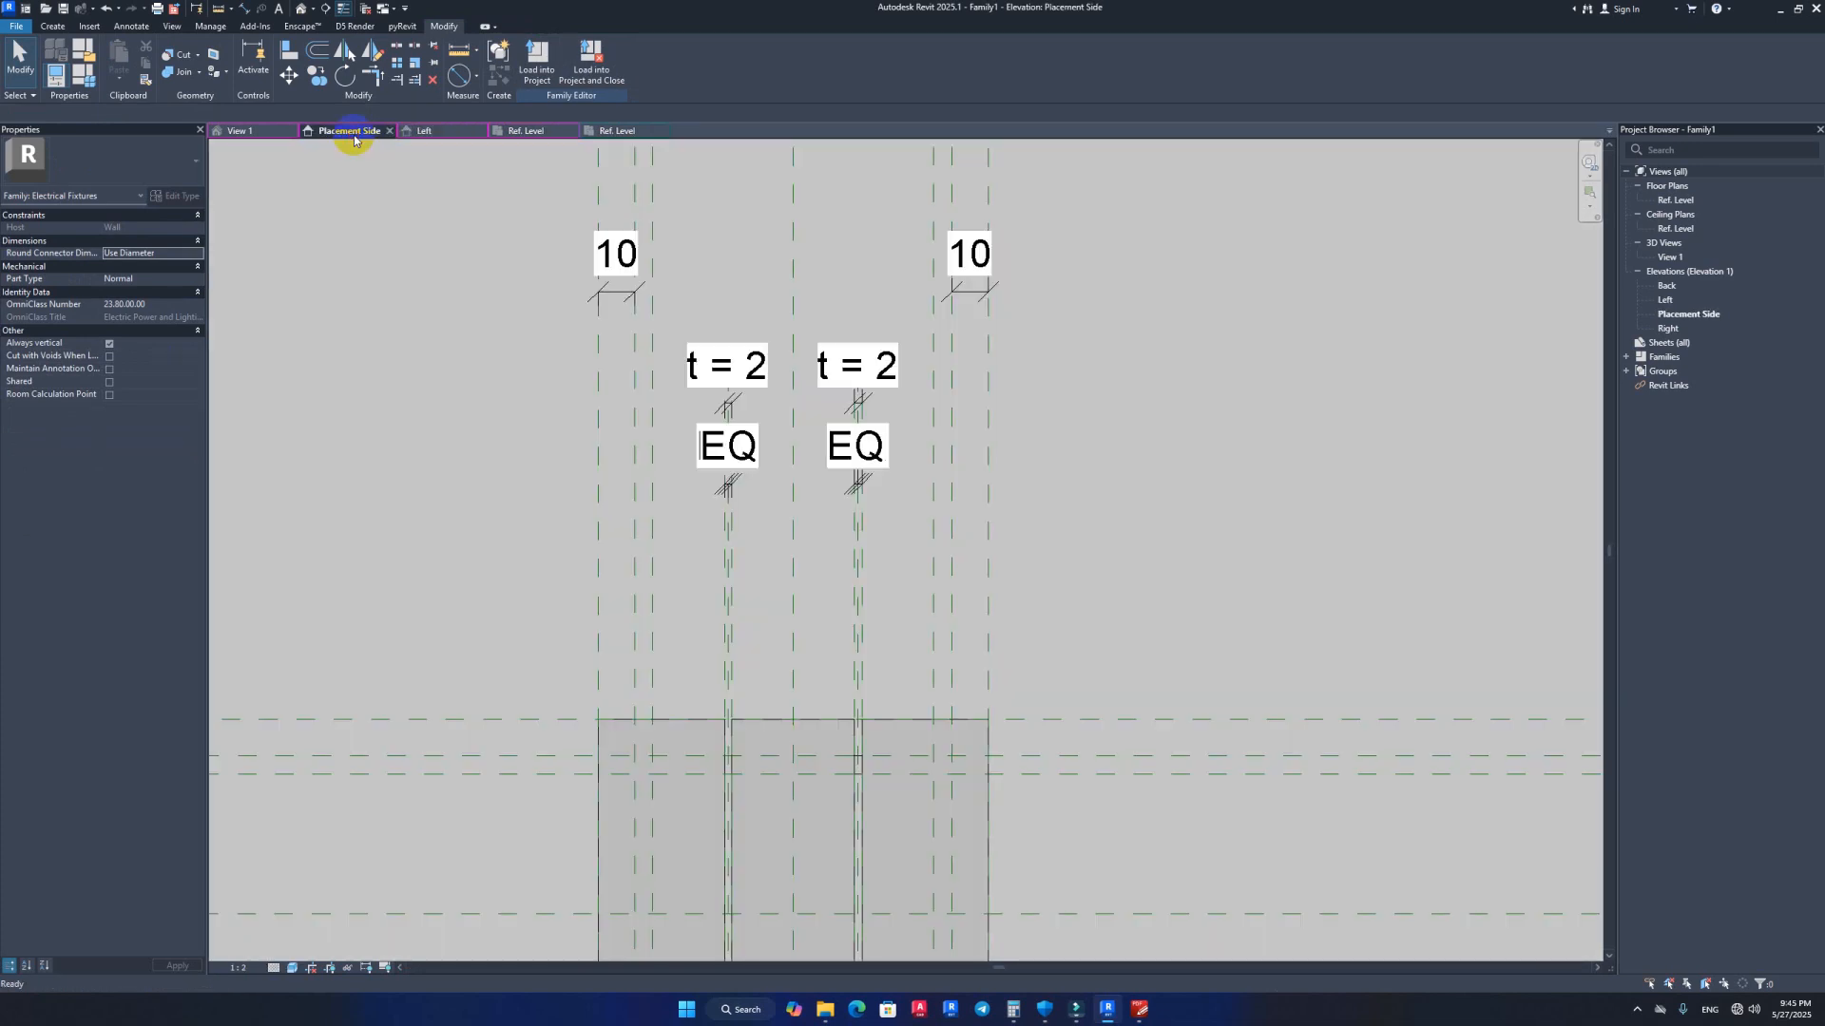
left_click(240, 130)
scroll(874, 570, "up", 3)
left_click(720, 449)
Step: Add a type-based family parameter named connection with data type Length, grouped under Dimensions
left_click(83, 53)
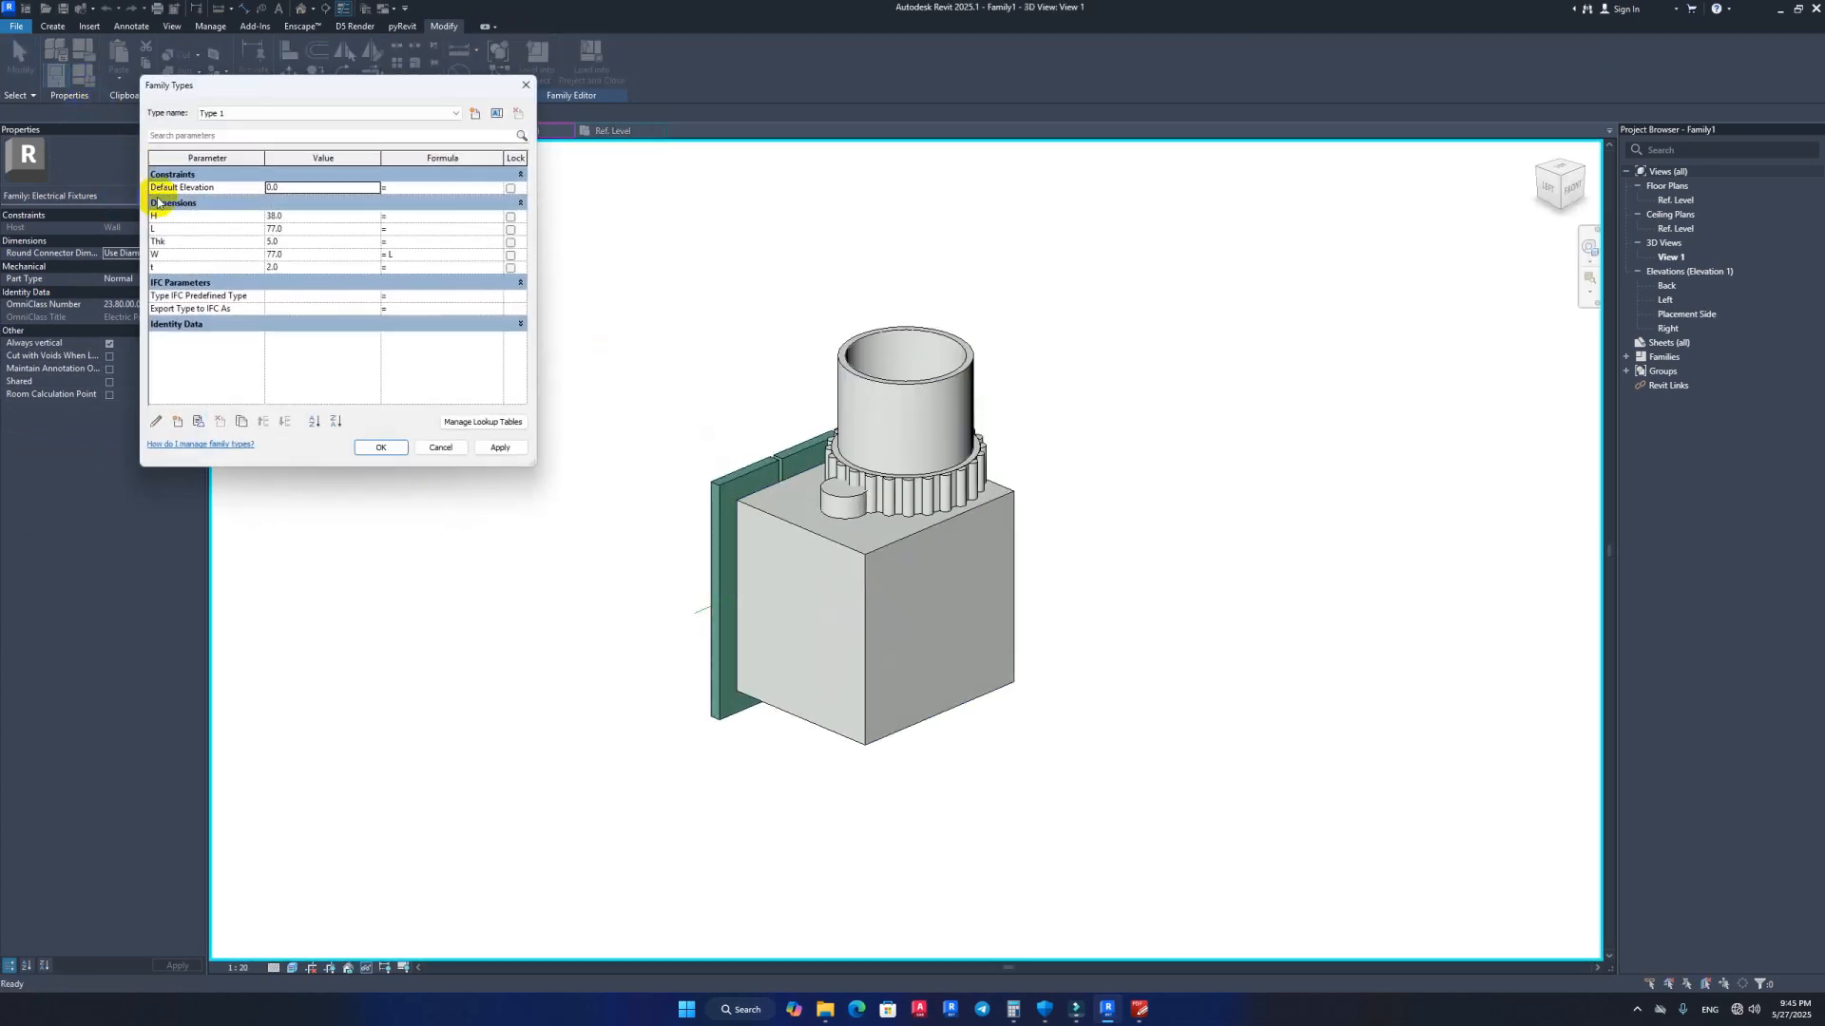
left_click(180, 422)
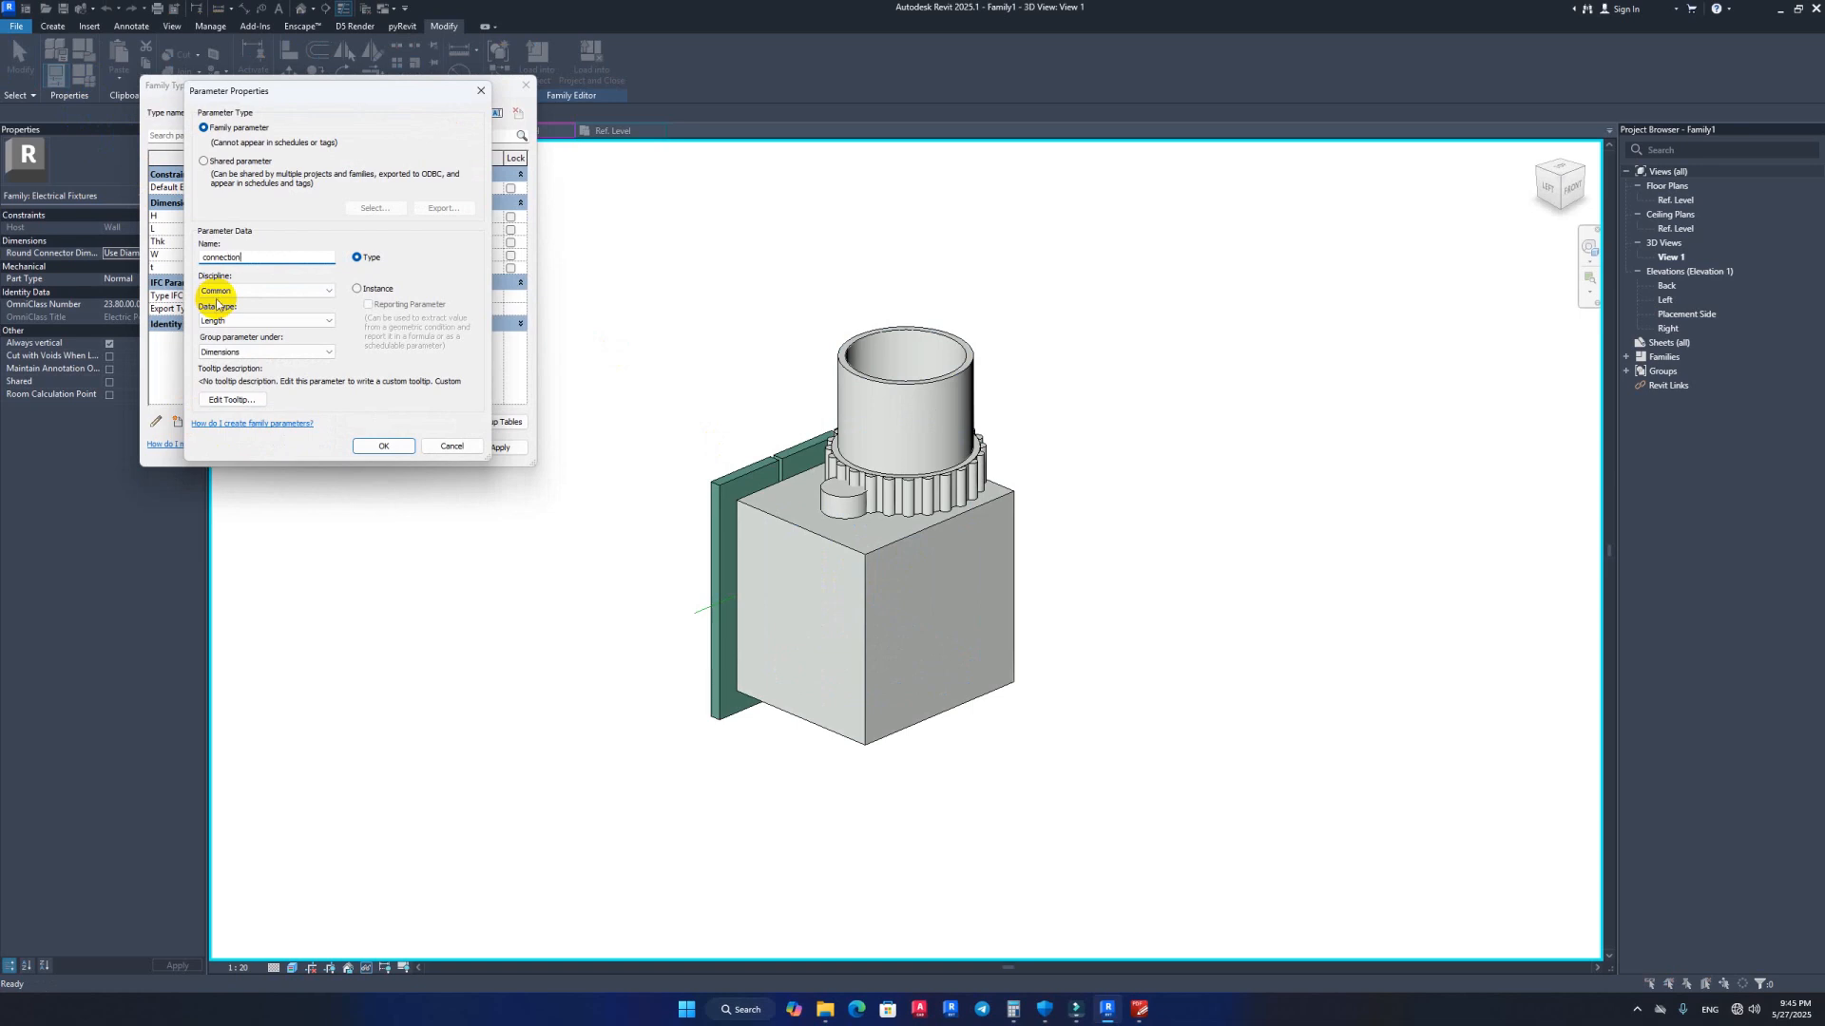
left_click(384, 446)
left_click(388, 445)
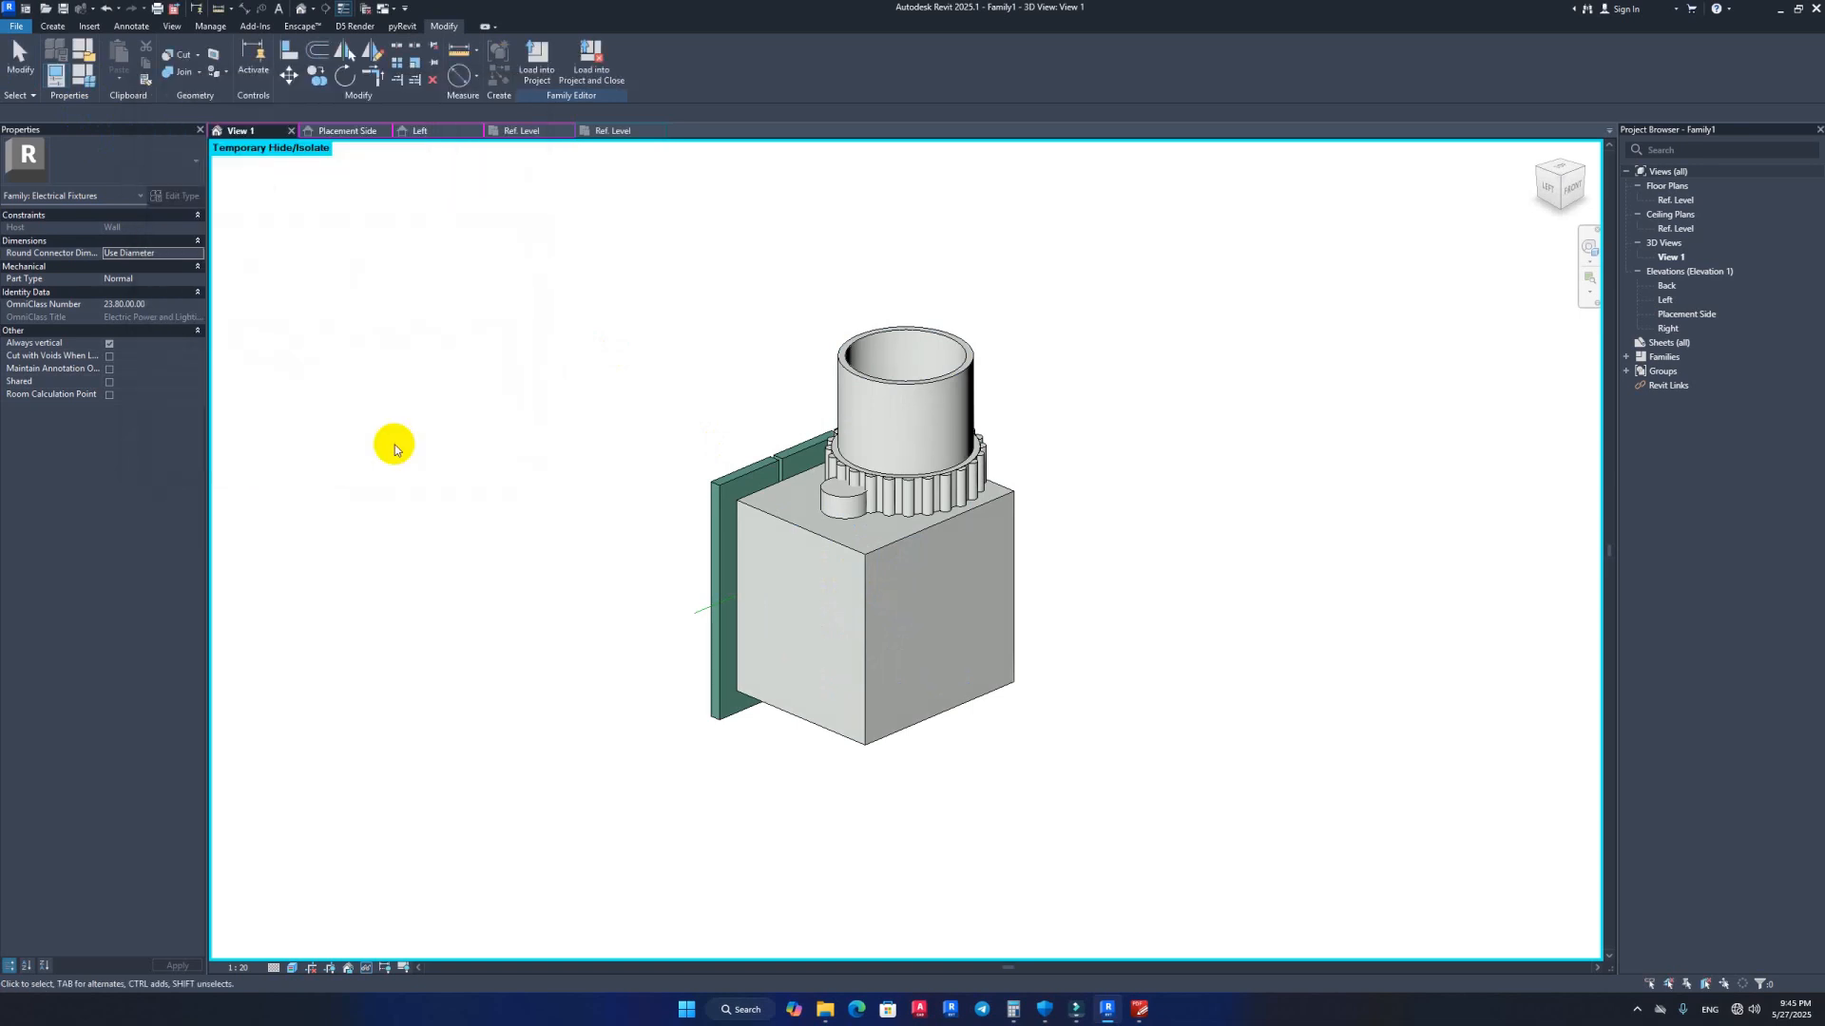
Step: Set the connection parameter to 20 mm in the family types and apply the change
left_click(84, 84)
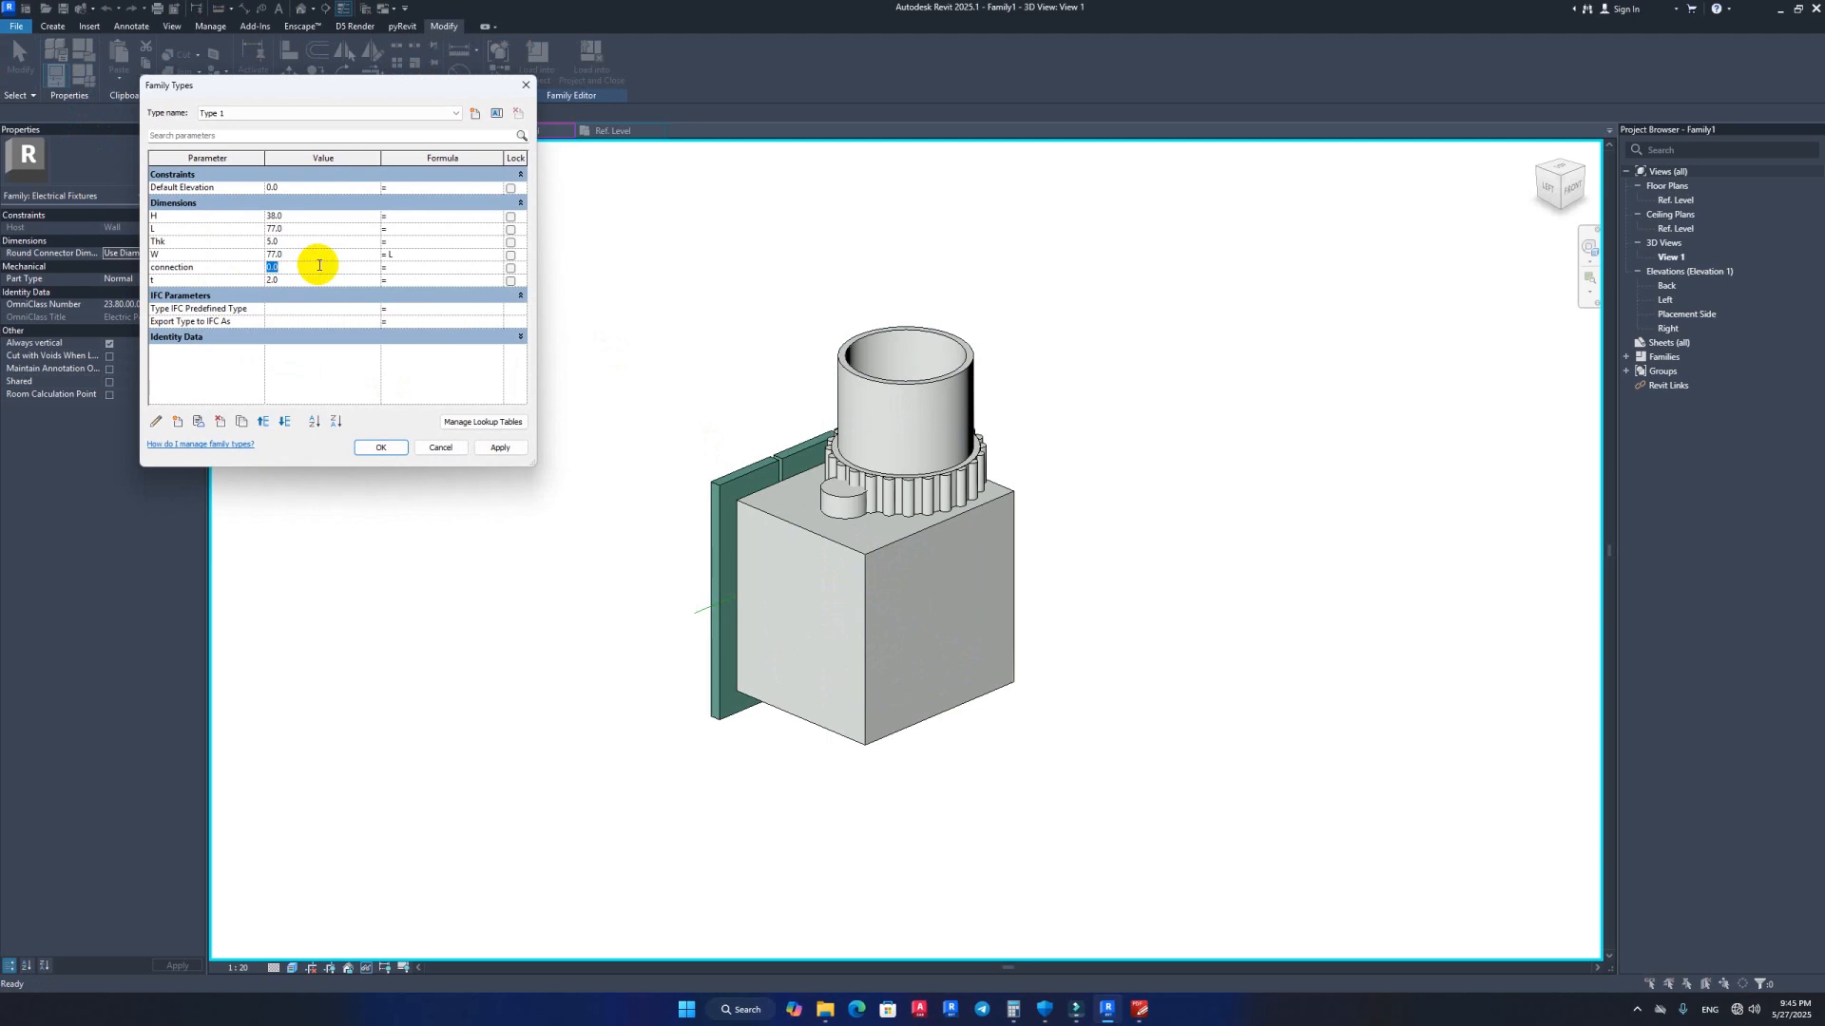
left_click(502, 448)
left_click(380, 447)
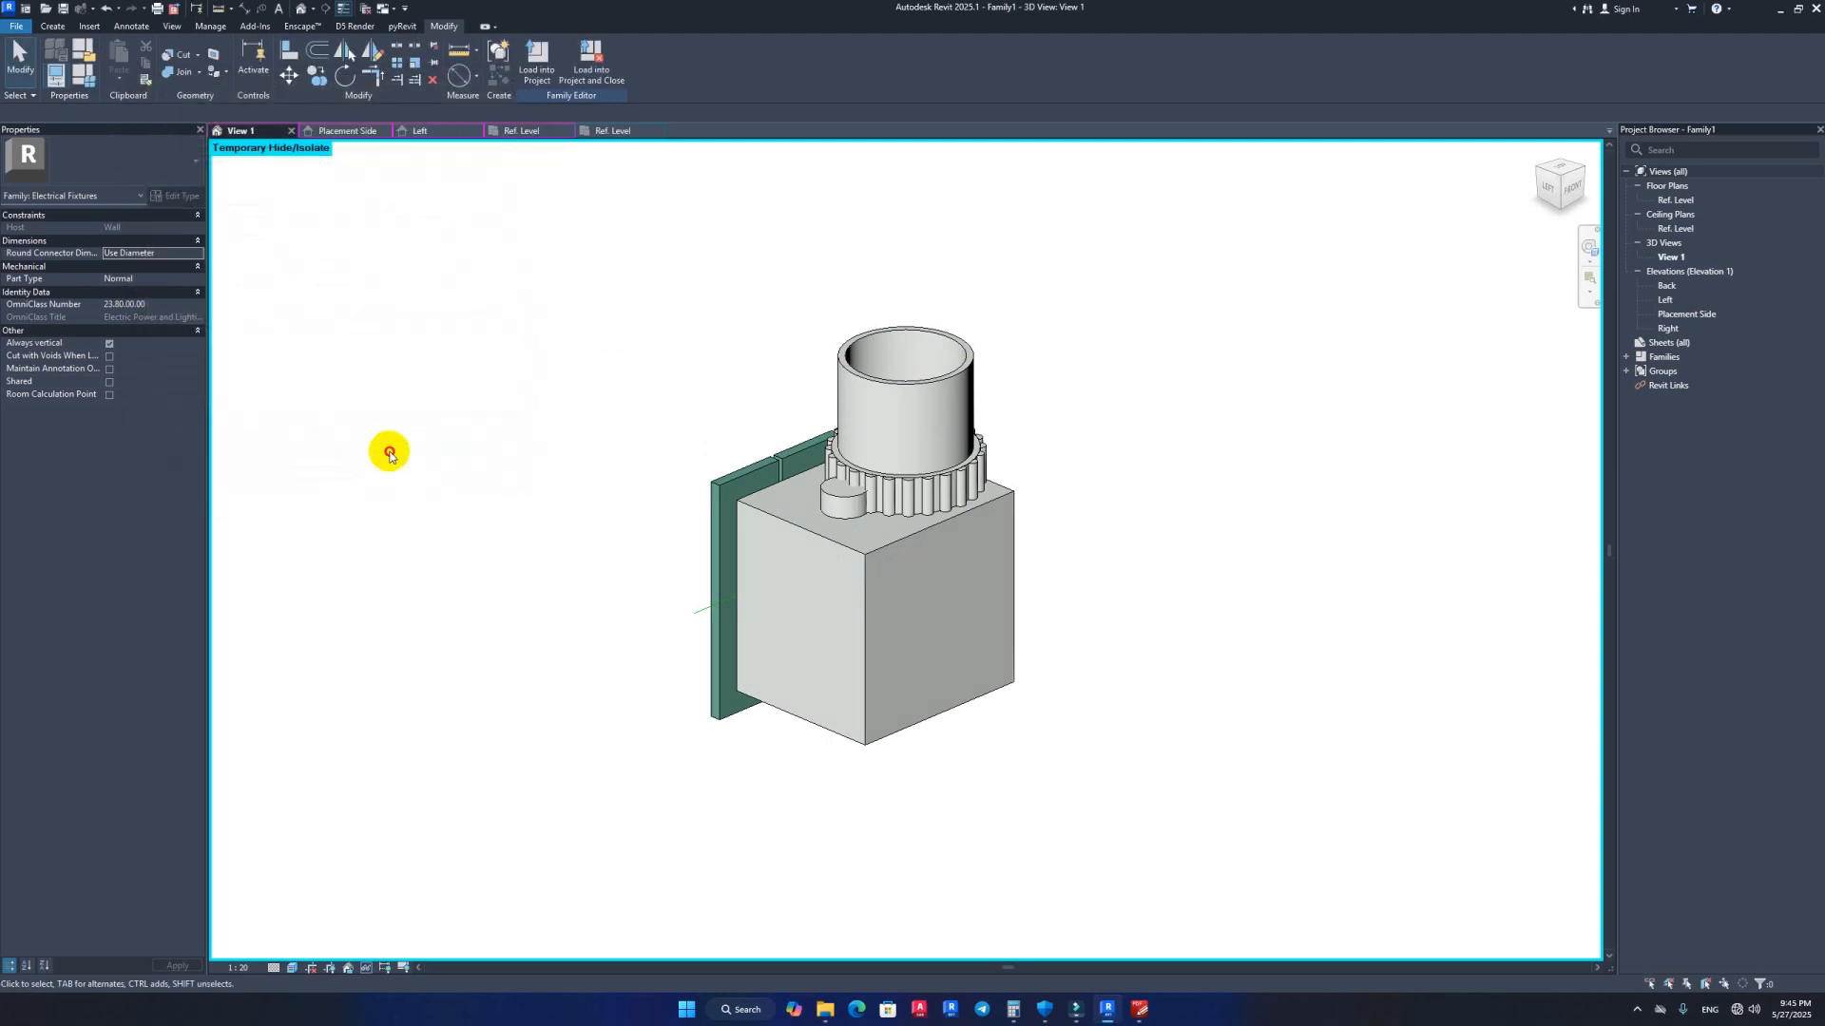
Step: Associate the conduit fitting's nominal diameter with the connection family parameter
middle_click_drag(692, 363, 714, 479, "shift")
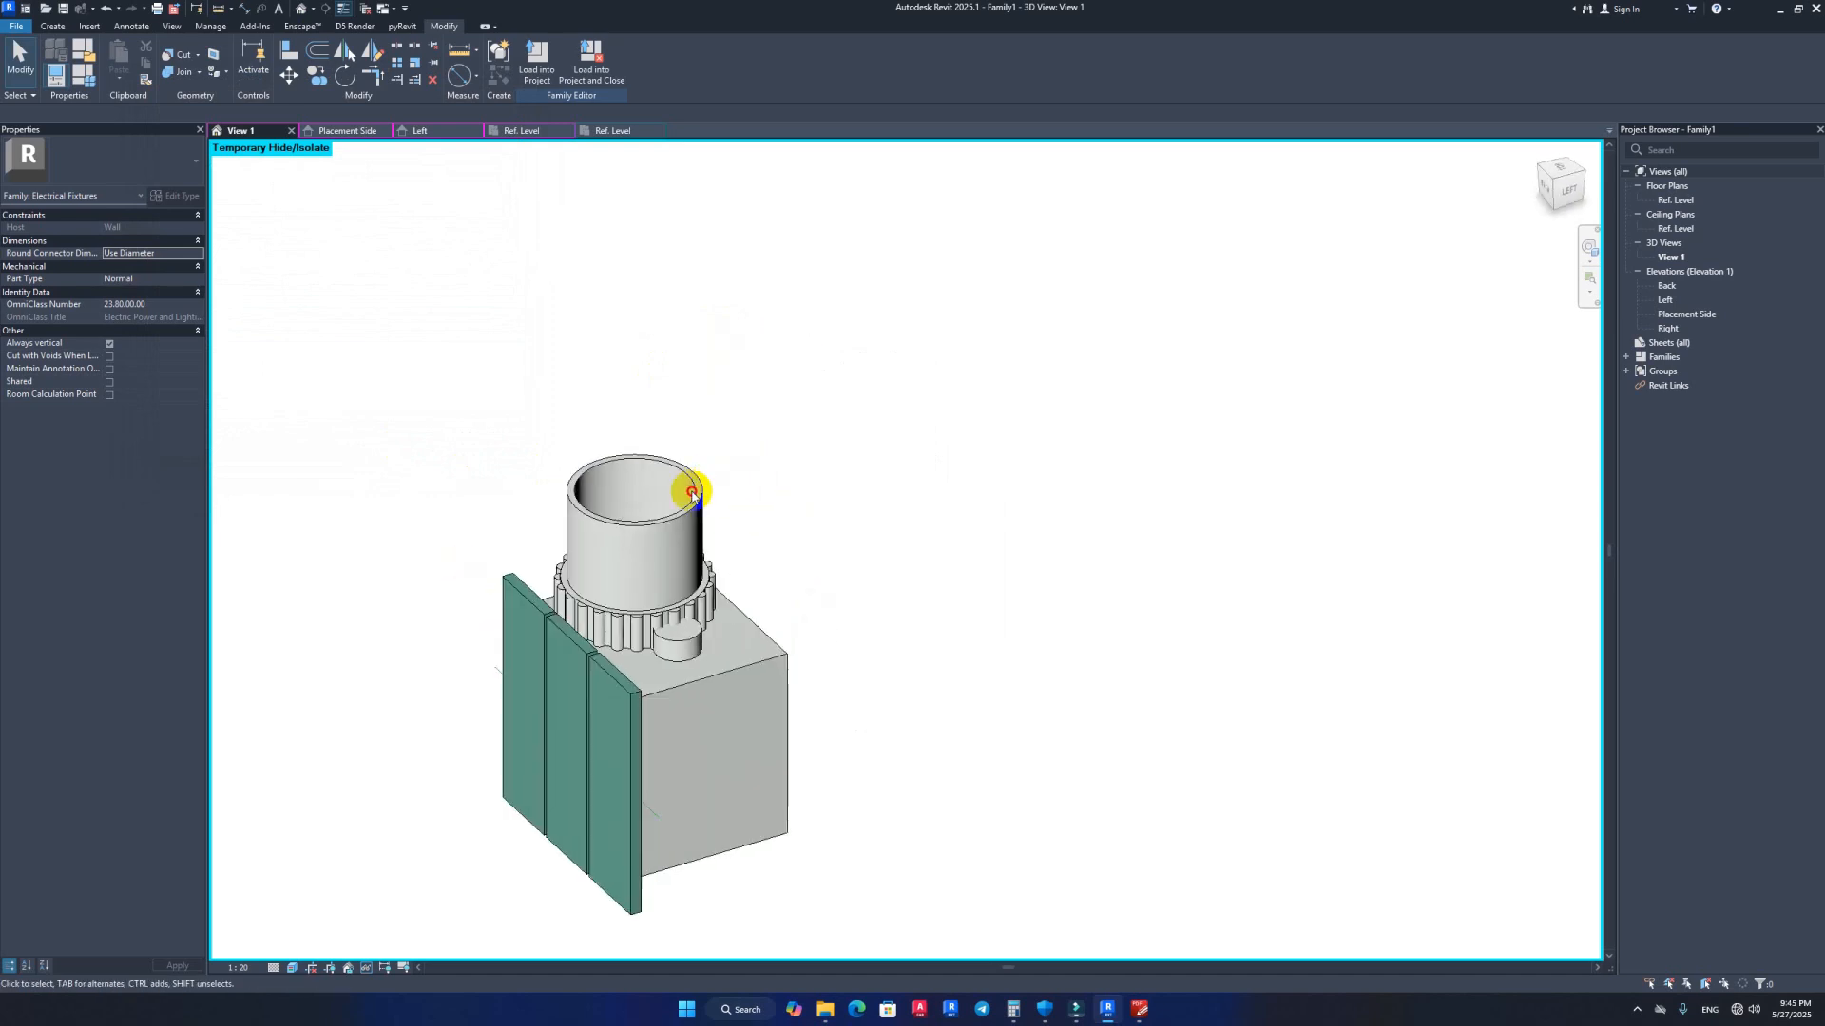
left_click(691, 492)
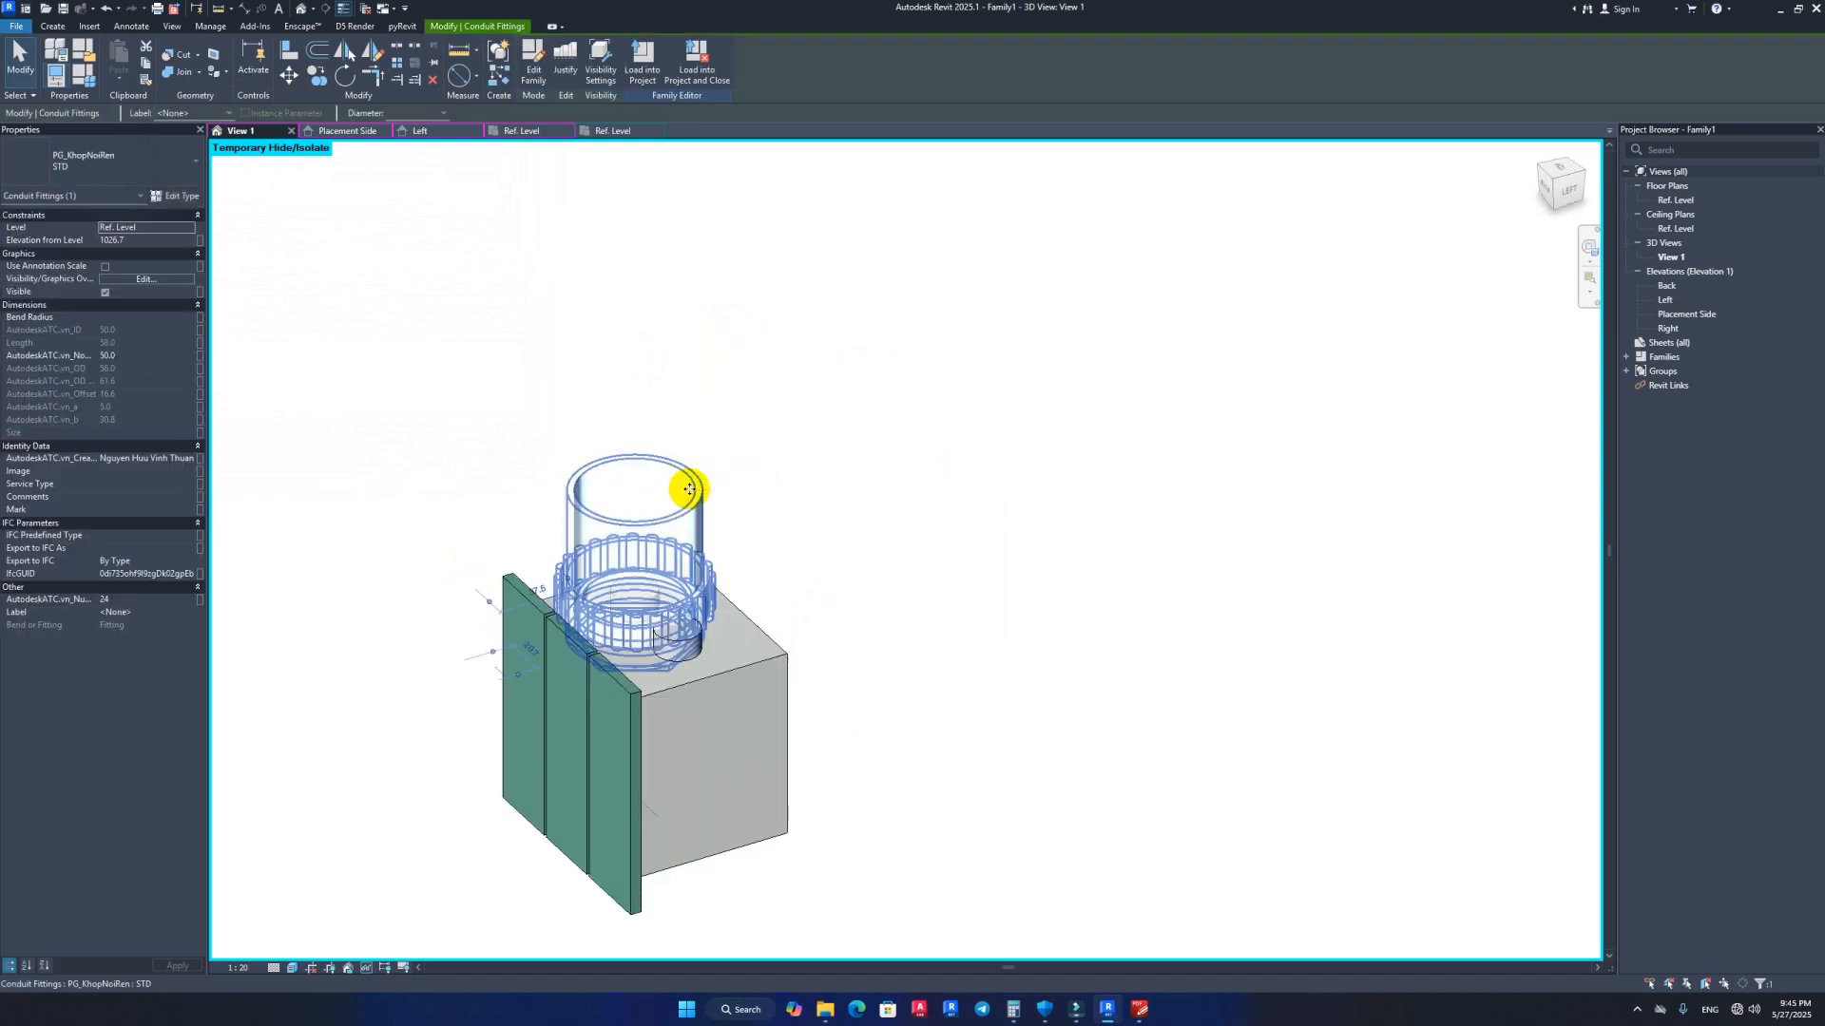
left_click(196, 361)
left_click(200, 357)
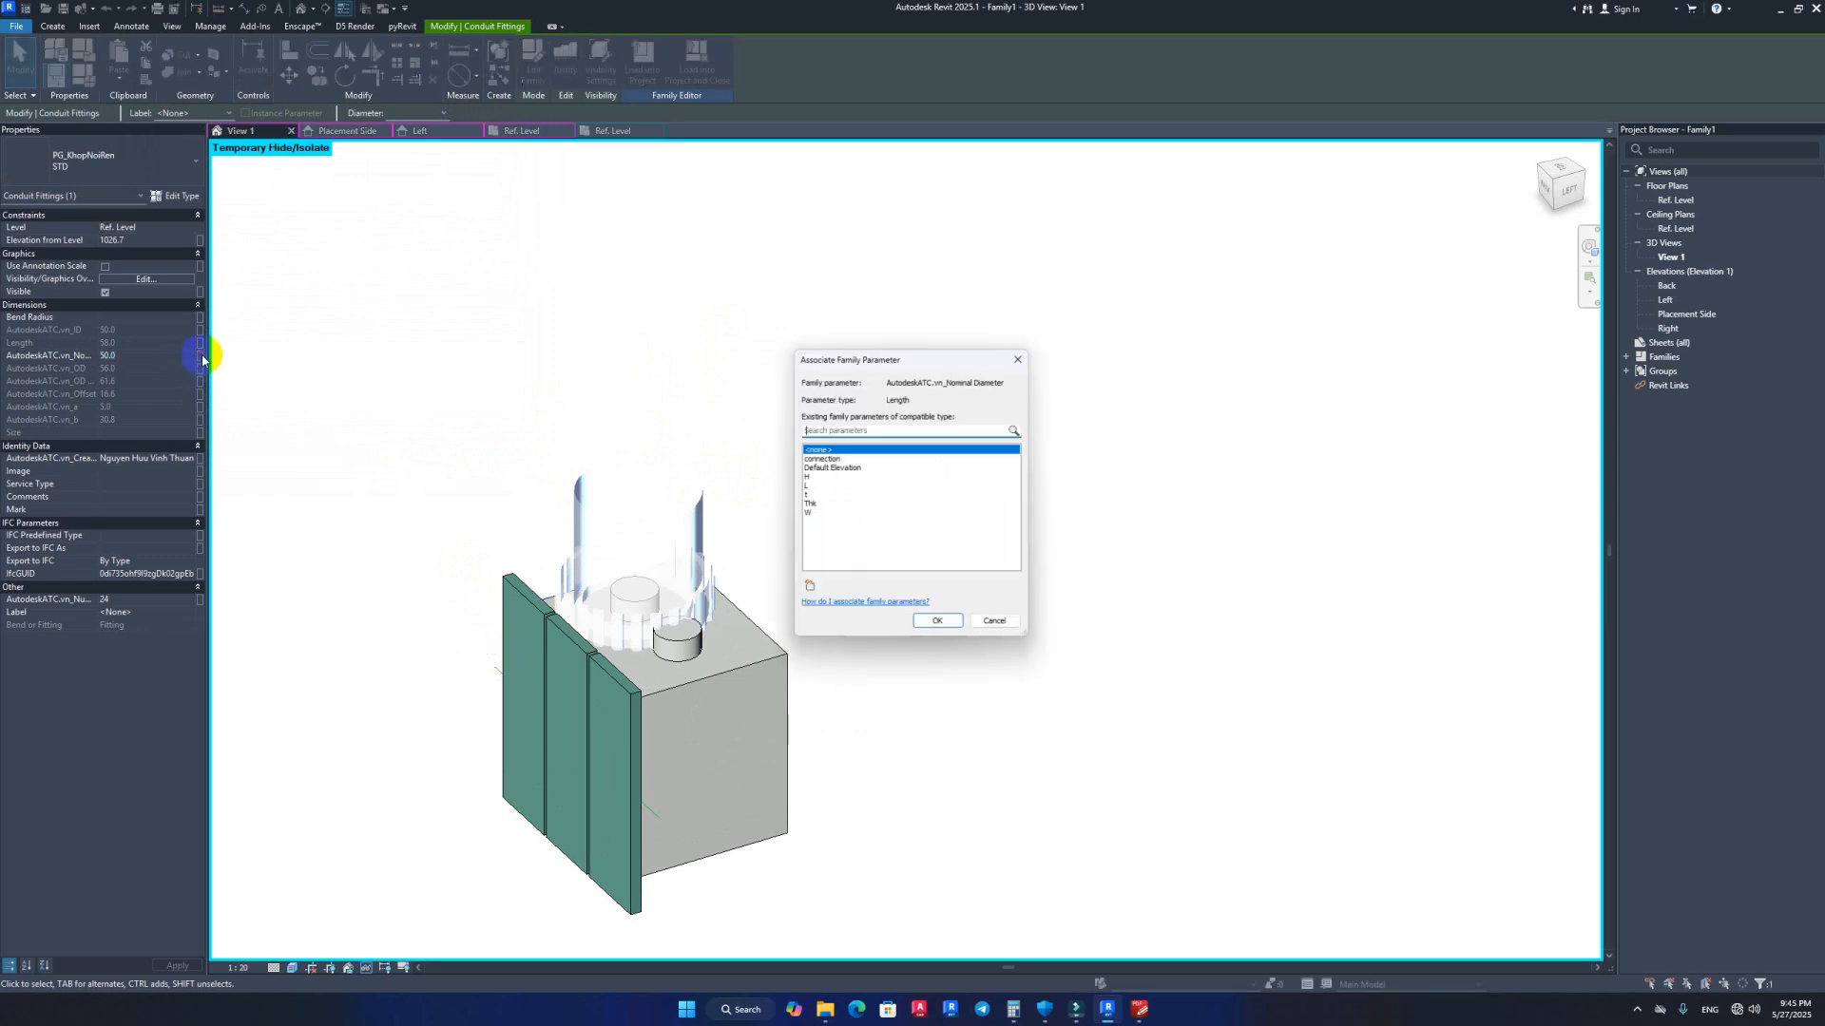
left_click(825, 459)
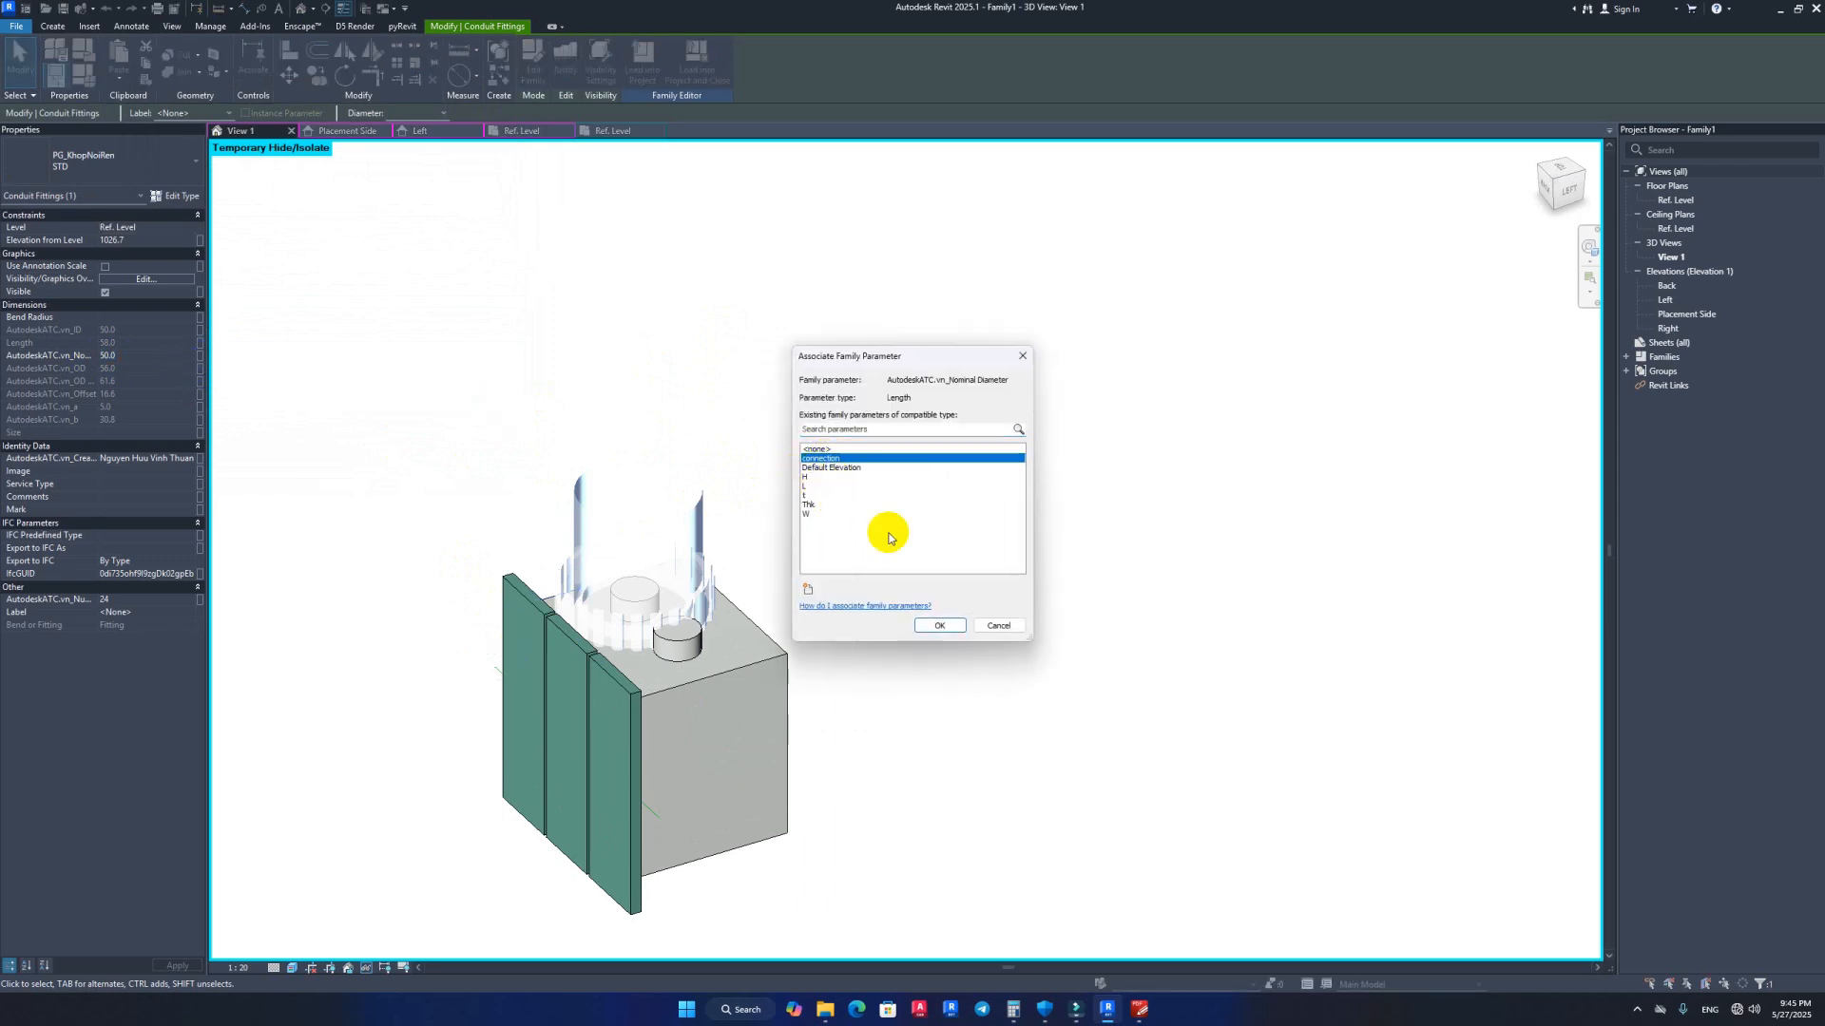
left_click(940, 627)
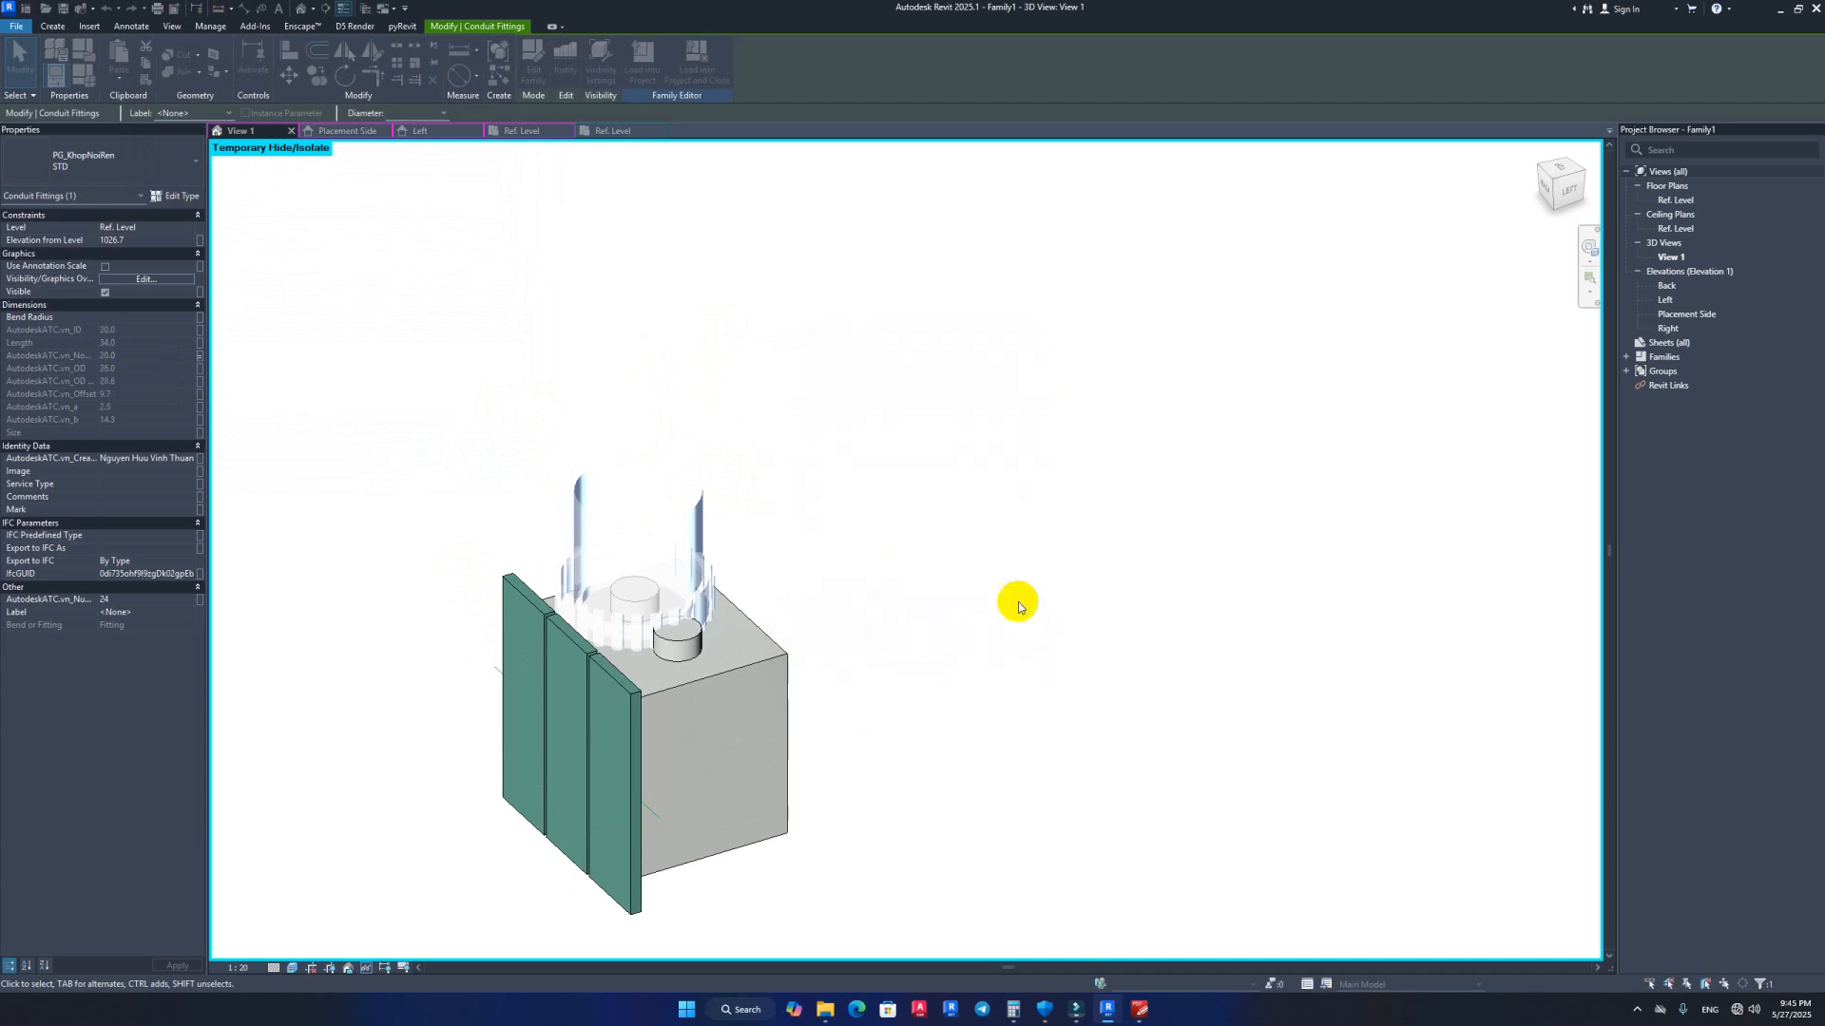
left_click(1054, 593)
Step: Copy the conduit fitting from its centre onto the centre of the neighbouring circle in the Ref. Level plan
middle_click_drag(703, 633, 795, 556)
scroll(795, 556, "up", 3)
scroll(794, 555, "down", 6)
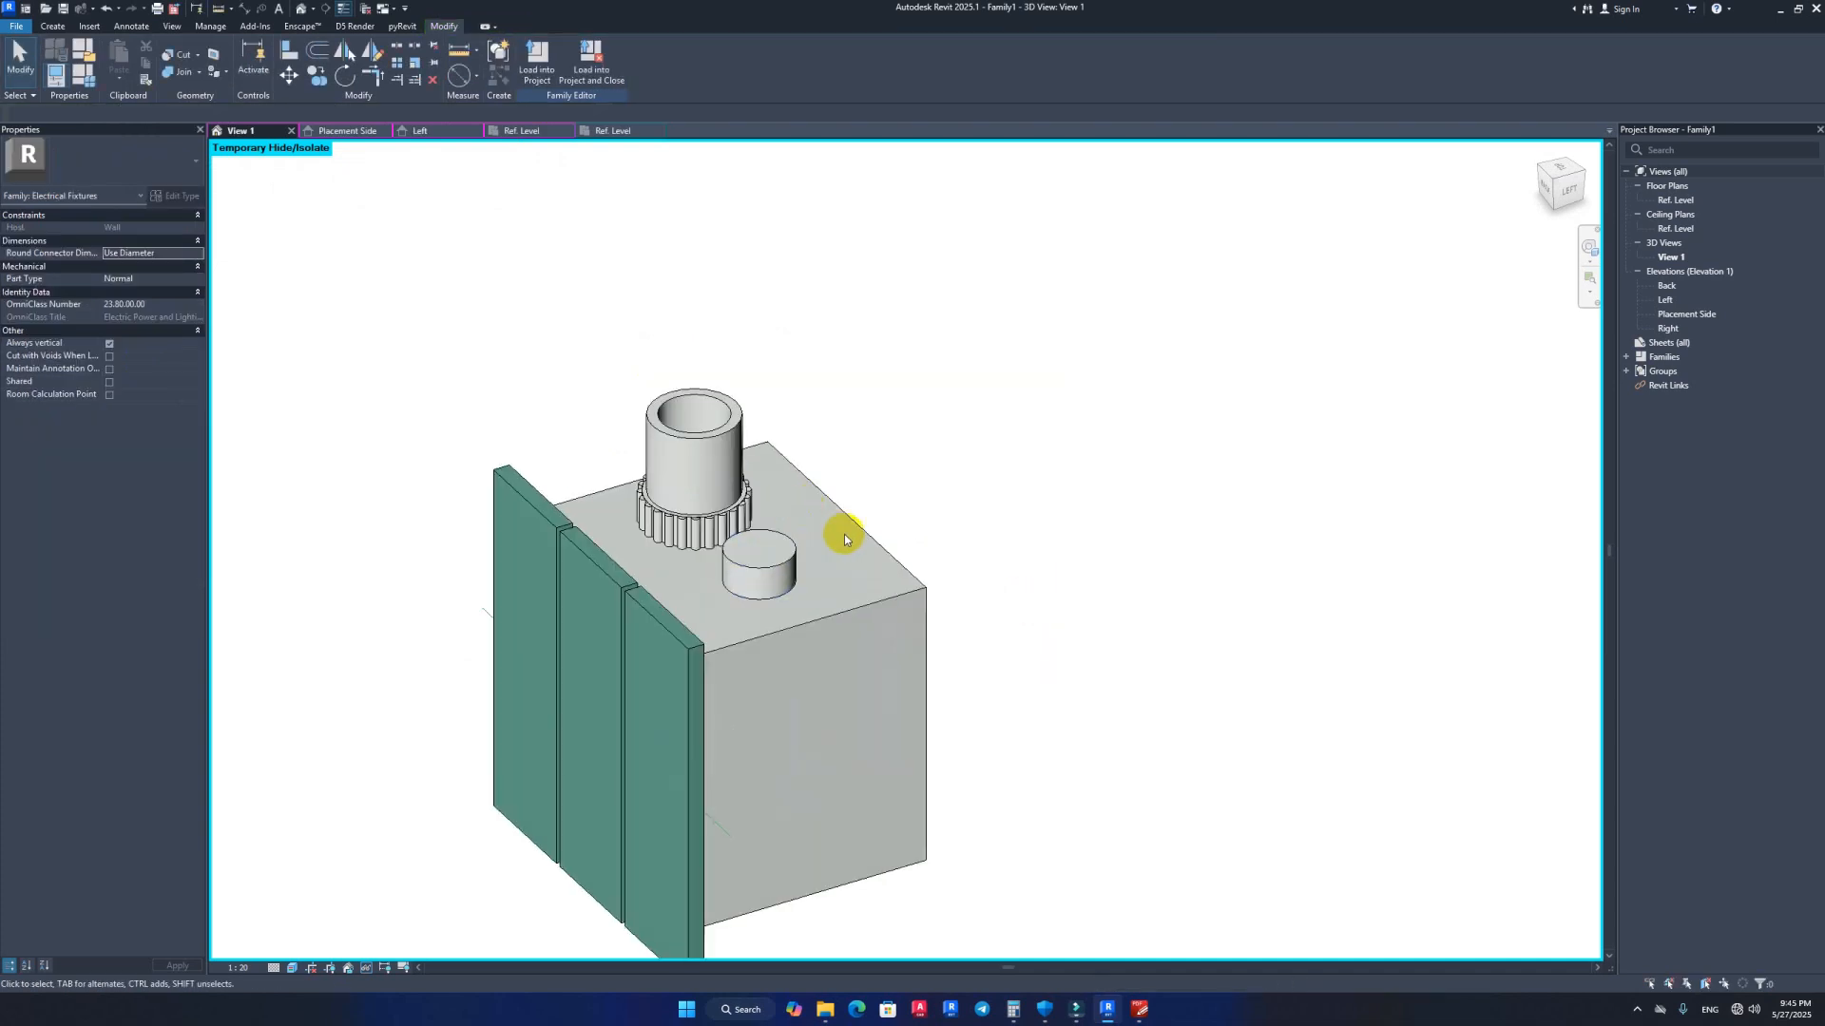
middle_click_drag(921, 583, 605, 324, "shift")
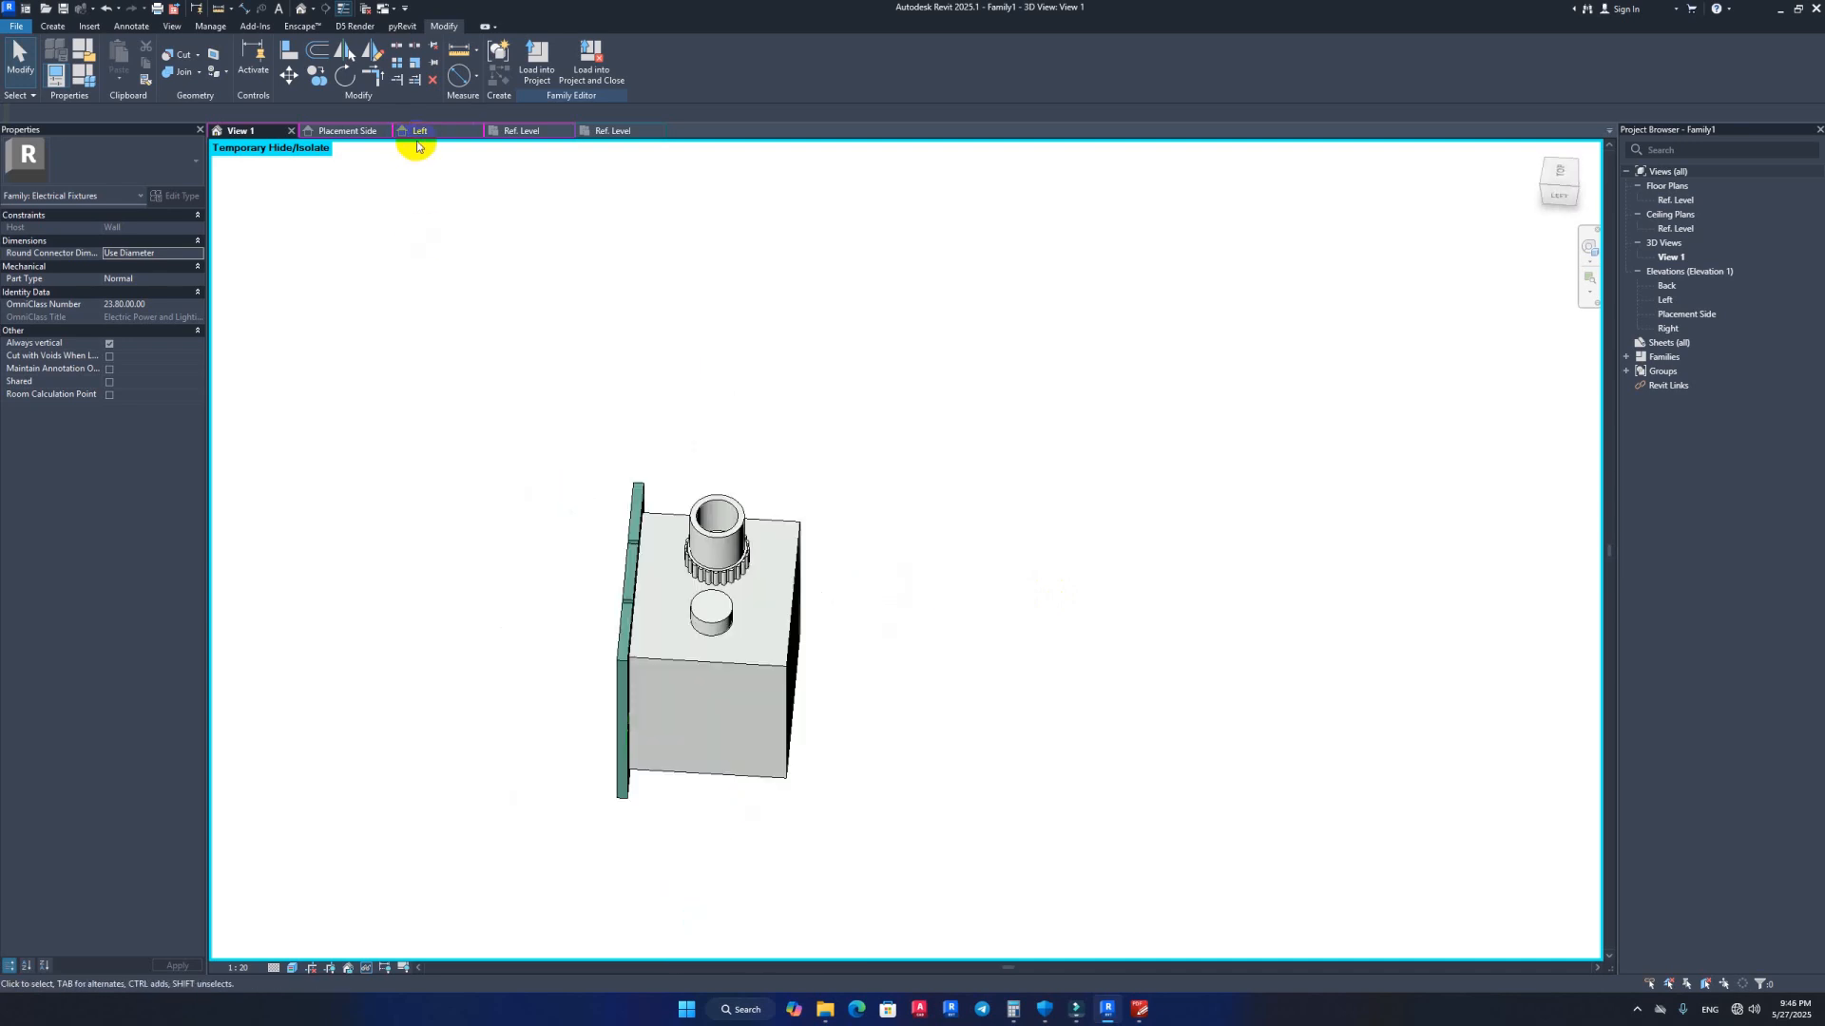
left_click(521, 131)
scroll(879, 321, "up", 2)
scroll(879, 321, "up", 1)
left_click(861, 300)
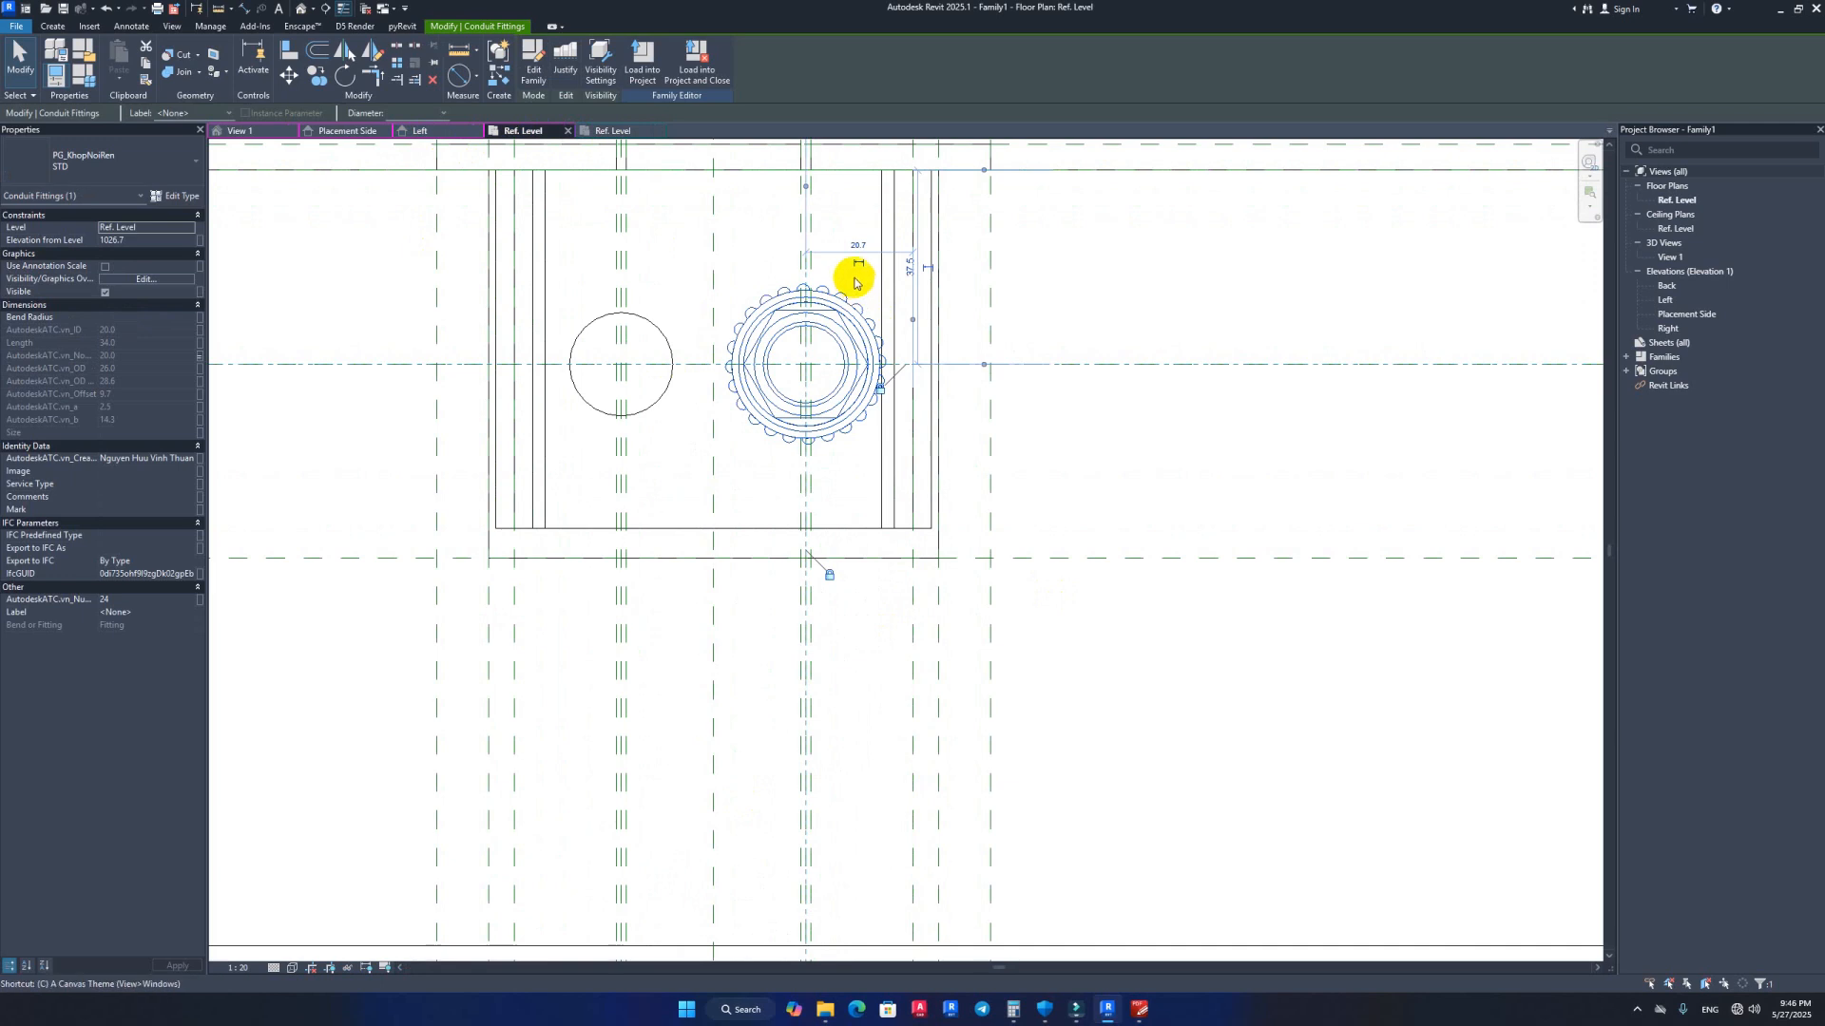
key("c")
key("o")
scroll(804, 367, "up", 3)
left_click(807, 361)
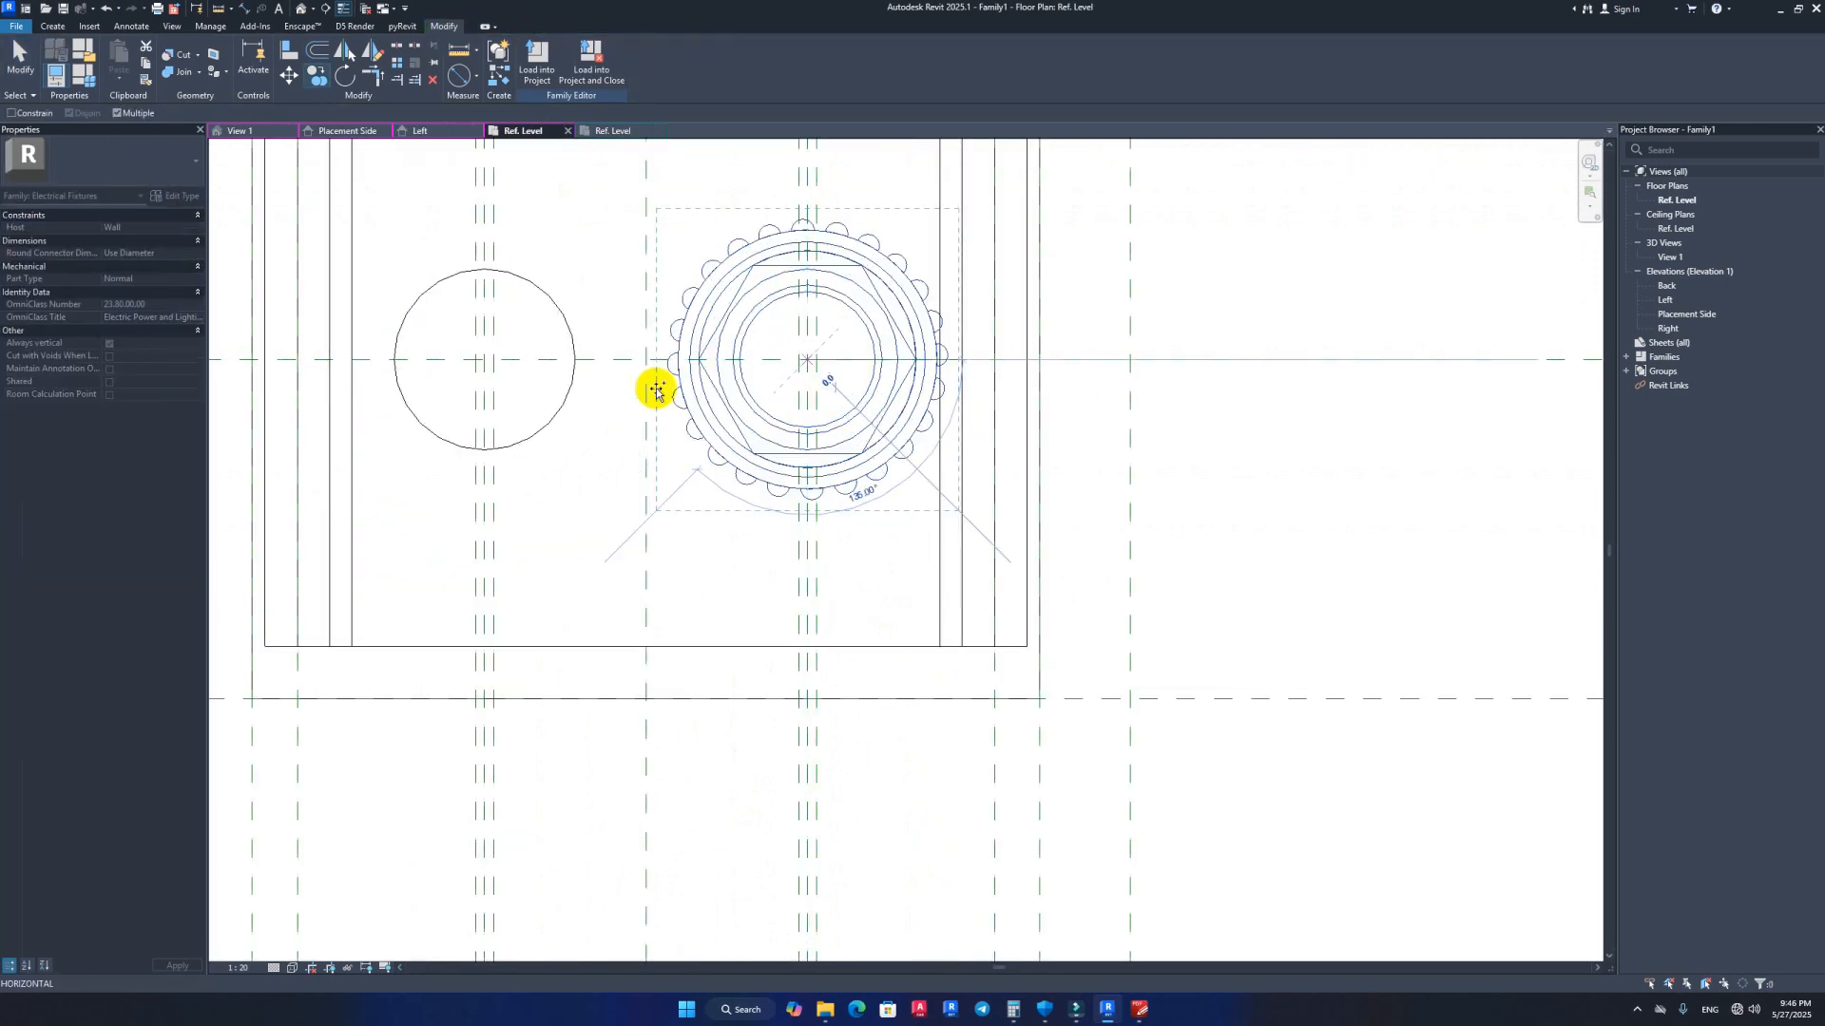
left_click(483, 362)
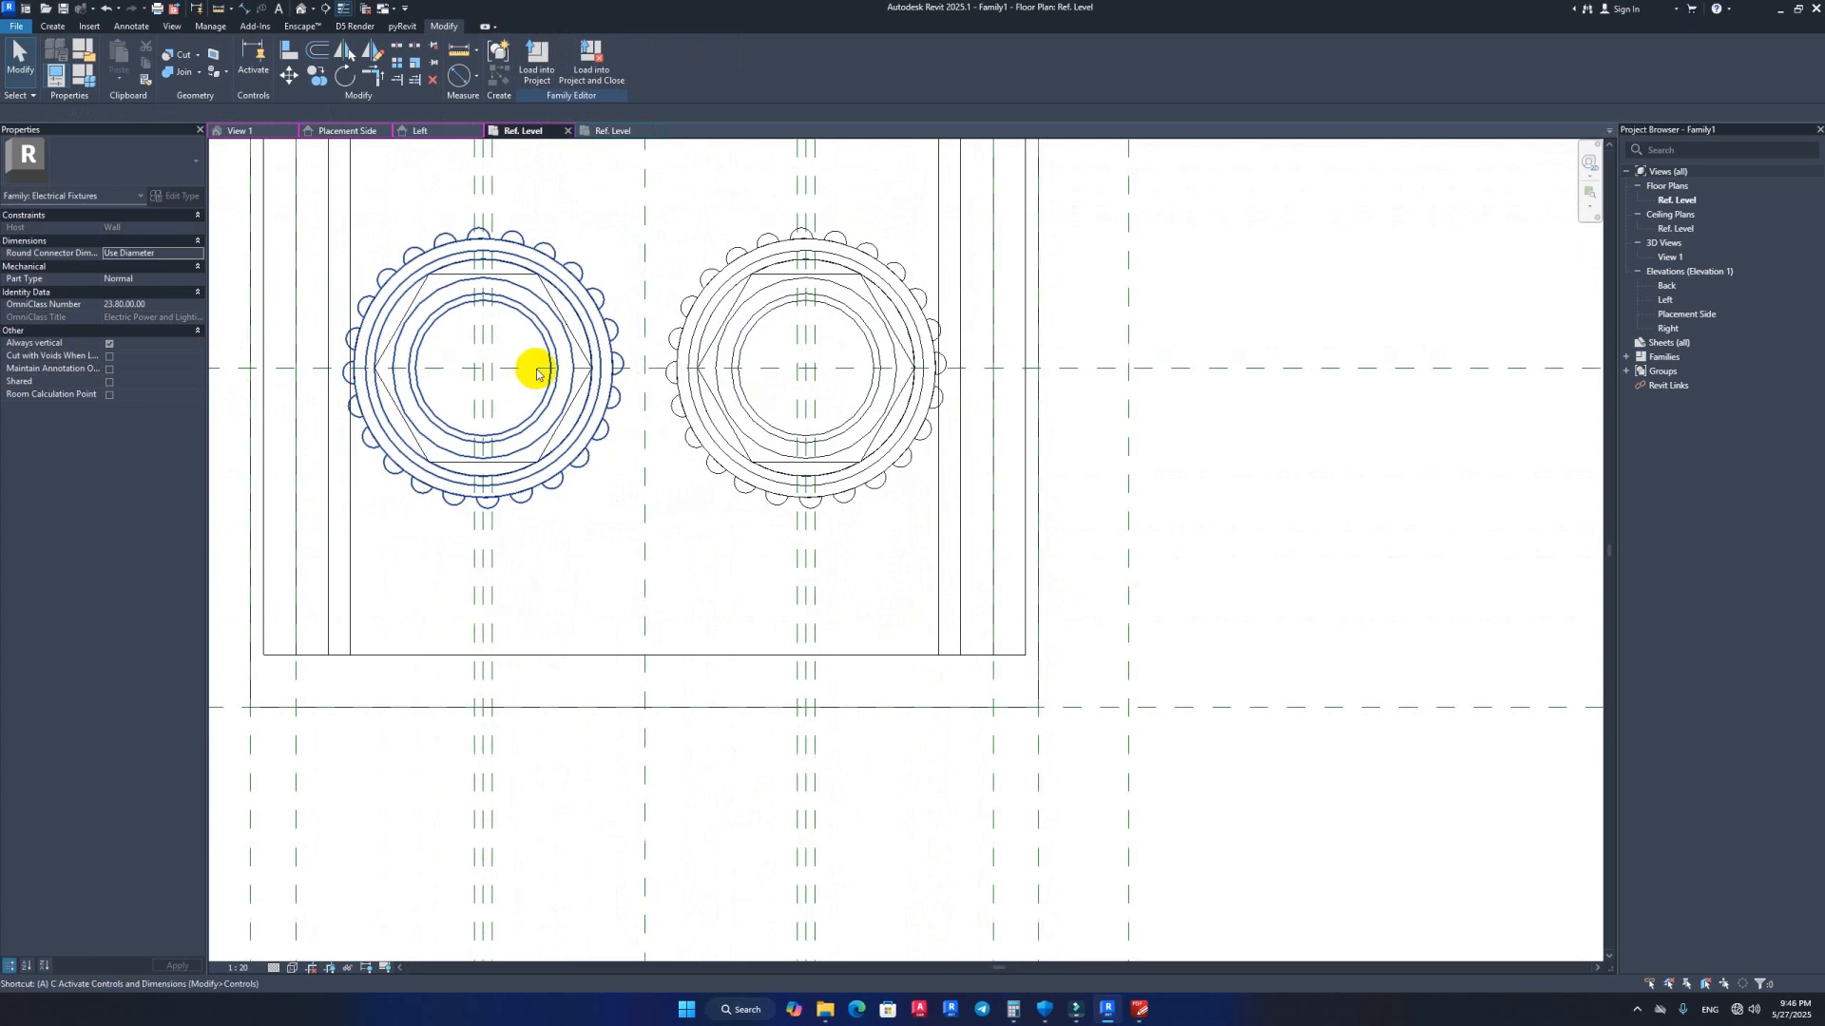
Step: Align the copied fitting's centre with the horizontal and vertical reference planes through it and lock the alignment
key("l")
left_click(652, 369)
left_click(518, 380)
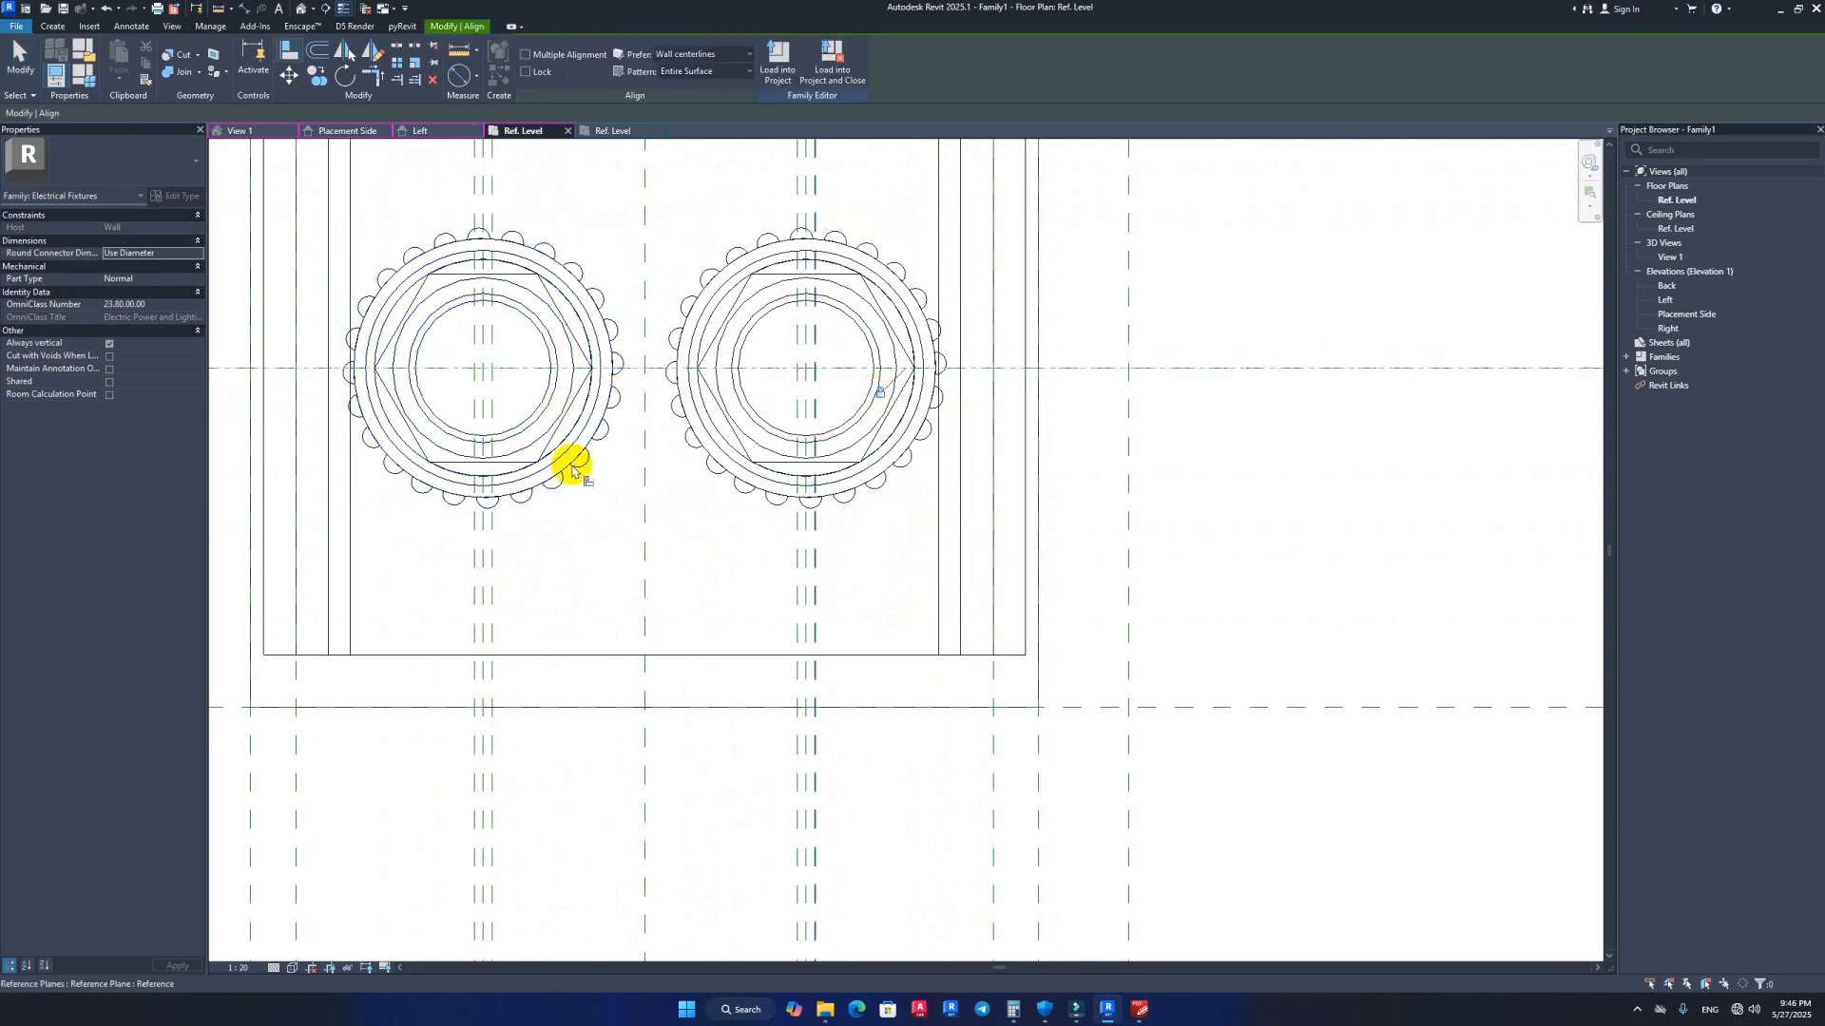
left_click(483, 545)
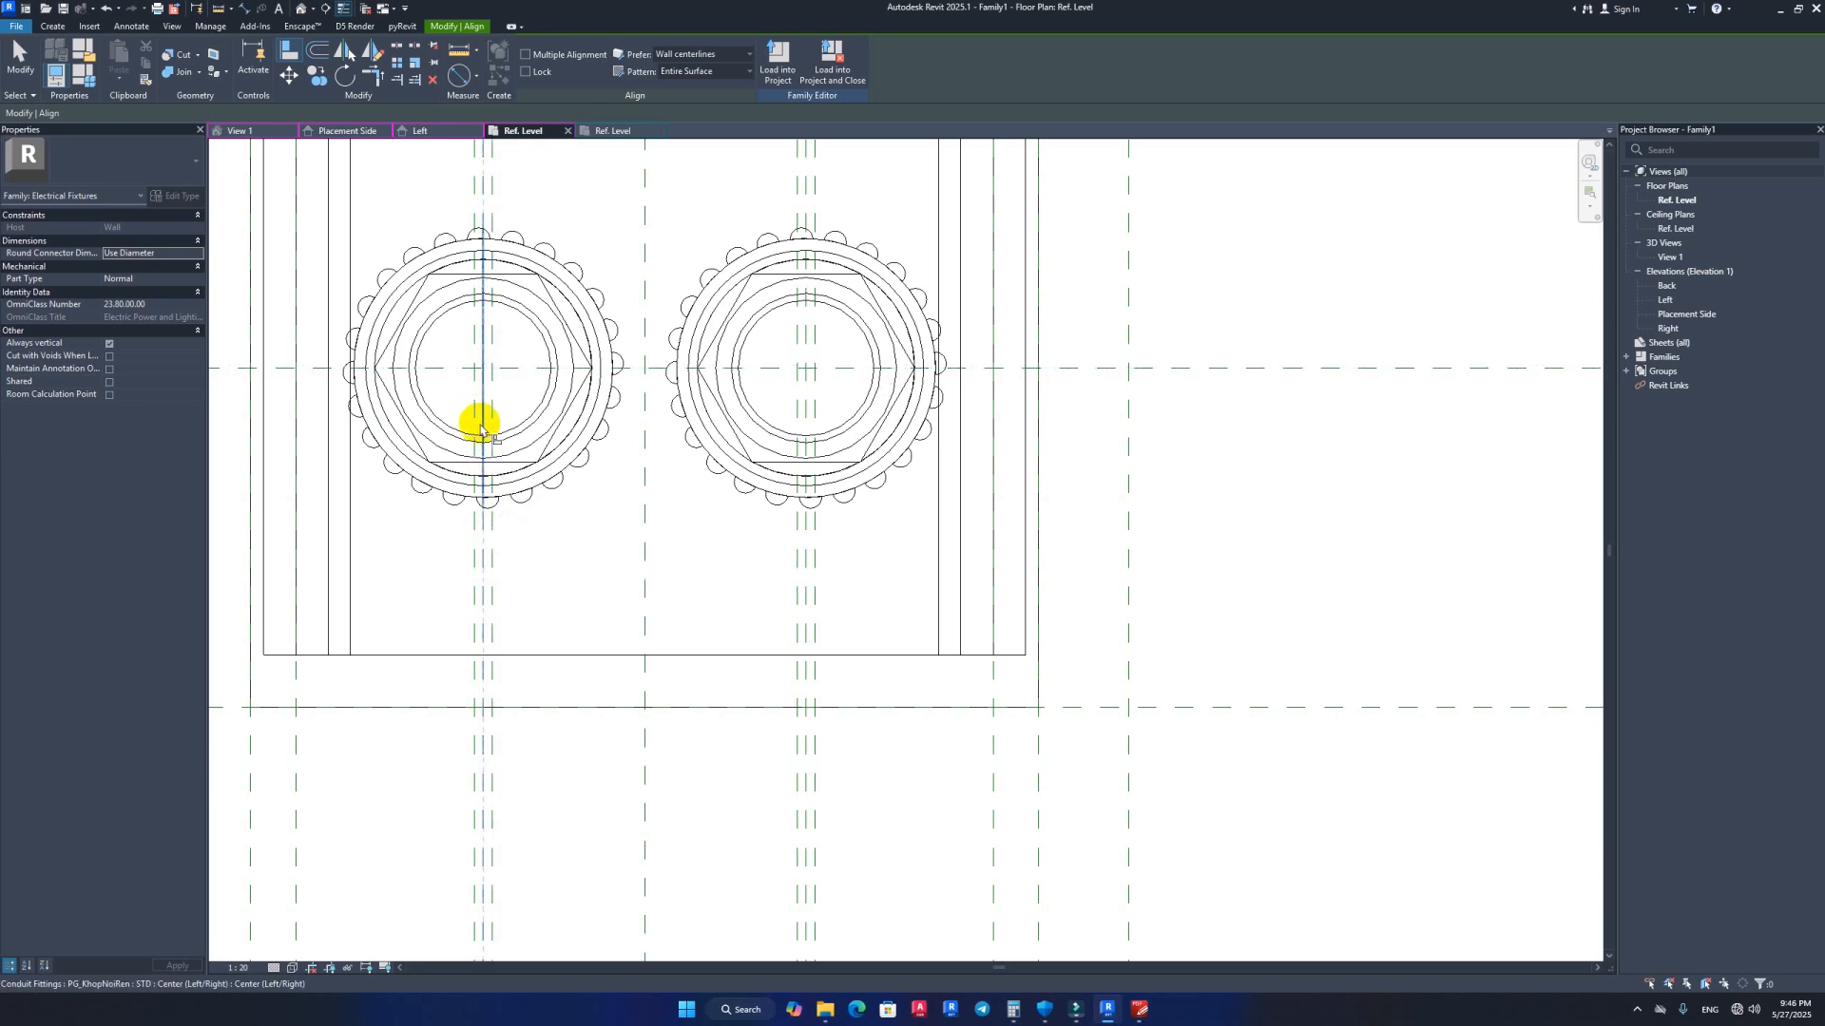
left_click(481, 421)
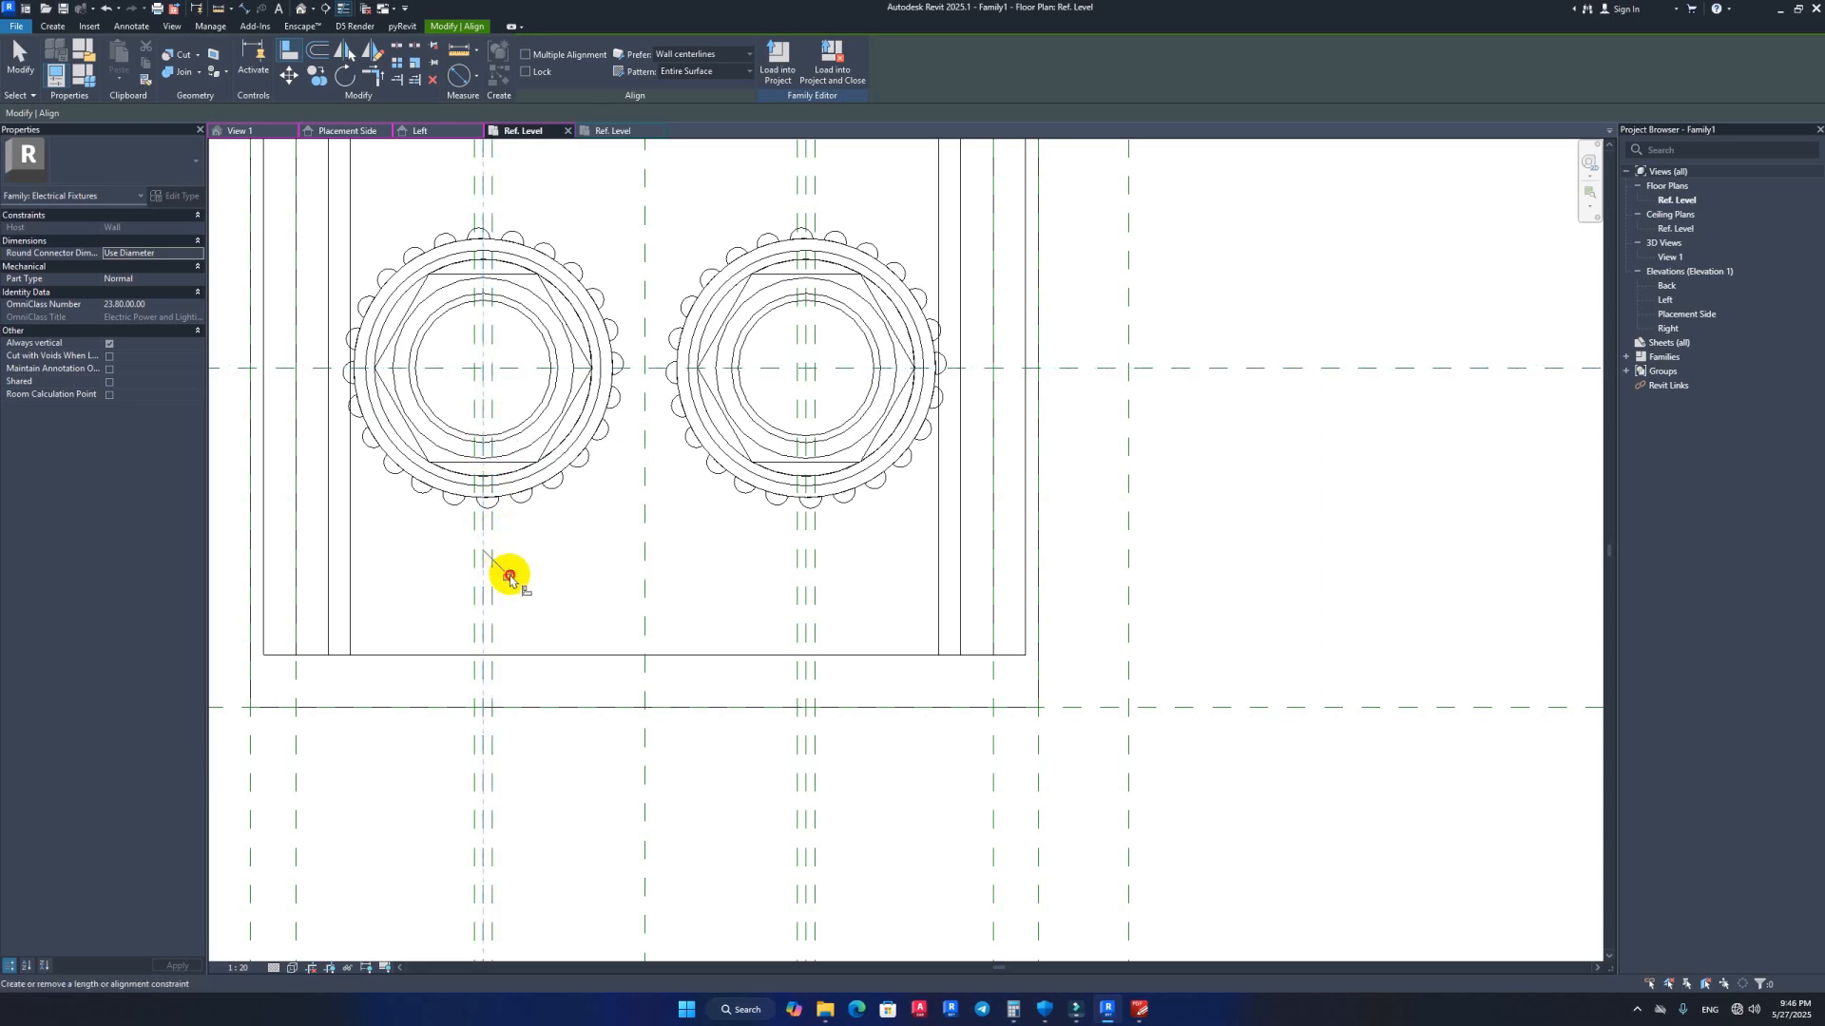
scroll(530, 570, "down", 3)
key("Escape")
key("Escape")
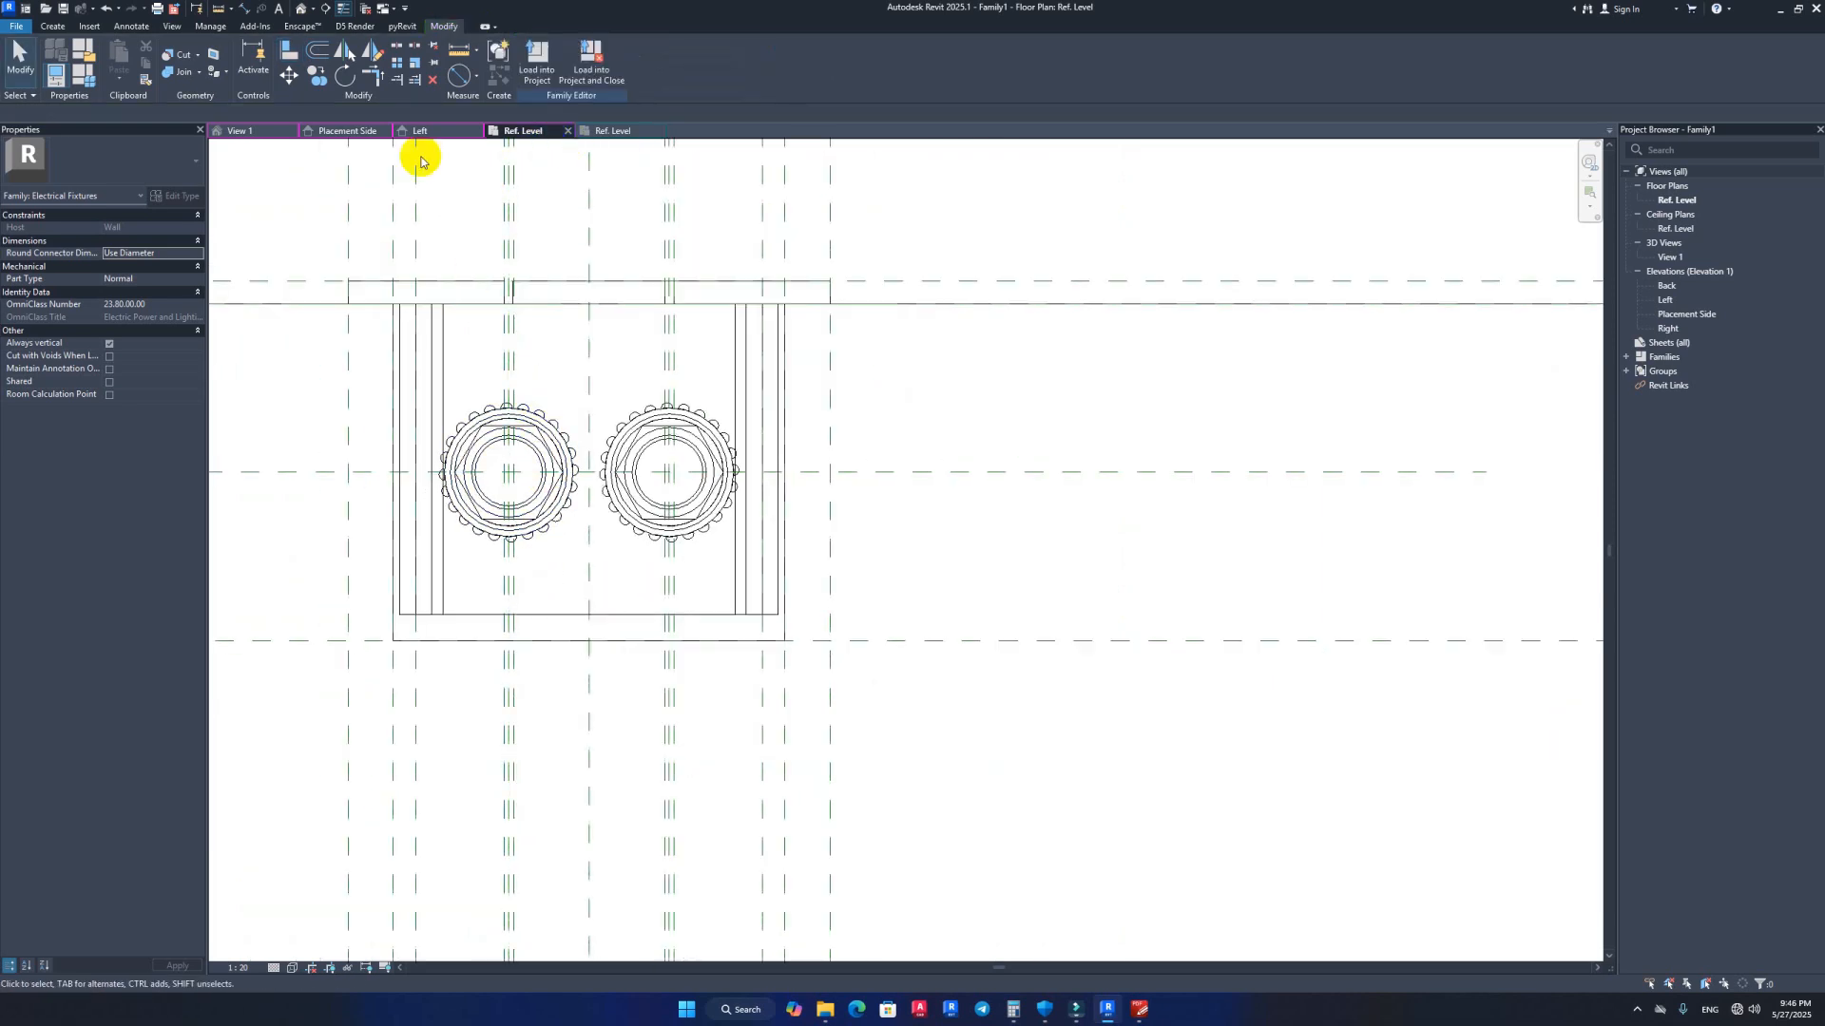
Step: Examine the two conduit fittings on top of the box from several sides in the 3D view
left_click(243, 132)
scroll(658, 442, "down", 2)
middle_click_drag(716, 619, 449, 634, "shift")
scroll(709, 574, "up", 2)
middle_click_drag(554, 668, 722, 608, "shift")
middle_click_drag(619, 453, 706, 818)
middle_click_drag(763, 350, 776, 424, "shift")
scroll(811, 361, "up", 2)
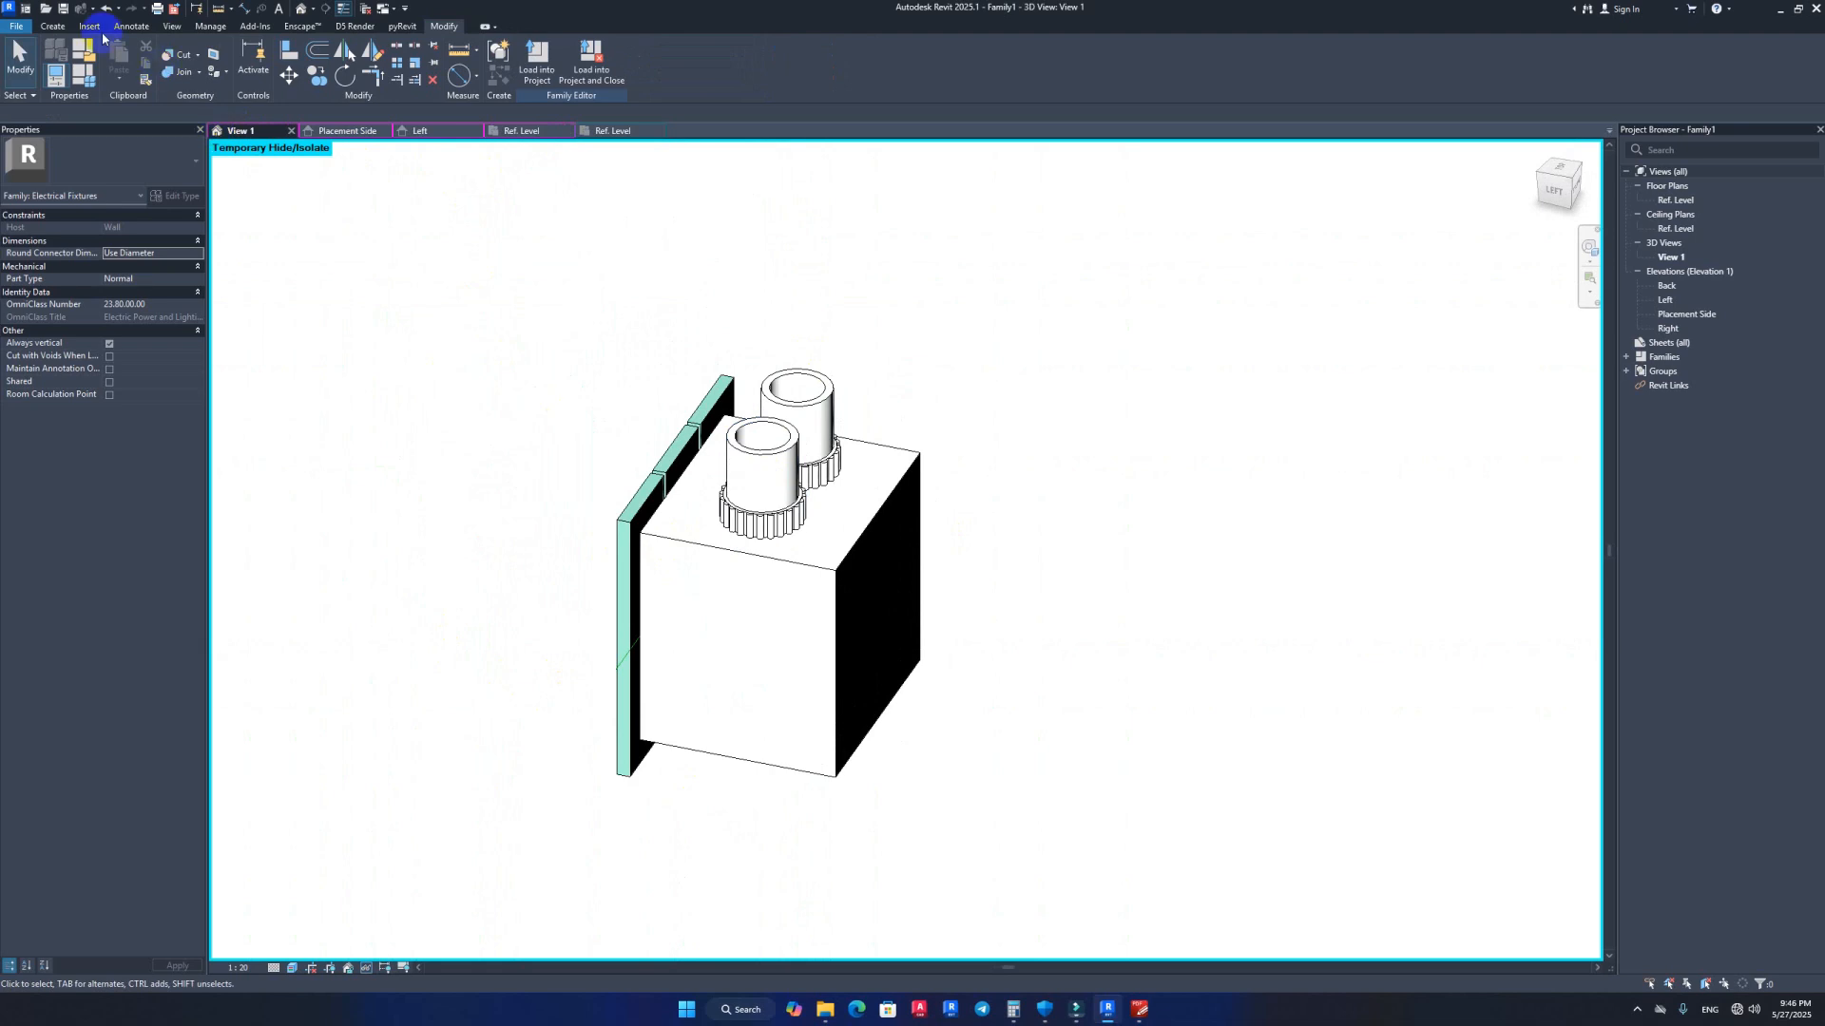
Step: Place Hydronic Supply pipe connectors on the open top ends of both conduit fittings
left_click(53, 26)
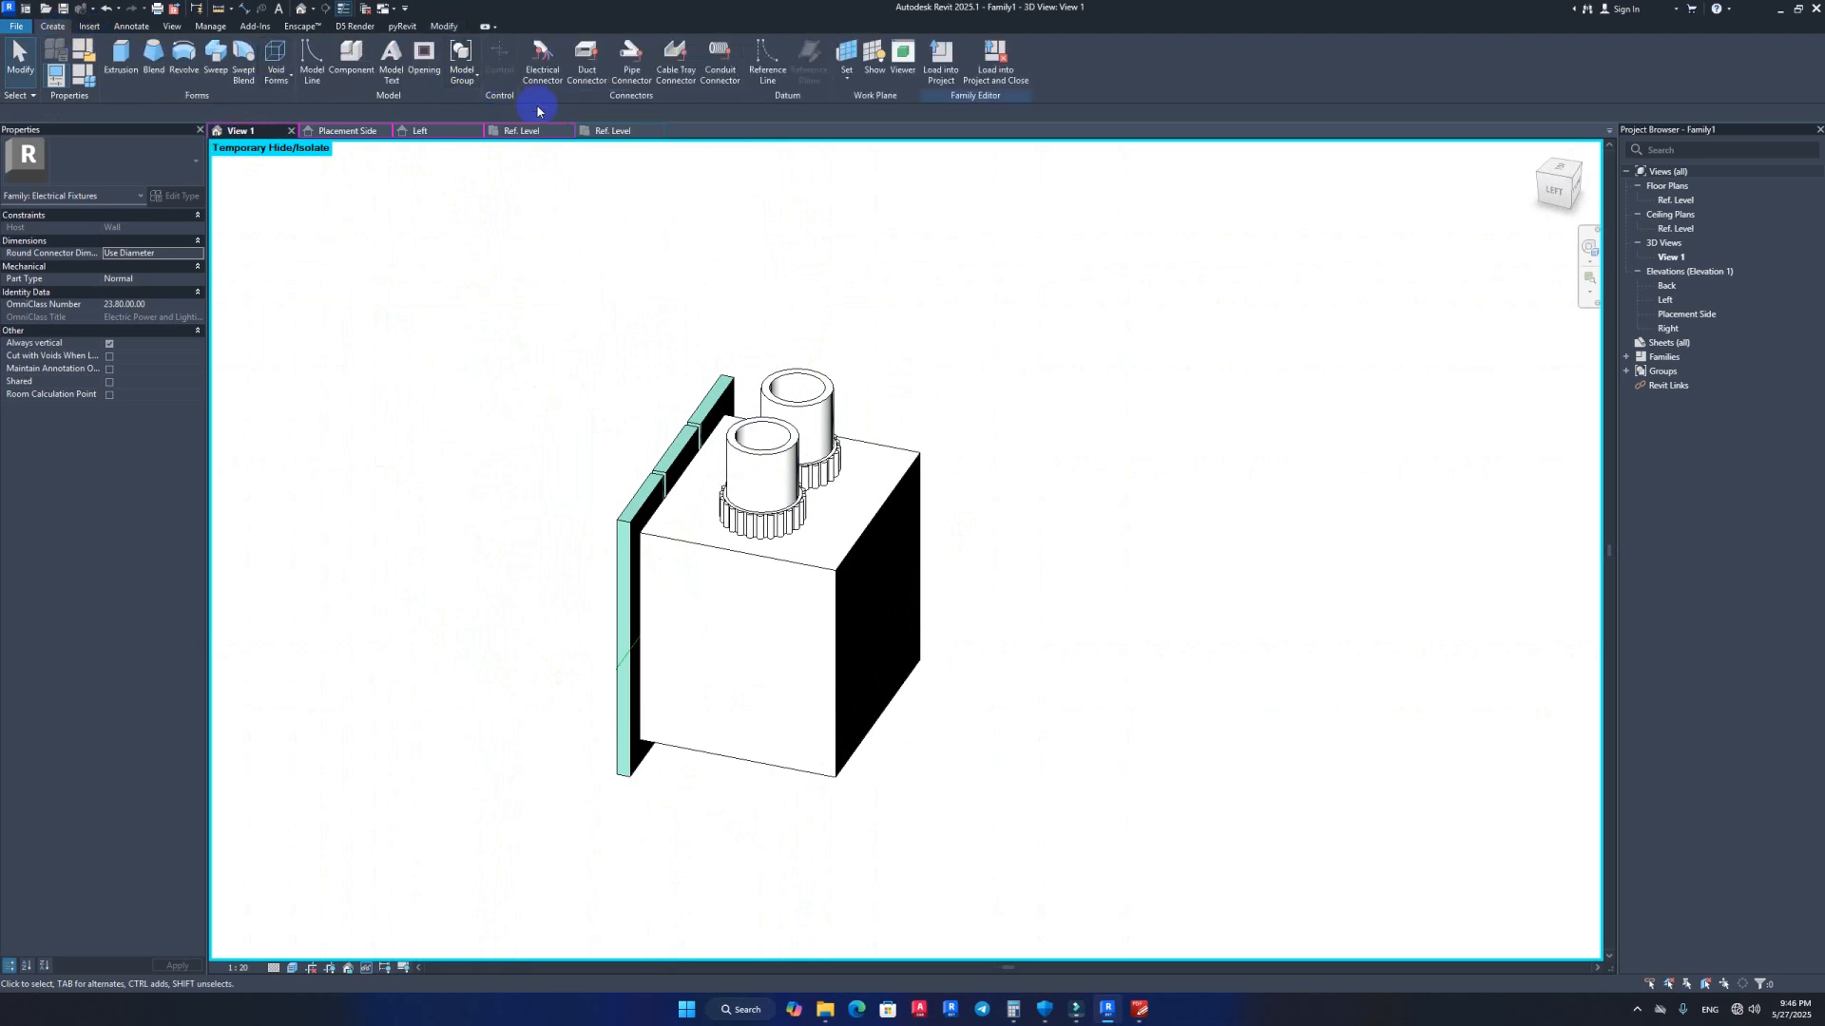
left_click(631, 57)
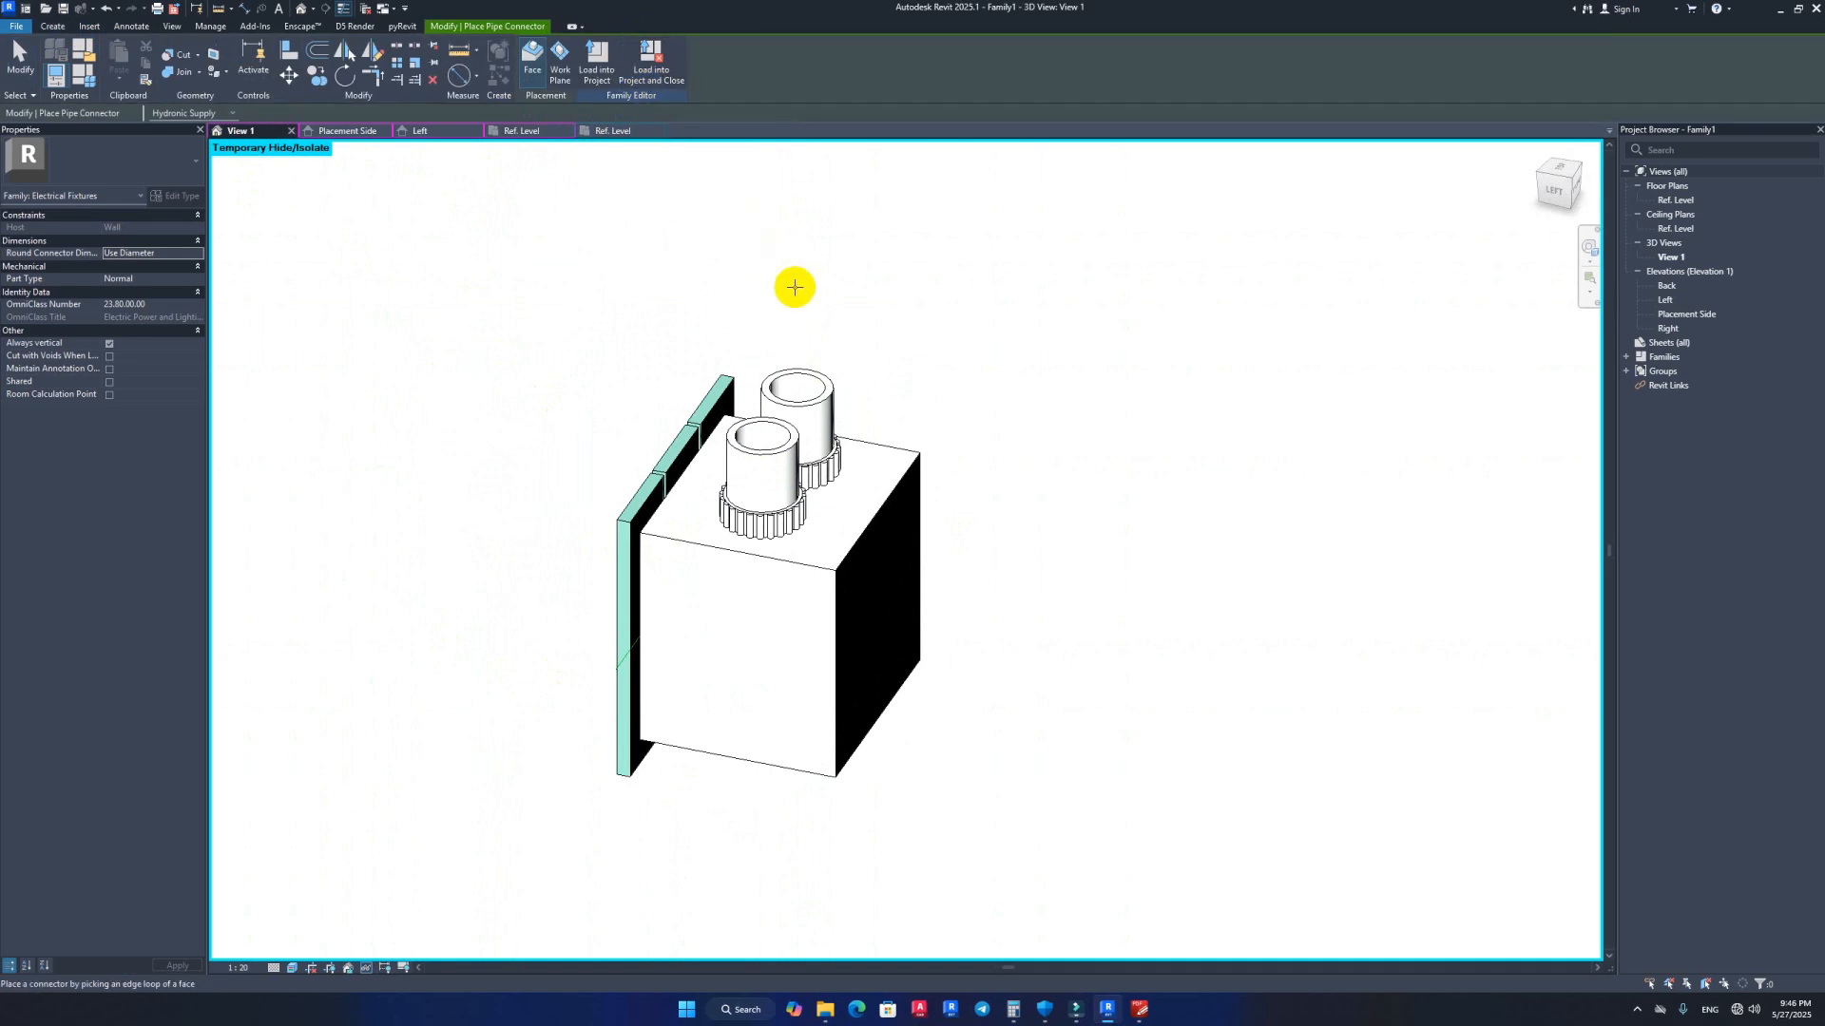
left_click(820, 384)
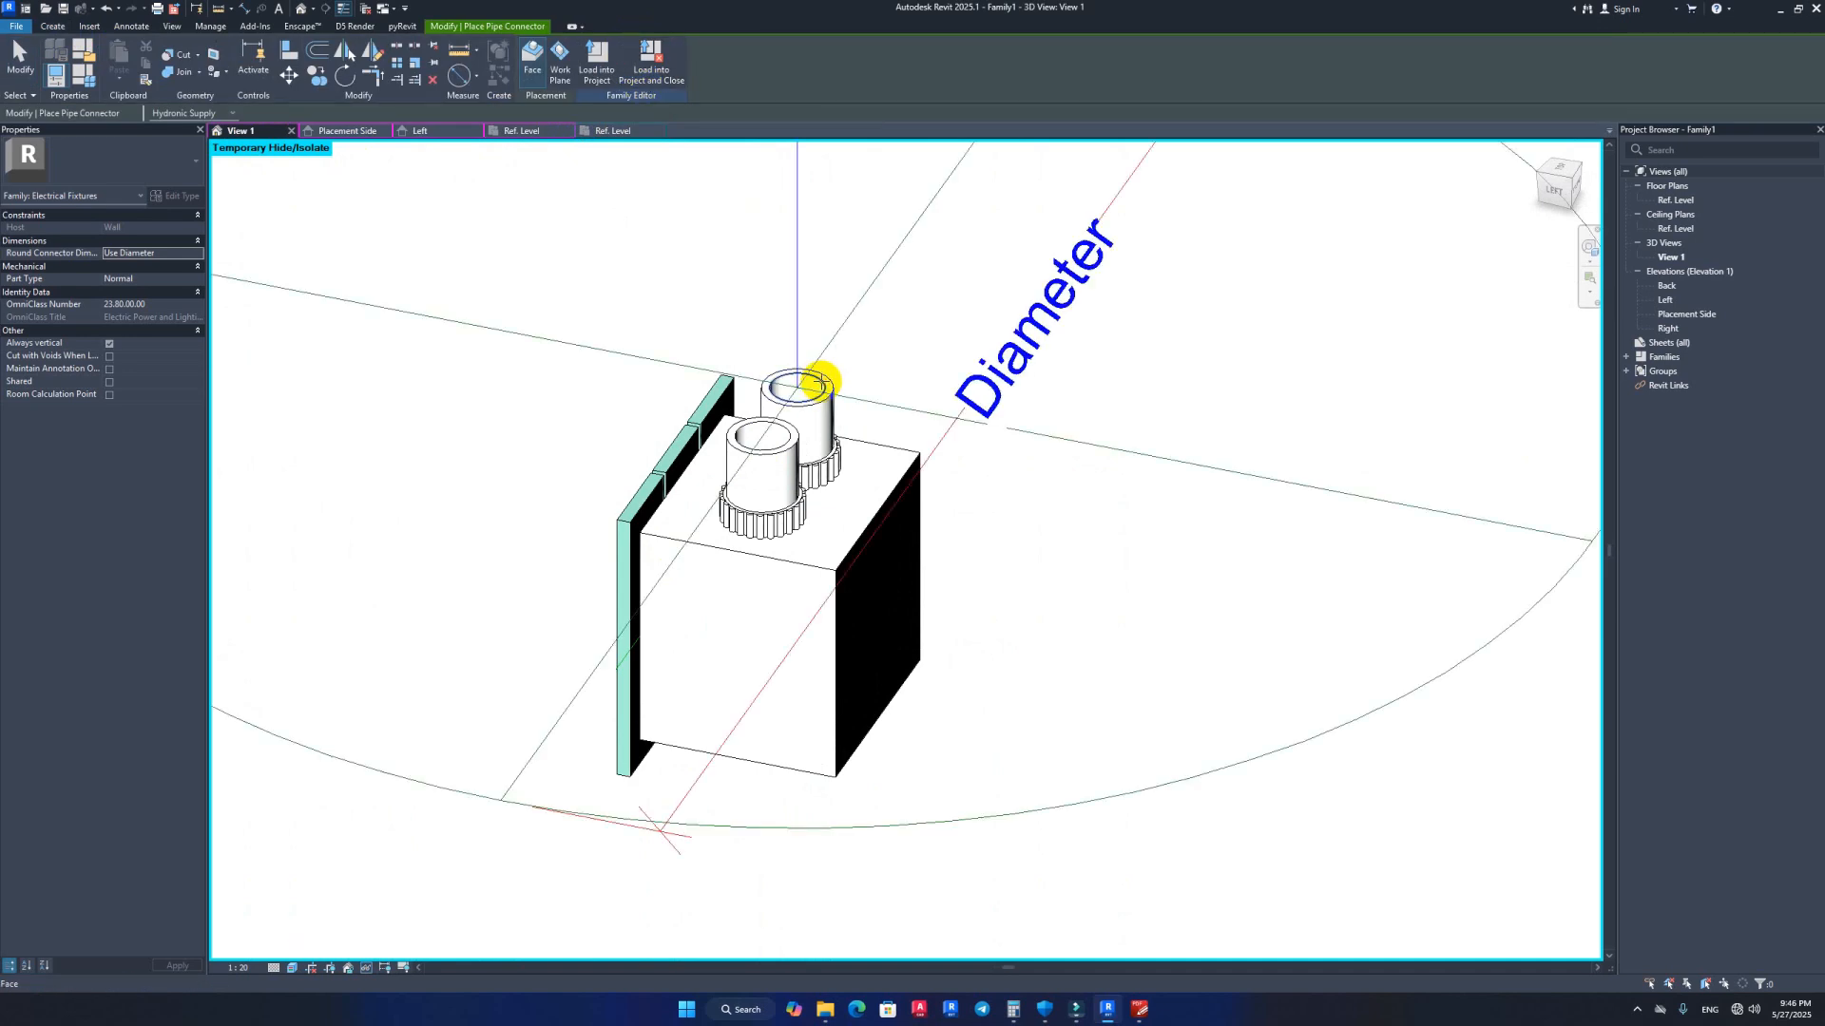
left_click(782, 437)
scroll(766, 428, "down", 3)
key("Escape")
key("Escape")
Step: Associate the diameter of the pipe connector on the rear fitting with the connection parameter
left_click(881, 285)
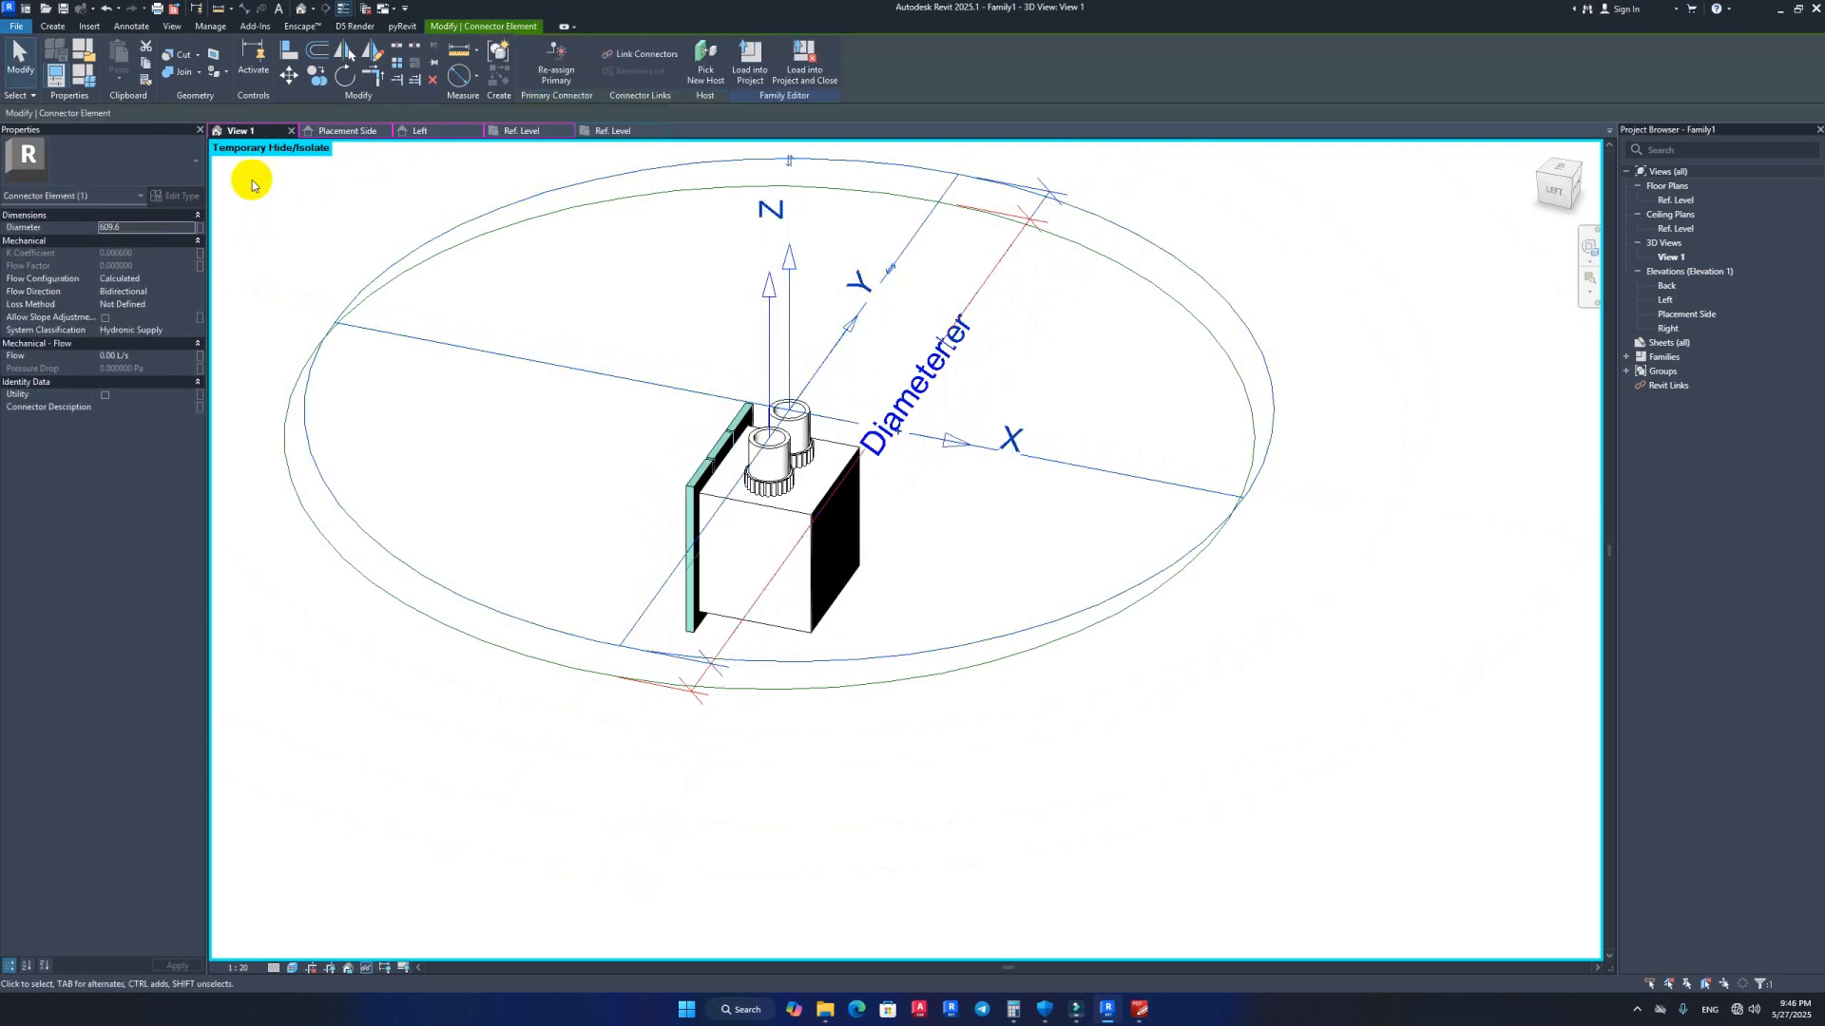
left_click(192, 225)
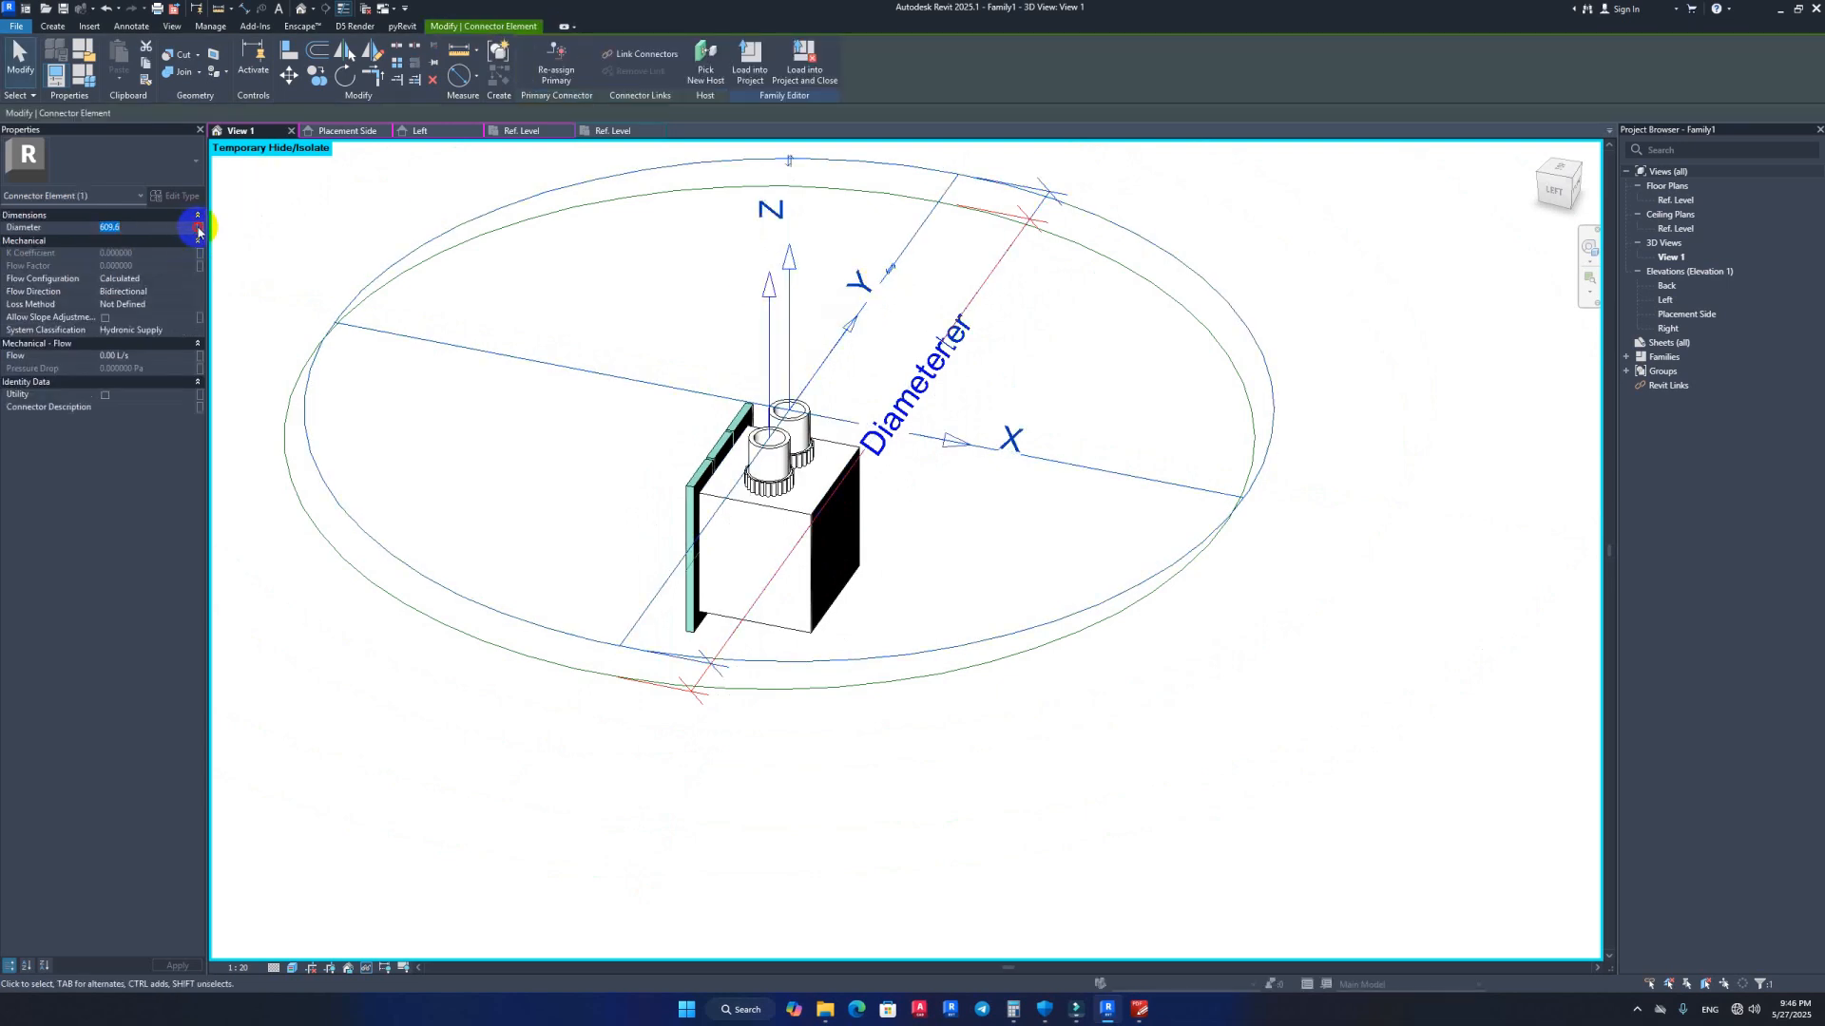
left_click(198, 228)
left_click(831, 460)
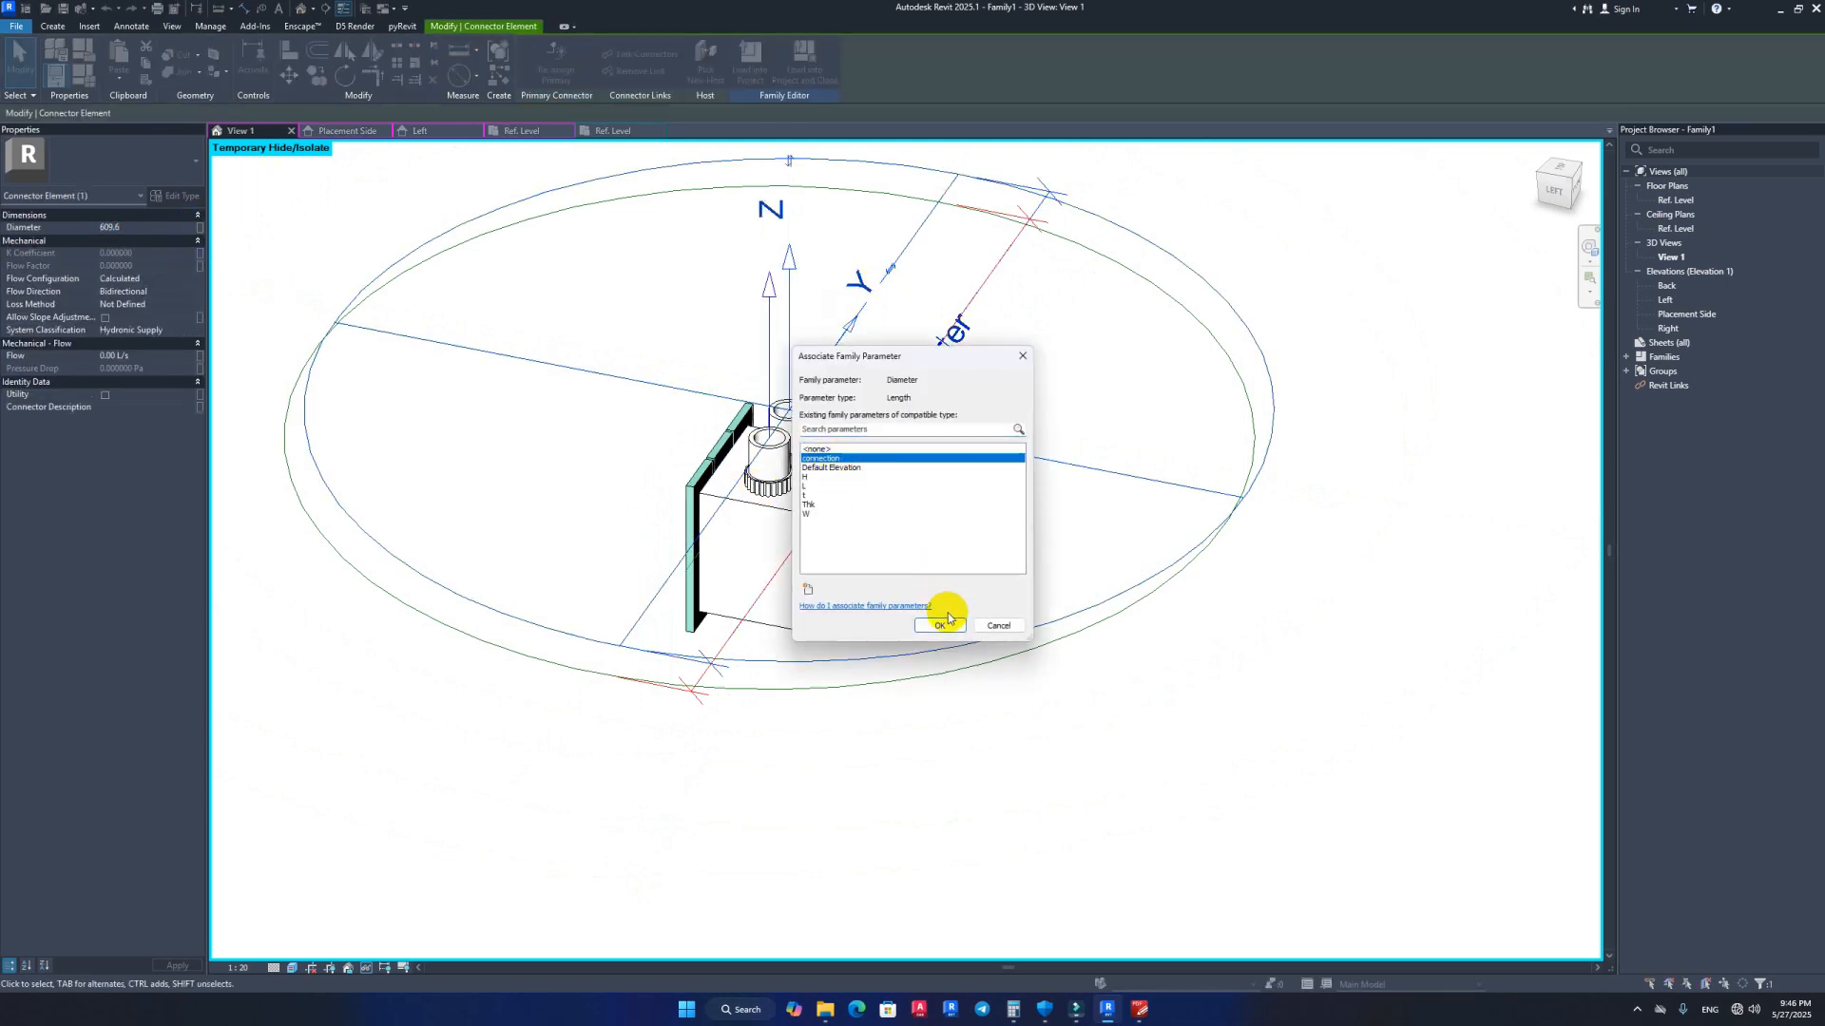
left_click(939, 626)
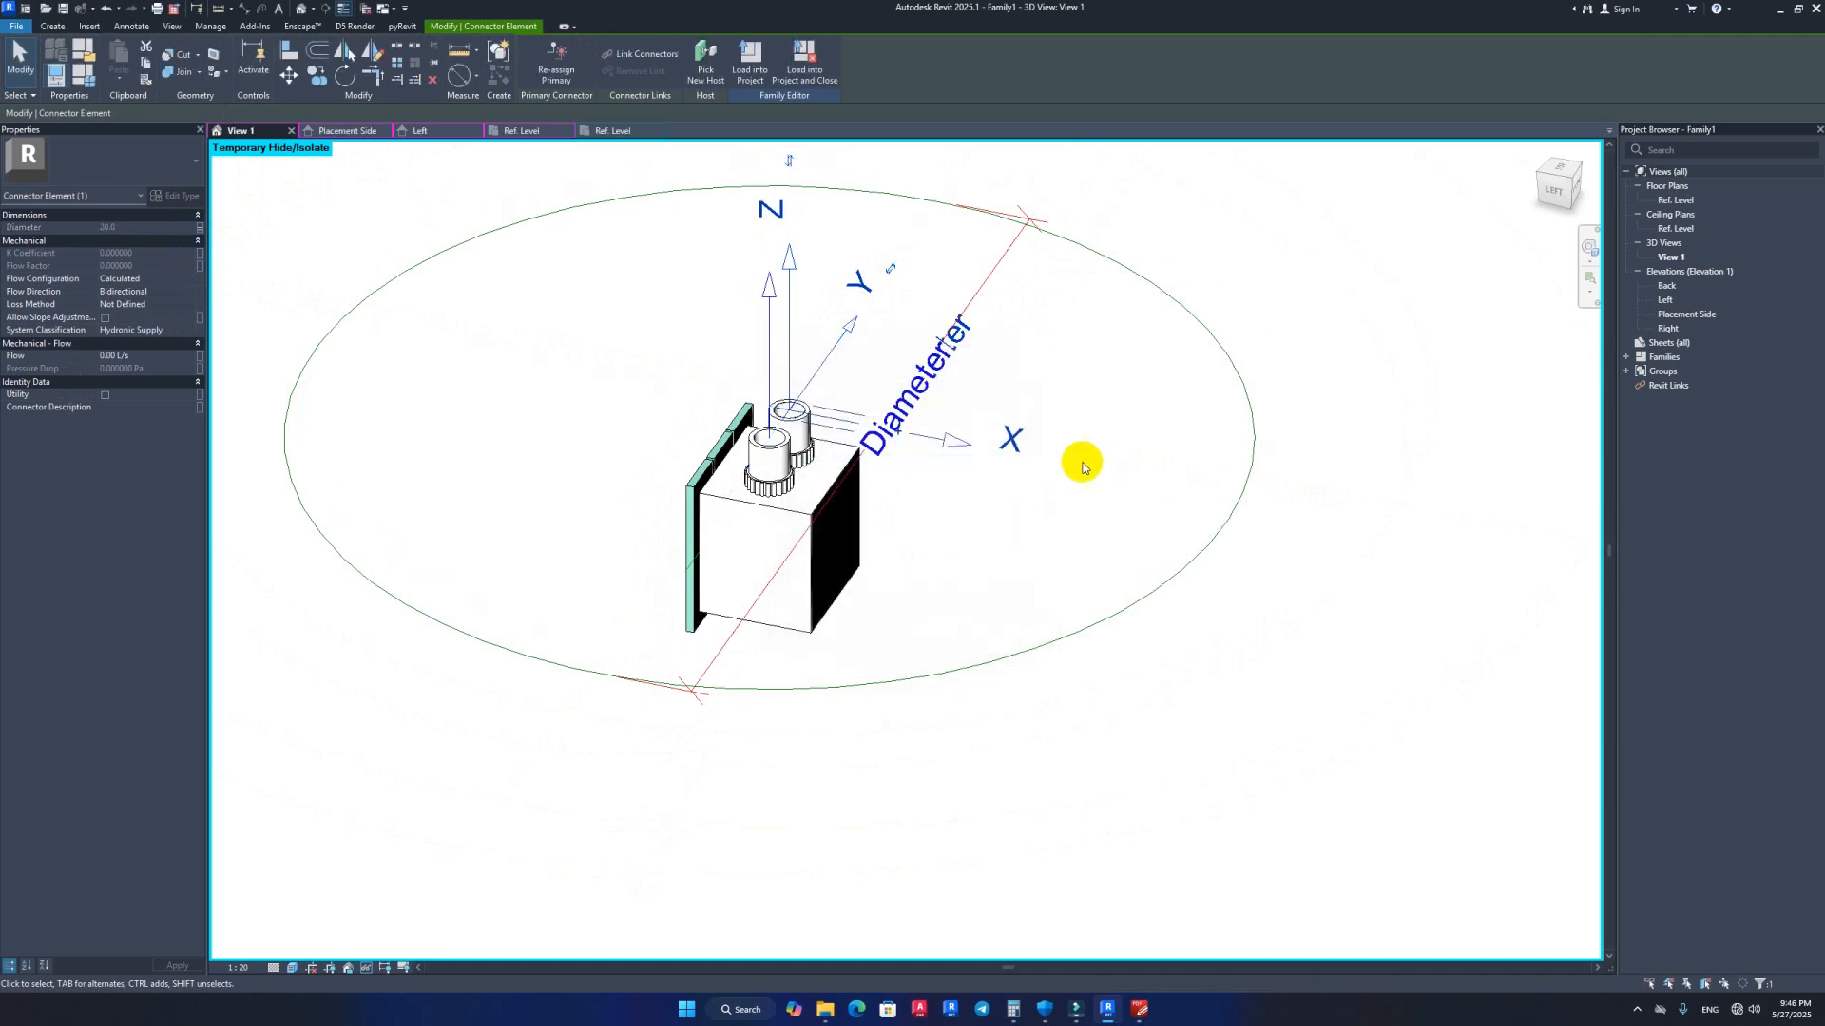
Step: Associate the diameters of the remaining oversized pipe connectors on the front fitting with the connection parameter
left_click(1179, 306)
left_click(191, 228)
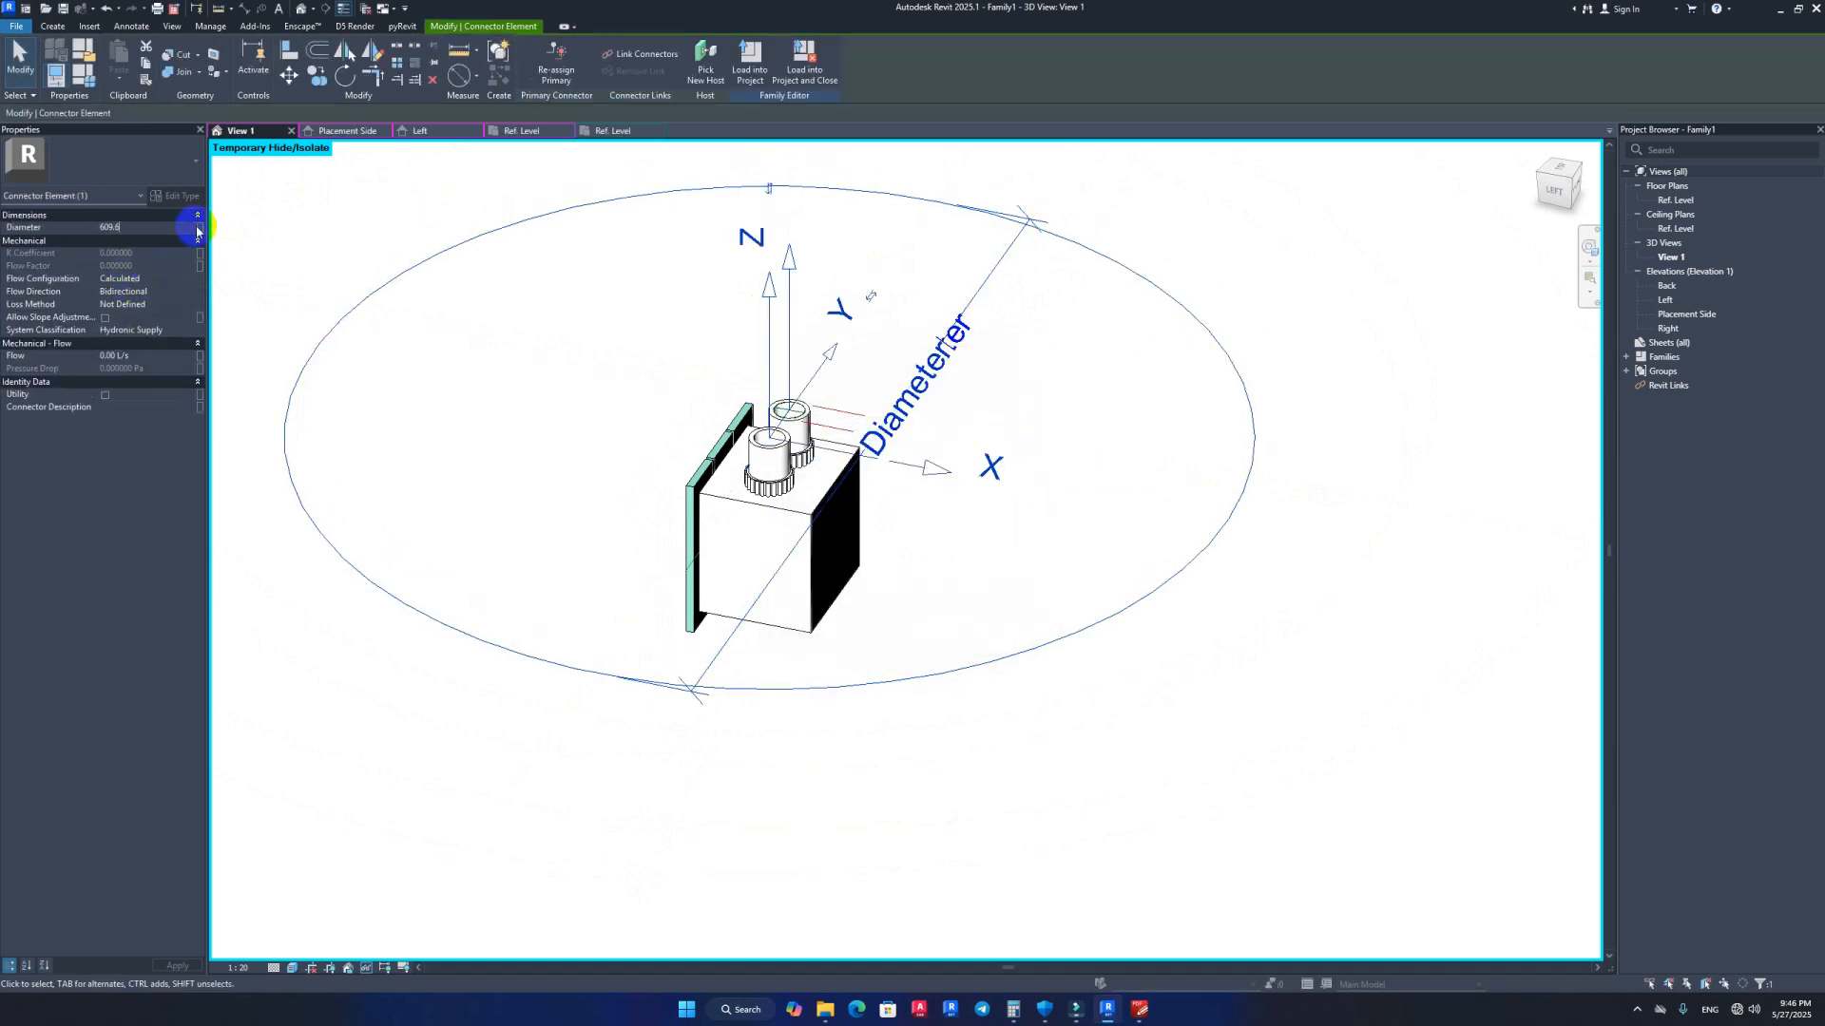
left_click(200, 228)
left_click(823, 459)
left_click(940, 626)
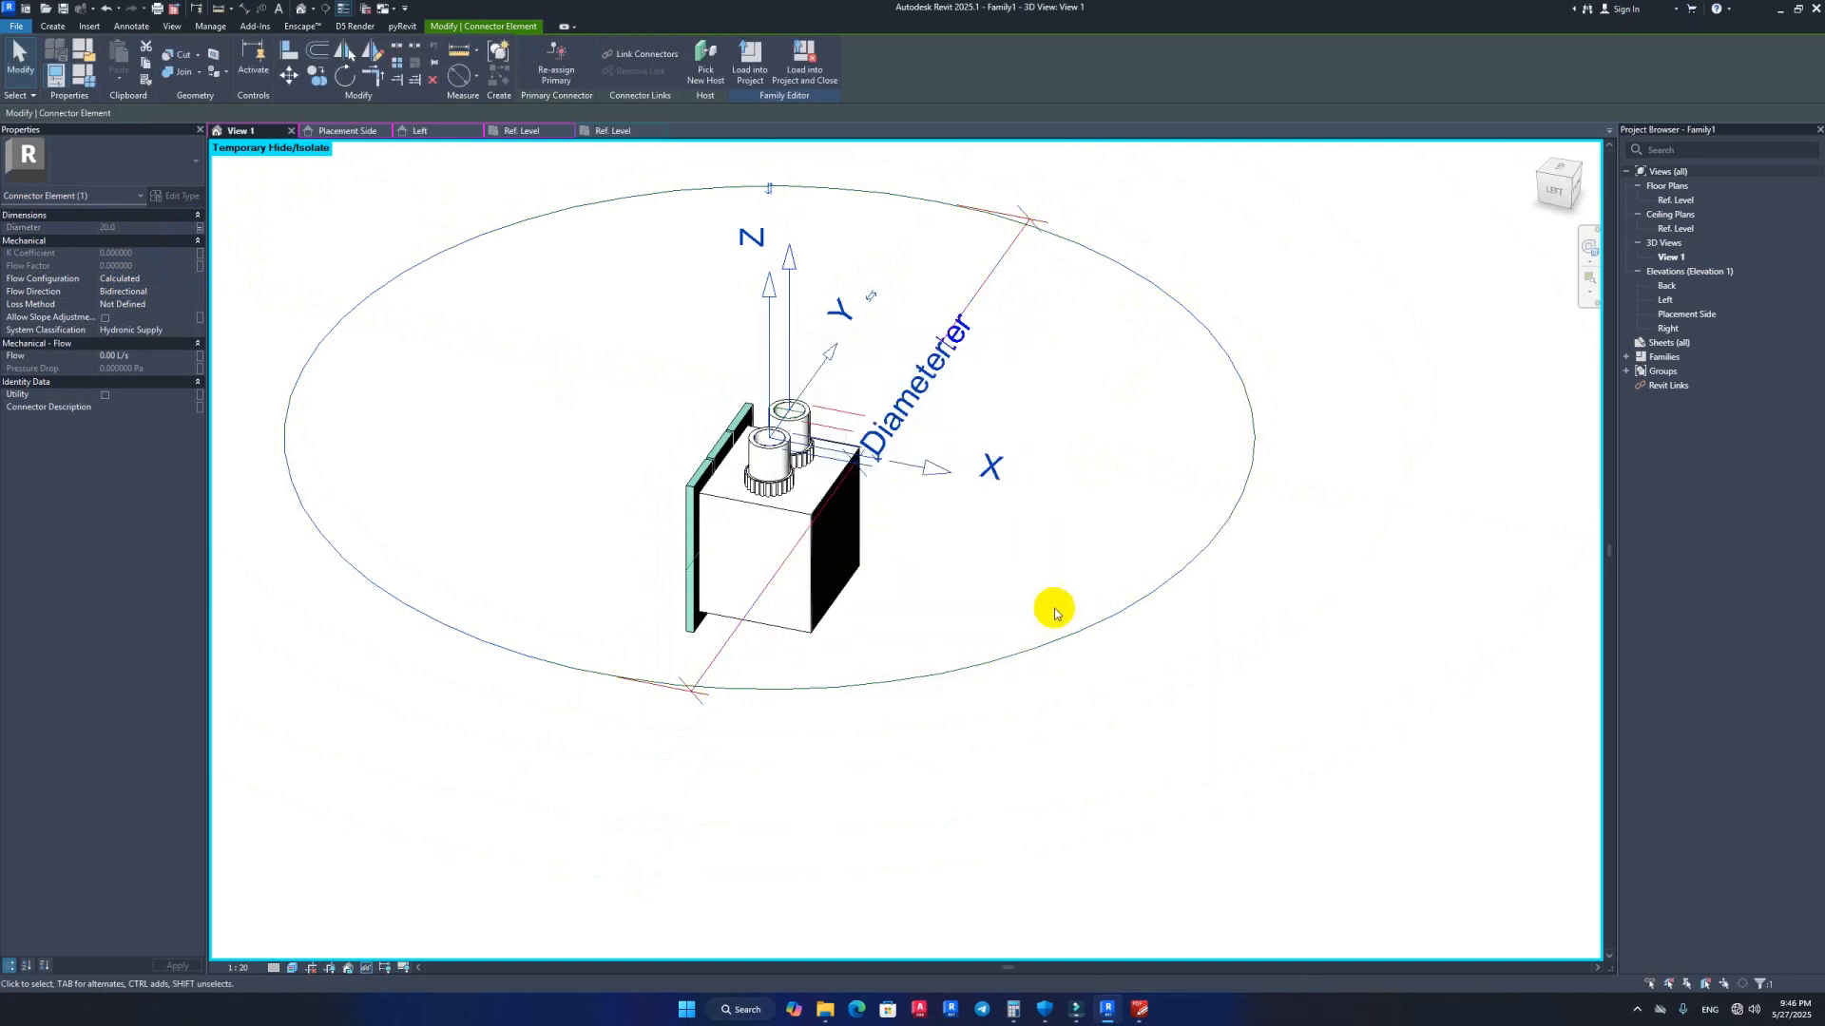
left_click(1267, 611)
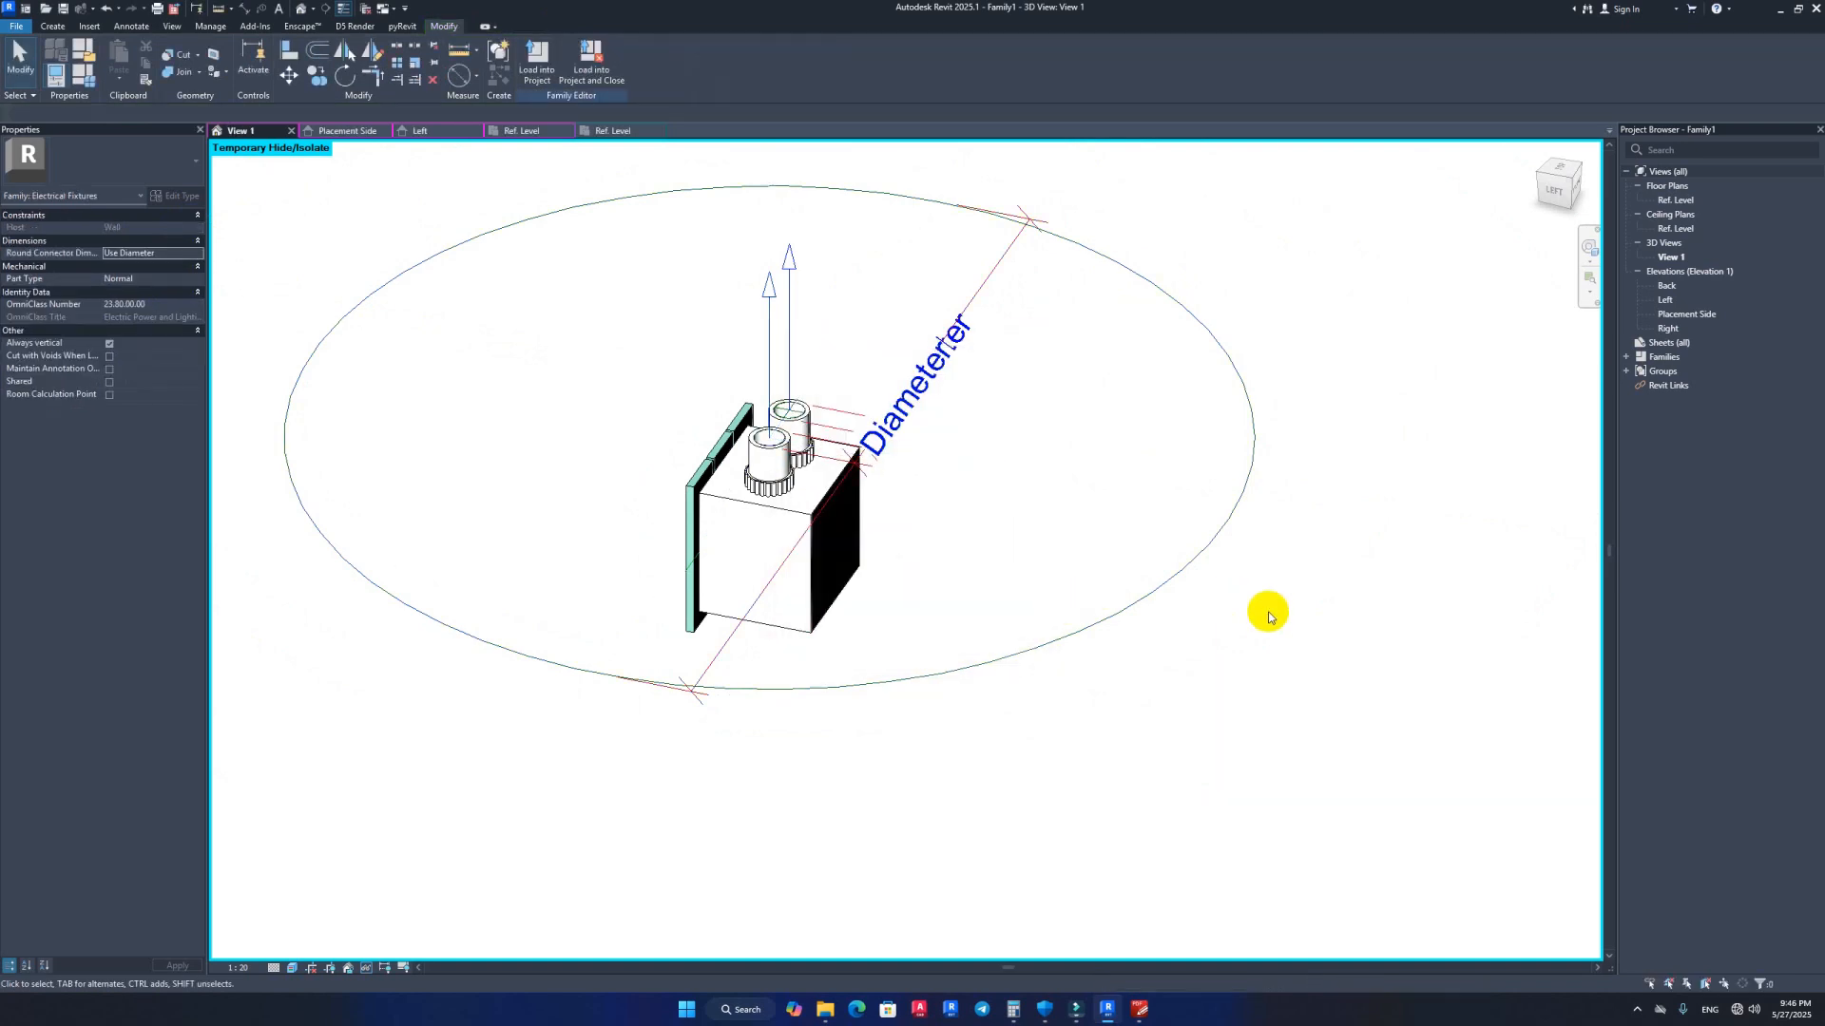
left_click(1157, 285)
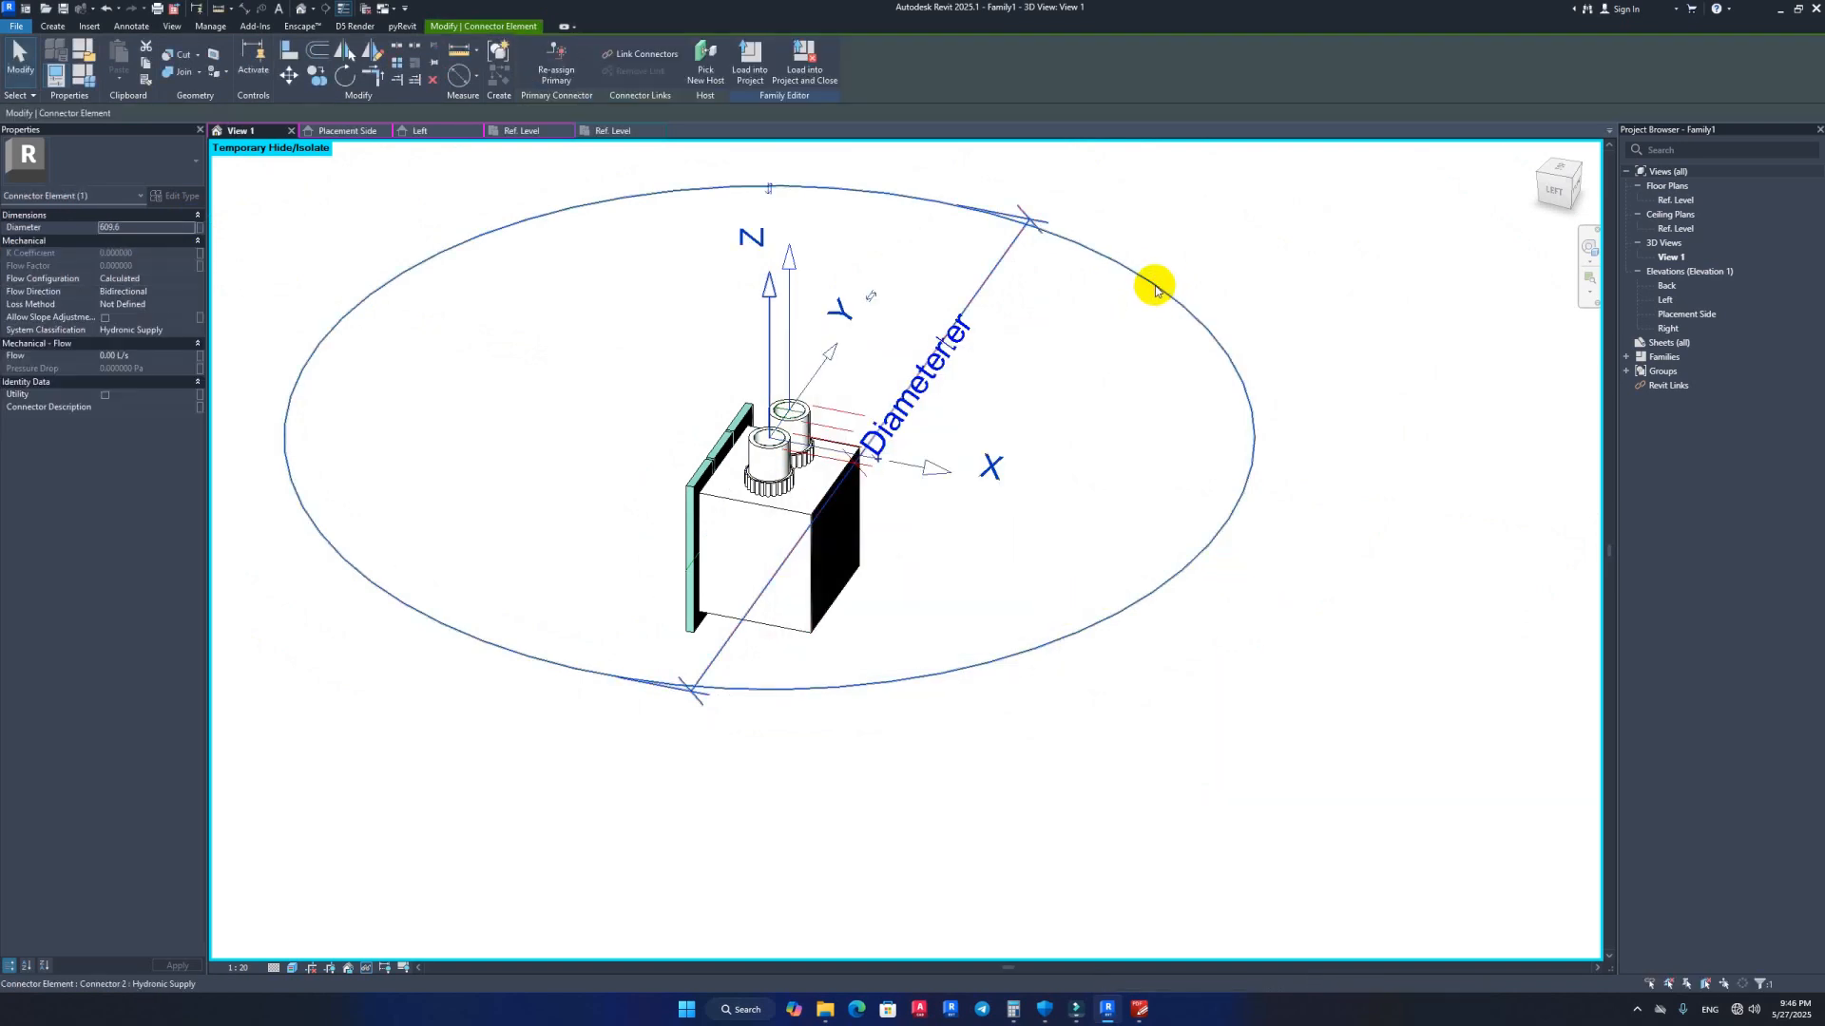
left_click(199, 228)
left_click(823, 459)
left_click(947, 629)
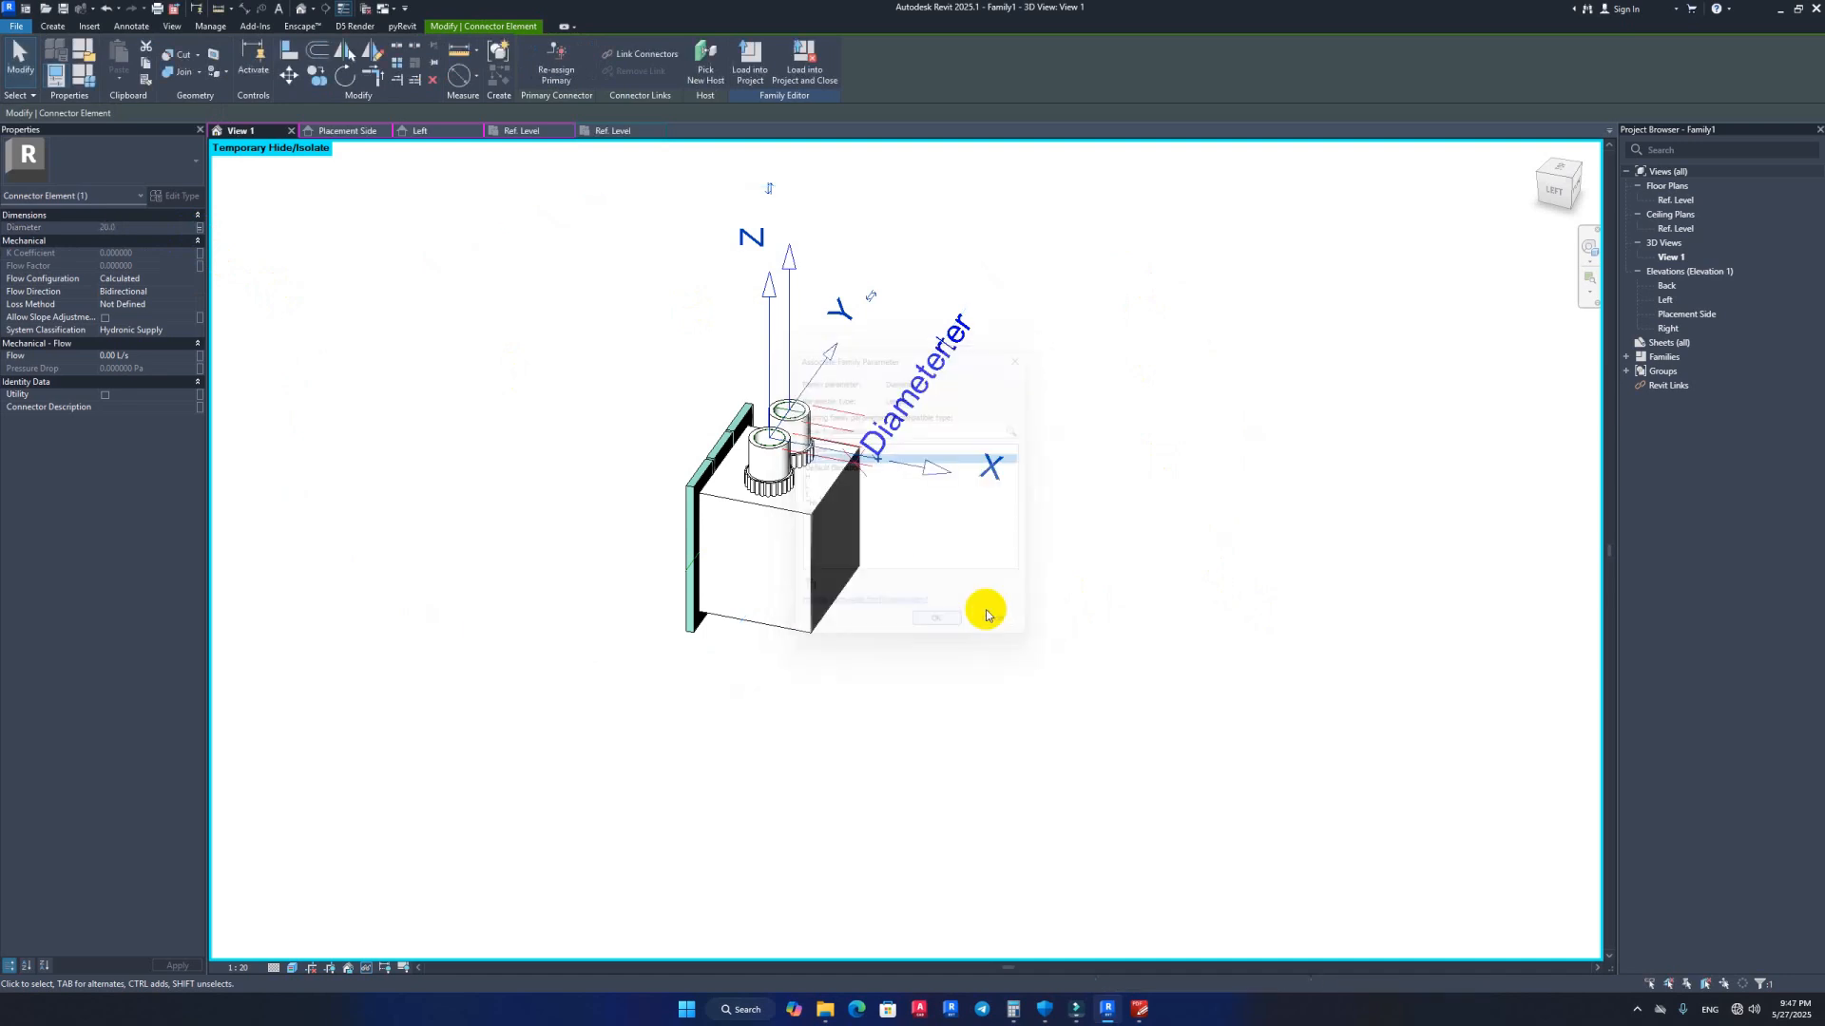
left_click(1165, 619)
Step: Place a Communication electrical connector on the face of the box opposite the switch plate
middle_click_drag(891, 627, 1275, 652, "shift")
scroll(821, 534, "up", 1)
middle_click_drag(821, 534, 799, 440, "shift")
left_click(53, 27)
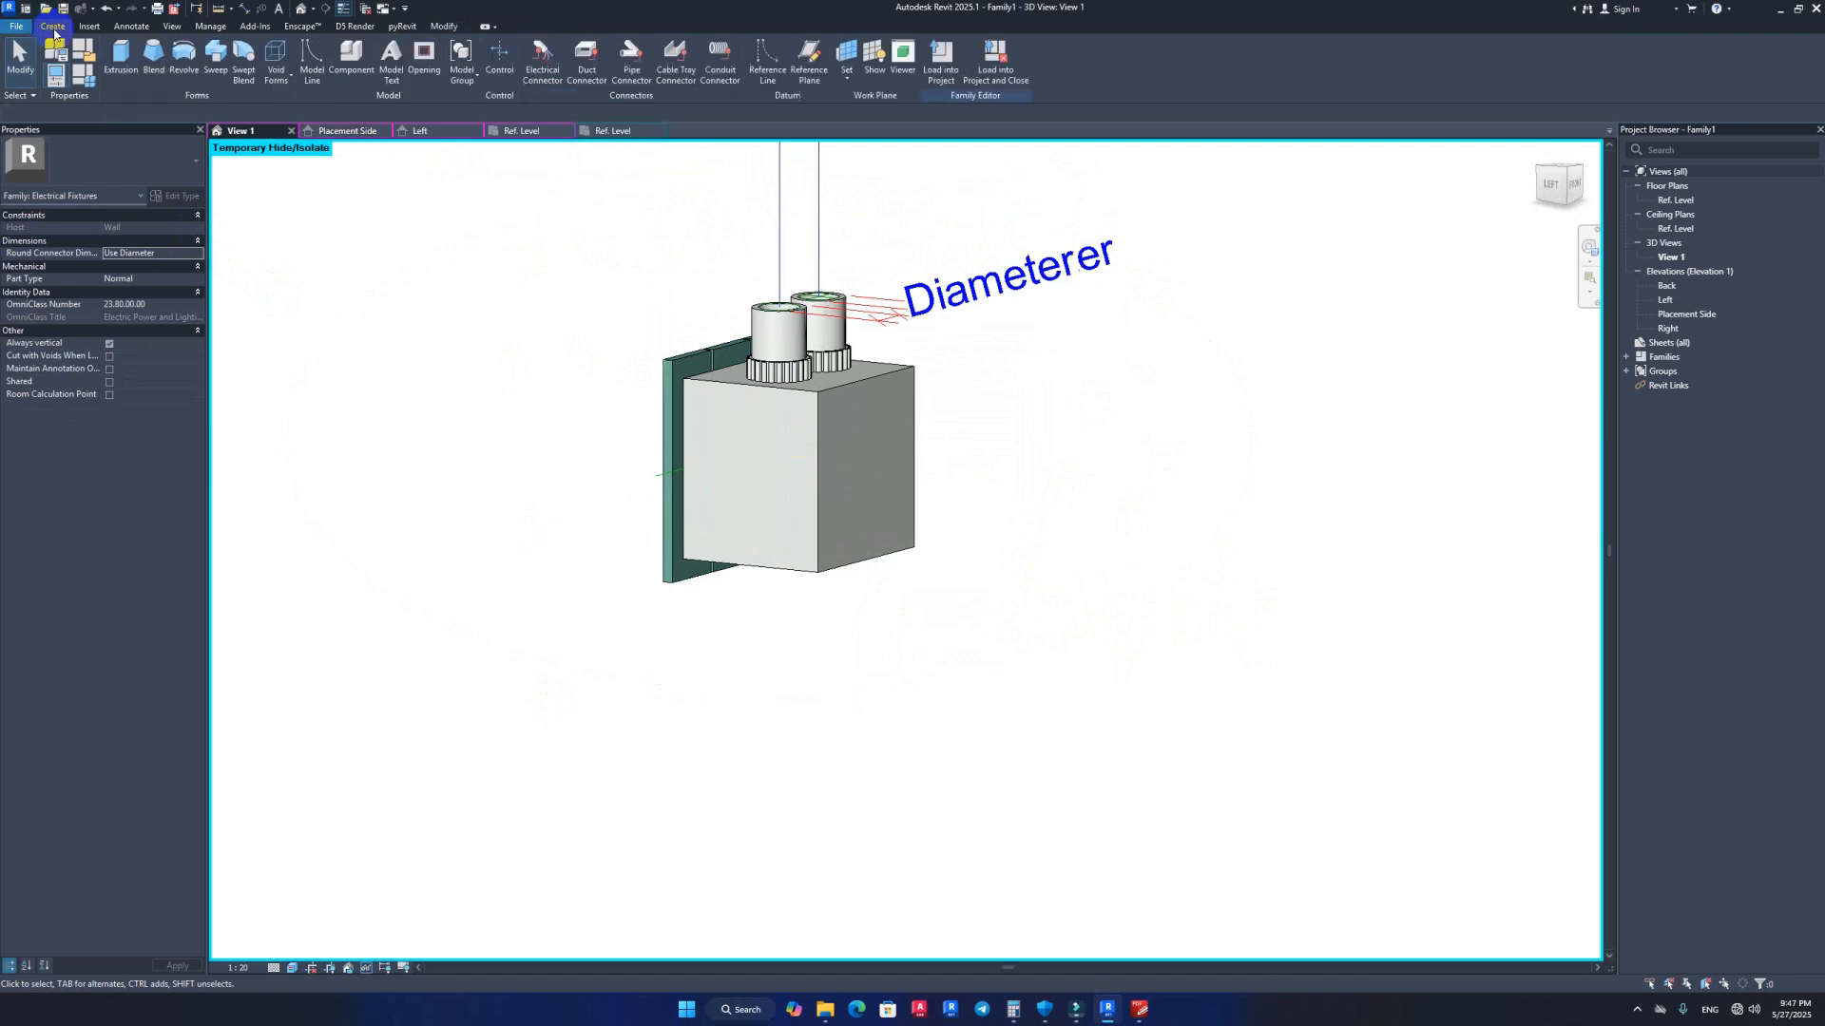
scroll(652, 416, "up", 3)
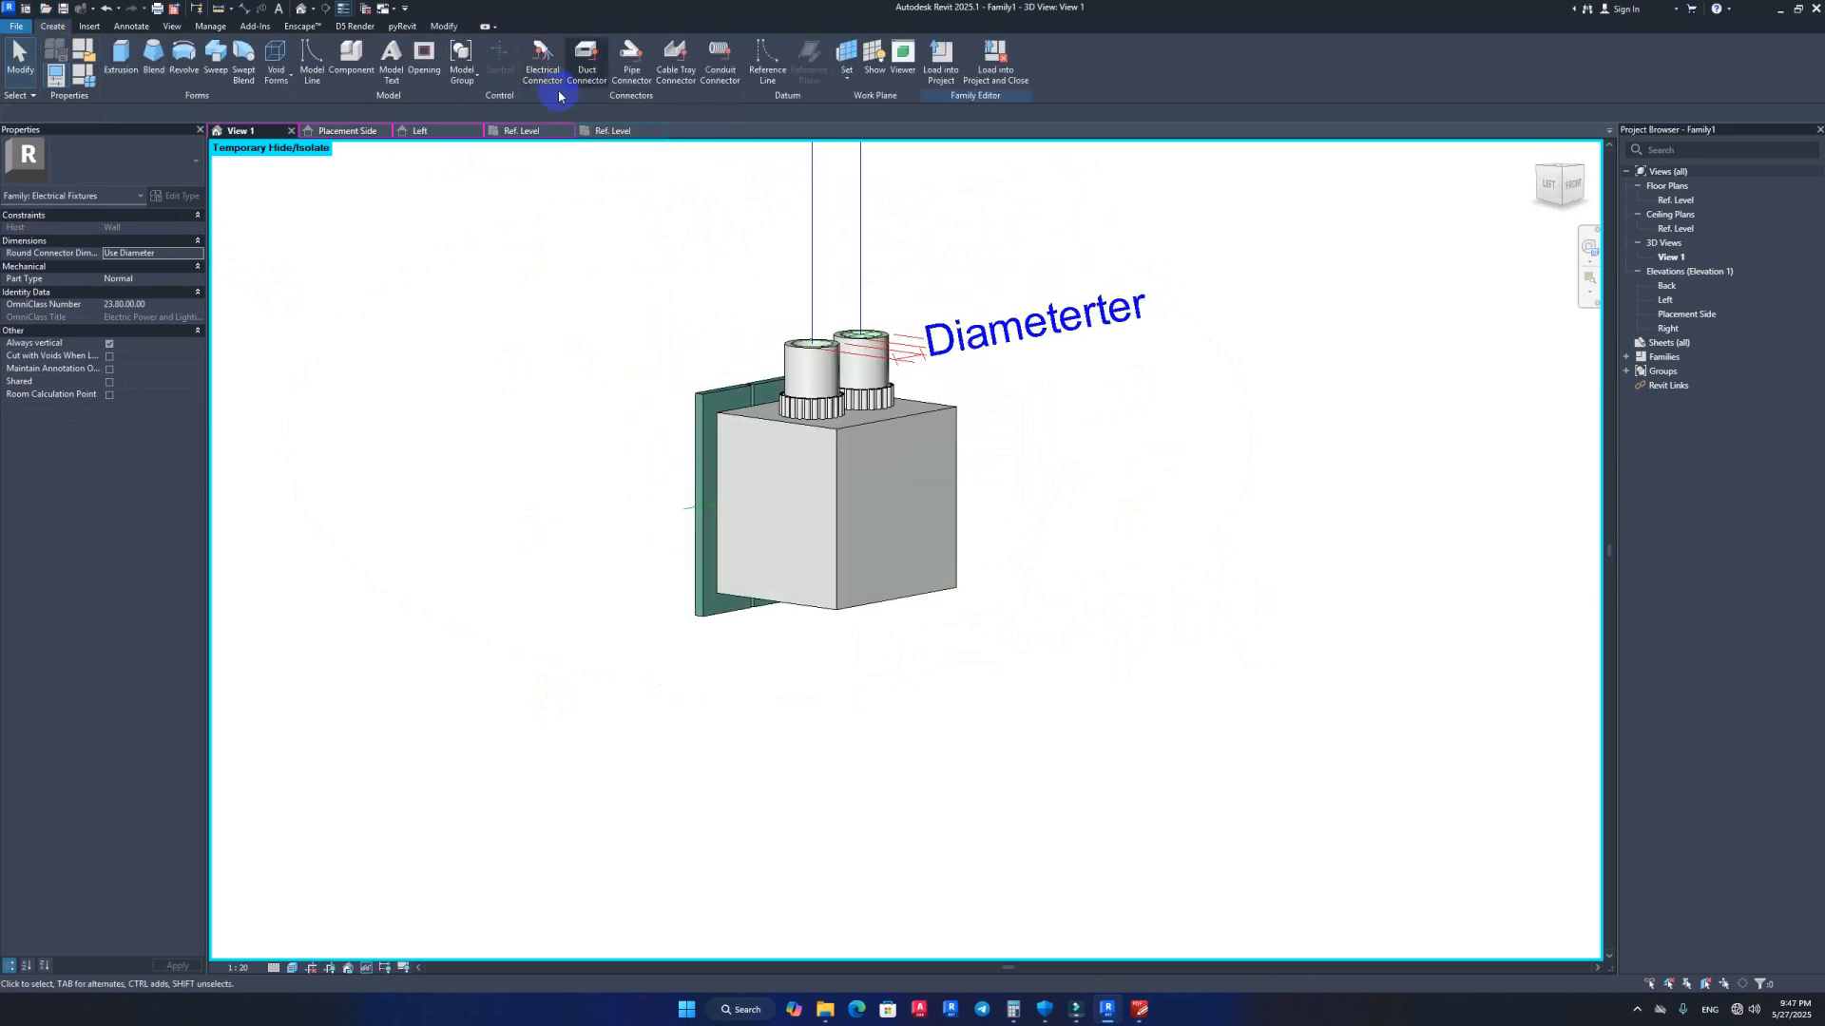
middle_click_drag(877, 481, 870, 470)
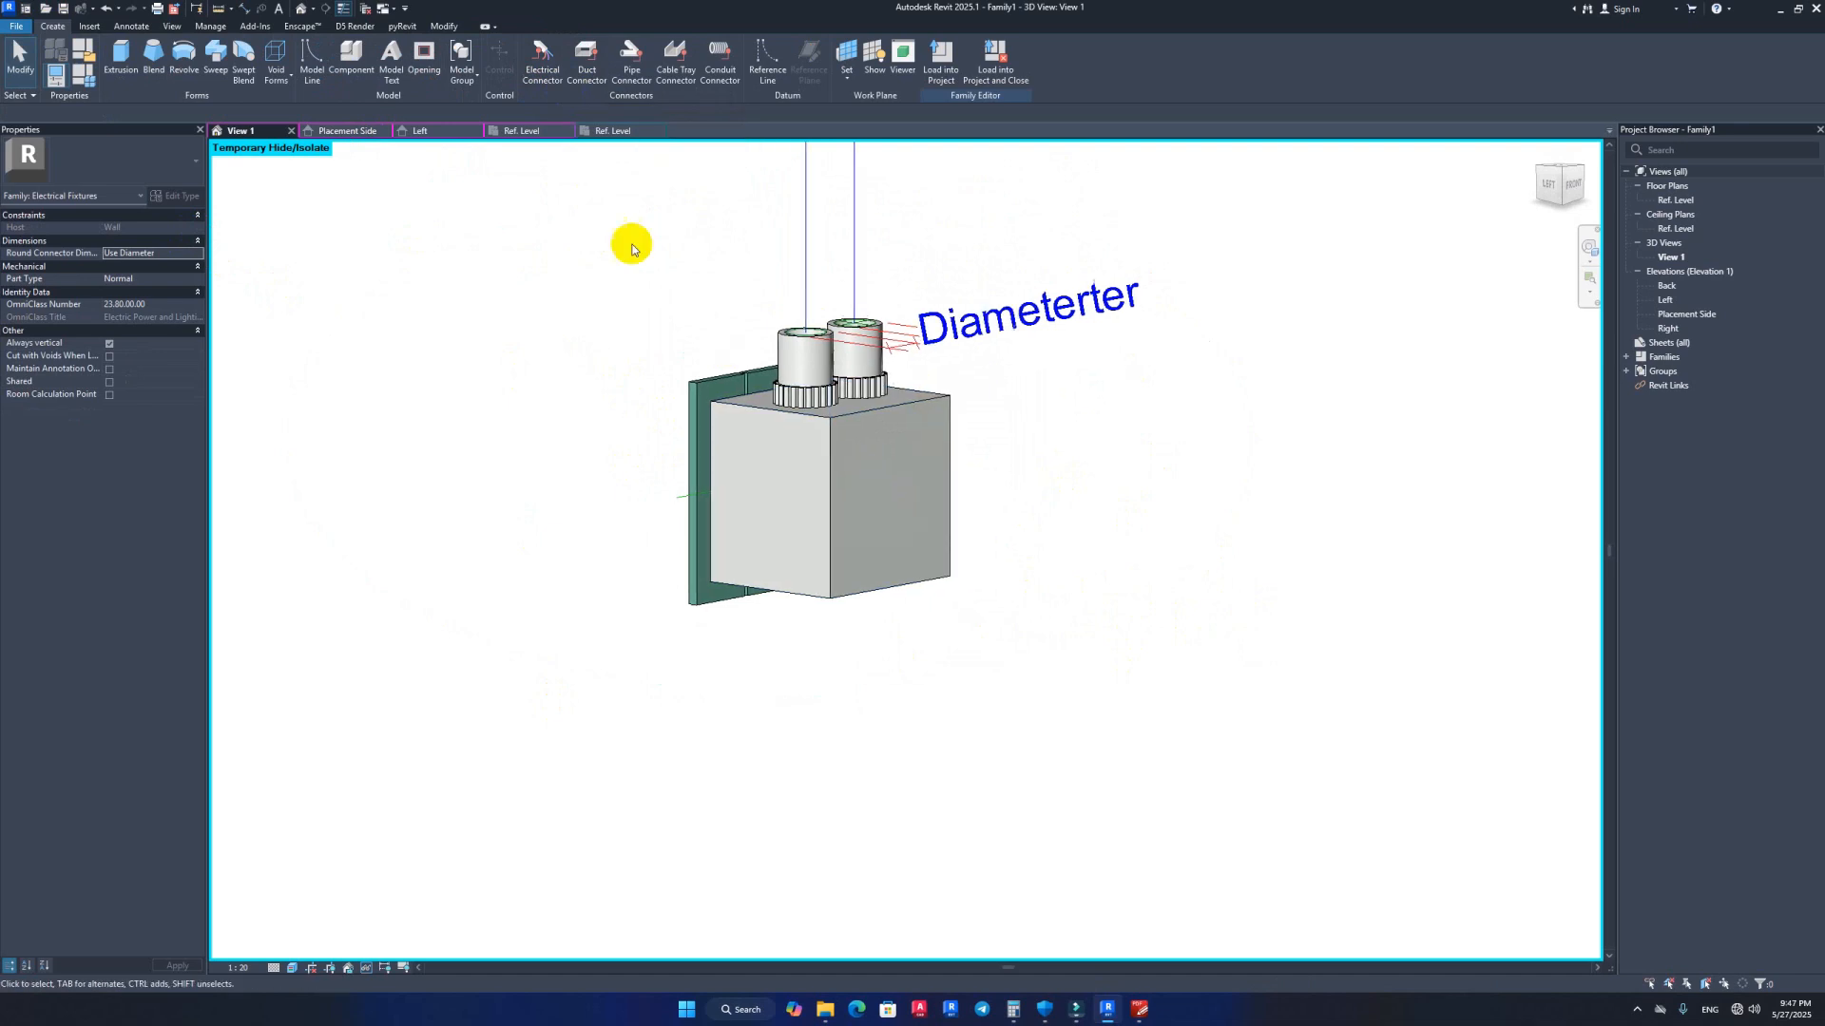
left_click(538, 60)
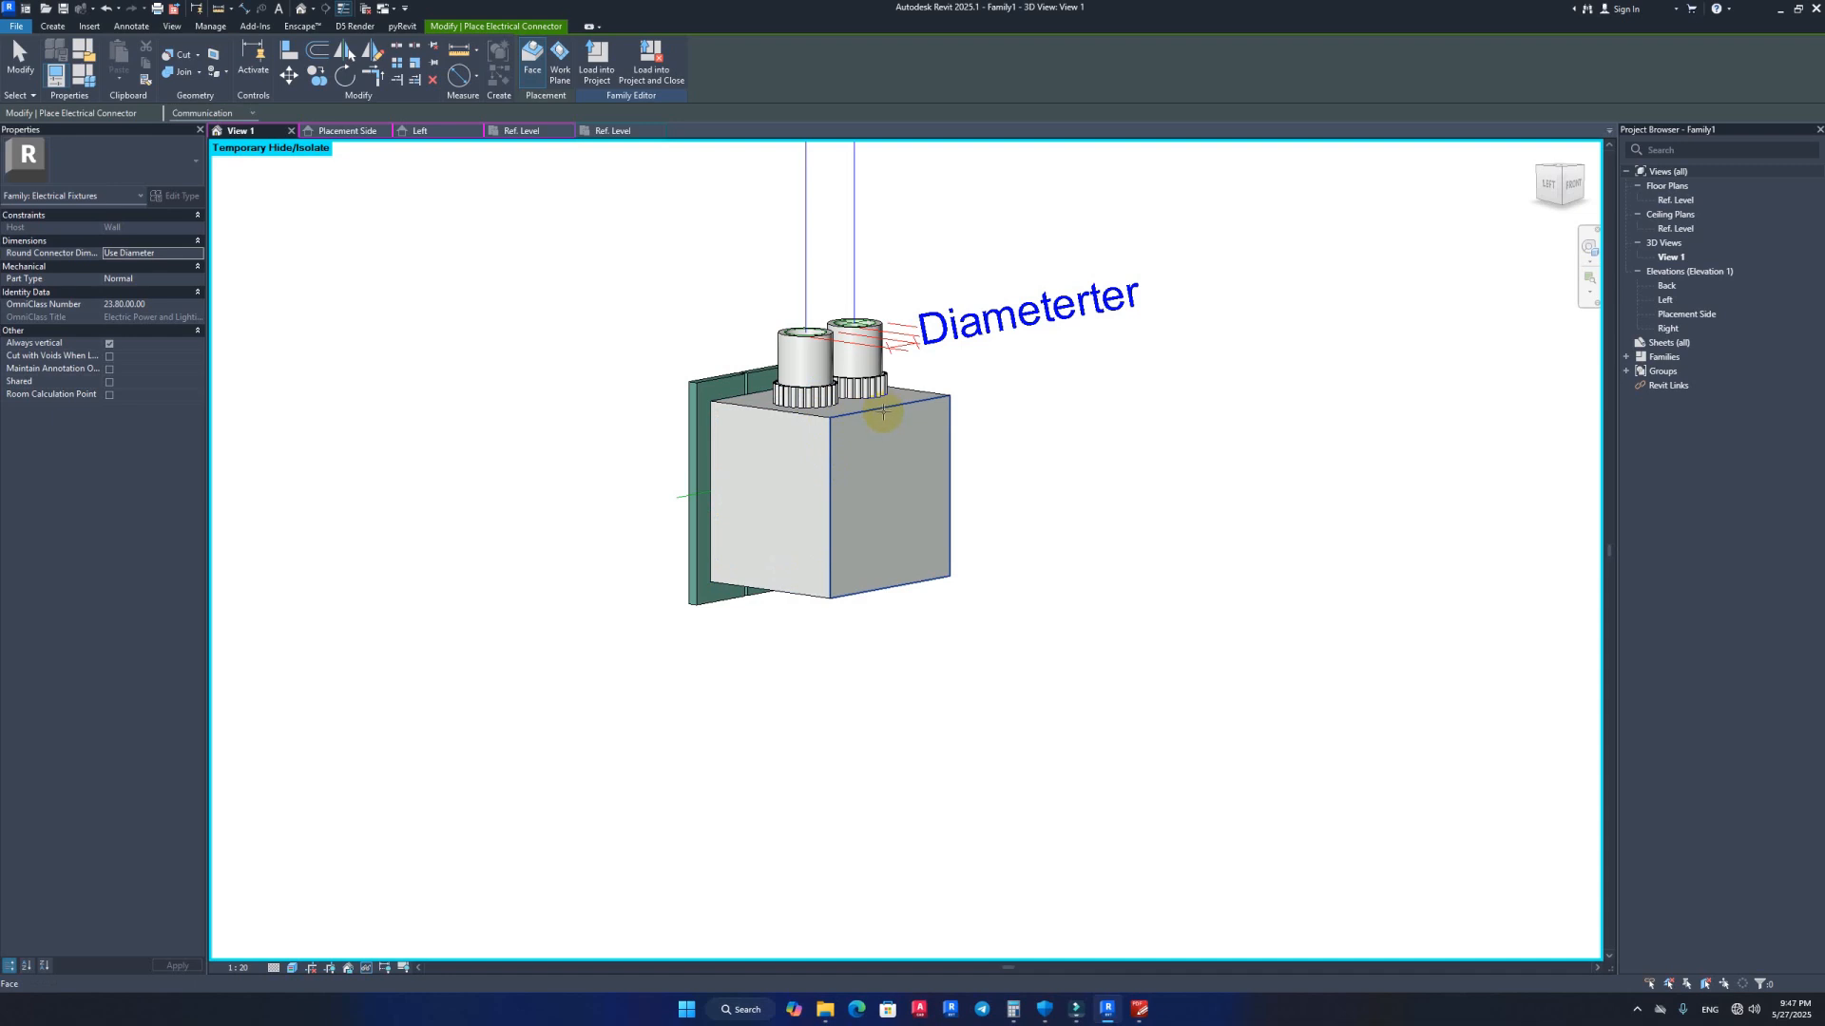
left_click(884, 411)
scroll(865, 428, "down", 5)
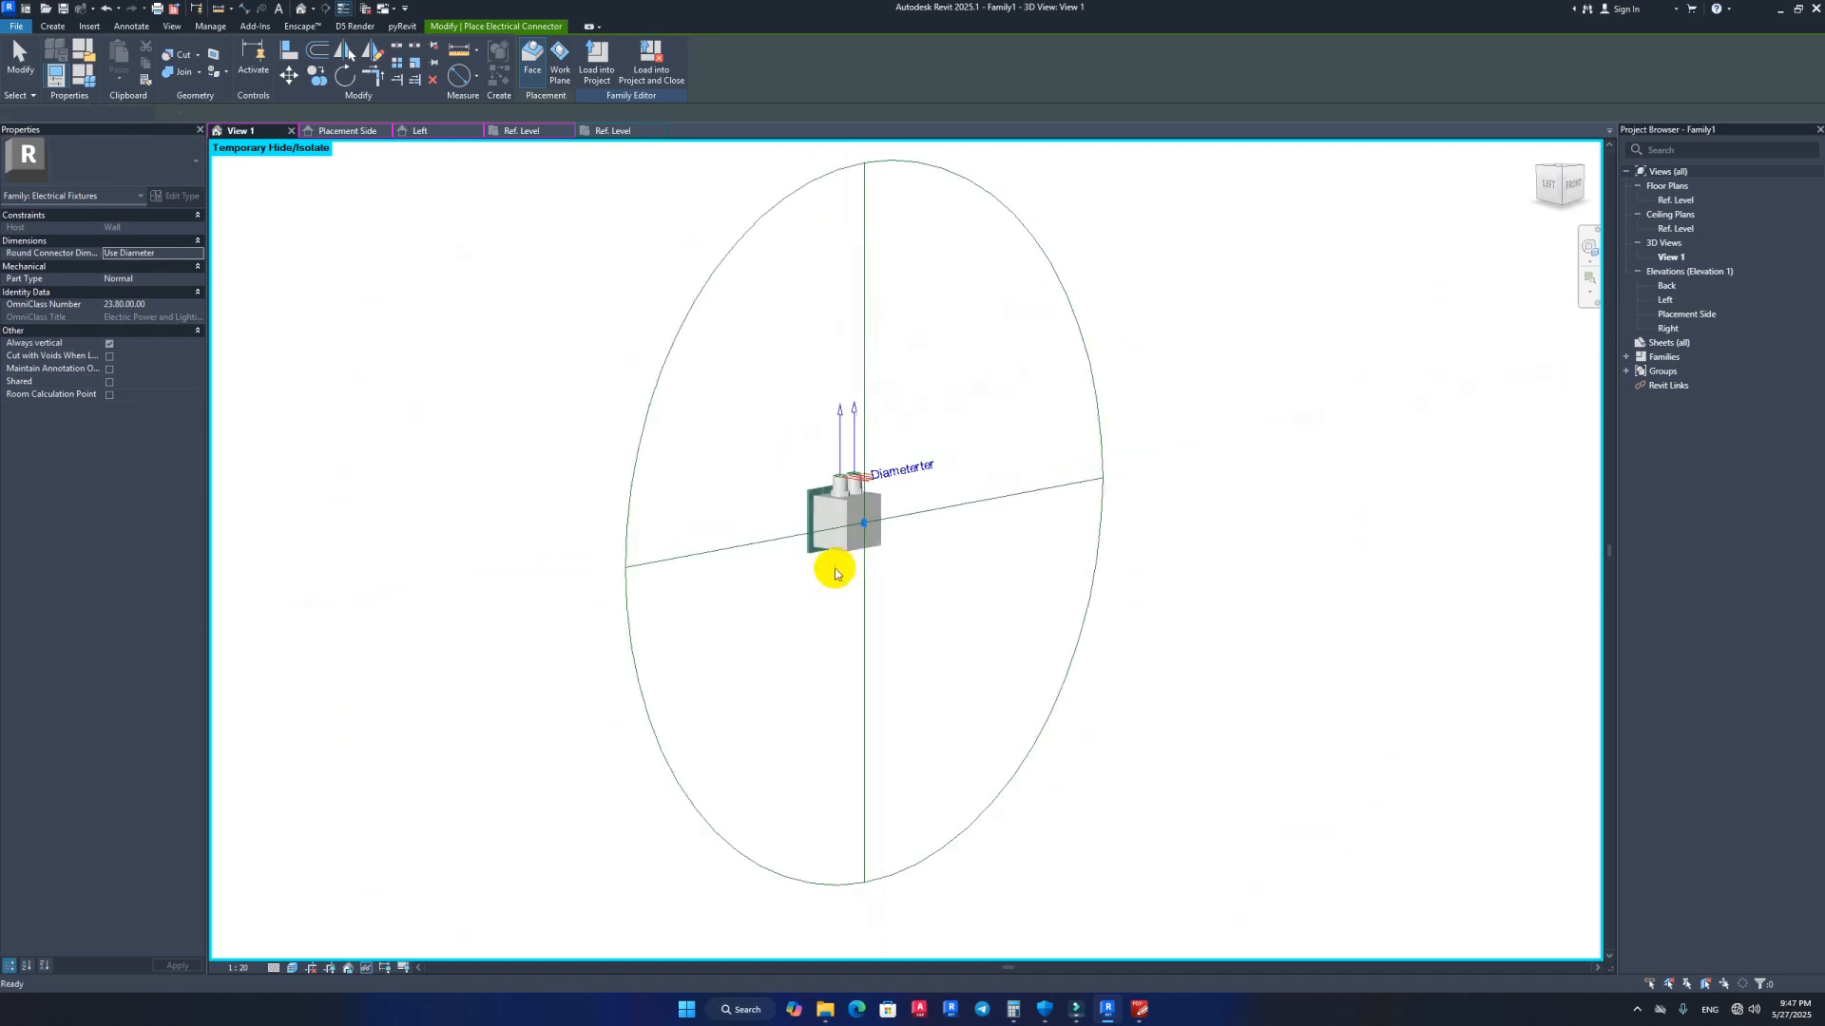
middle_click_drag(398, 582, 330, 452, "shift")
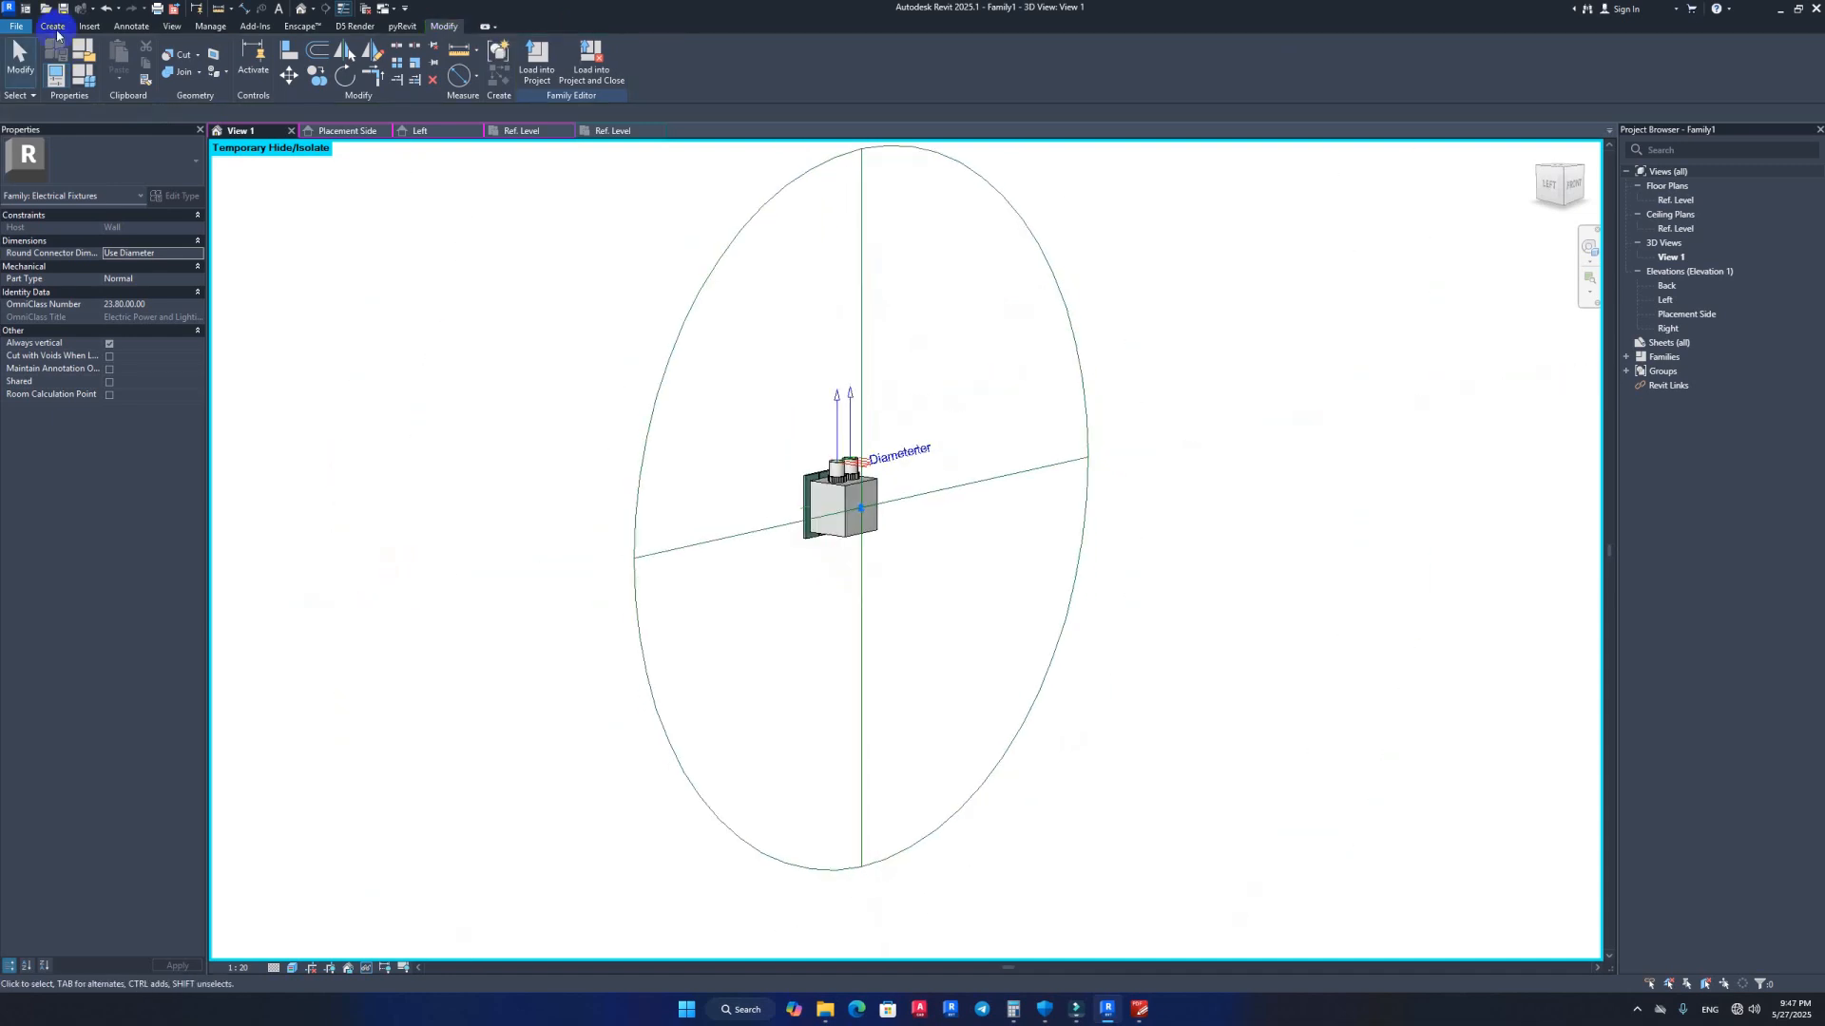
Step: Change the system type of the electrical connector on the back of the box to Power - Balanced
left_click(54, 26)
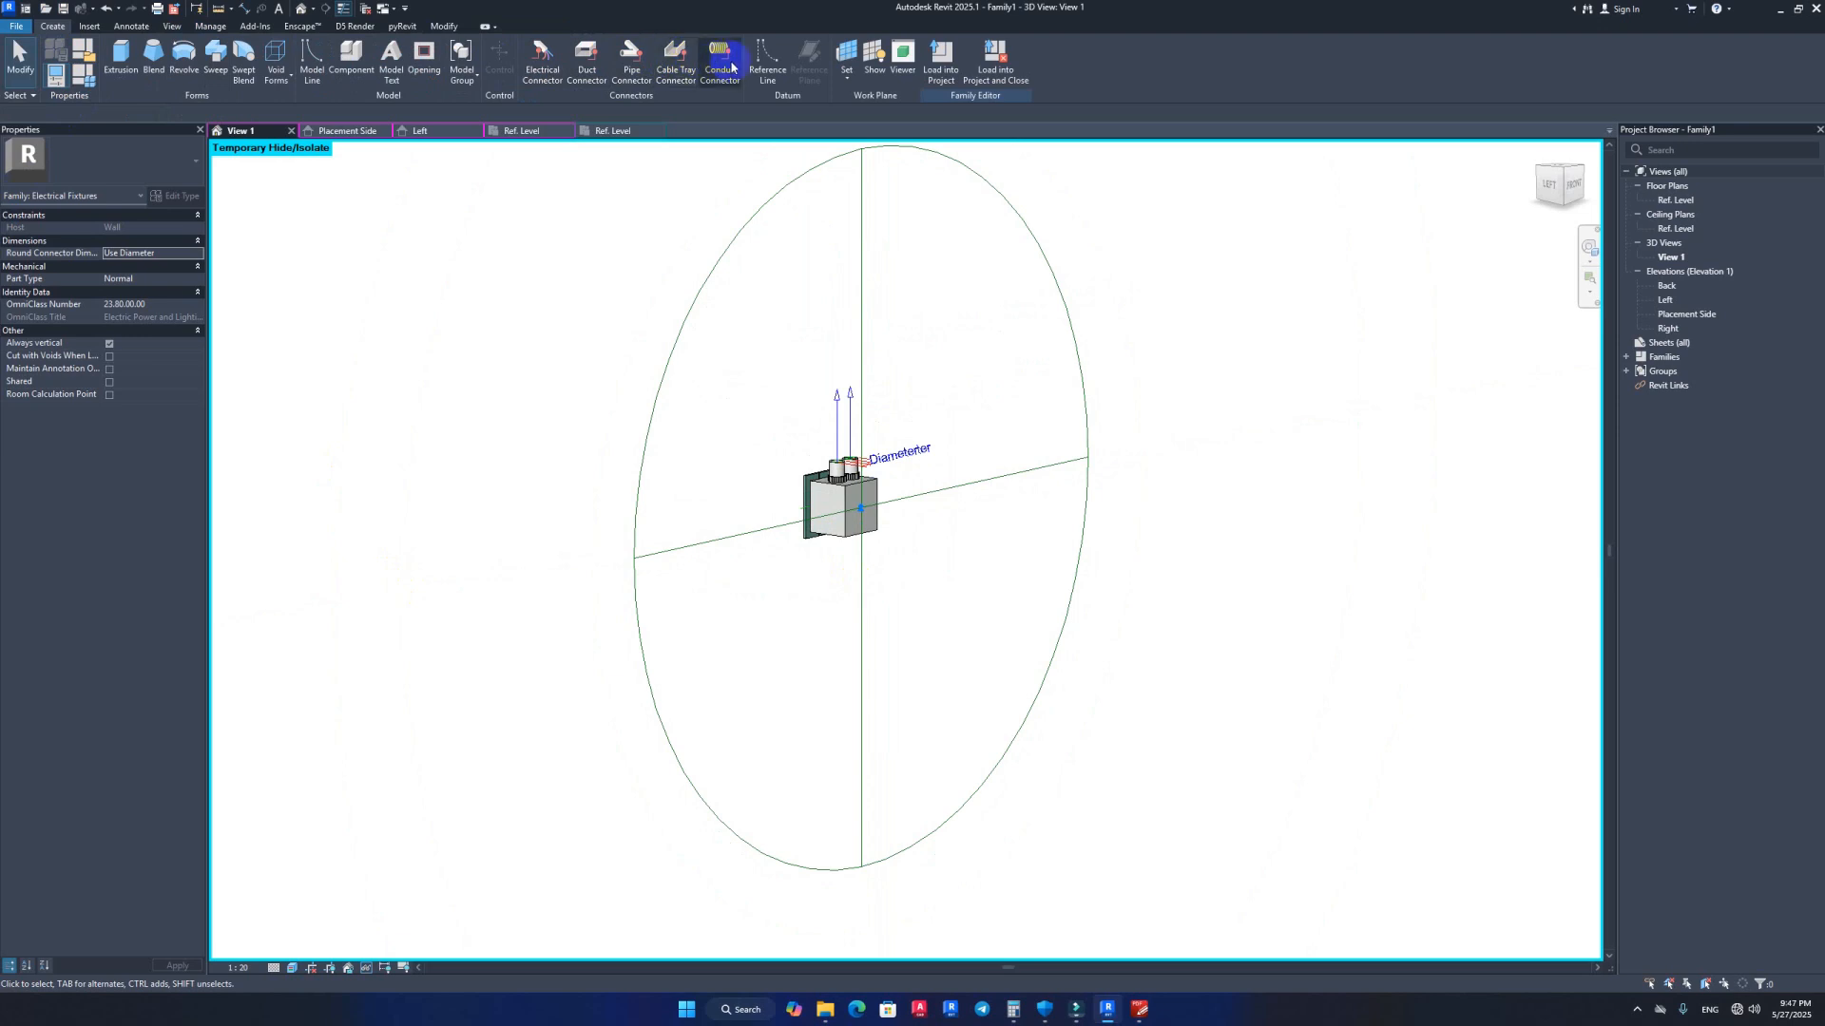
middle_click_drag(801, 456, 789, 453)
left_click(643, 374)
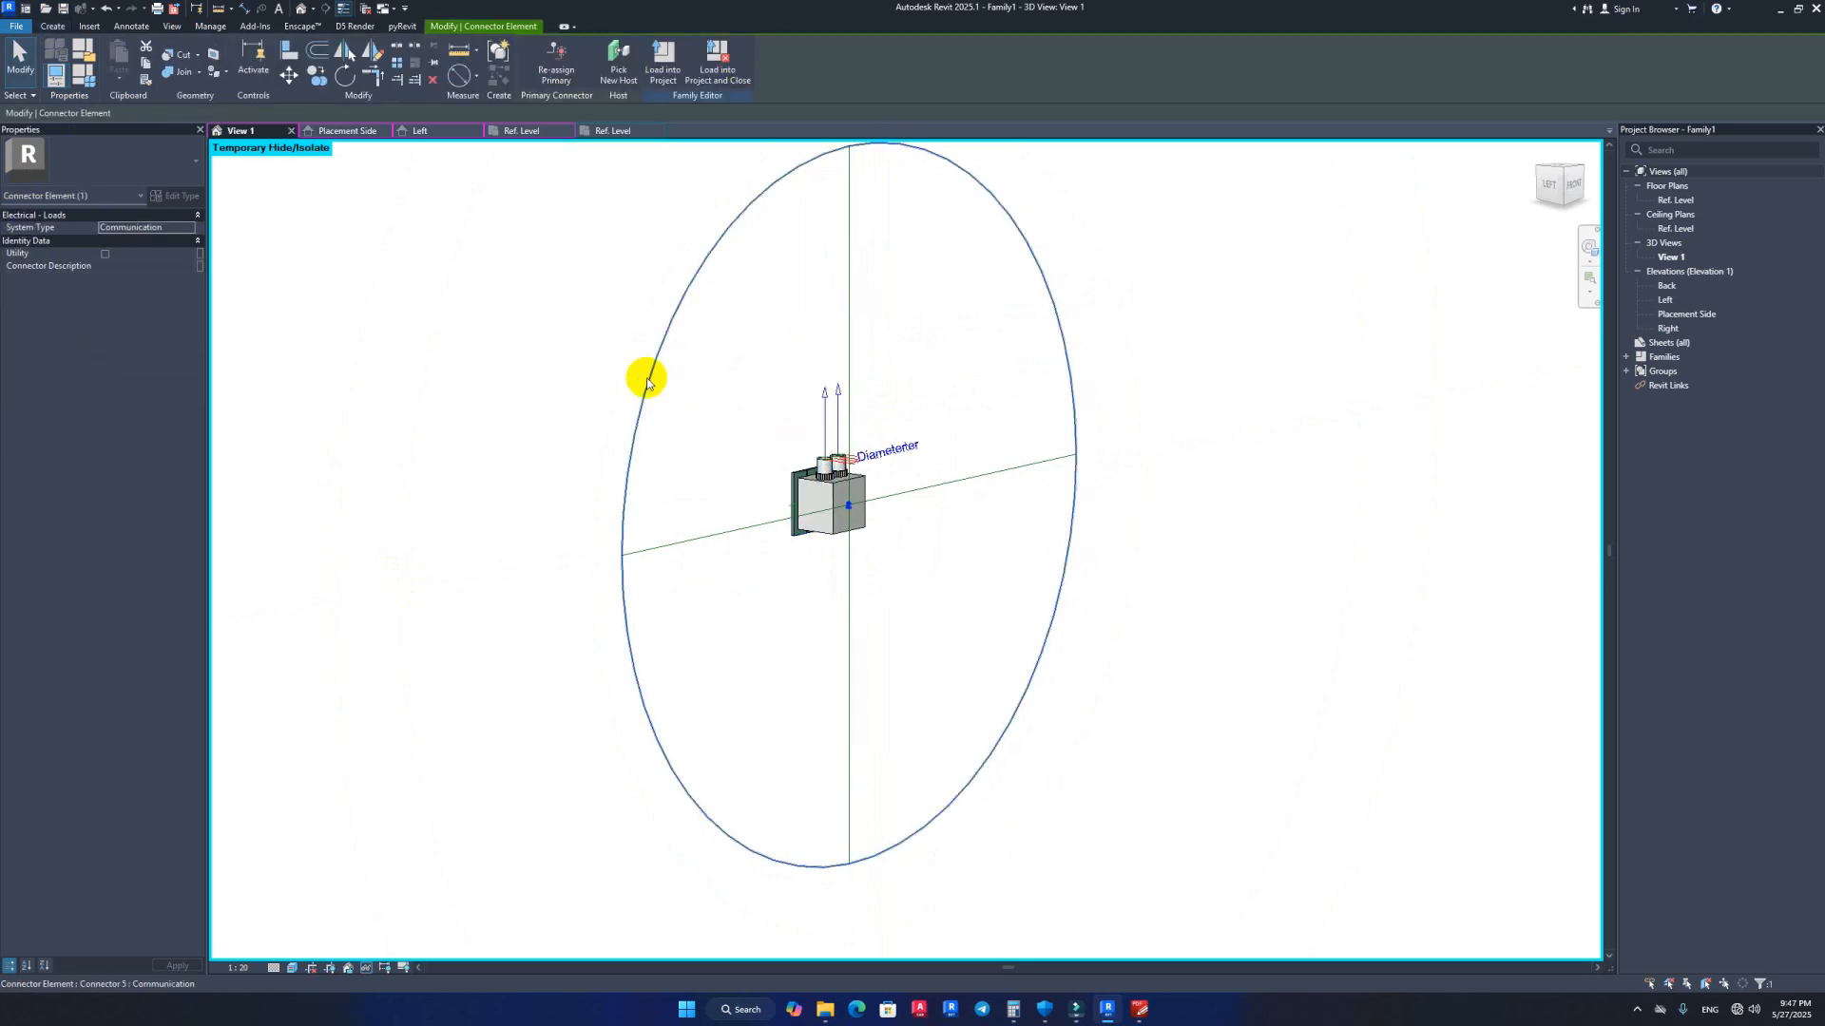
left_click(192, 232)
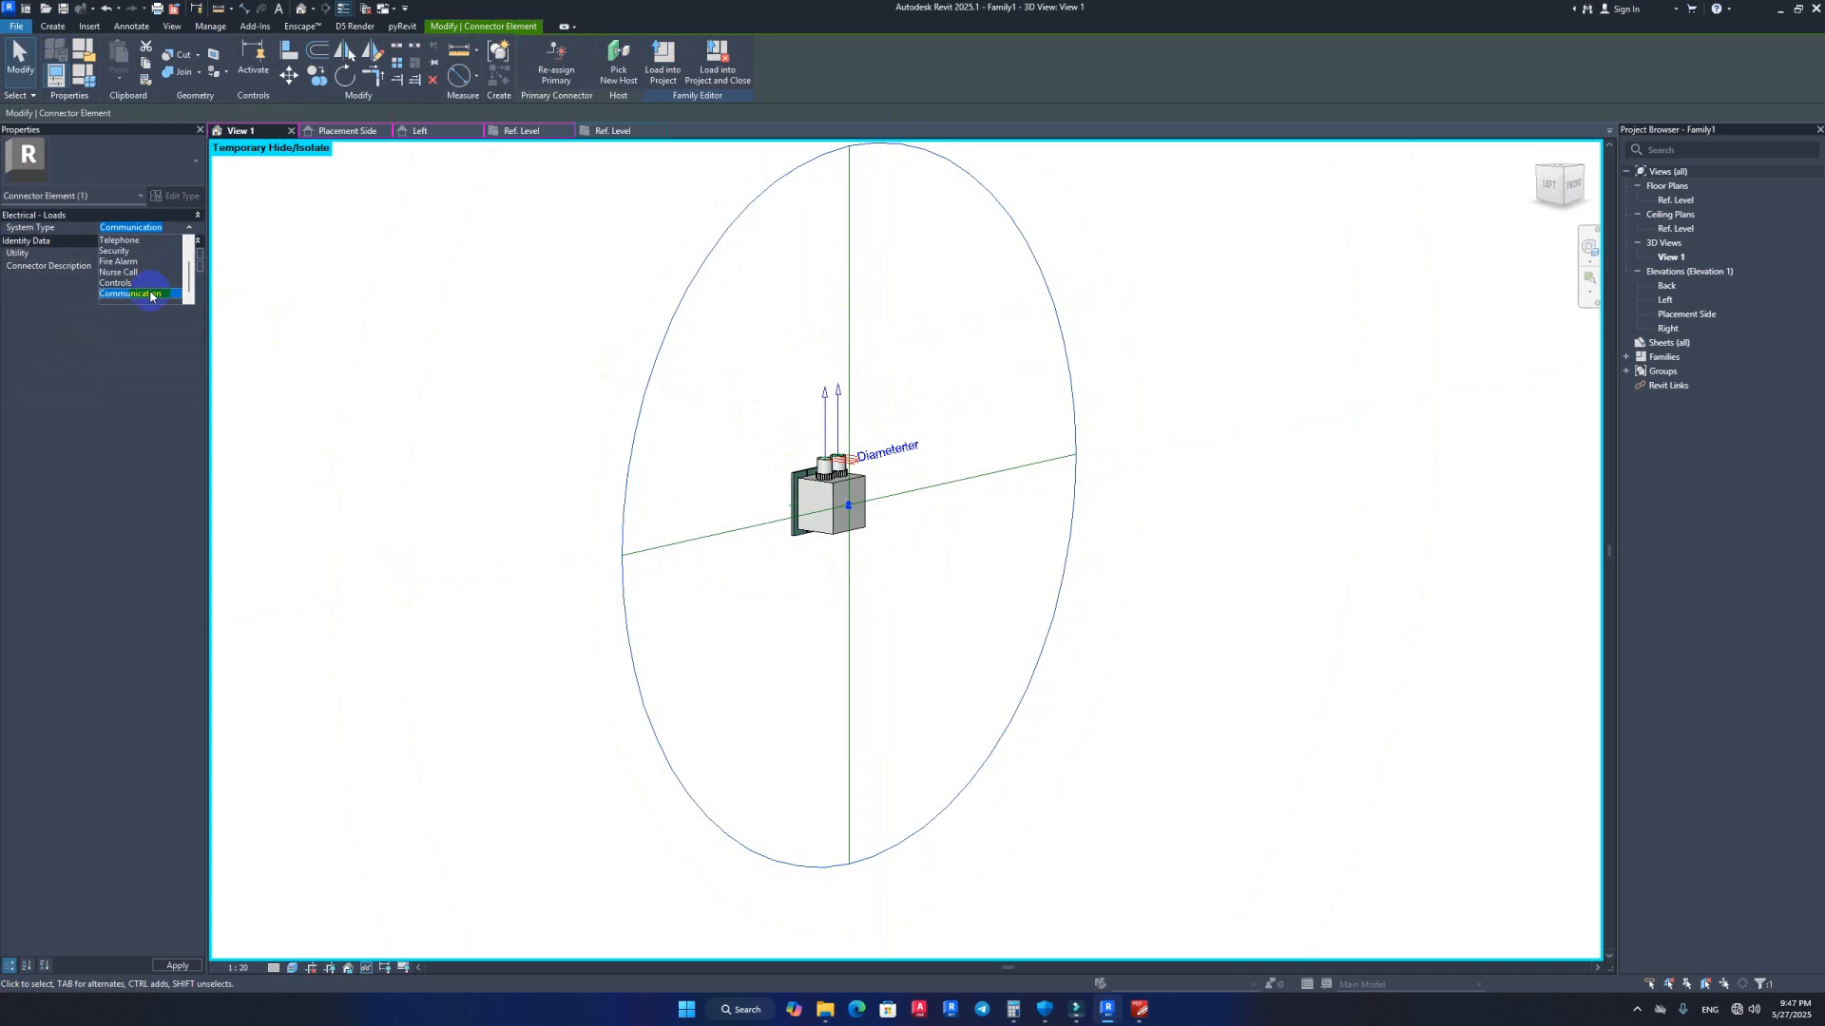
scroll(152, 272, "up", 1)
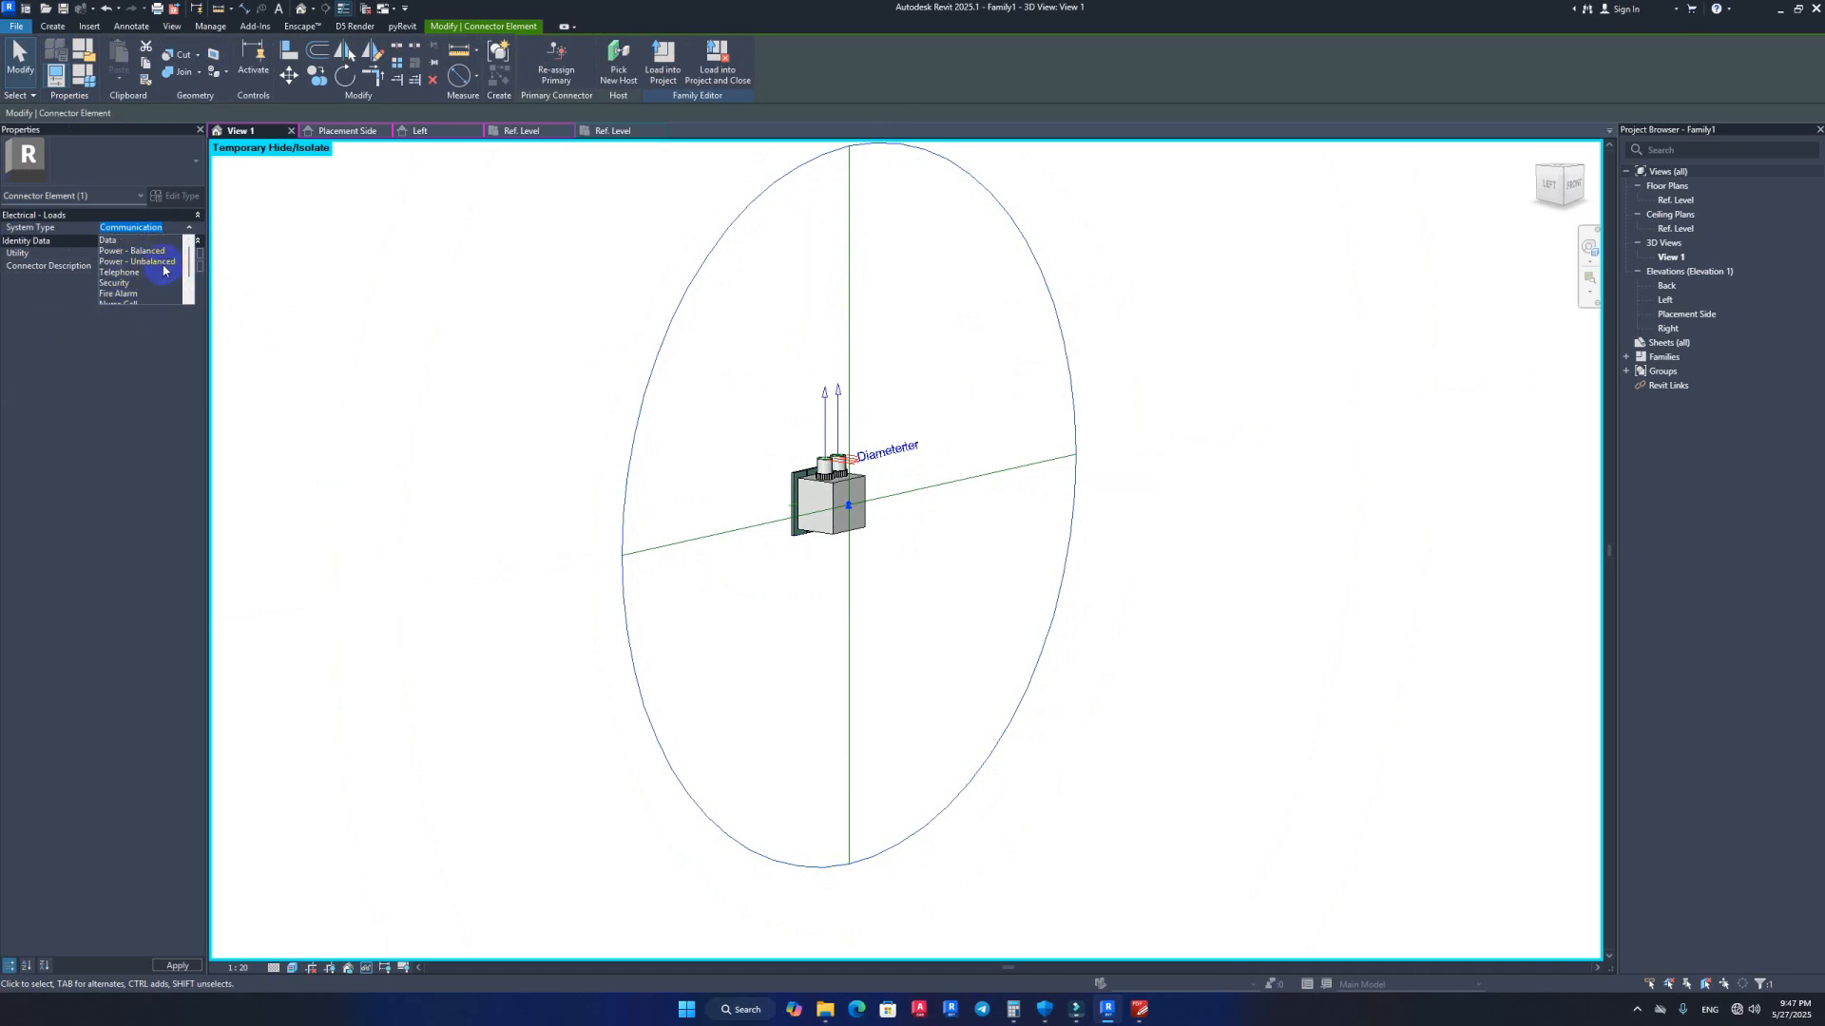
left_click(166, 253)
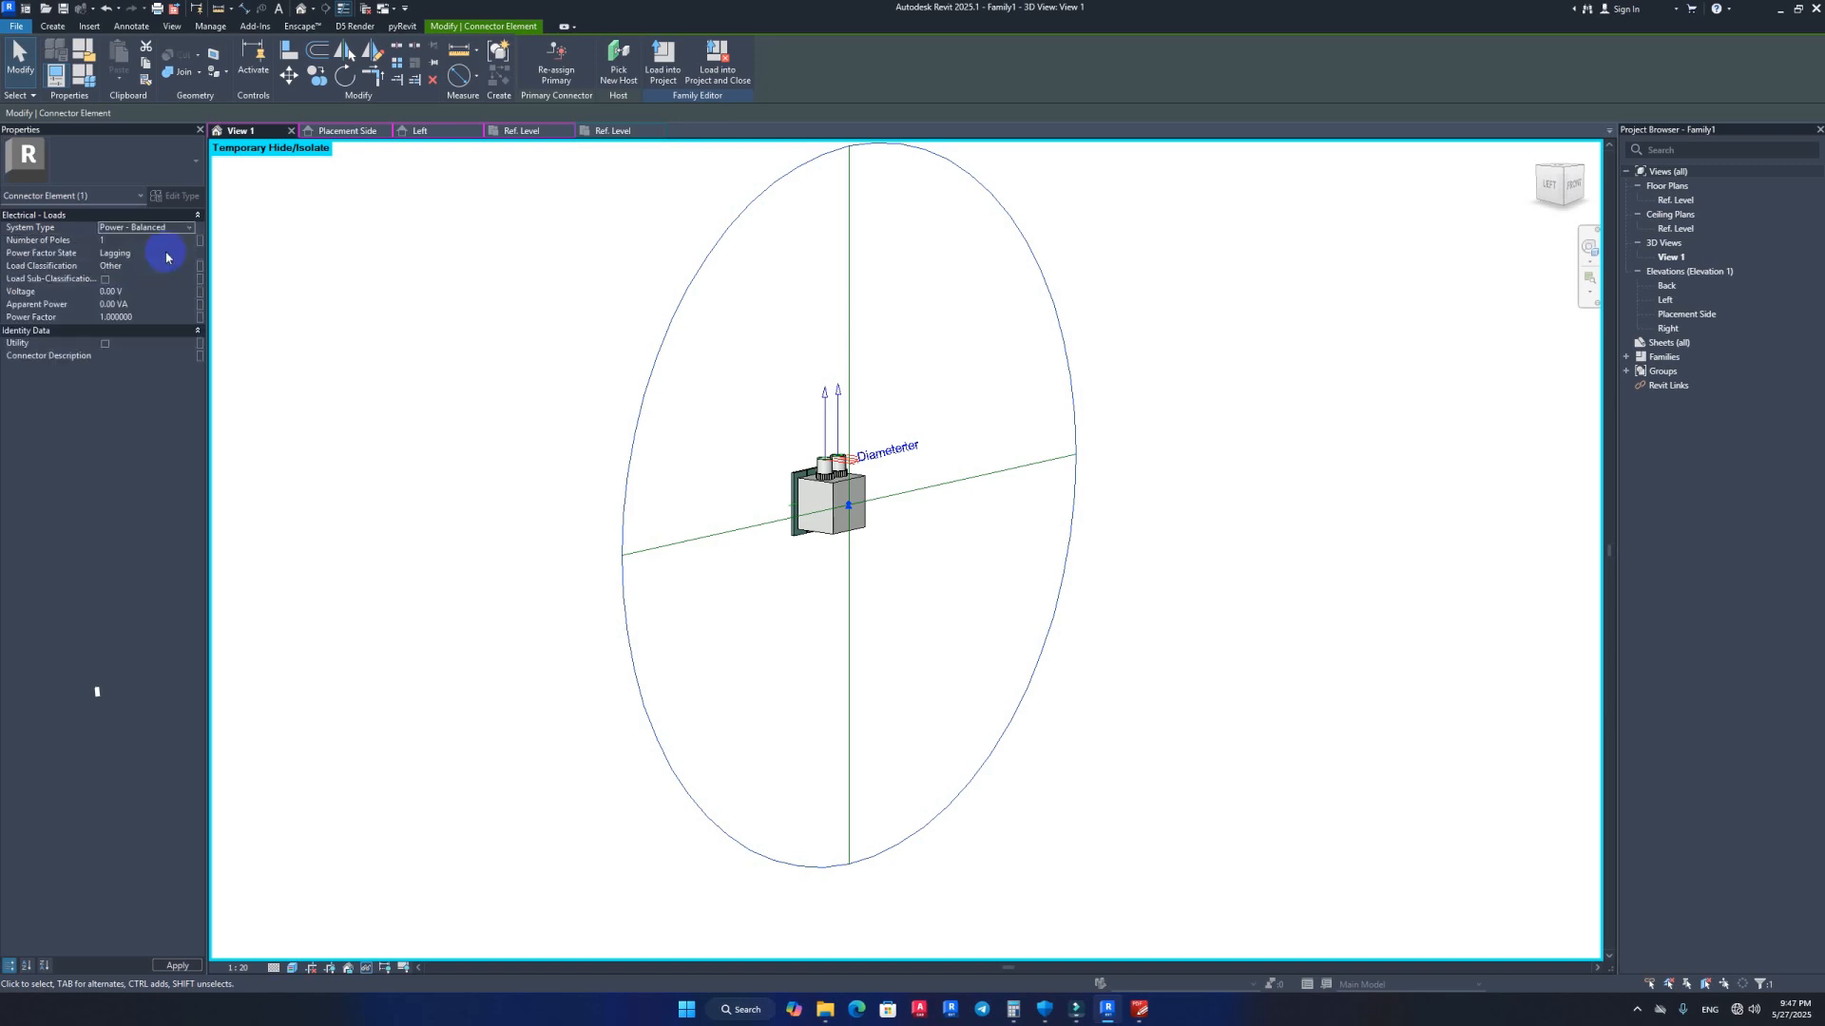
Step: Set the electrical connector's voltage to 22 V and its apparent power to 13 VA
left_click(150, 290)
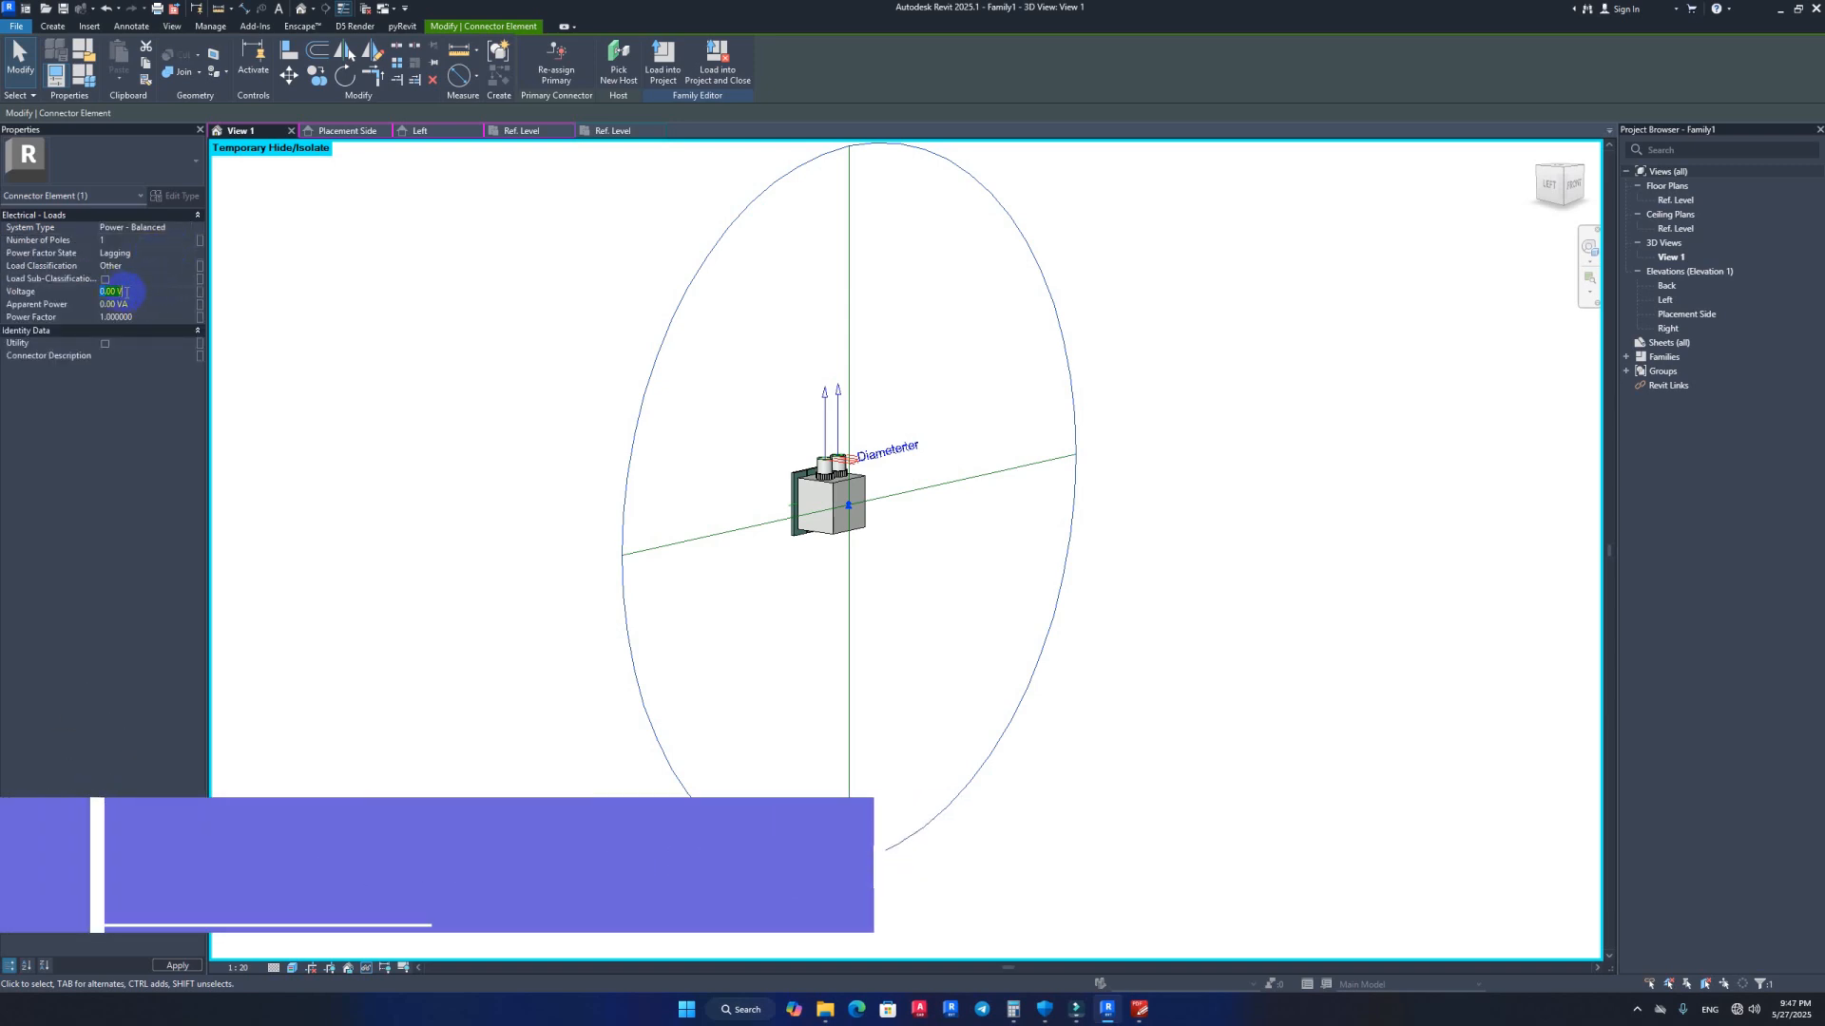
type("22")
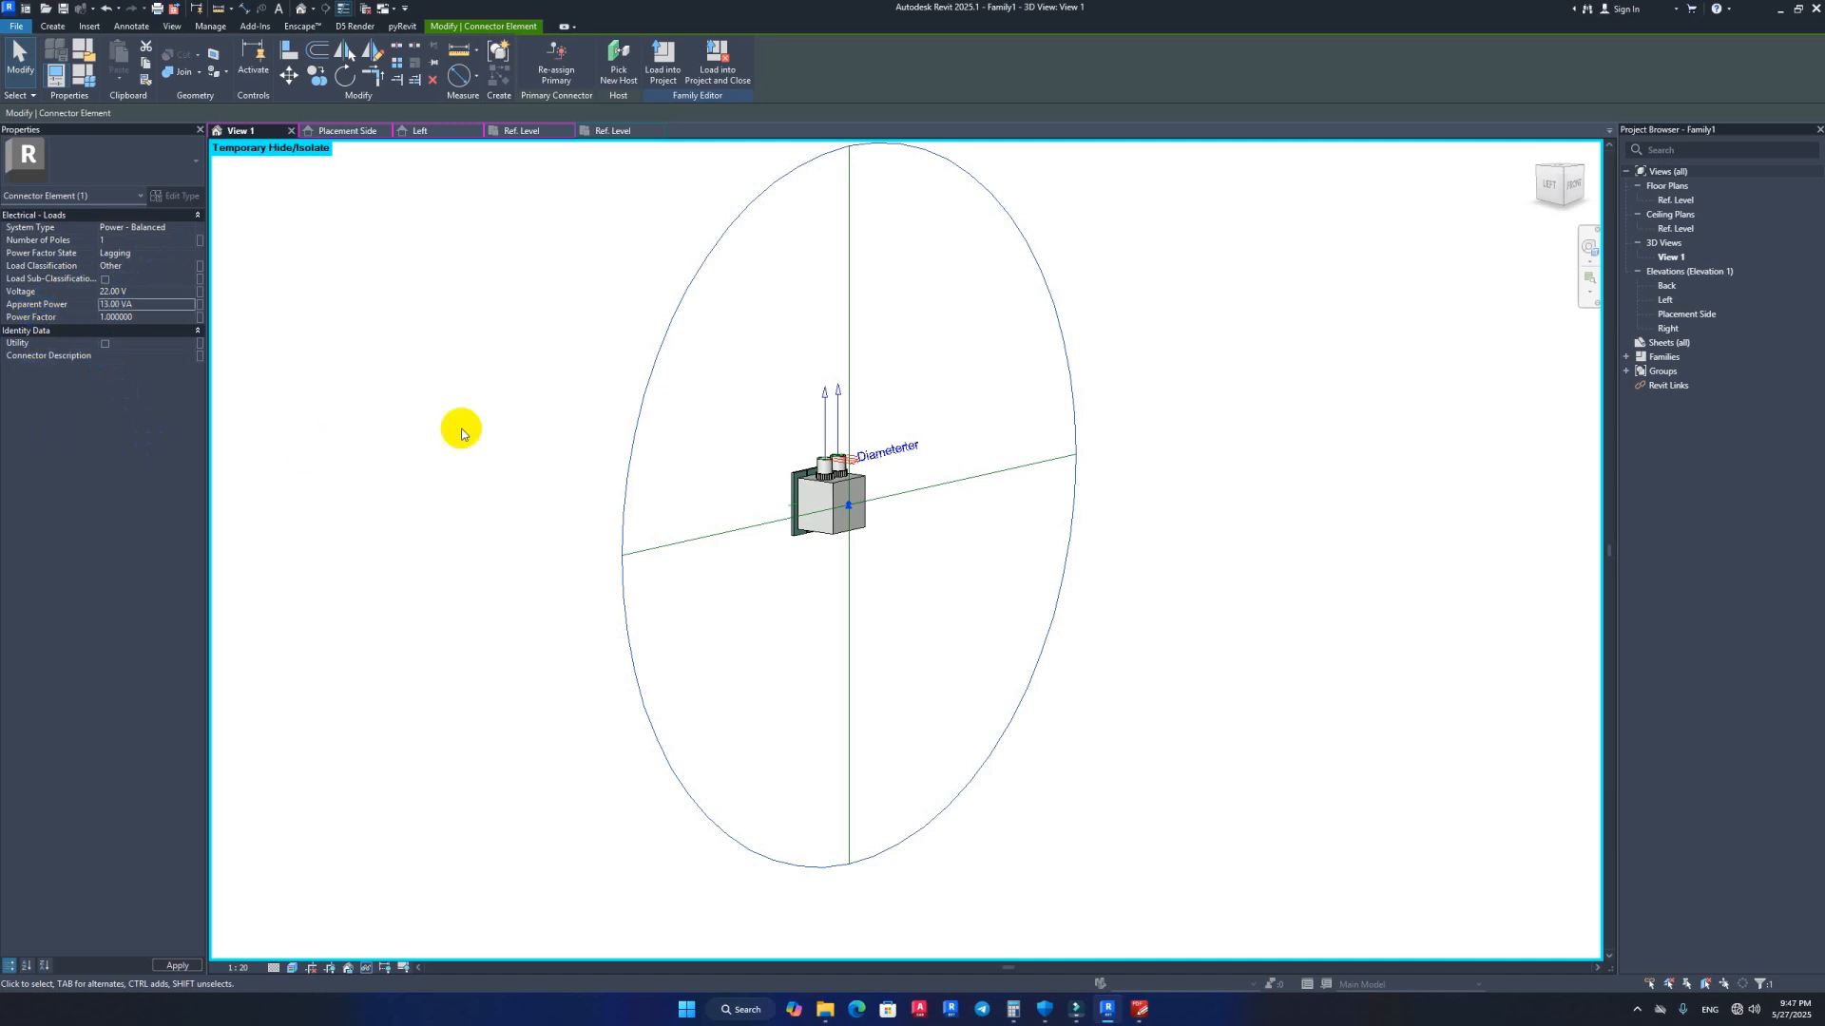
left_click(309, 383)
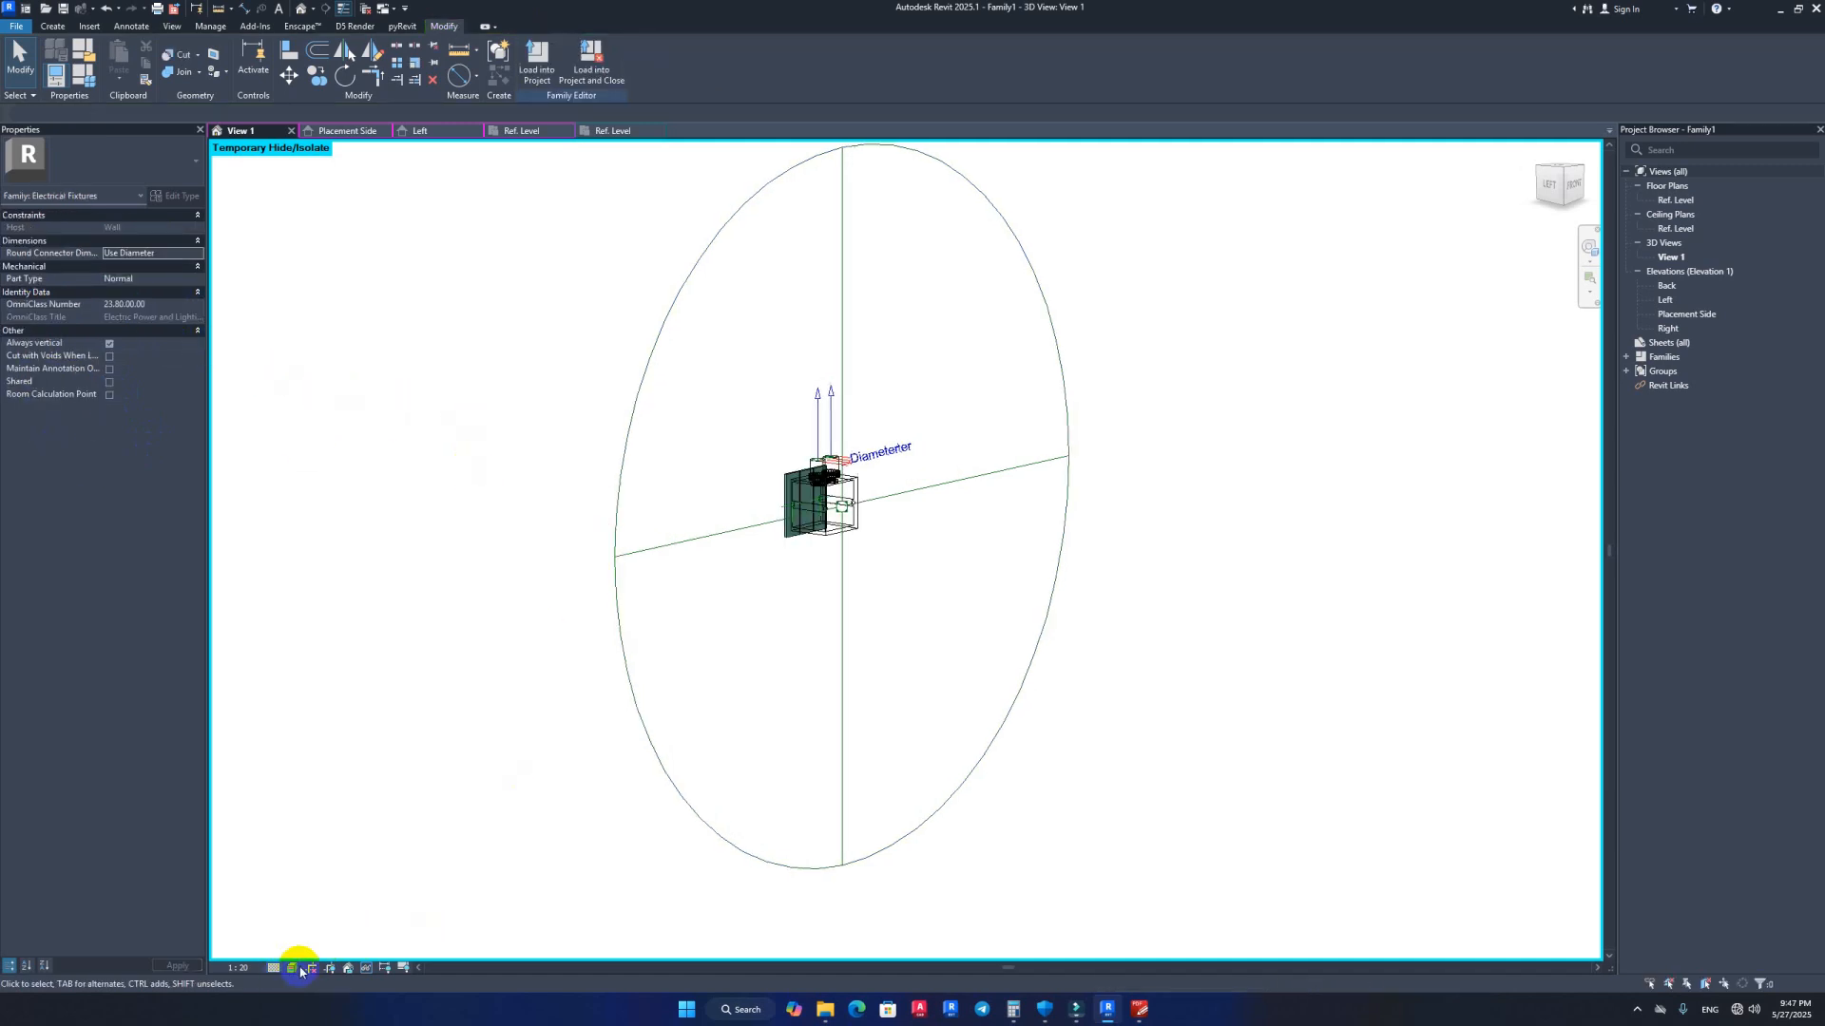
left_click(623, 516)
left_click(130, 305)
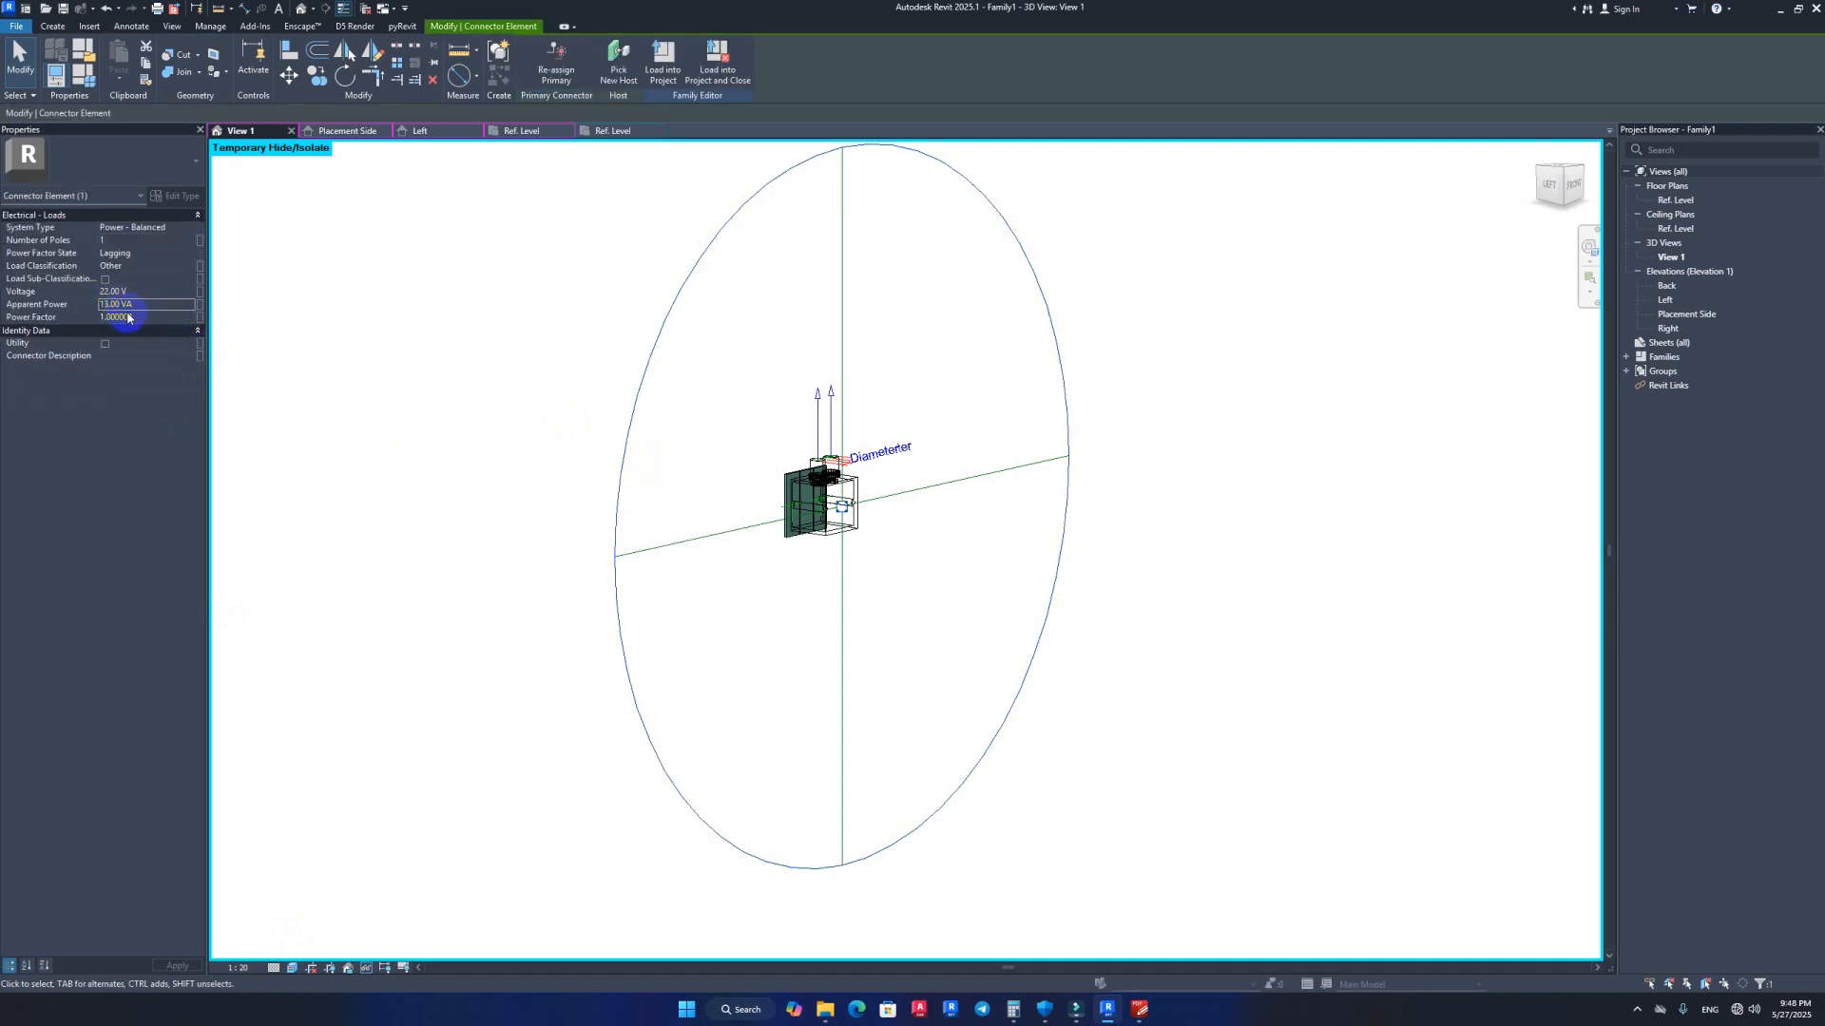
left_click(376, 202)
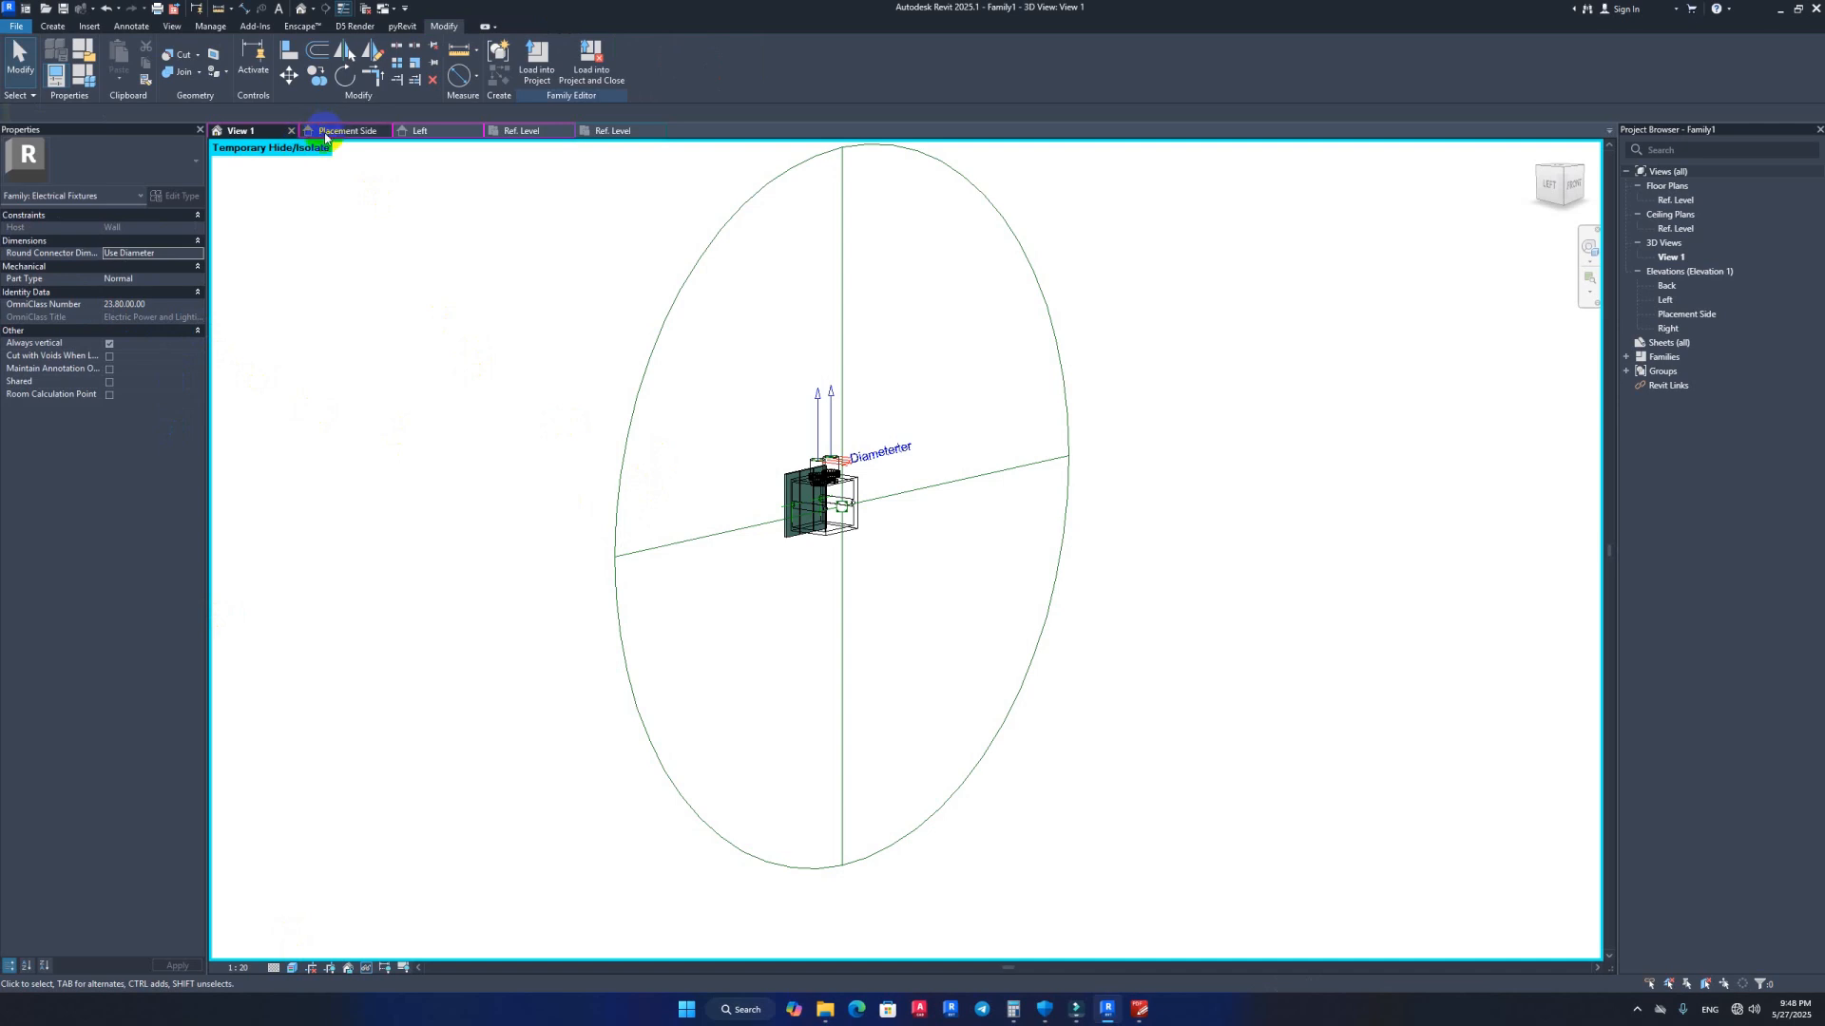
Step: Display the 3D view of the switch in the Shaded visual style
left_click(343, 130)
left_click(241, 130)
scroll(458, 568, "down", 2)
scroll(592, 599, "down", 3)
middle_click_drag(480, 736, 802, 675, "shift")
scroll(711, 551, "up", 9)
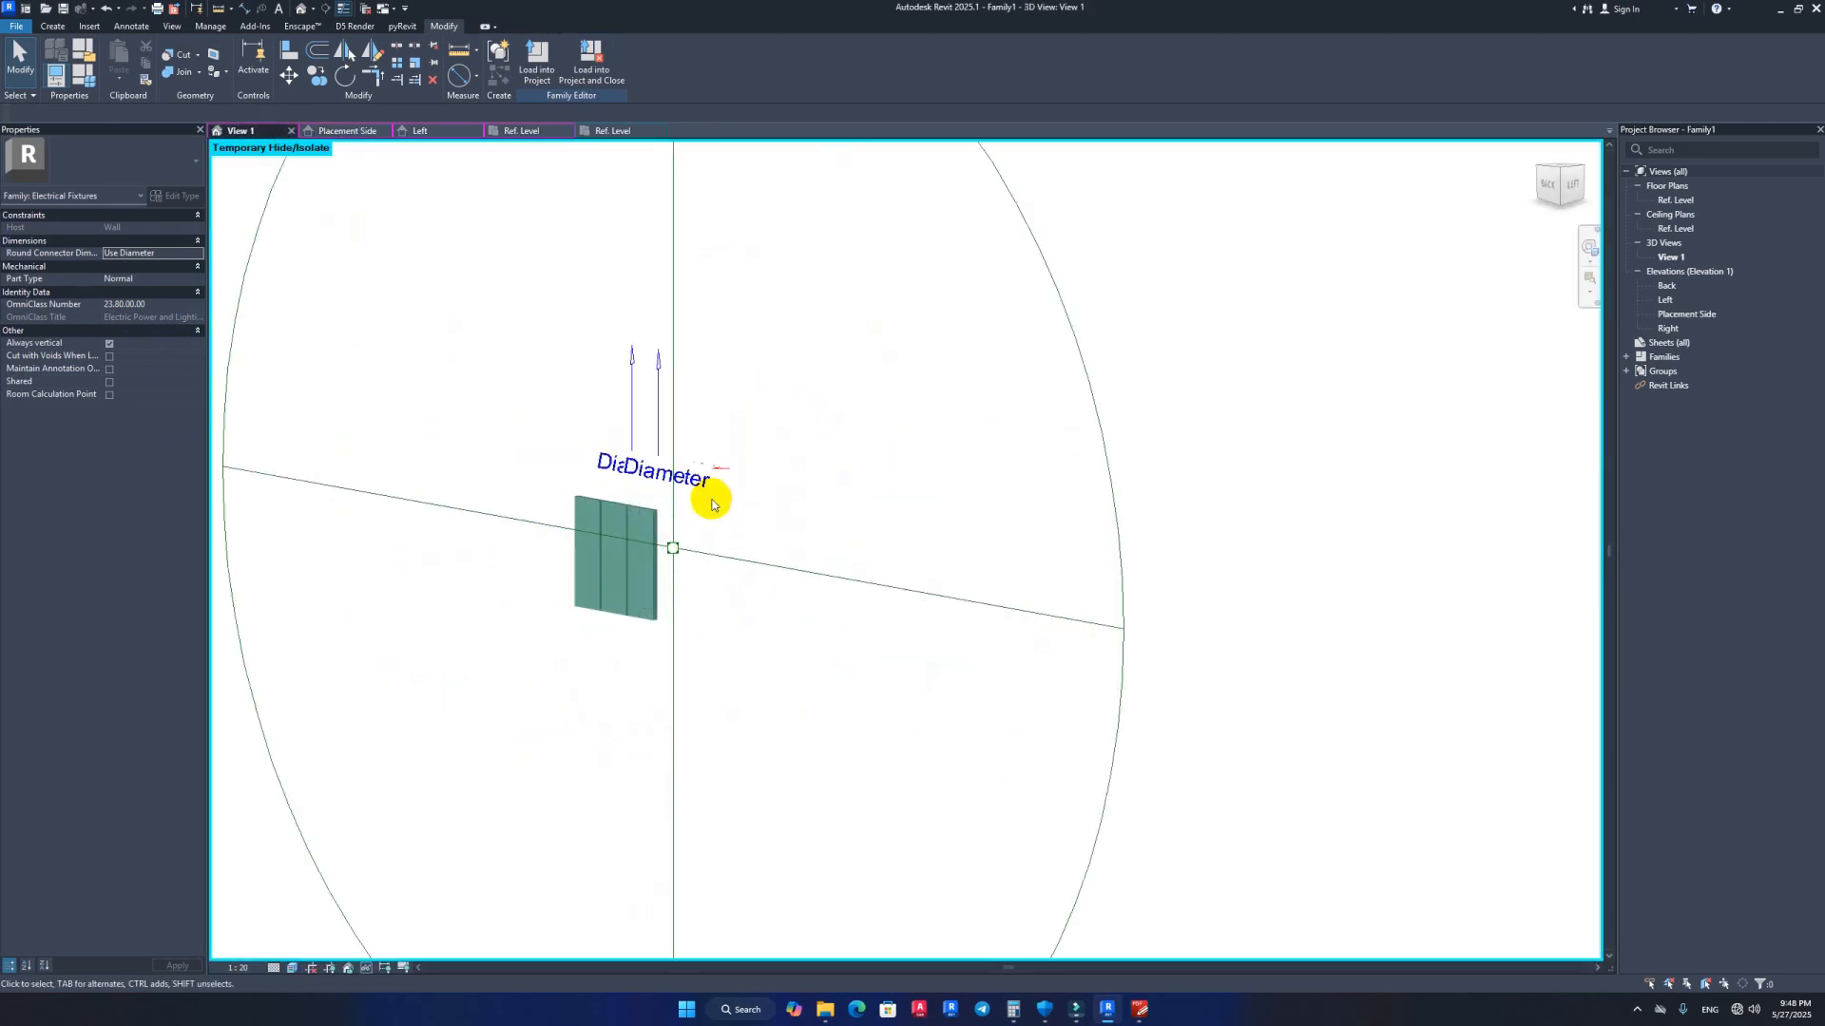
scroll(714, 510, "up", 2)
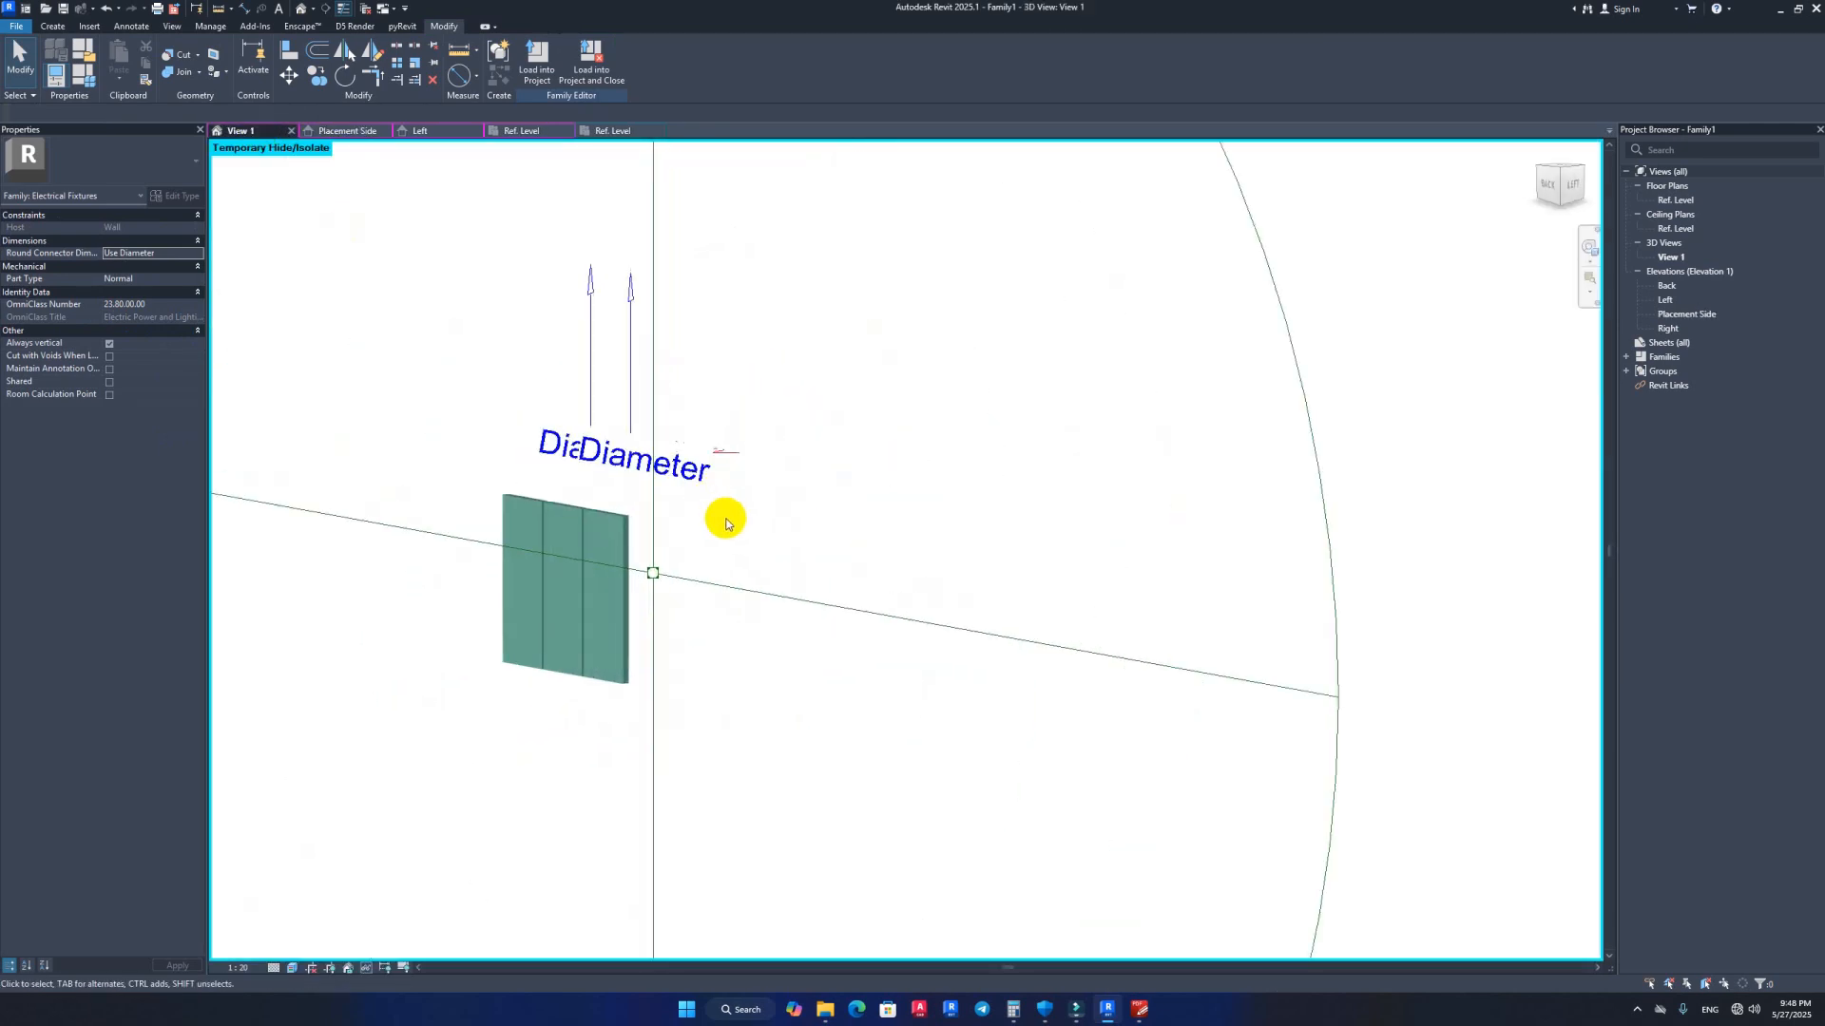
left_click(293, 968)
left_click(299, 898)
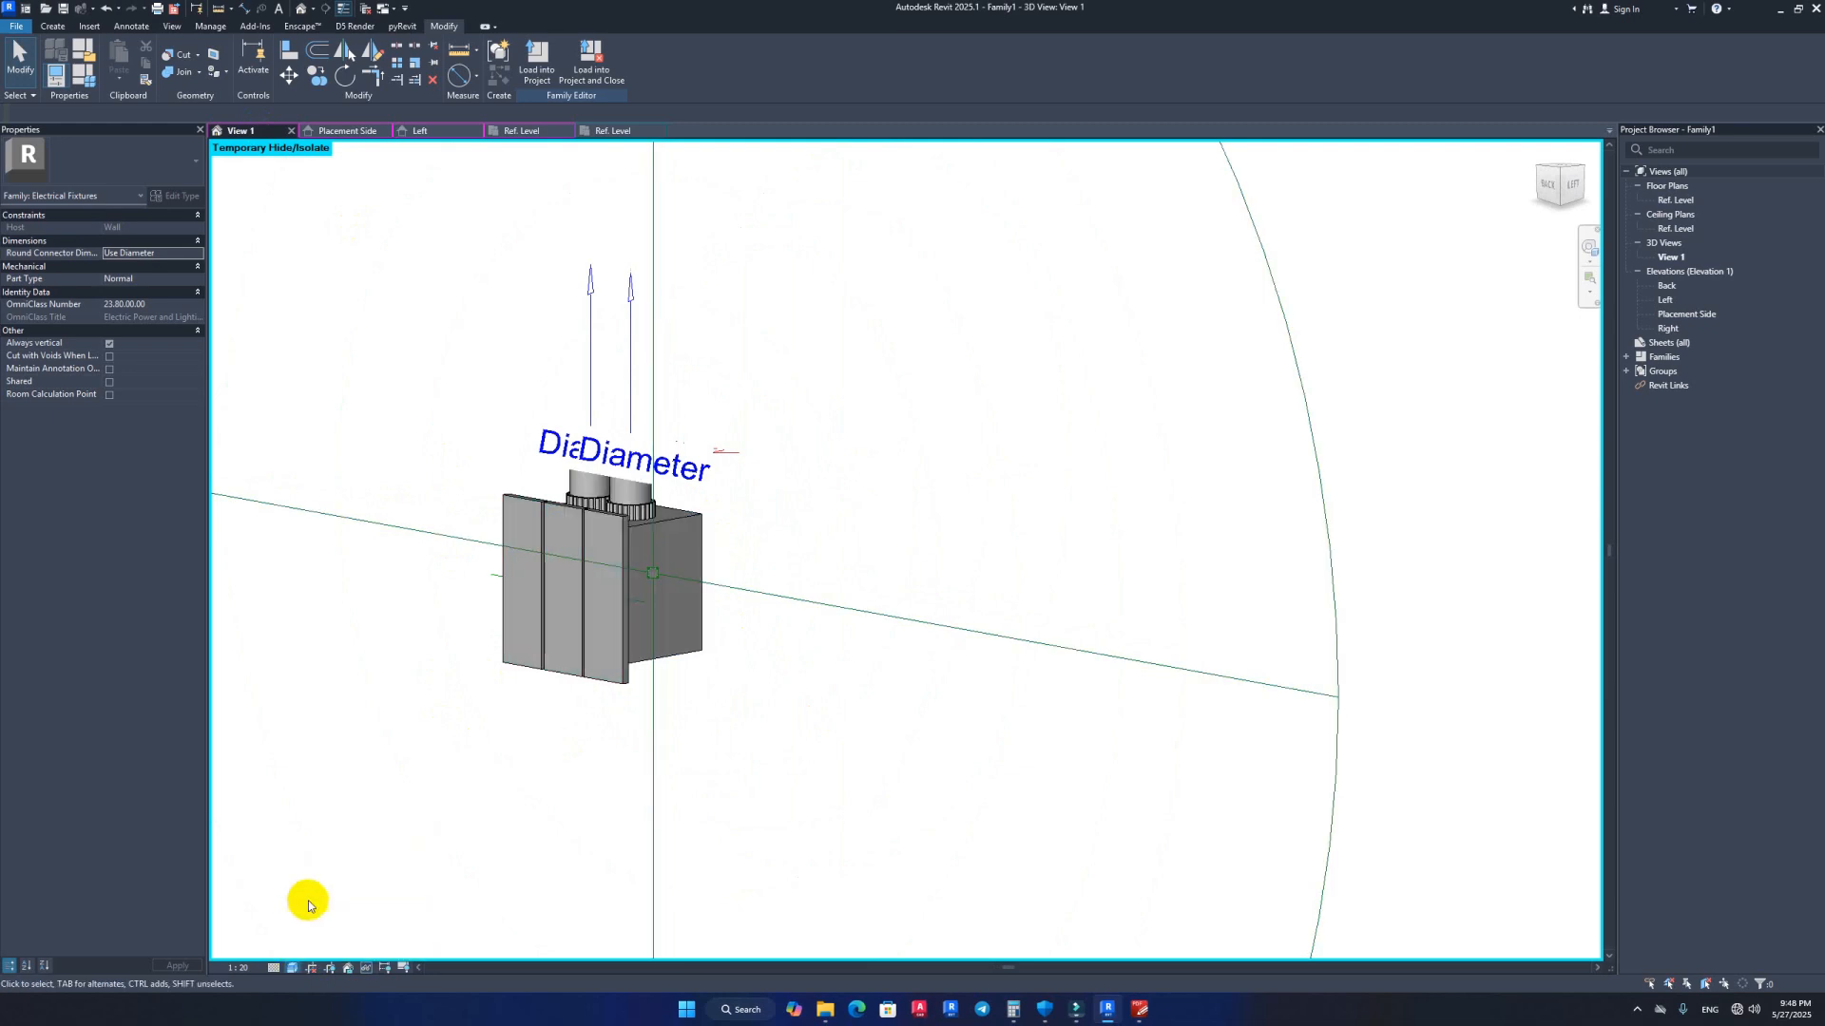
scroll(553, 743, "down", 1)
scroll(553, 743, "down", 2)
middle_click_drag(481, 815, 532, 599, "shift")
Step: Review the family's dimension and IFC parameters in Family Types without changing them
left_click(95, 90)
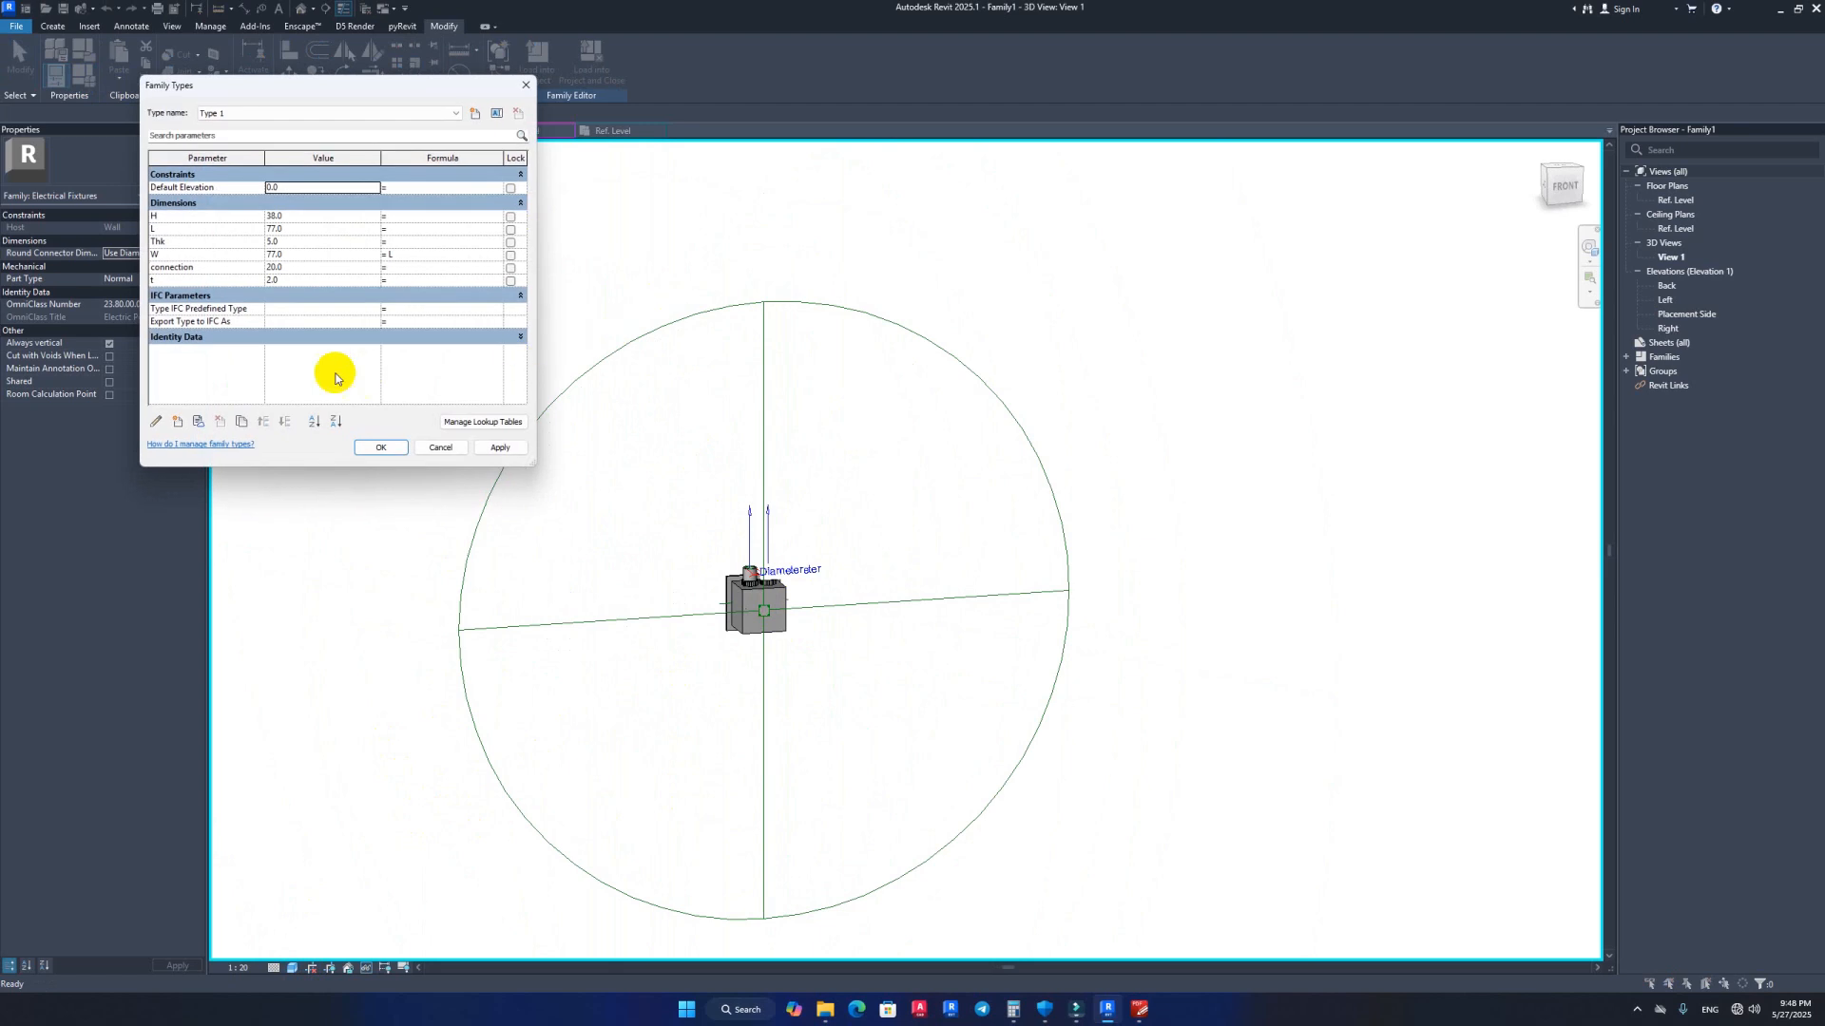
left_click_drag(306, 468, 309, 644)
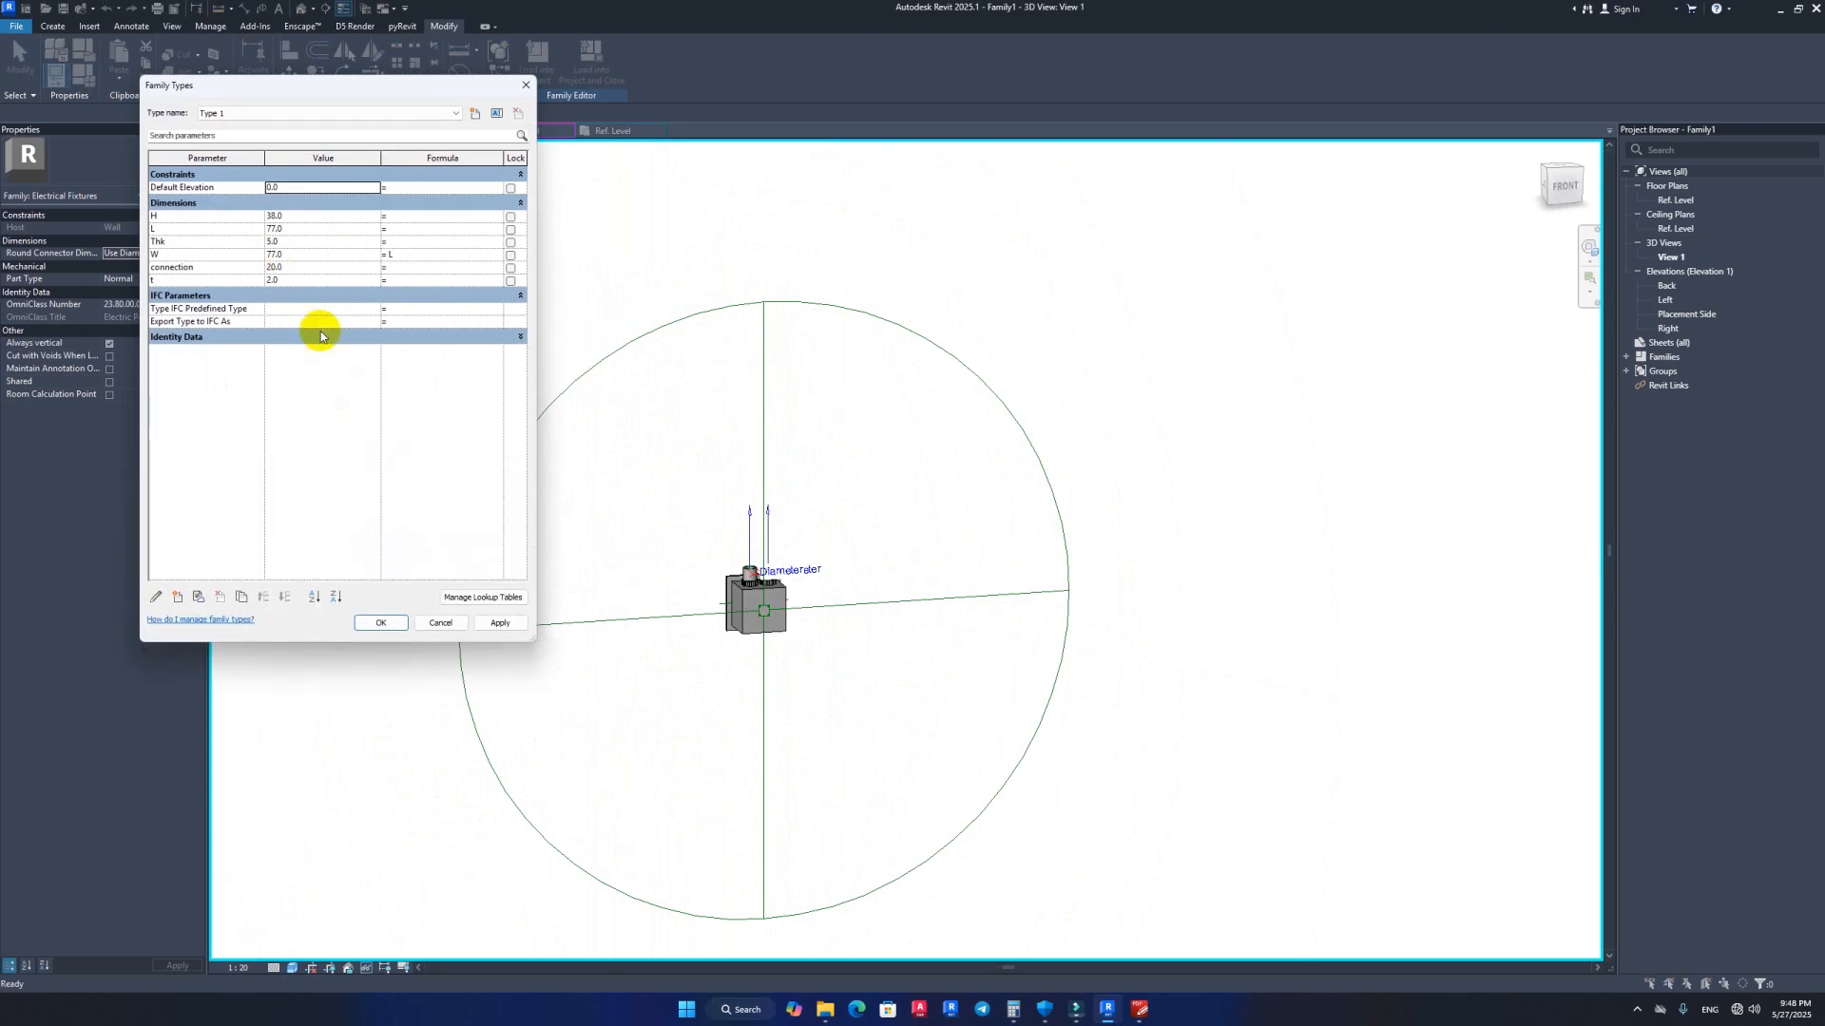
key("Escape")
Step: Set the 3D view's visual style to Realistic
scroll(631, 317, "down", 2)
middle_click_drag(542, 558, 807, 542, "shift")
scroll(730, 554, "up", 3)
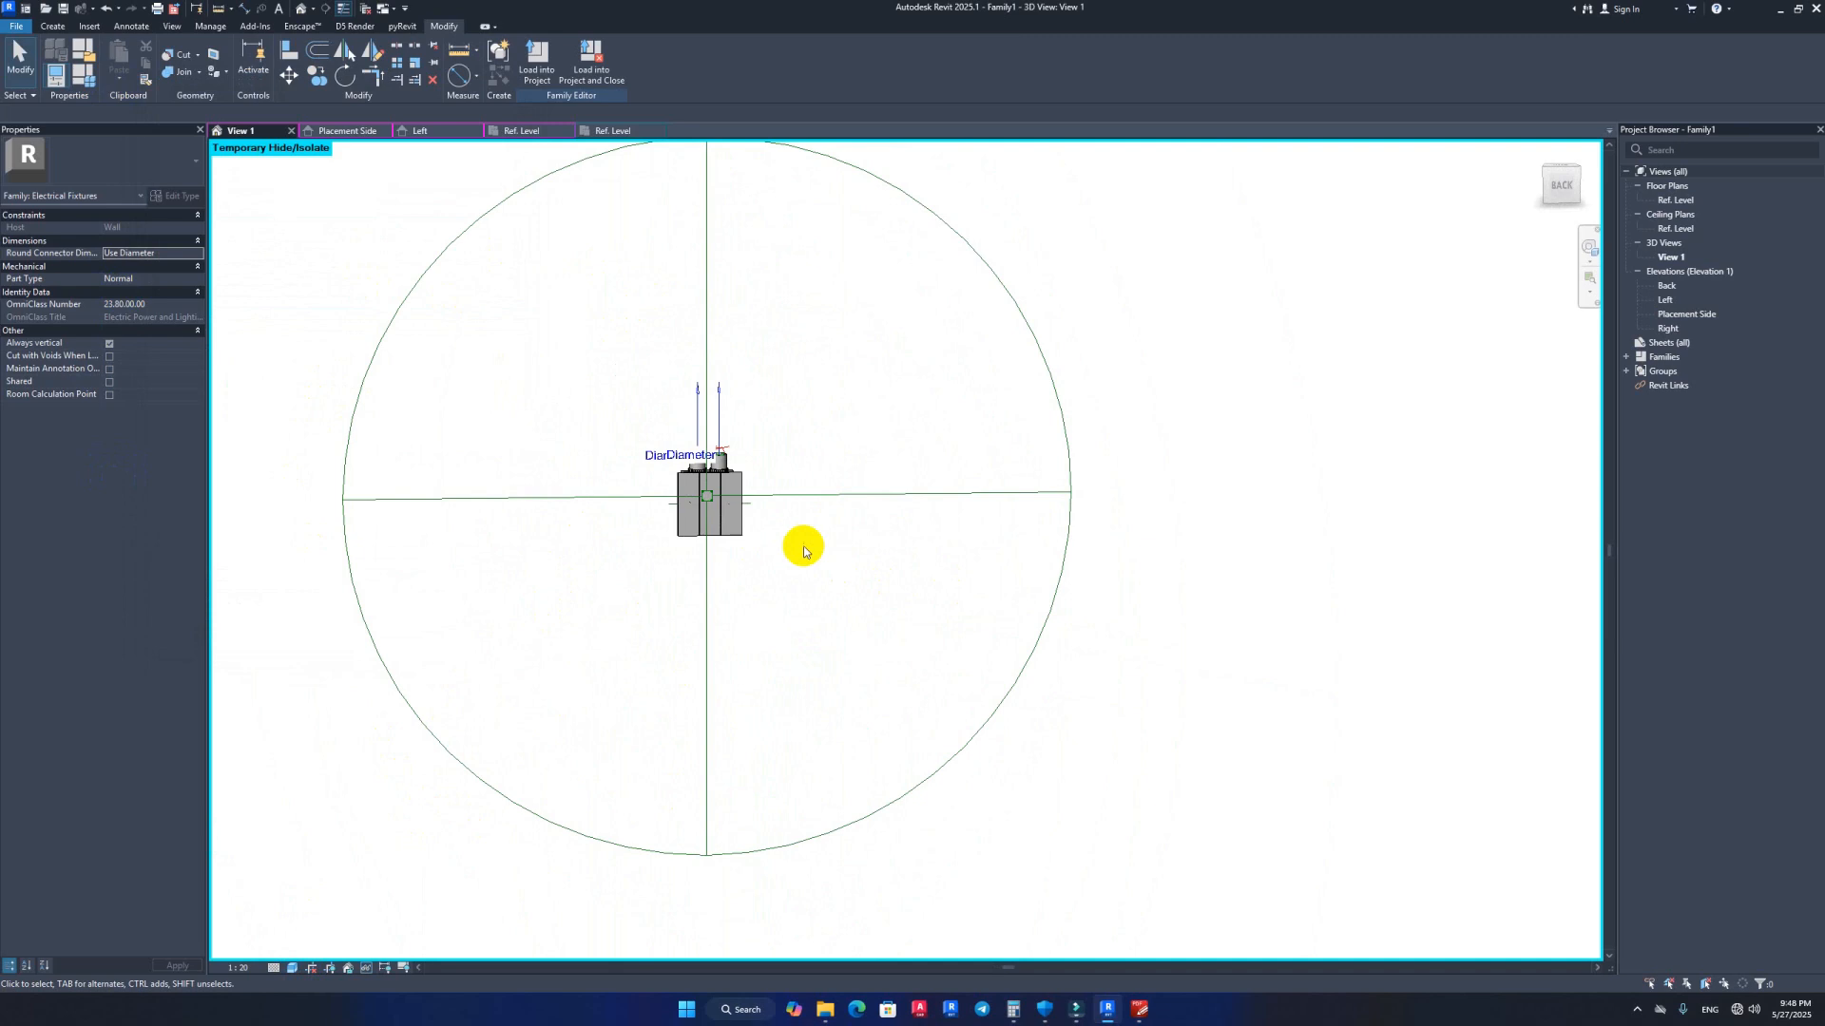
left_click(292, 968)
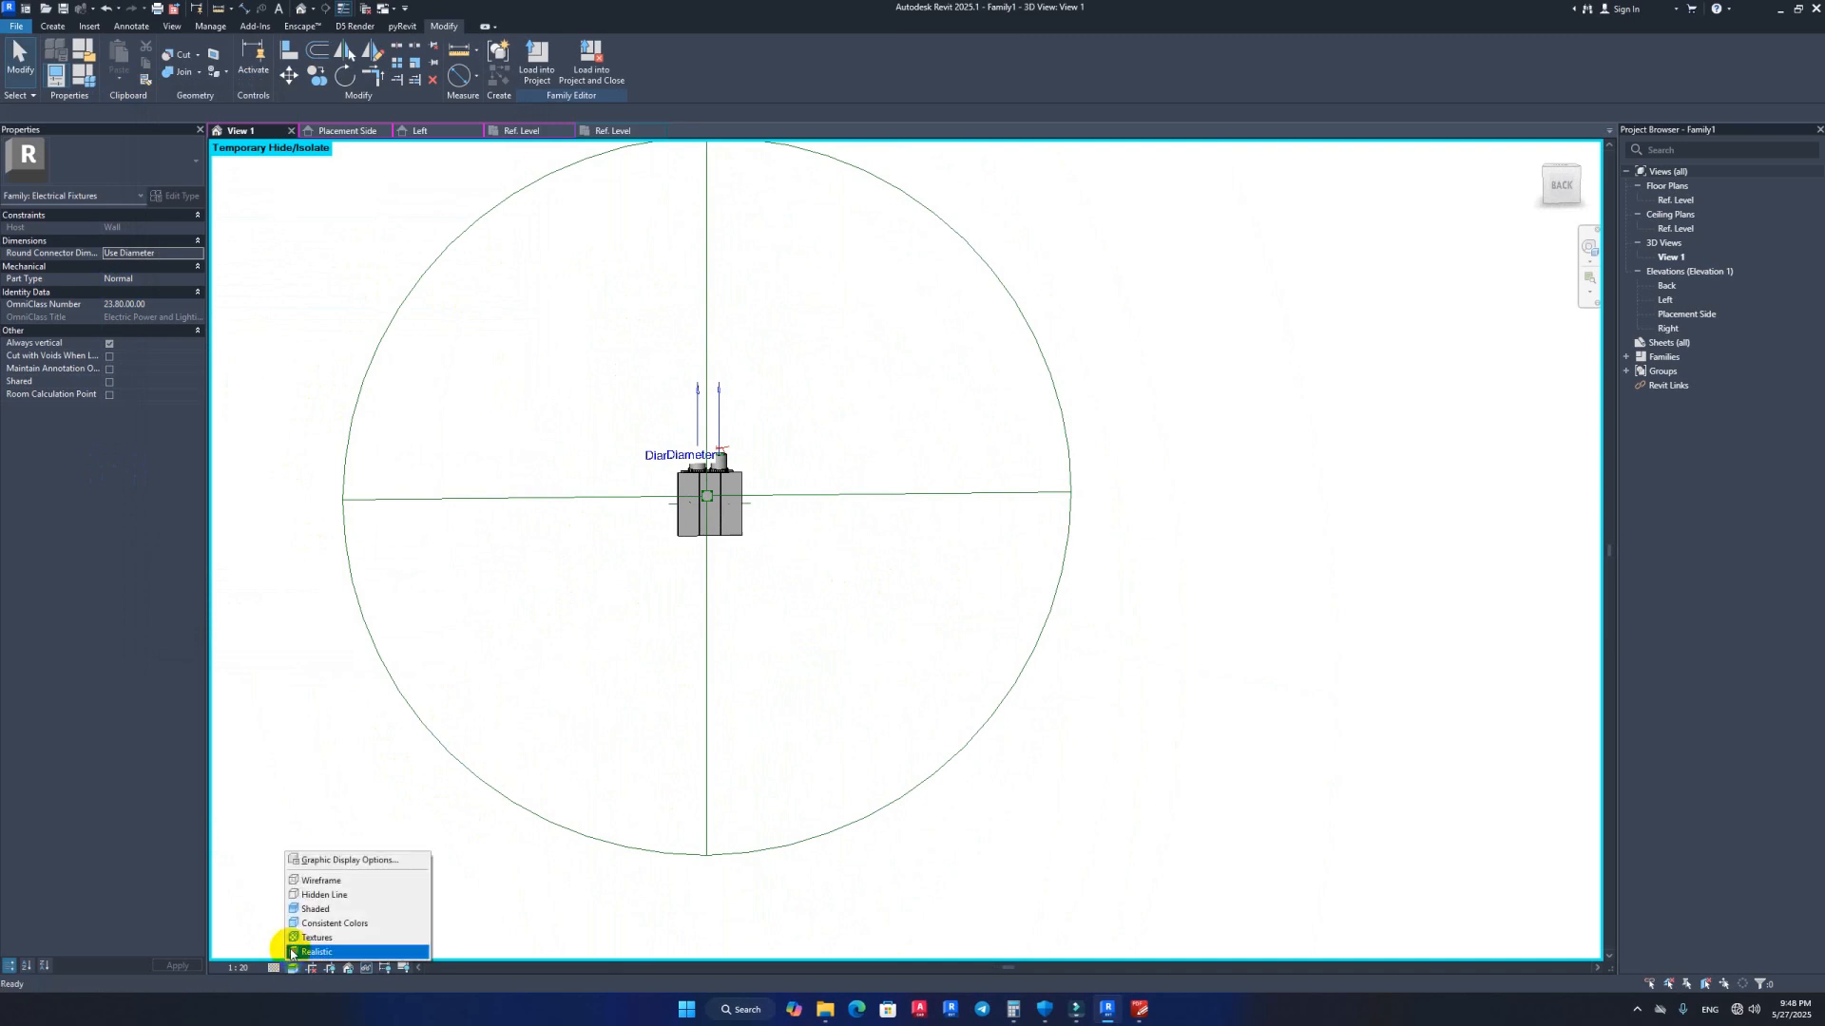
left_click(291, 952)
Step: Examine the completed switch's plate, box, conduit fittings and connectors from several sides in the 3D view
middle_click_drag(579, 595, 747, 535, "shift")
middle_click_drag(748, 625, 466, 654, "shift")
middle_click_drag(696, 568, 535, 584, "shift")
scroll(663, 539, "up", 3)
middle_click_drag(661, 567, 735, 573, "shift")
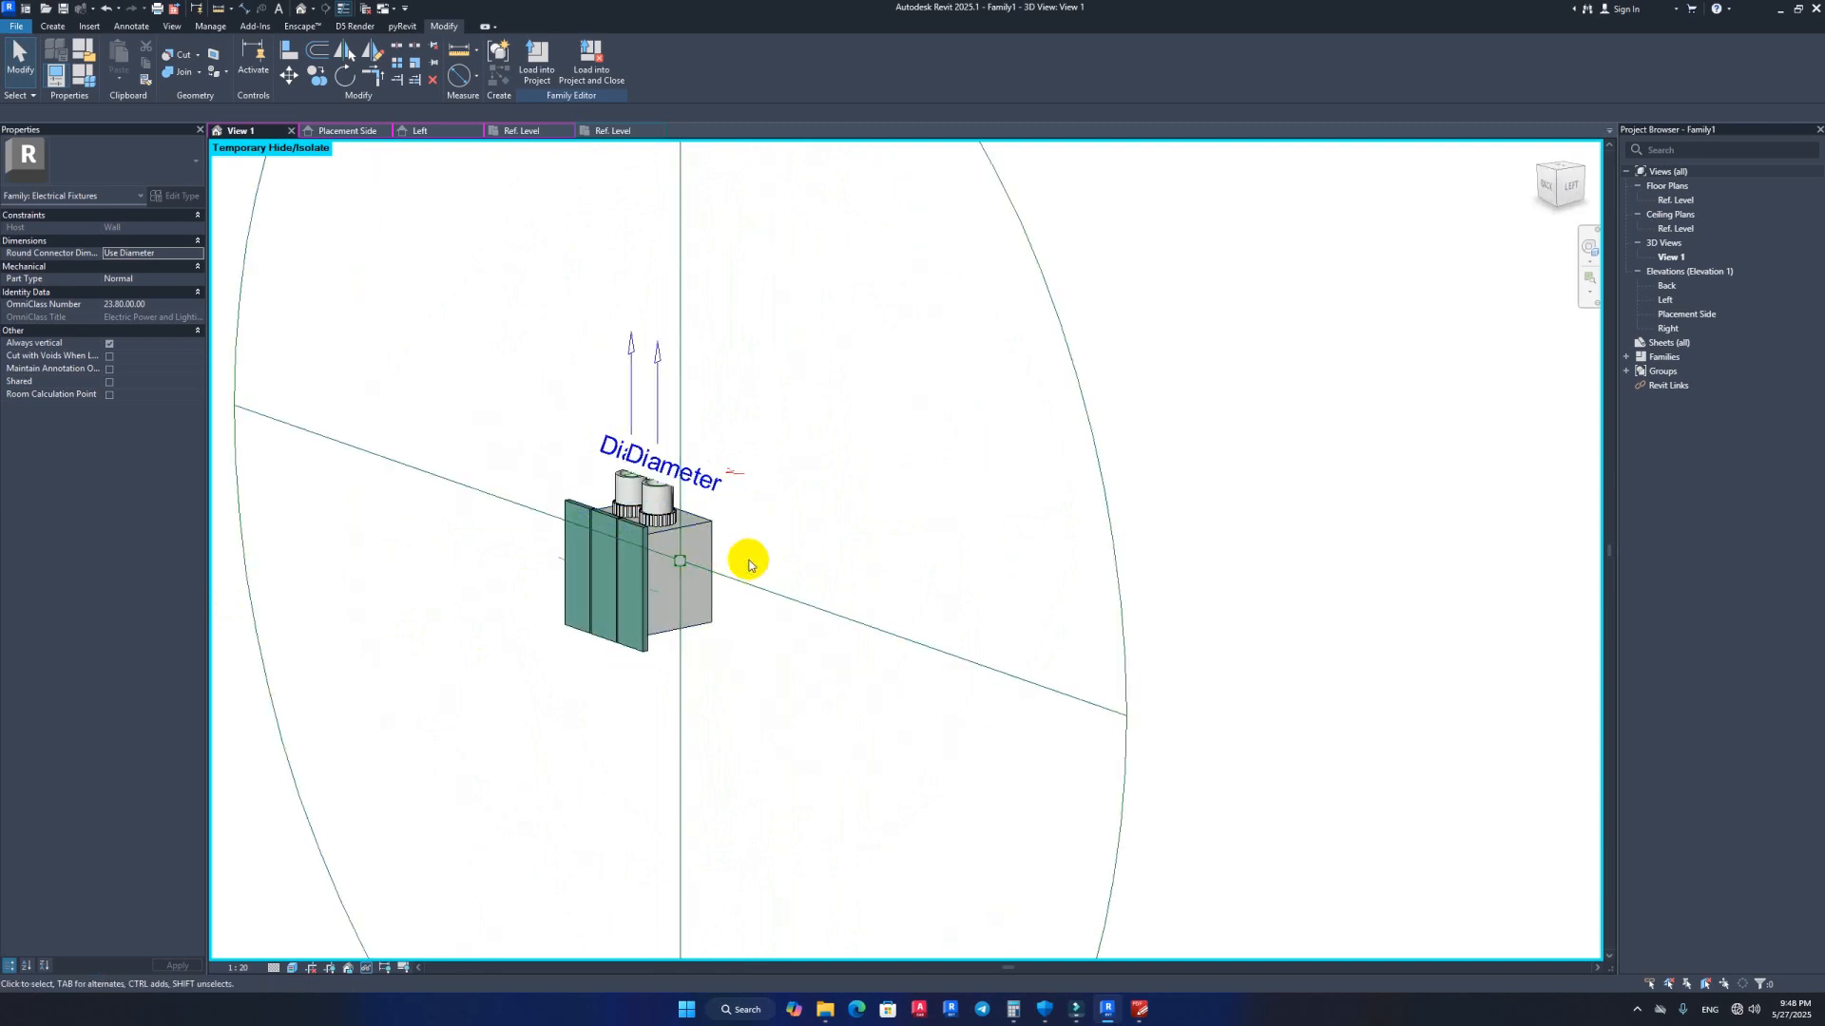
scroll(770, 570, "down", 5)
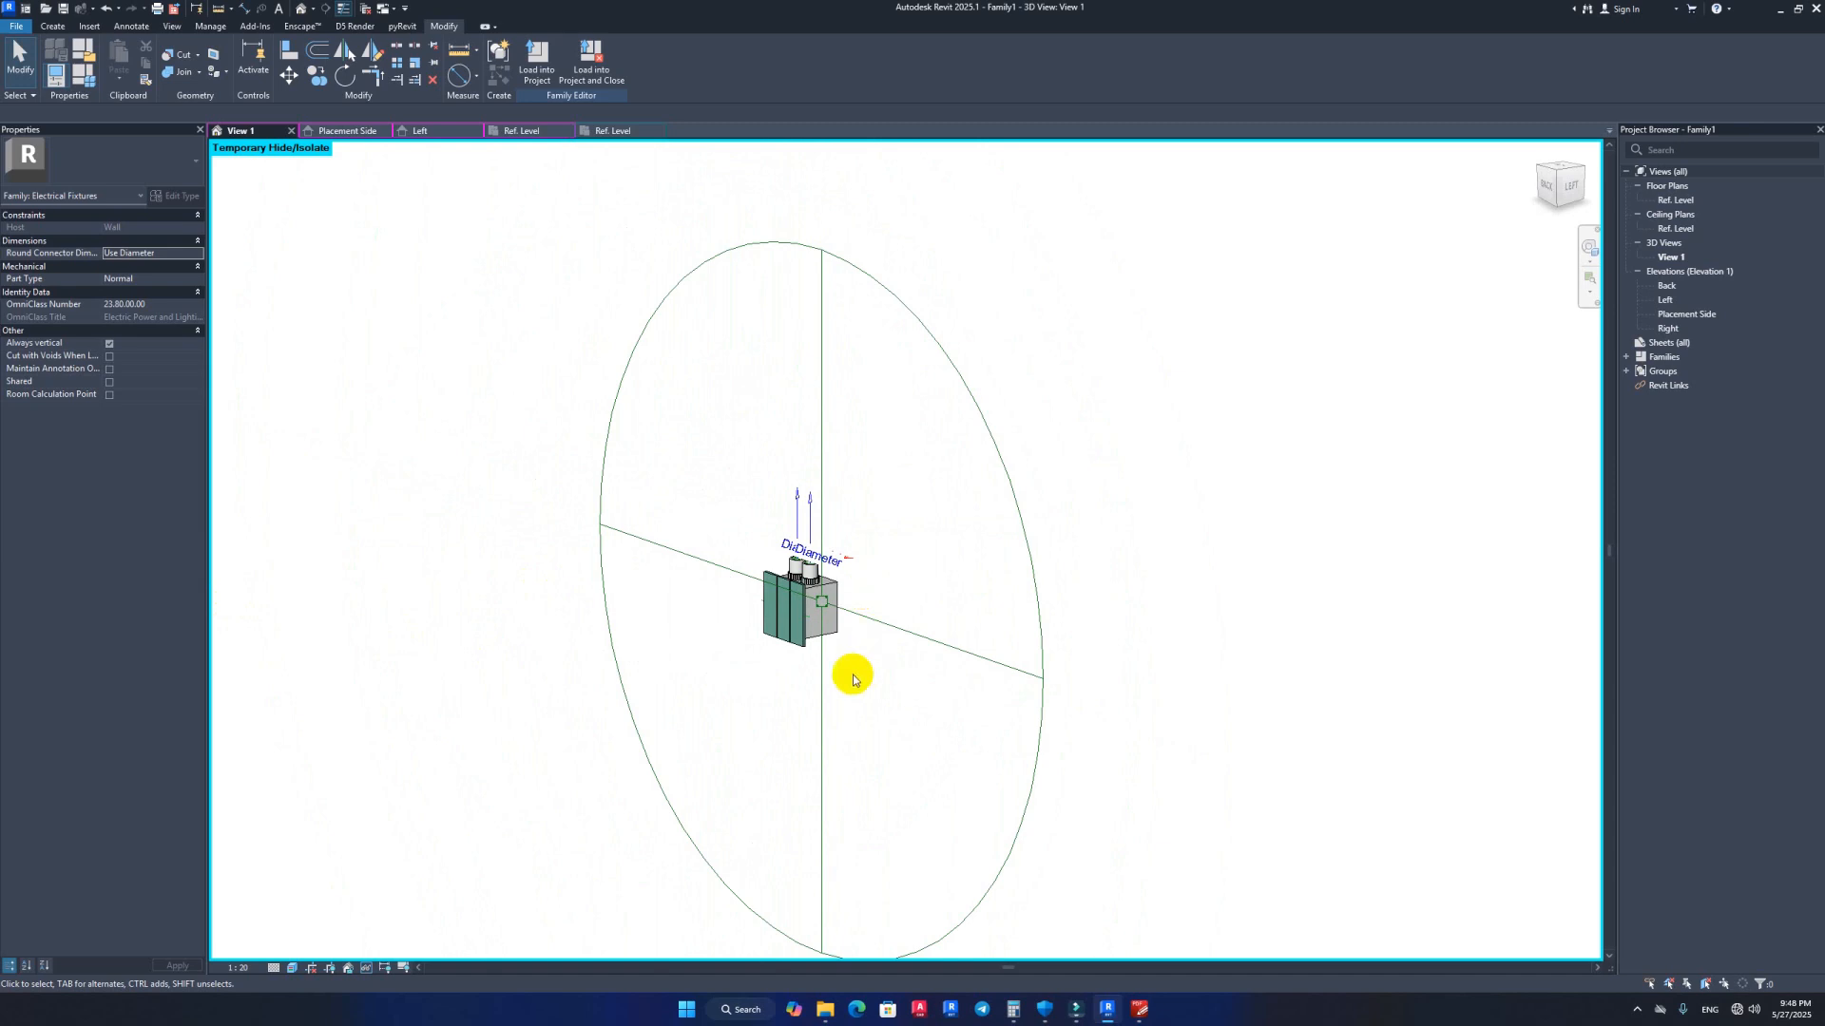
middle_click_drag(851, 677, 742, 611, "shift")
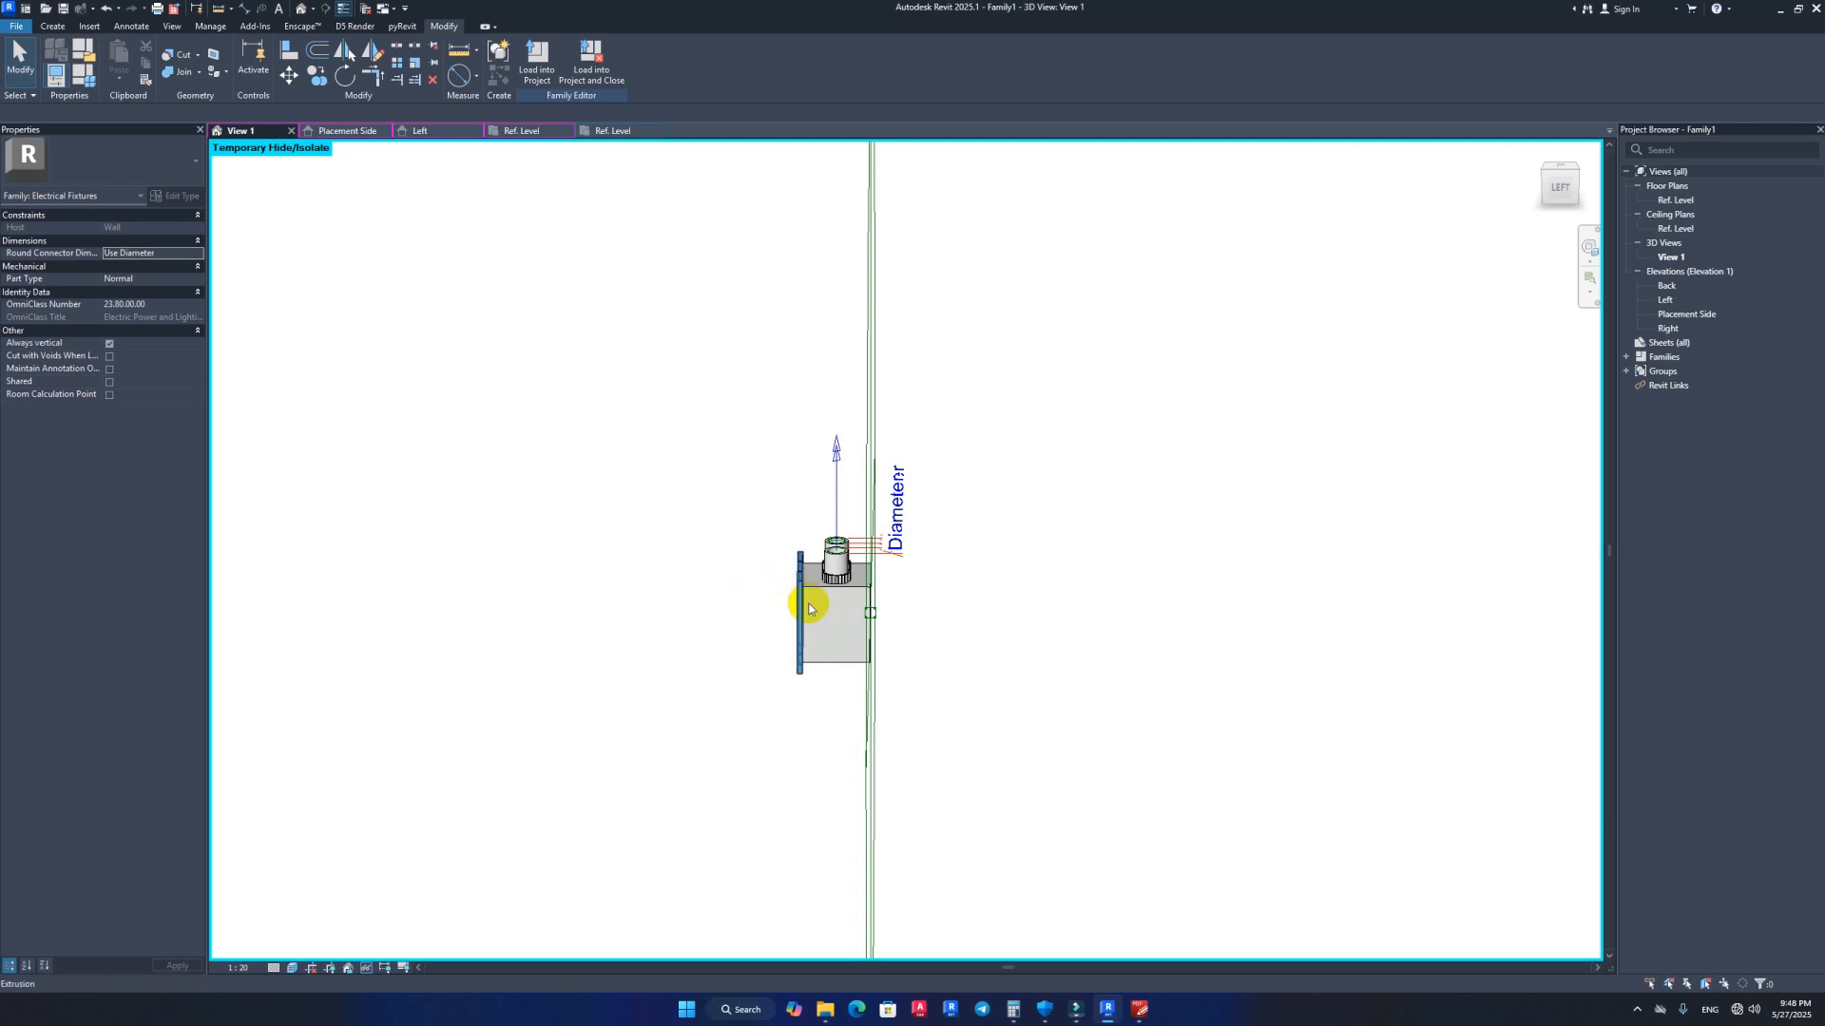
middle_click_drag(823, 680, 659, 522, "shift")
scroll(658, 532, "up", 2)
scroll(652, 597, "down", 1)
middle_click_drag(652, 597, 842, 528)
scroll(842, 528, "down", 1)
scroll(842, 528, "up", 1)
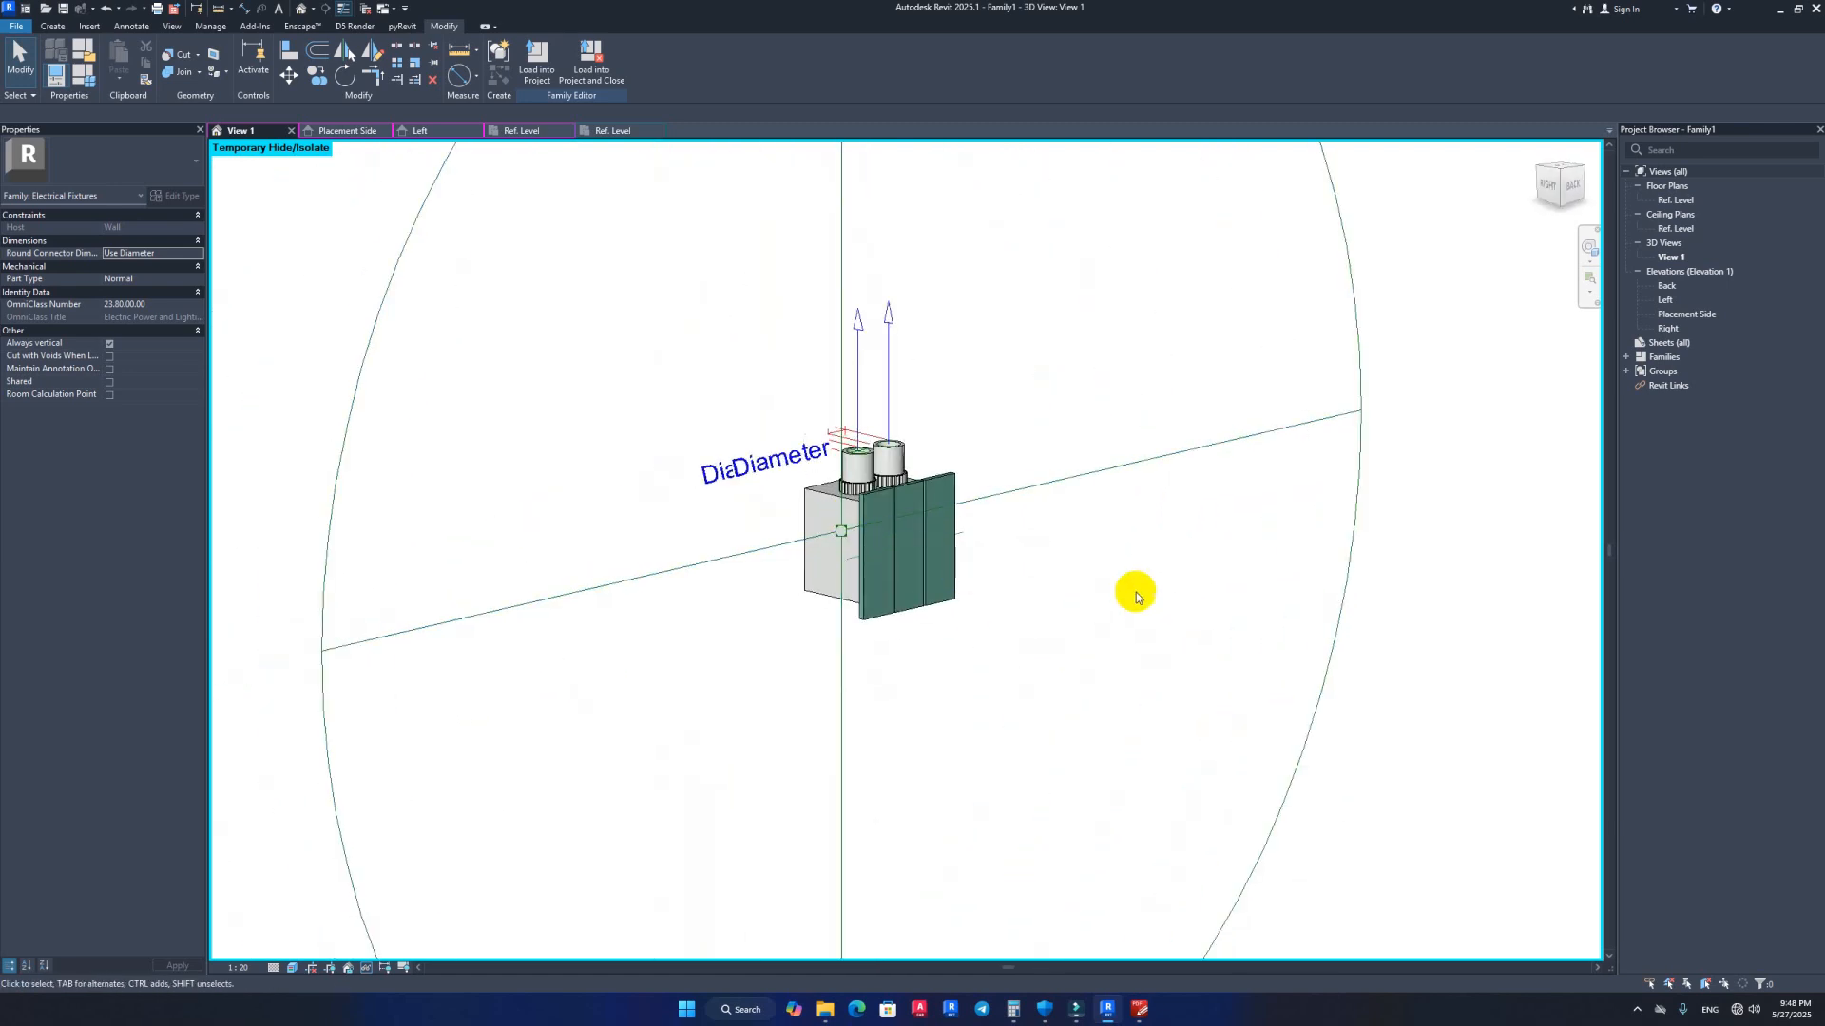